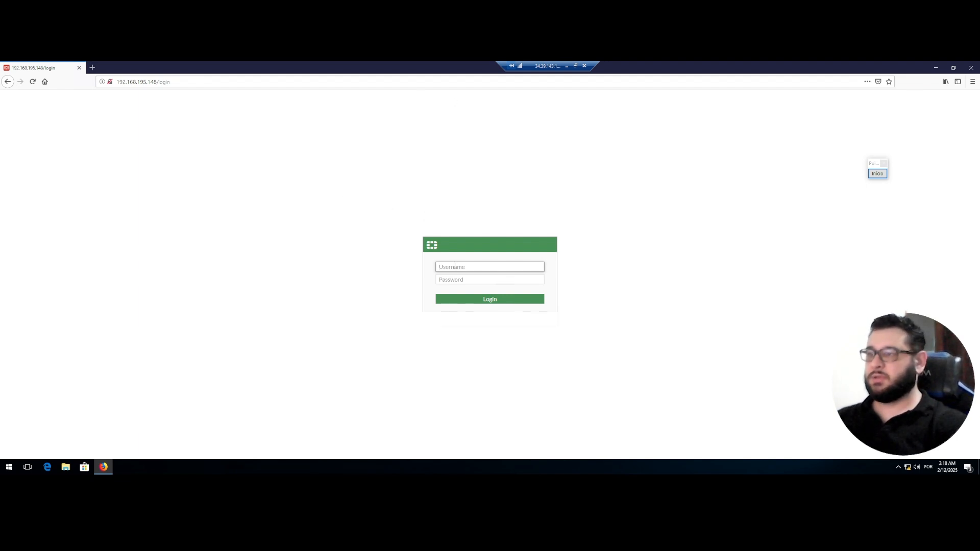
Log in to FW_01 as admin with the account password, retrying after the first attempt fails.
{"action": "type", "text": "admin"}
{"action": "key", "text": "Tab"}
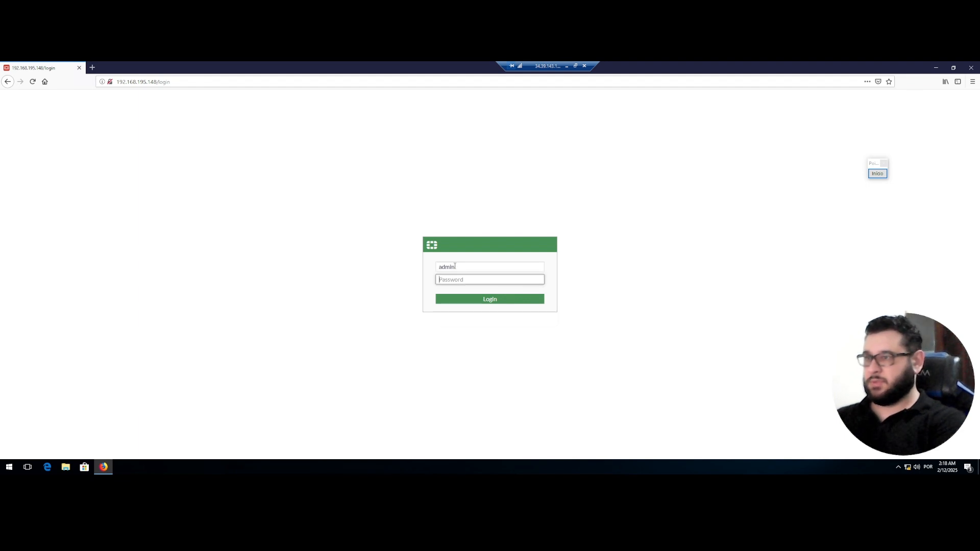
{"action": "type", "text": "••"}
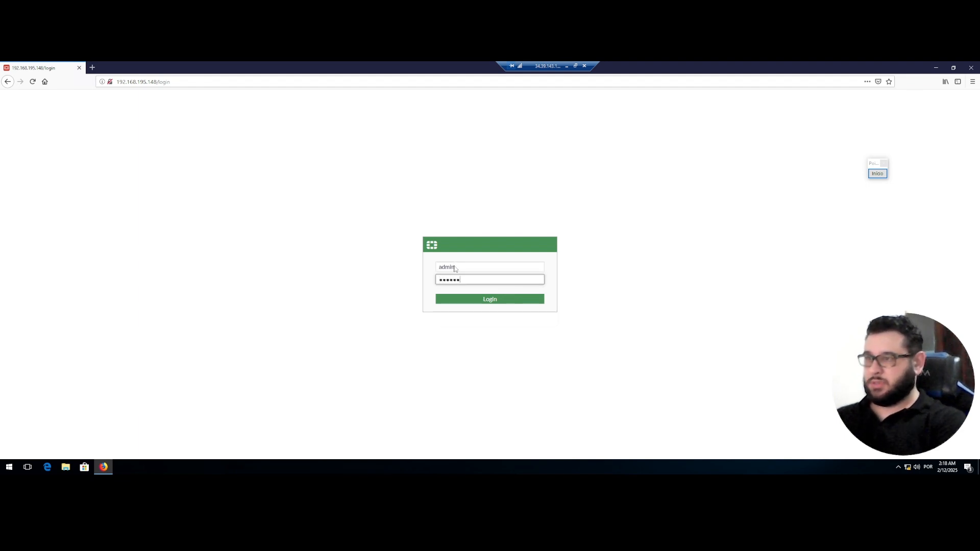
{"action": "key", "text": "Return"}
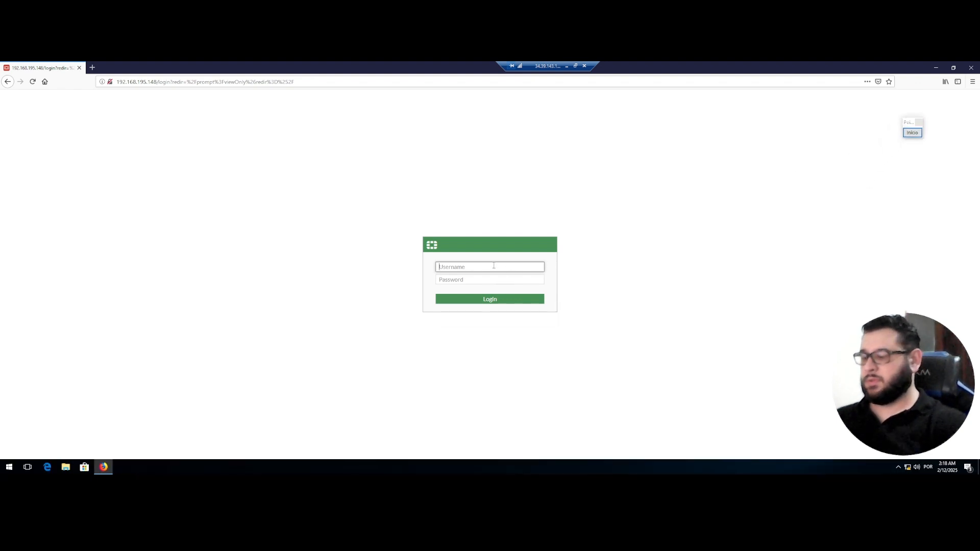
{"action": "type", "text": "admin"}
{"action": "key", "text": "Tab"}
{"action": "type", "text": "a"}
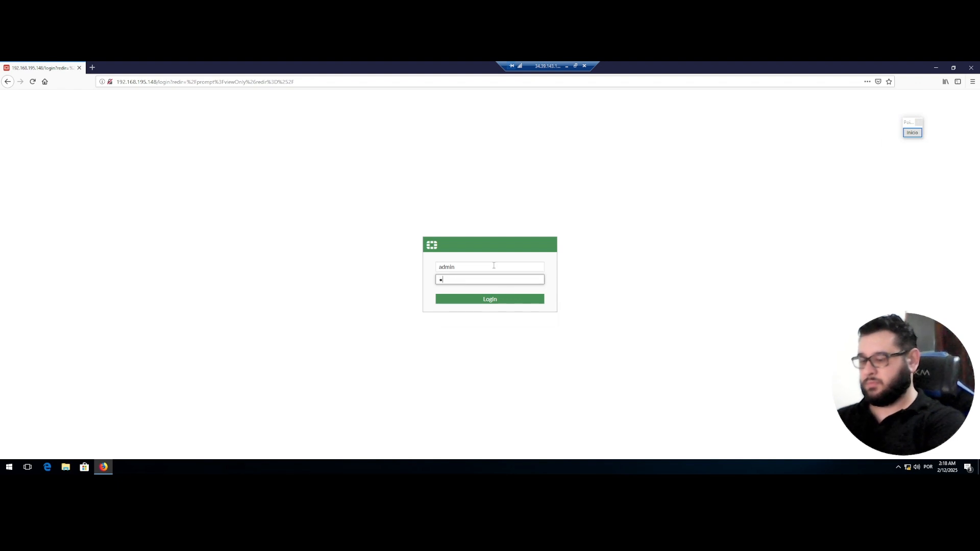
{"action": "type", "text": "dmin"}
{"action": "key", "text": "Return"}
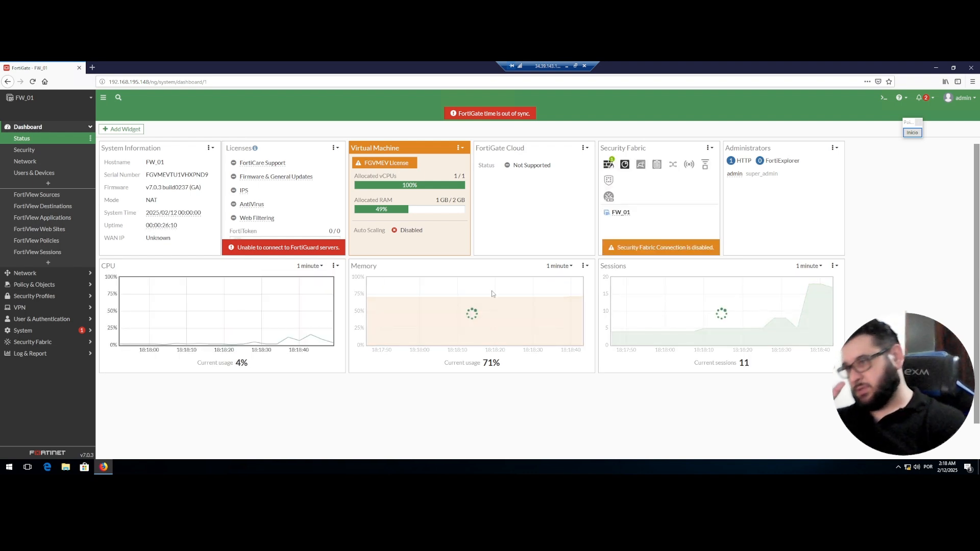
View the Network dashboard, then go to Network > Interfaces to list FW_01's ports and zones.
{"action": "left_click", "coordinate": [25, 163]}
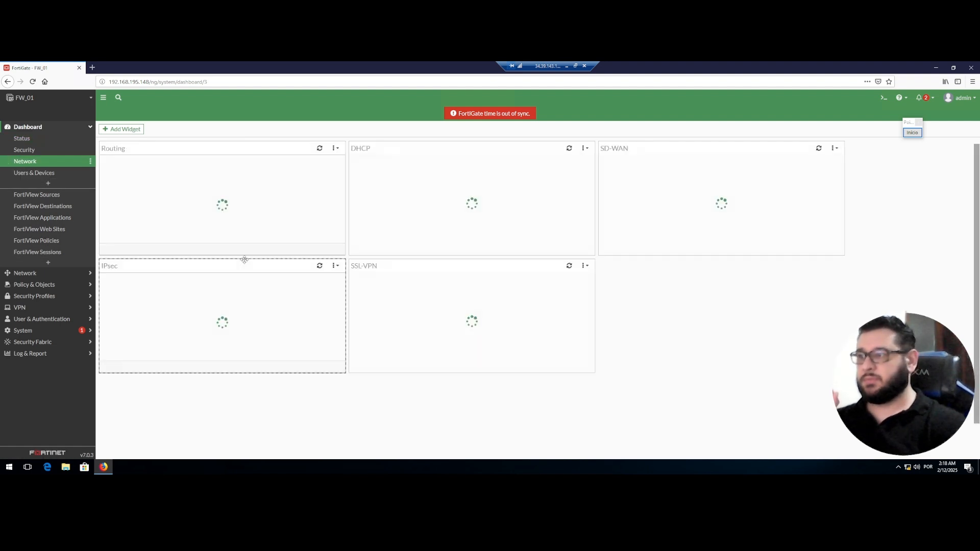
{"action": "left_click", "coordinate": [18, 274]}
{"action": "left_click", "coordinate": [27, 151]}
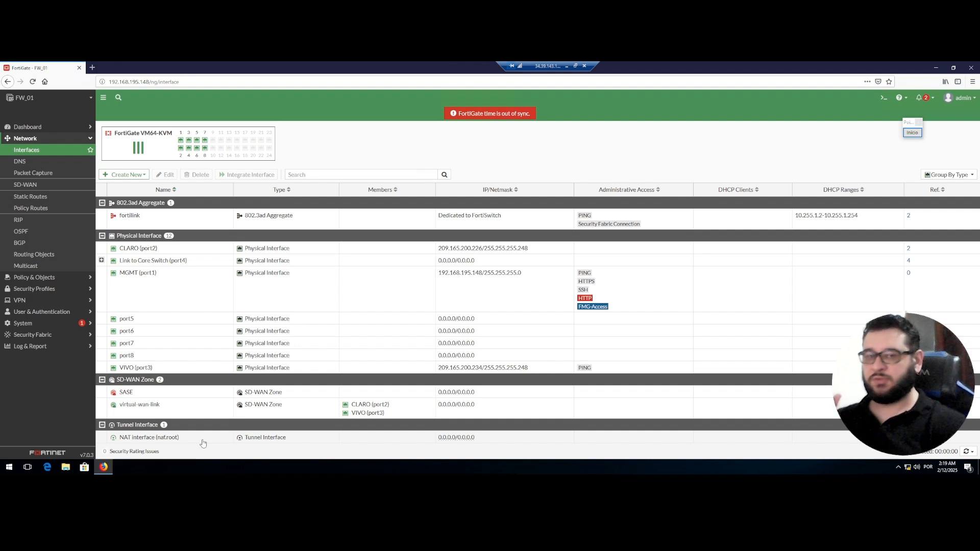
Go to Policy & Objects > Firewall Policy to view the VLAN-to-WAN rules.
{"action": "left_click", "coordinate": [38, 278]}
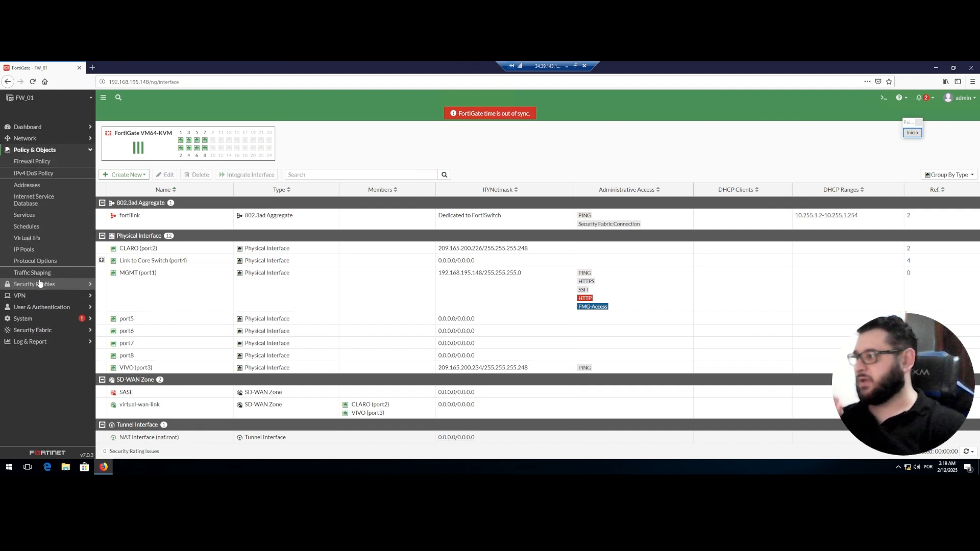
{"action": "left_click", "coordinate": [37, 163]}
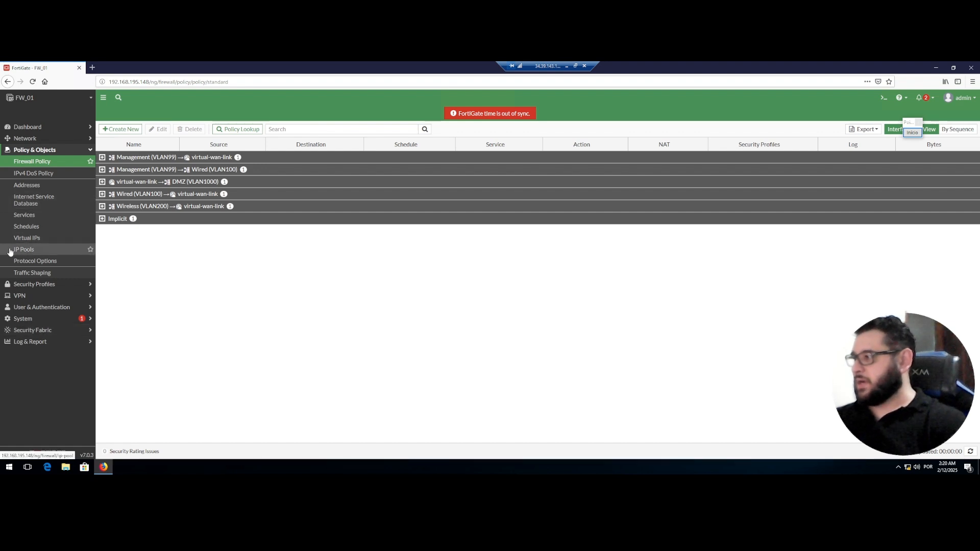
Go to System > HA, still in Standalone mode, then minimize the firewall's browser window.
{"action": "left_click", "coordinate": [35, 319]}
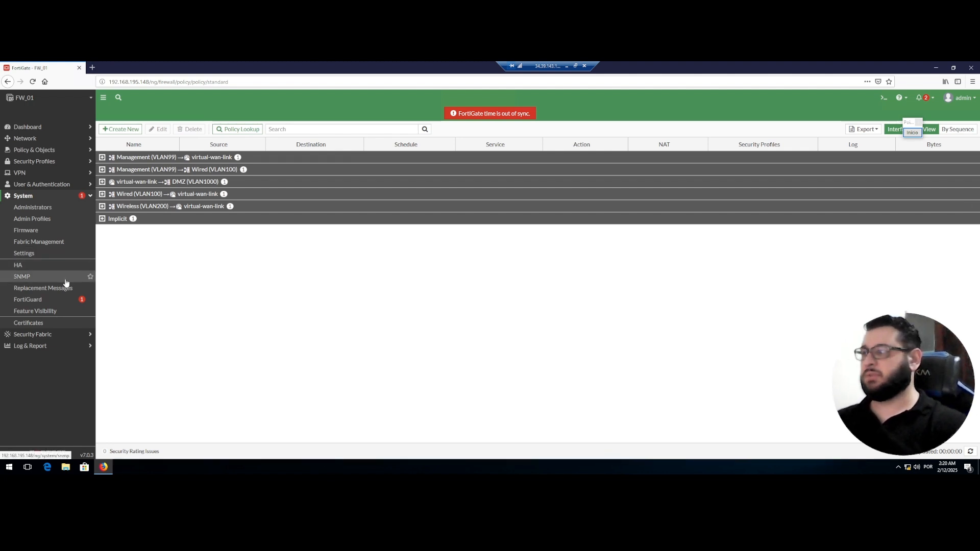
{"action": "left_click", "coordinate": [40, 270]}
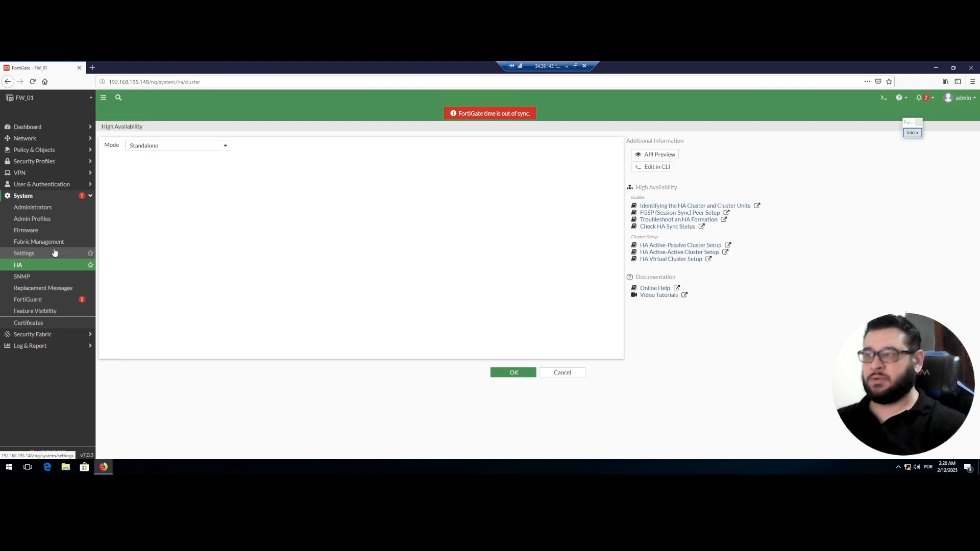
{"action": "left_click", "coordinate": [936, 68]}
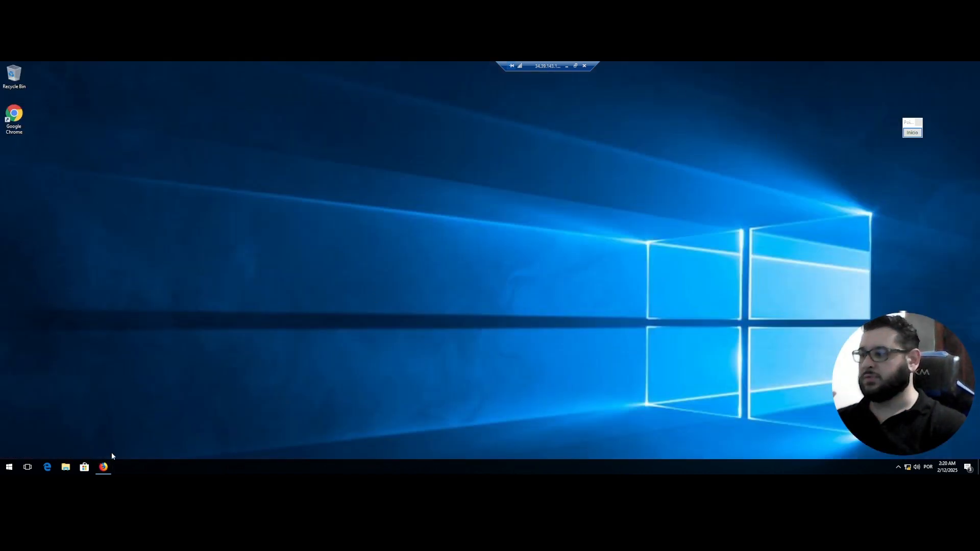
{"action": "left_click", "coordinate": [103, 466]}
On the EVE-NG topology, draw a red arrow at FW_01, an X on FW_02, and a note.
{"action": "left_click", "coordinate": [566, 65]}
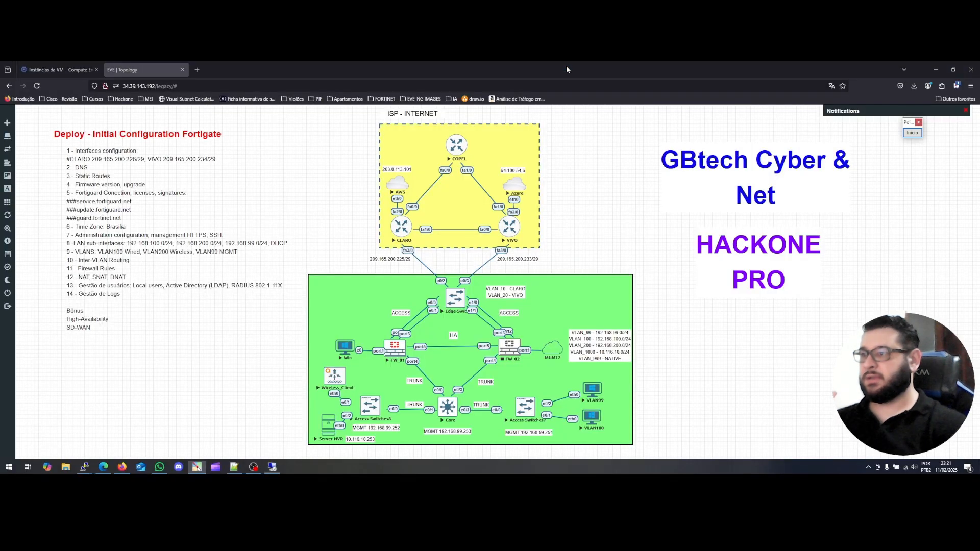
{"action": "left_click", "coordinate": [913, 133]}
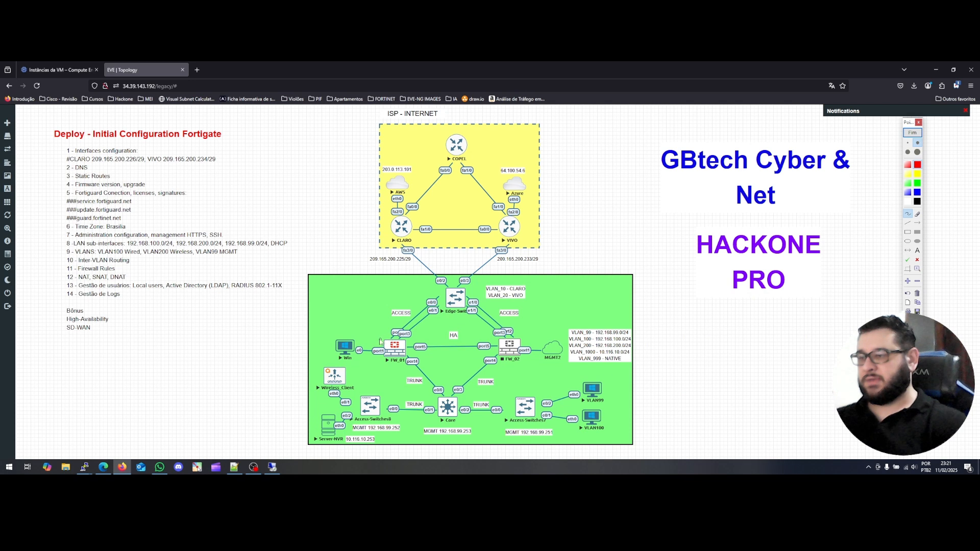
{"action": "mouse_move", "coordinate": [650, 271]}
{"action": "left_mouse_down"}
{"action": "mouse_move", "coordinate": [649, 286]}
{"action": "mouse_move", "coordinate": [663, 286]}
{"action": "mouse_move", "coordinate": [657, 296]}
{"action": "mouse_move", "coordinate": [663, 287]}
{"action": "left_mouse_up"}
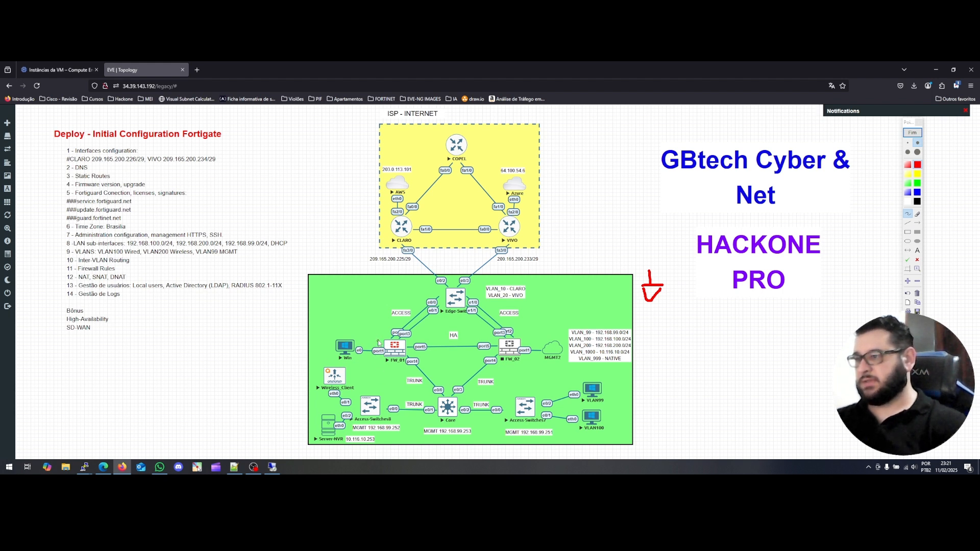
{"action": "mouse_move", "coordinate": [373, 326]}
{"action": "left_mouse_down"}
{"action": "mouse_move", "coordinate": [385, 339]}
{"action": "mouse_move", "coordinate": [385, 331]}
{"action": "left_mouse_up"}
{"action": "left_click_drag", "start_coordinate": [534, 334], "coordinate": [531, 337]}
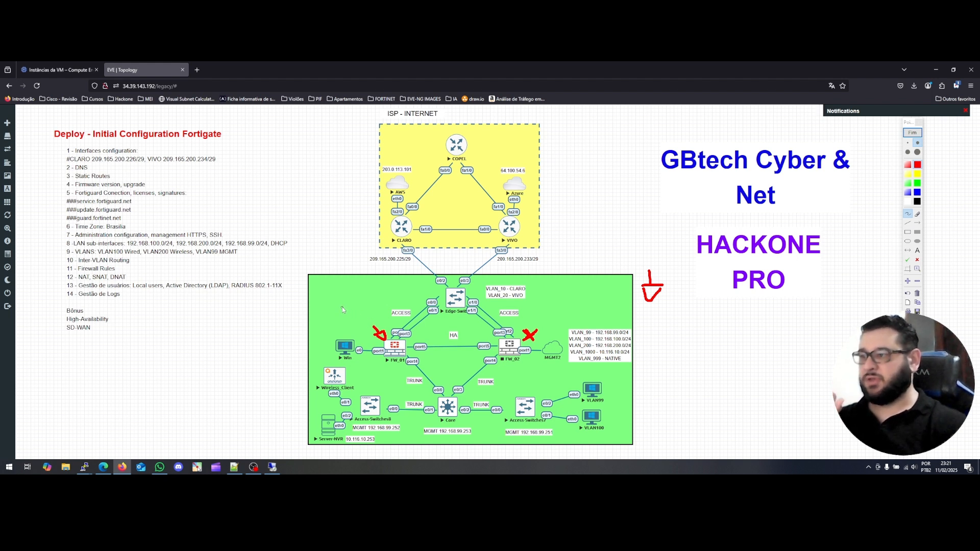
{"action": "mouse_move", "coordinate": [345, 304]}
{"action": "left_mouse_down"}
{"action": "mouse_move", "coordinate": [364, 315]}
{"action": "mouse_move", "coordinate": [370, 305]}
{"action": "mouse_move", "coordinate": [347, 284]}
{"action": "mouse_move", "coordinate": [356, 290]}
{"action": "mouse_move", "coordinate": [360, 280]}
{"action": "left_mouse_up"}
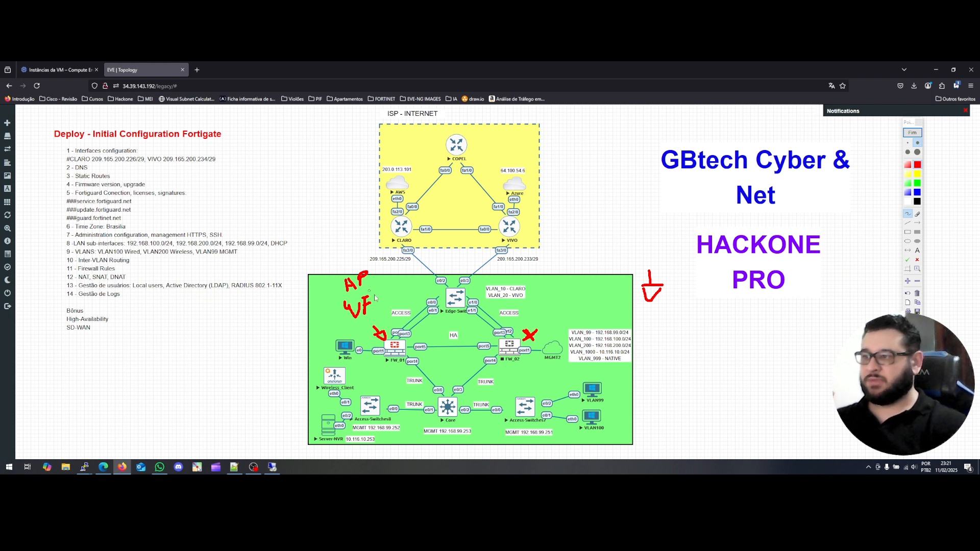
{"action": "mouse_move", "coordinate": [377, 284]}
{"action": "left_mouse_down"}
{"action": "mouse_move", "coordinate": [345, 310]}
{"action": "mouse_move", "coordinate": [360, 293]}
{"action": "mouse_move", "coordinate": [375, 309]}
{"action": "left_mouse_up"}
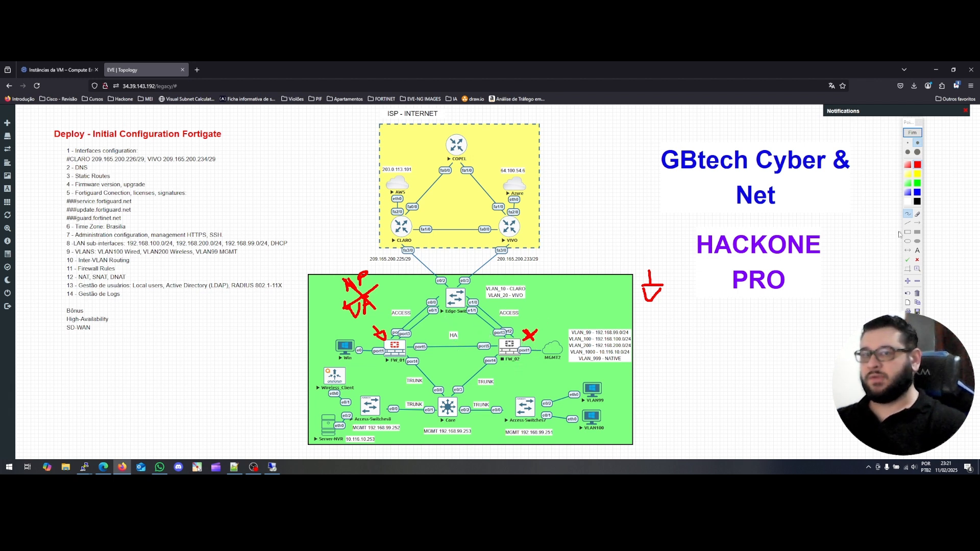
Clear the marks, label FW_01 as 23 and FW_02 as 26, box the pair, then clear again.
{"action": "left_click", "coordinate": [918, 293]}
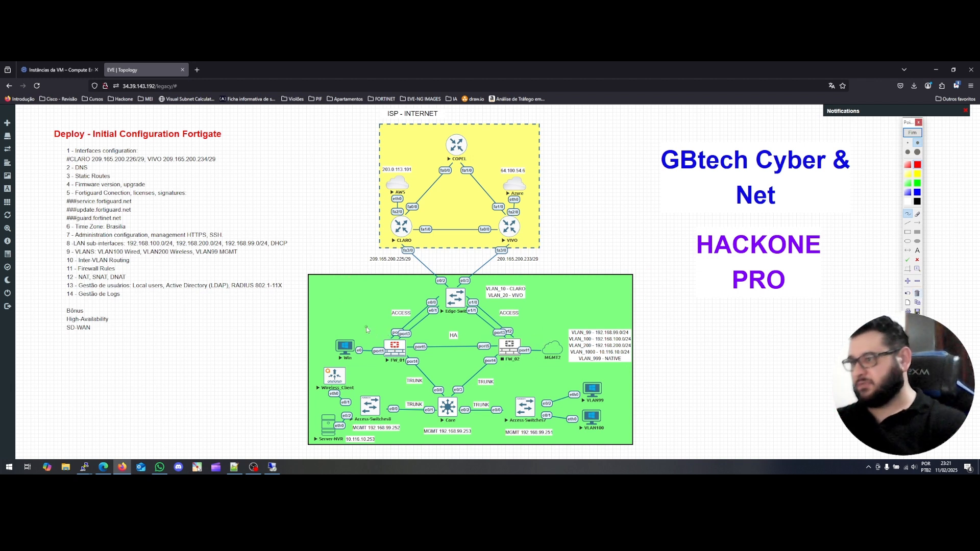
{"action": "mouse_move", "coordinate": [363, 321]}
{"action": "left_mouse_down"}
{"action": "mouse_move", "coordinate": [370, 334]}
{"action": "mouse_move", "coordinate": [377, 321]}
{"action": "mouse_move", "coordinate": [372, 336]}
{"action": "left_mouse_up"}
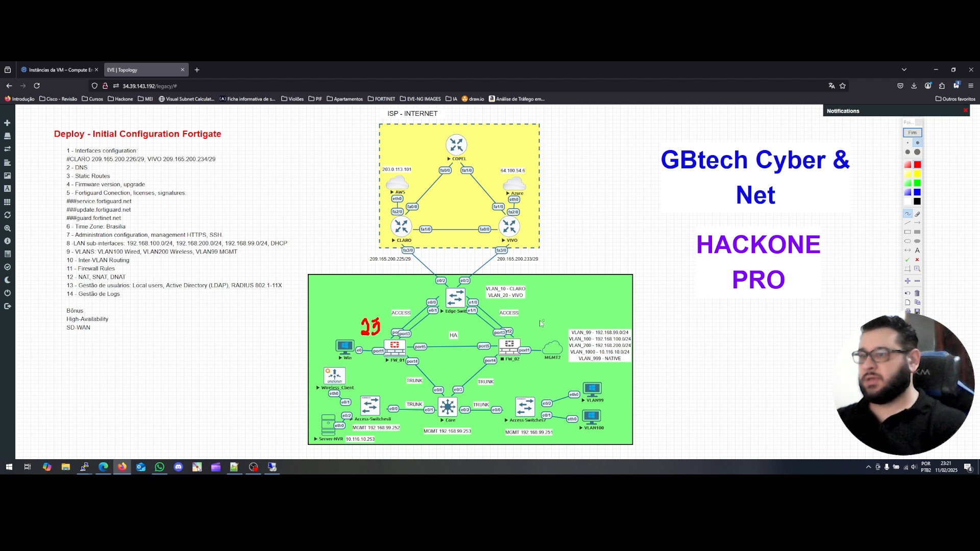
{"action": "mouse_move", "coordinate": [531, 317]}
{"action": "left_mouse_down"}
{"action": "mouse_move", "coordinate": [530, 333]}
{"action": "mouse_move", "coordinate": [543, 327]}
{"action": "left_mouse_up"}
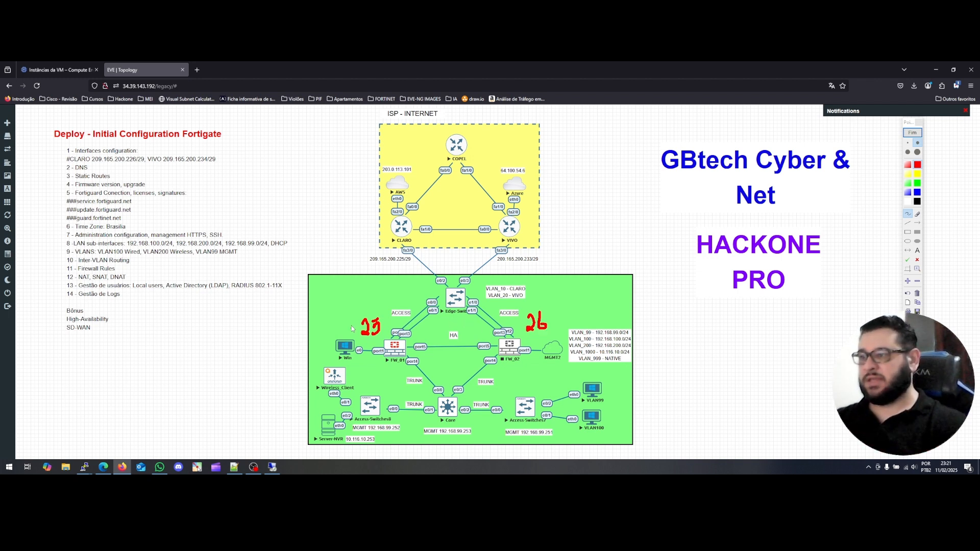
{"action": "mouse_move", "coordinate": [354, 356]}
{"action": "left_mouse_down"}
{"action": "mouse_move", "coordinate": [351, 326]}
{"action": "mouse_move", "coordinate": [456, 315]}
{"action": "mouse_move", "coordinate": [553, 324]}
{"action": "mouse_move", "coordinate": [549, 371]}
{"action": "mouse_move", "coordinate": [345, 365]}
{"action": "left_mouse_up"}
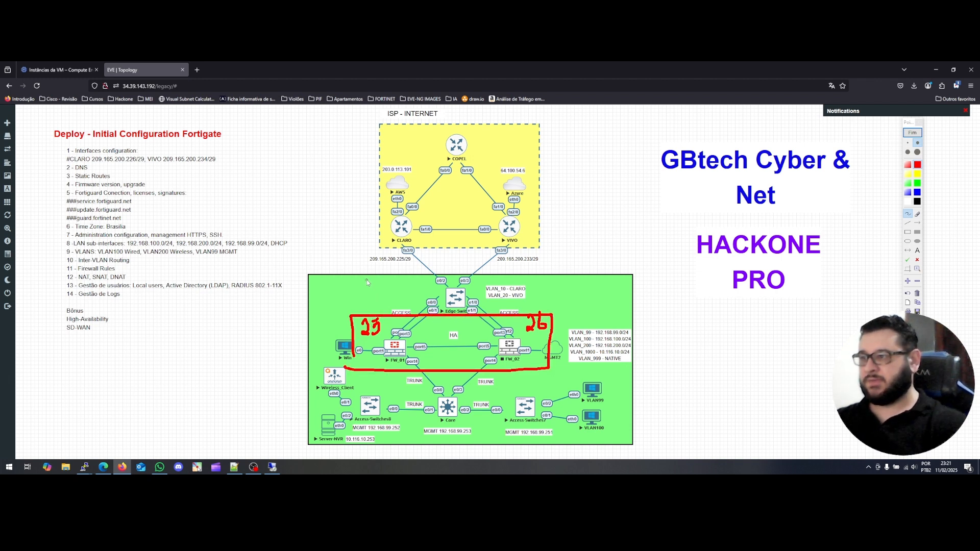
{"action": "mouse_move", "coordinate": [366, 279]}
{"action": "left_mouse_down"}
{"action": "mouse_move", "coordinate": [366, 302]}
{"action": "mouse_move", "coordinate": [371, 295]}
{"action": "left_mouse_up"}
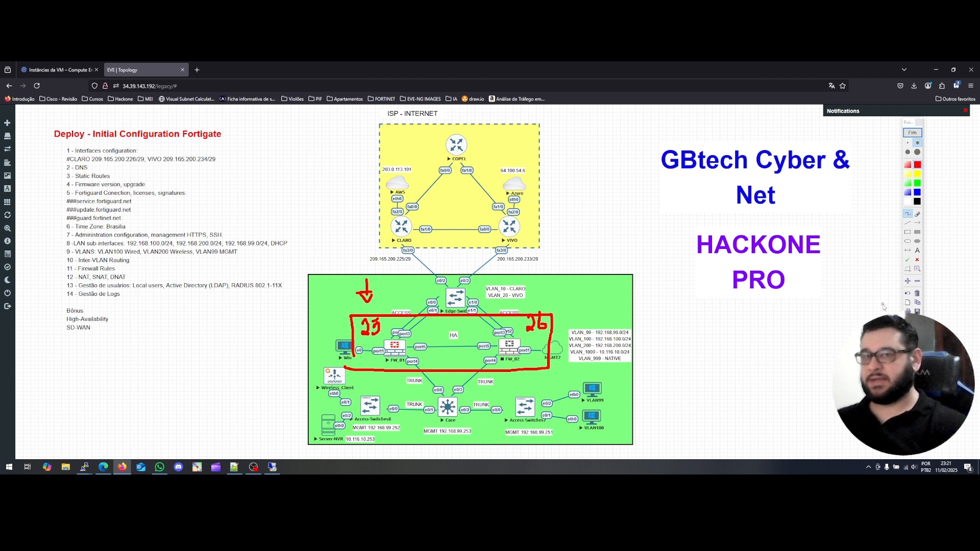
{"action": "left_click", "coordinate": [917, 294]}
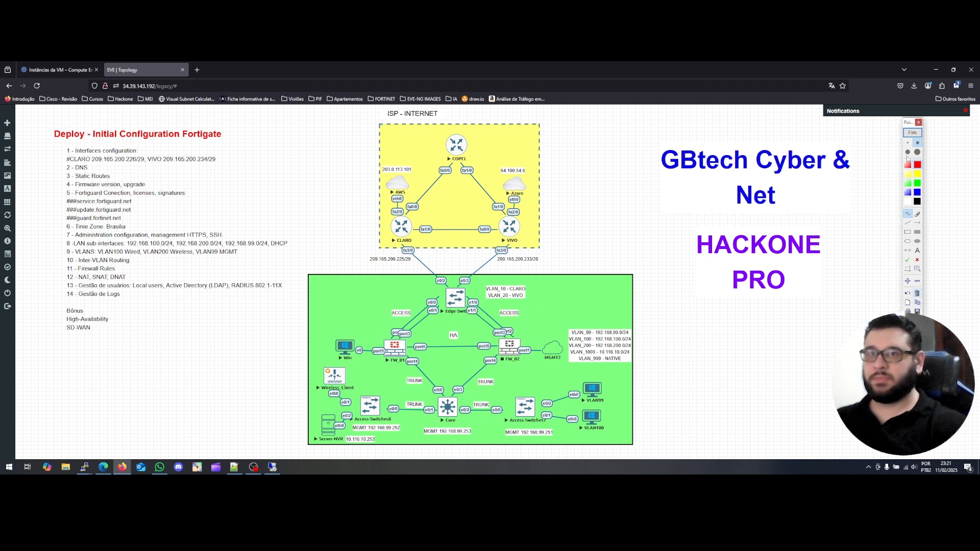
{"action": "left_click", "coordinate": [912, 132]}
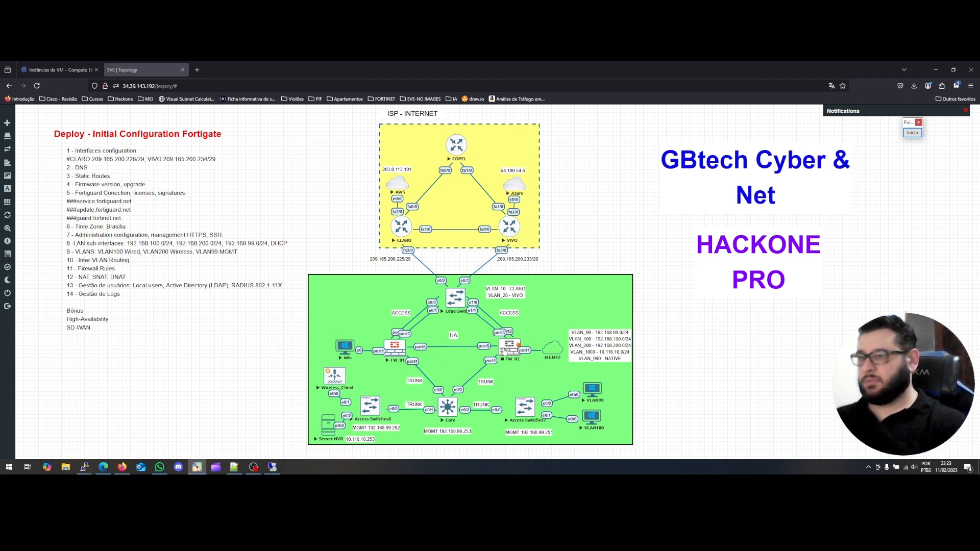
{"action": "left_click", "coordinate": [272, 467]}
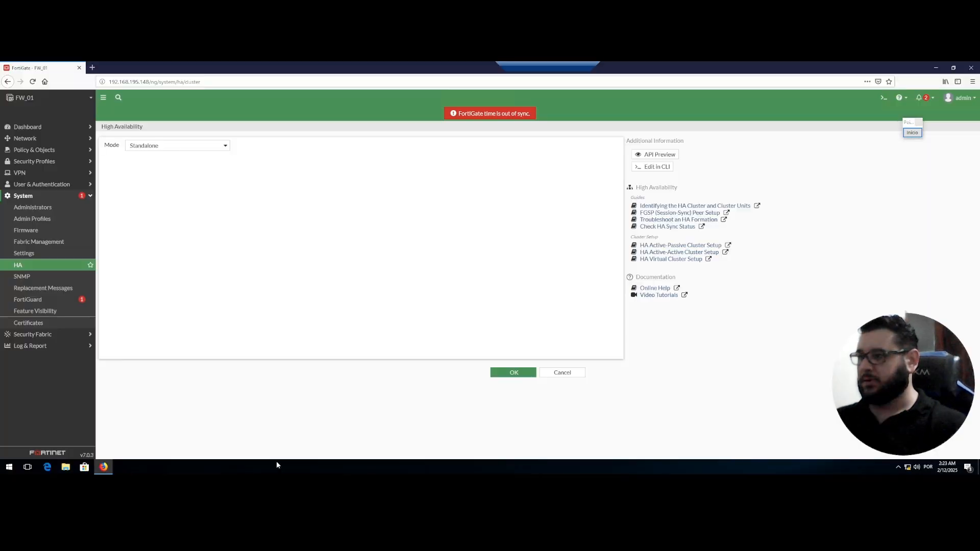
{"action": "left_click", "coordinate": [199, 148]}
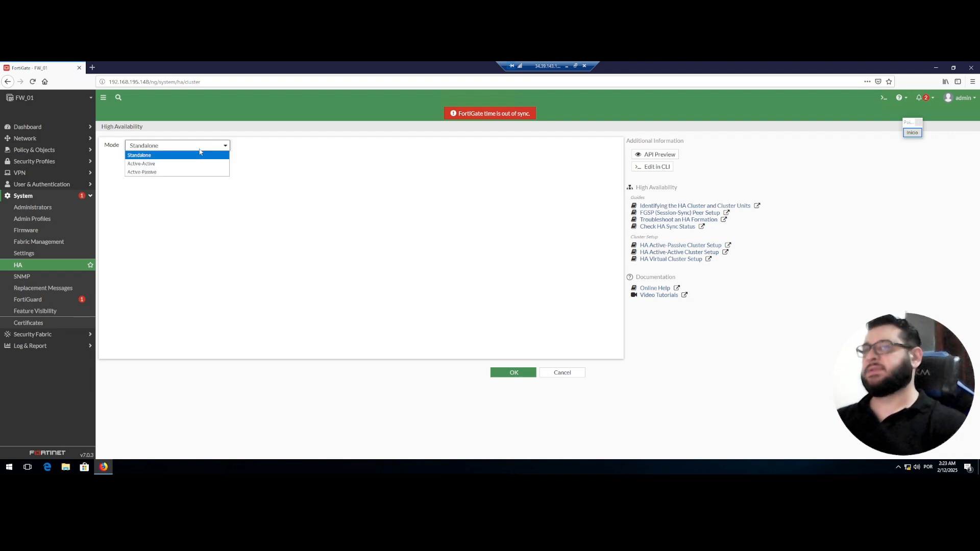
{"action": "left_click", "coordinate": [185, 173]}
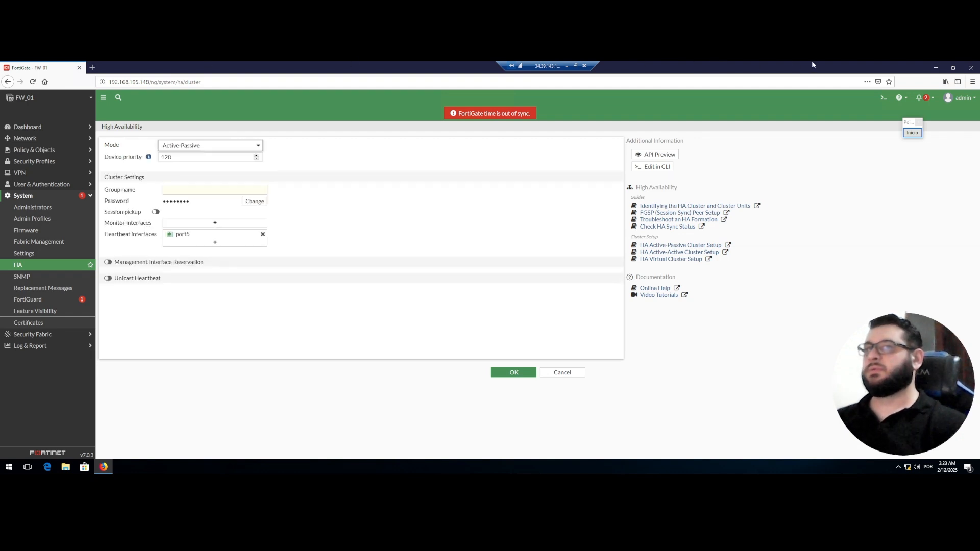
{"action": "left_click", "coordinate": [566, 66]}
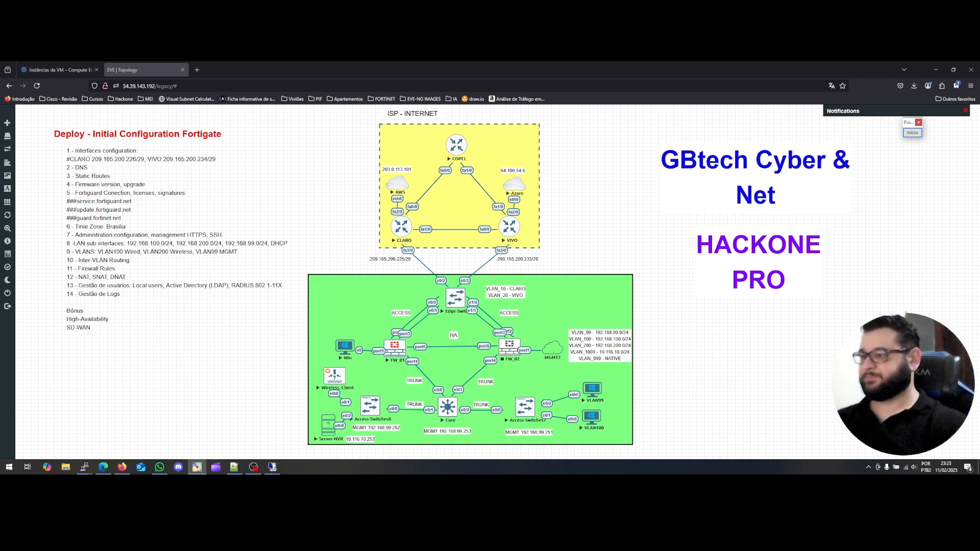
{"action": "left_click", "coordinate": [272, 466]}
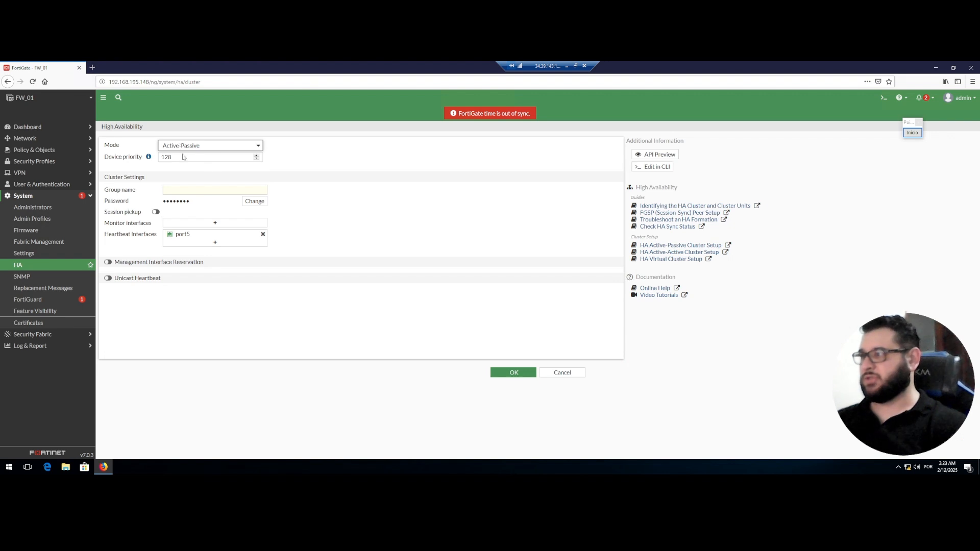
{"action": "left_click_drag", "start_coordinate": [182, 158], "coordinate": [156, 157]}
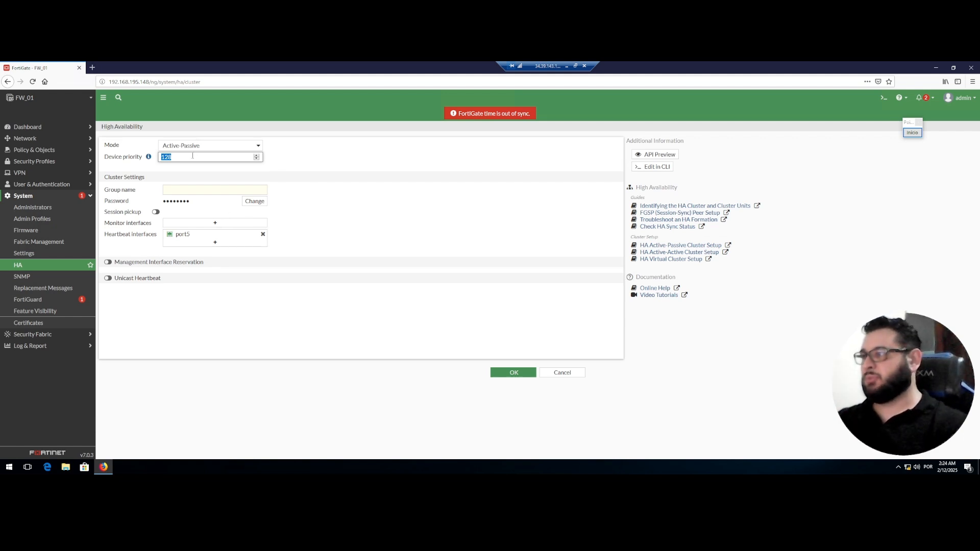
Set HA device priority to 255, group name to Gbtech, and enter a new cluster password.
{"action": "type", "text": "2"}
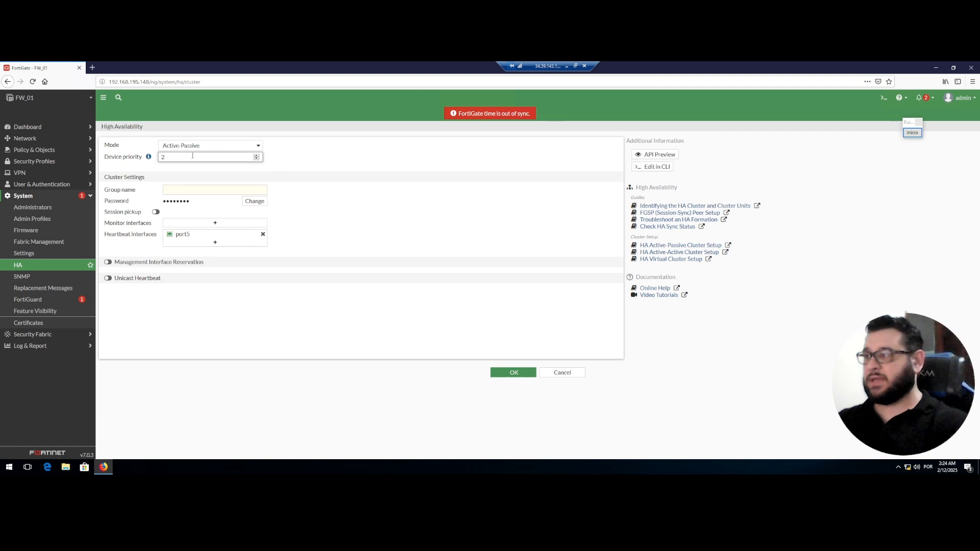
{"action": "type", "text": "55"}
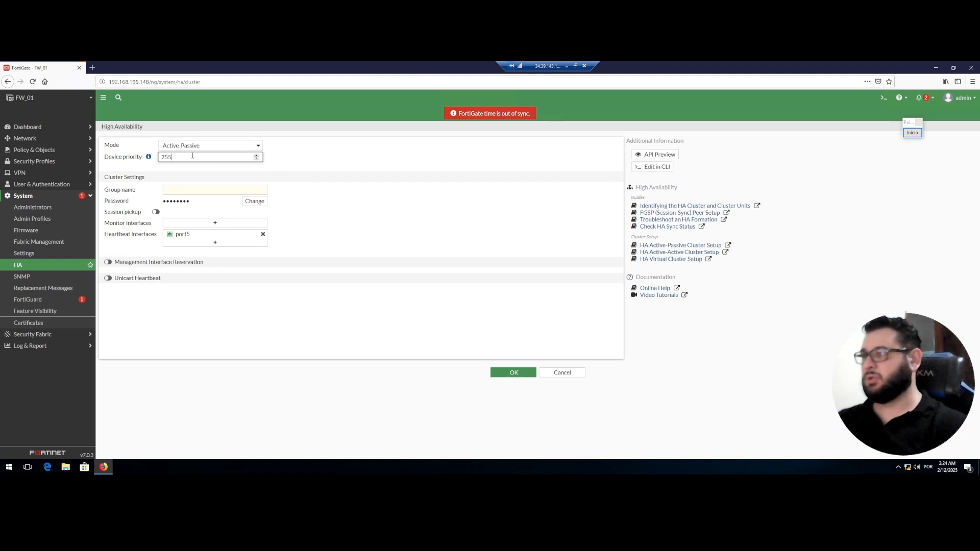
{"action": "left_click", "coordinate": [198, 188]}
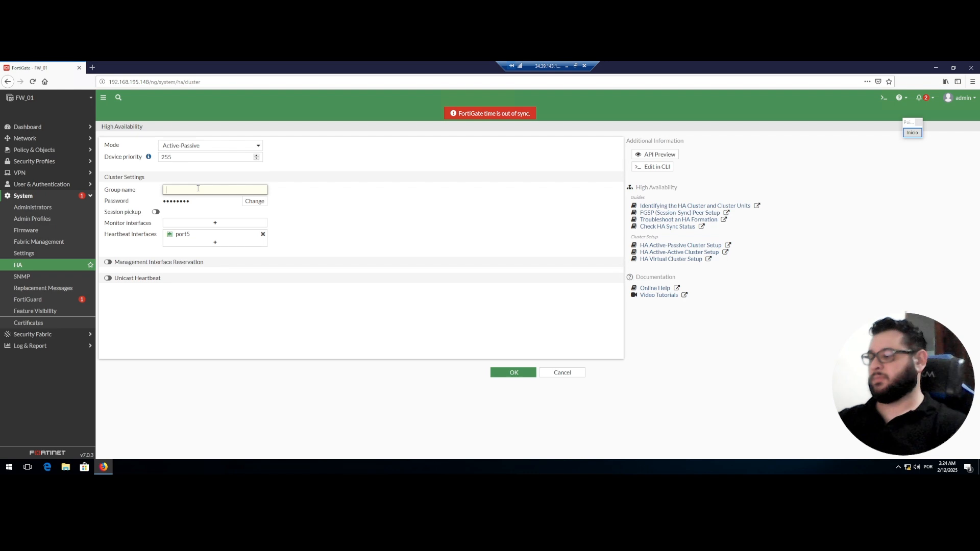
{"action": "type", "text": "Gbtech"}
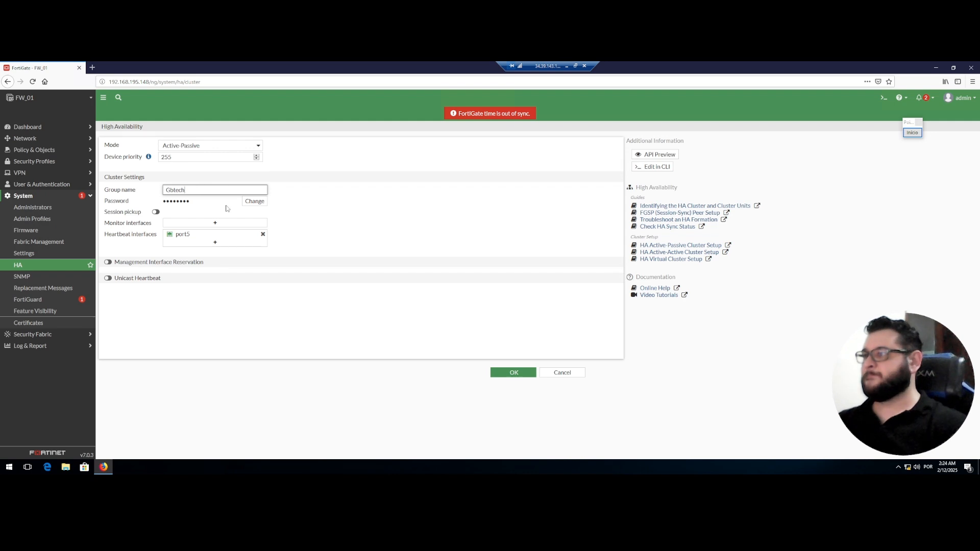
{"action": "left_click", "coordinate": [255, 201]}
{"action": "left_click", "coordinate": [219, 204]}
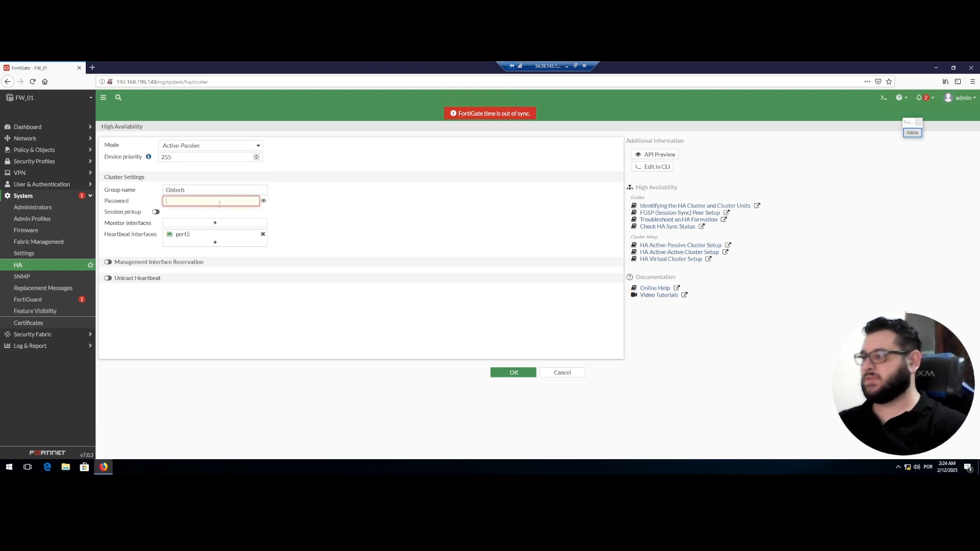
{"action": "type", "text": "••••"}
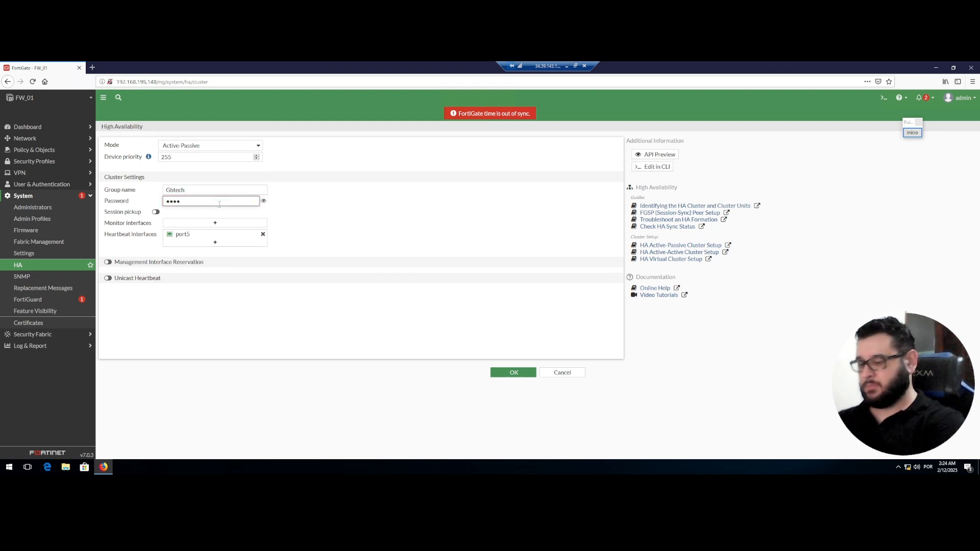
{"action": "type", "text": "••"}
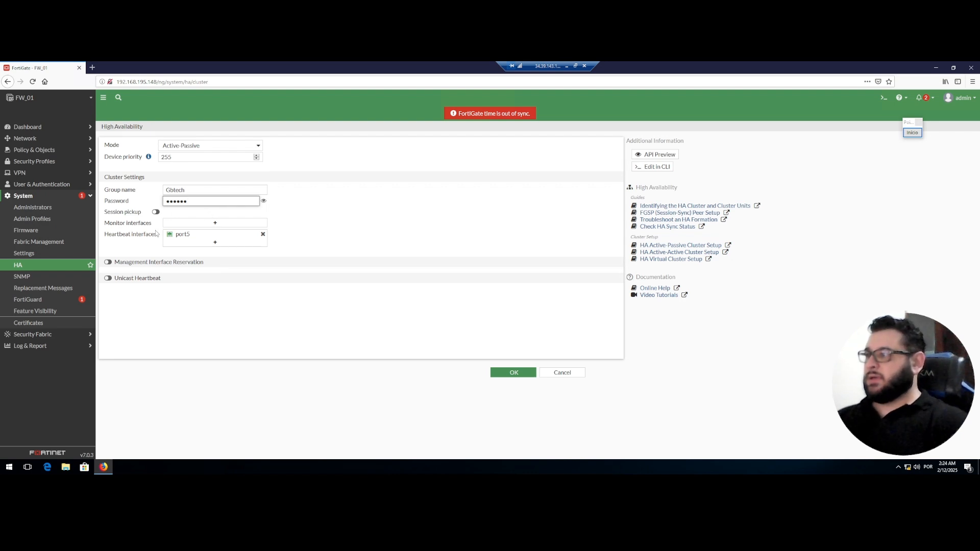
Open the monitor interfaces selection list, then minimize the remote session to show the EVE-NG topology.
{"action": "left_click", "coordinate": [206, 224]}
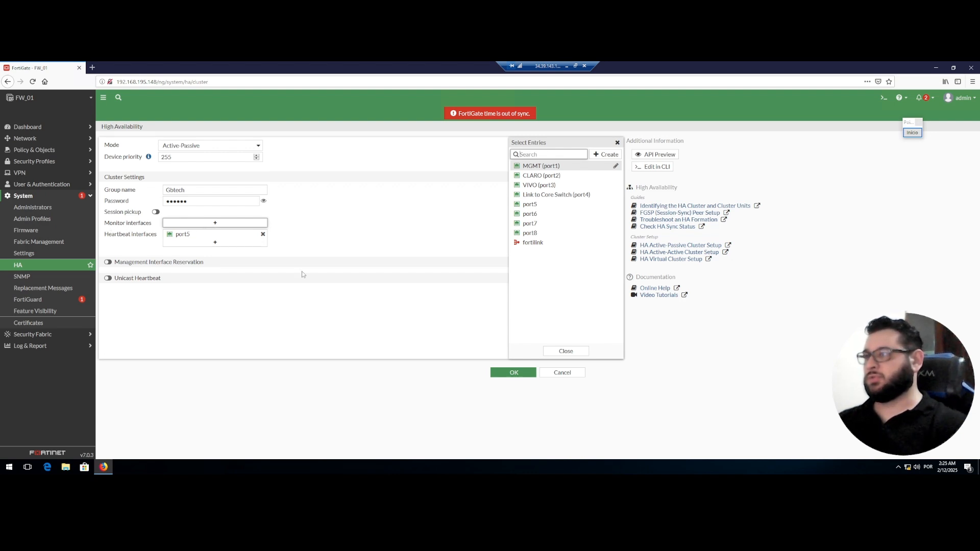
{"action": "left_click", "coordinate": [566, 67]}
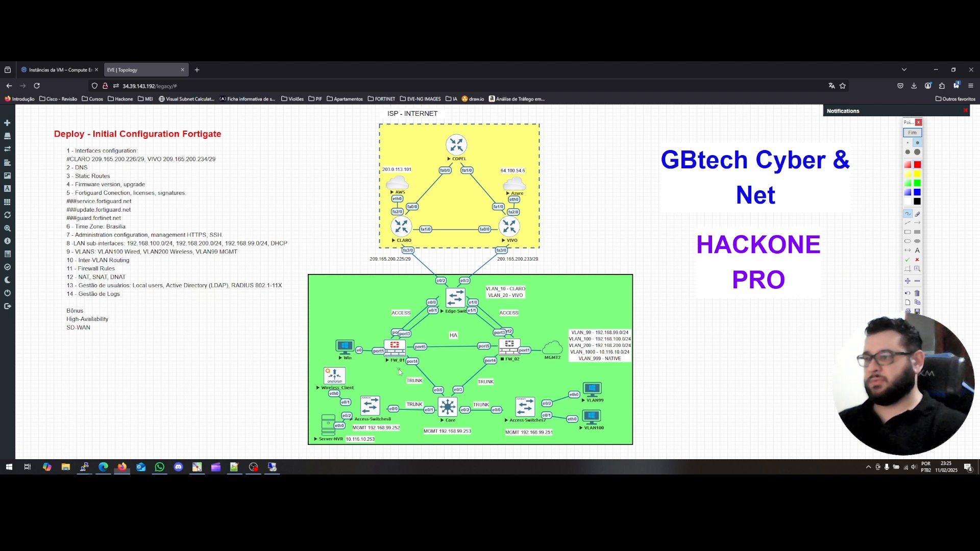
Mark FW_01's port4 link and port3 label in red, with an arrow toward FW_02.
{"action": "mouse_move", "coordinate": [403, 358]}
{"action": "left_mouse_down"}
{"action": "mouse_move", "coordinate": [419, 355]}
{"action": "mouse_move", "coordinate": [424, 369]}
{"action": "mouse_move", "coordinate": [405, 371]}
{"action": "mouse_move", "coordinate": [403, 361]}
{"action": "left_mouse_up"}
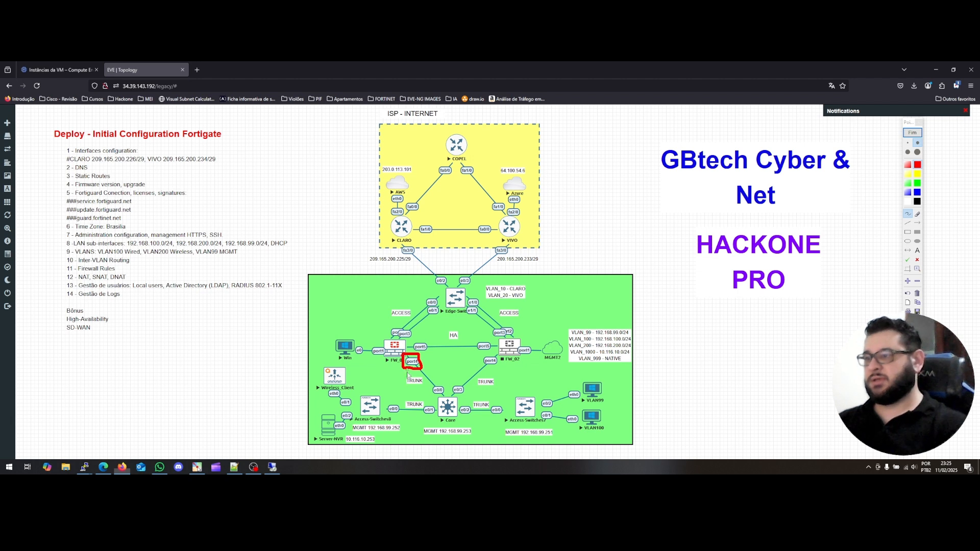
{"action": "mouse_move", "coordinate": [399, 364]}
{"action": "left_mouse_down"}
{"action": "mouse_move", "coordinate": [462, 380]}
{"action": "mouse_move", "coordinate": [472, 365]}
{"action": "mouse_move", "coordinate": [462, 376]}
{"action": "left_mouse_up"}
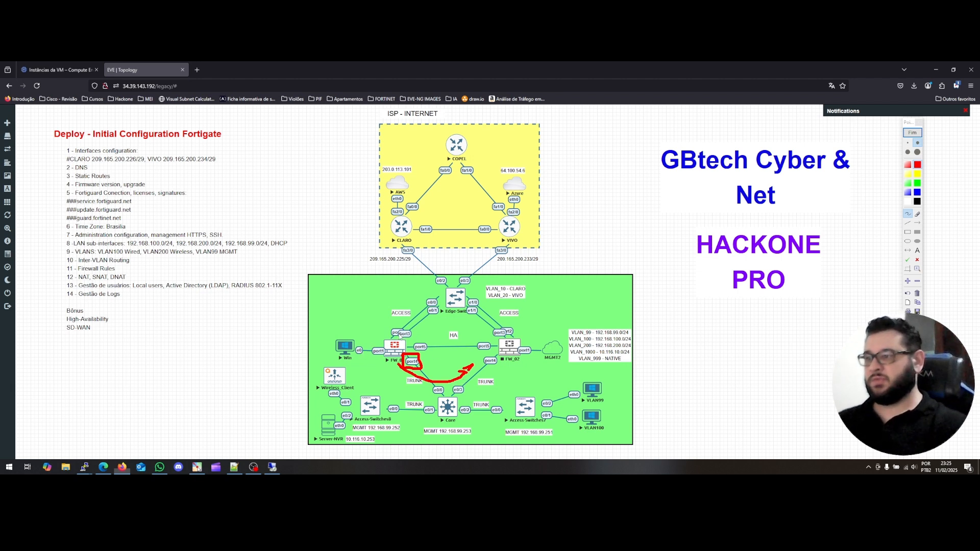
{"action": "mouse_move", "coordinate": [388, 330]}
{"action": "left_mouse_down"}
{"action": "mouse_move", "coordinate": [388, 341]}
{"action": "mouse_move", "coordinate": [401, 325]}
{"action": "mouse_move", "coordinate": [415, 327]}
{"action": "mouse_move", "coordinate": [415, 341]}
{"action": "mouse_move", "coordinate": [388, 342]}
{"action": "left_mouse_up"}
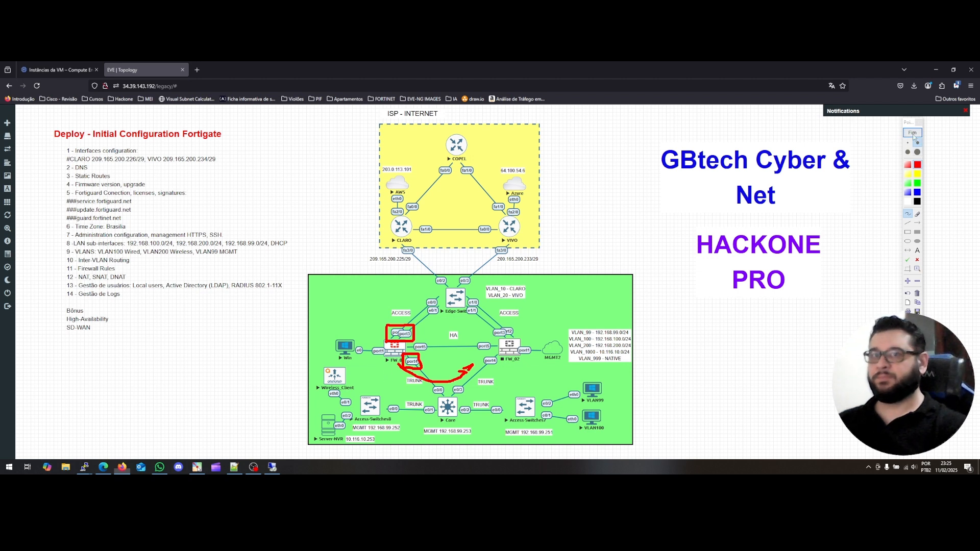
{"action": "key", "text": "alt+Tab"}
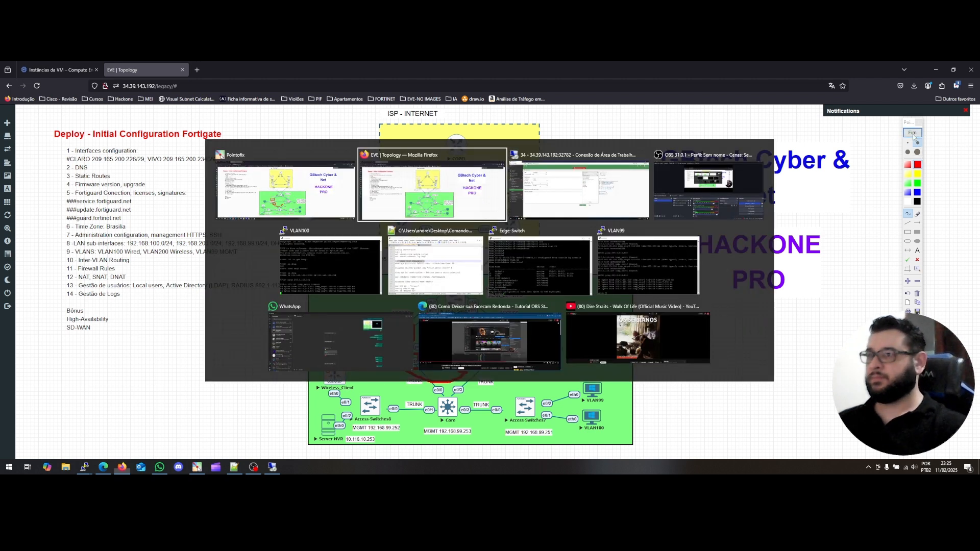
On FW_01's HA page, monitor port2, port3 and port4, open the heartbeat list, then return to EVE-NG.
{"action": "key", "text": "alt+Tab"}
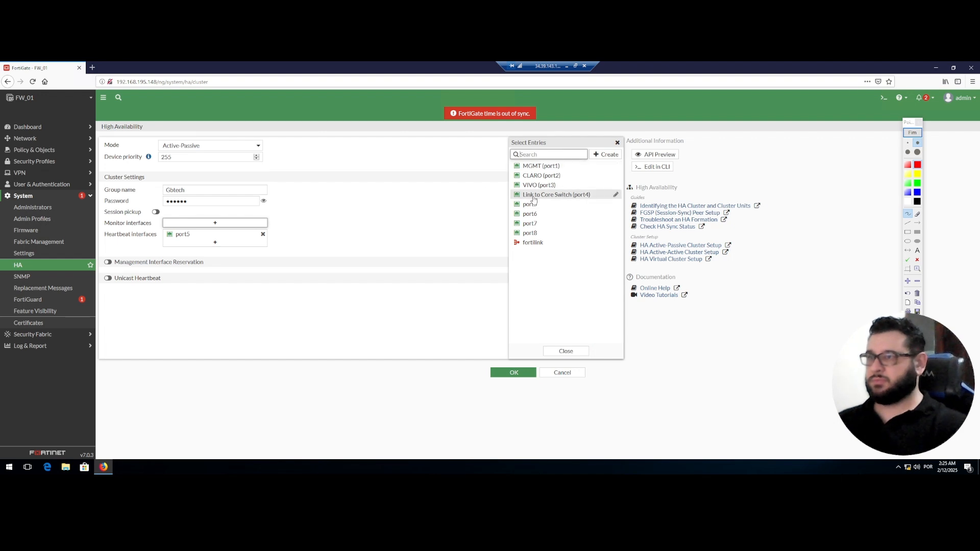
{"action": "left_click", "coordinate": [562, 176]}
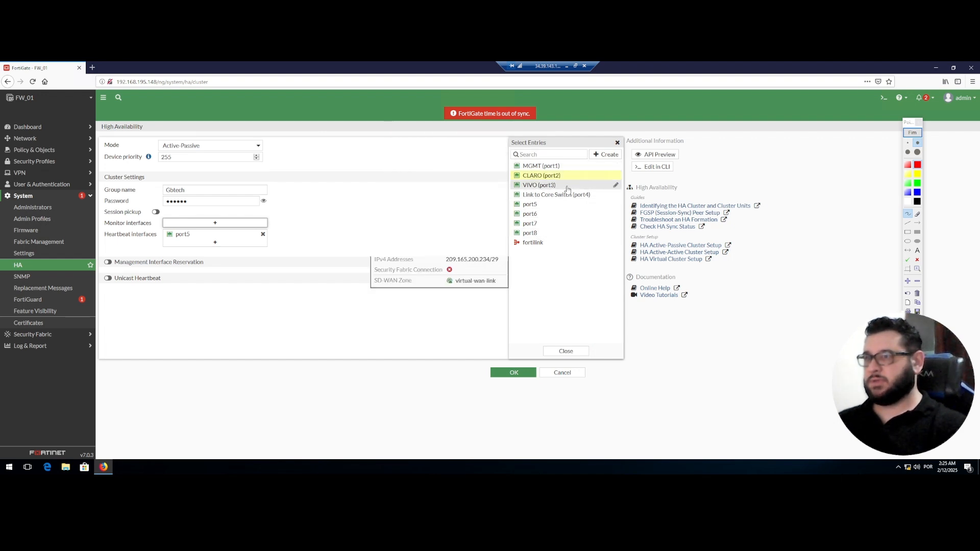
{"action": "left_click", "coordinate": [568, 186]}
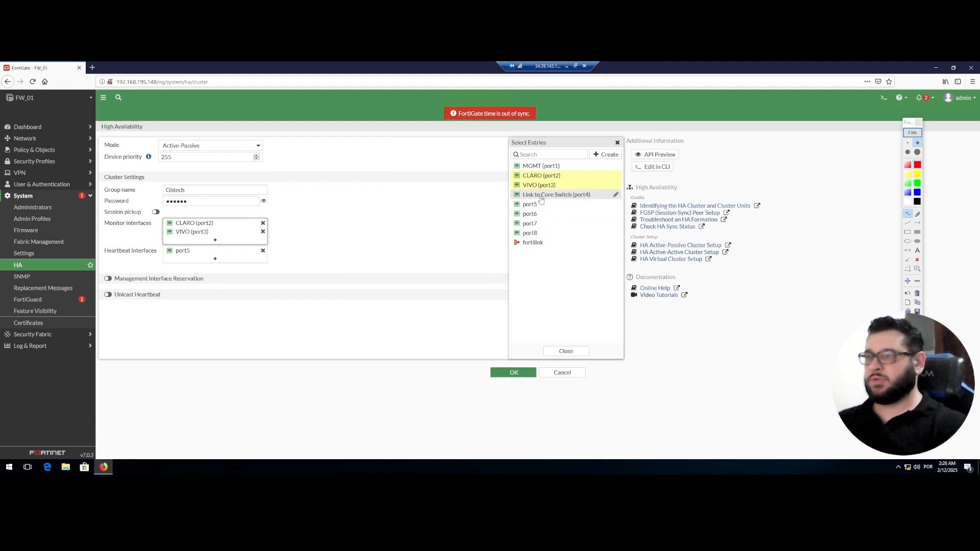
{"action": "left_click", "coordinate": [556, 198]}
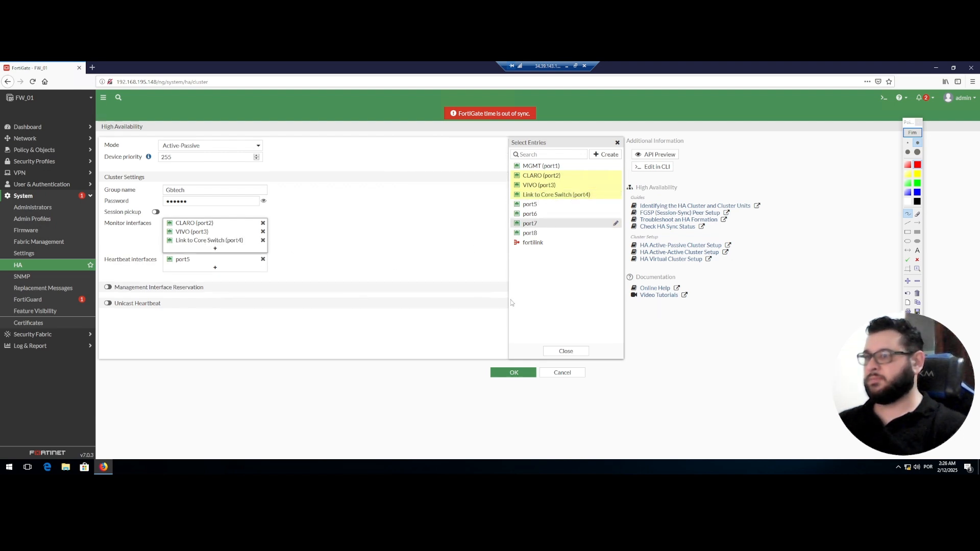
{"action": "left_click", "coordinate": [565, 352]}
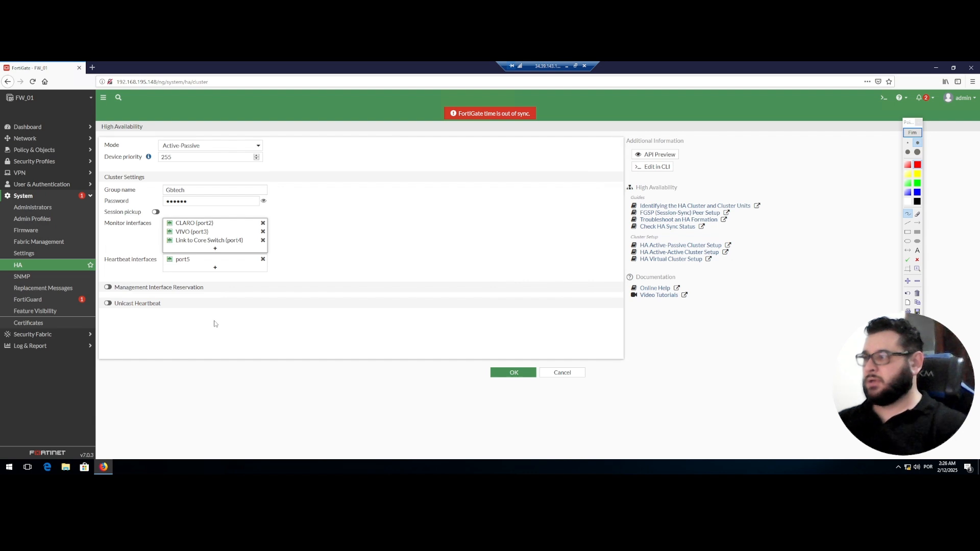
{"action": "left_click", "coordinate": [214, 269]}
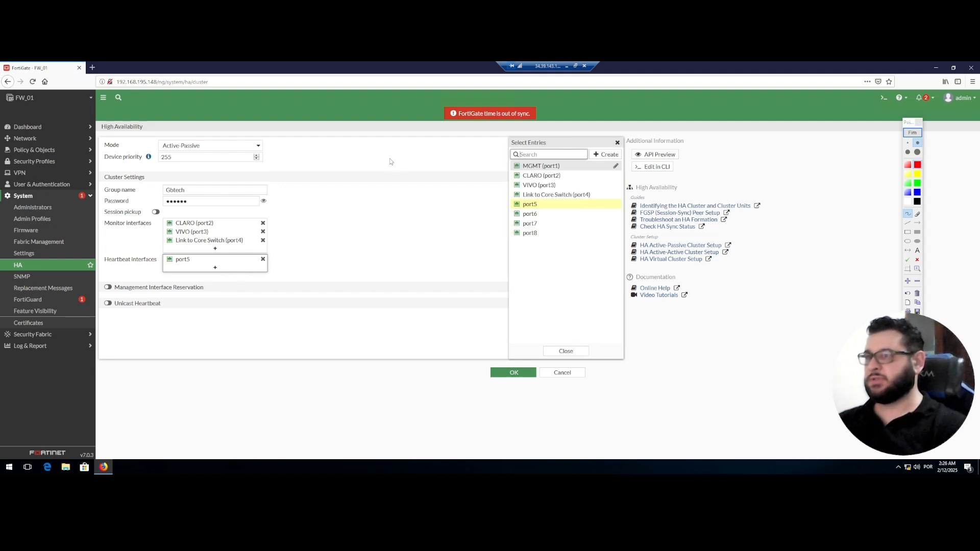
{"action": "left_click", "coordinate": [566, 66]}
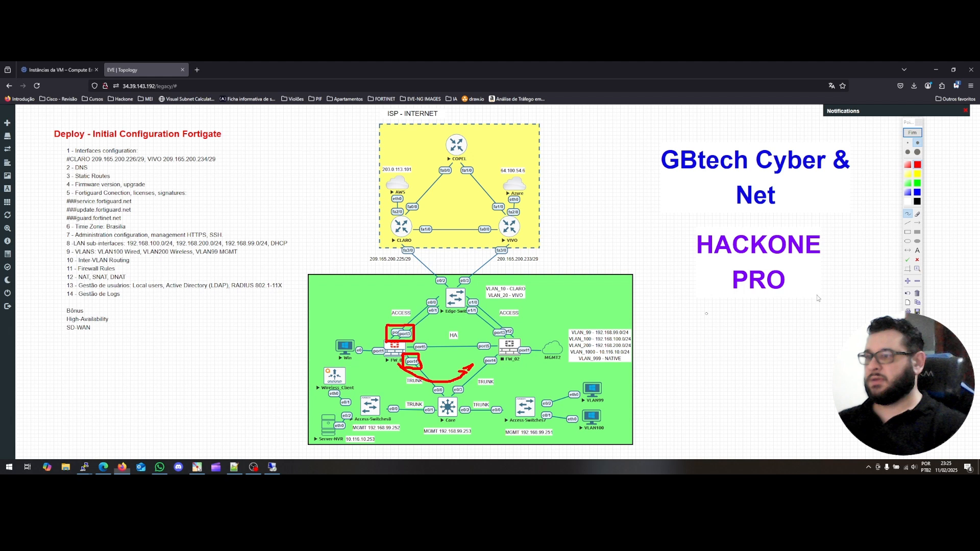
Erase the old red annotations and mark port5 on FW_01 and FW_02 in red as the heartbeat ports.
{"action": "left_click", "coordinate": [917, 294]}
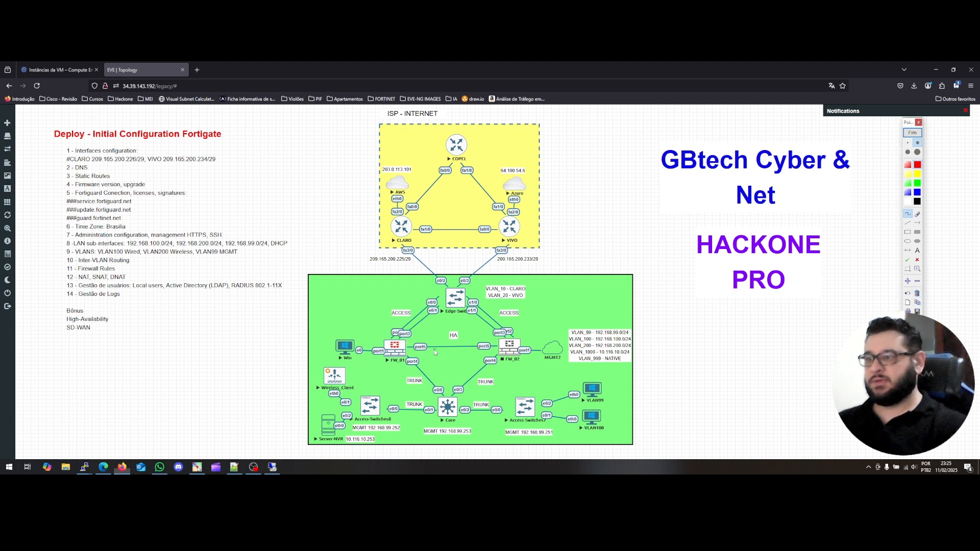
{"action": "left_click", "coordinate": [407, 346]}
{"action": "mouse_move", "coordinate": [408, 353]}
{"action": "left_mouse_down"}
{"action": "mouse_move", "coordinate": [433, 356]}
{"action": "mouse_move", "coordinate": [428, 340]}
{"action": "mouse_move", "coordinate": [411, 345]}
{"action": "left_mouse_up"}
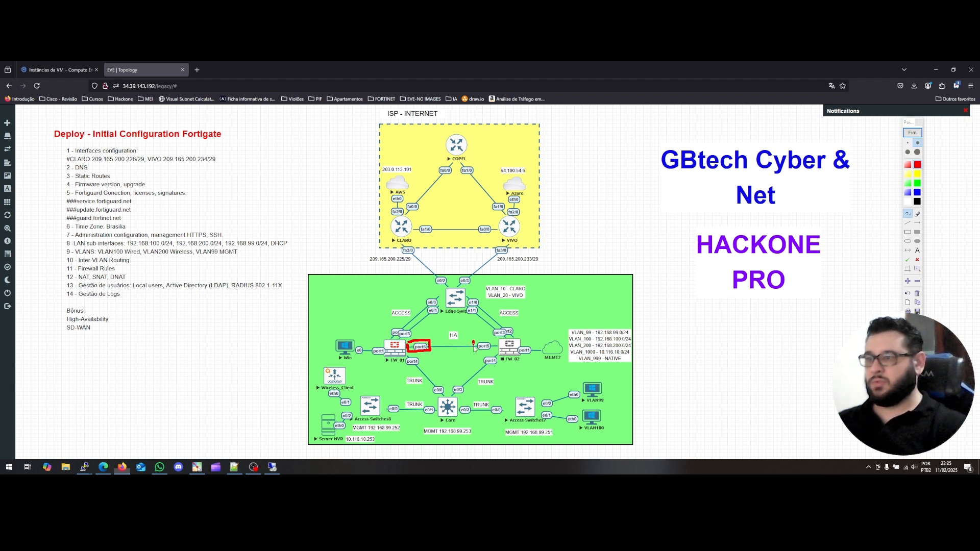
{"action": "mouse_move", "coordinate": [475, 349]}
{"action": "left_mouse_down"}
{"action": "mouse_move", "coordinate": [492, 339]}
{"action": "mouse_move", "coordinate": [499, 354]}
{"action": "mouse_move", "coordinate": [476, 354]}
{"action": "left_mouse_up"}
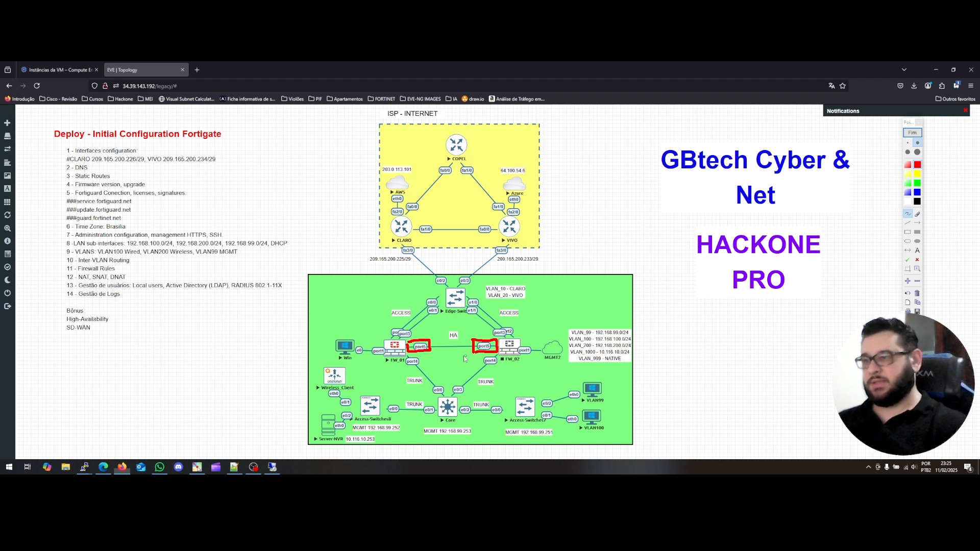
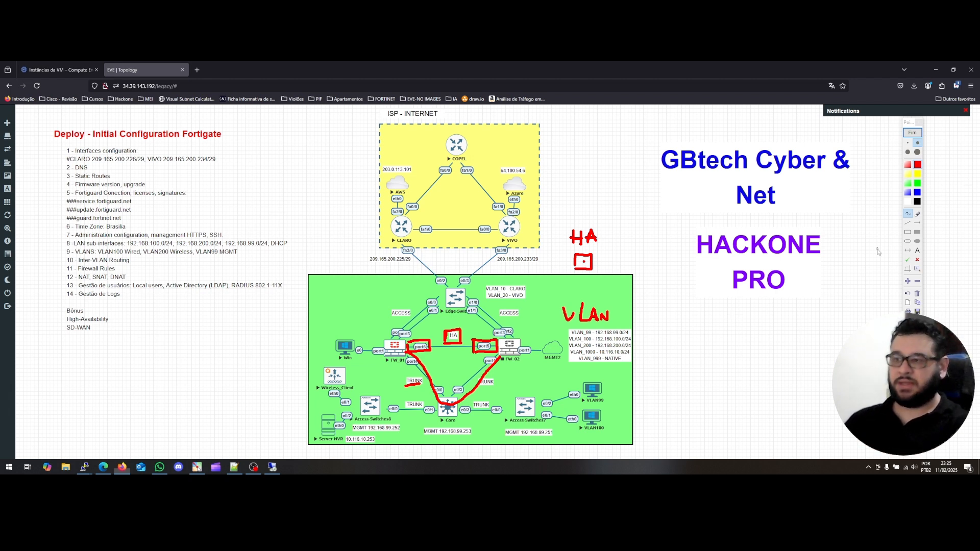
Switch from the EVE topology back to FW_01's FortiGate HA settings page (Active-Passive, priority 255, port5 heartbeat).
{"action": "key", "text": "alt+Tab"}
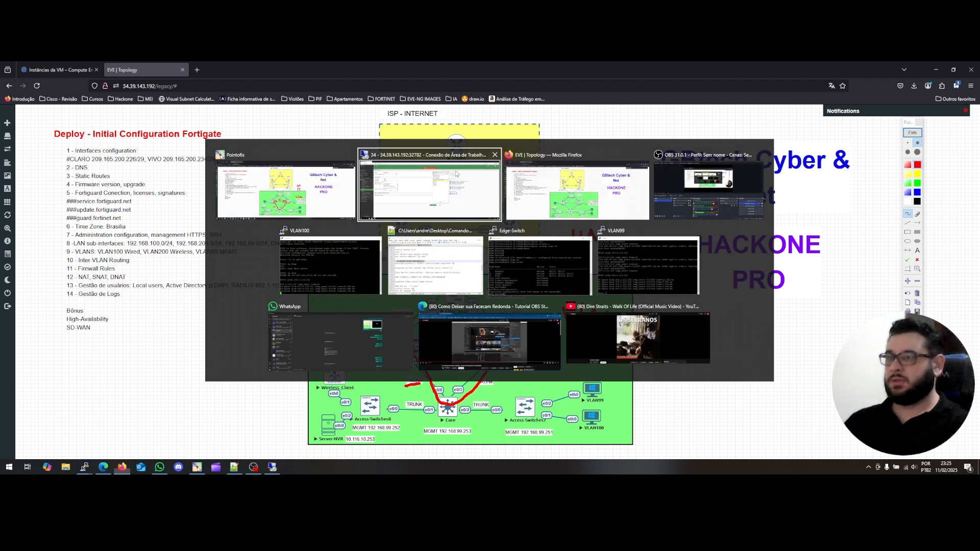
{"action": "key", "text": "alt+Tab"}
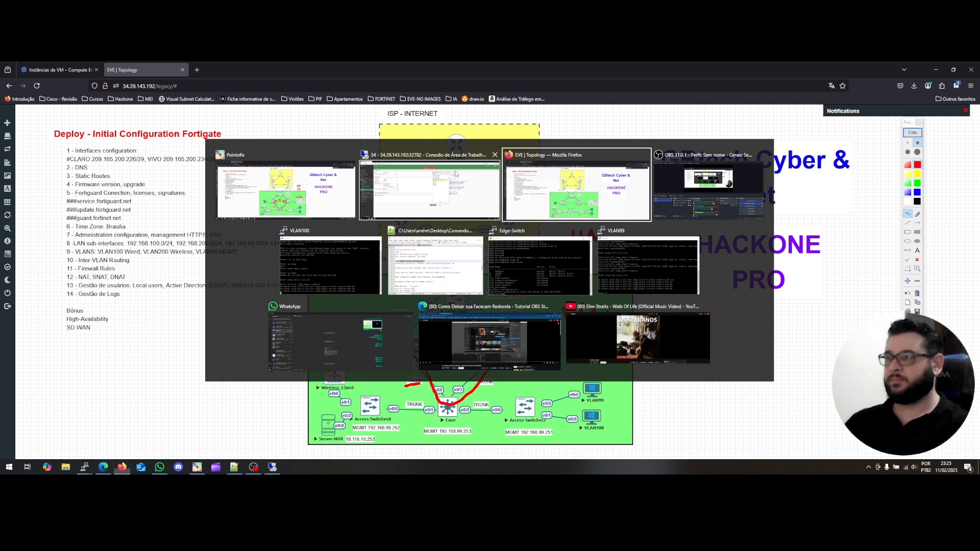
{"action": "left_click", "coordinate": [440, 168]}
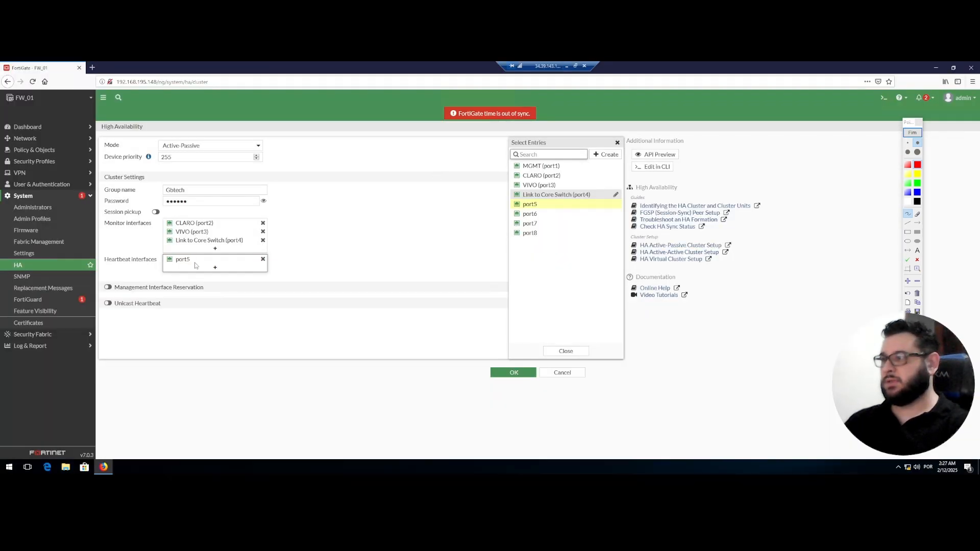
{"action": "left_click", "coordinate": [567, 67]}
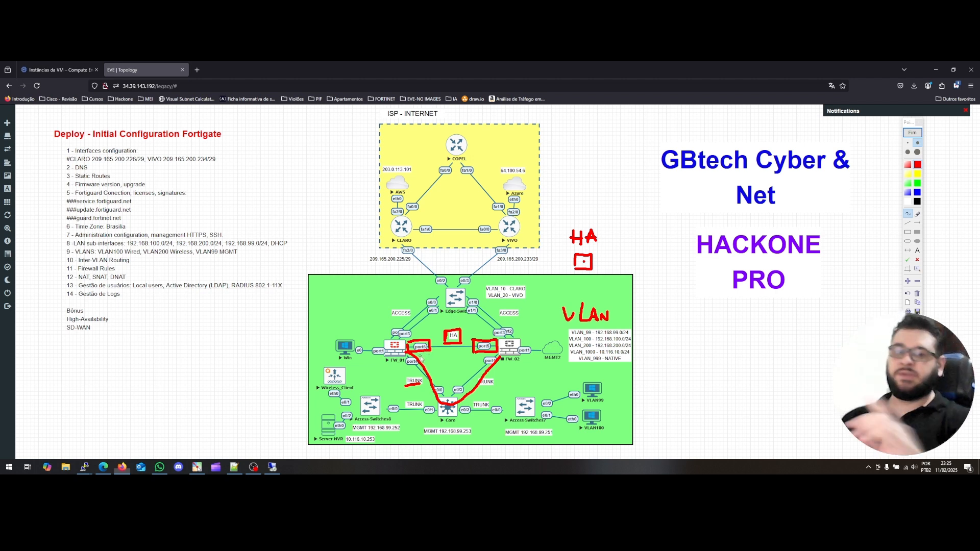
{"action": "key", "text": "alt+Tab"}
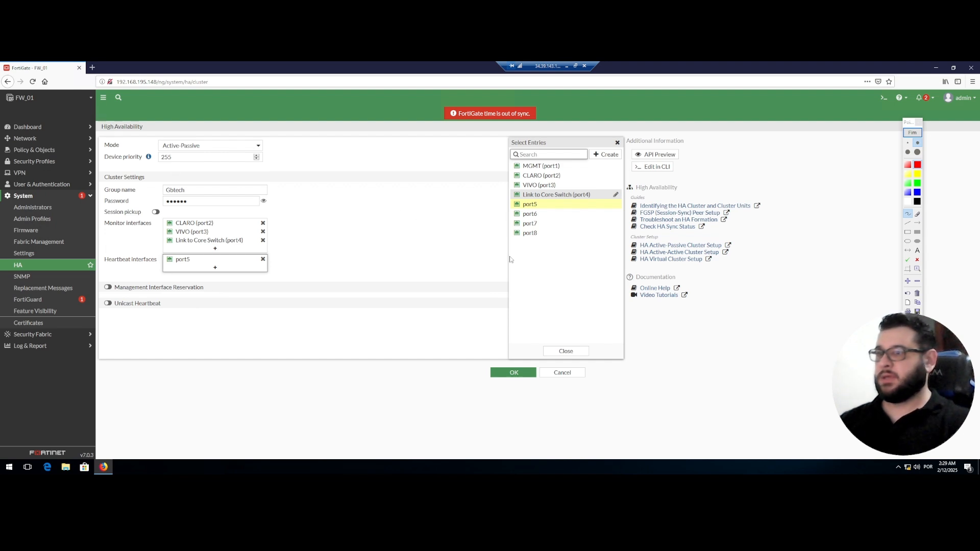
Apply FW_01's Active-Passive HA settings, dismiss the save-login prompt, and turn off screen annotation.
{"action": "left_click", "coordinate": [567, 351]}
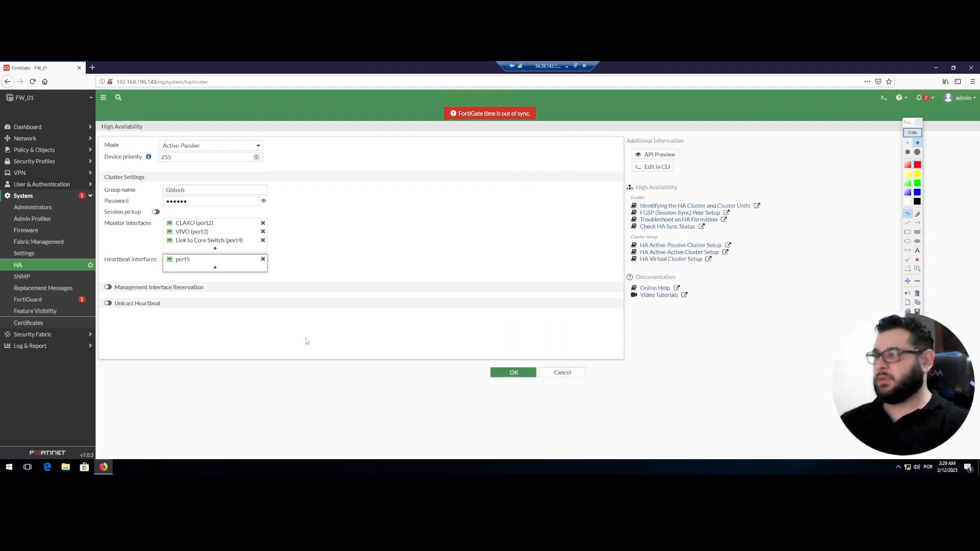
{"action": "left_click", "coordinate": [508, 380]}
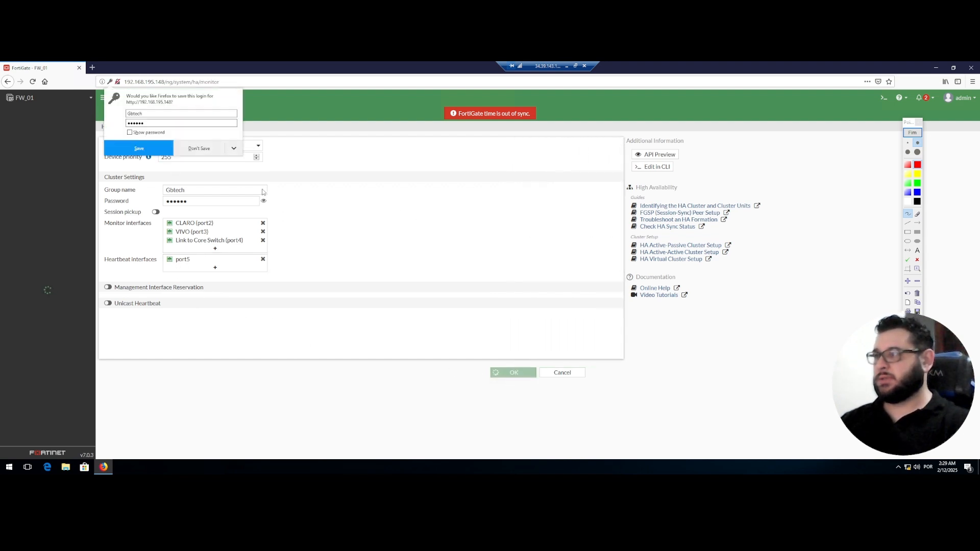
{"action": "left_click", "coordinate": [210, 152]}
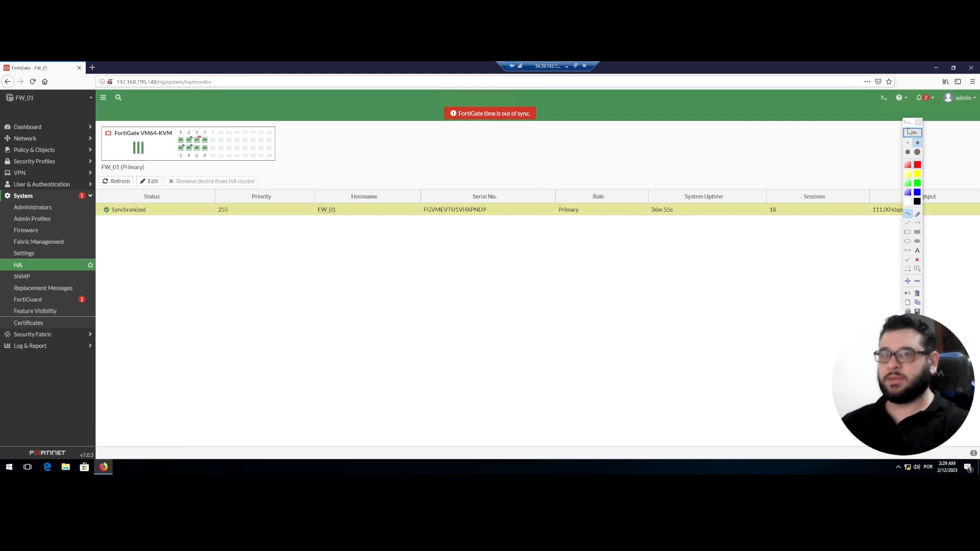
{"action": "left_click_drag", "start_coordinate": [909, 124], "coordinate": [921, 126]}
{"action": "left_click", "coordinate": [922, 132]}
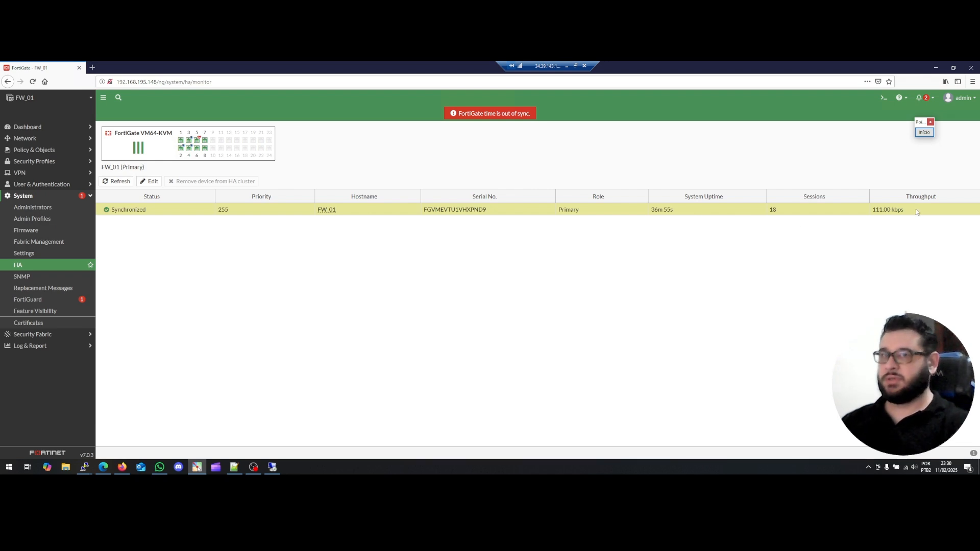
Add a Checksum column to the HA monitor table through its column options.
{"action": "right_click", "coordinate": [905, 197]}
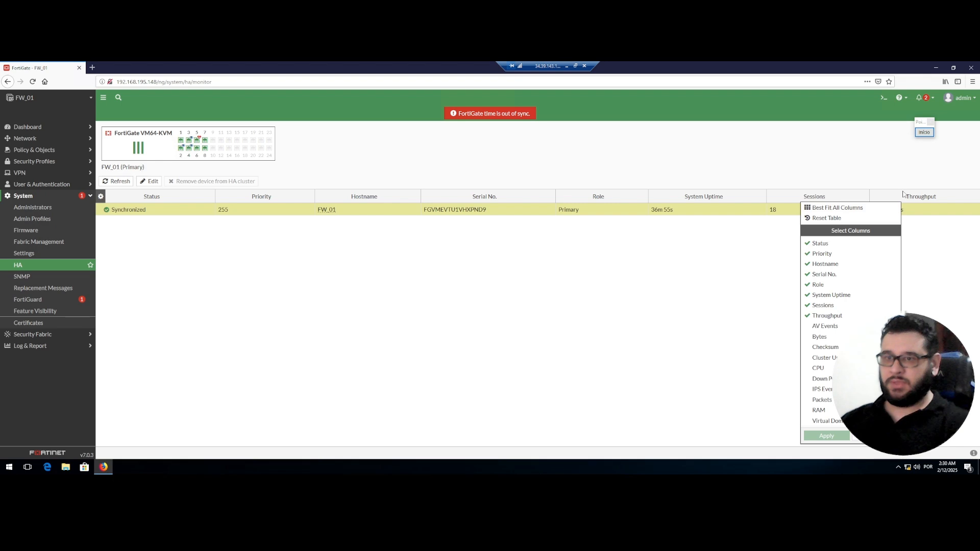
{"action": "left_click", "coordinate": [666, 282]}
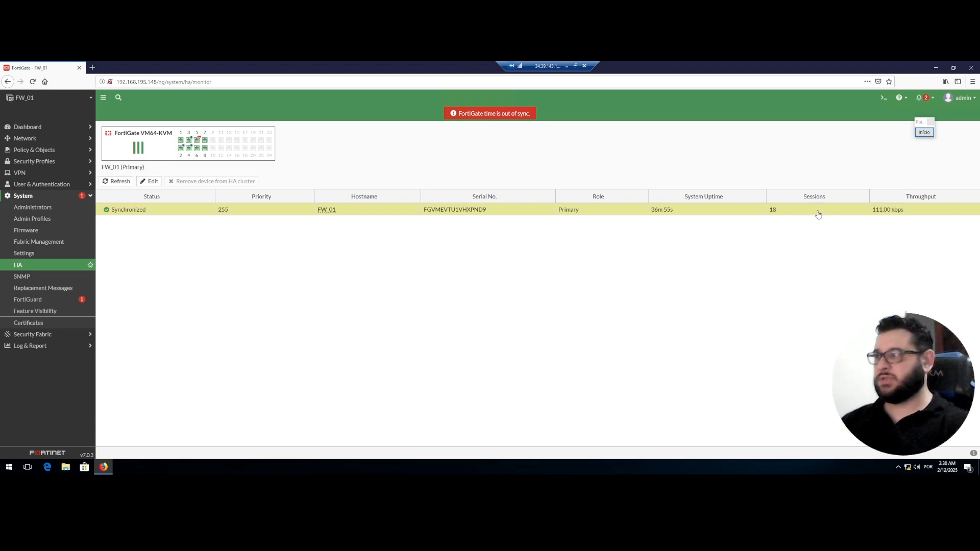
{"action": "right_click", "coordinate": [883, 197]}
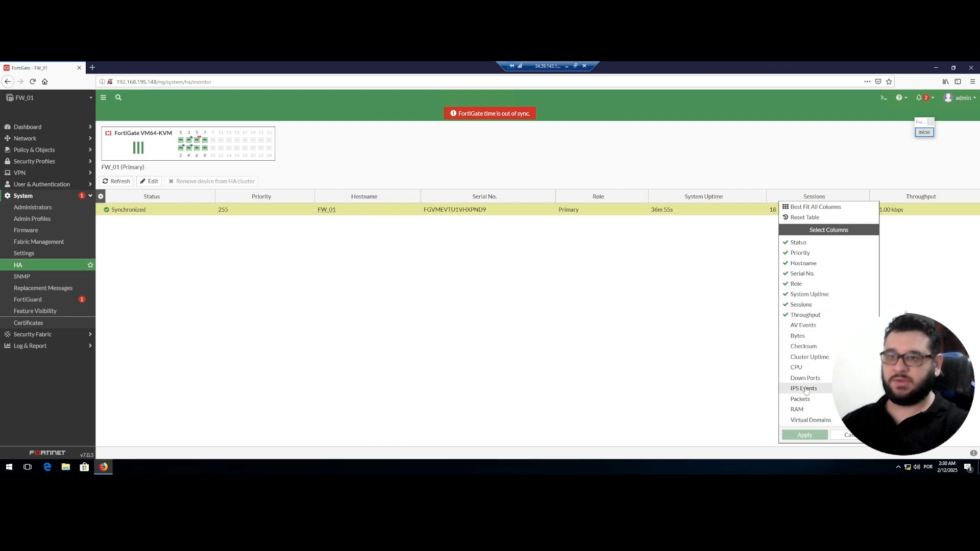
{"action": "left_click", "coordinate": [818, 348]}
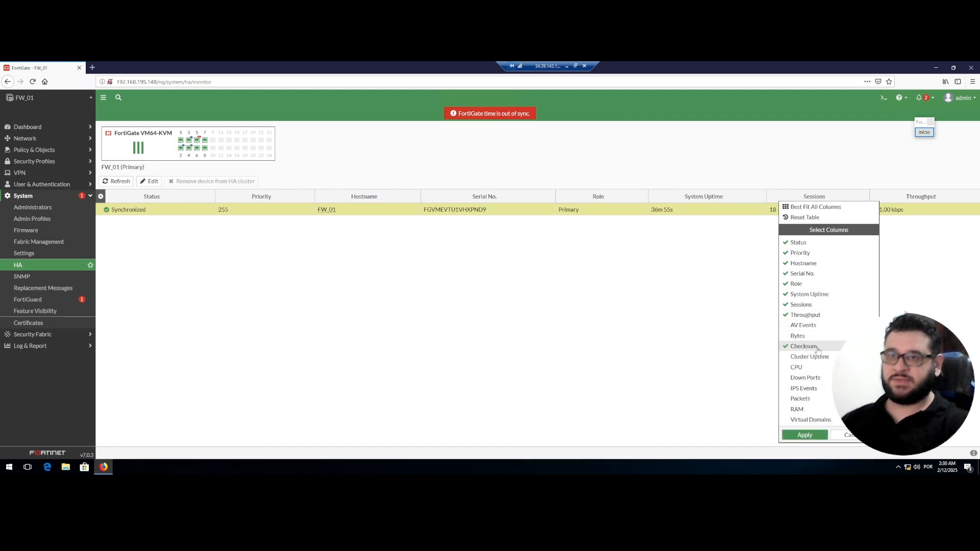
{"action": "left_click", "coordinate": [805, 436]}
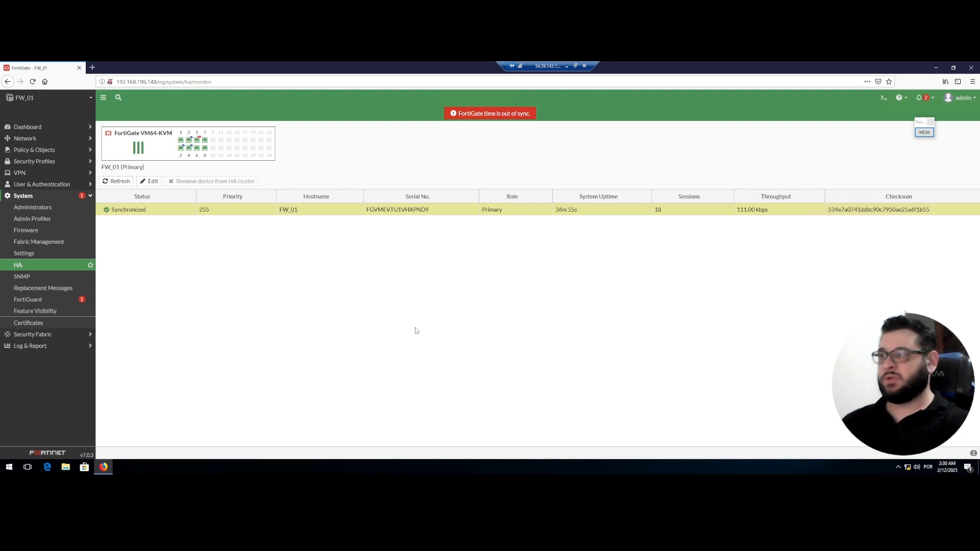
{"action": "mouse_move", "coordinate": [199, 145]}
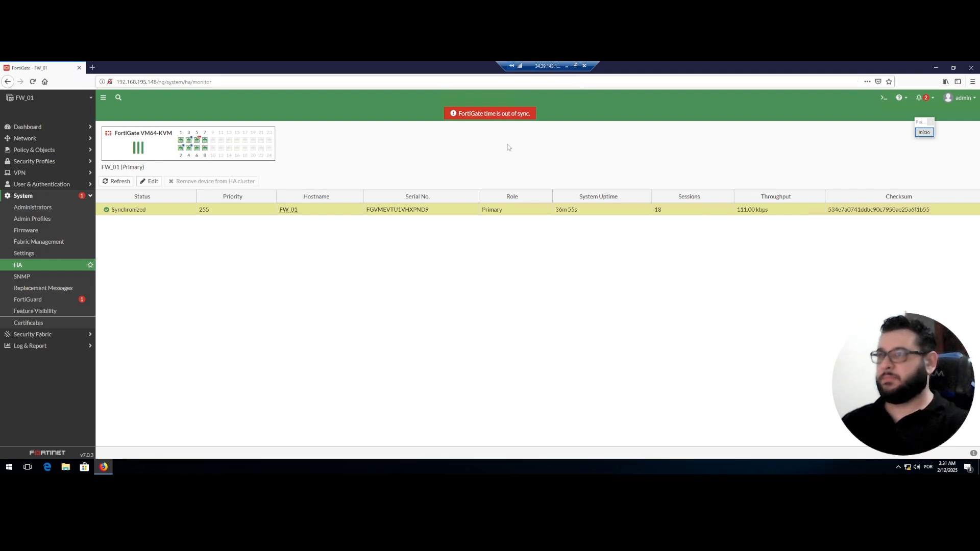
Open FW_01's console from the EVE-NG topology and log in as admin.
{"action": "left_click", "coordinate": [567, 69]}
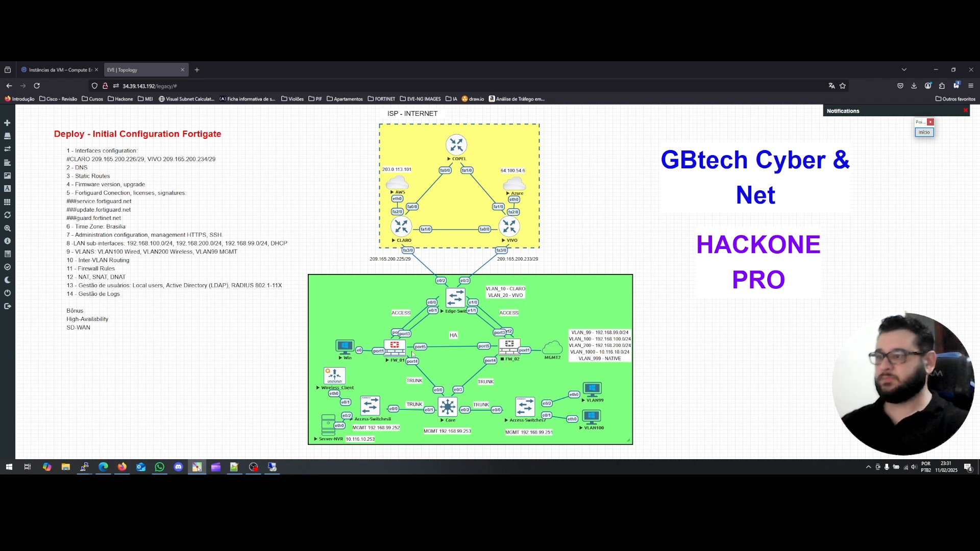
{"action": "left_click", "coordinate": [401, 349]}
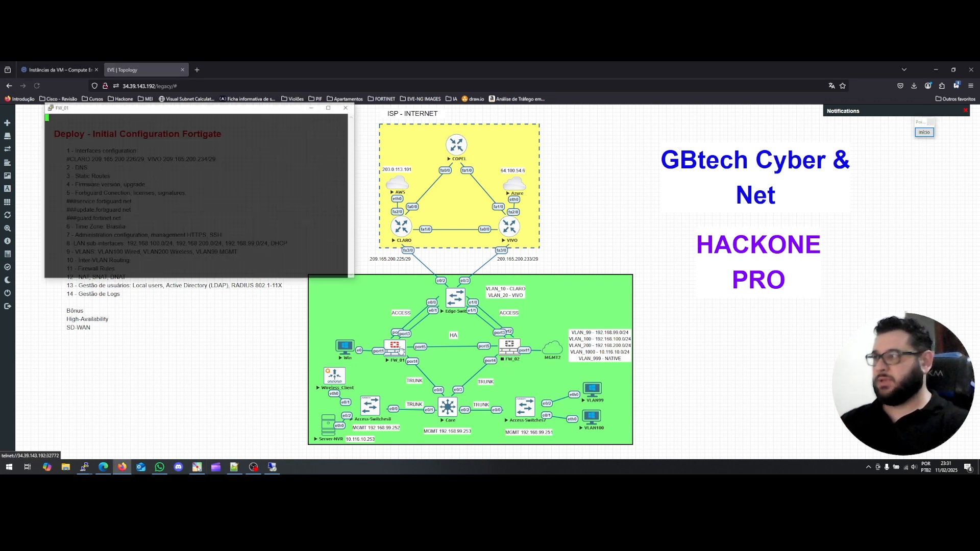
{"action": "key", "text": "Return"}
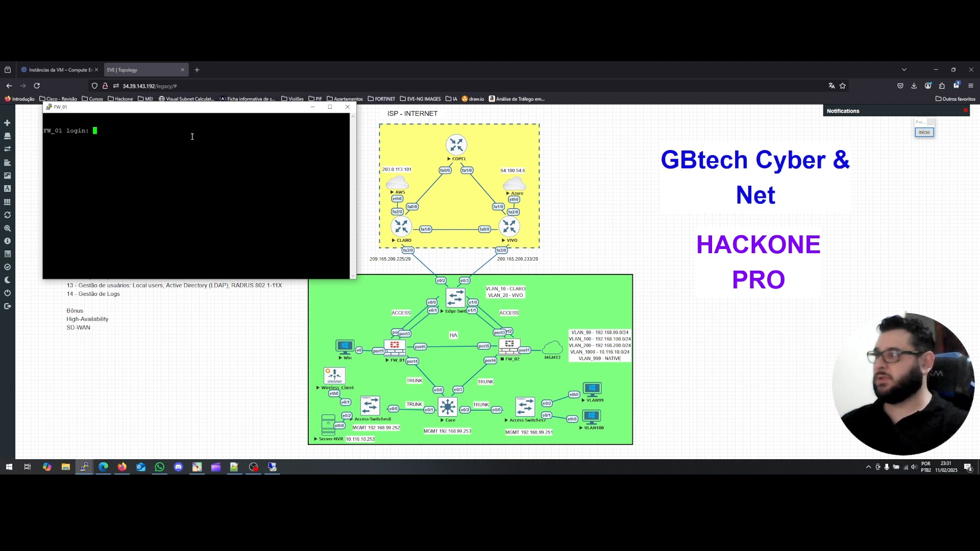
{"action": "type", "text": "admin"}
{"action": "key", "text": "Return"}
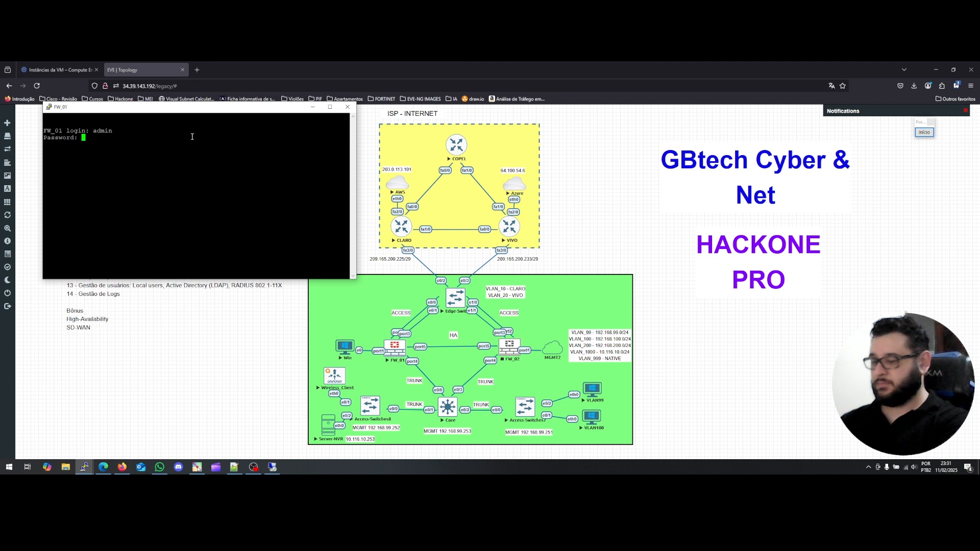
{"action": "key", "text": "Return"}
{"action": "key", "text": "Return"}
{"action": "key", "text": "Return"}
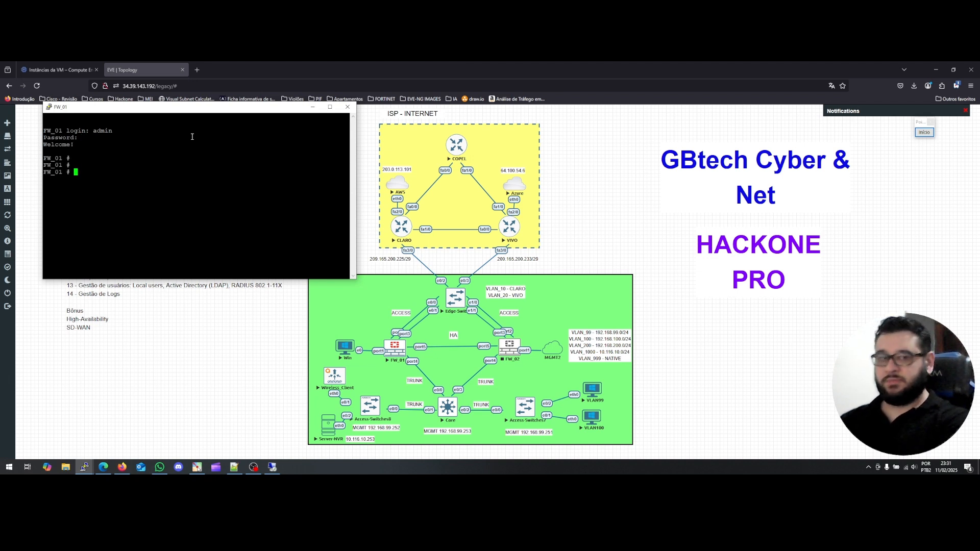
Run 'config system ha' and 'show' to list FW_01's HA settings: group Gbtech, a-p mode, priority 255.
{"action": "type", "text": "con"}
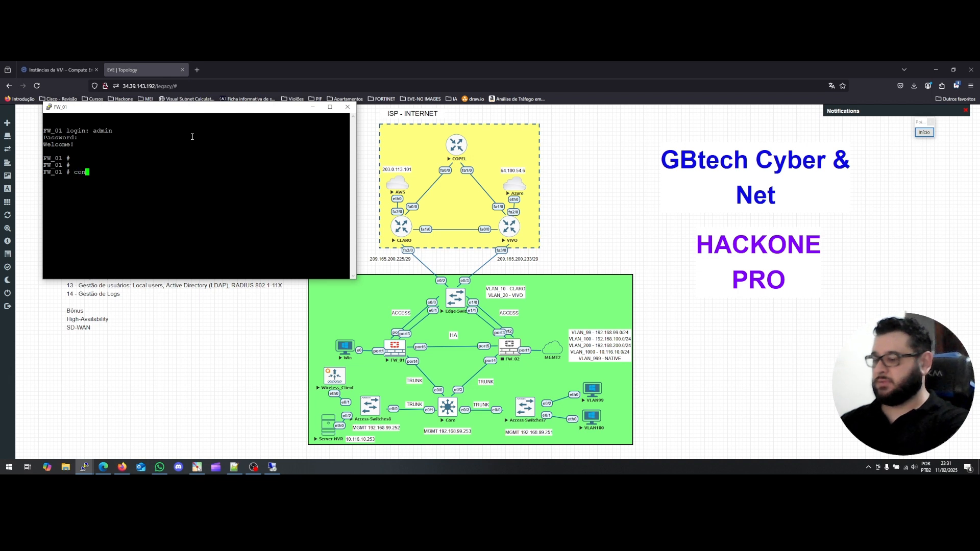
{"action": "key", "text": "BackSpace"}
{"action": "key", "text": "BackSpace"}
{"action": "key", "text": "BackSpace"}
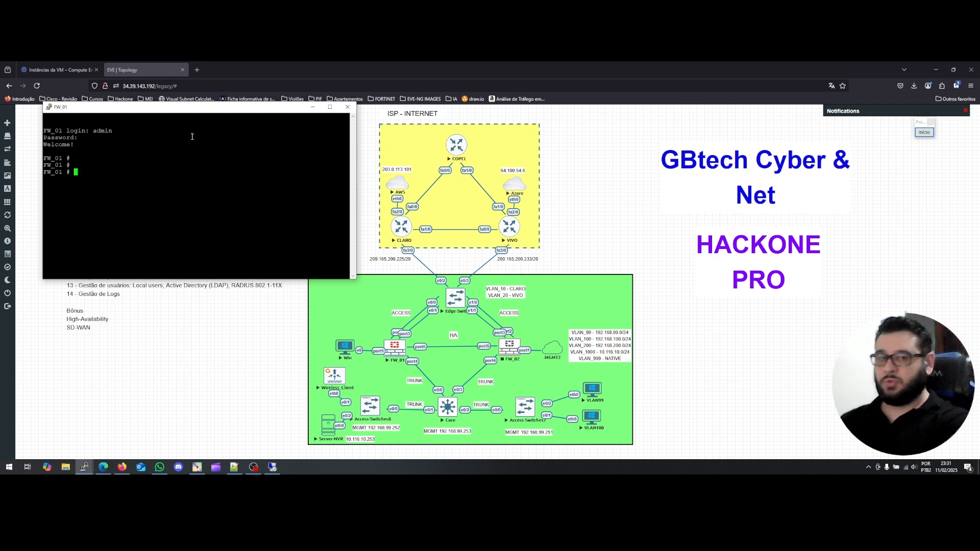
{"action": "type", "text": "config "}
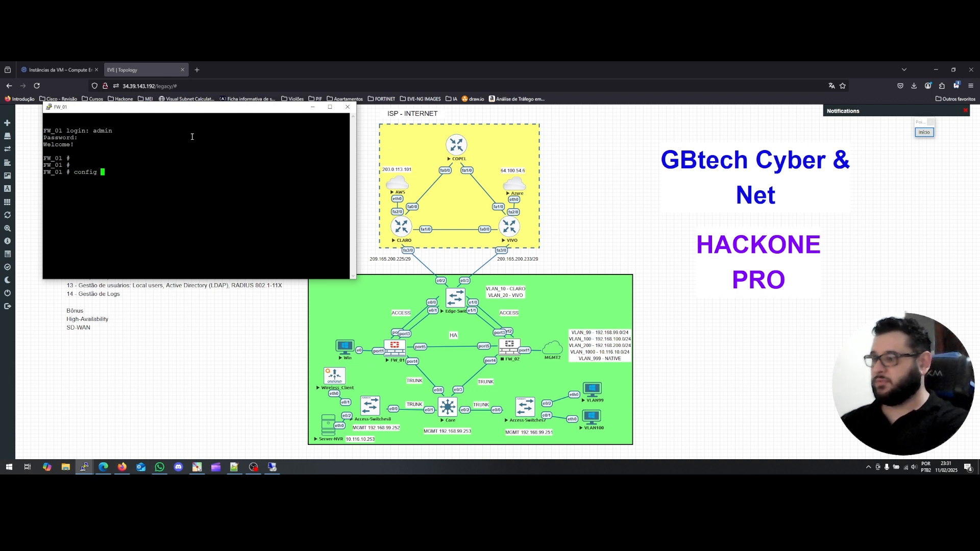
{"action": "type", "text": "system "}
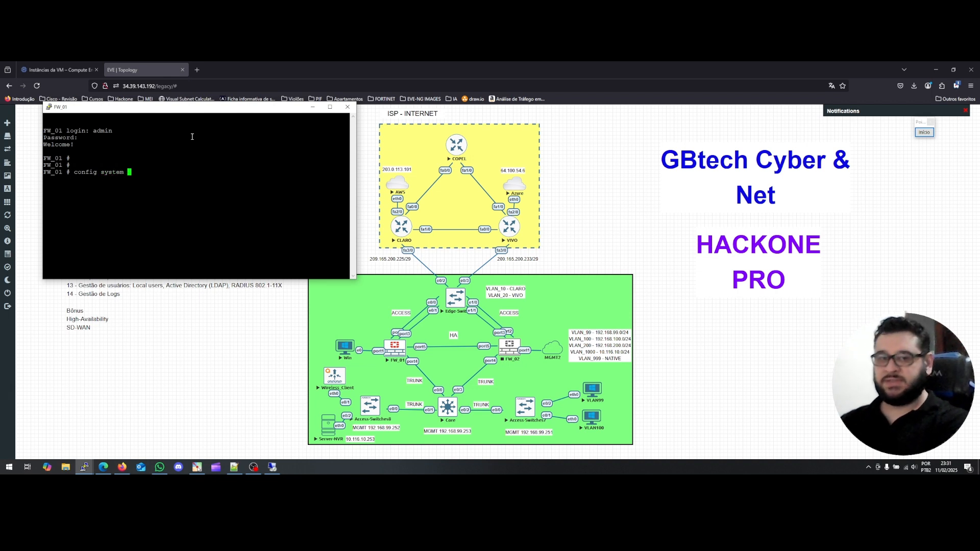
{"action": "type", "text": "ha"}
{"action": "key", "text": "Return"}
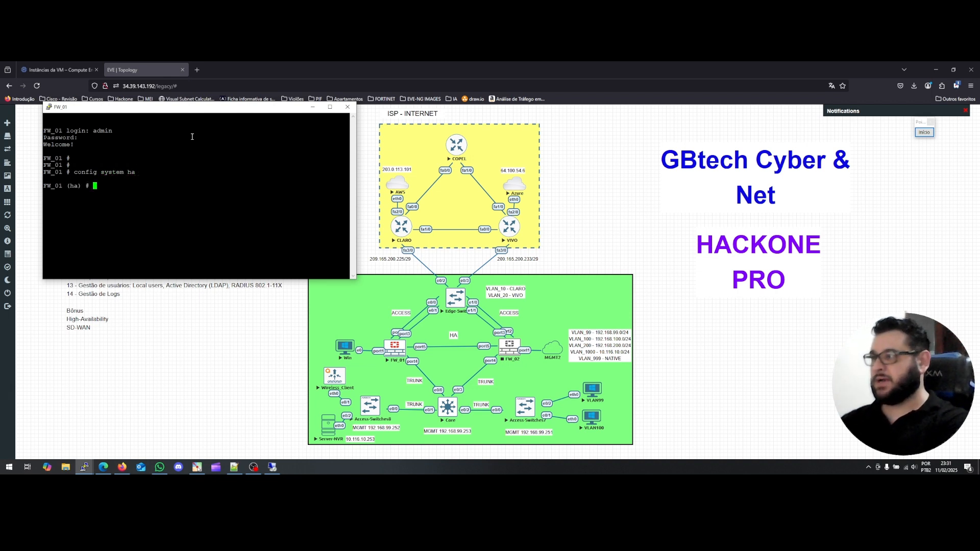
{"action": "type", "text": "show"}
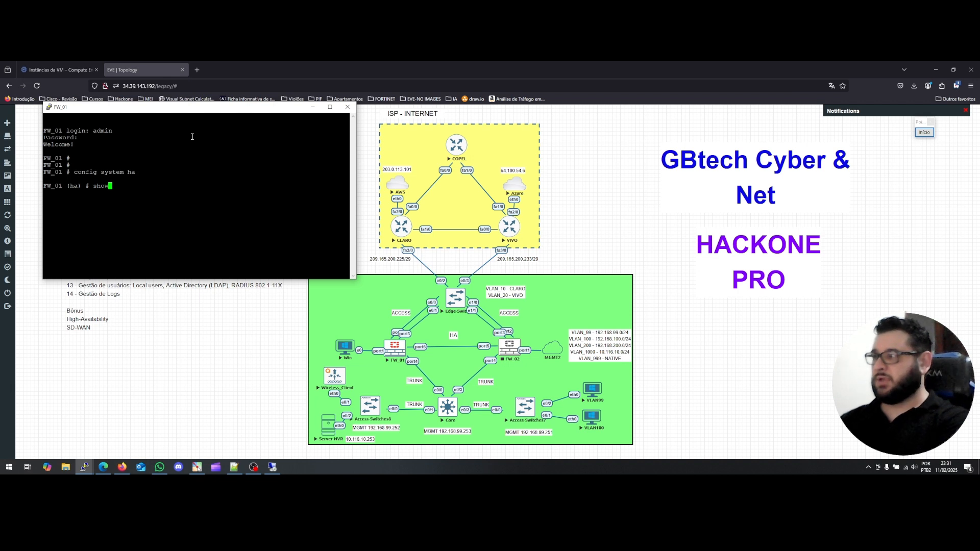
{"action": "key", "text": "Return"}
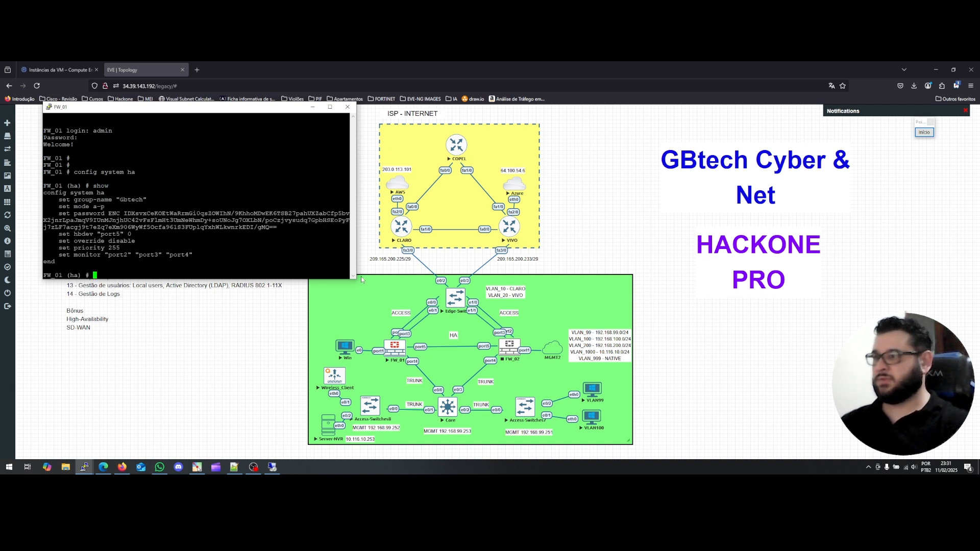
{"action": "left_click_drag", "start_coordinate": [357, 280], "coordinate": [376, 287]}
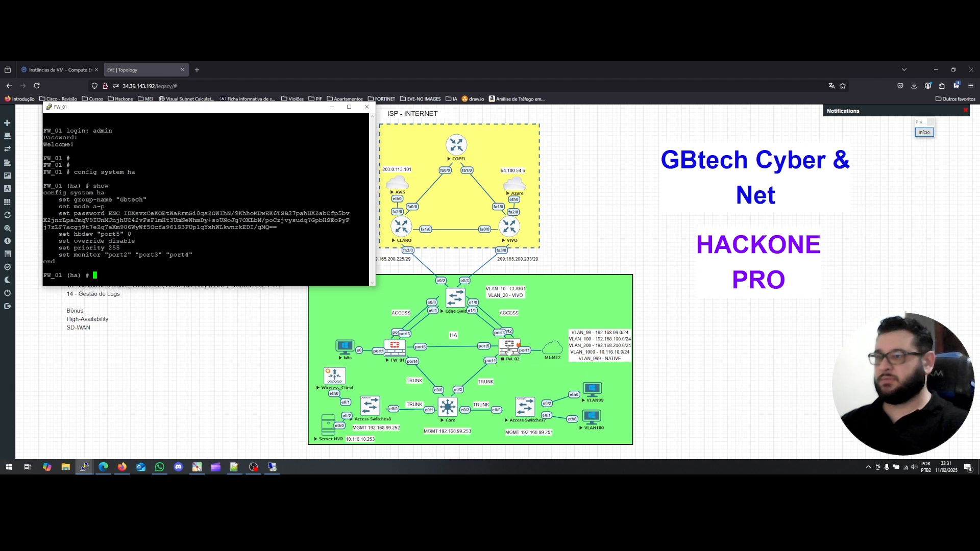
{"action": "left_click", "coordinate": [510, 349]}
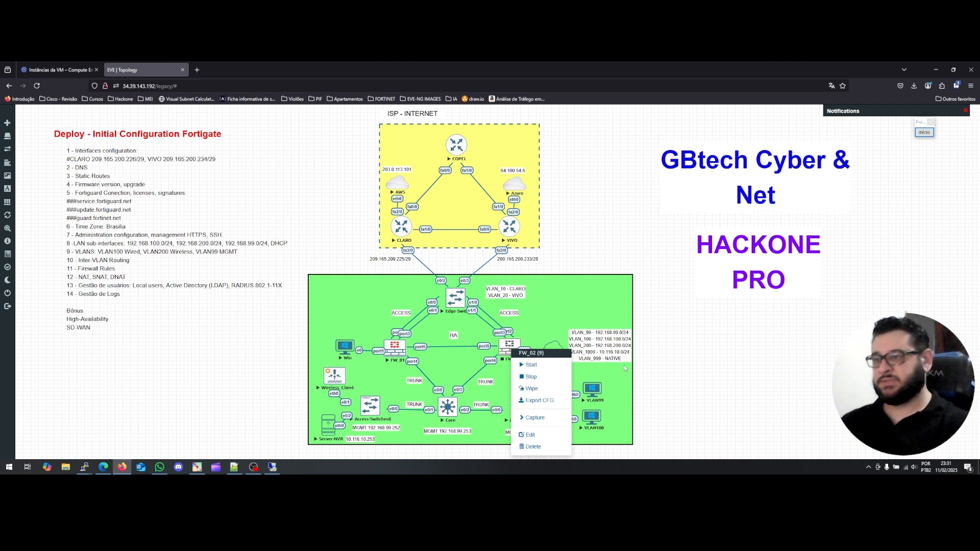
{"action": "left_click", "coordinate": [537, 363]}
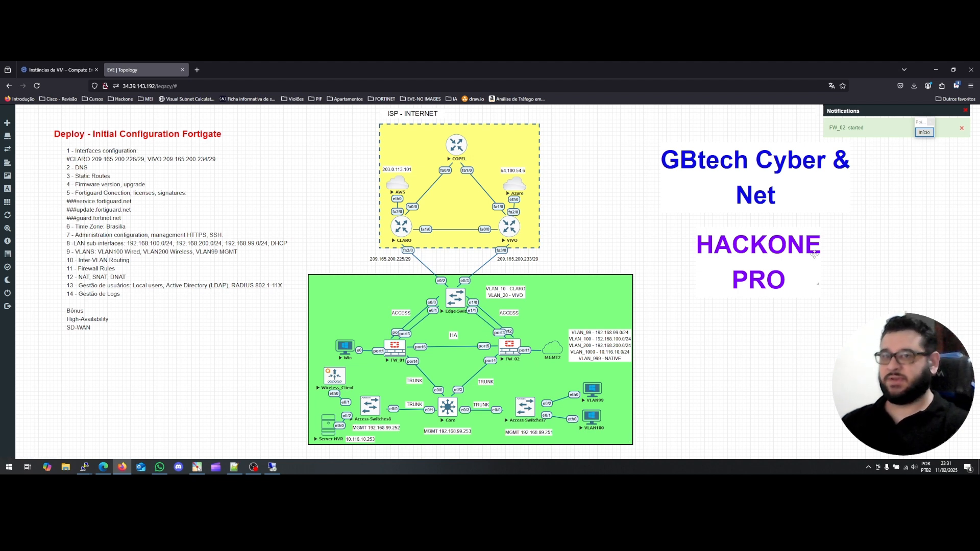
{"action": "left_click", "coordinate": [927, 135]}
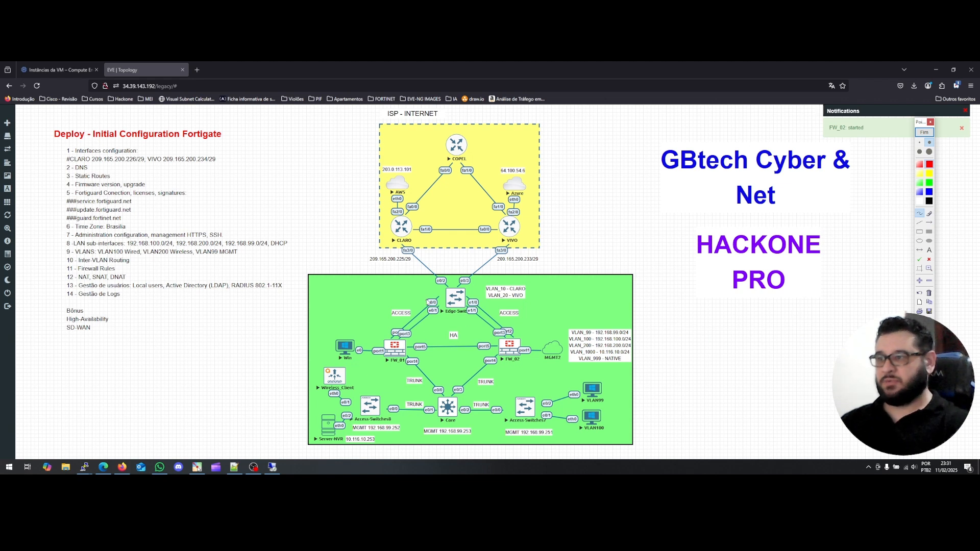
{"action": "mouse_move", "coordinate": [424, 284]}
{"action": "left_mouse_down"}
{"action": "mouse_move", "coordinate": [424, 313]}
{"action": "mouse_move", "coordinate": [425, 280]}
{"action": "mouse_move", "coordinate": [492, 291]}
{"action": "mouse_move", "coordinate": [477, 320]}
{"action": "mouse_move", "coordinate": [425, 314]}
{"action": "left_mouse_up"}
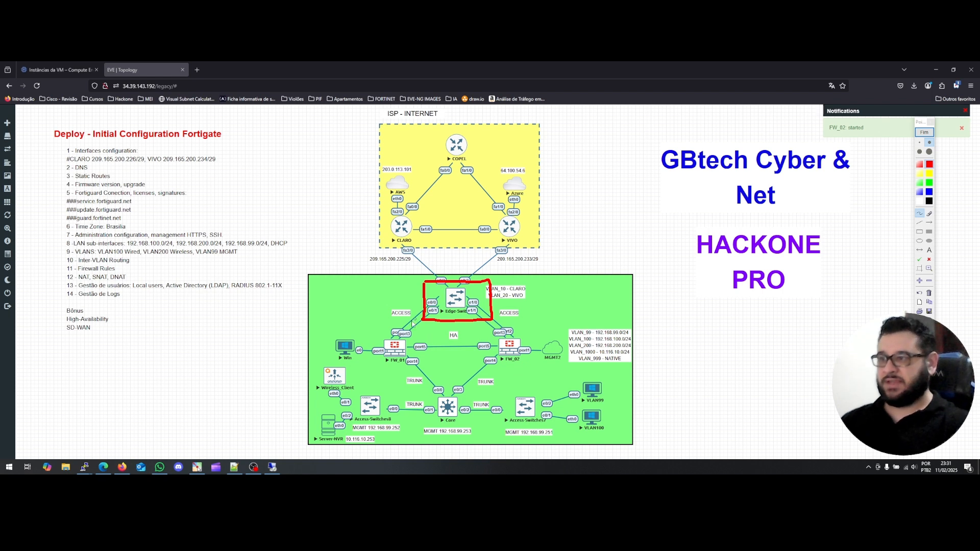
{"action": "left_click_drag", "start_coordinate": [385, 317], "coordinate": [386, 323]}
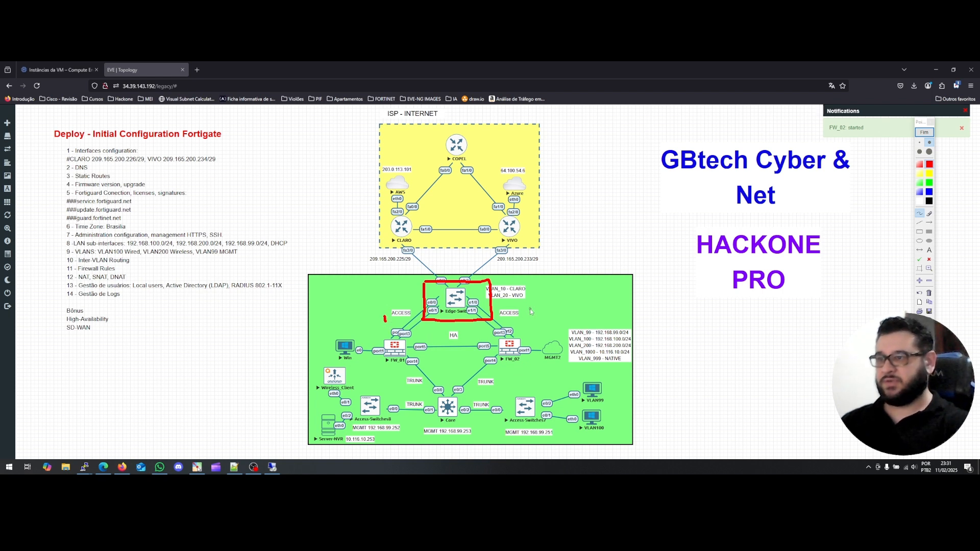
{"action": "left_click_drag", "start_coordinate": [530, 308], "coordinate": [529, 313]}
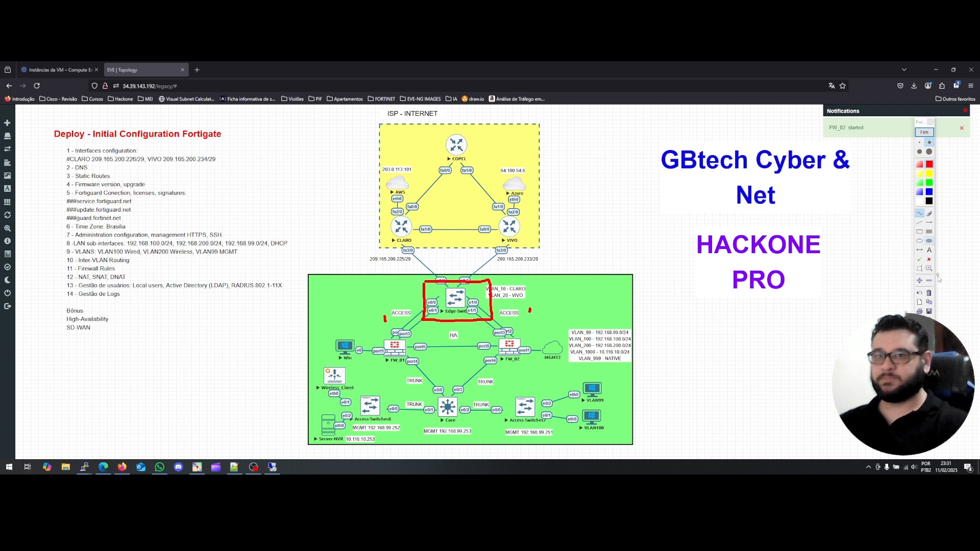
{"action": "left_click", "coordinate": [929, 293]}
{"action": "key", "text": "alt+Tab"}
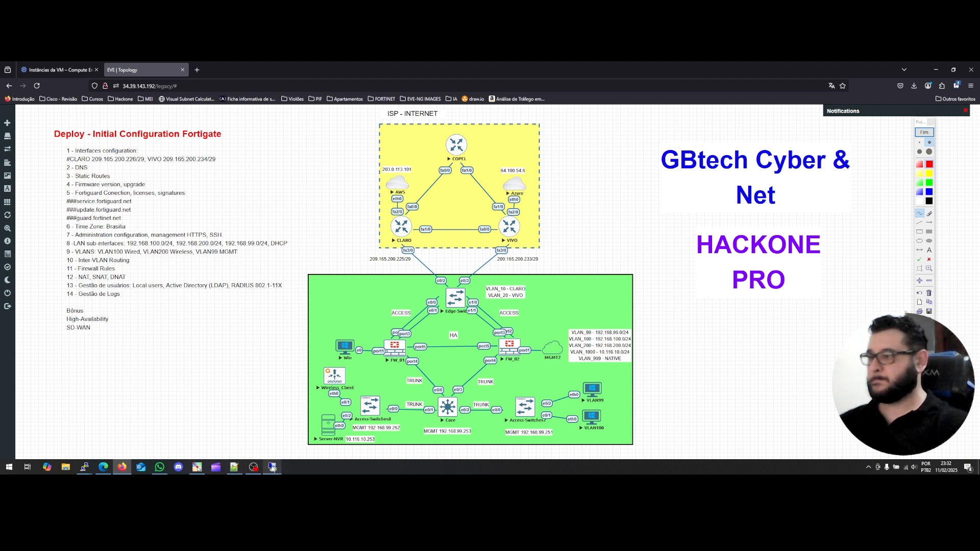
Open FW_02's telnet console and arrange it beside FW_01's console.
{"action": "mouse_move", "coordinate": [84, 467]}
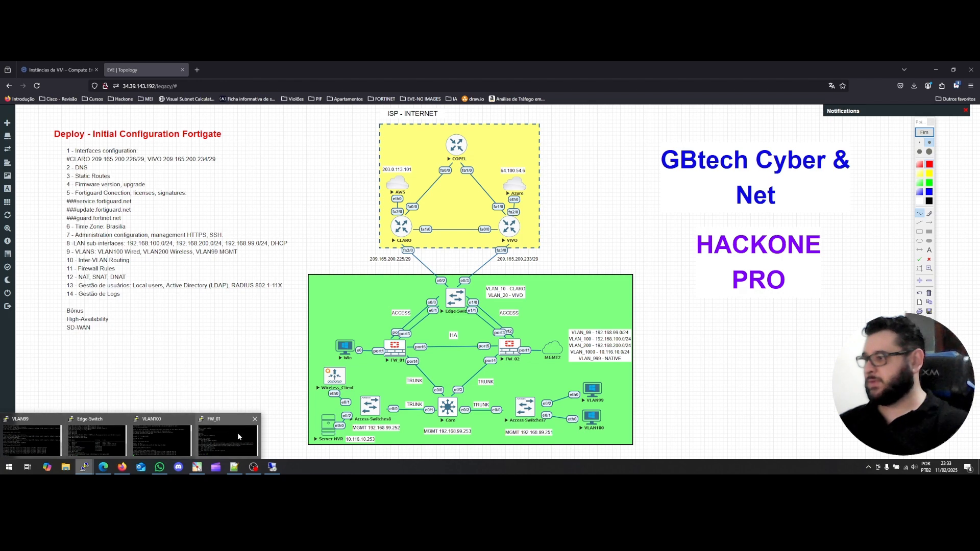
{"action": "mouse_move", "coordinate": [238, 433]}
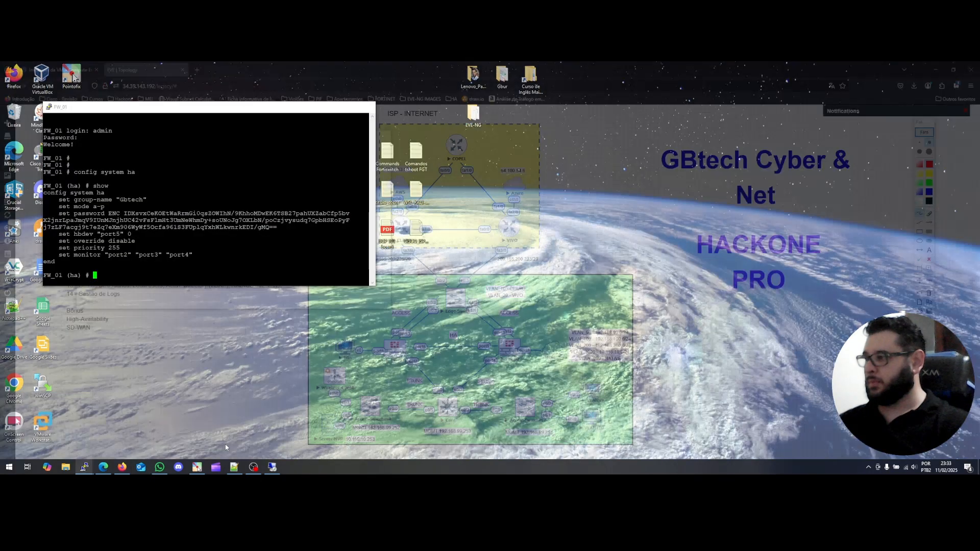
{"action": "left_click", "coordinate": [224, 443]}
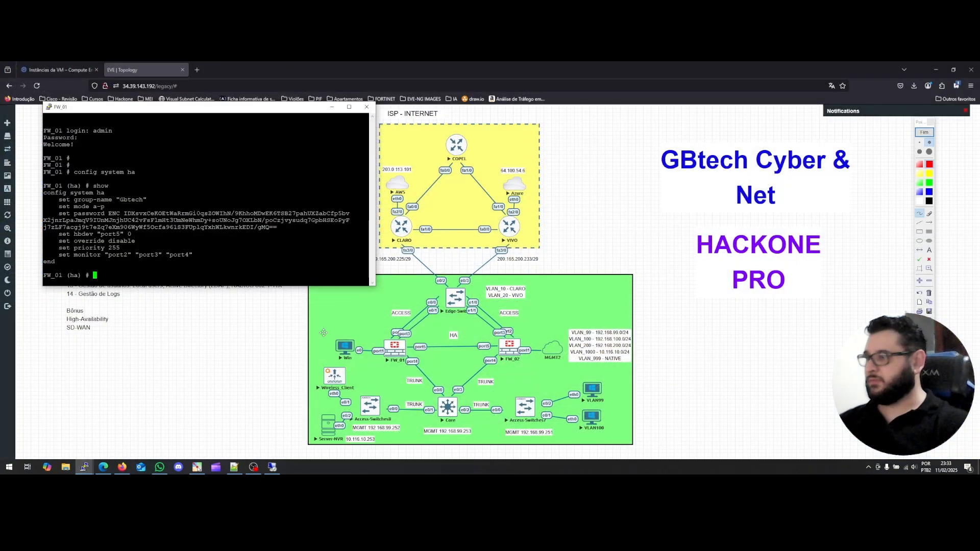
{"action": "left_click", "coordinate": [516, 358]}
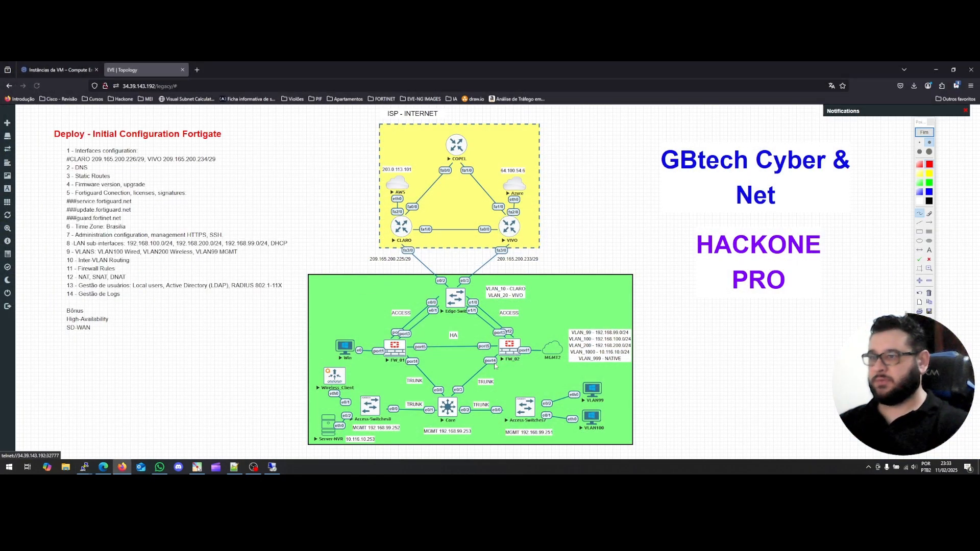
{"action": "left_click_drag", "start_coordinate": [146, 118], "coordinate": [606, 143]}
{"action": "key", "text": "Return"}
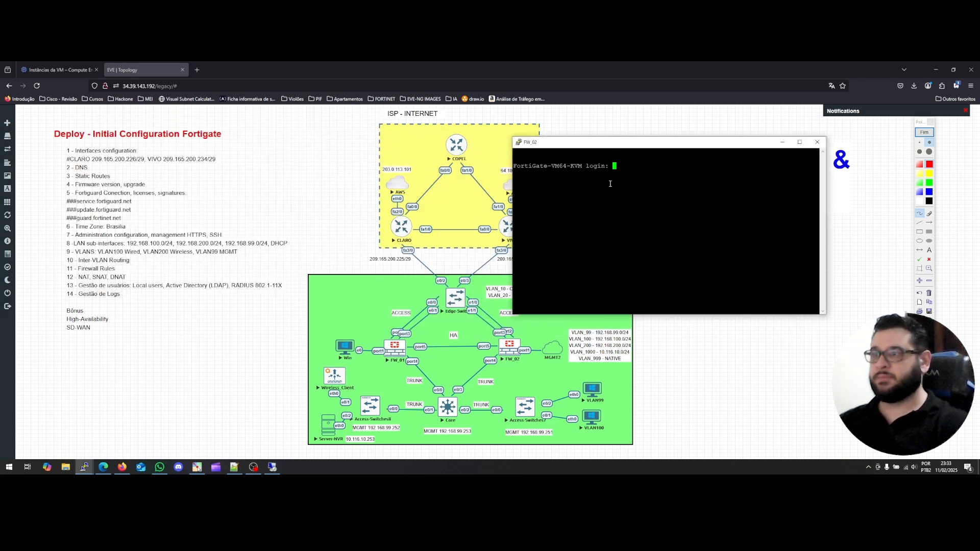
{"action": "left_click", "coordinate": [84, 467]}
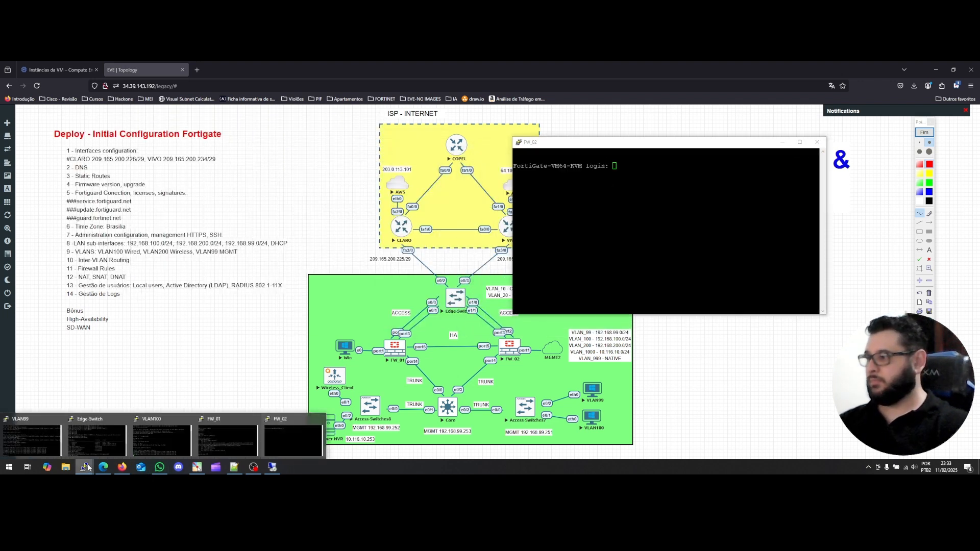
{"action": "left_click", "coordinate": [229, 444]}
{"action": "left_click_drag", "start_coordinate": [243, 114], "coordinate": [300, 116]}
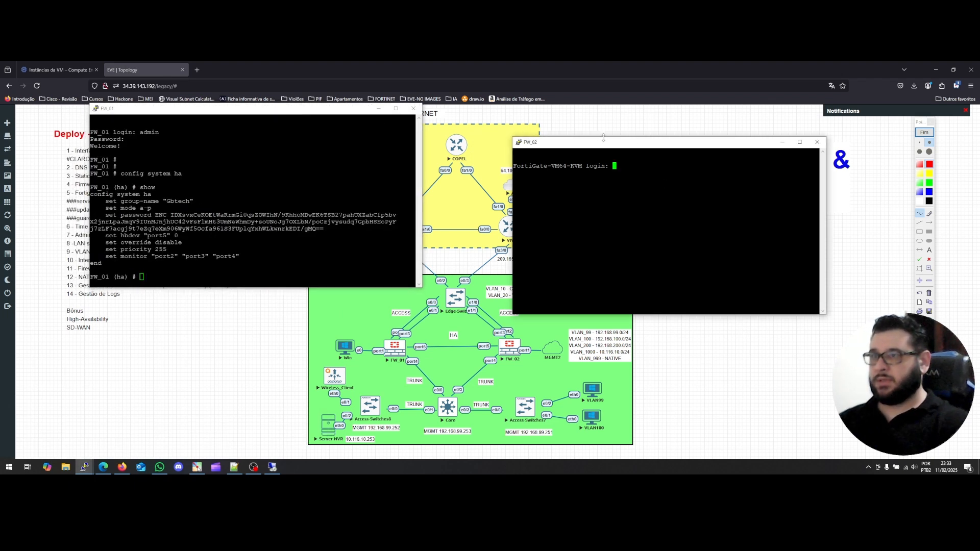
{"action": "left_click_drag", "start_coordinate": [609, 144], "coordinate": [593, 134]}
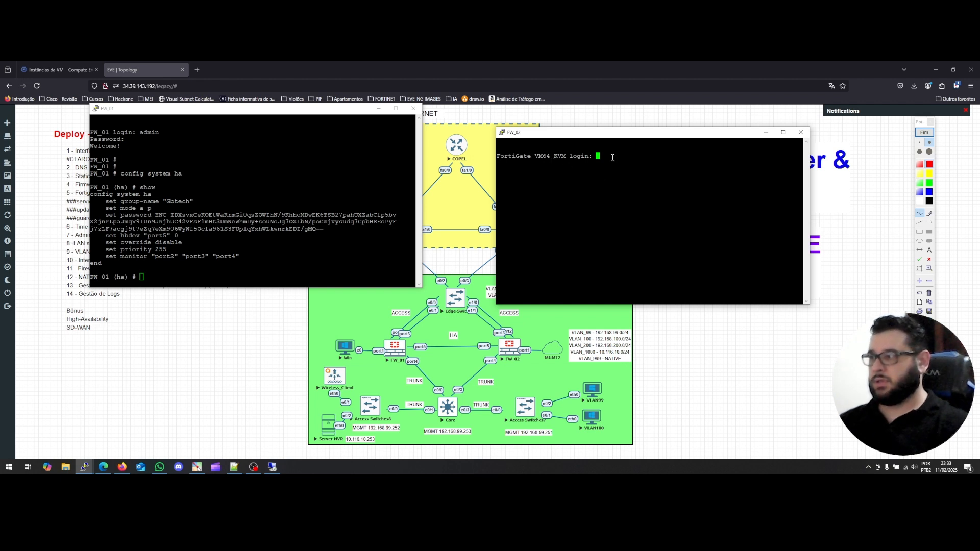
Log in to FW_02 as admin and set and confirm the new password.
{"action": "type", "text": "ad"}
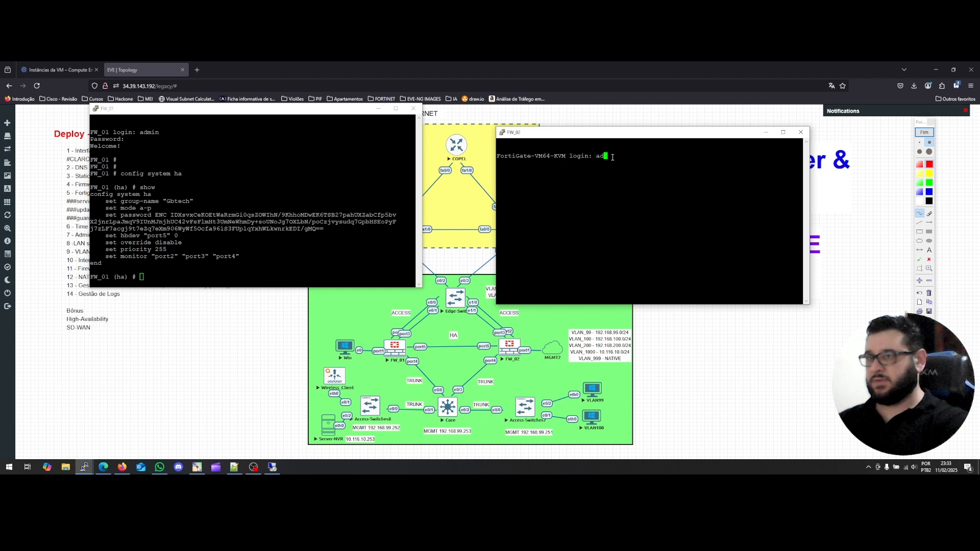
{"action": "key", "text": "BackSpace"}
{"action": "key", "text": "BackSpace"}
{"action": "type", "text": "admin"}
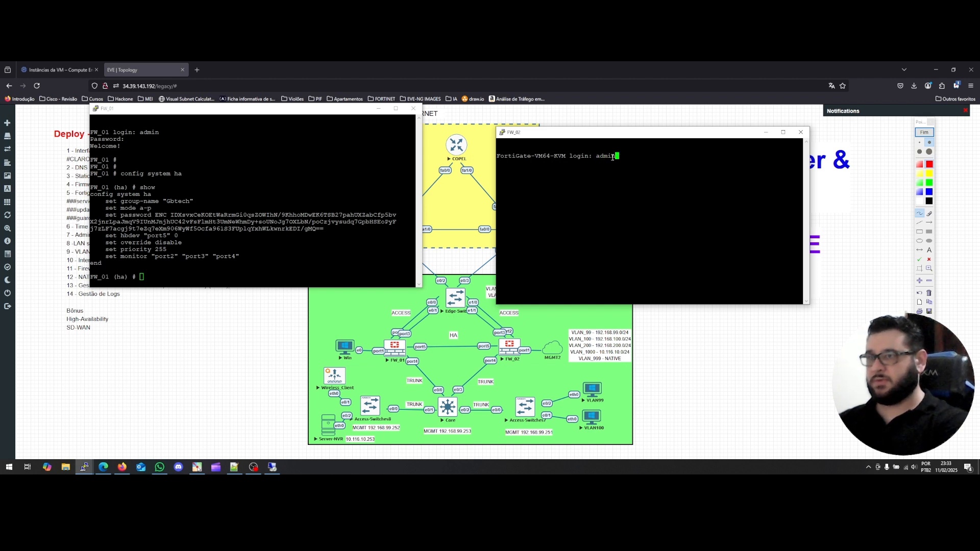
{"action": "key", "text": "Return"}
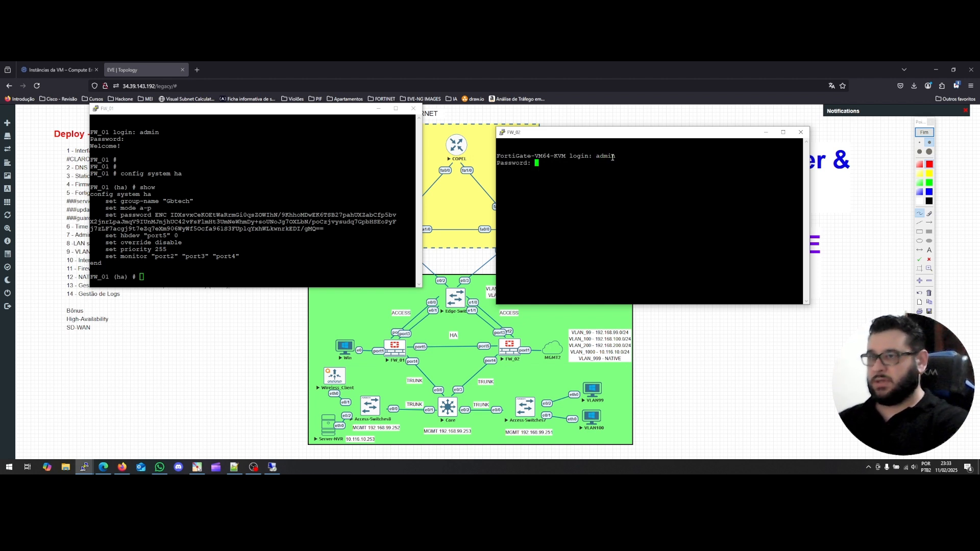
{"action": "key", "text": "Return"}
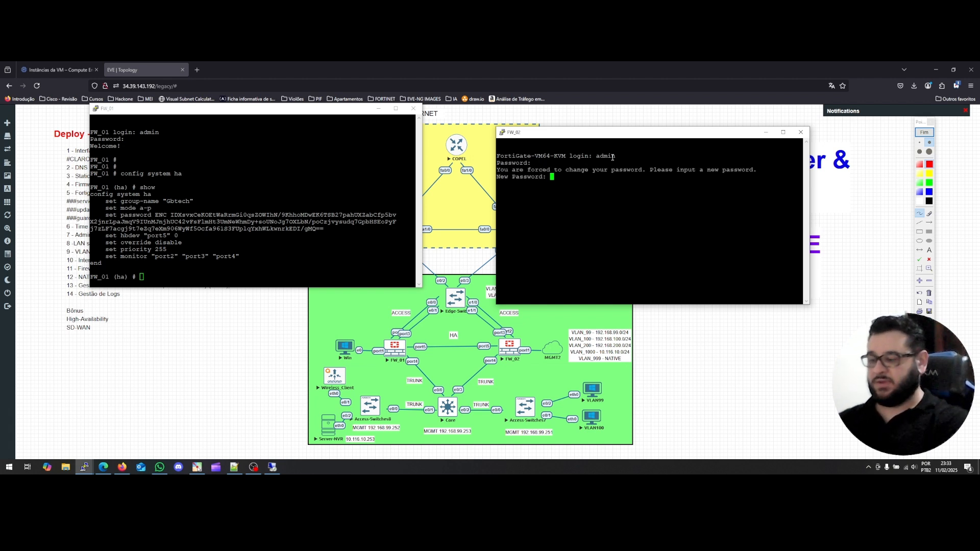
{"action": "key", "text": "Return"}
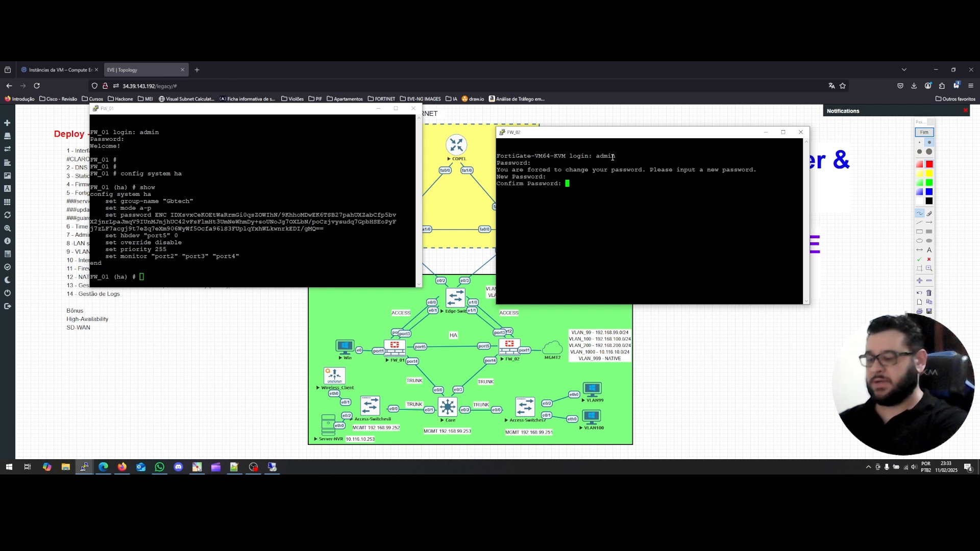
{"action": "key", "text": "Return"}
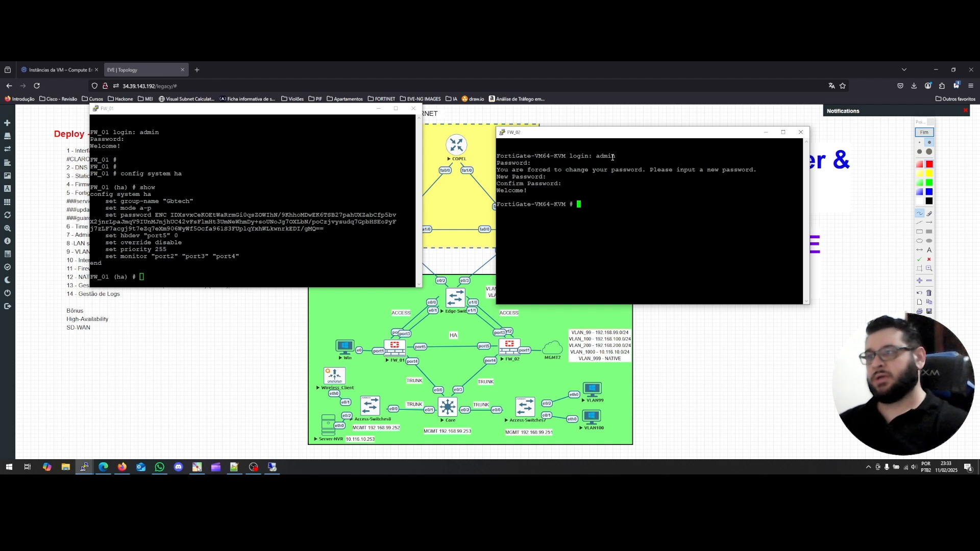
{"action": "left_click_drag", "start_coordinate": [320, 113], "coordinate": [368, 134]}
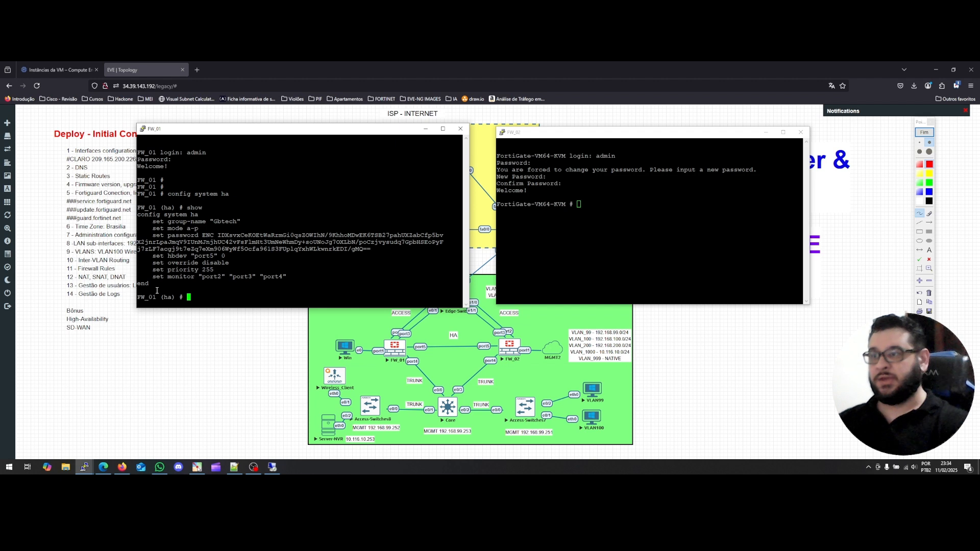
Under 'config system global', set FW_02's hostname to FW_02 and exit with 'end'.
{"action": "left_click", "coordinate": [578, 226]}
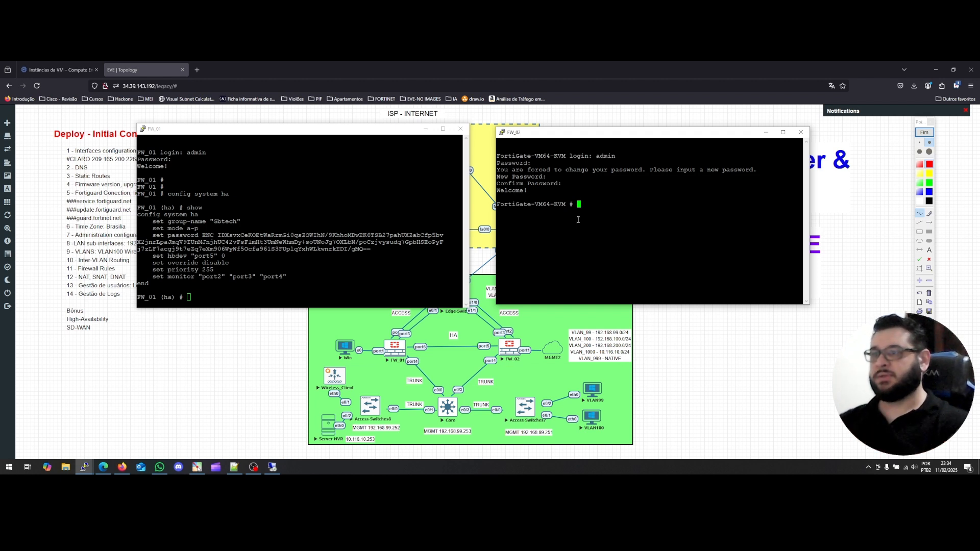
{"action": "left_click_drag", "start_coordinate": [582, 134], "coordinate": [574, 135]}
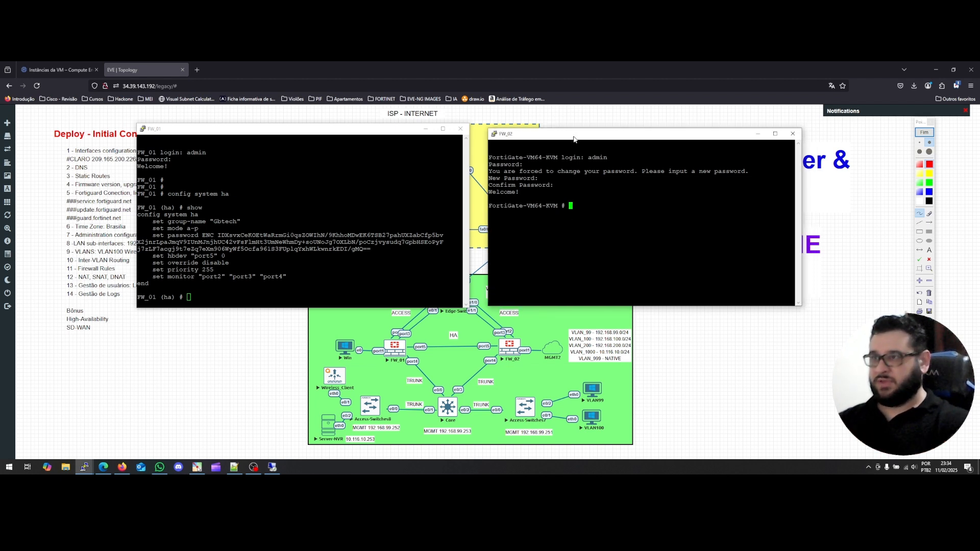
{"action": "type", "text": "co"}
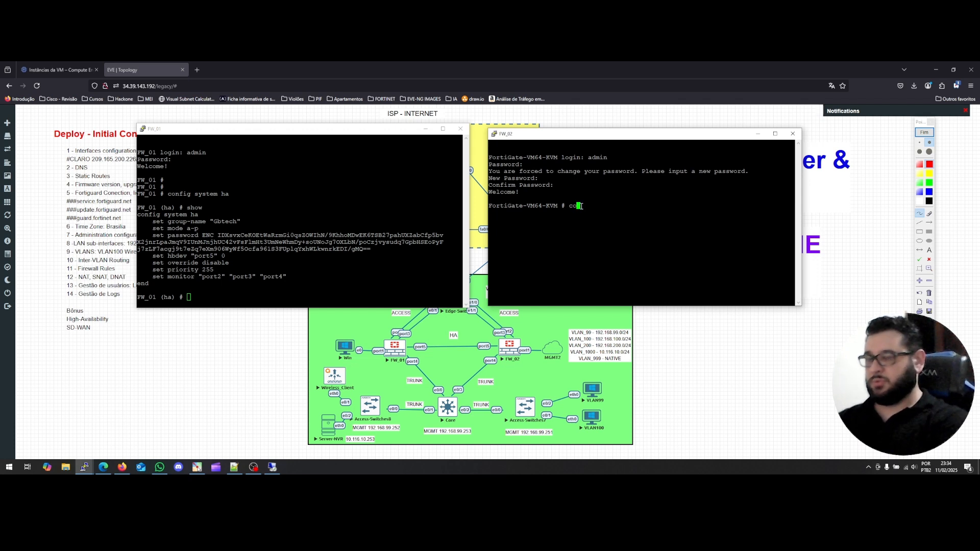
{"action": "type", "text": "nfig "}
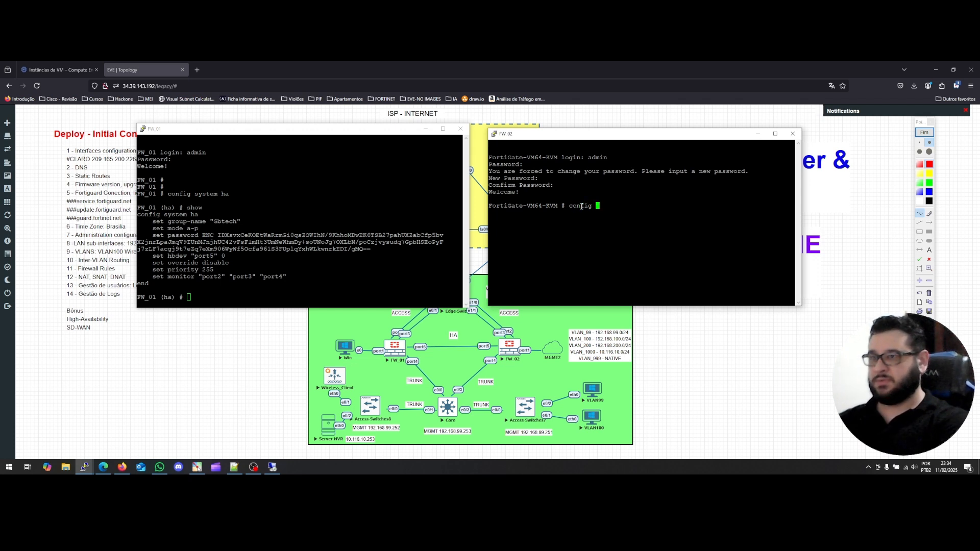
{"action": "type", "text": "system "}
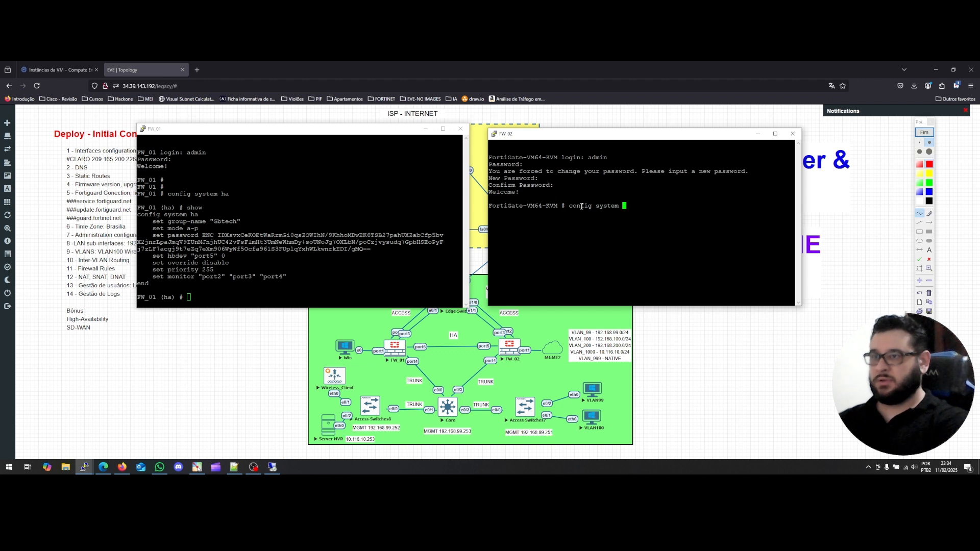
{"action": "type", "text": "global"}
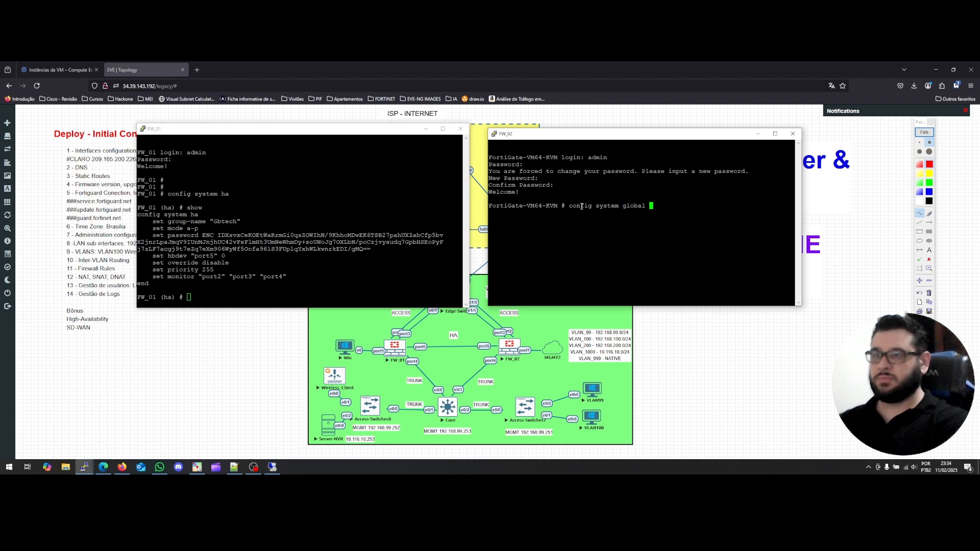
{"action": "key", "text": "Return"}
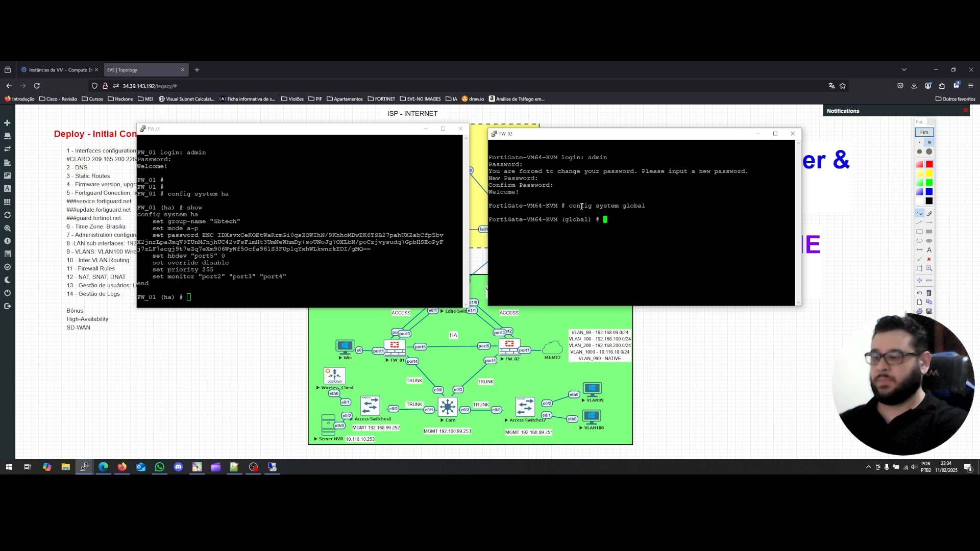
{"action": "type", "text": "set honor-df"}
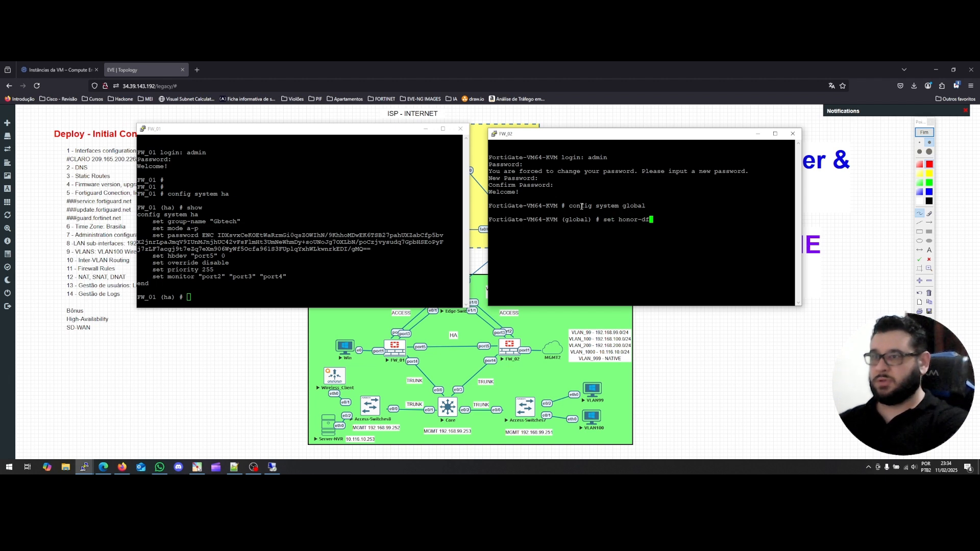
{"action": "key", "text": "Tab"}
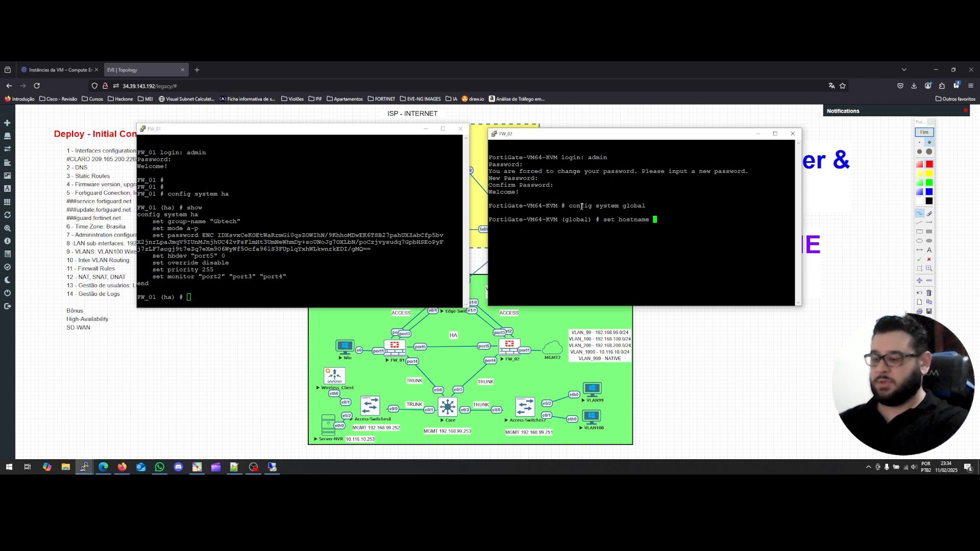
{"action": "type", "text": "FW"}
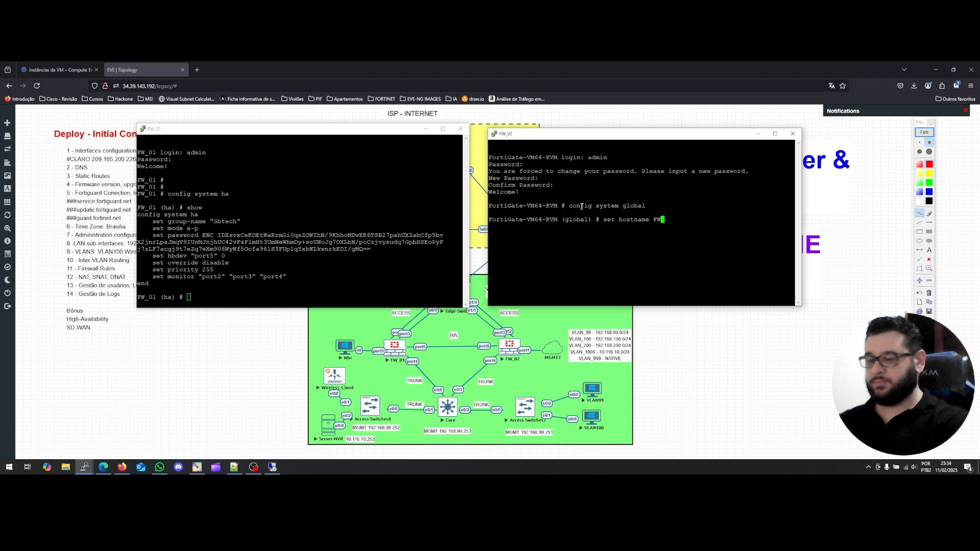
{"action": "type", "text": "_02"}
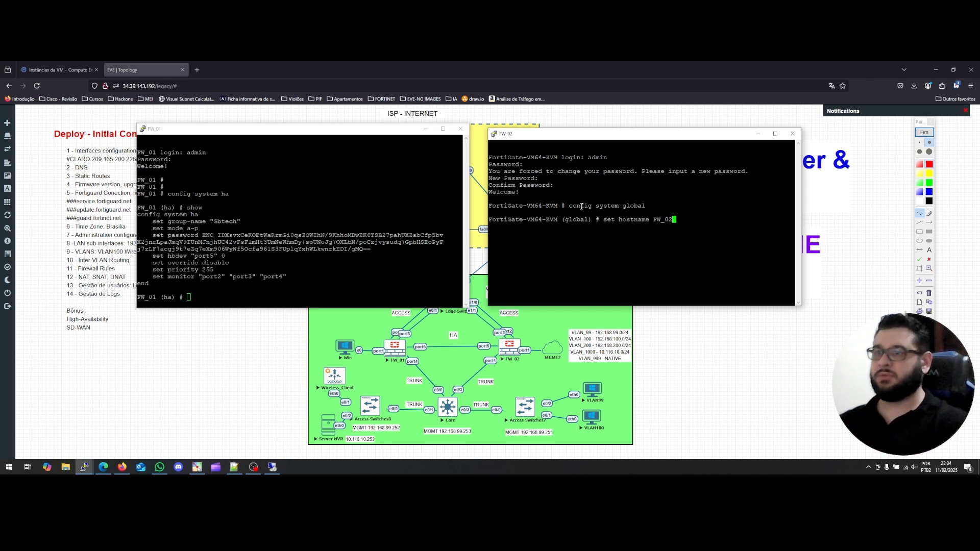
{"action": "key", "text": "Return"}
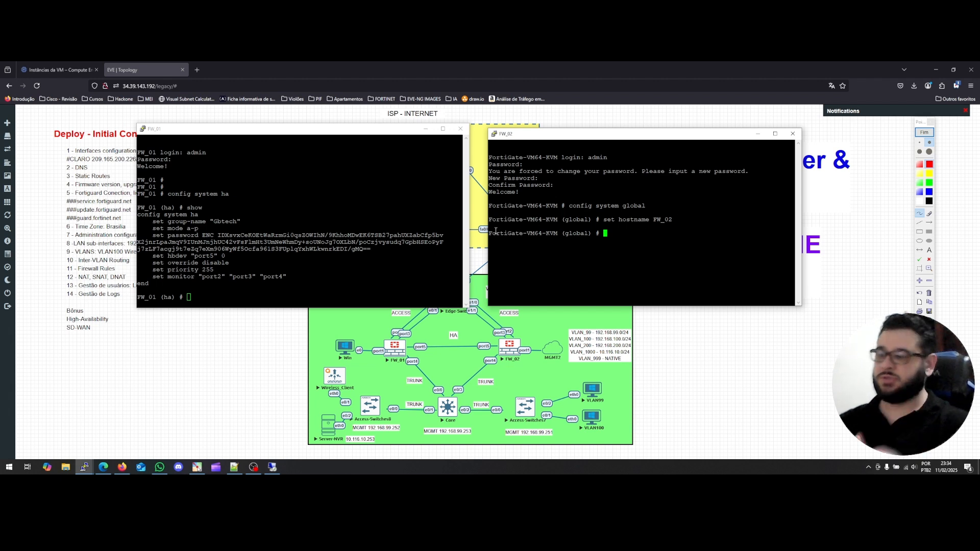
{"action": "type", "text": "end"}
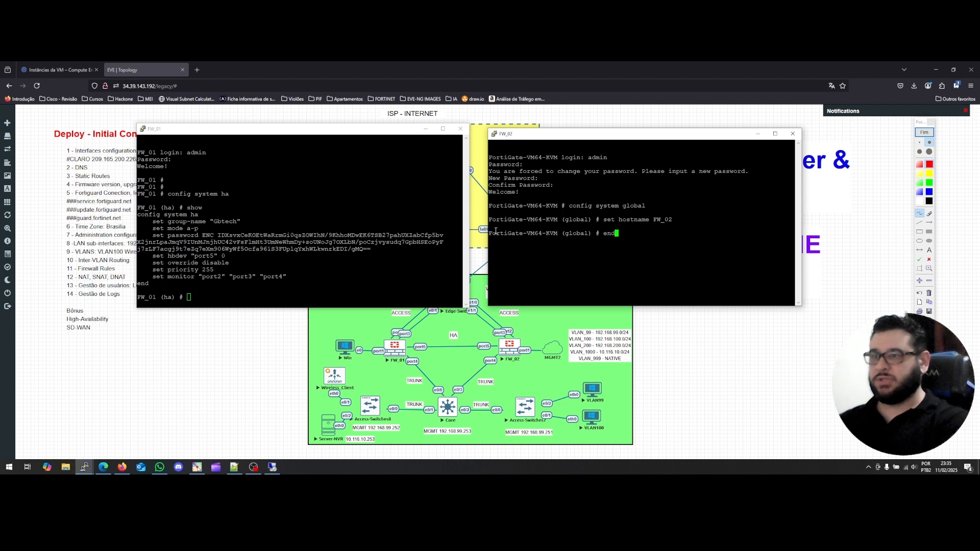
{"action": "key", "text": "Return"}
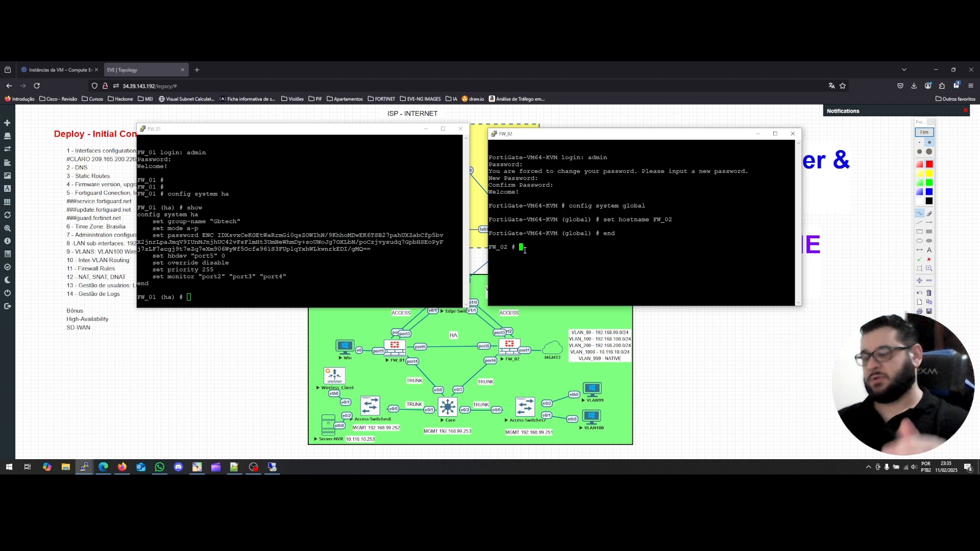
Enter 'config sys ha' on FW_02 and run 'show', revealing only override disabled.
{"action": "type", "text": "config s"}
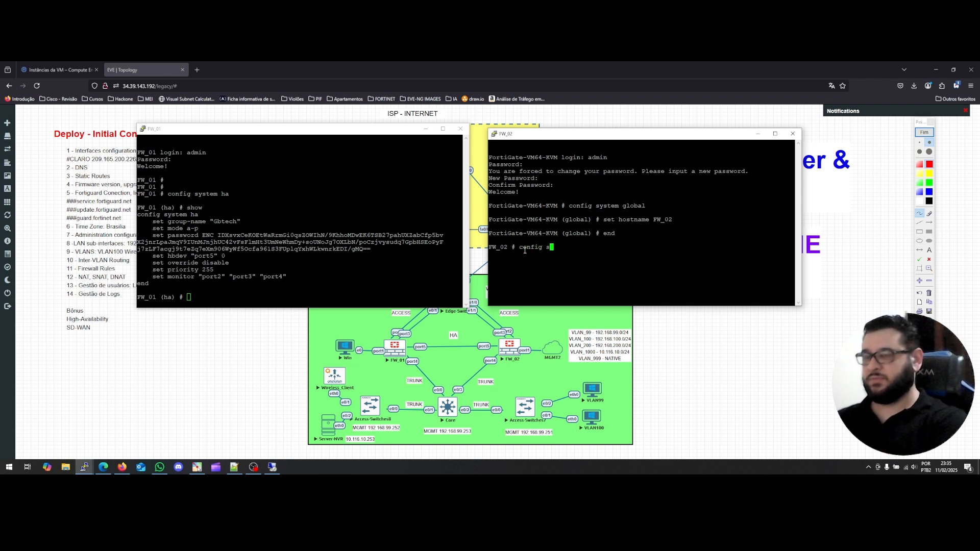
{"action": "type", "text": "ys ha"}
{"action": "key", "text": "Return"}
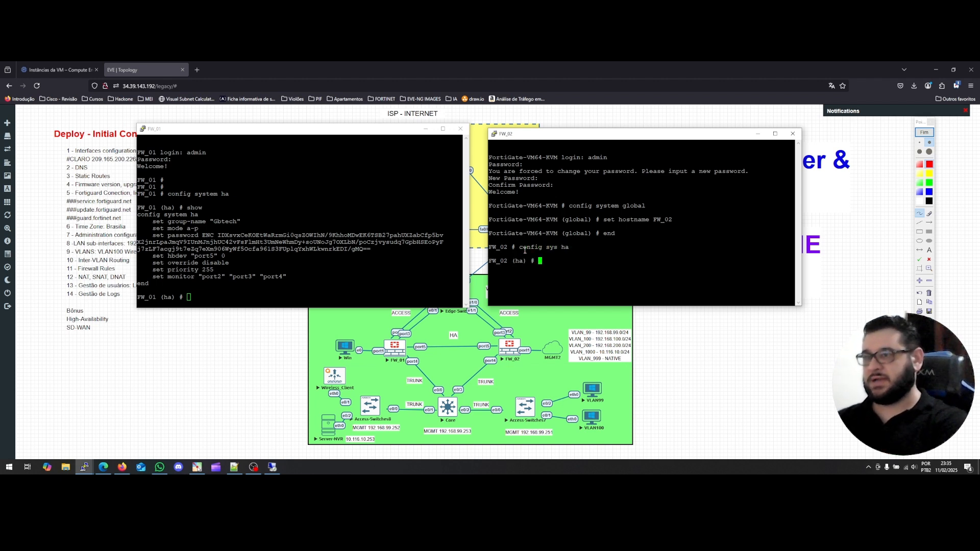
{"action": "type", "text": "shw"}
{"action": "key", "text": "BackSpace"}
{"action": "type", "text": "ow"}
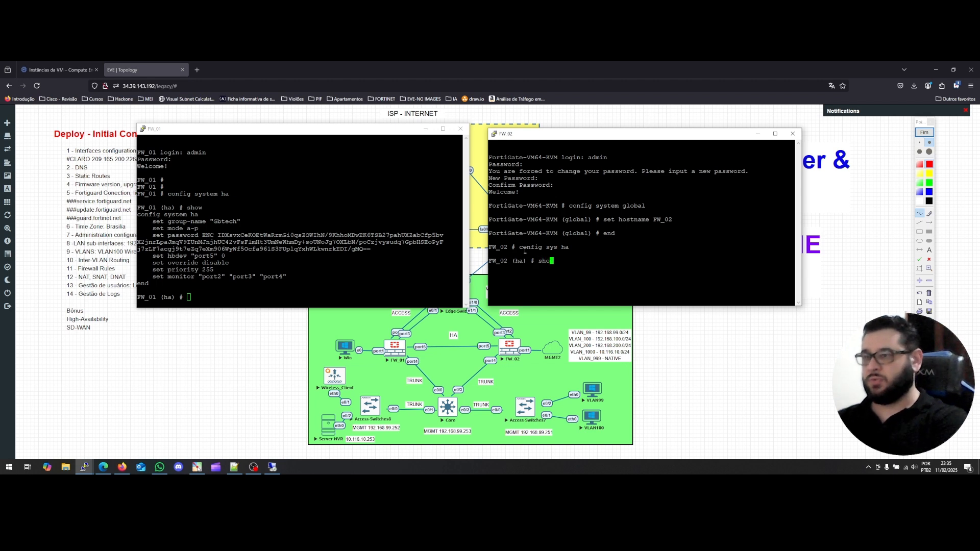
{"action": "key", "text": "Return"}
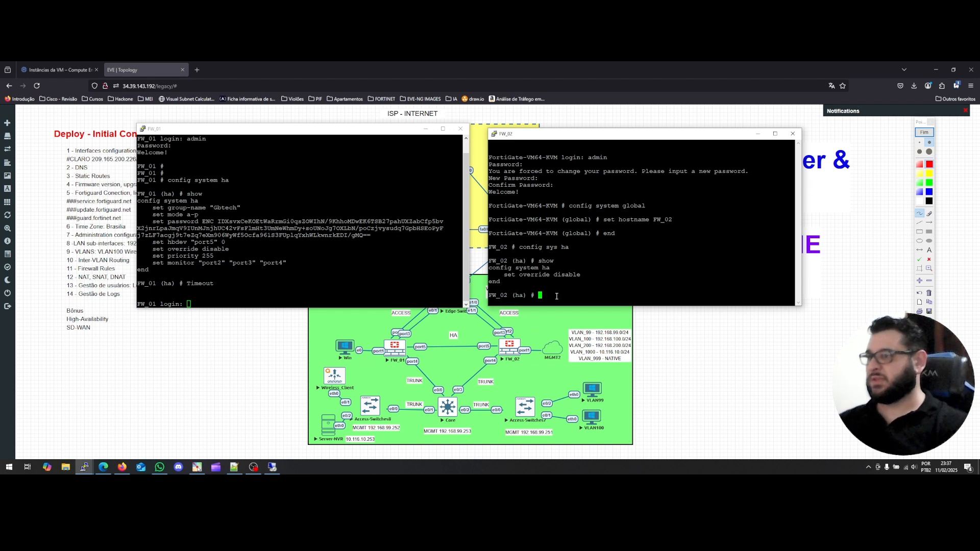
Set FW_02's HA group name to Gbtech and its mode to a-p.
{"action": "type", "text": "set group-id"}
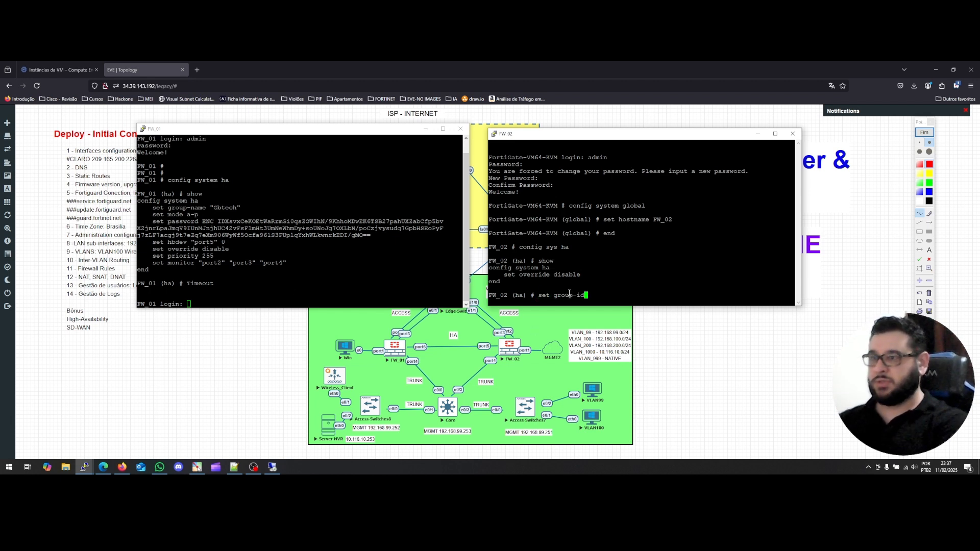
{"action": "key", "text": "Tab"}
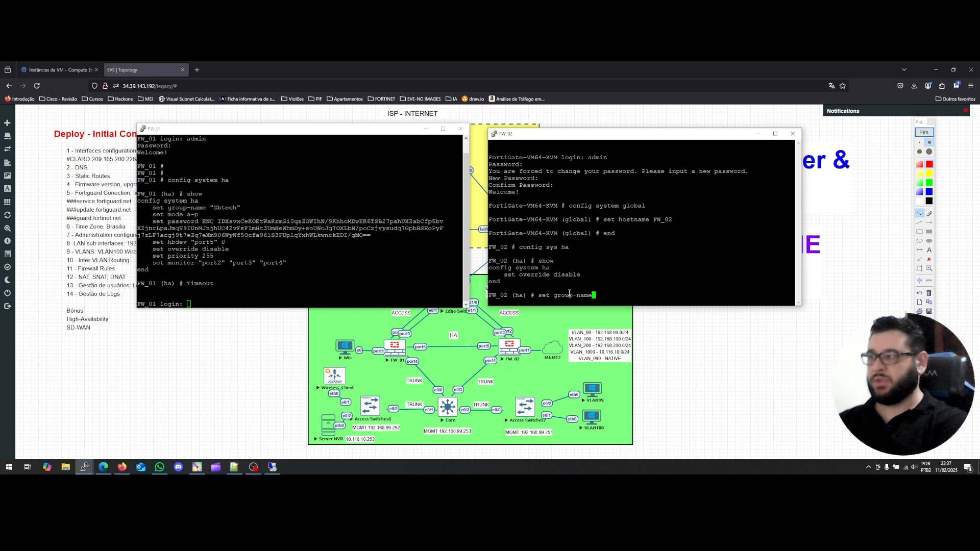
{"action": "type", "text": "Gbtech"}
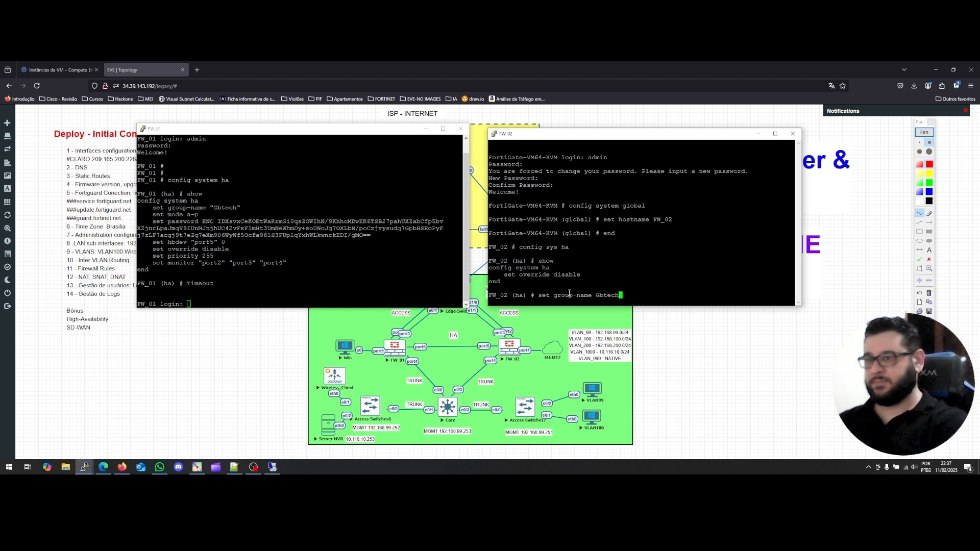
{"action": "key", "text": "Return"}
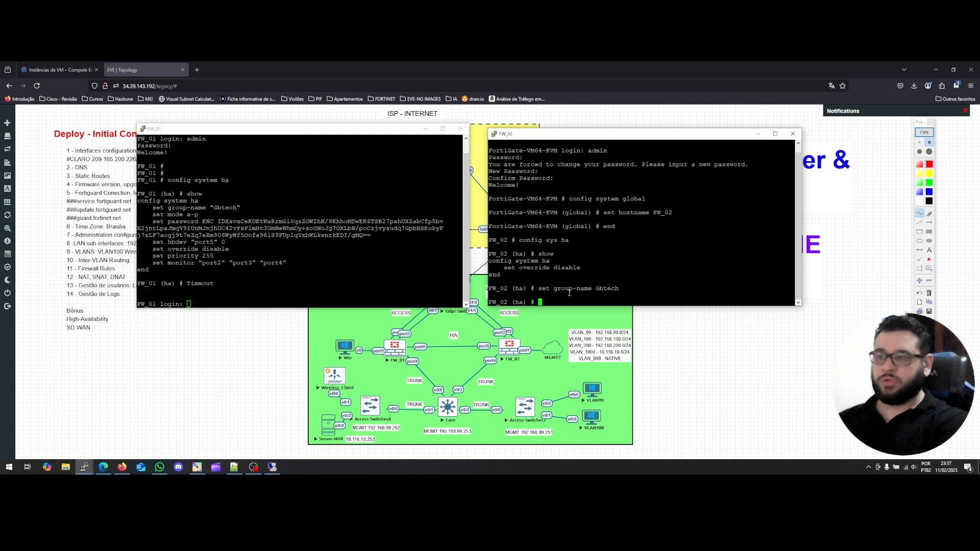
{"action": "type", "text": "set"}
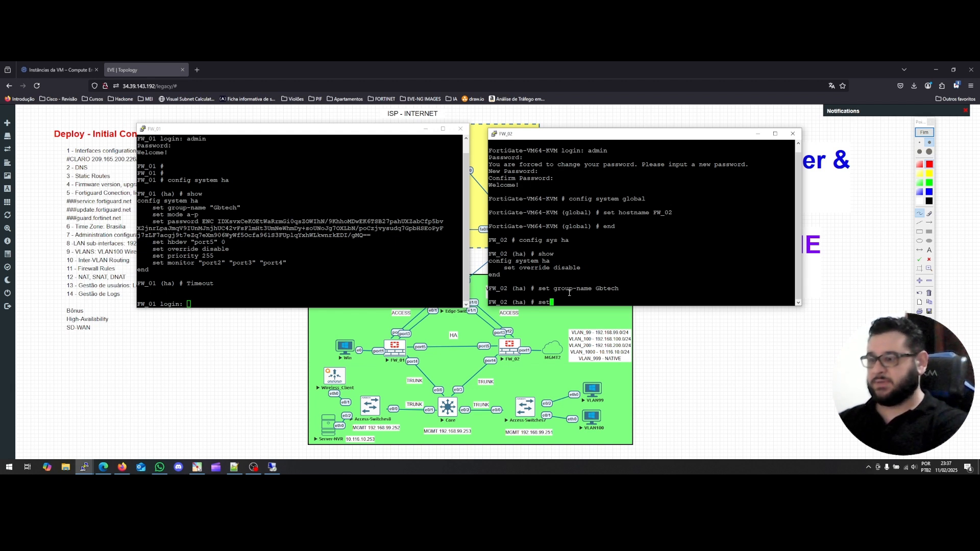
{"action": "type", "text": " mode"}
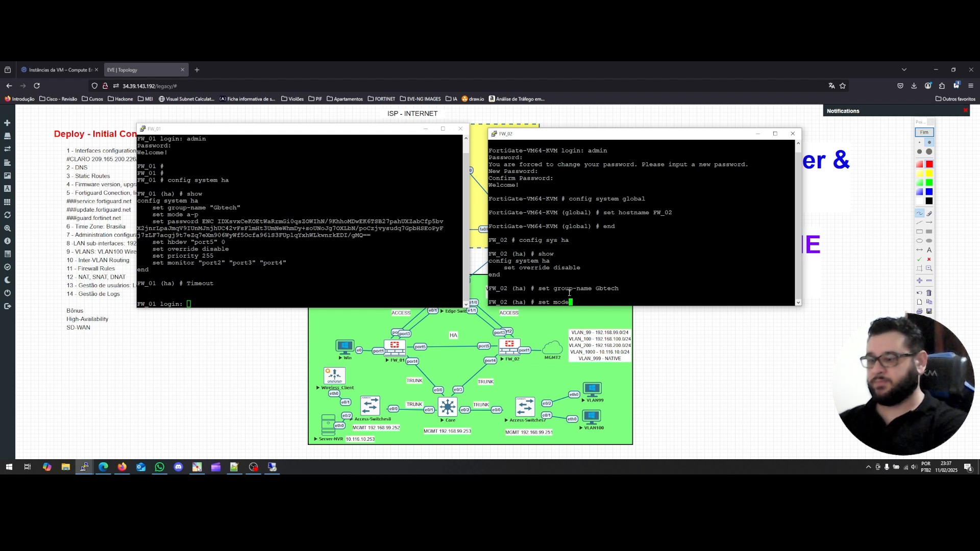
{"action": "type", "text": " a-a"}
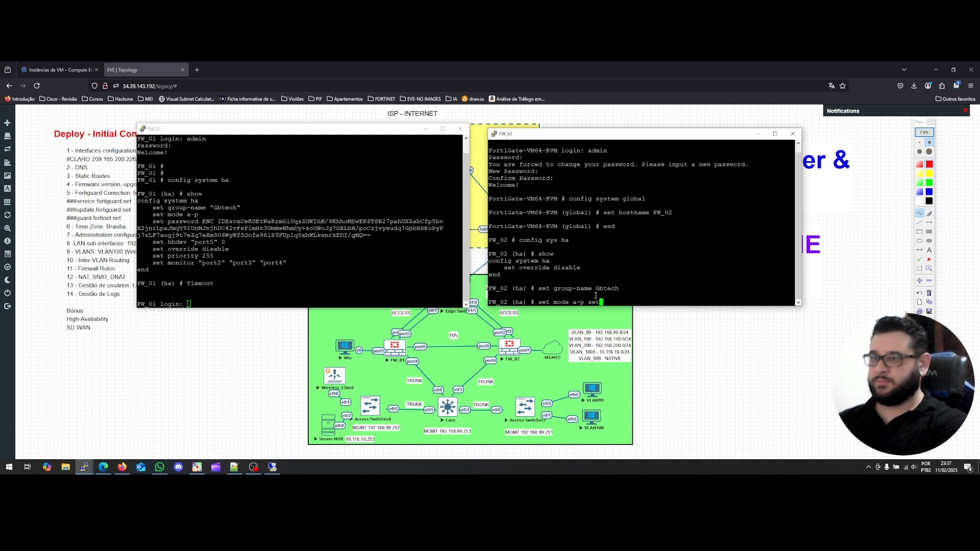
{"action": "key", "text": "BackSpace"}
{"action": "key", "text": "BackSpace"}
{"action": "key", "text": "BackSpace"}
{"action": "key", "text": "Return"}
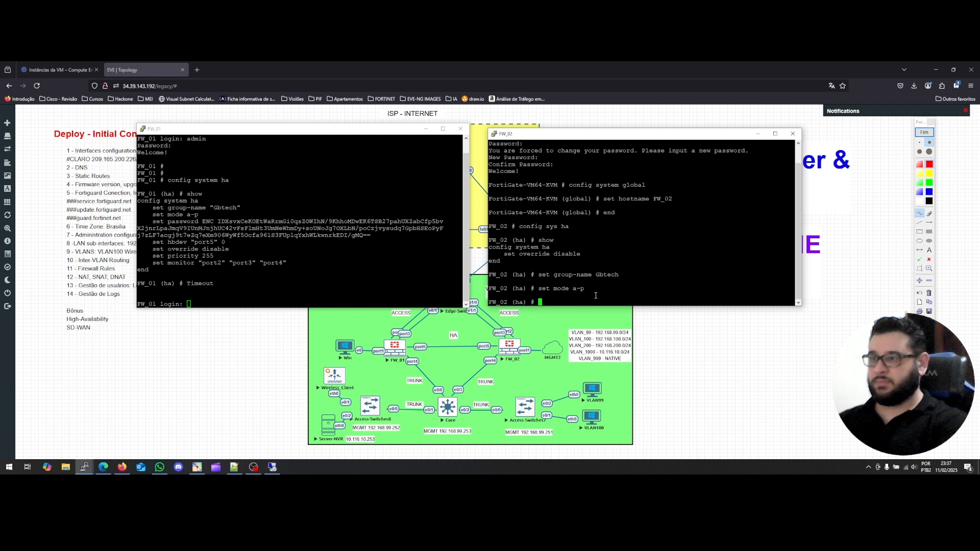
Set the HA cluster password and type 'set hbdev port5 0' for the heartbeat.
{"action": "type", "text": "sety"}
{"action": "key", "text": "BackSpace"}
{"action": "key", "text": "BackSpace"}
{"action": "key", "text": "BackSpace"}
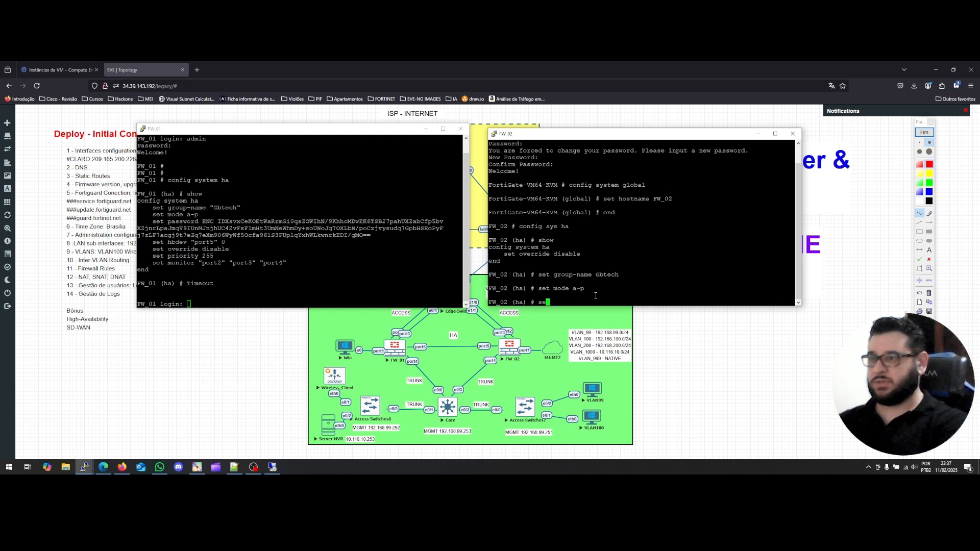
{"action": "type", "text": "t password "}
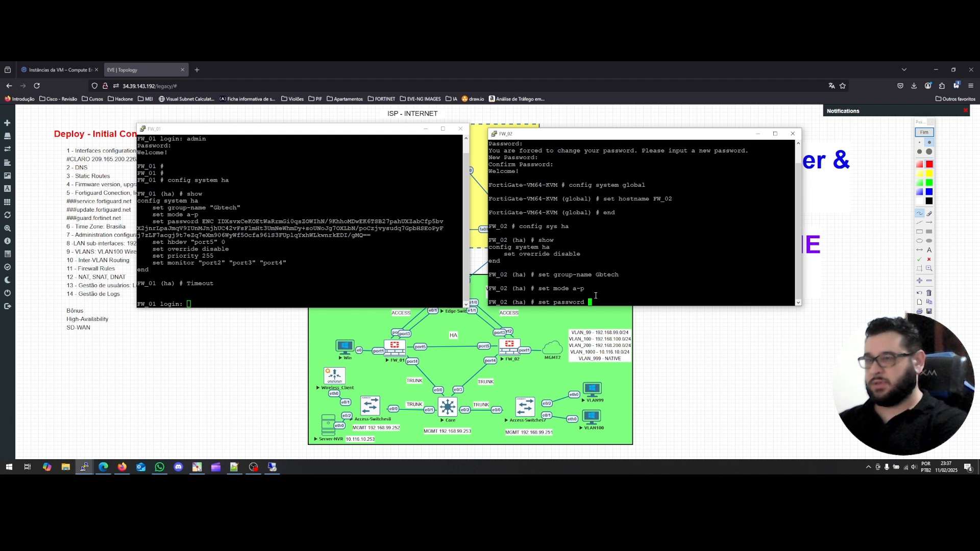
{"action": "type", "text": "gbtech"}
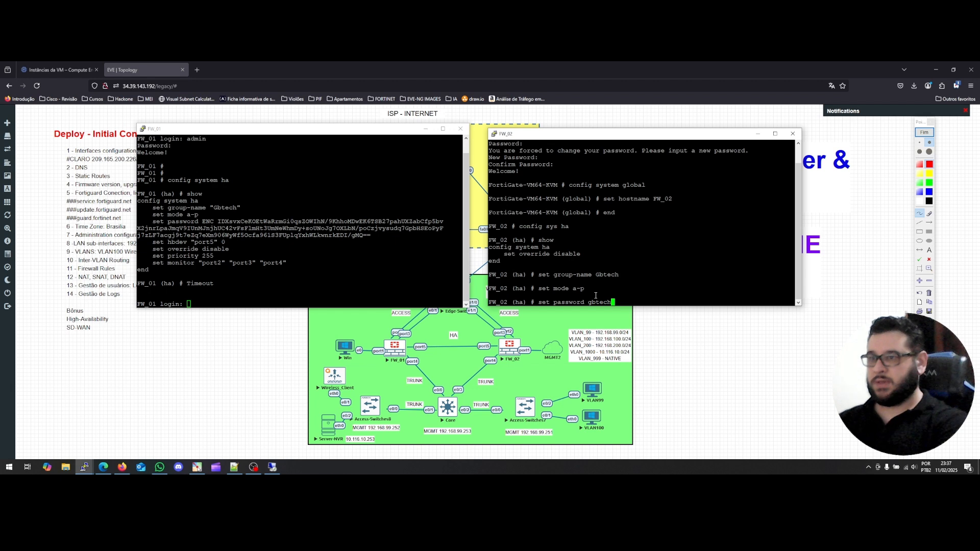
{"action": "key", "text": "Return"}
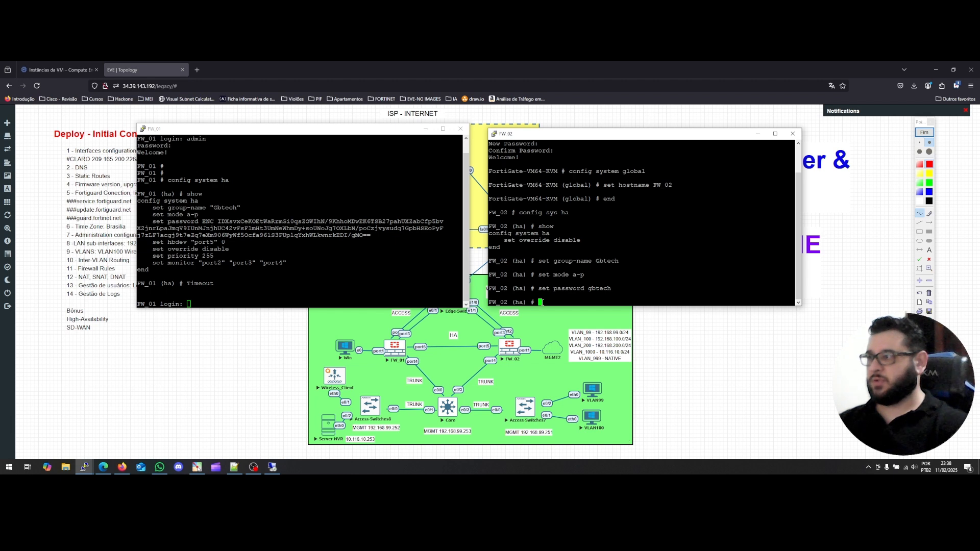
{"action": "type", "text": "set "}
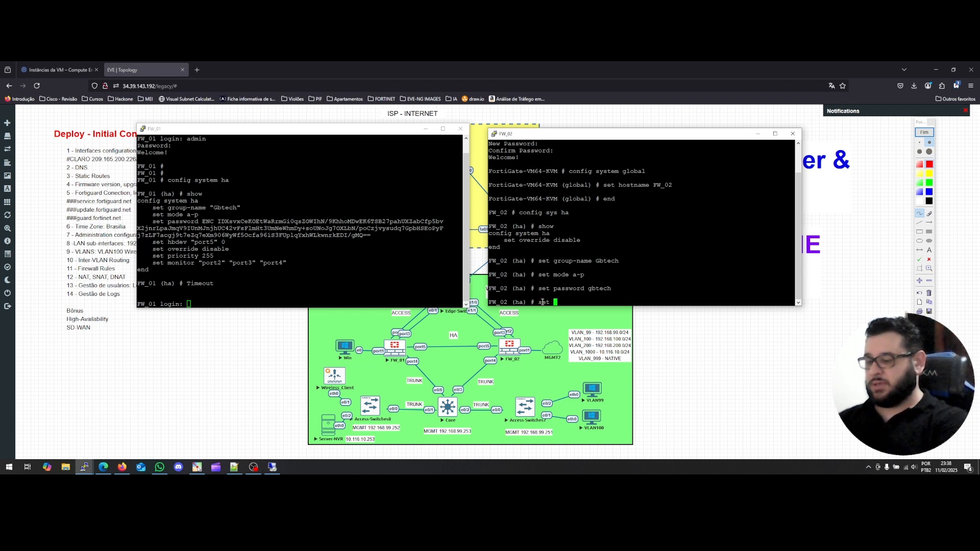
{"action": "type", "text": "hbdev"}
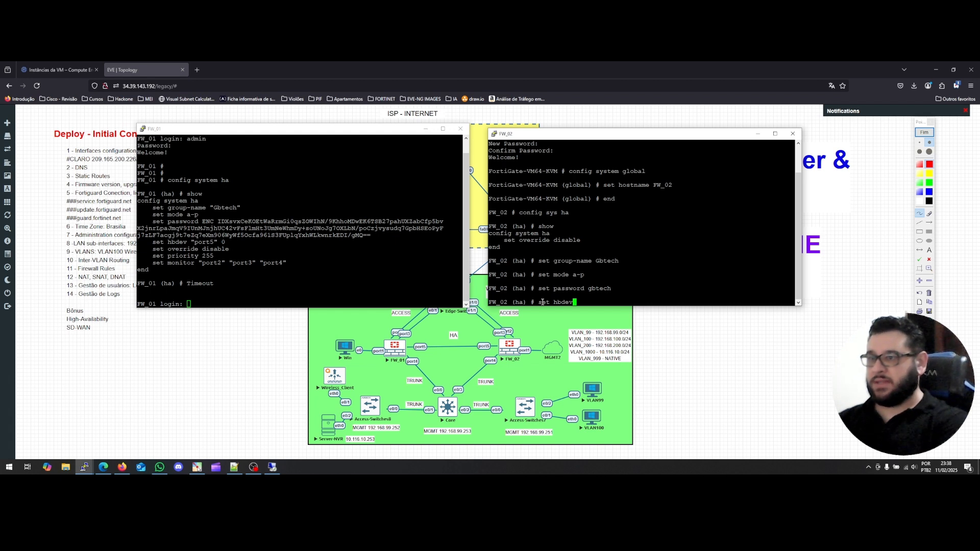
{"action": "type", "text": " por"}
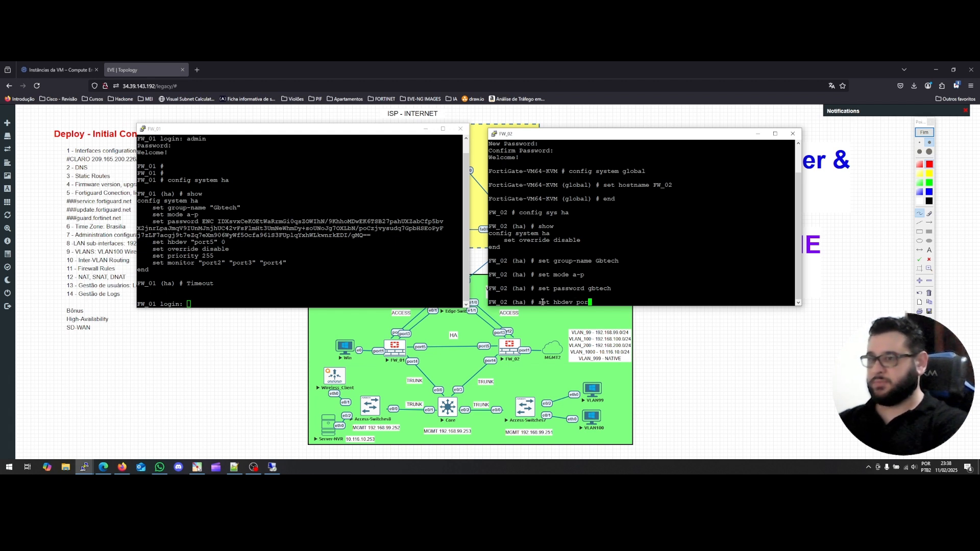
{"action": "type", "text": "t5 0"}
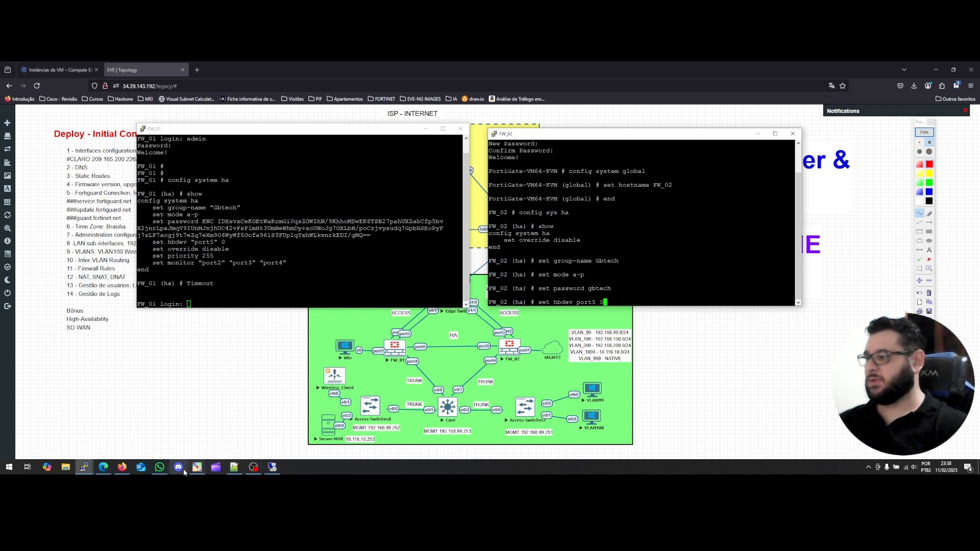
{"action": "left_click", "coordinate": [273, 469]}
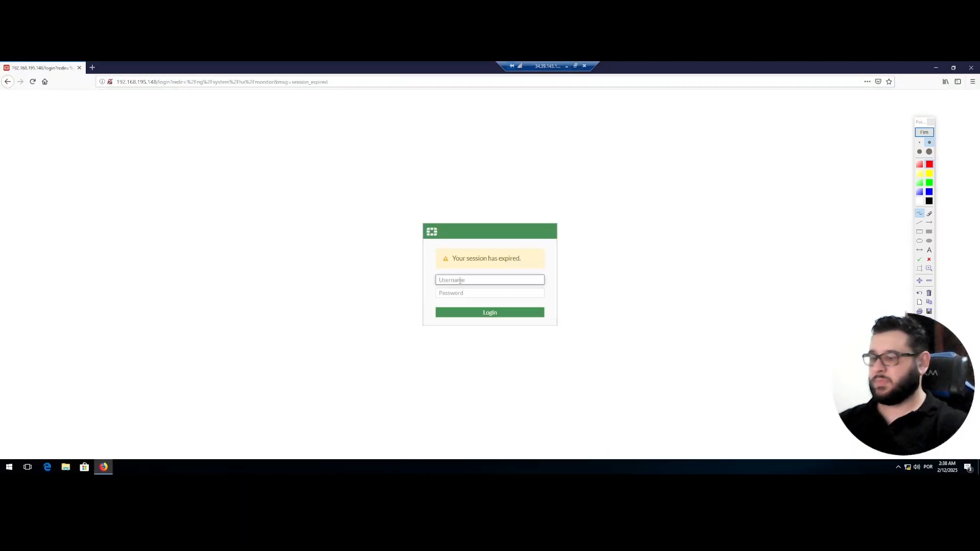
{"action": "type", "text": "admin"}
{"action": "key", "text": "Tab"}
{"action": "type", "text": "a"}
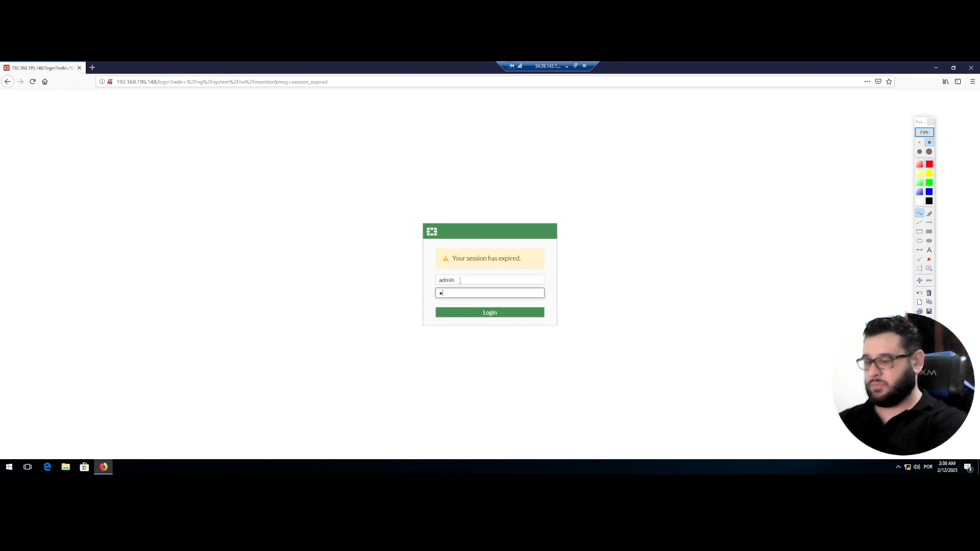
{"action": "type", "text": "dmi"}
{"action": "key", "text": "Return"}
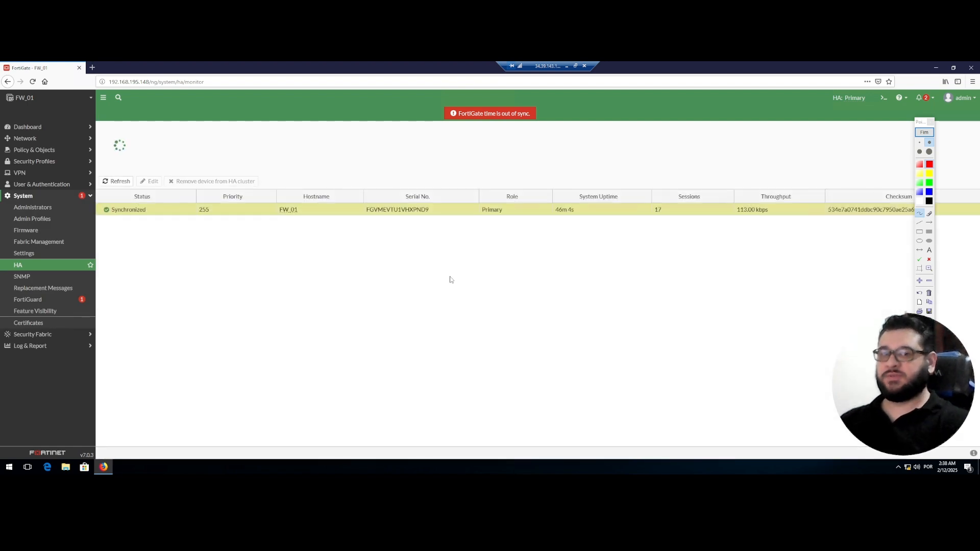
{"action": "right_click", "coordinate": [160, 210]}
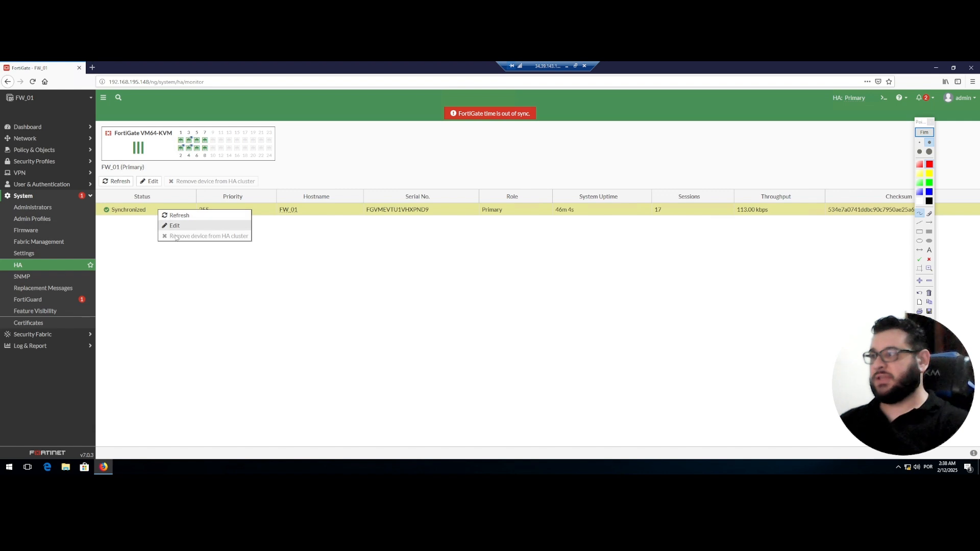
{"action": "left_click", "coordinate": [172, 227]}
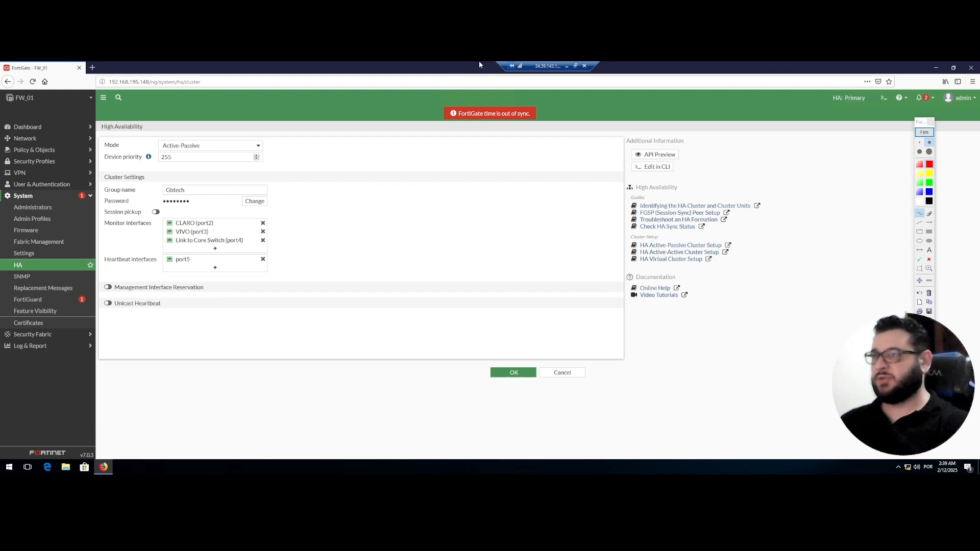
{"action": "left_click", "coordinate": [566, 65]}
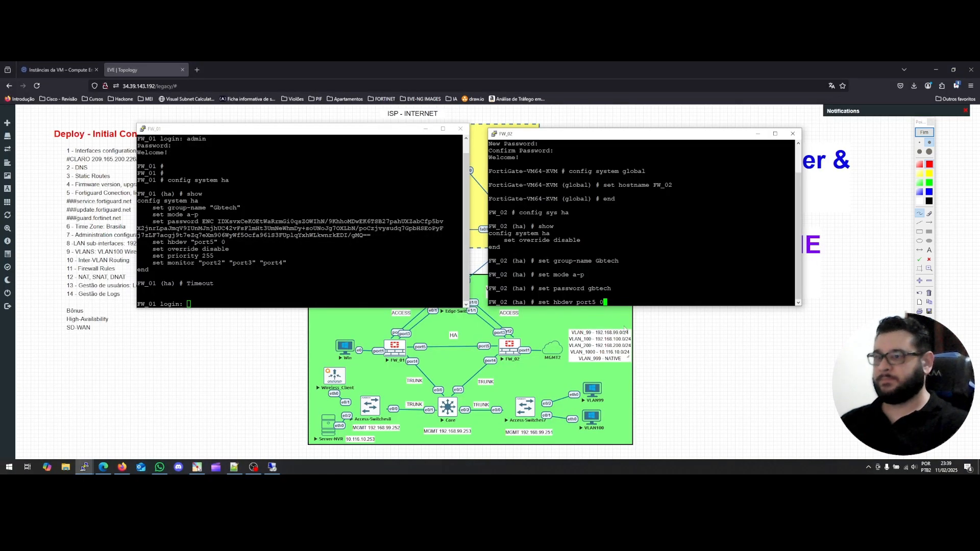
Apply port5 as FW_02's heartbeat interface and set its HA priority to 200.
{"action": "key", "text": "Return"}
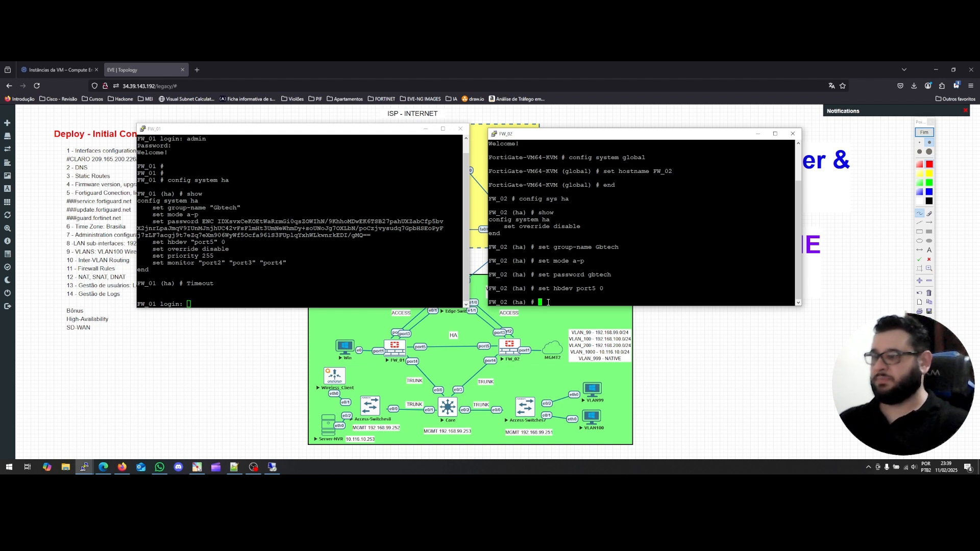
{"action": "type", "text": "set"}
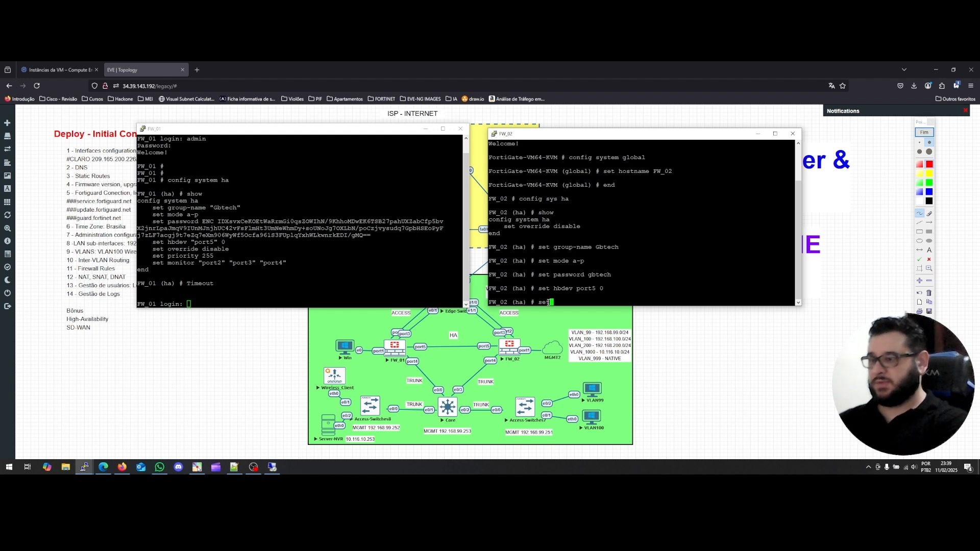
{"action": "type", "text": " priority"}
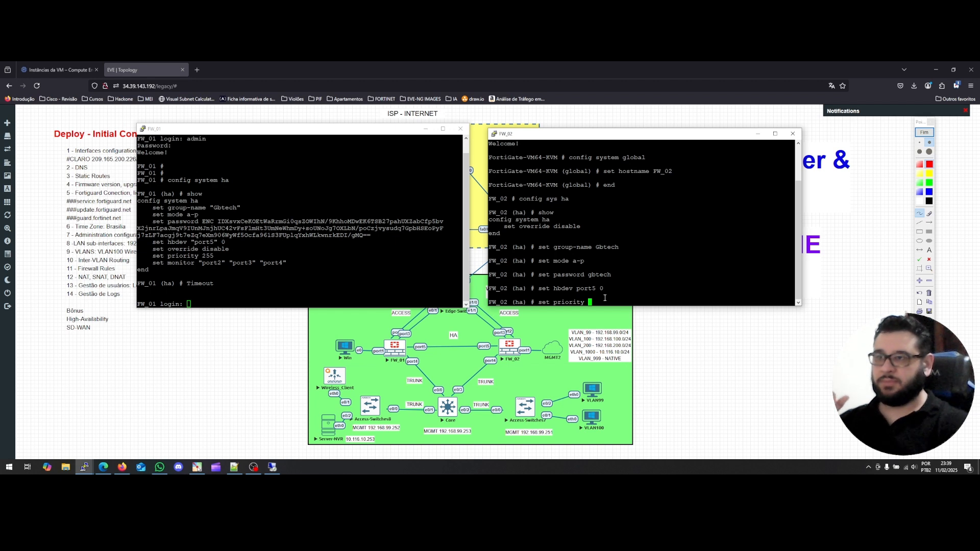
{"action": "type", "text": "200"}
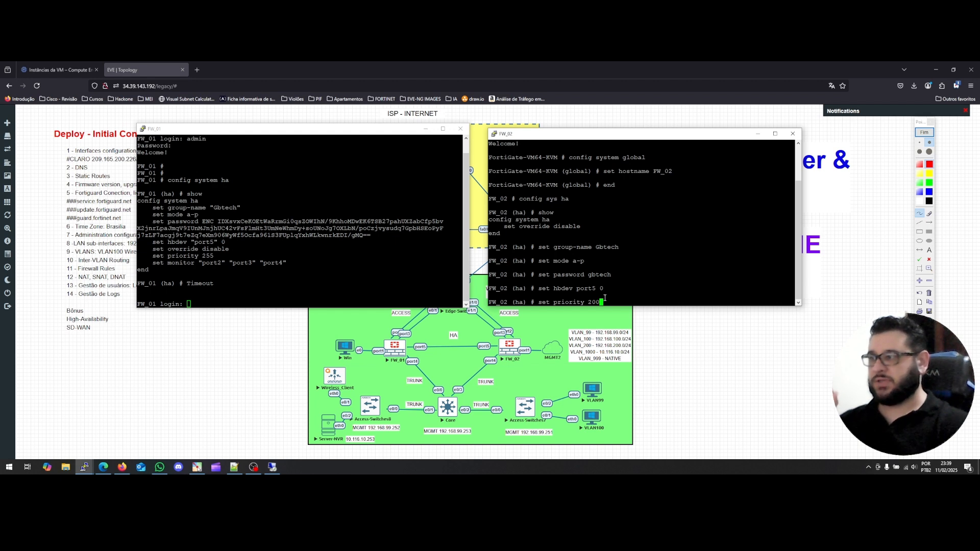
{"action": "key", "text": "Return"}
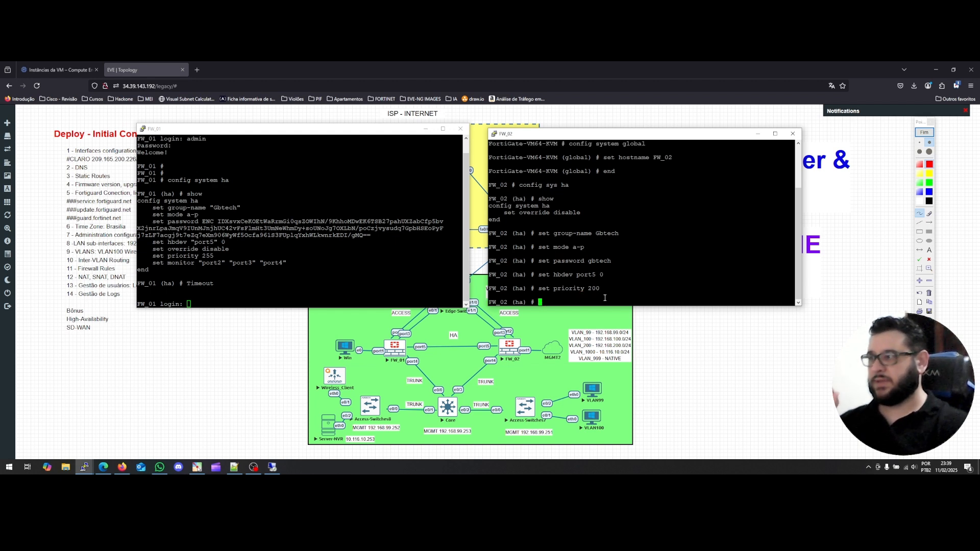
Make FW_02 monitor port2, port3 and port4 with 'set monitor'.
{"action": "type", "text": "set mode"}
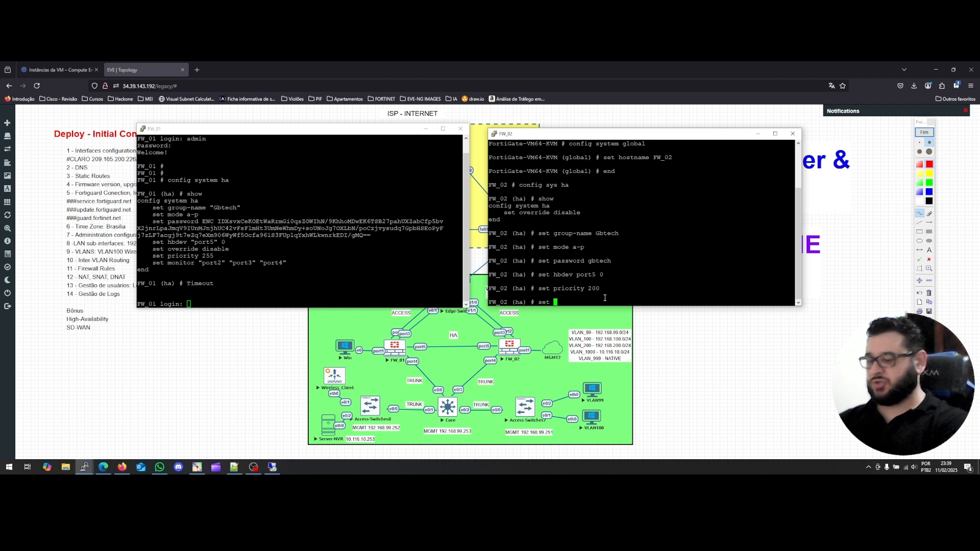
{"action": "key", "text": "BackSpace"}
{"action": "key", "text": "BackSpace"}
{"action": "key", "text": "BackSpace"}
{"action": "key", "text": "BackSpace"}
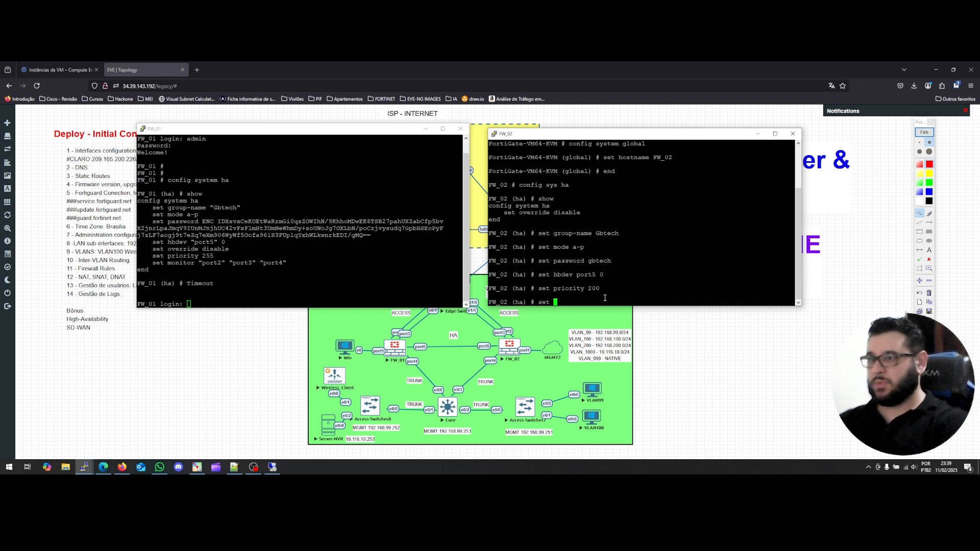
{"action": "type", "text": "monitor "}
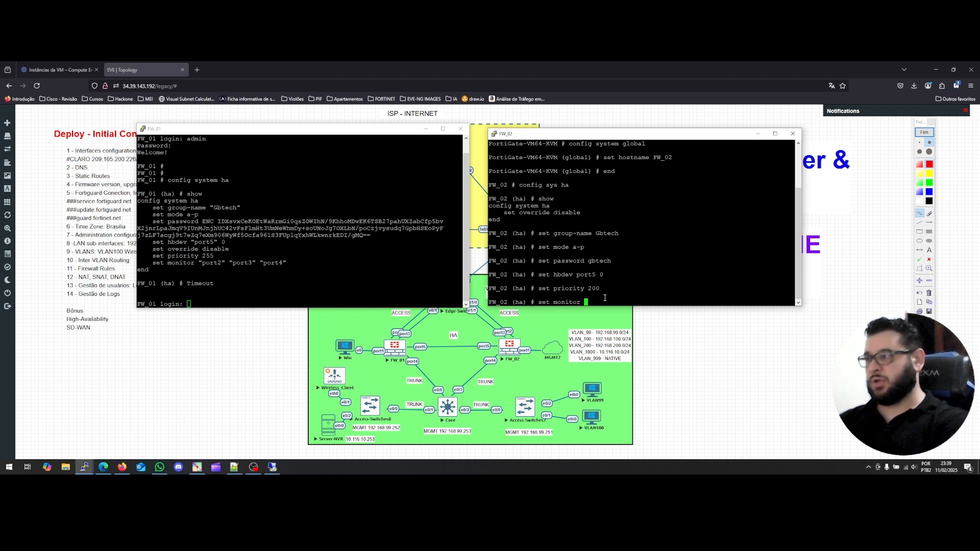
{"action": "type", "text": "port"}
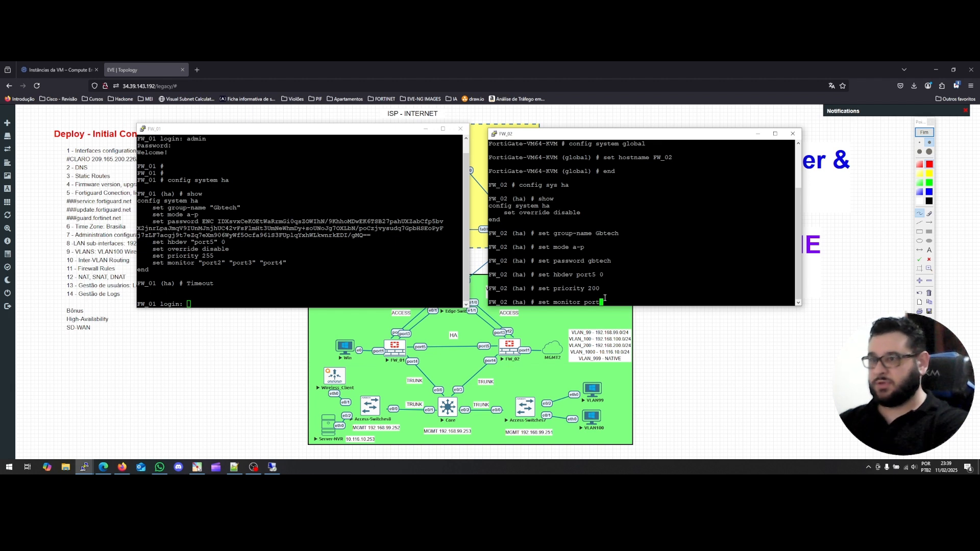
{"action": "type", "text": "2"}
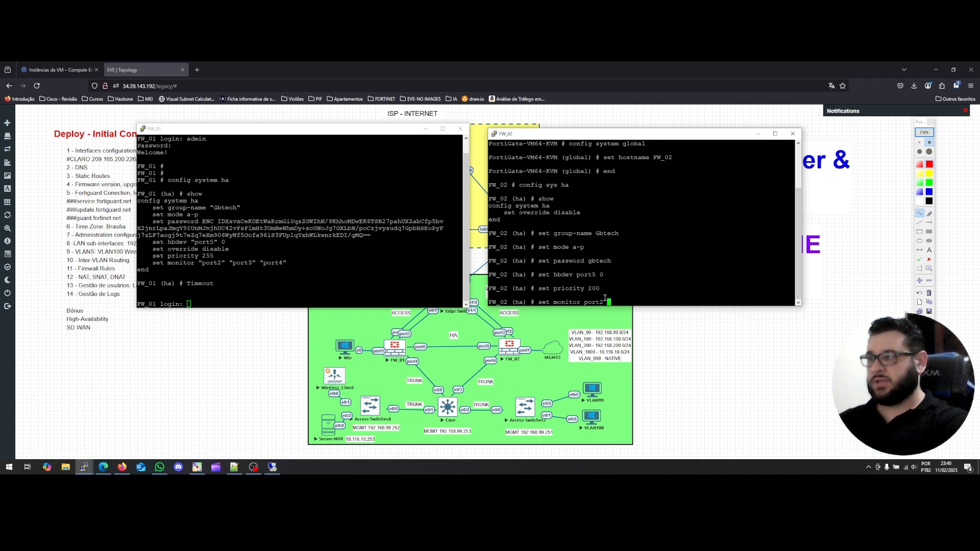
{"action": "type", "text": "port"}
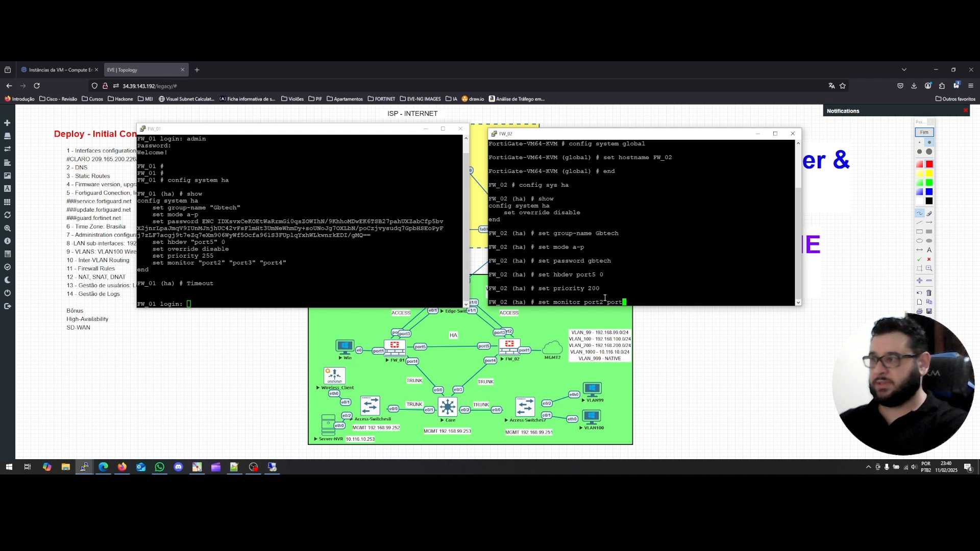
{"action": "type", "text": "3 "}
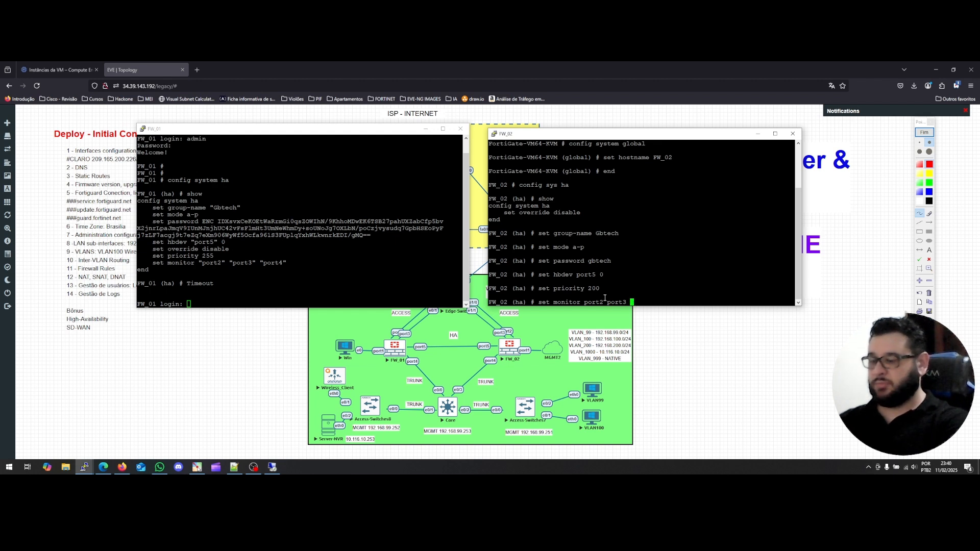
{"action": "type", "text": "port4"}
{"action": "key", "text": "Return"}
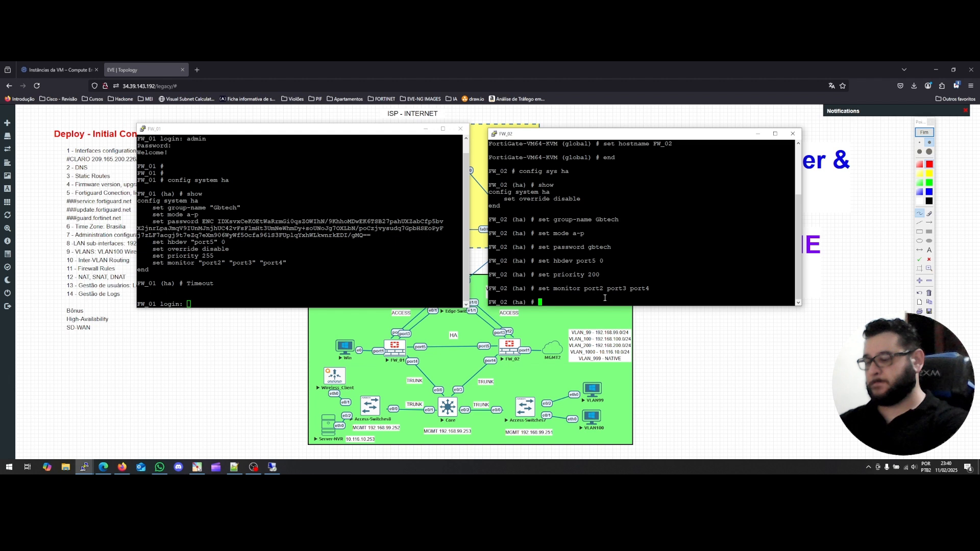
{"action": "type", "text": "set "}
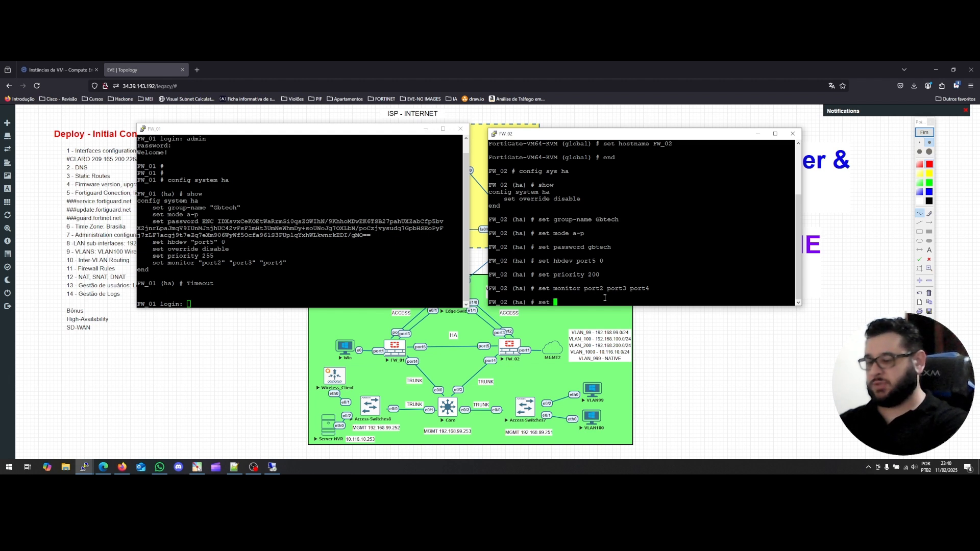
{"action": "type", "text": "group-id"}
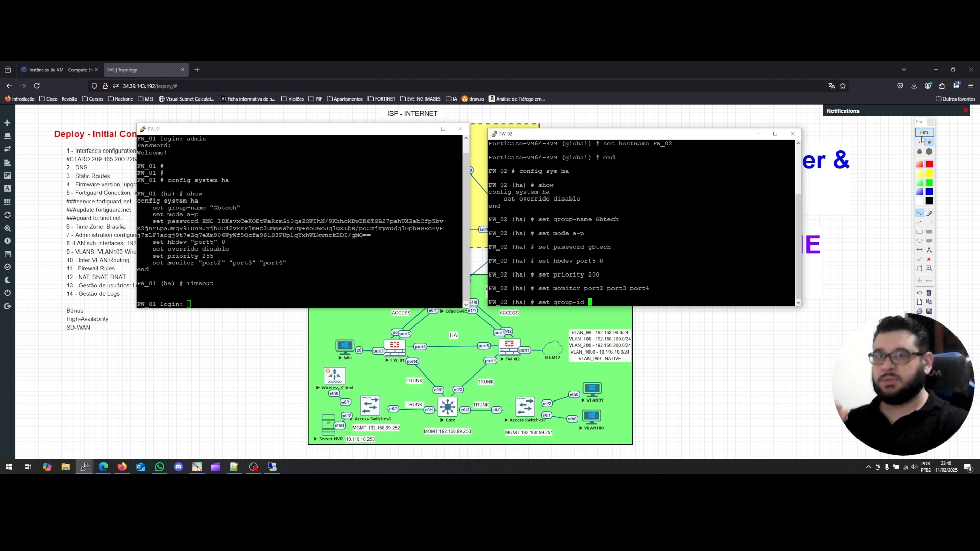
Bring the EVE-NG topology page with the deploy checklist in front of the consoles.
{"action": "left_click", "coordinate": [877, 307]}
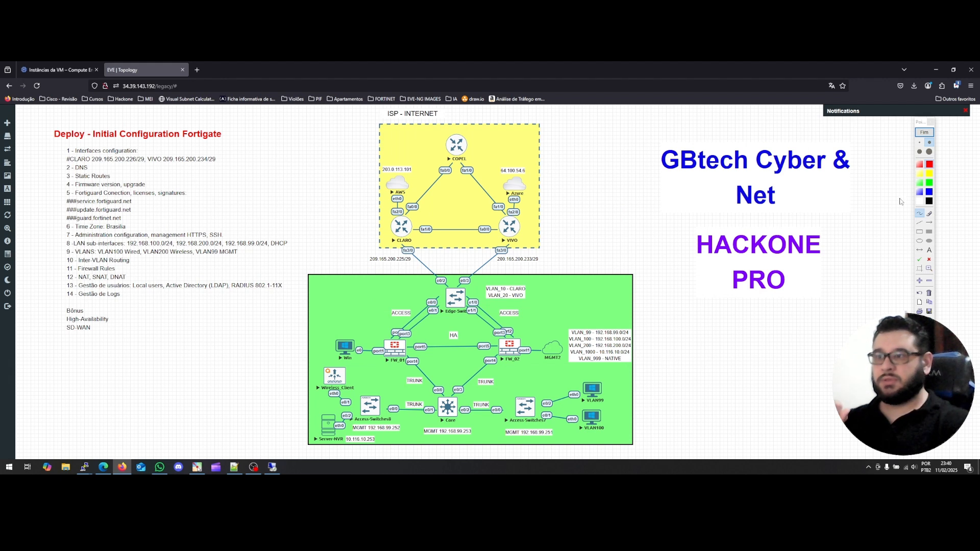
Mark FW_01's trunk link and the HA link in red on the EVE-NG topology, then clear the marks.
{"action": "left_click", "coordinate": [924, 132]}
{"action": "key", "text": "alt+Tab"}
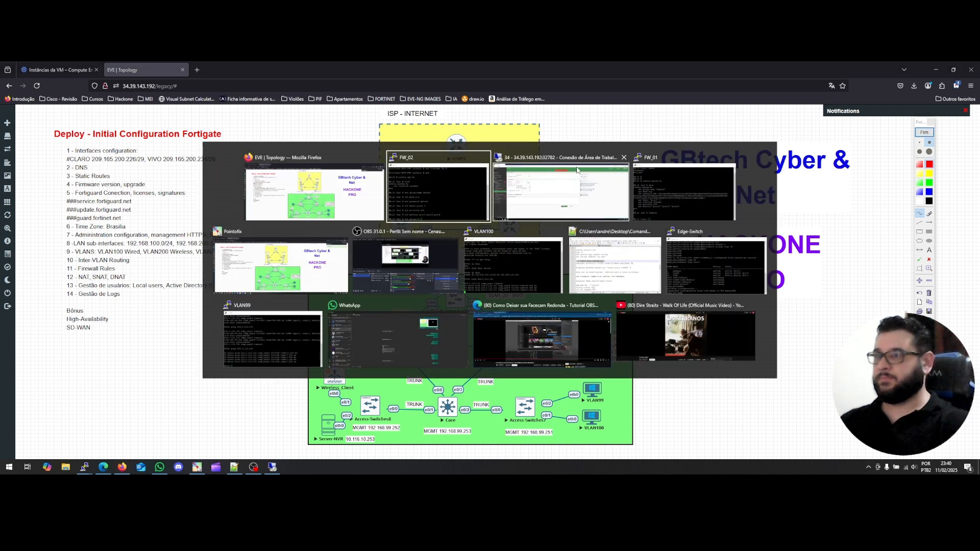
{"action": "left_click", "coordinate": [324, 263]}
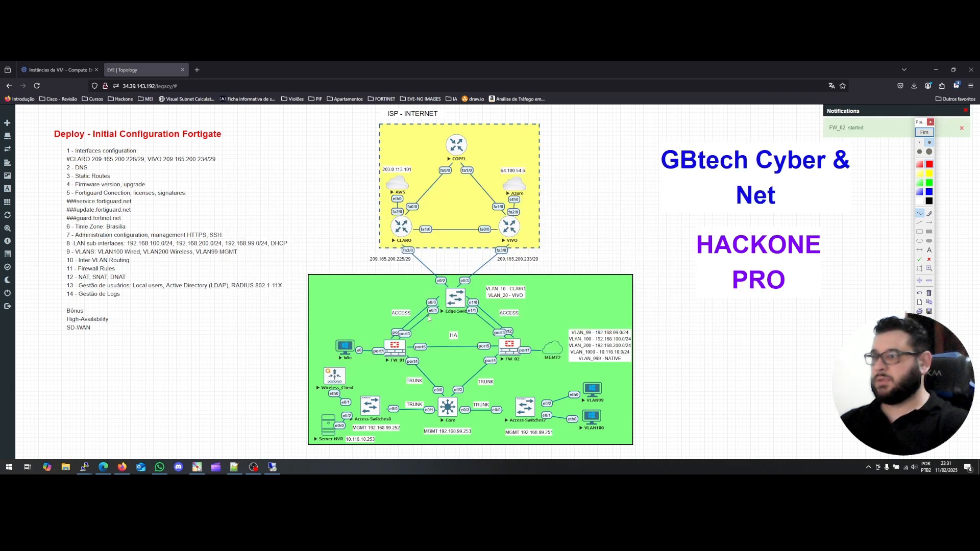
{"action": "mouse_move", "coordinate": [389, 387]}
{"action": "left_mouse_down"}
{"action": "mouse_move", "coordinate": [391, 376]}
{"action": "mouse_move", "coordinate": [411, 373]}
{"action": "mouse_move", "coordinate": [407, 389]}
{"action": "mouse_move", "coordinate": [389, 388]}
{"action": "mouse_move", "coordinate": [450, 378]}
{"action": "left_mouse_up"}
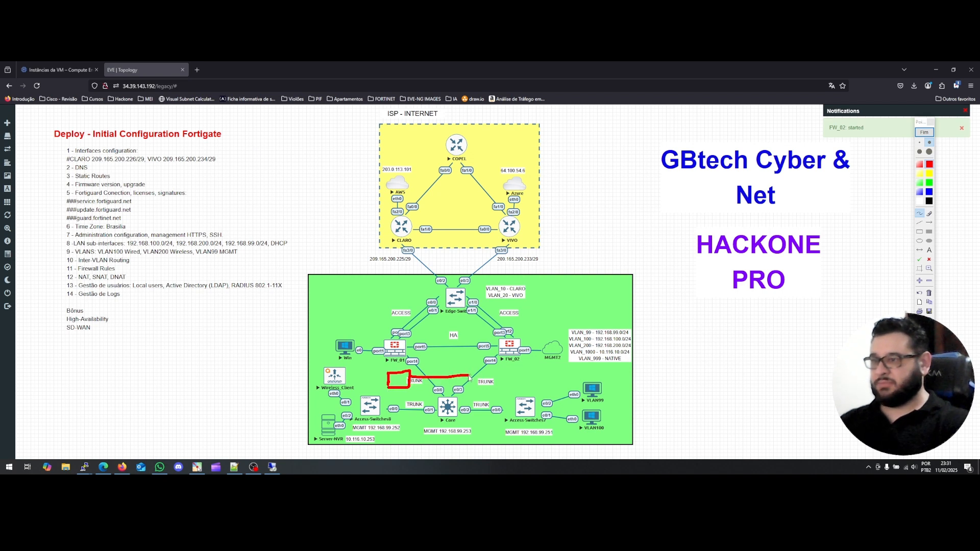
{"action": "mouse_move", "coordinate": [471, 372]}
{"action": "left_mouse_down"}
{"action": "mouse_move", "coordinate": [471, 382]}
{"action": "mouse_move", "coordinate": [484, 369]}
{"action": "mouse_move", "coordinate": [496, 390]}
{"action": "mouse_move", "coordinate": [474, 384]}
{"action": "left_mouse_up"}
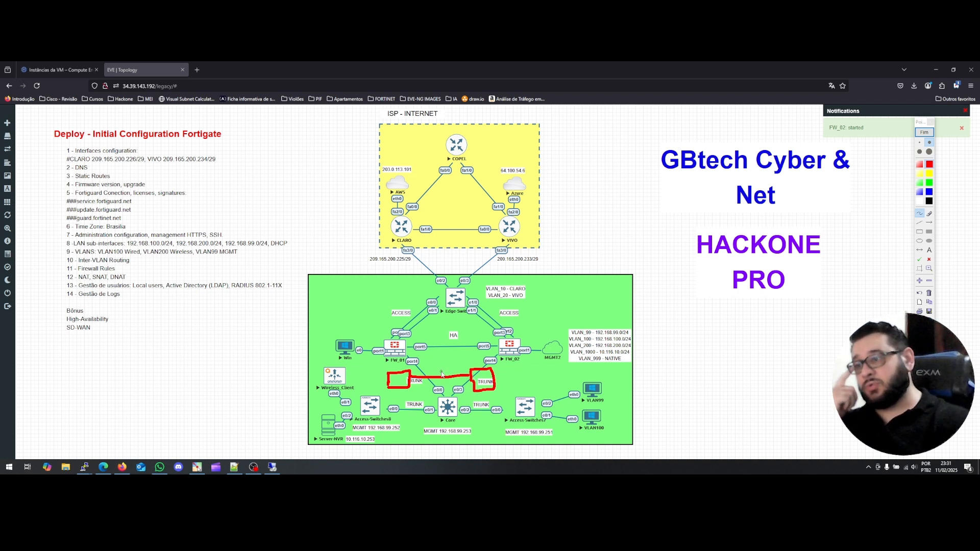
{"action": "left_click_drag", "start_coordinate": [440, 372], "coordinate": [440, 380]}
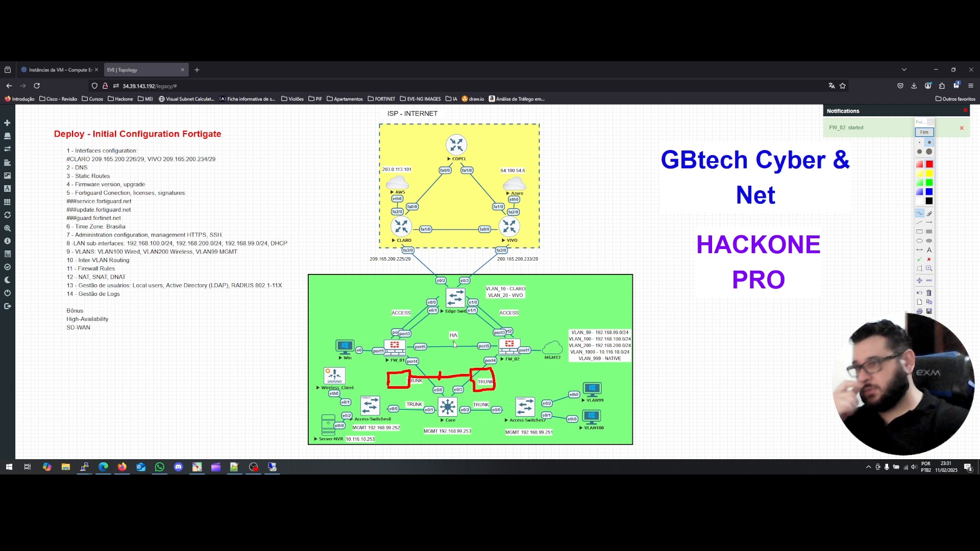
{"action": "left_click_drag", "start_coordinate": [454, 341], "coordinate": [452, 349]}
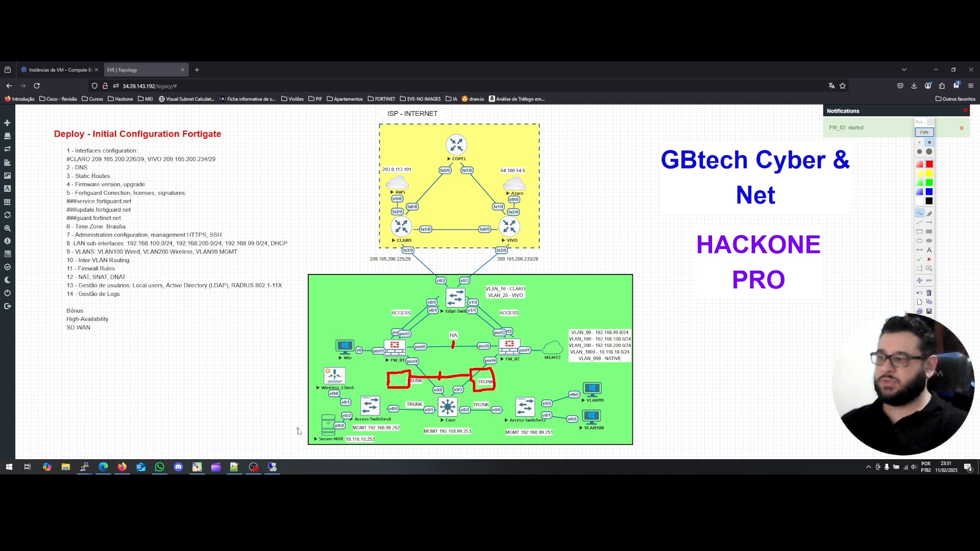
{"action": "left_click", "coordinate": [925, 132]}
{"action": "left_click", "coordinate": [274, 466]}
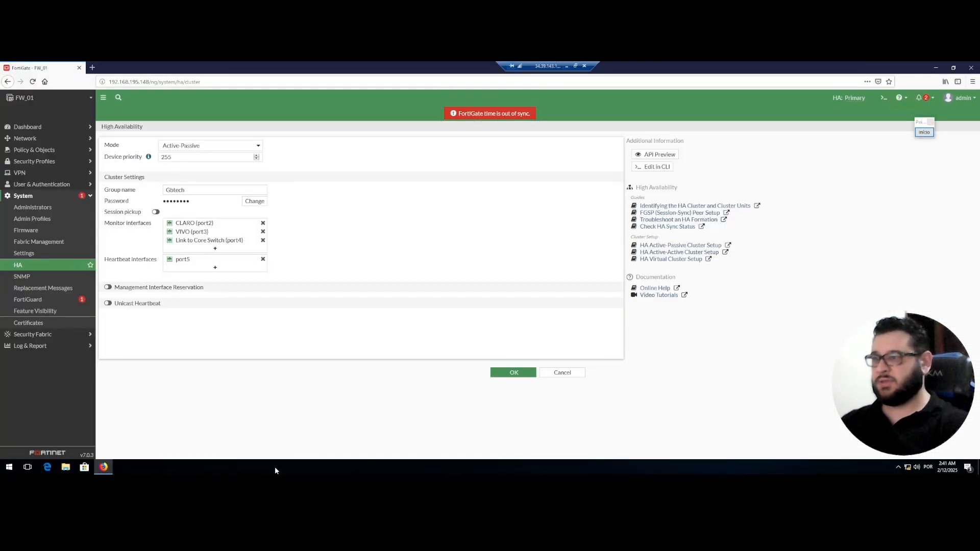
Open the FW_01 and FW_02 consoles side by side and erase FW_02's unfinished 'set group-id' command.
{"action": "left_click", "coordinate": [567, 66]}
{"action": "mouse_move", "coordinate": [80, 470]}
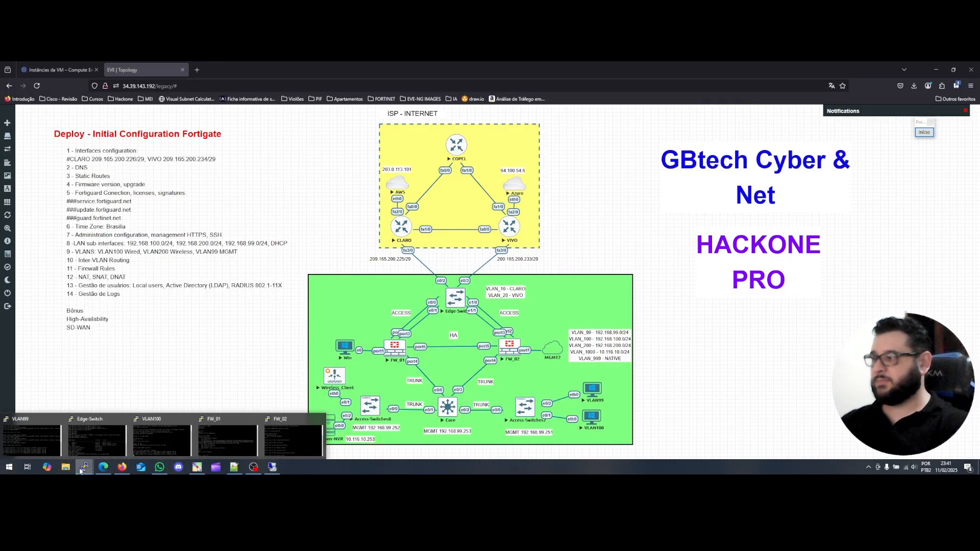
{"action": "left_click", "coordinate": [207, 444]}
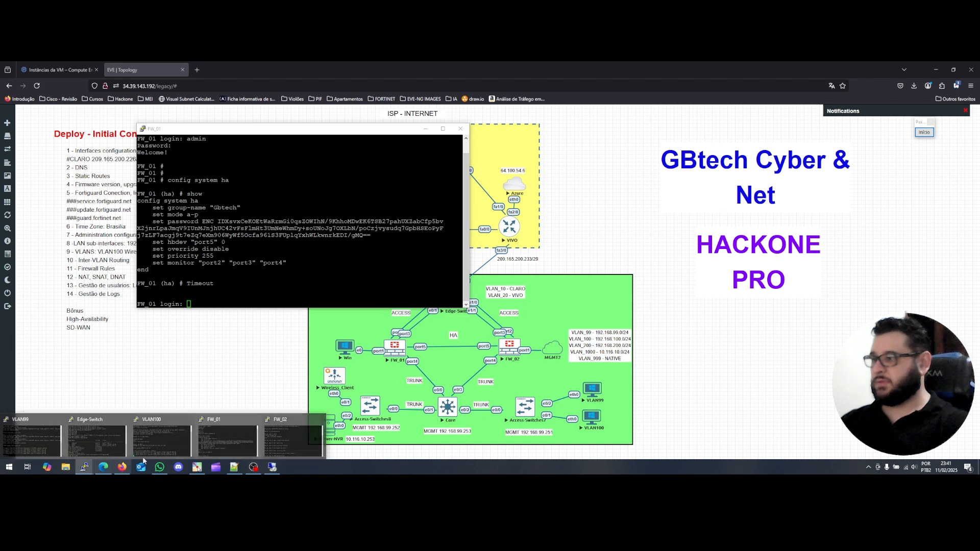
{"action": "left_click", "coordinate": [286, 445]}
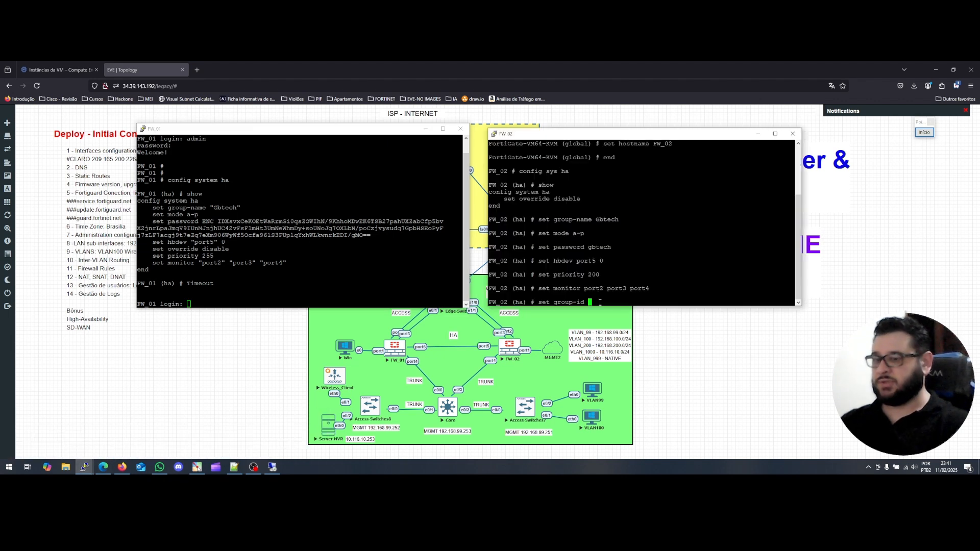
{"action": "key", "text": "BackSpace"}
{"action": "key", "text": "BackSpace"}
{"action": "key", "text": "BackSpace"}
{"action": "key", "text": "BackSpace"}
{"action": "key", "text": "BackSpace"}
{"action": "key", "text": "BackSpace"}
{"action": "key", "text": "BackSpace"}
{"action": "key", "text": "BackSpace"}
{"action": "key", "text": "BackSpace"}
{"action": "key", "text": "BackSpace"}
{"action": "key", "text": "BackSpace"}
{"action": "key", "text": "BackSpace"}
{"action": "key", "text": "BackSpace"}
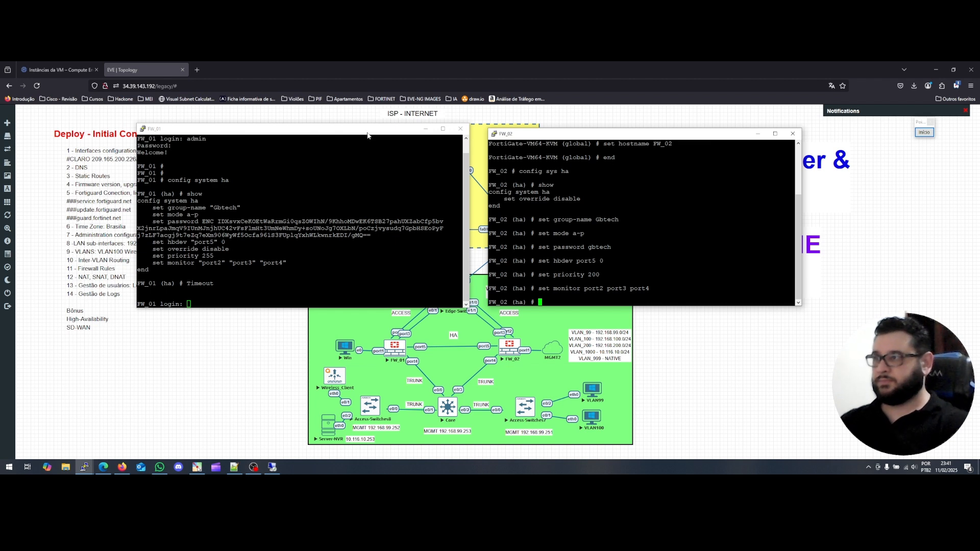
{"action": "left_click_drag", "start_coordinate": [367, 135], "coordinate": [267, 134]}
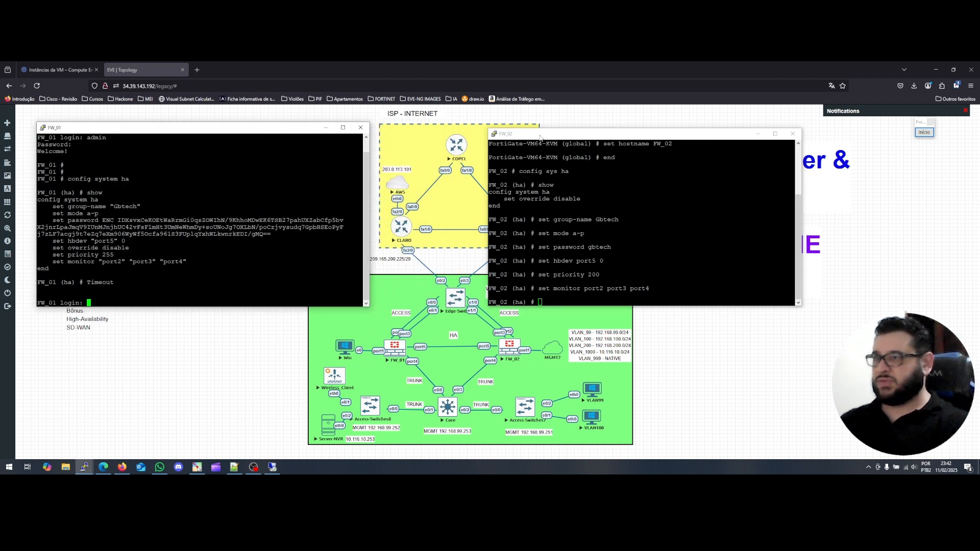
{"action": "left_click_drag", "start_coordinate": [558, 137], "coordinate": [621, 129]}
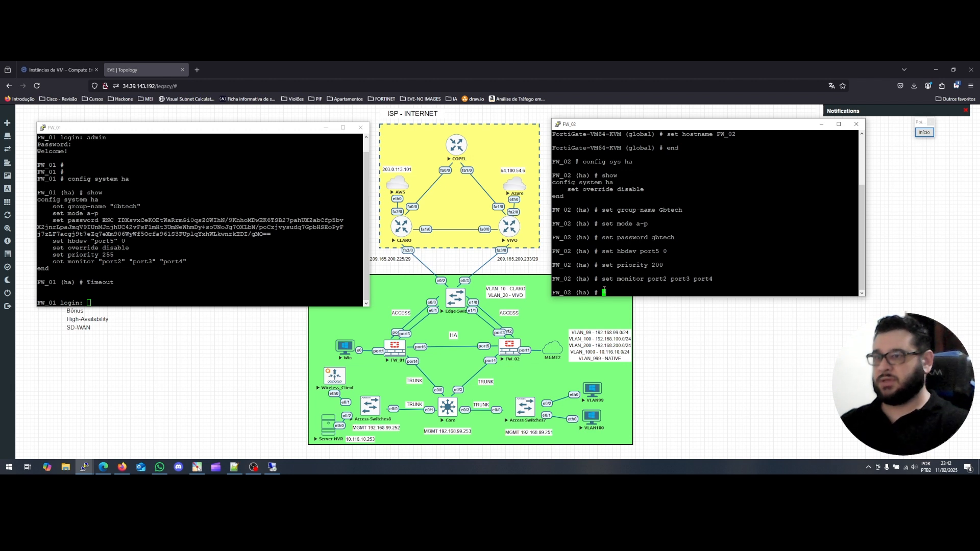
Commit FW_02's HA configuration with 'end' and realign both console windows.
{"action": "type", "text": "end"}
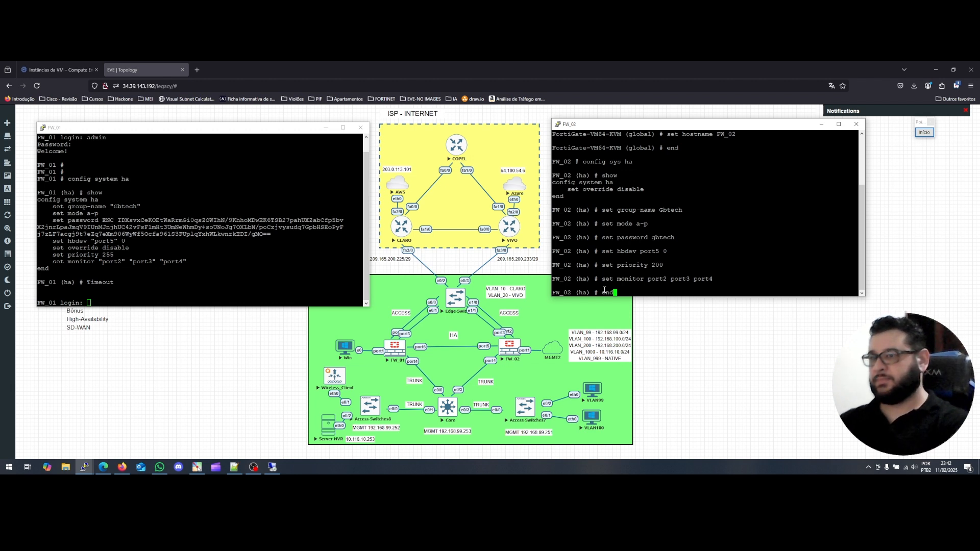
{"action": "key", "text": "Return"}
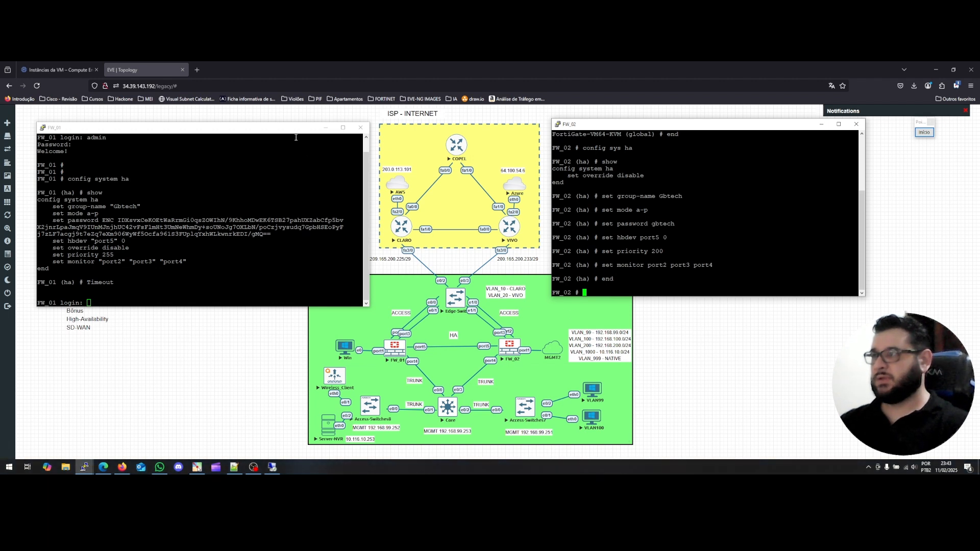
{"action": "left_click_drag", "start_coordinate": [286, 132], "coordinate": [347, 131]}
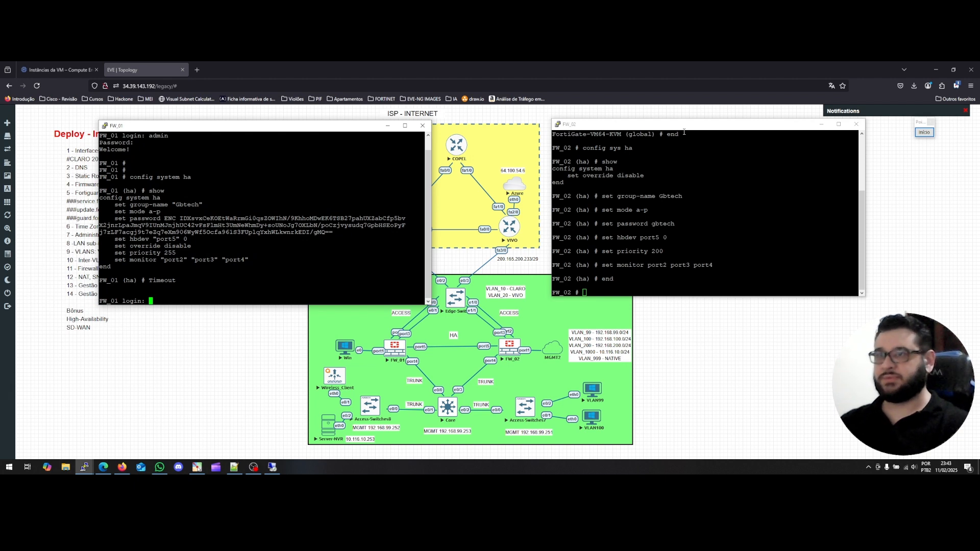
{"action": "left_click_drag", "start_coordinate": [685, 128], "coordinate": [690, 136]}
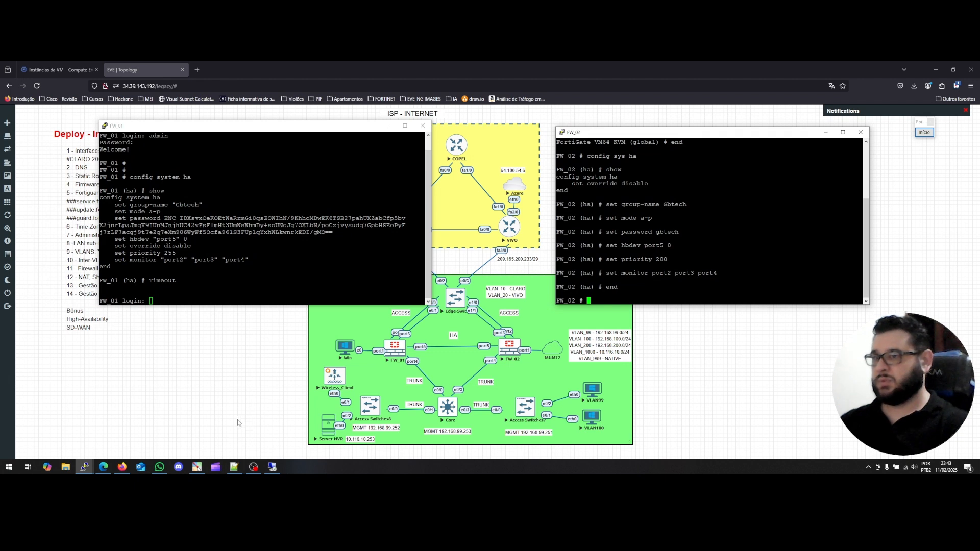
{"action": "left_click", "coordinate": [272, 468]}
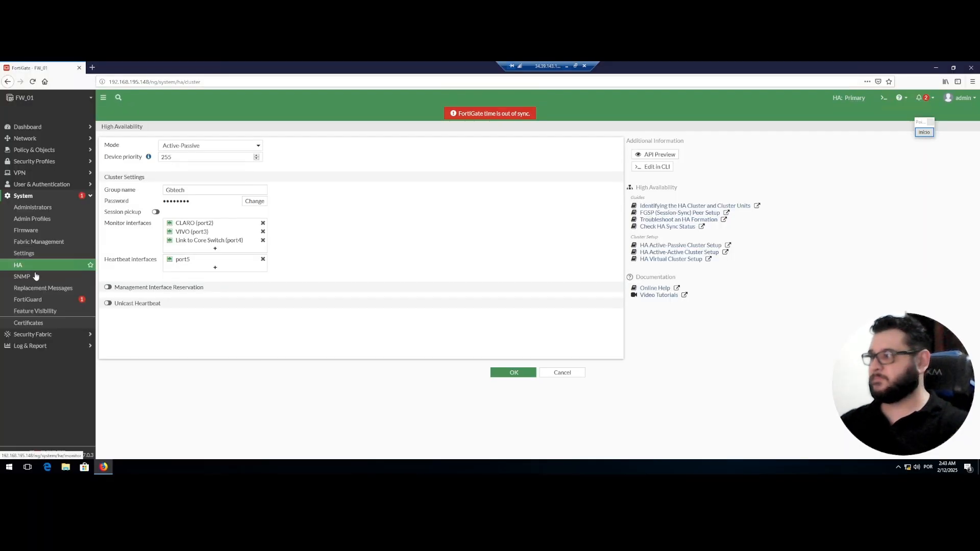
Open System > HA to view FW_01 as synchronized primary and FW_02 as unsynchronized secondary.
{"action": "left_click", "coordinate": [24, 267]}
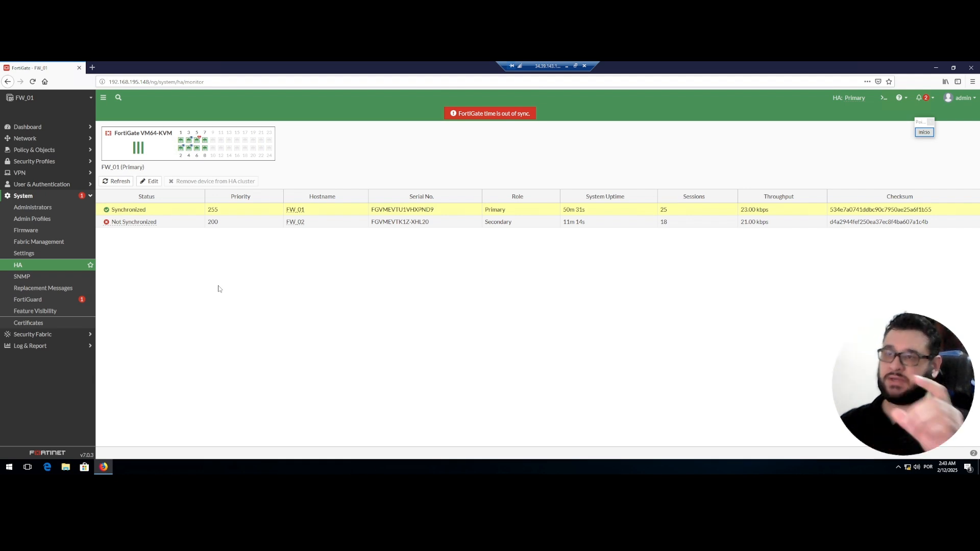
{"action": "left_click", "coordinate": [566, 66]}
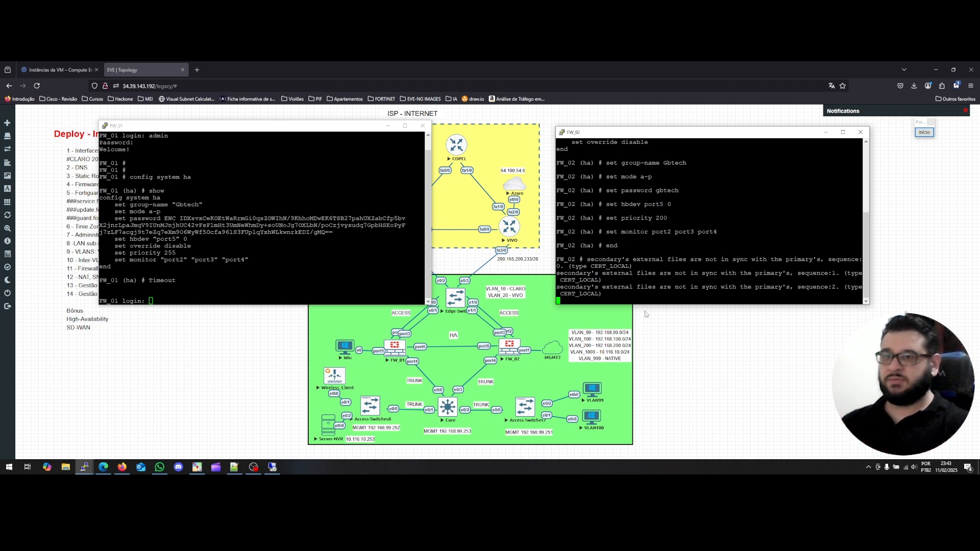
{"action": "left_click", "coordinate": [277, 468]}
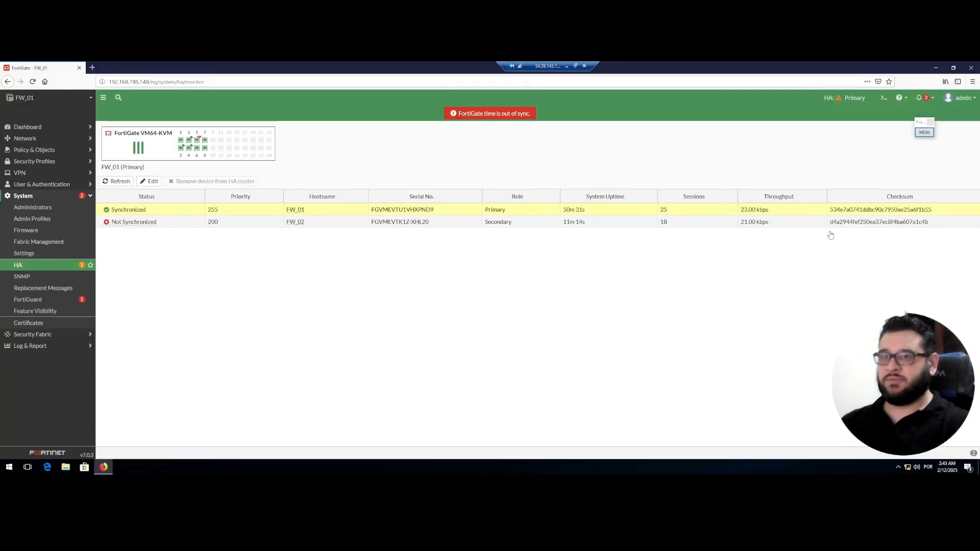
{"action": "left_click", "coordinate": [925, 132]}
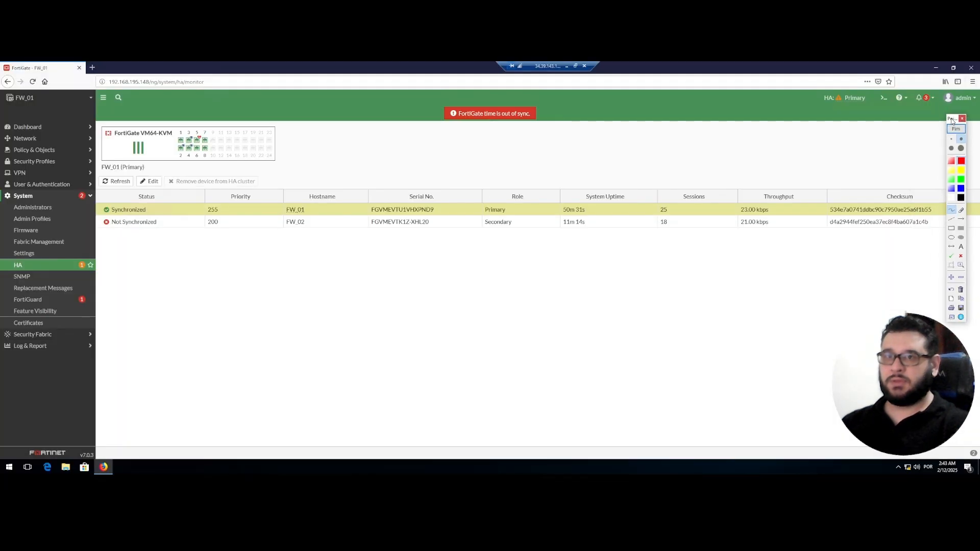
{"action": "mouse_move", "coordinate": [827, 193]}
{"action": "left_mouse_down"}
{"action": "mouse_move", "coordinate": [824, 229]}
{"action": "mouse_move", "coordinate": [833, 195]}
{"action": "mouse_move", "coordinate": [933, 194]}
{"action": "mouse_move", "coordinate": [938, 238]}
{"action": "mouse_move", "coordinate": [827, 239]}
{"action": "mouse_move", "coordinate": [826, 225]}
{"action": "left_mouse_up"}
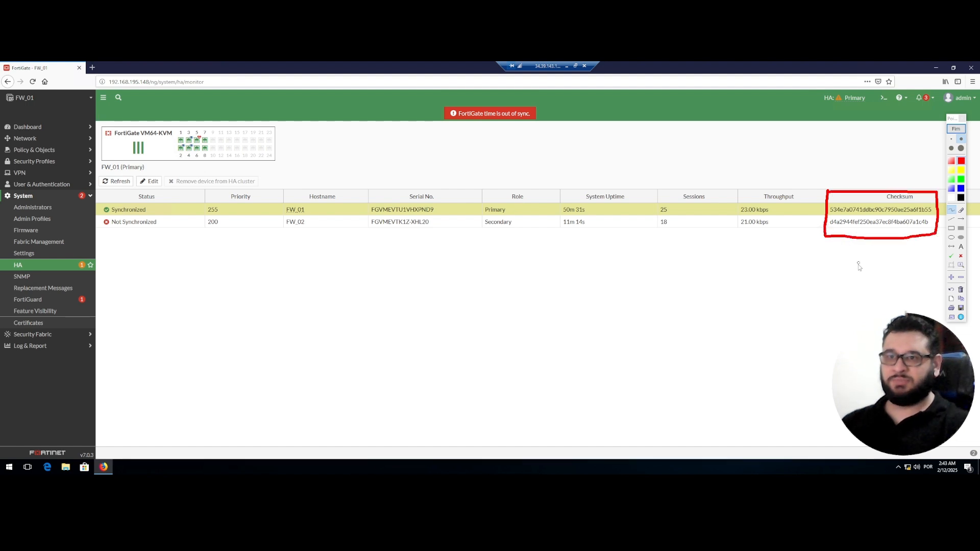
{"action": "mouse_move", "coordinate": [825, 291]}
{"action": "left_mouse_down"}
{"action": "mouse_move", "coordinate": [840, 260]}
{"action": "mouse_move", "coordinate": [828, 260]}
{"action": "mouse_move", "coordinate": [840, 259]}
{"action": "left_mouse_up"}
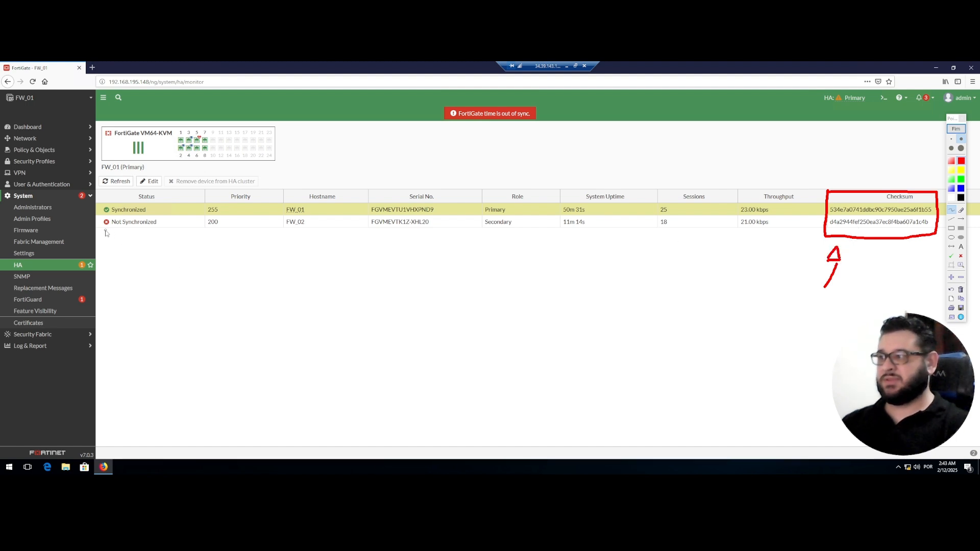
{"action": "left_click_drag", "start_coordinate": [105, 230], "coordinate": [152, 231]}
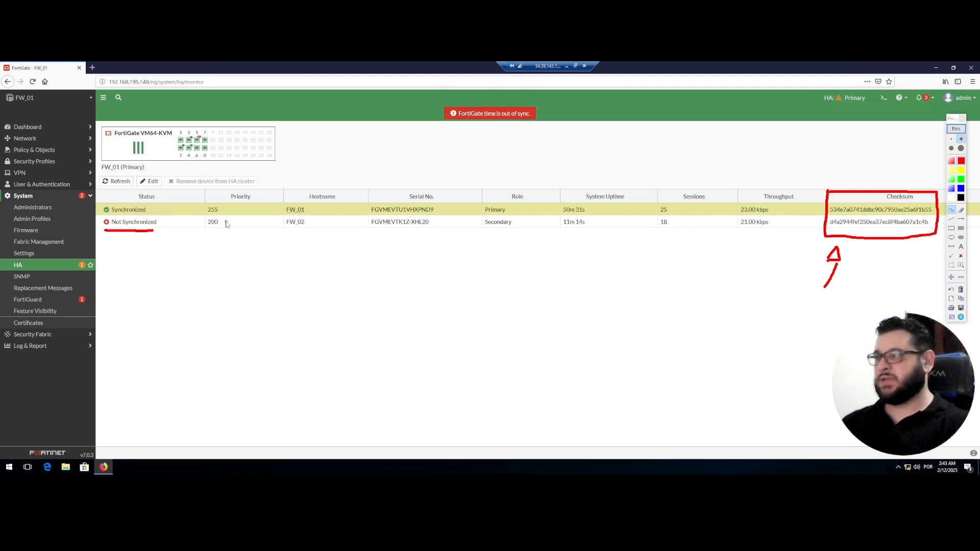
{"action": "left_click_drag", "start_coordinate": [225, 222], "coordinate": [231, 221]}
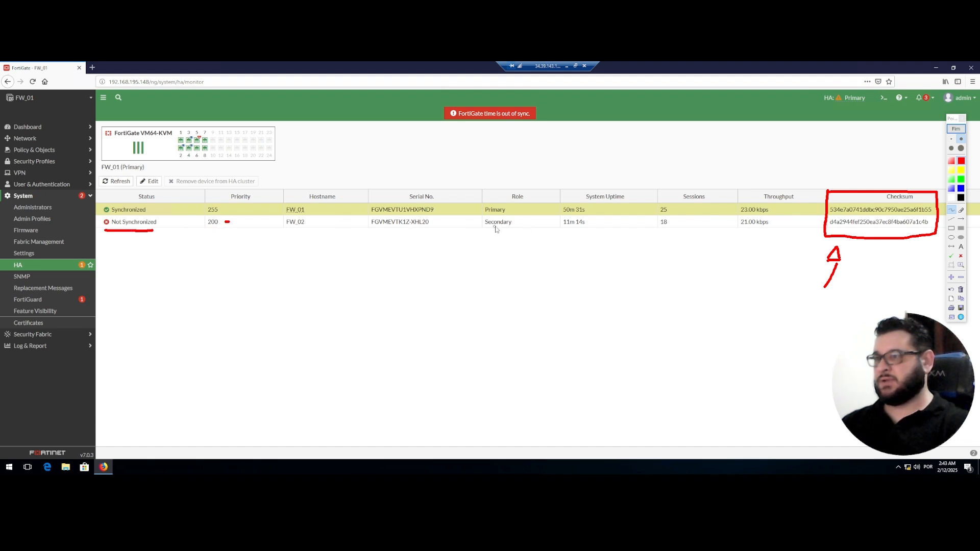
{"action": "mouse_move", "coordinate": [236, 223]}
{"action": "left_mouse_down"}
{"action": "mouse_move", "coordinate": [253, 214]}
{"action": "mouse_move", "coordinate": [237, 204]}
{"action": "mouse_move", "coordinate": [241, 213]}
{"action": "left_mouse_up"}
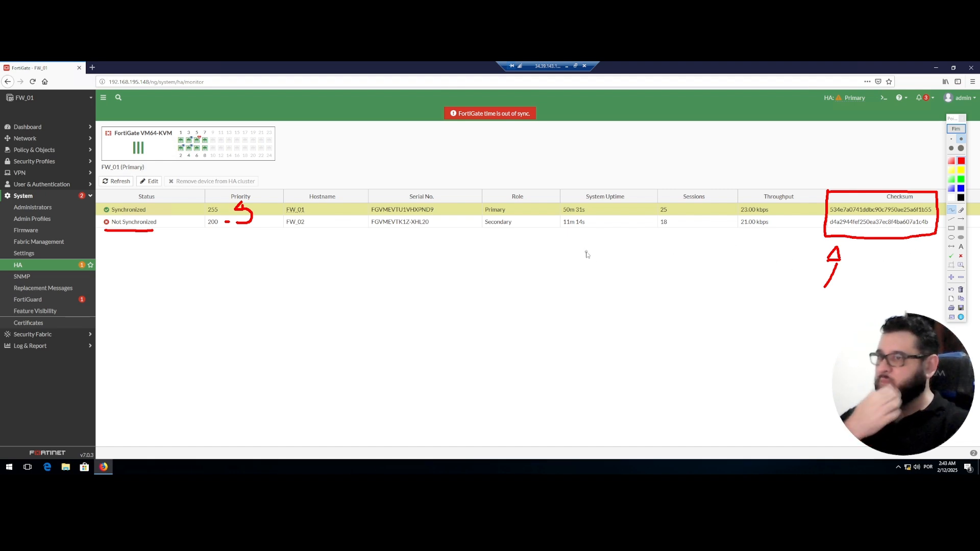
{"action": "left_click", "coordinate": [956, 129]}
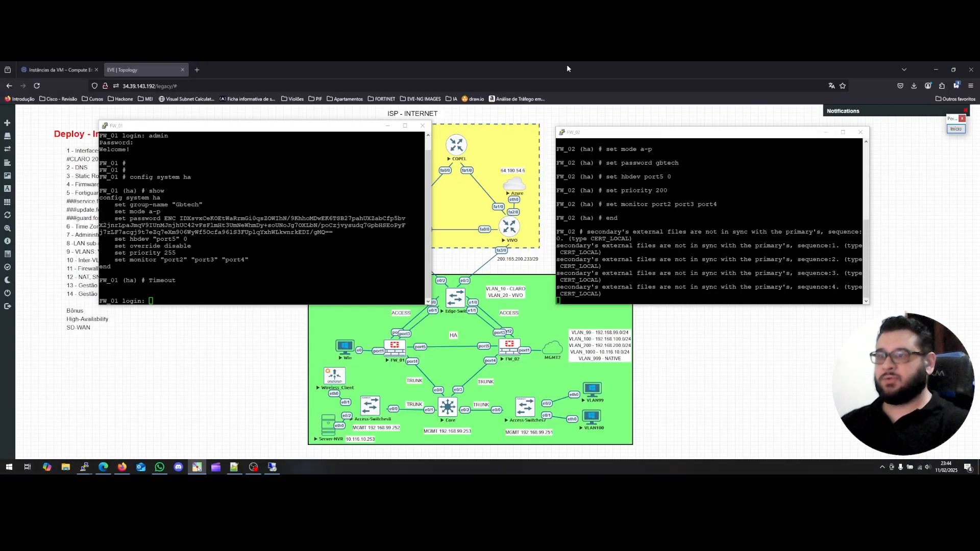
{"action": "left_click", "coordinate": [567, 66]}
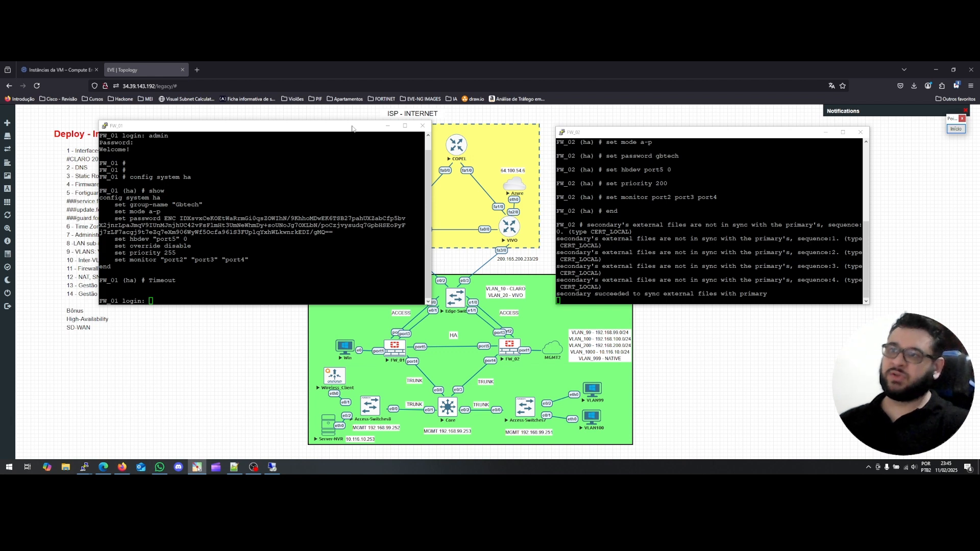
Return to the FortiGate HA status table and start a red handwritten note below it.
{"action": "left_click", "coordinate": [270, 468]}
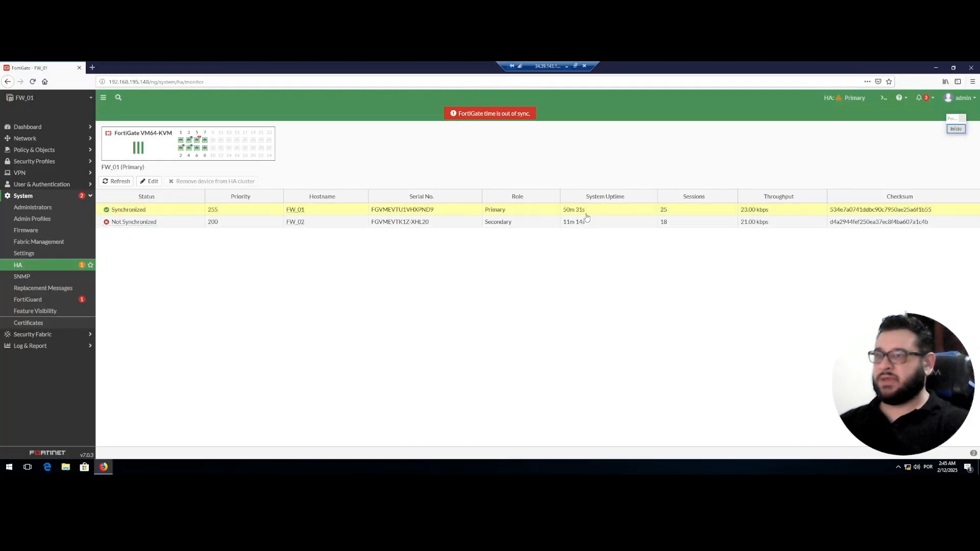
{"action": "left_click", "coordinate": [956, 129]}
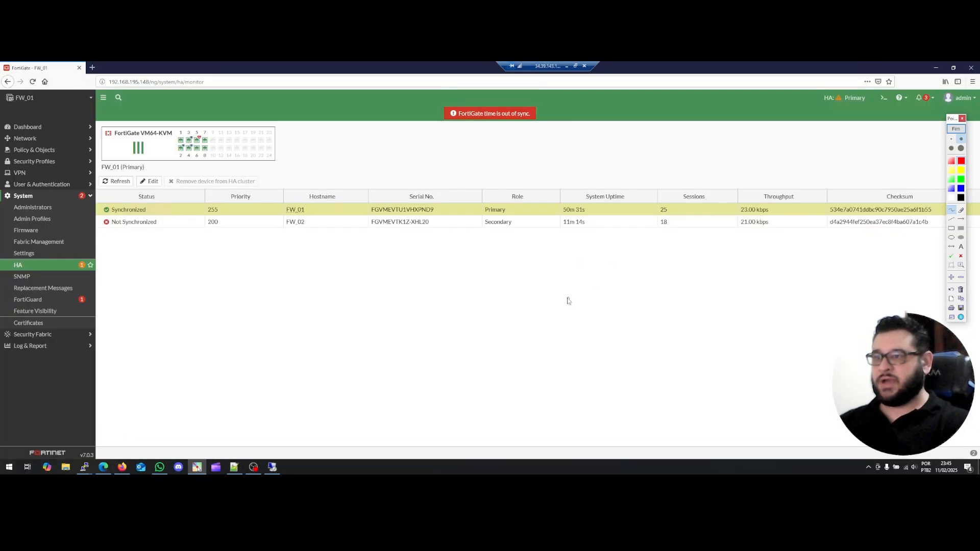
{"action": "mouse_move", "coordinate": [564, 280]}
{"action": "left_mouse_down"}
{"action": "mouse_move", "coordinate": [577, 291]}
{"action": "mouse_move", "coordinate": [560, 282]}
{"action": "mouse_move", "coordinate": [587, 287]}
{"action": "mouse_move", "coordinate": [596, 274]}
{"action": "mouse_move", "coordinate": [624, 290]}
{"action": "left_mouse_up"}
{"action": "left_click", "coordinate": [601, 287]}
Finish the note with an arrow pointing at System Uptime, then erase all annotations.
{"action": "left_click", "coordinate": [647, 289]}
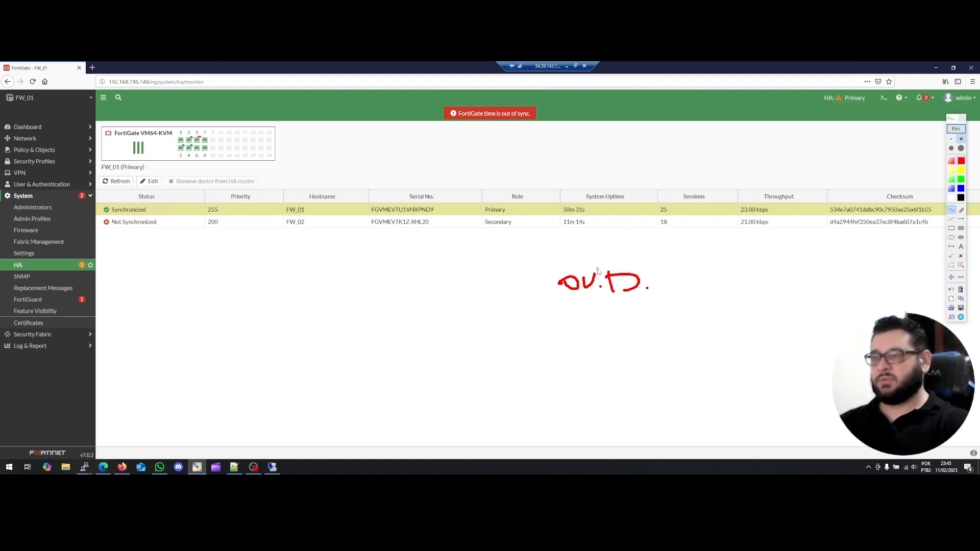
{"action": "left_click_drag", "start_coordinate": [598, 271], "coordinate": [597, 243]}
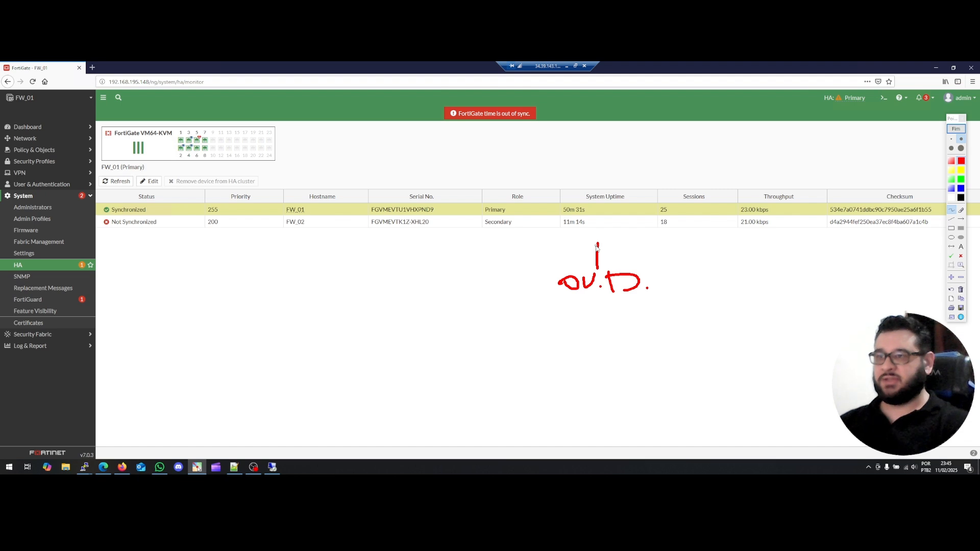
{"action": "left_click_drag", "start_coordinate": [578, 242], "coordinate": [608, 241]}
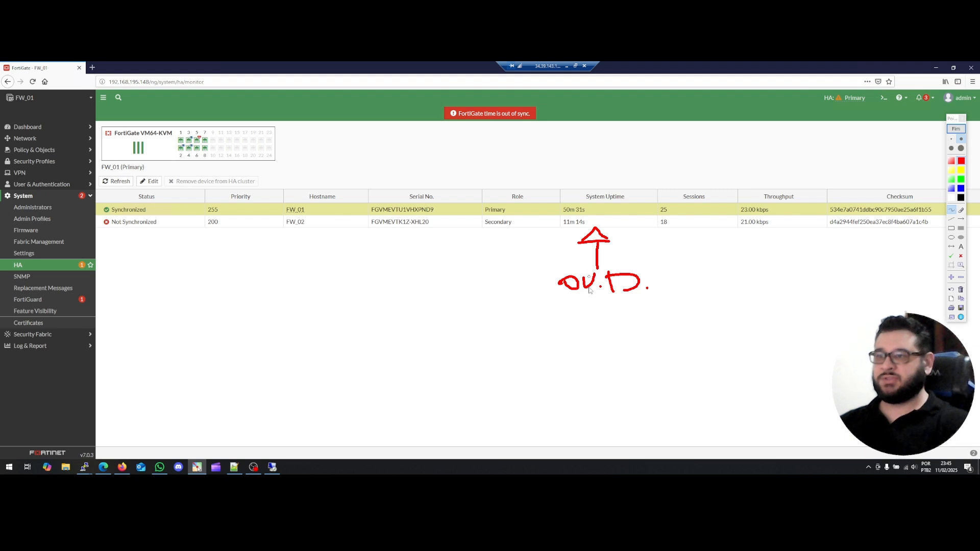
{"action": "left_click", "coordinate": [961, 290]}
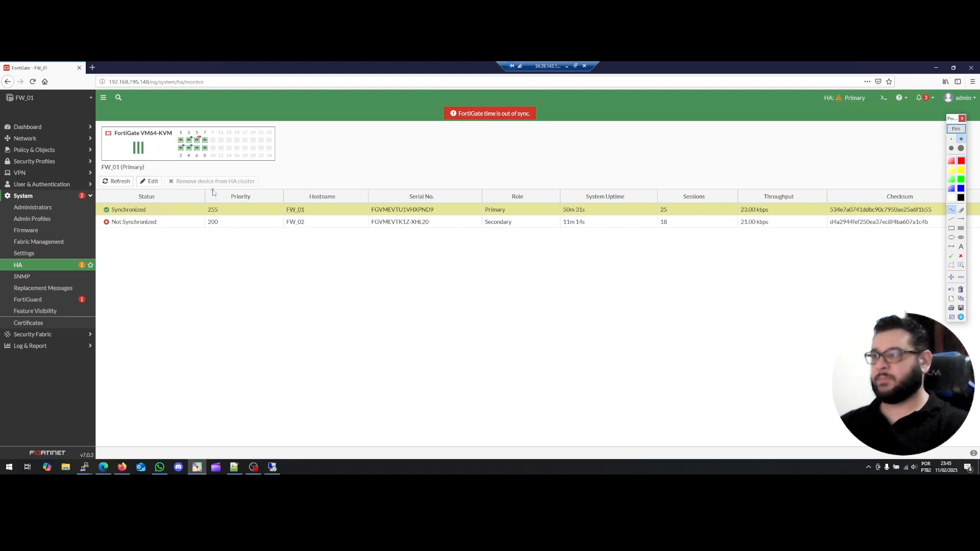
Exit annotation mode and reload the HA status page for updated uptimes and sessions.
{"action": "left_click", "coordinate": [960, 130]}
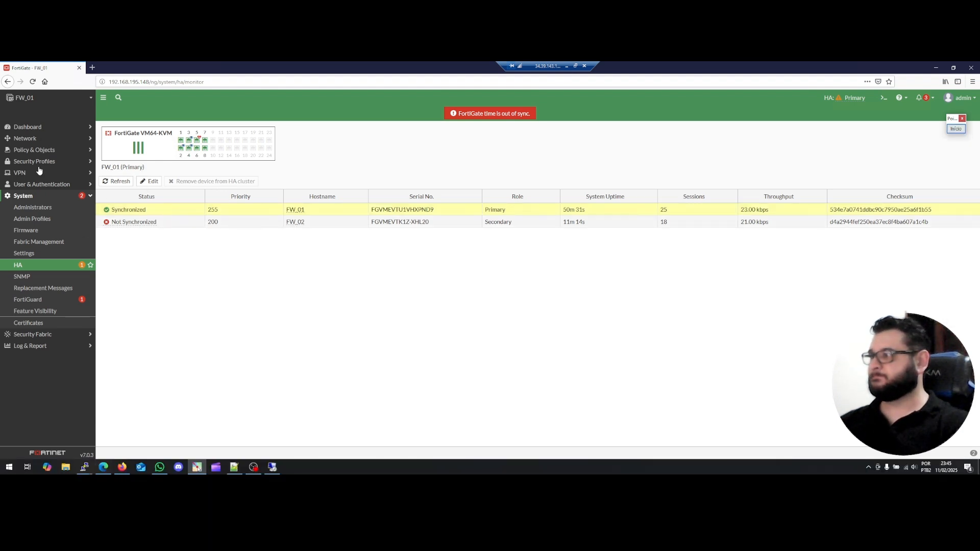
{"action": "left_click", "coordinate": [33, 82]}
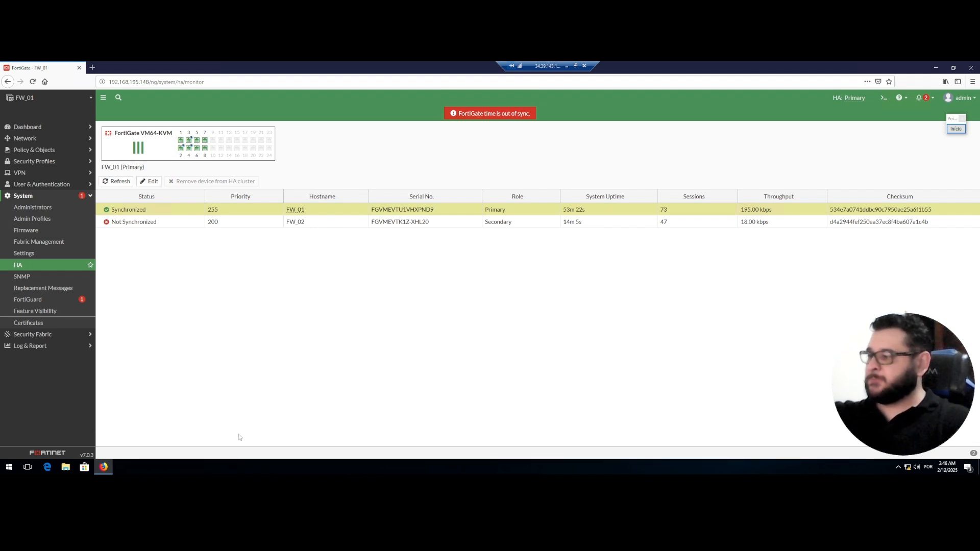
{"action": "left_click", "coordinate": [567, 66]}
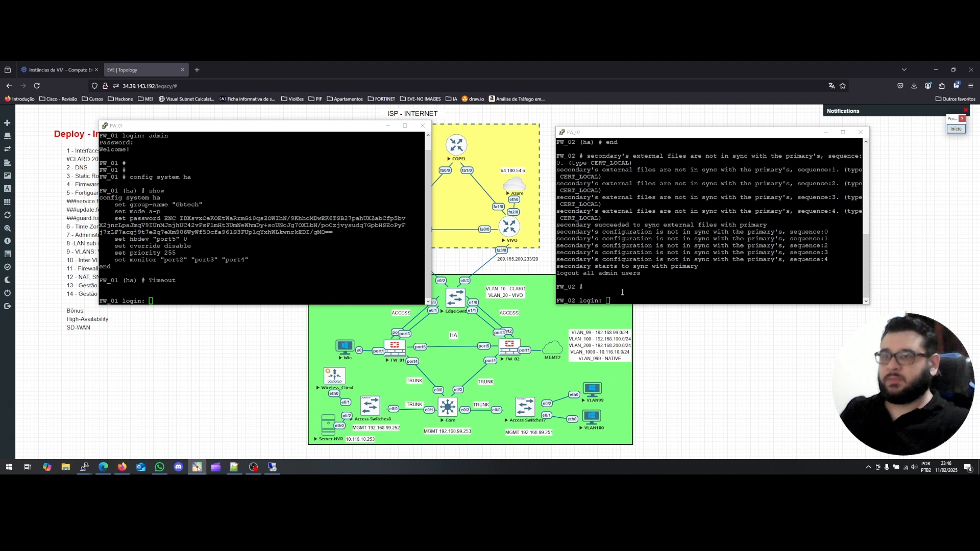
Place the FW_01 and FW_02 consoles side by side and reload the FortiGate HA status page.
{"action": "left_click_drag", "start_coordinate": [648, 136], "coordinate": [633, 135]}
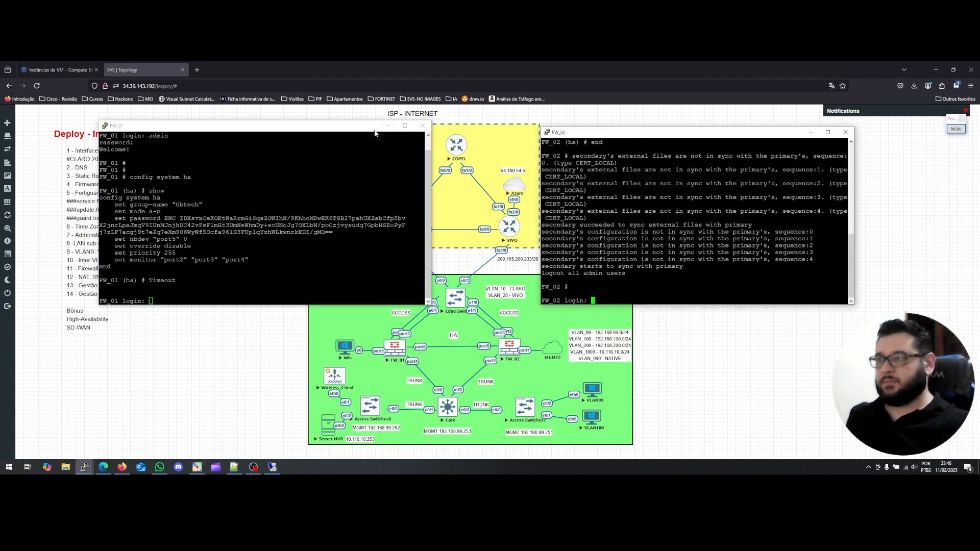
{"action": "left_click_drag", "start_coordinate": [349, 128], "coordinate": [282, 129]}
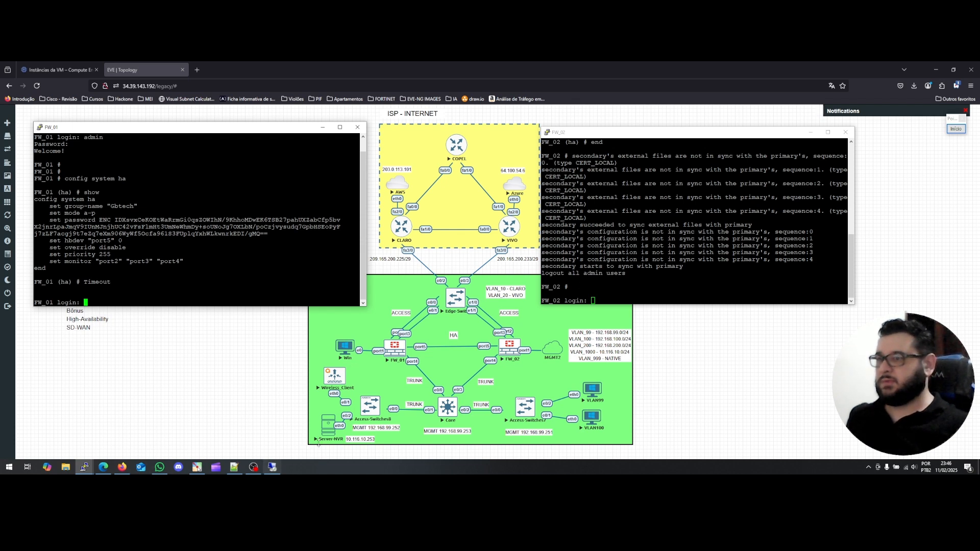
{"action": "left_click", "coordinate": [275, 467]}
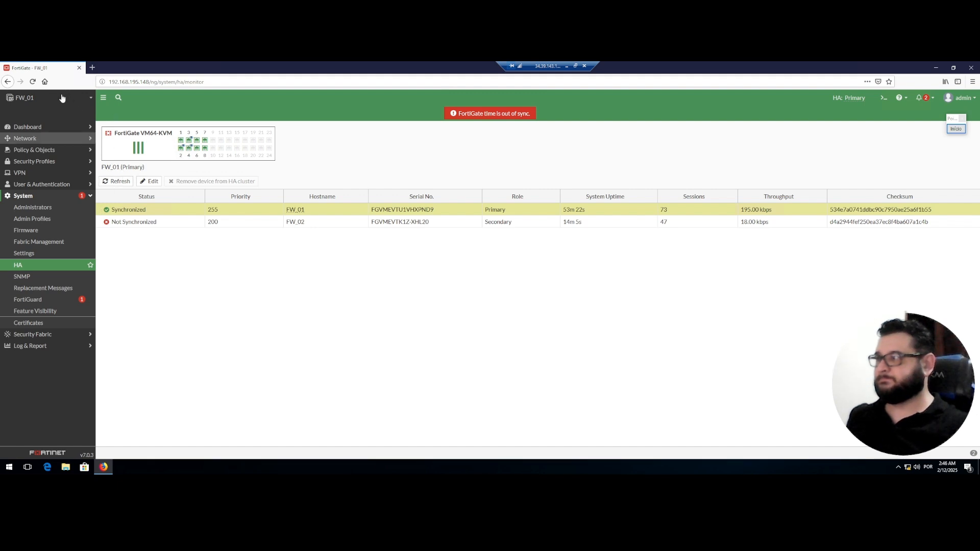
{"action": "left_click", "coordinate": [32, 82]}
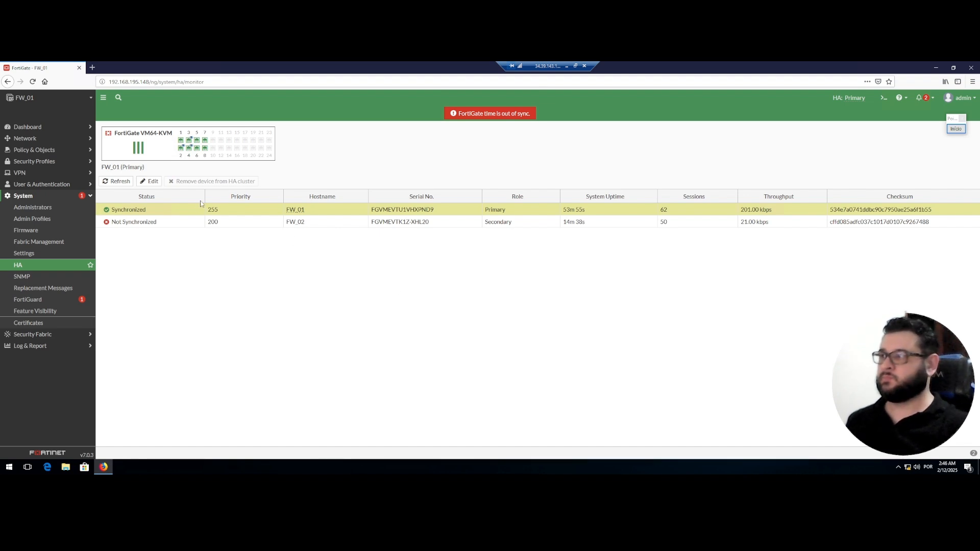
{"action": "left_click", "coordinate": [567, 65]}
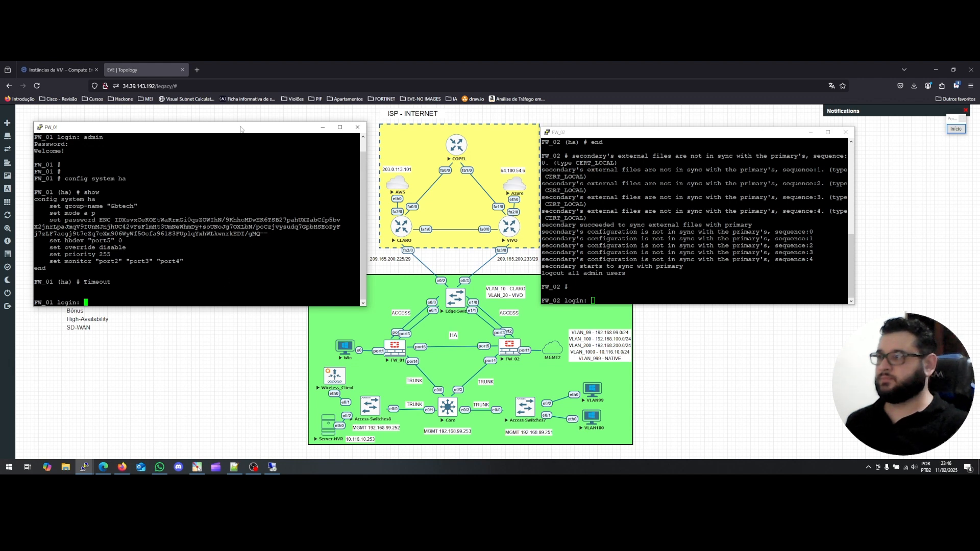
{"action": "left_click_drag", "start_coordinate": [242, 128], "coordinate": [321, 127]}
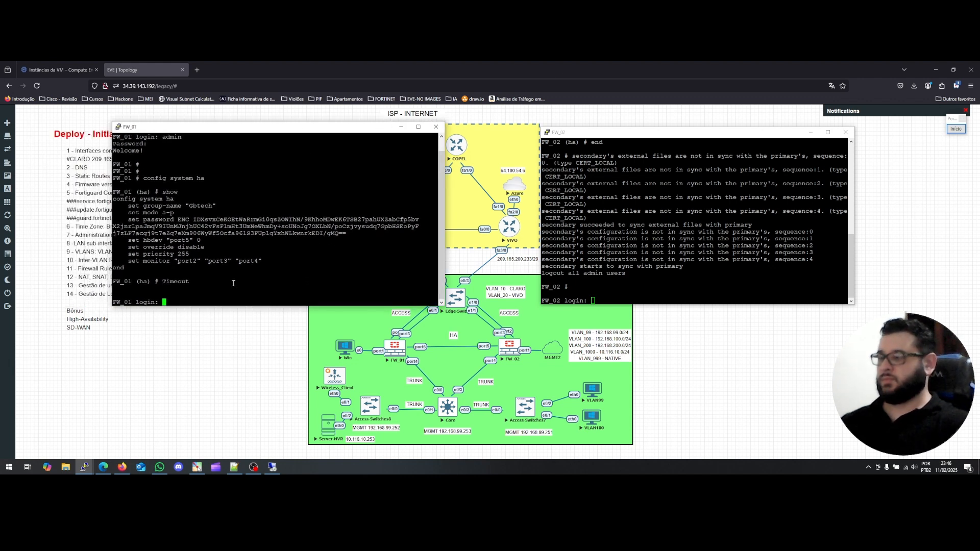
Log in to the FW_01 console as admin.
{"action": "type", "text": "a"}
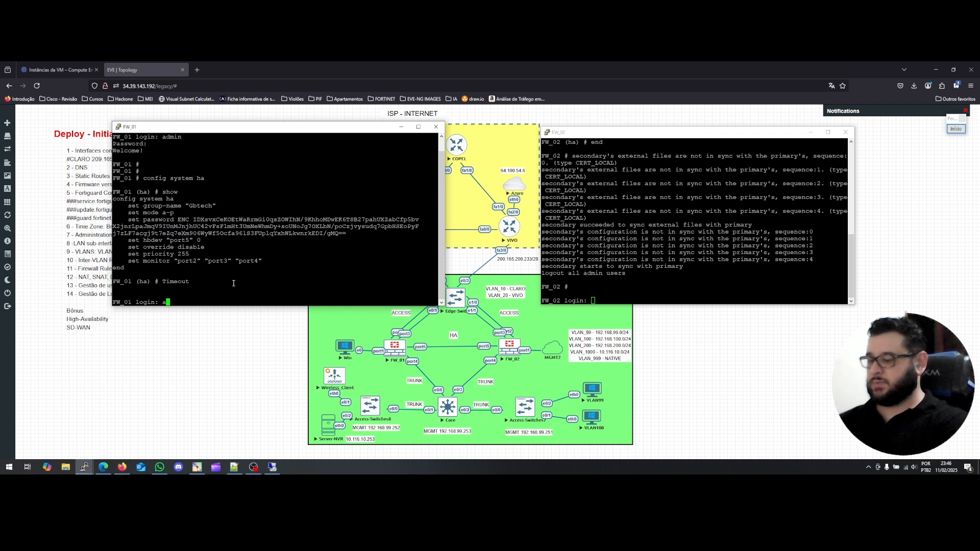
{"action": "type", "text": "dmin"}
{"action": "key", "text": "Return"}
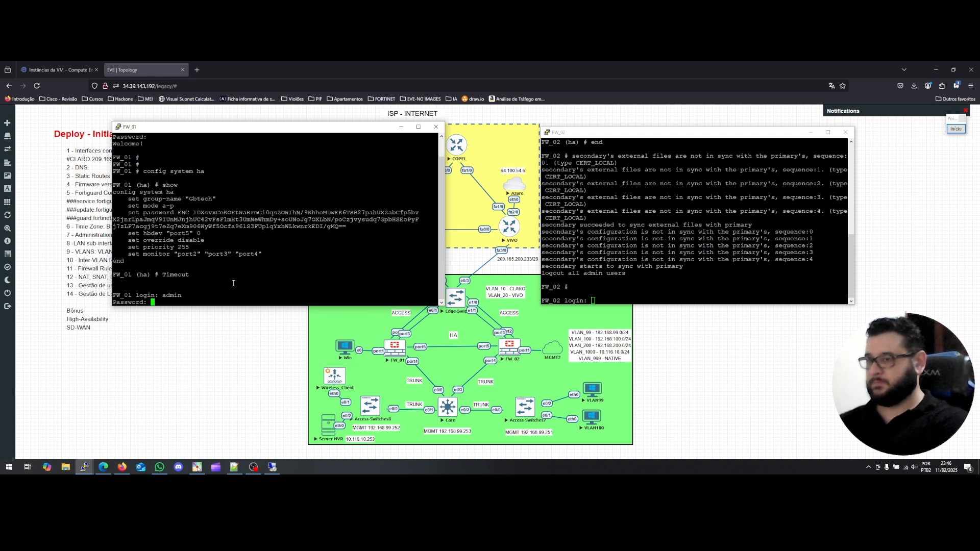
{"action": "key", "text": "Return"}
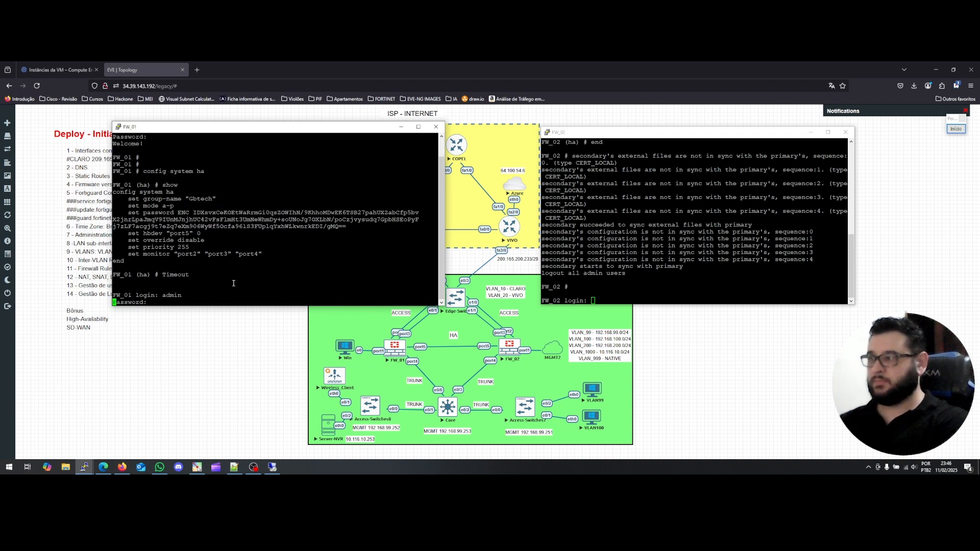
{"action": "key", "text": "Return"}
{"action": "key", "text": "Return"}
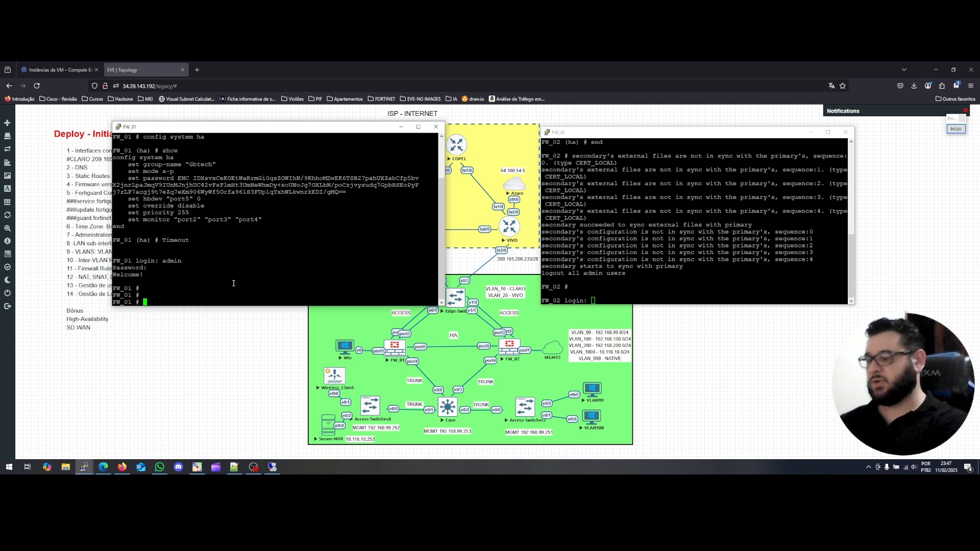
Run 'diagnose sys ha status' on FW_01 and highlight both members' lines in the output.
{"action": "type", "text": "diagnose sys "}
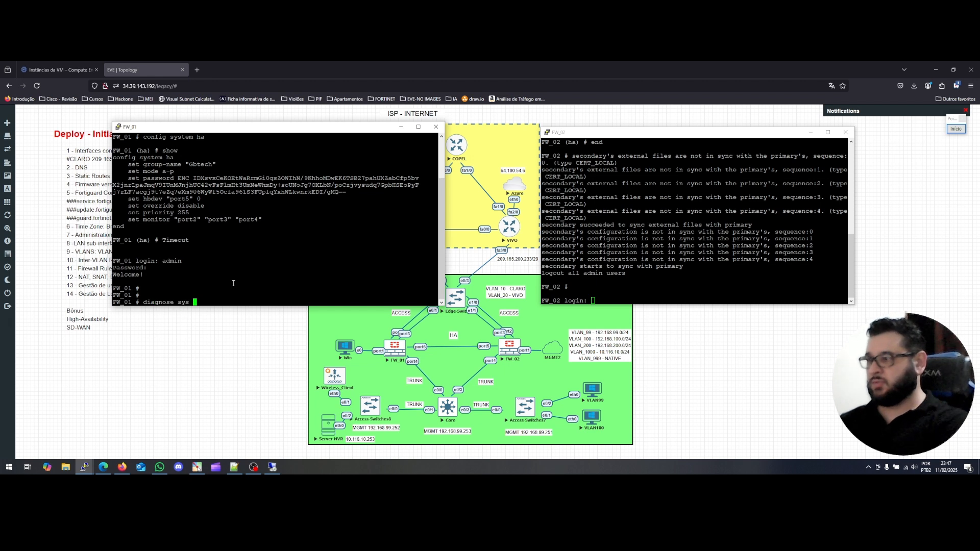
{"action": "type", "text": "ha"}
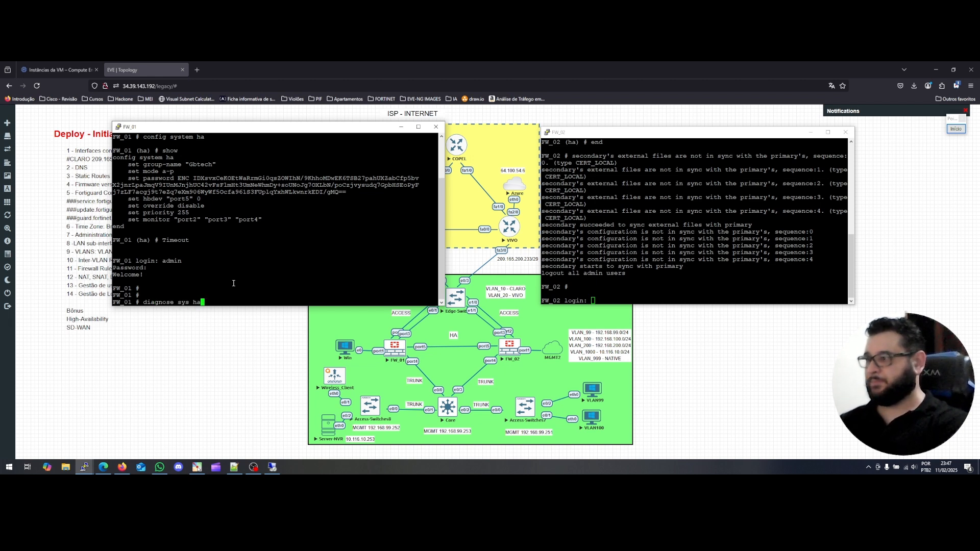
{"action": "key", "text": "Return"}
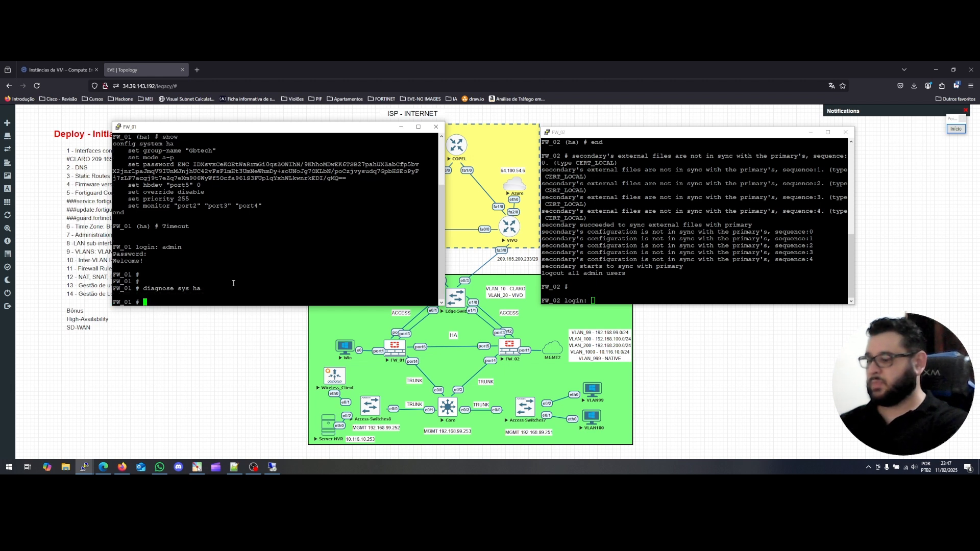
{"action": "key", "text": "Up"}
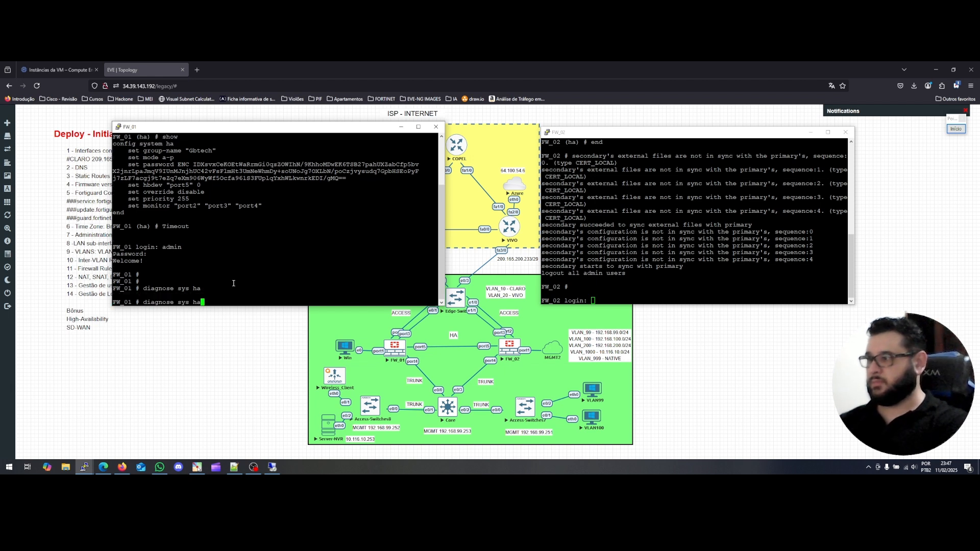
{"action": "type", "text": "?"}
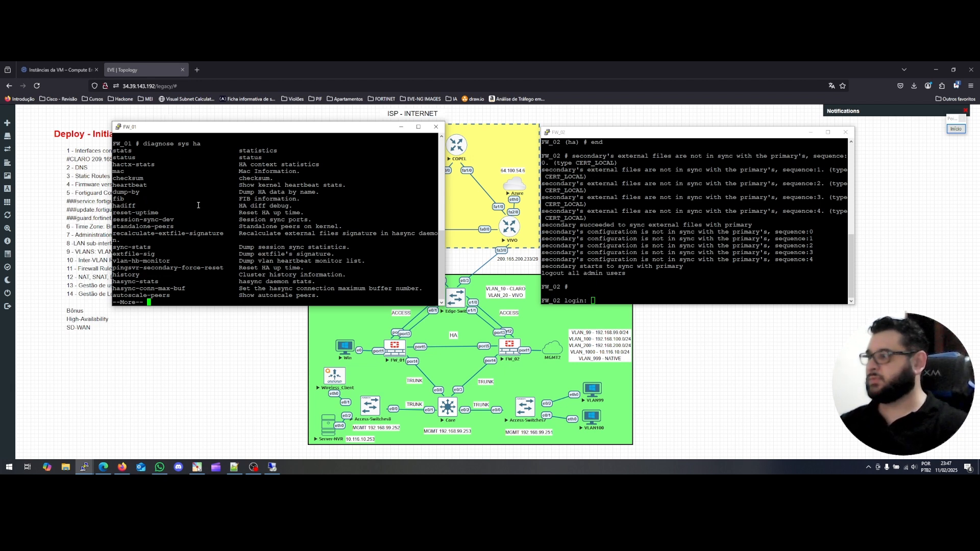
{"action": "key", "text": "space"}
{"action": "type", "text": "sta"}
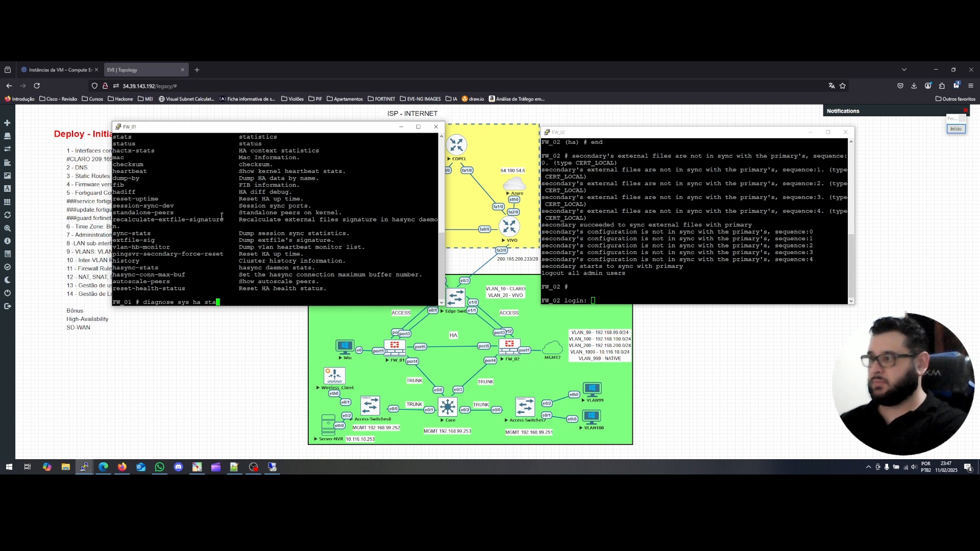
{"action": "type", "text": "ts"}
{"action": "key", "text": "BackSpace"}
{"action": "key", "text": "BackSpace"}
{"action": "key", "text": "BackSpace"}
{"action": "key", "text": "BackSpace"}
{"action": "key", "text": "BackSpace"}
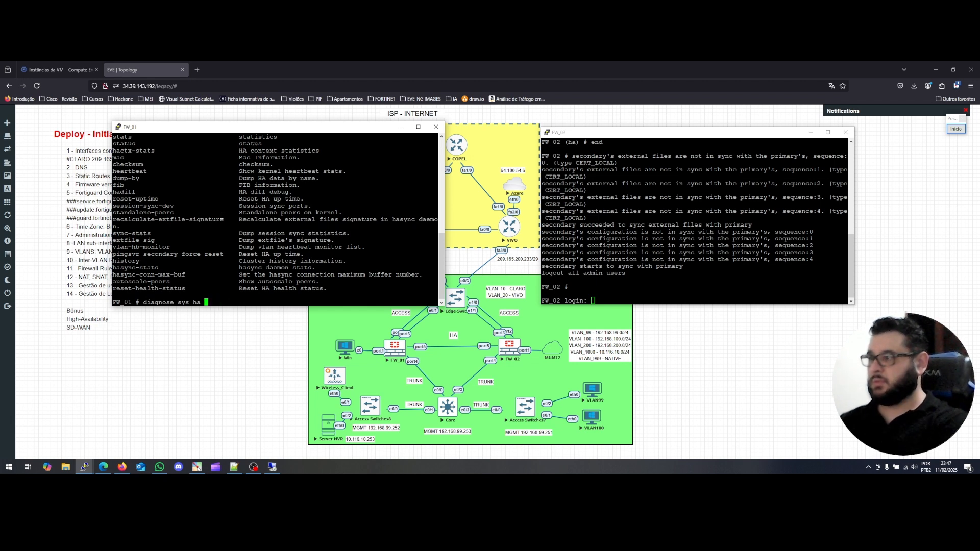
{"action": "type", "text": "s"}
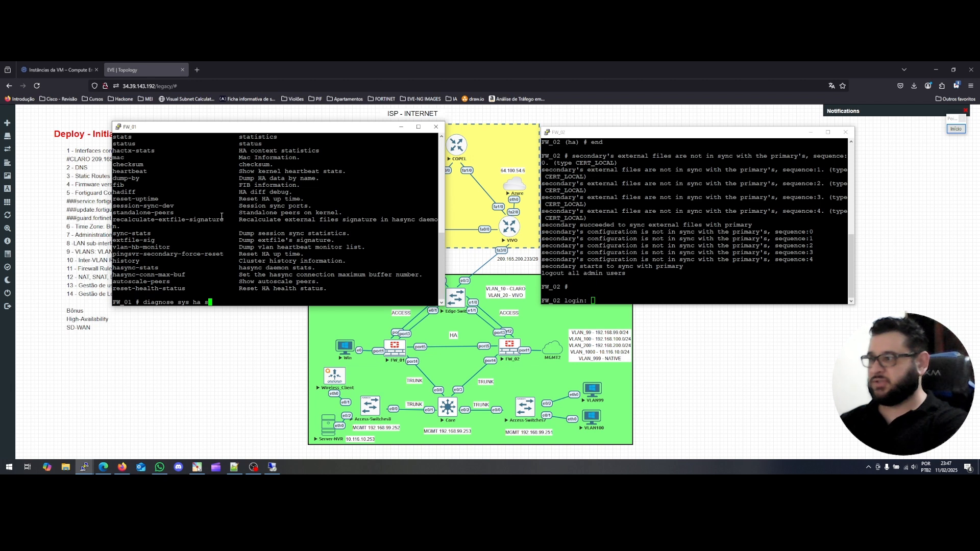
{"action": "type", "text": "tatus"}
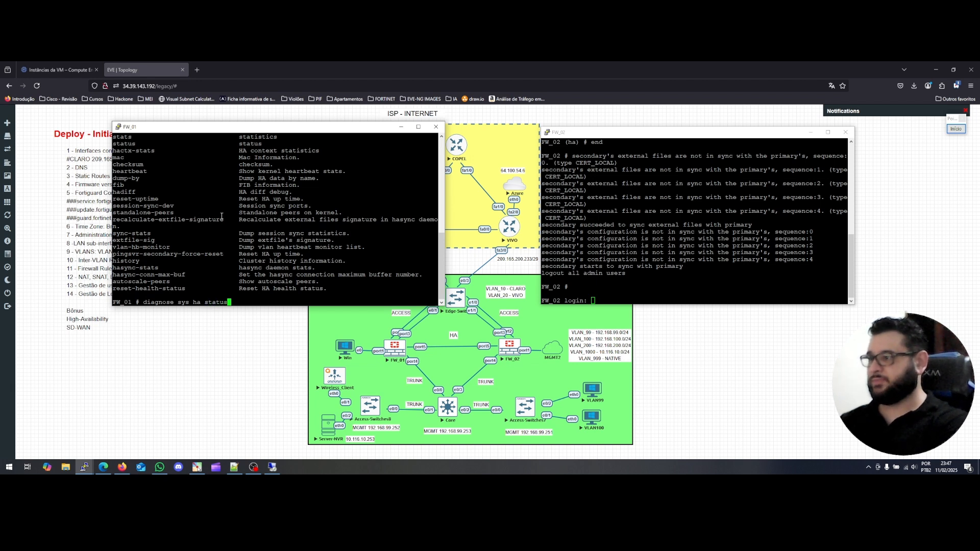
{"action": "key", "text": "Return"}
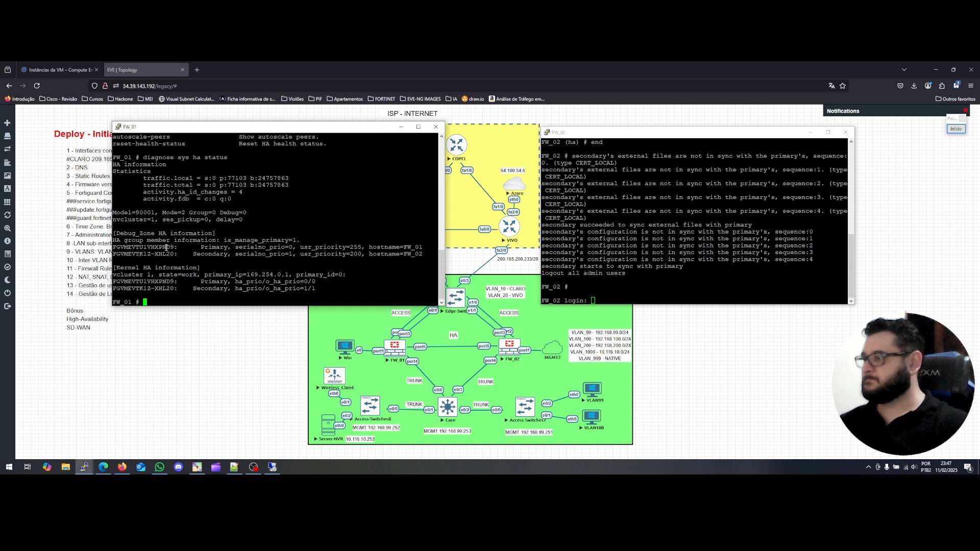
{"action": "left_click_drag", "start_coordinate": [124, 248], "coordinate": [413, 246]}
{"action": "left_click_drag", "start_coordinate": [413, 250], "coordinate": [413, 255]}
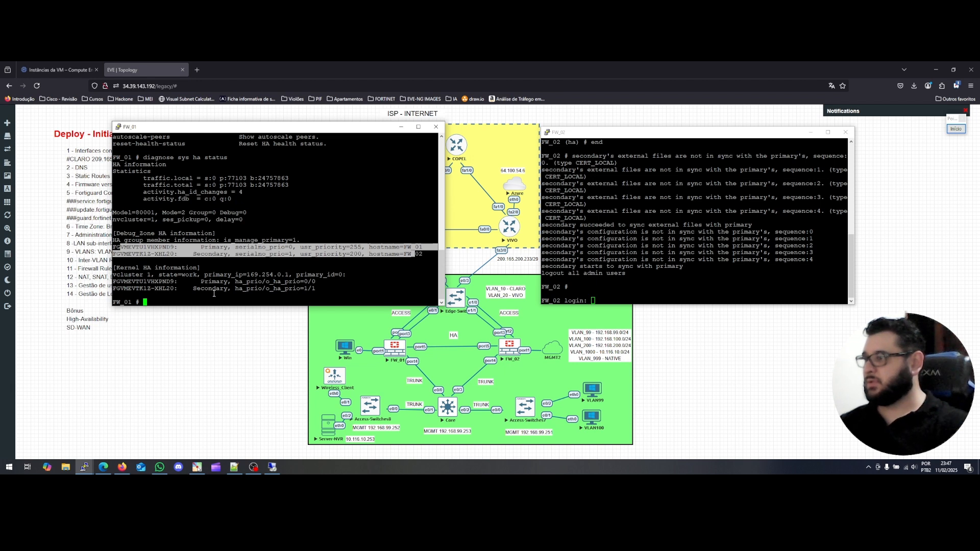
{"action": "left_click", "coordinate": [183, 304]}
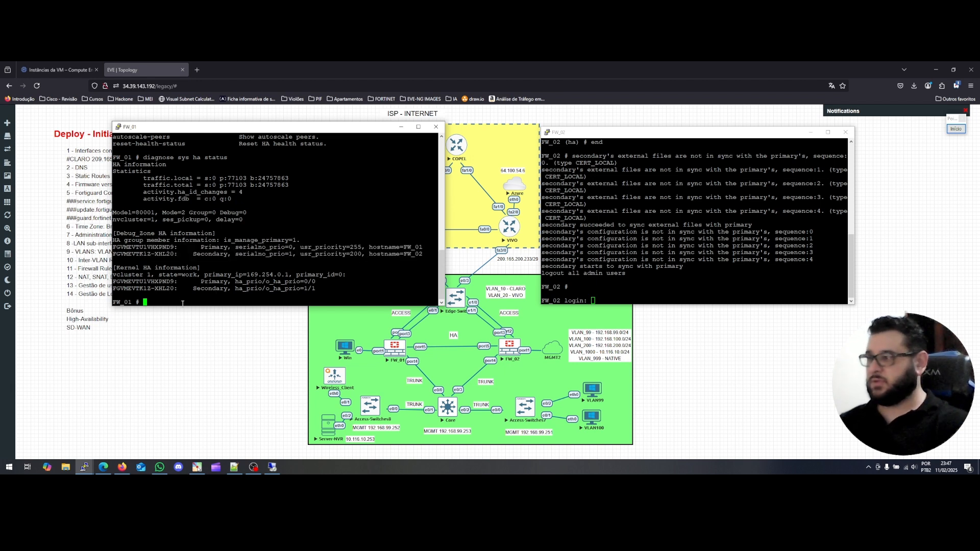
Run 'diagnose sys ha checksum', then 'diagnose sys ha checksum cluster' to compare both members.
{"action": "key", "text": "Up"}
{"action": "key", "text": "BackSpace"}
{"action": "key", "text": "BackSpace"}
{"action": "key", "text": "BackSpace"}
{"action": "key", "text": "BackSpace"}
{"action": "key", "text": "BackSpace"}
{"action": "key", "text": "BackSpace"}
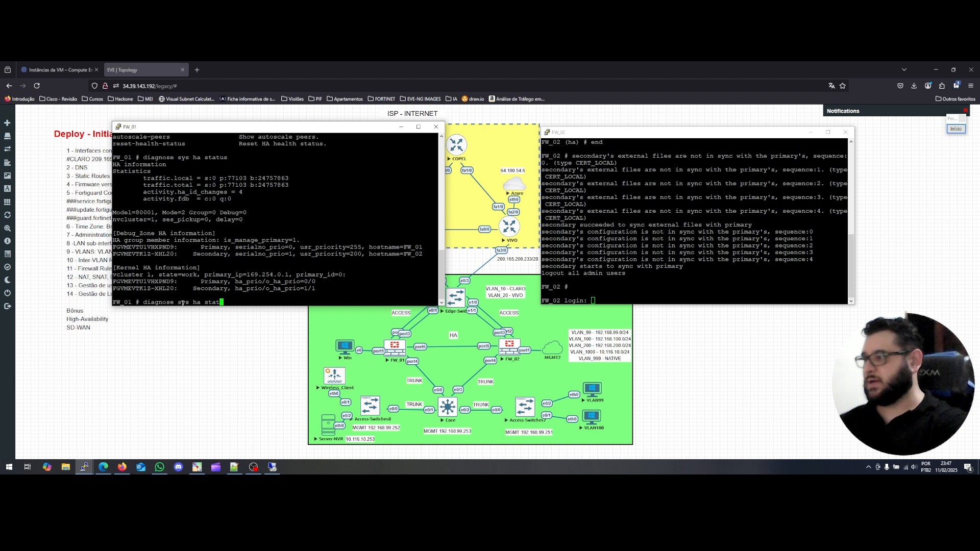
{"action": "type", "text": "checksum"}
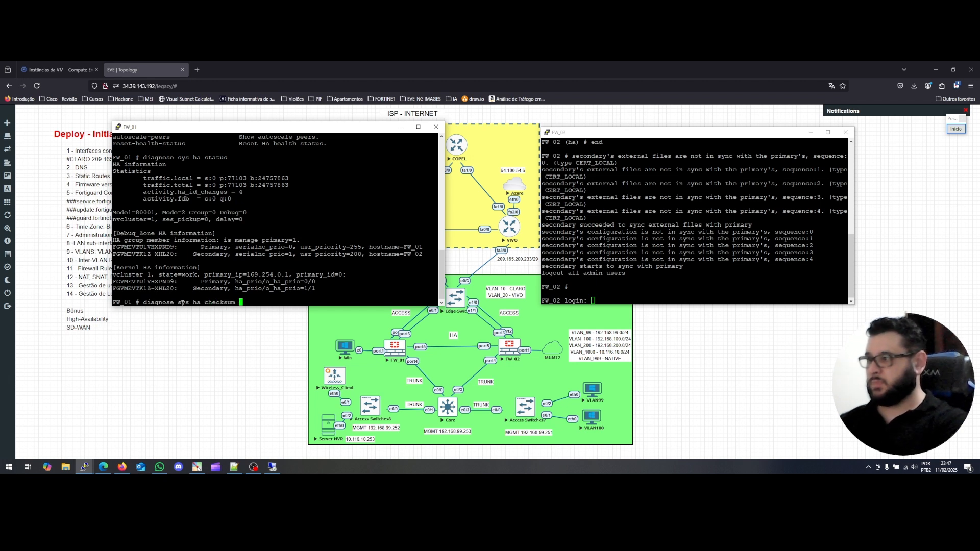
{"action": "key", "text": "Return"}
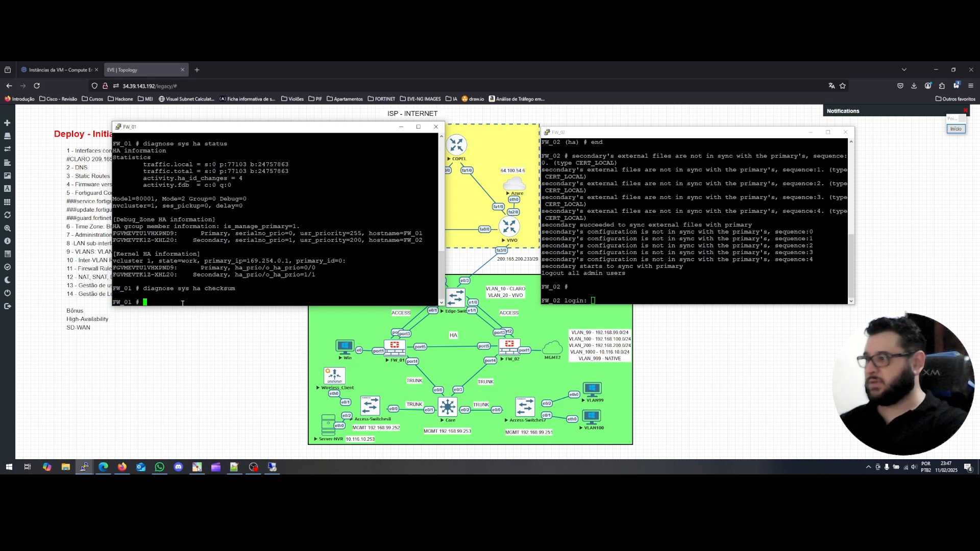
{"action": "key", "text": "Up"}
{"action": "key", "text": "question"}
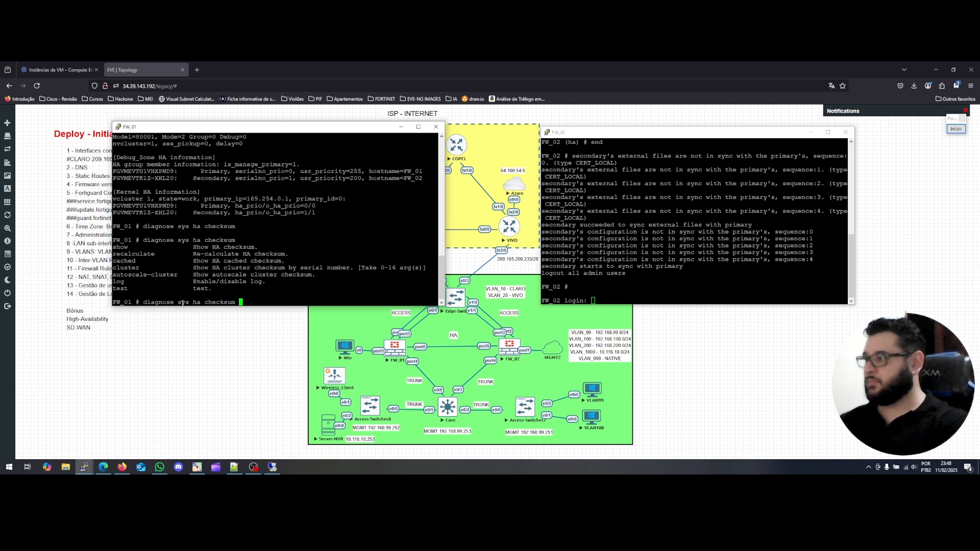
{"action": "type", "text": "cluster"}
{"action": "key", "text": "Return"}
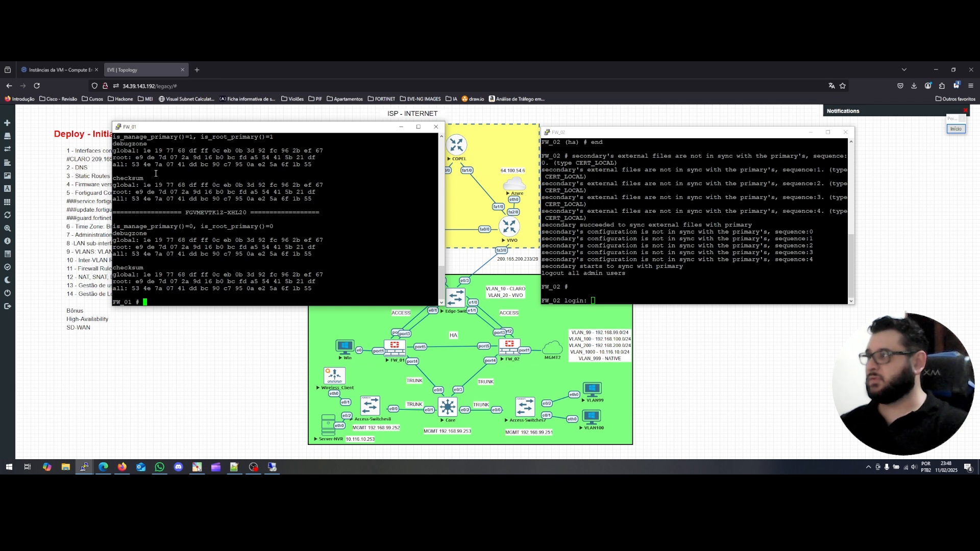
{"action": "left_click", "coordinate": [272, 467]}
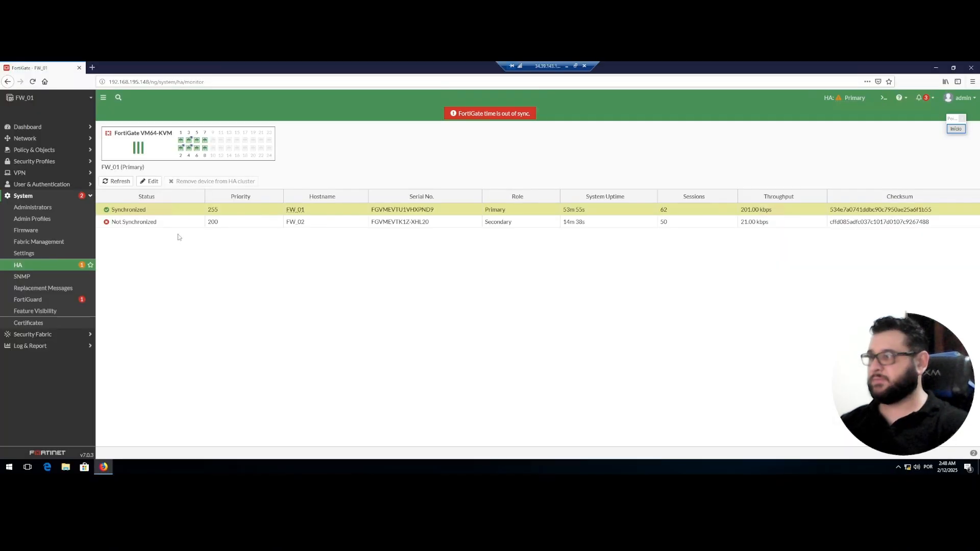
Reload the HA monitor showing FW_01 and FW_02 Synchronized, then highlight the console checksum line.
{"action": "left_click", "coordinate": [33, 82]}
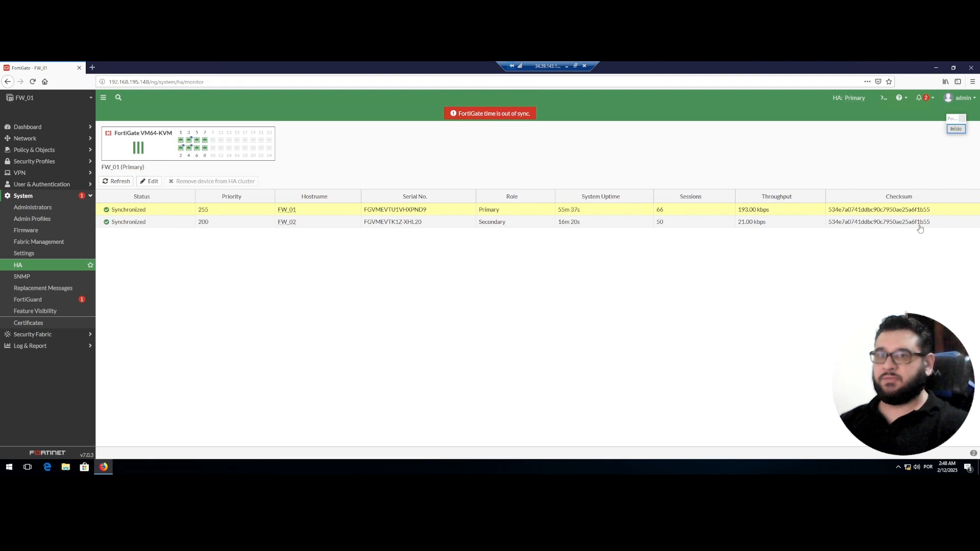
{"action": "left_click", "coordinate": [567, 66]}
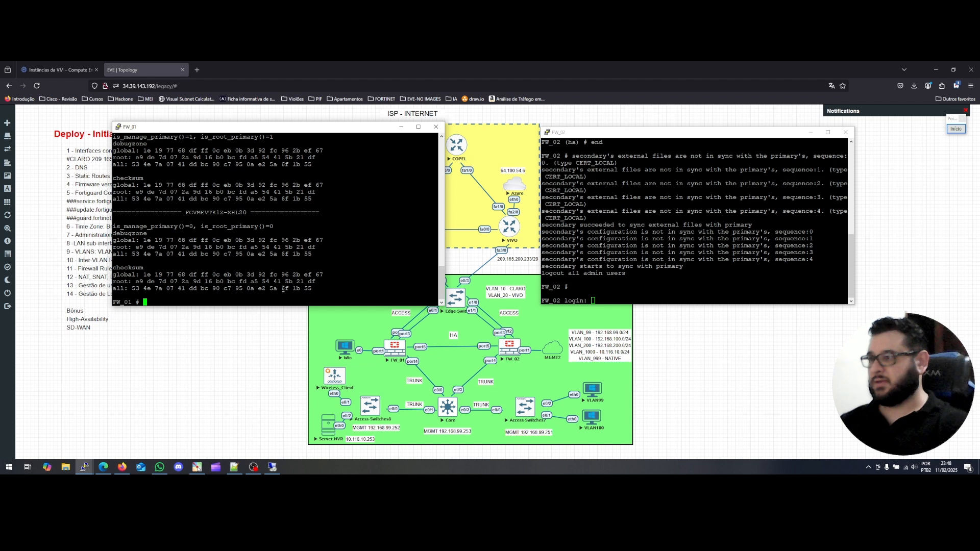
{"action": "left_click_drag", "start_coordinate": [283, 289], "coordinate": [312, 289]}
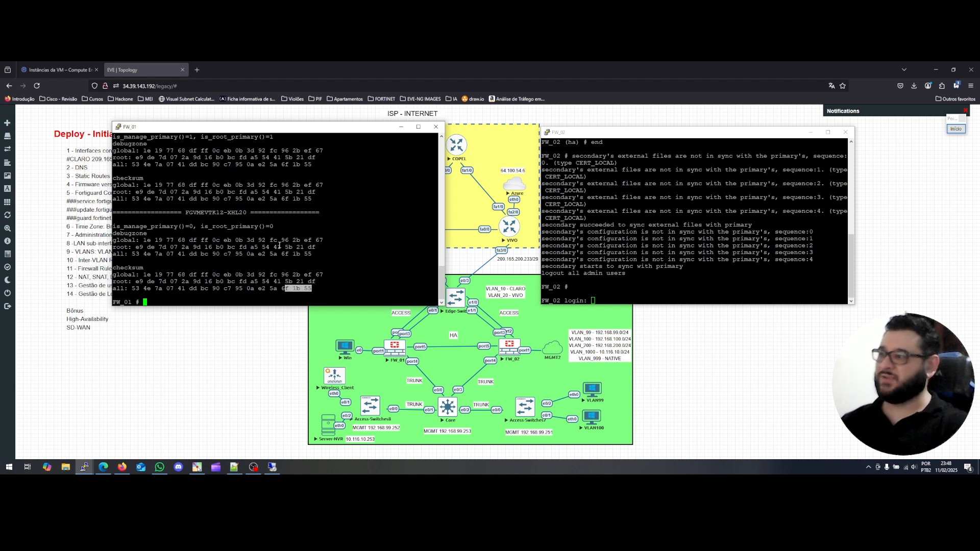
Compare the highlighted FW_01 console checksums against the web HA monitor's identical checksums.
{"action": "left_click_drag", "start_coordinate": [286, 290], "coordinate": [286, 296]}
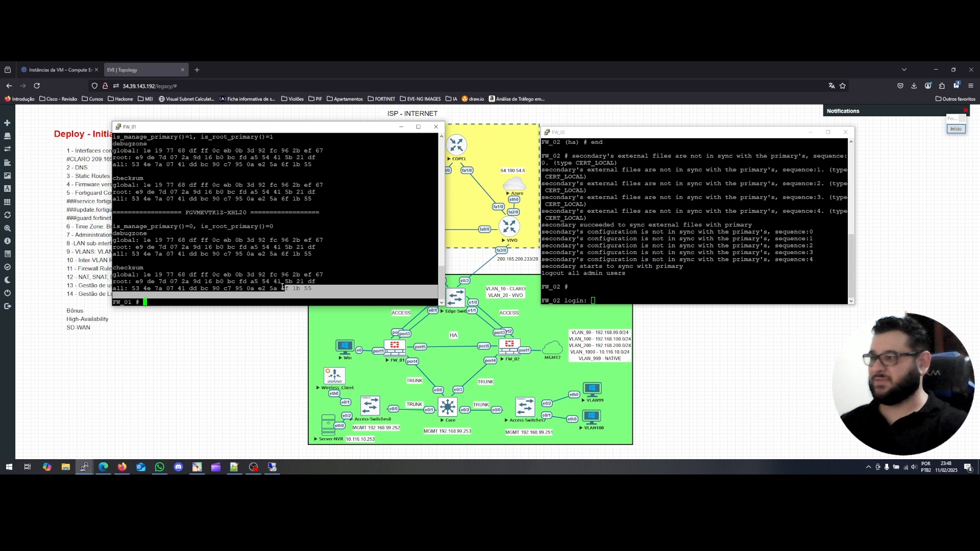
{"action": "left_click", "coordinate": [274, 468]}
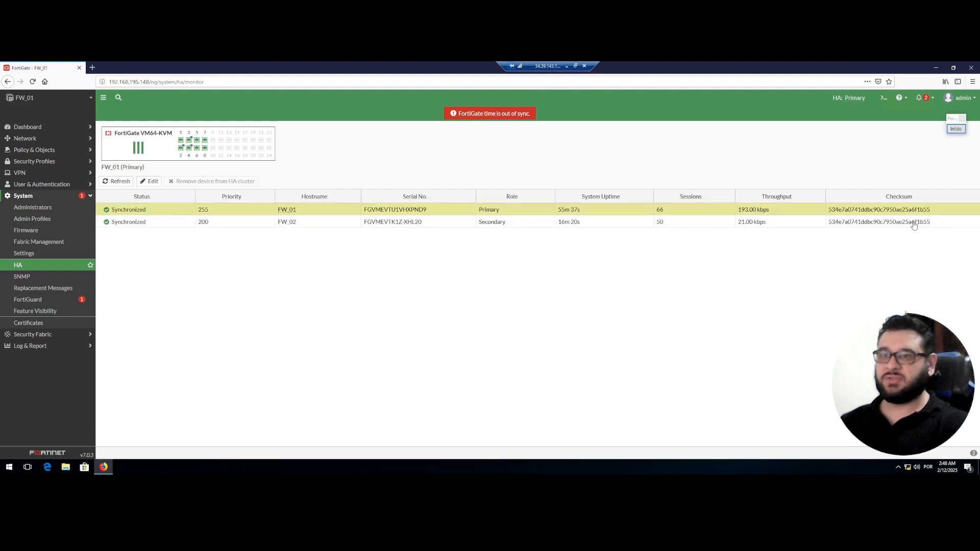
{"action": "left_click", "coordinate": [567, 68]}
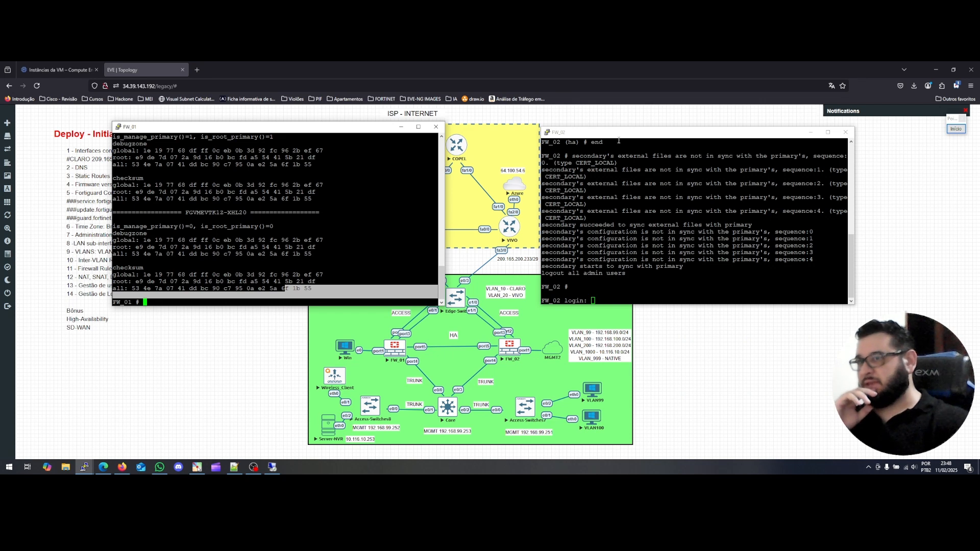
{"action": "left_click_drag", "start_coordinate": [618, 135], "coordinate": [591, 134]}
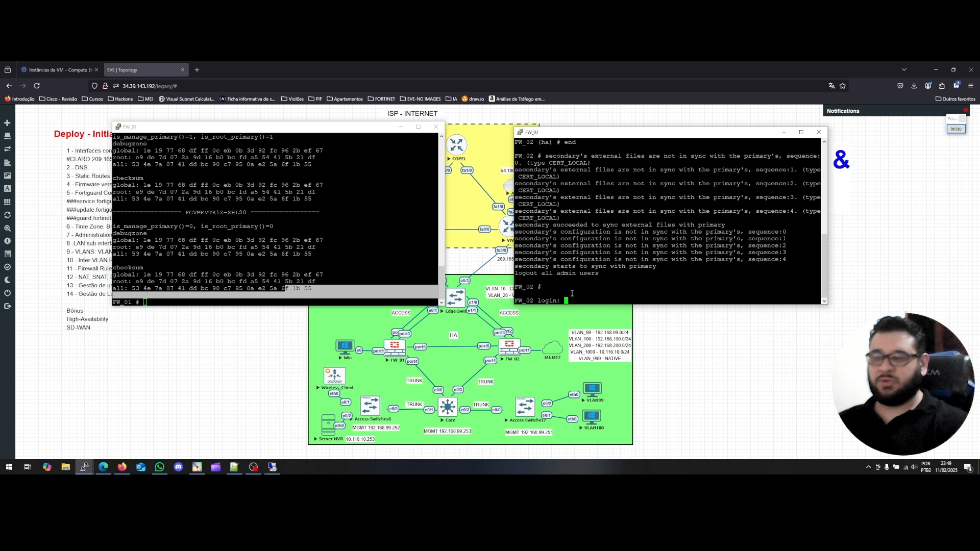
{"action": "left_click", "coordinate": [198, 305]}
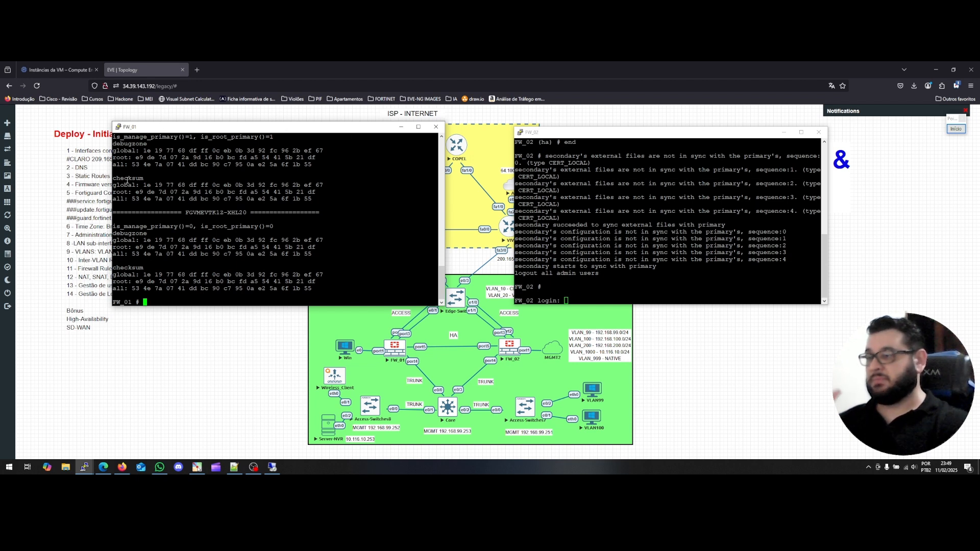
{"action": "left_click", "coordinate": [267, 467]}
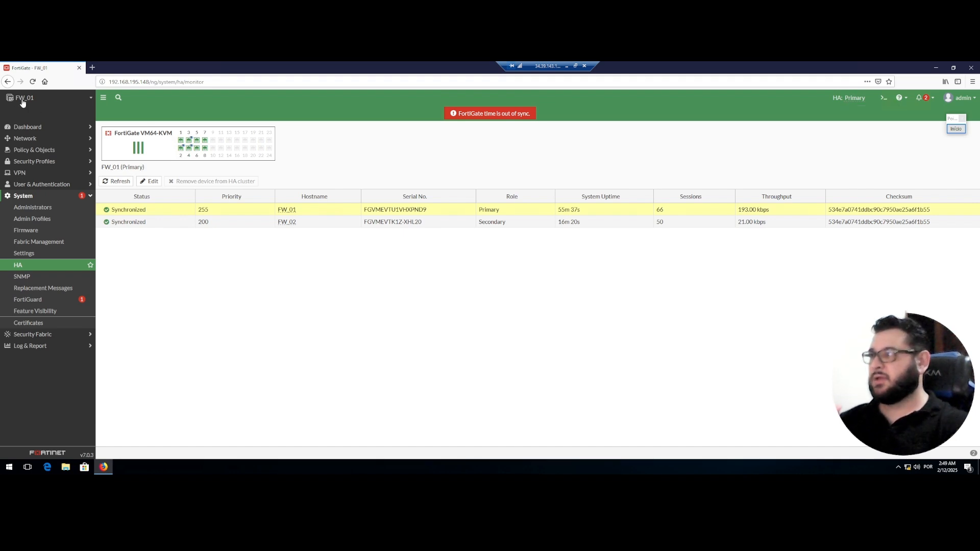
Open FW_01's web CLI console and list manageable peers with 'execute ha manage ?'.
{"action": "left_click", "coordinate": [884, 98]}
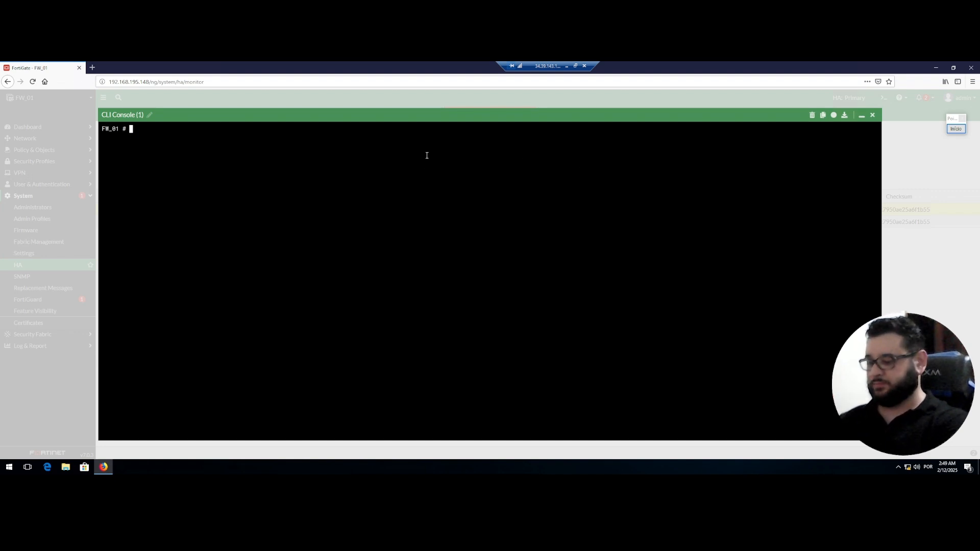
{"action": "type", "text": "e"}
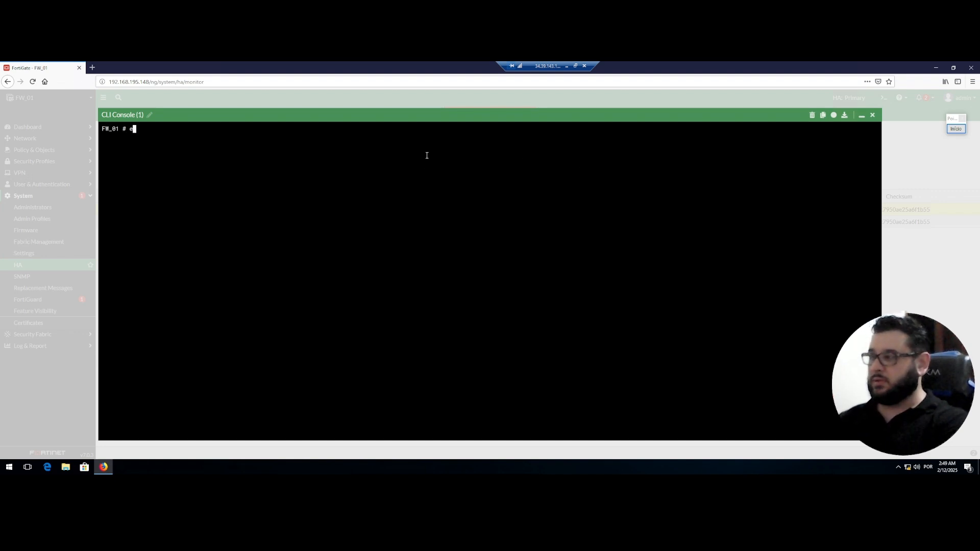
{"action": "type", "text": "xecute ma"}
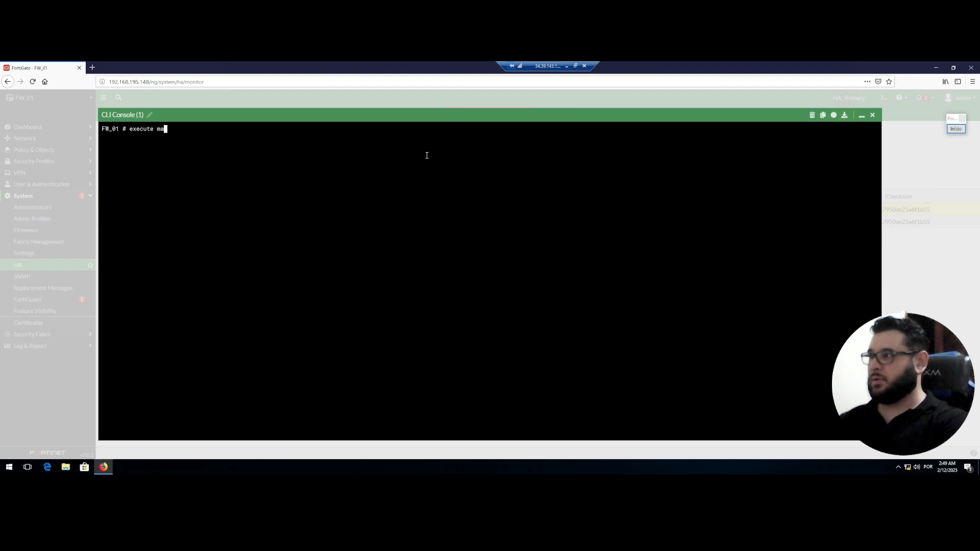
{"action": "key", "text": "BackSpace"}
{"action": "key", "text": "BackSpace"}
{"action": "type", "text": "ha ma"}
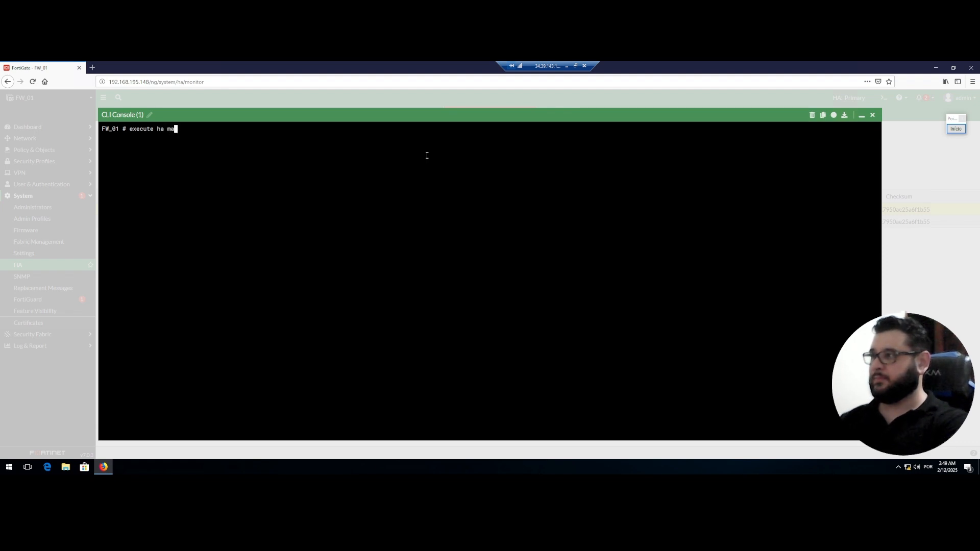
{"action": "key", "text": "Tab"}
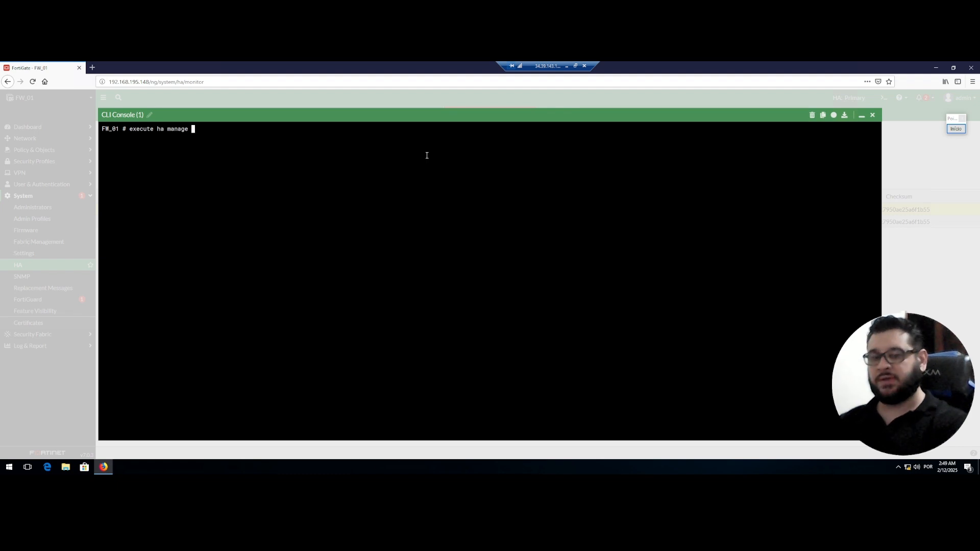
{"action": "key", "text": "question"}
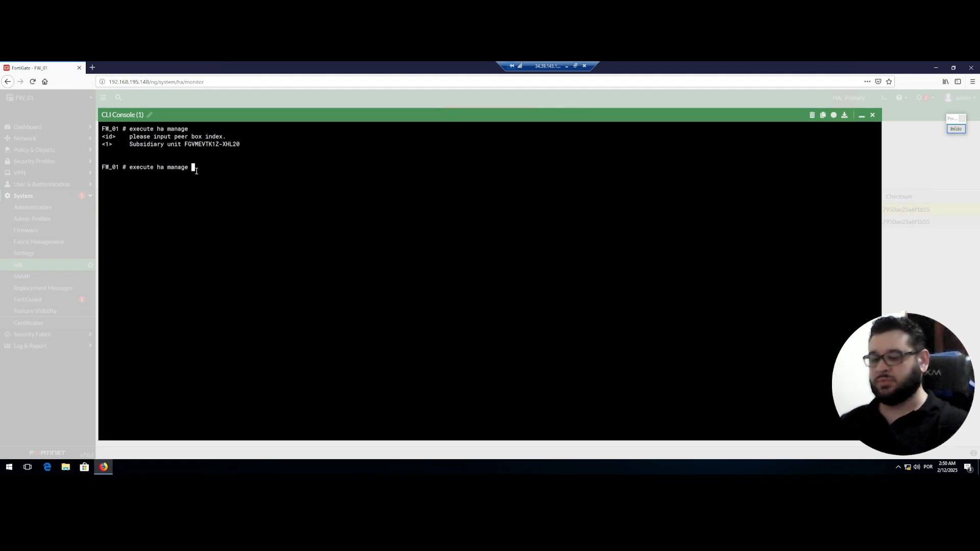
Connect to FW_02 with 'execute ha manage 1 admin' and log in with the admin password.
{"action": "type", "text": "1"}
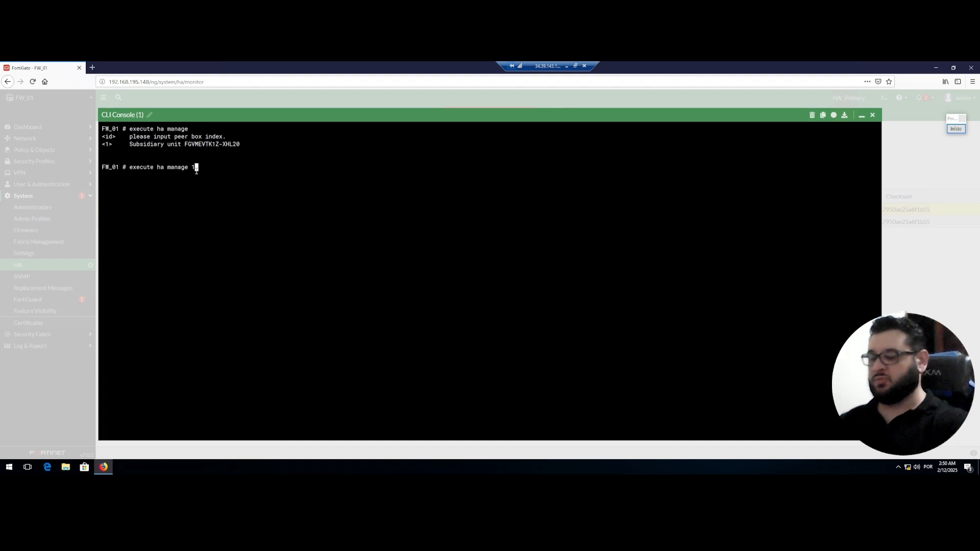
{"action": "type", "text": " ?"}
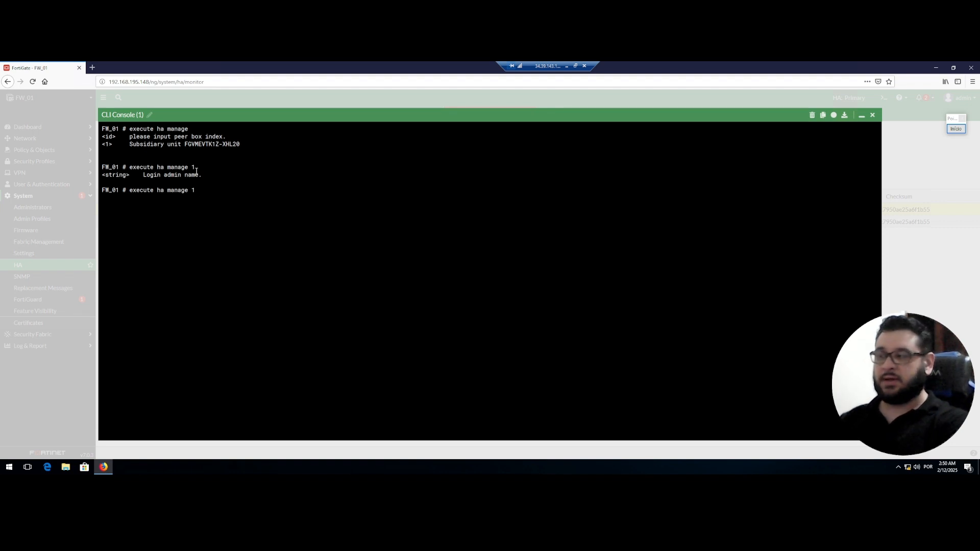
{"action": "type", "text": "admin"}
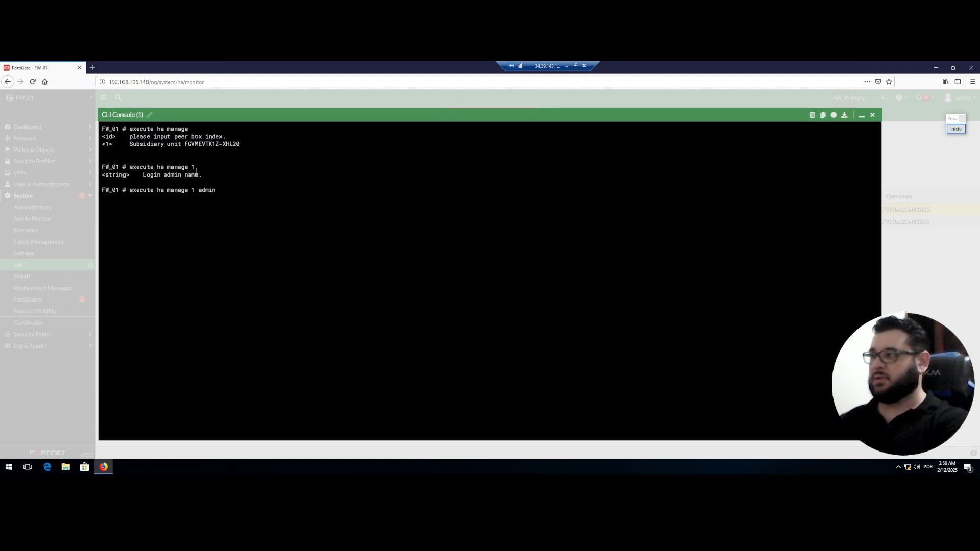
{"action": "key", "text": "Return"}
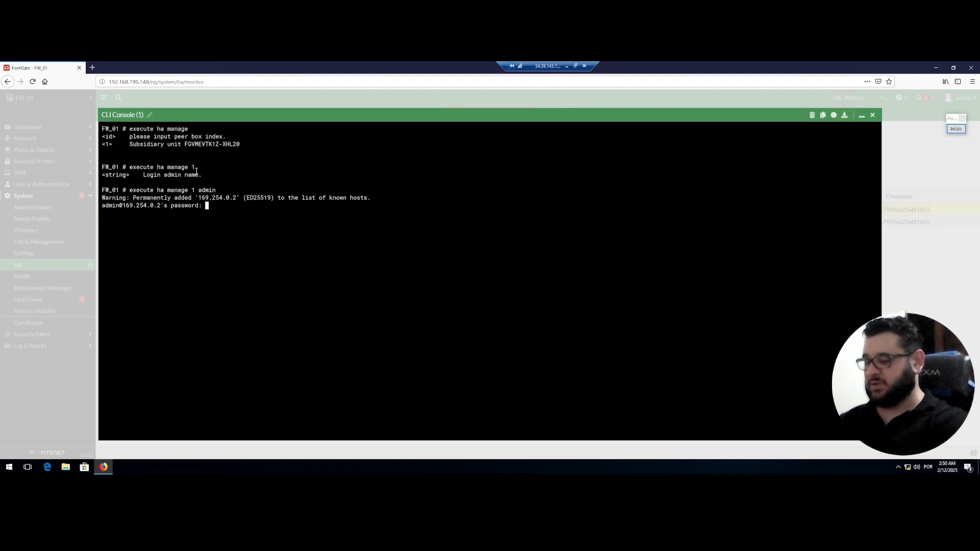
{"action": "key", "text": "Return"}
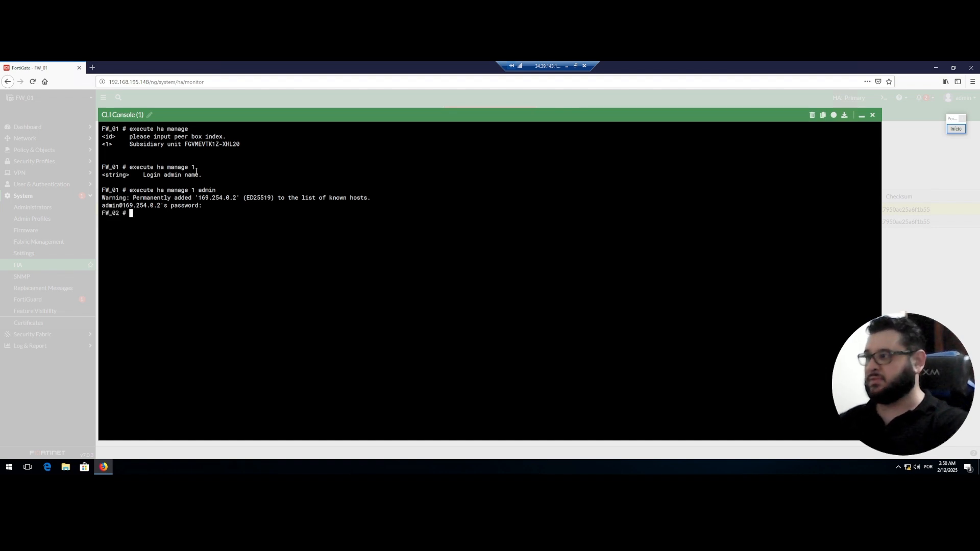
{"action": "key", "text": "Return"}
{"action": "key", "text": "Return"}
{"action": "key", "text": "Return"}
{"action": "key", "text": "Return"}
{"action": "key", "text": "Return"}
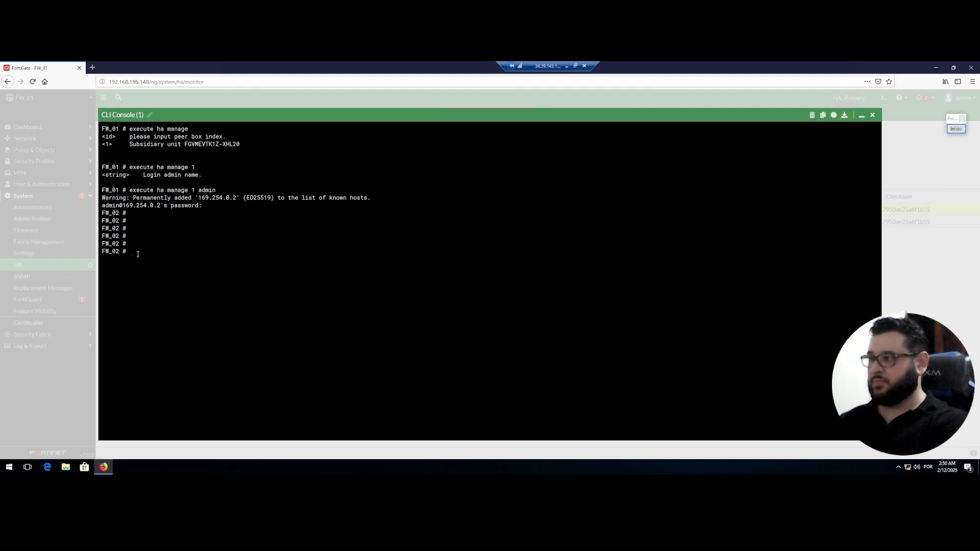
Run 'diagnose sys ha checksum cluster' on FW_02 to compare both members' checksums, then exit back to FW_01.
{"action": "type", "text": "d"}
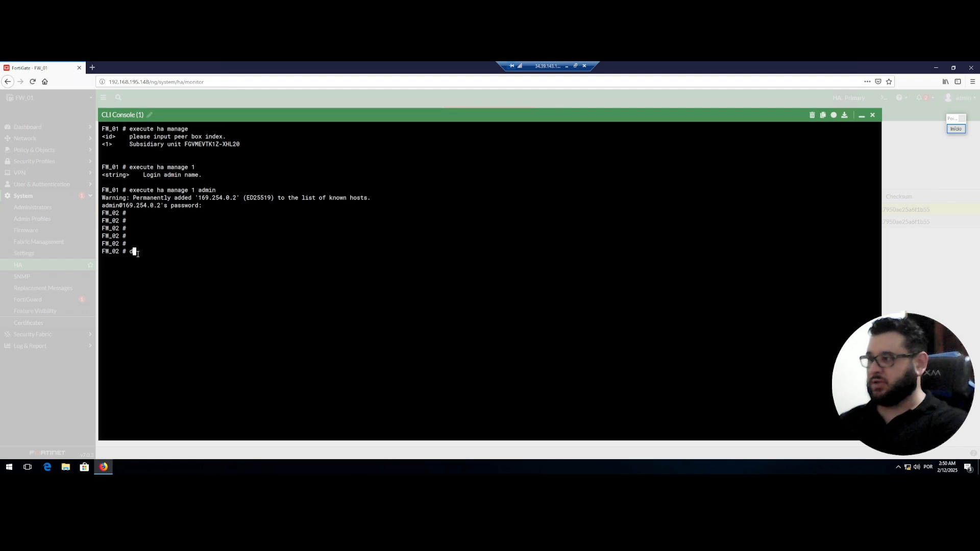
{"action": "type", "text": "iagnose "}
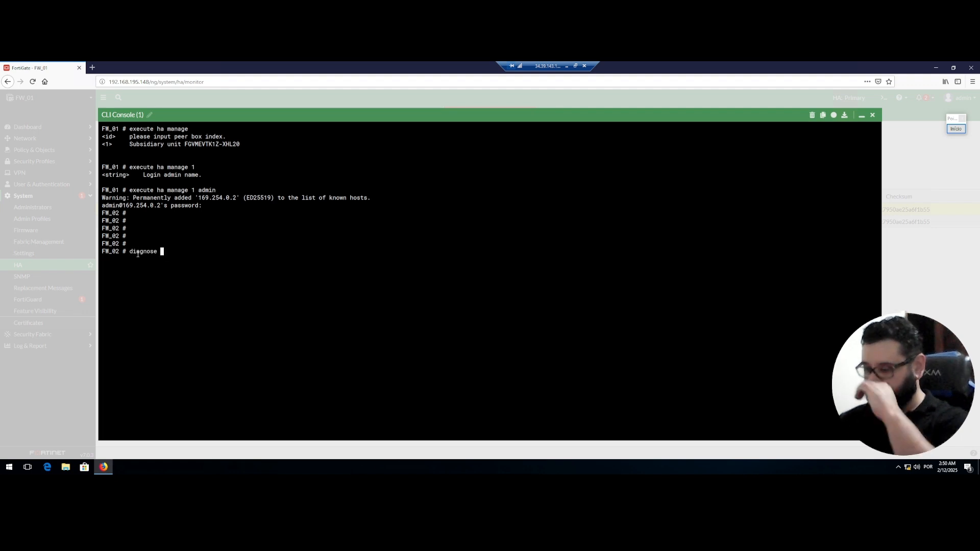
{"action": "type", "text": "sys "}
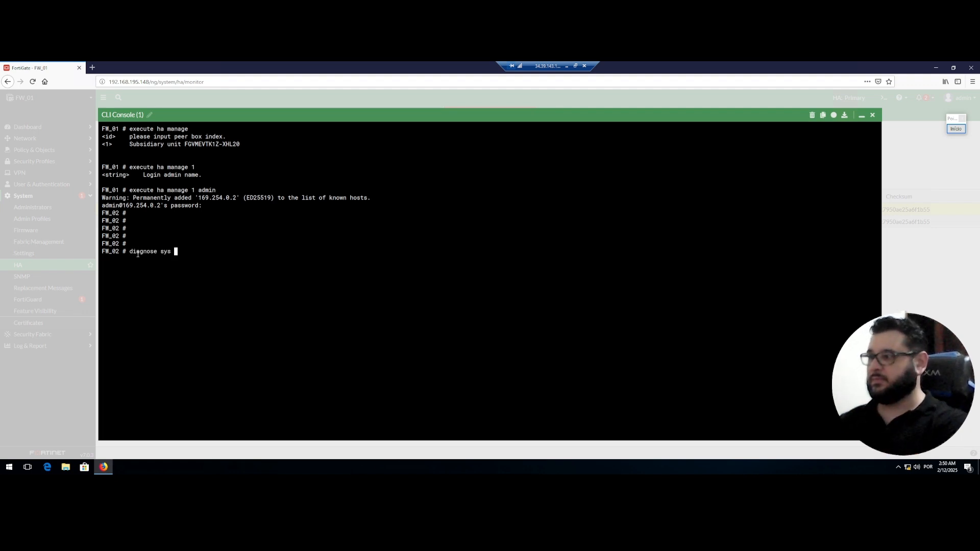
{"action": "type", "text": "ha"}
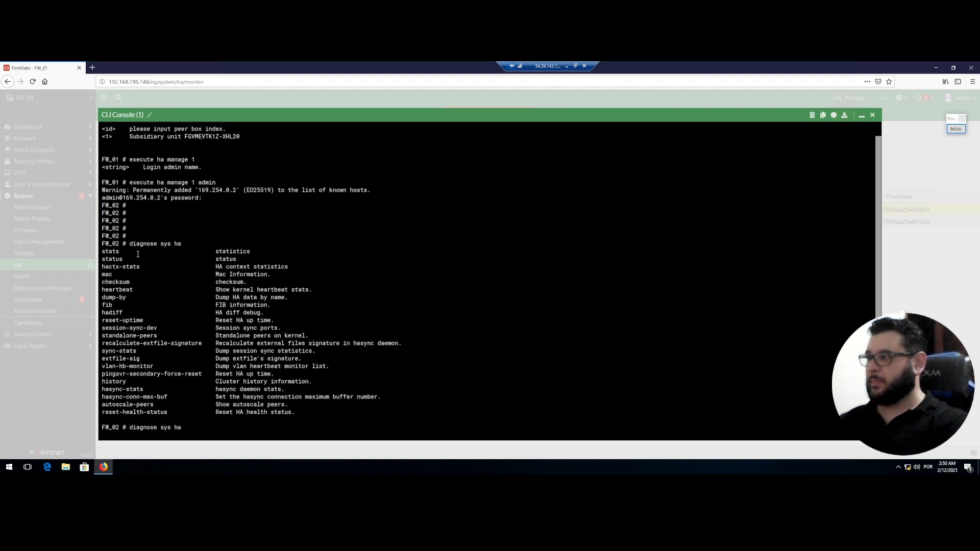
{"action": "type", "text": " ?checksum"}
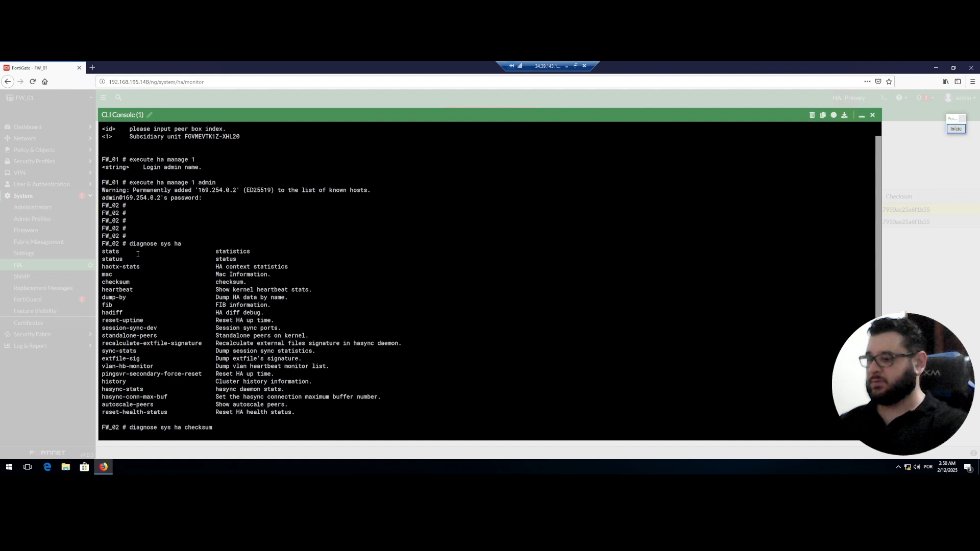
{"action": "type", "text": " status"}
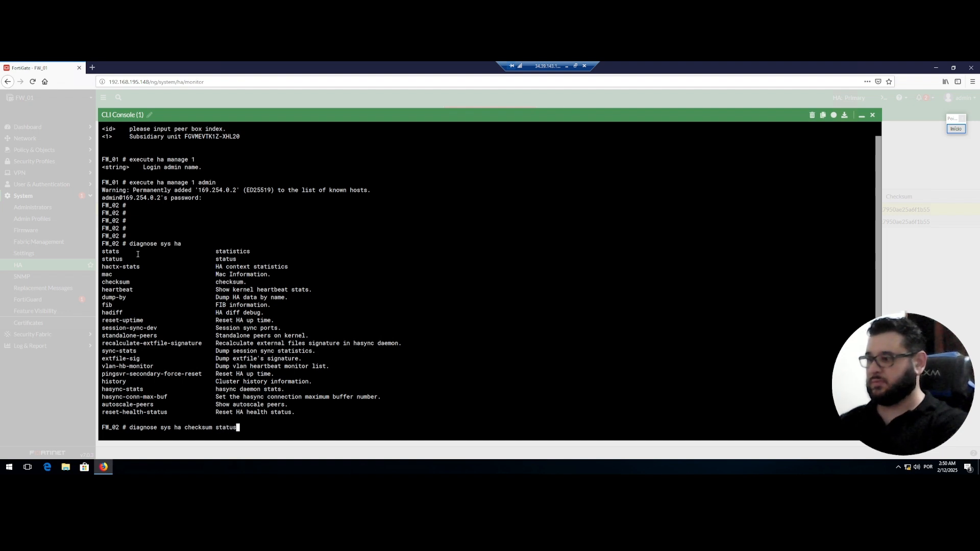
{"action": "key", "text": "Return"}
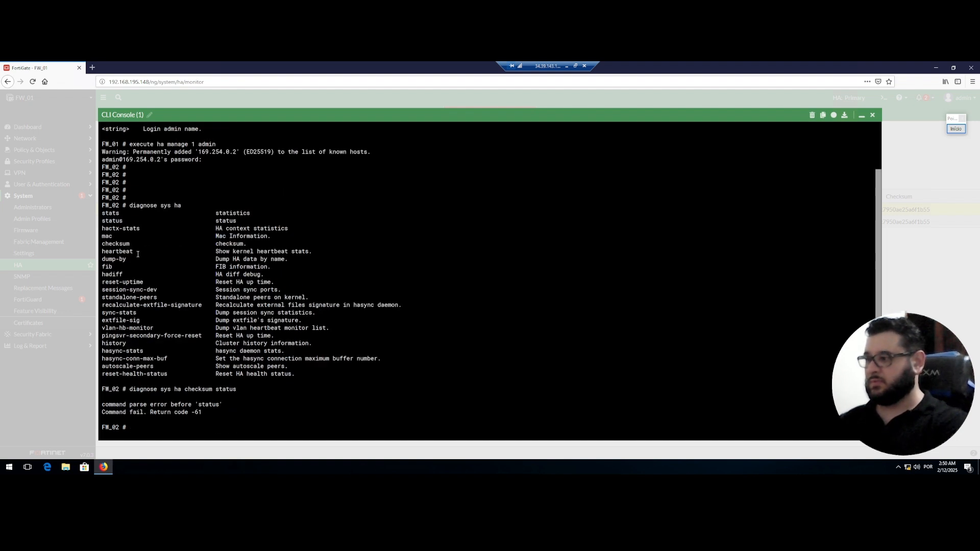
{"action": "key", "text": "Up"}
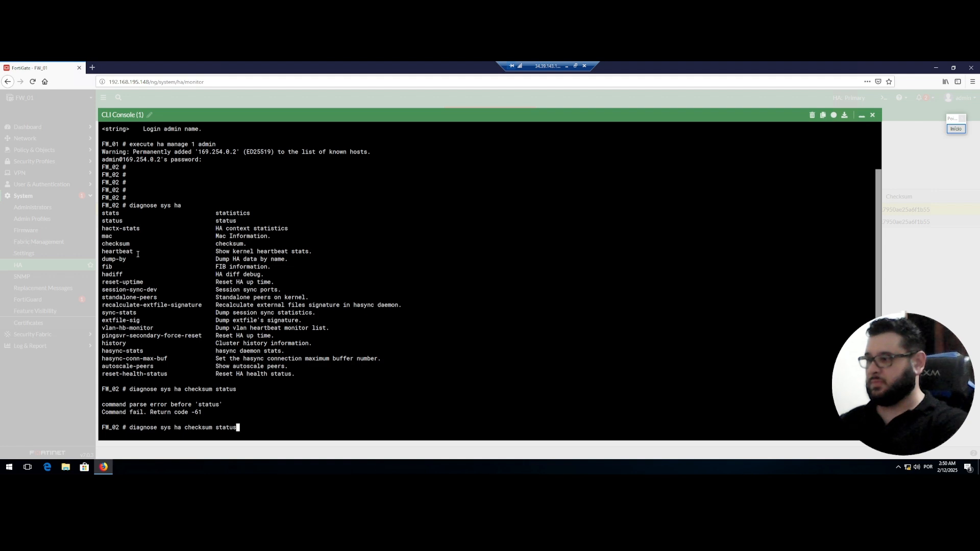
{"action": "key", "text": "BackSpace"}
{"action": "key", "text": "BackSpace"}
{"action": "key", "text": "BackSpace"}
{"action": "key", "text": "BackSpace"}
{"action": "key", "text": "BackSpace"}
{"action": "key", "text": "BackSpace"}
{"action": "key", "text": "question"}
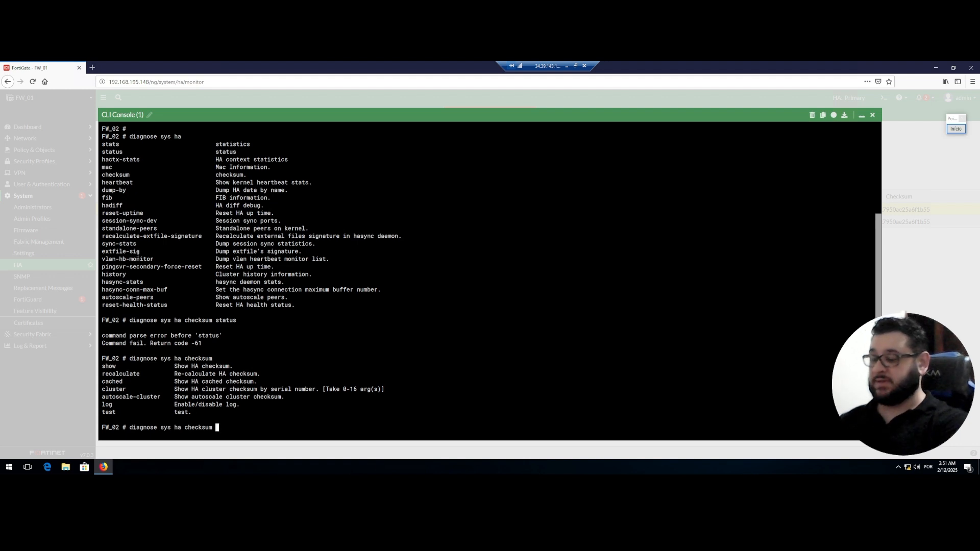
{"action": "type", "text": "cluster"}
{"action": "key", "text": "Return"}
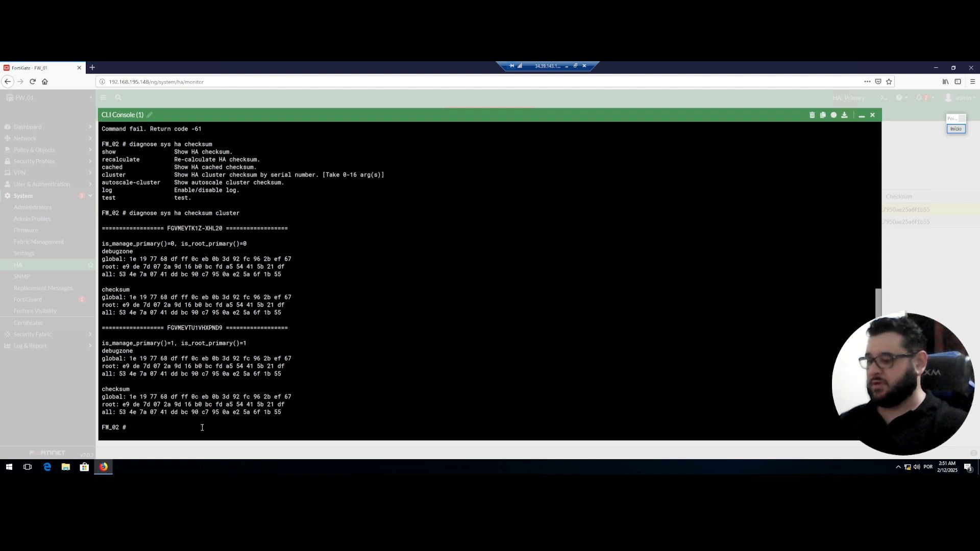
{"action": "type", "text": "exit"}
{"action": "key", "text": "Return"}
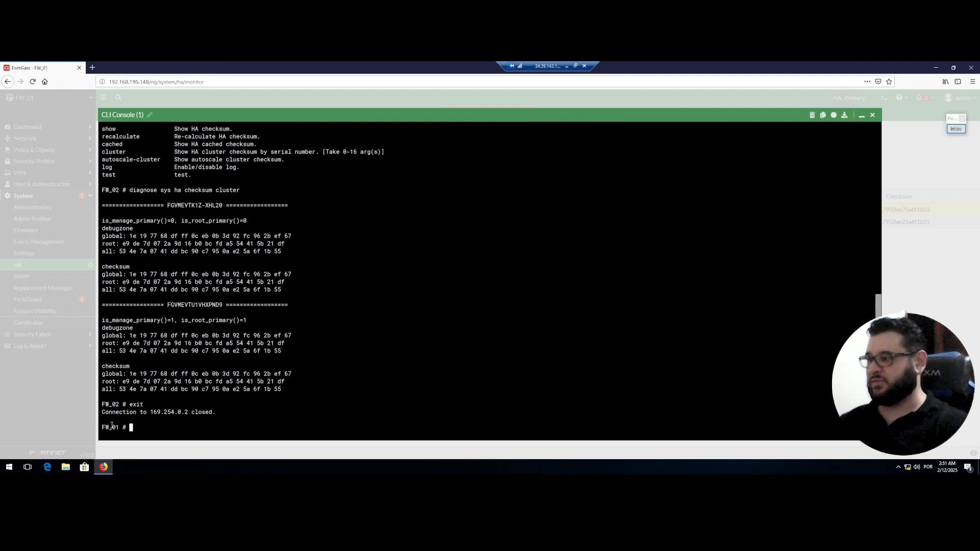
Run 'diagnose sys ha checksum cluster' on FW_01 to list both units' checksums.
{"action": "type", "text": "diagnose"}
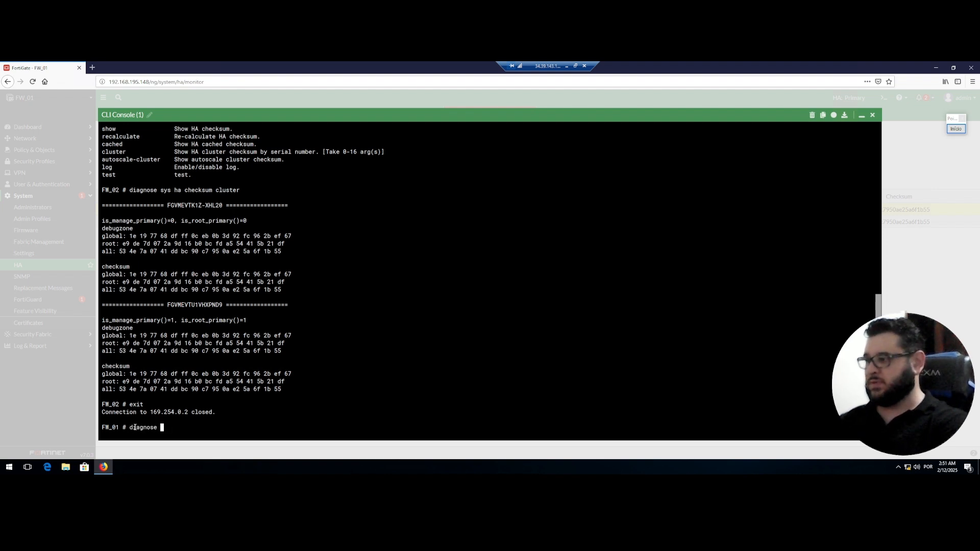
{"action": "type", "text": " ha cl"}
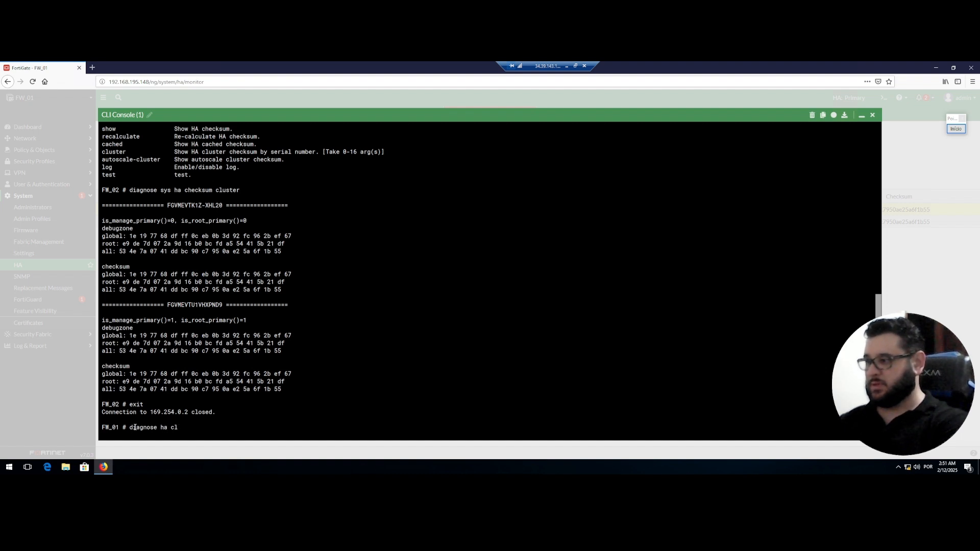
{"action": "key", "text": "BackSpace"}
{"action": "key", "text": "BackSpace"}
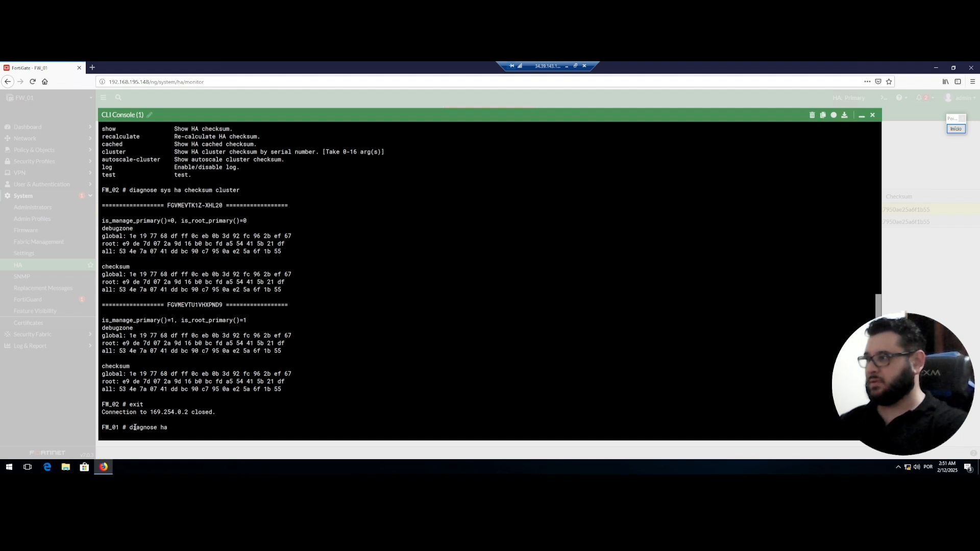
{"action": "key", "text": "BackSpace"}
{"action": "key", "text": "BackSpace"}
{"action": "key", "text": "BackSpace"}
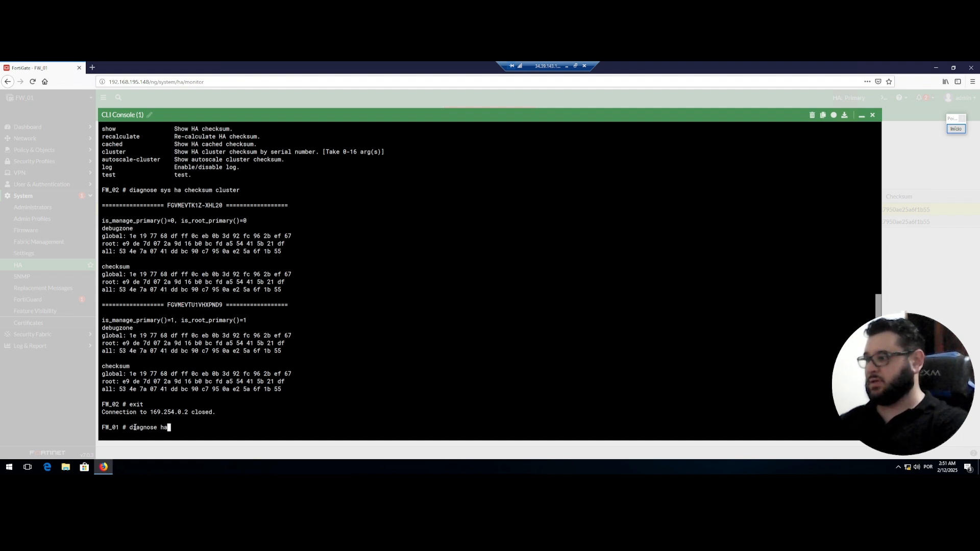
{"action": "type", "text": "sys "}
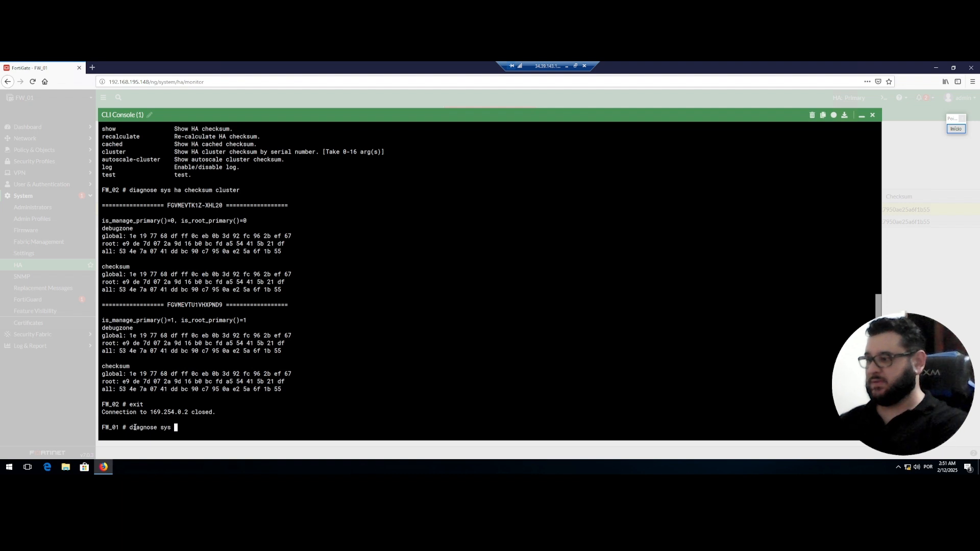
{"action": "type", "text": "ha cl"}
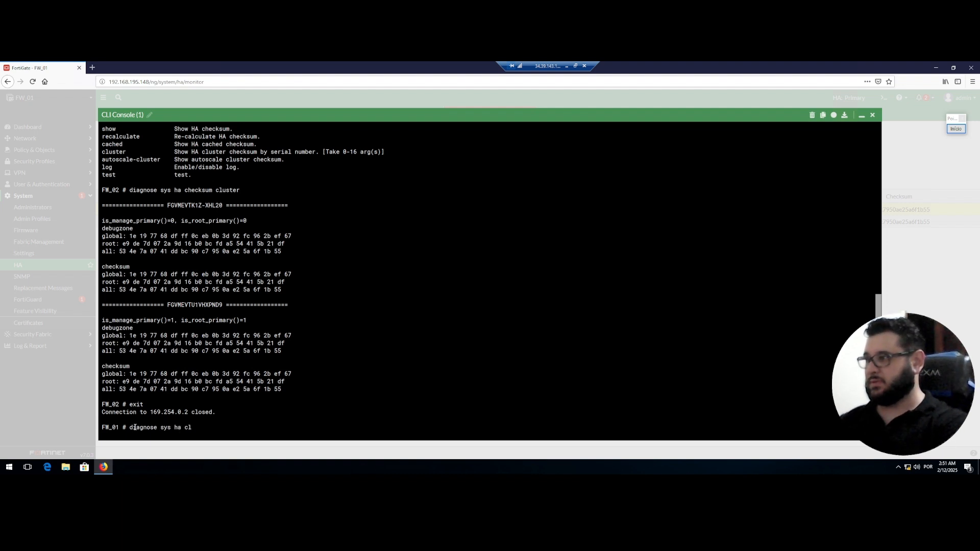
{"action": "key", "text": "BackSpace"}
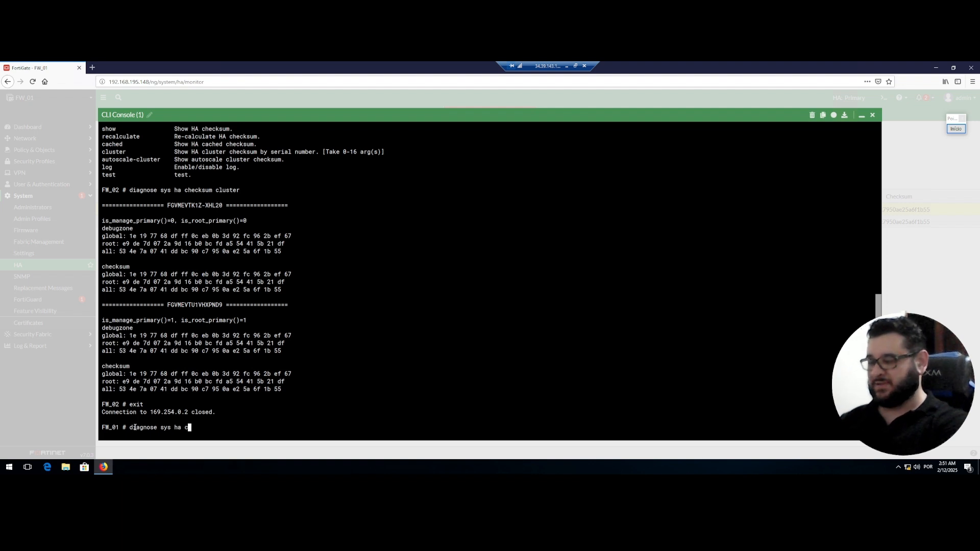
{"action": "type", "text": "hecksum cluster"}
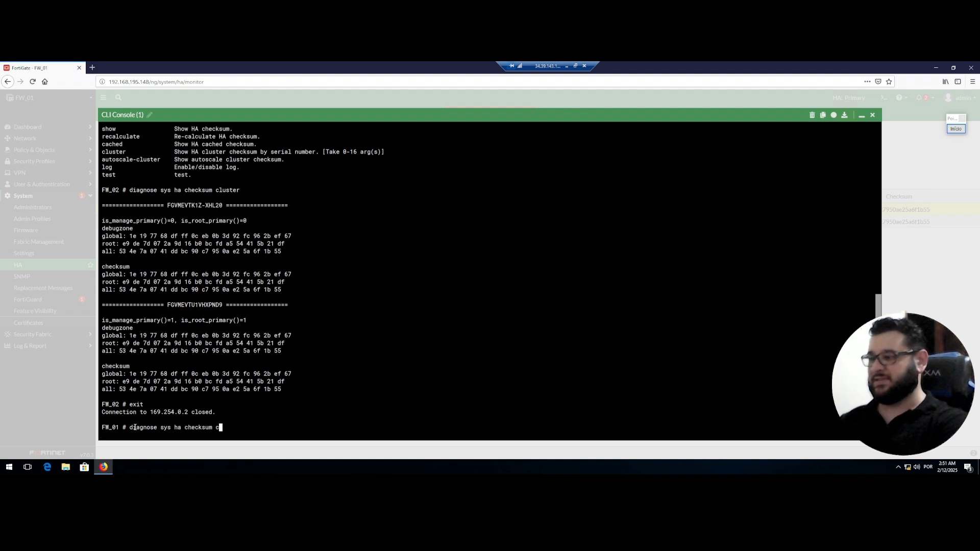
{"action": "key", "text": "Return"}
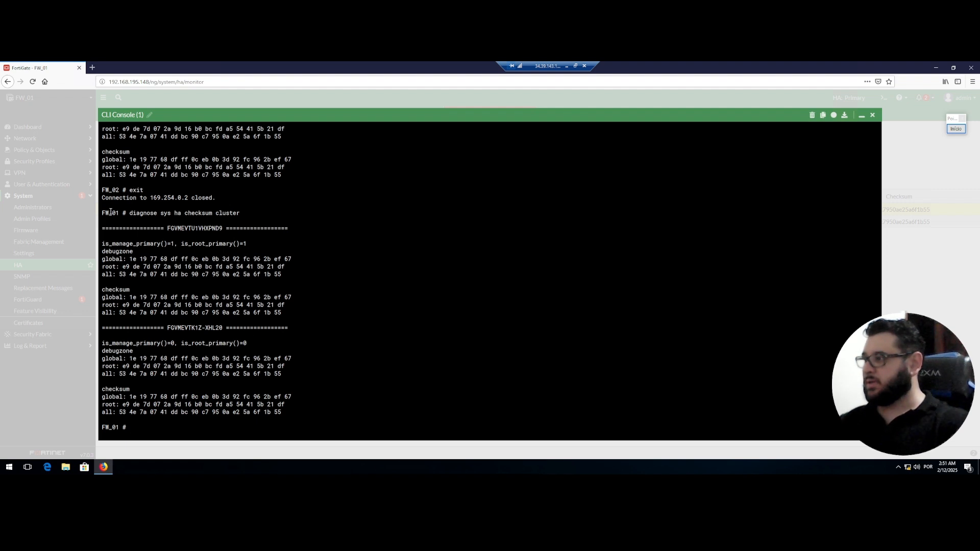
Highlight the 'all' checksum endings of both units to show they match.
{"action": "left_click_drag", "start_coordinate": [102, 210], "coordinate": [236, 215]}
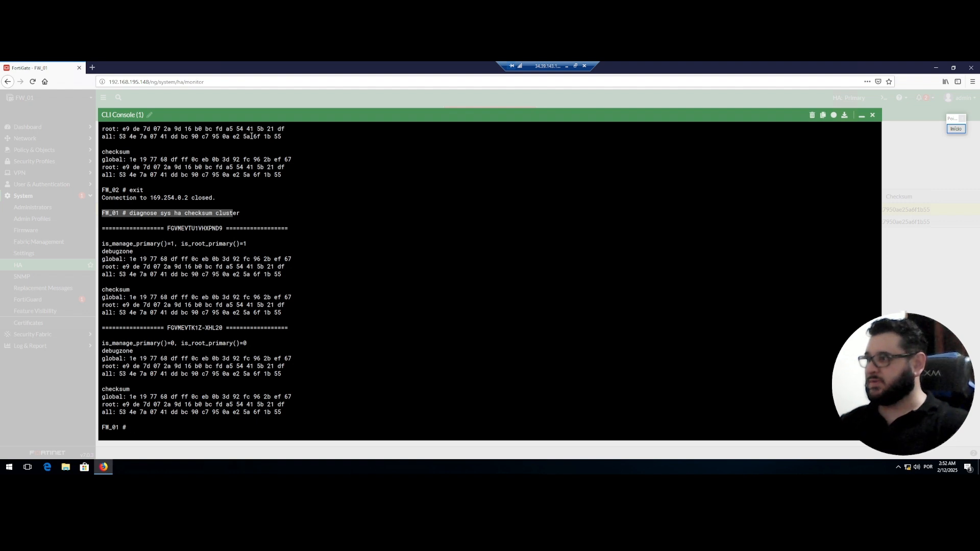
{"action": "left_click", "coordinate": [278, 136]}
{"action": "left_click_drag", "start_coordinate": [279, 135], "coordinate": [250, 136]}
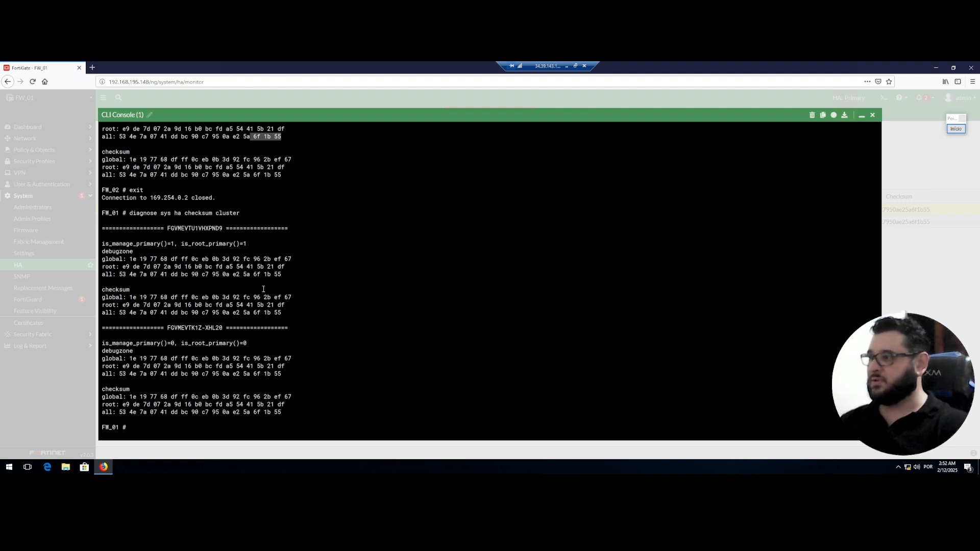
{"action": "left_click_drag", "start_coordinate": [281, 274], "coordinate": [253, 274]}
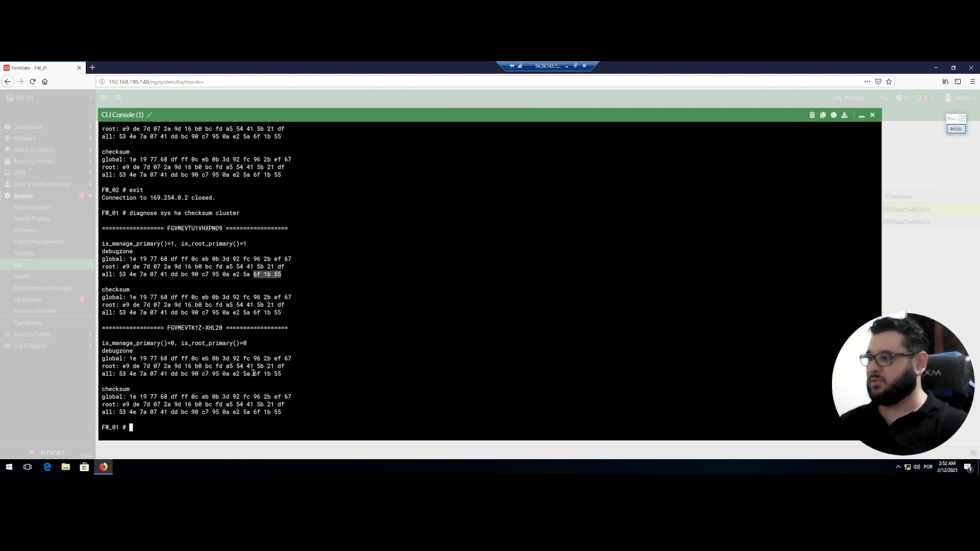
{"action": "left_click_drag", "start_coordinate": [272, 374], "coordinate": [253, 374]}
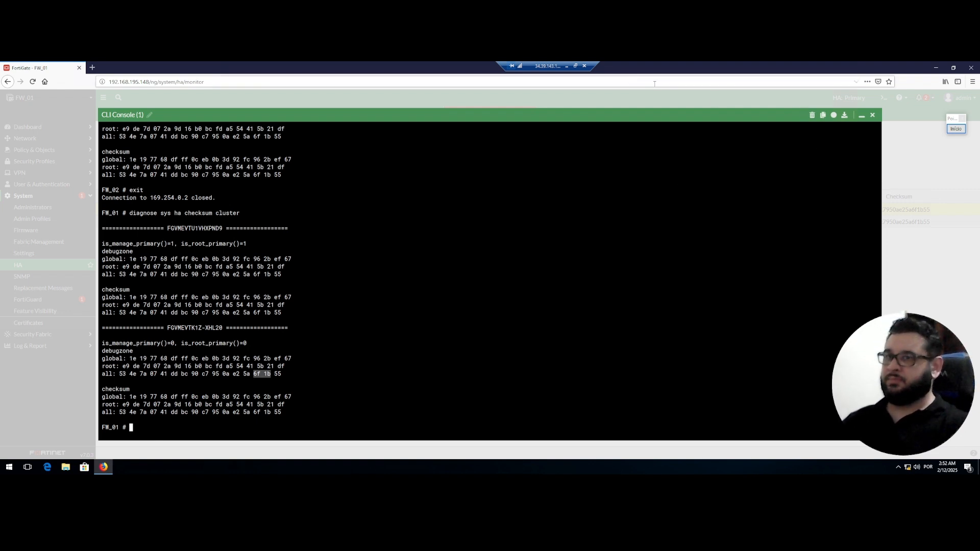
Refresh the HA status table showing FW_01 and FW_02 synchronized, then leave the remote desktop.
{"action": "left_click", "coordinate": [861, 117]}
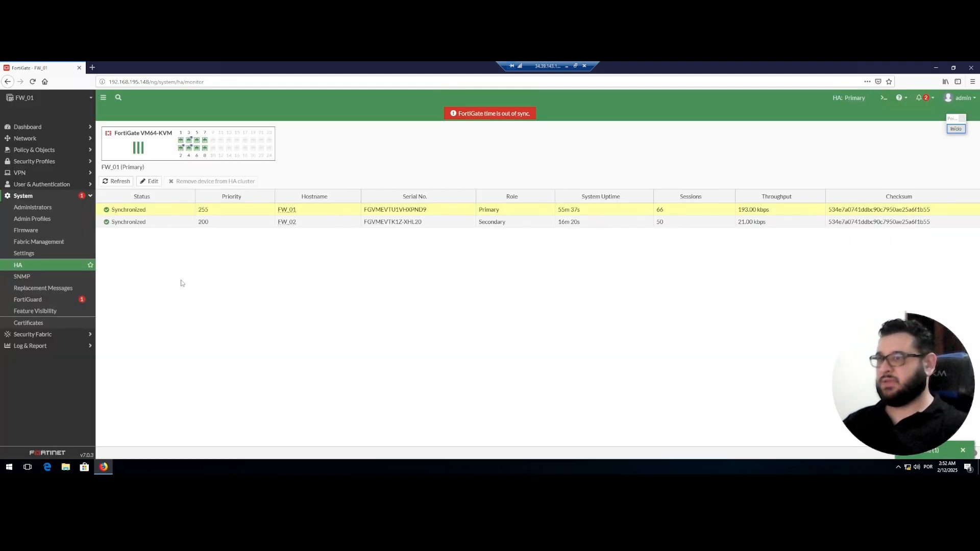
{"action": "left_click_drag", "start_coordinate": [145, 284], "coordinate": [125, 225]}
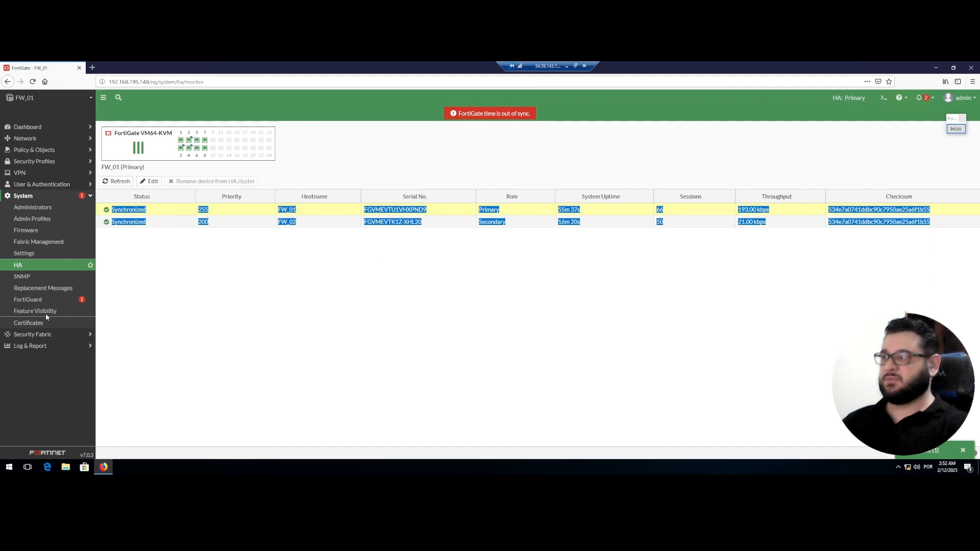
{"action": "left_click", "coordinate": [26, 267]}
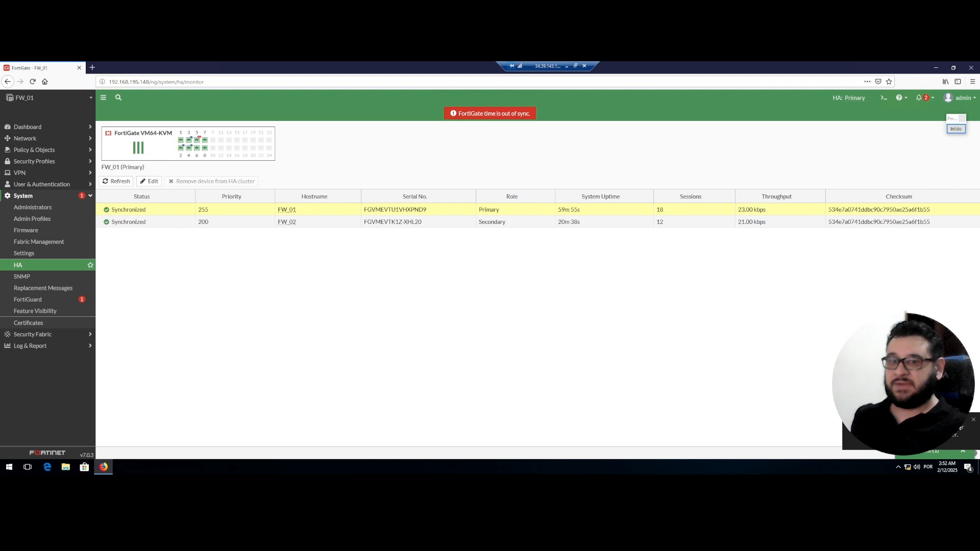
{"action": "left_click", "coordinate": [974, 420]}
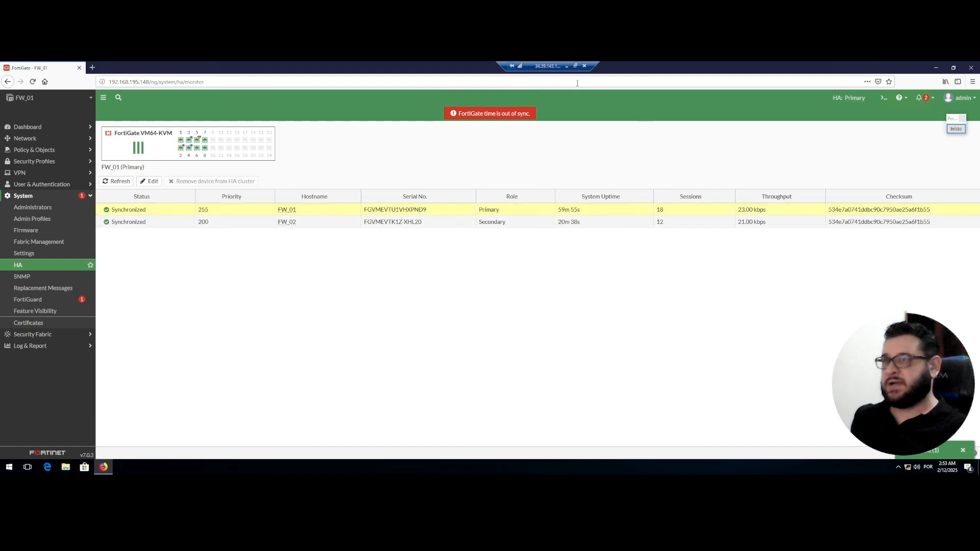
{"action": "left_click", "coordinate": [566, 66]}
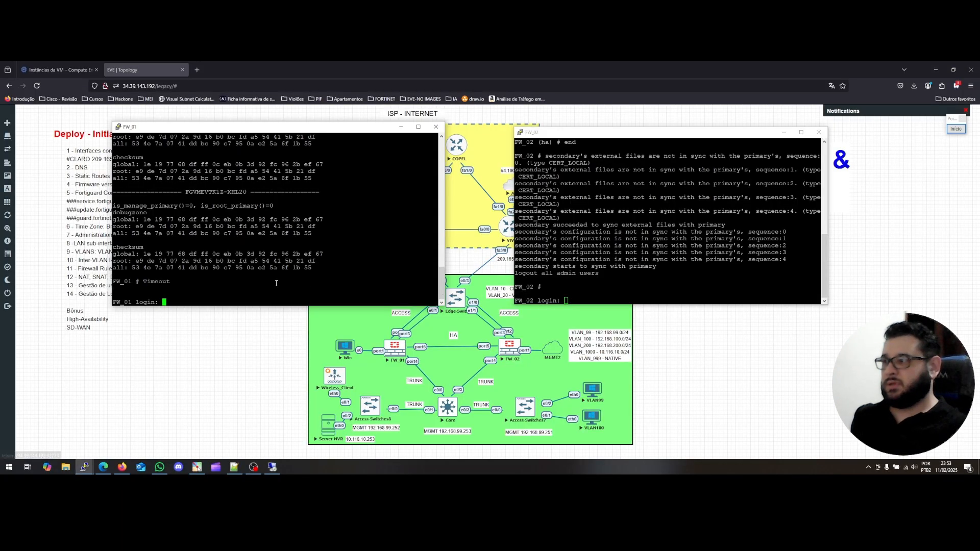
Hide the FW_02 console, move FW_01's console to the right and log in to FW_01.
{"action": "left_click", "coordinate": [588, 303]}
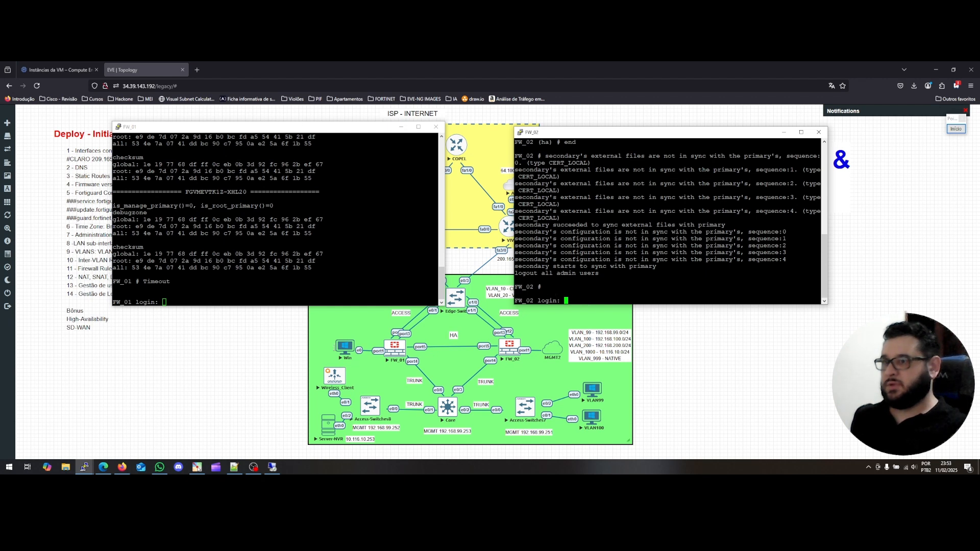
{"action": "left_click", "coordinate": [173, 301]}
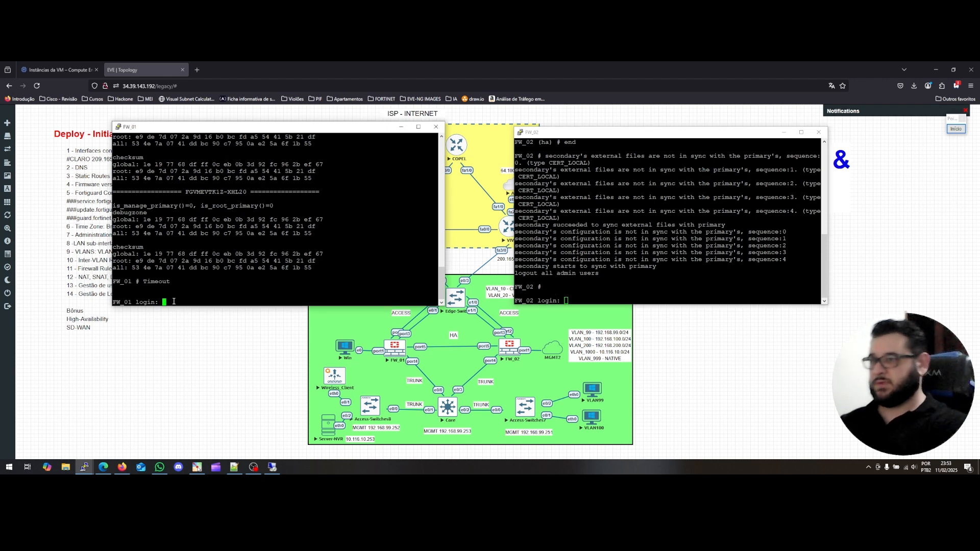
{"action": "left_click", "coordinate": [784, 132]}
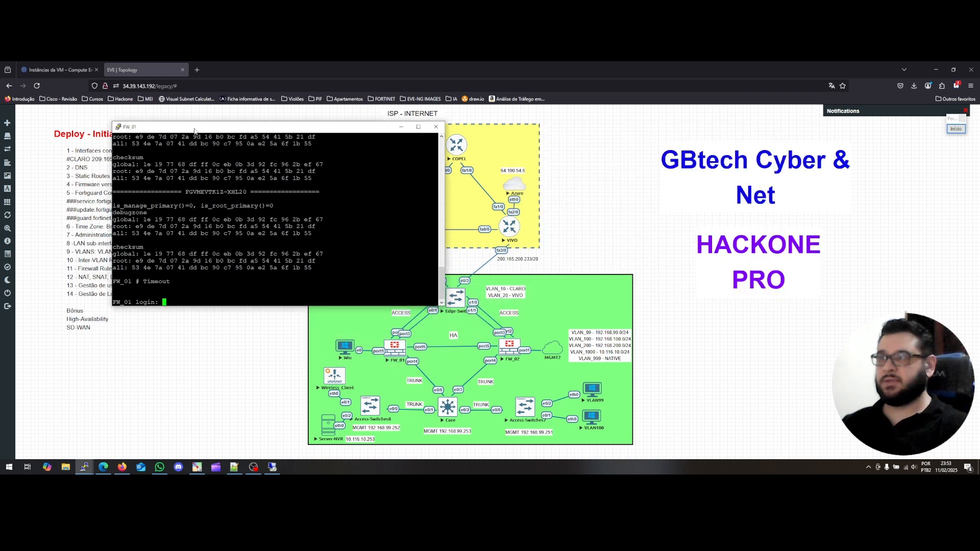
{"action": "left_click_drag", "start_coordinate": [212, 129], "coordinate": [671, 133]}
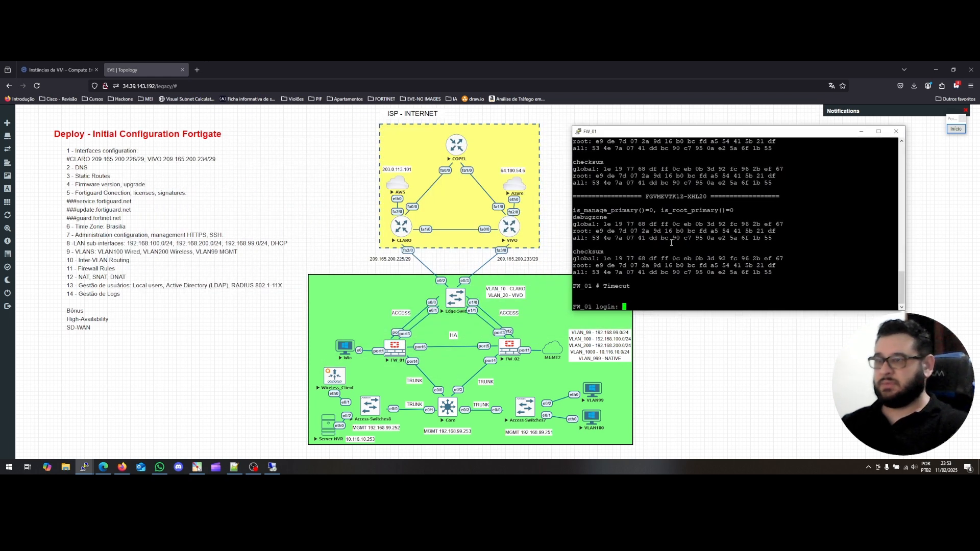
{"action": "type", "text": "admin"}
{"action": "key", "text": "Return"}
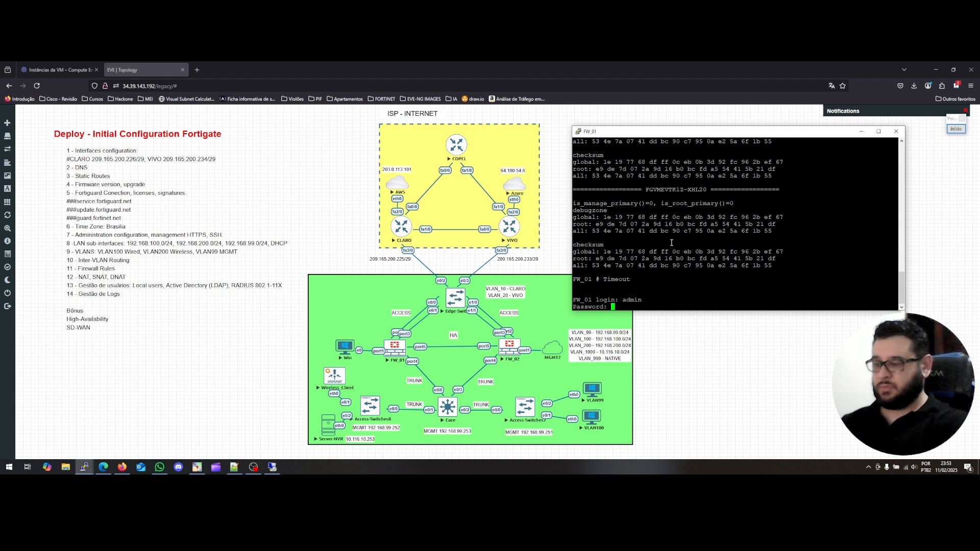
{"action": "key", "text": "Return"}
List the 'execute ha' sub-commands and the failover options set, status and unset.
{"action": "type", "text": "d"}
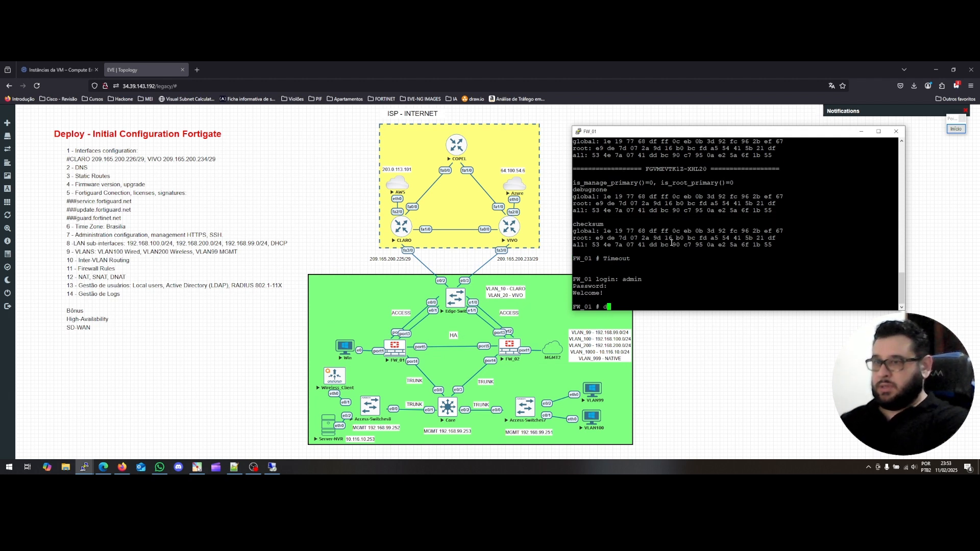
{"action": "type", "text": "iagnose sys"}
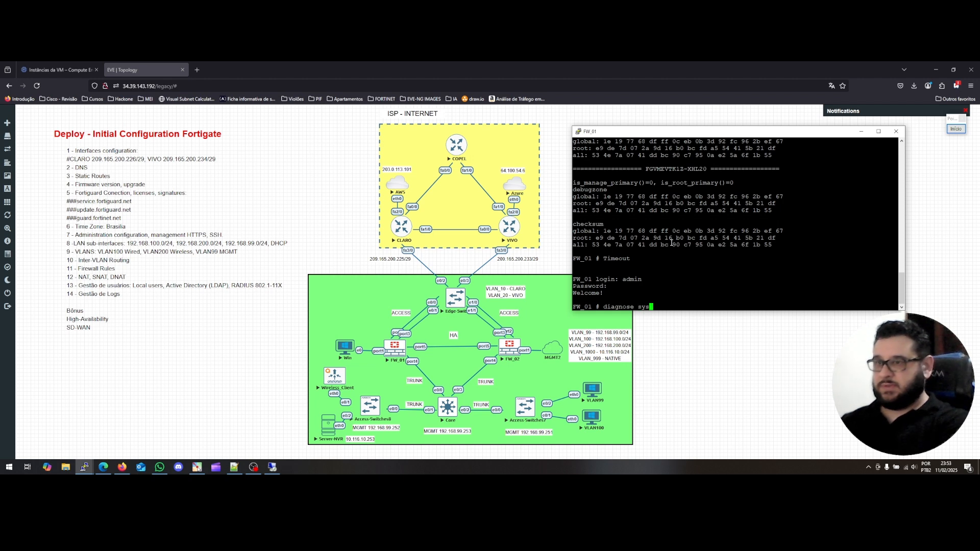
{"action": "key", "text": "BackSpace"}
{"action": "key", "text": "BackSpace"}
{"action": "key", "text": "BackSpace"}
{"action": "key", "text": "BackSpace"}
{"action": "key", "text": "BackSpace"}
{"action": "key", "text": "BackSpace"}
{"action": "key", "text": "BackSpace"}
{"action": "key", "text": "BackSpace"}
{"action": "key", "text": "BackSpace"}
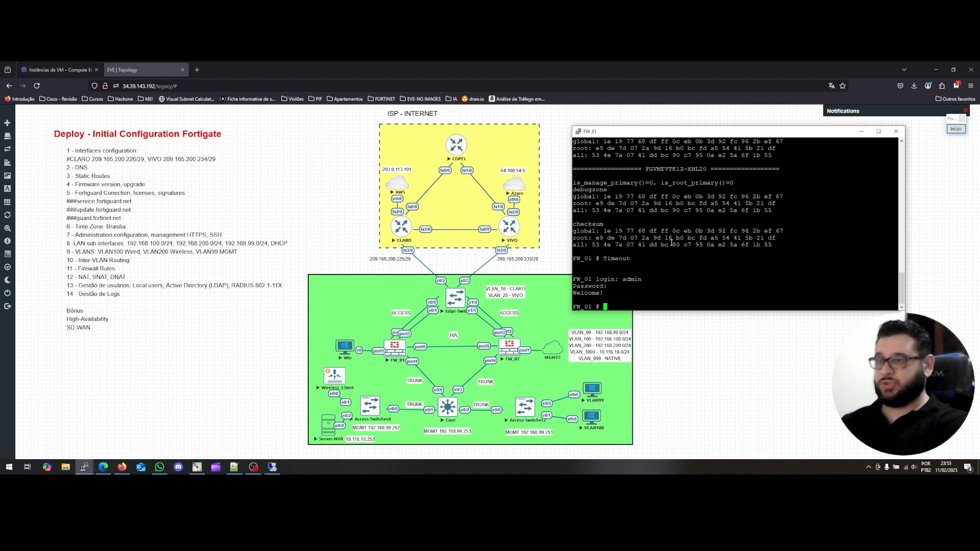
{"action": "type", "text": "execute "}
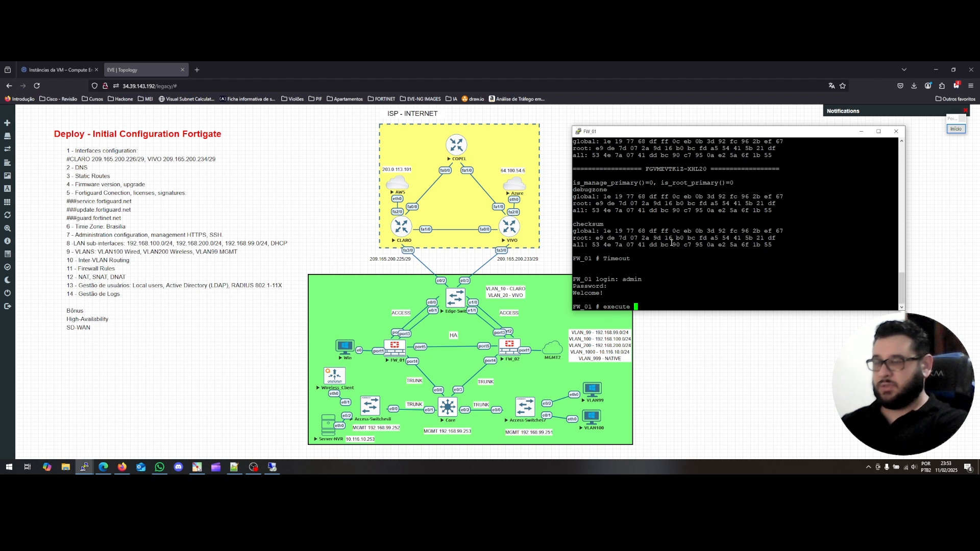
{"action": "type", "text": "ha"}
{"action": "key", "text": "question"}
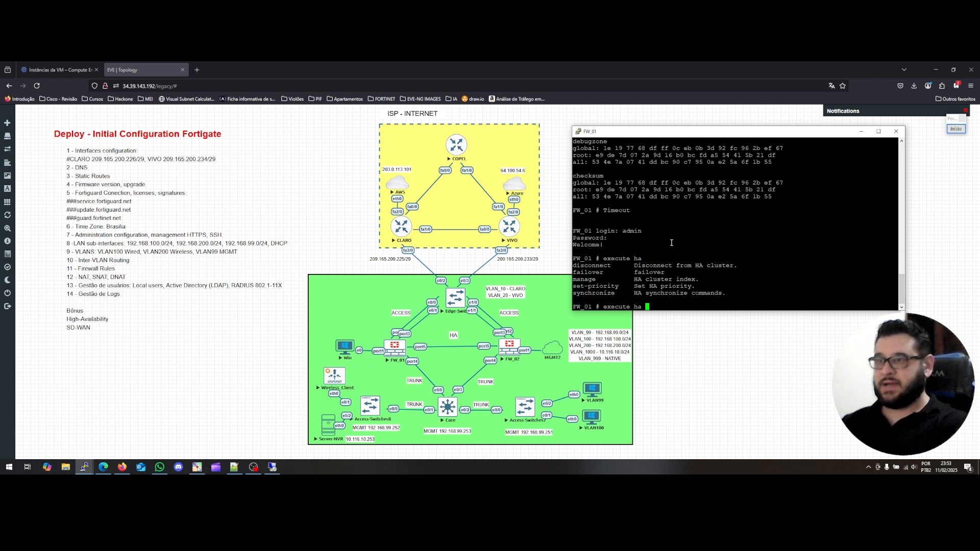
{"action": "type", "text": "failover"}
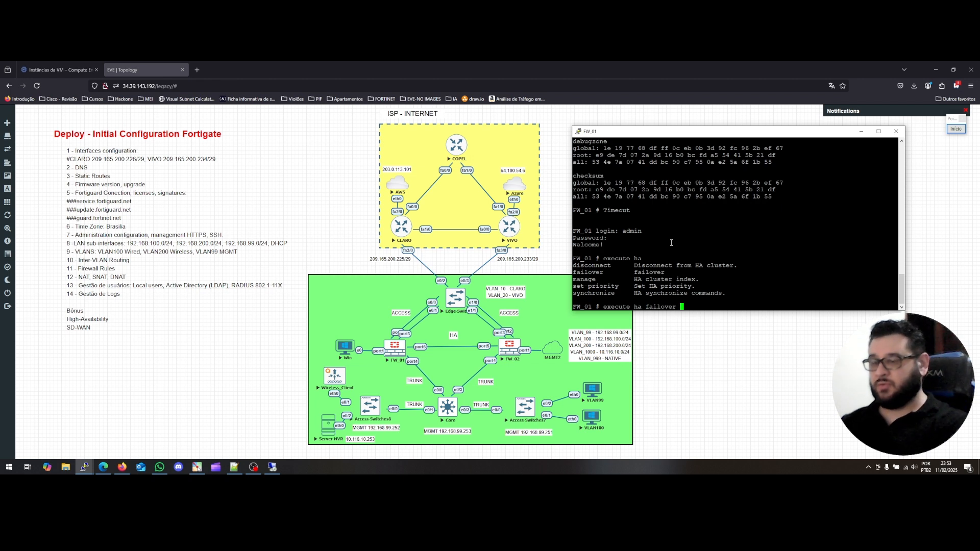
{"action": "key", "text": "question"}
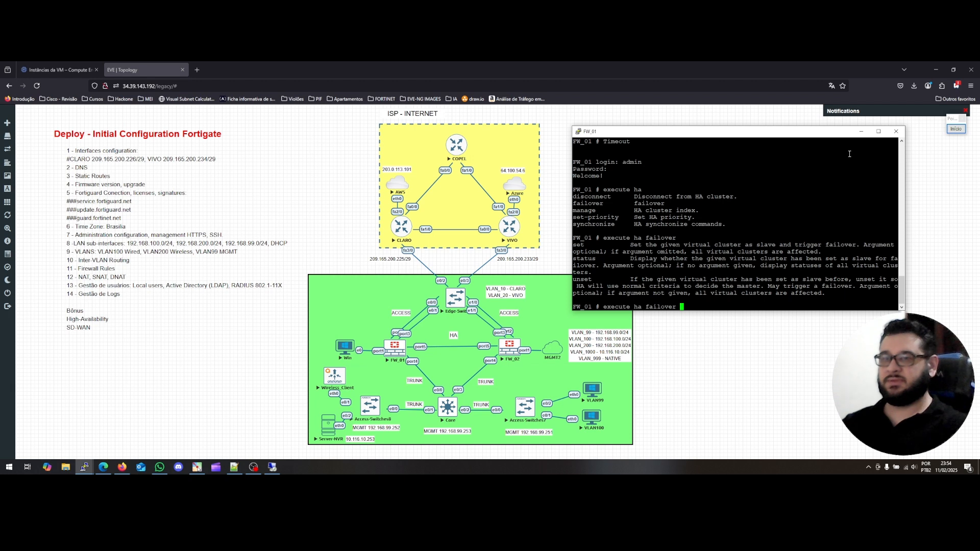
Hide the FW_01 console and close the disconnected VLAN100 console after acknowledging its error.
{"action": "left_click", "coordinate": [867, 134]}
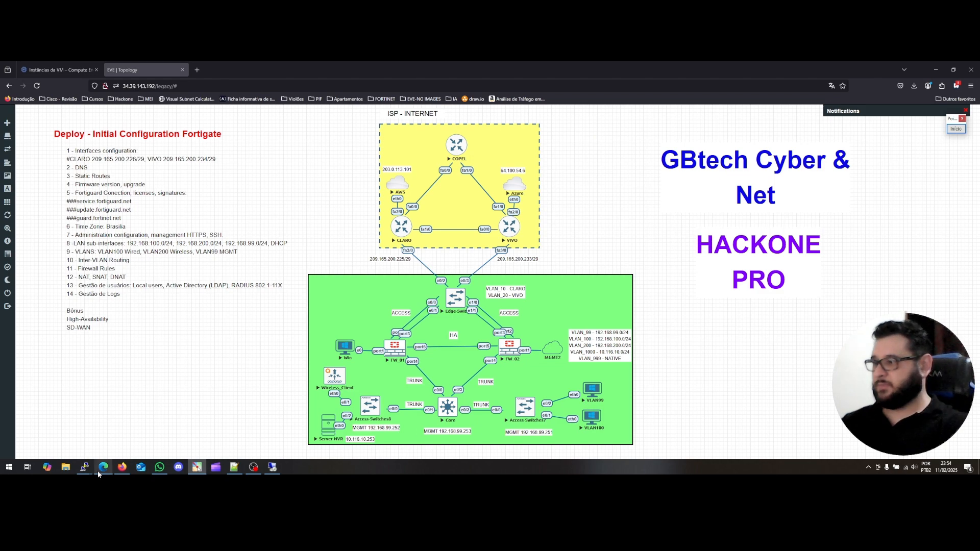
{"action": "mouse_move", "coordinate": [85, 470]}
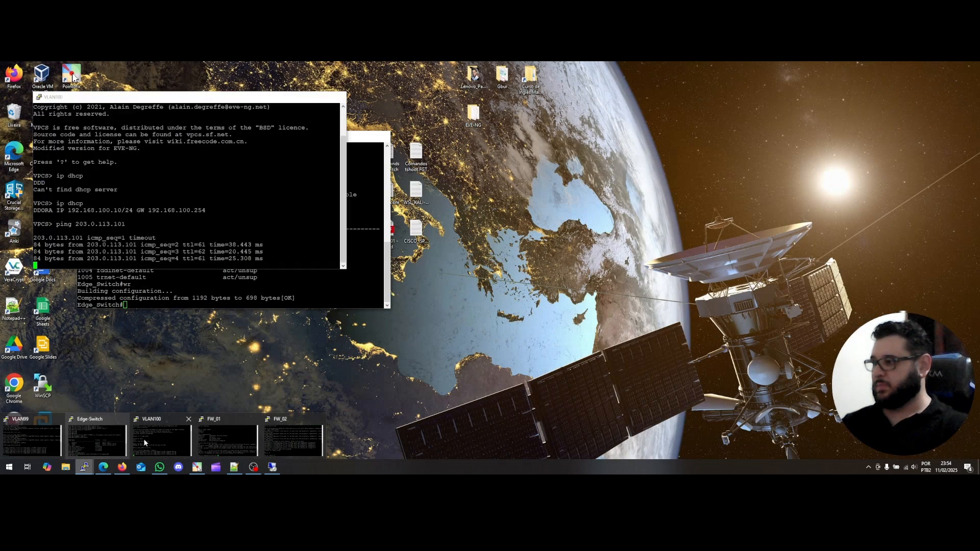
{"action": "left_click", "coordinate": [146, 439]}
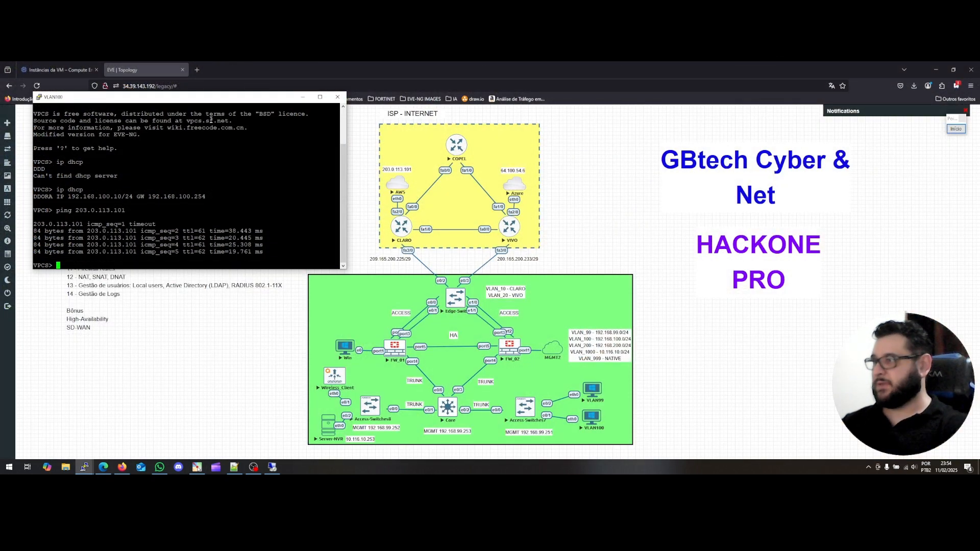
{"action": "left_click_drag", "start_coordinate": [214, 104], "coordinate": [229, 133]}
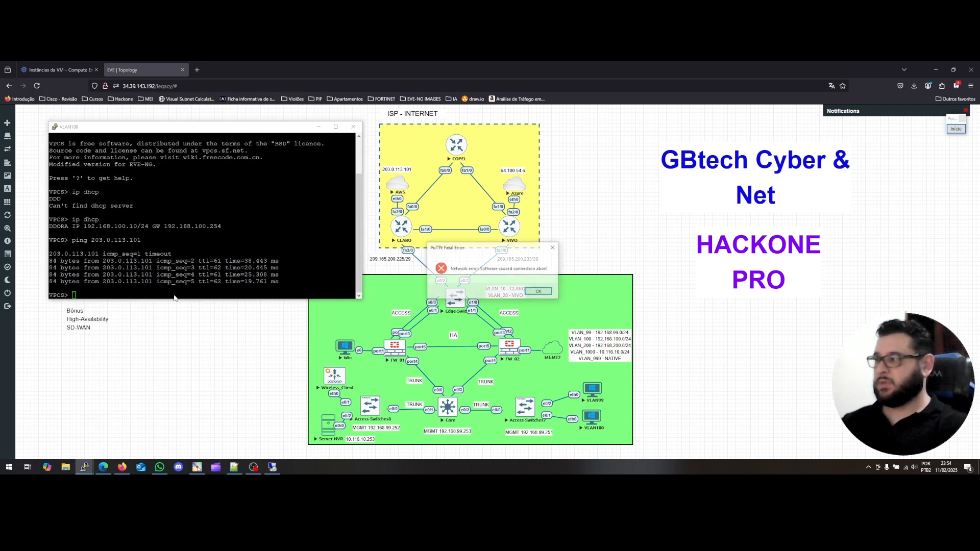
{"action": "left_click", "coordinate": [540, 292]}
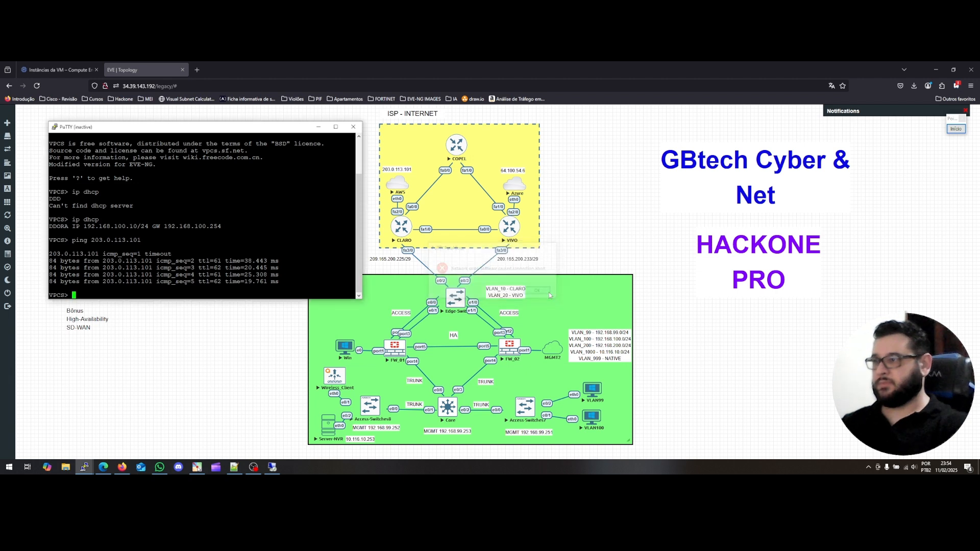
{"action": "left_click", "coordinate": [353, 127]}
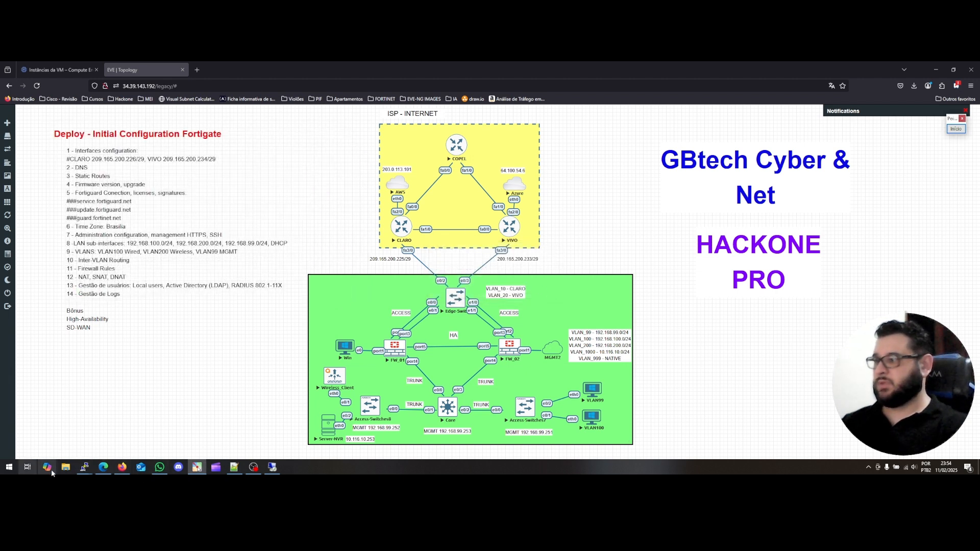
Bring the VLAN99 console to the front and add blank prompt lines.
{"action": "mouse_move", "coordinate": [84, 467]}
{"action": "left_click", "coordinate": [32, 438]}
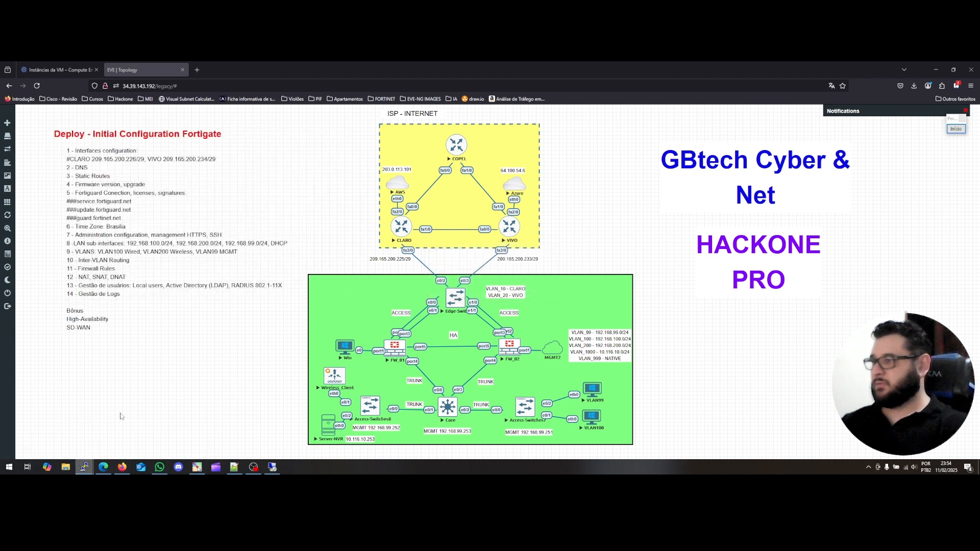
{"action": "key", "text": "Return"}
{"action": "key", "text": "Return"}
{"action": "key", "text": "Return"}
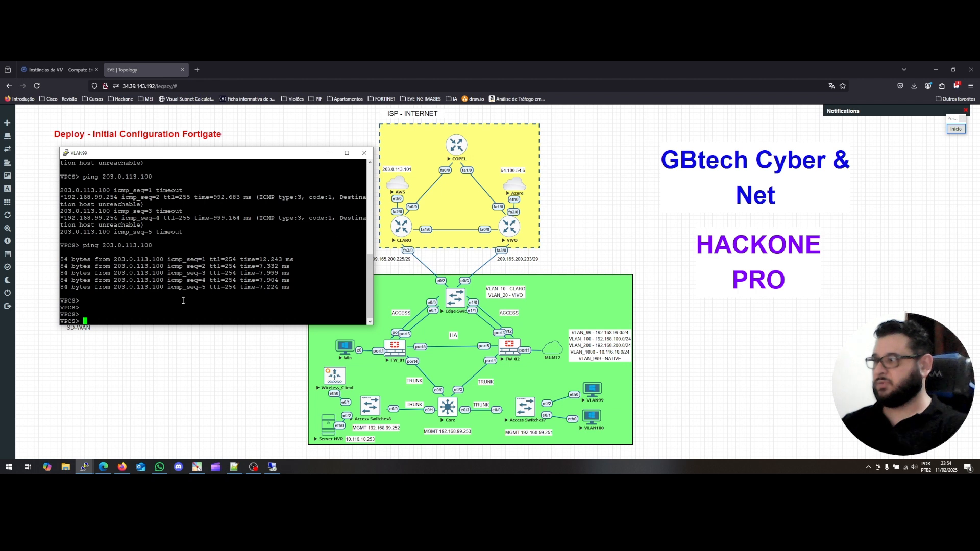
Ping 203.0.113.100 again and then ping 64.100.54.6 from VLAN99.
{"action": "key", "text": "Up"}
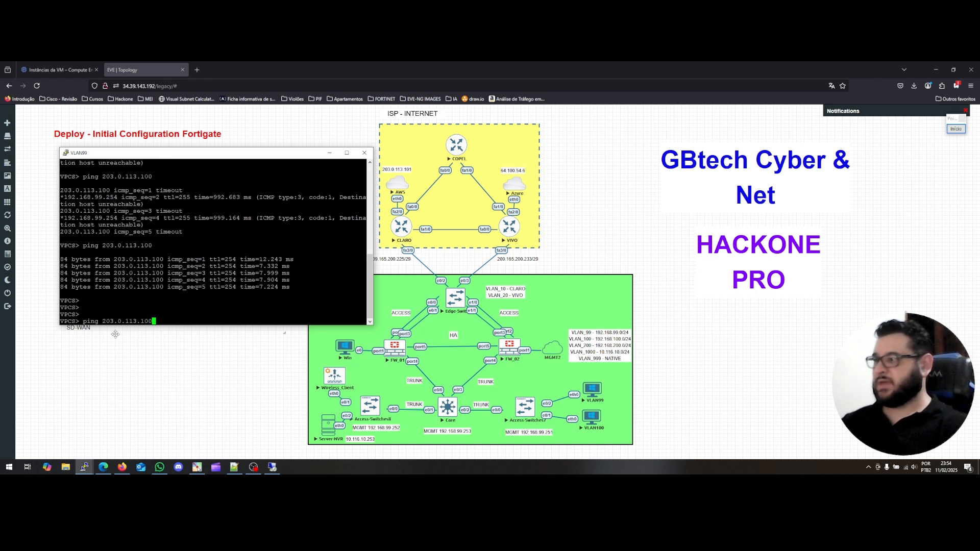
{"action": "key", "text": "Return"}
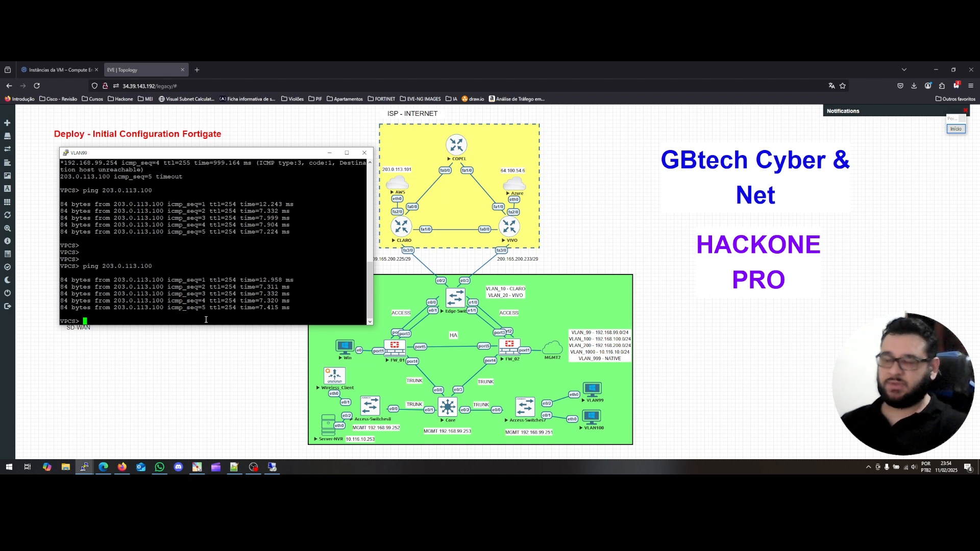
{"action": "type", "text": "ping "}
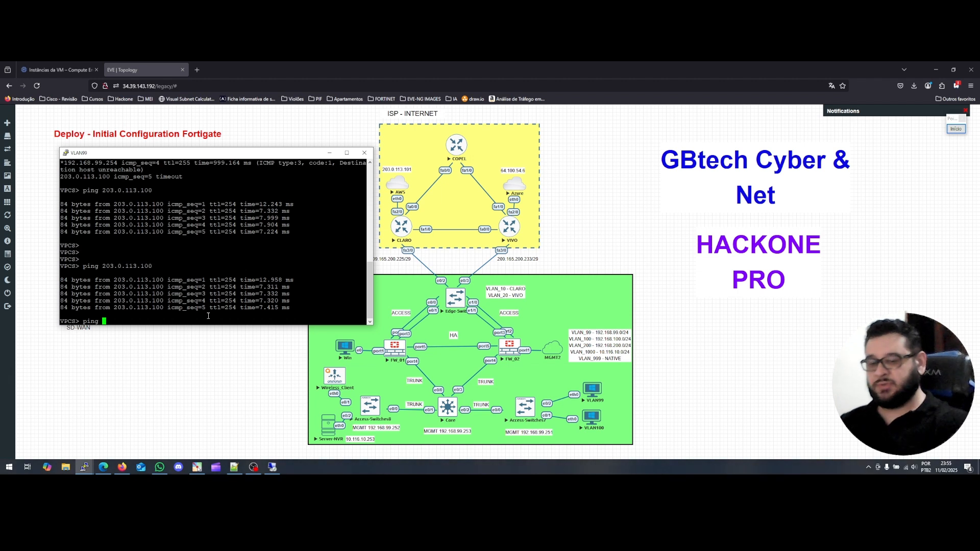
{"action": "type", "text": "64.1"}
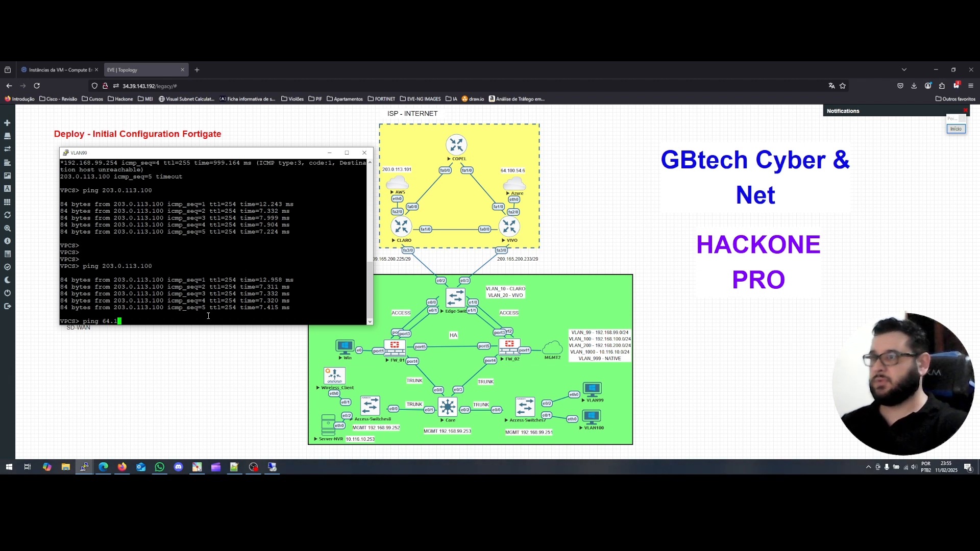
{"action": "type", "text": "00.54.6"}
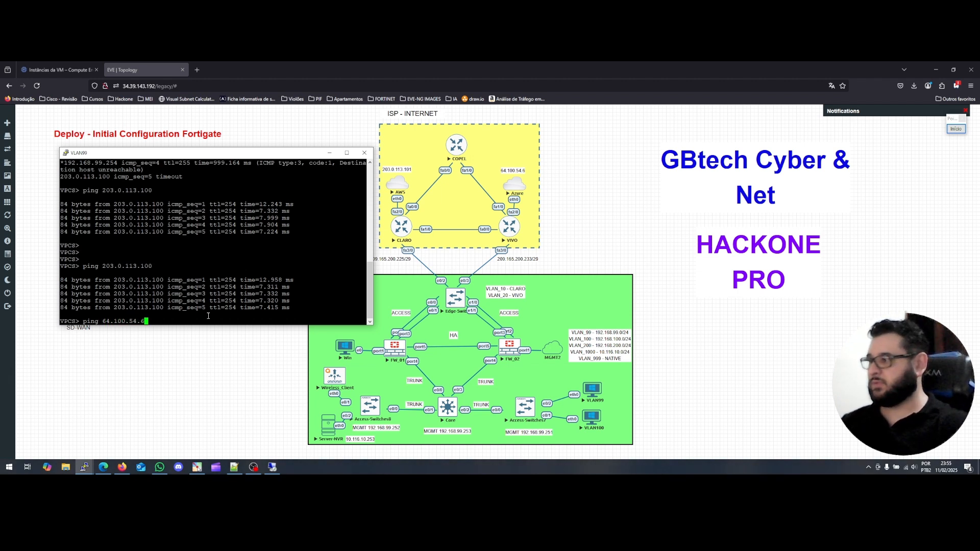
{"action": "key", "text": "Return"}
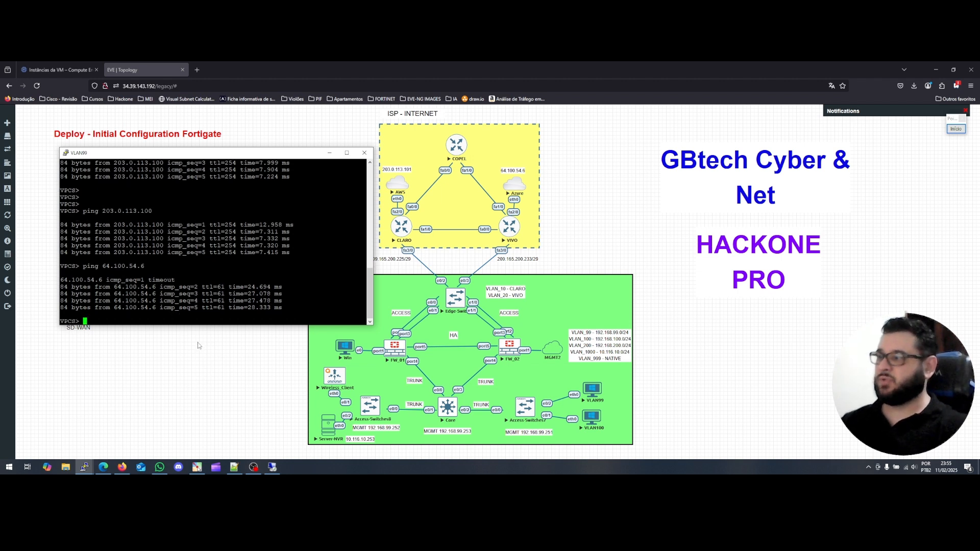
Run a continuous 'ping 203.0.113.100 -t', stop it, and type 'trace 203.0.113.101'.
{"action": "key", "text": "Up"}
{"action": "key", "text": "Up"}
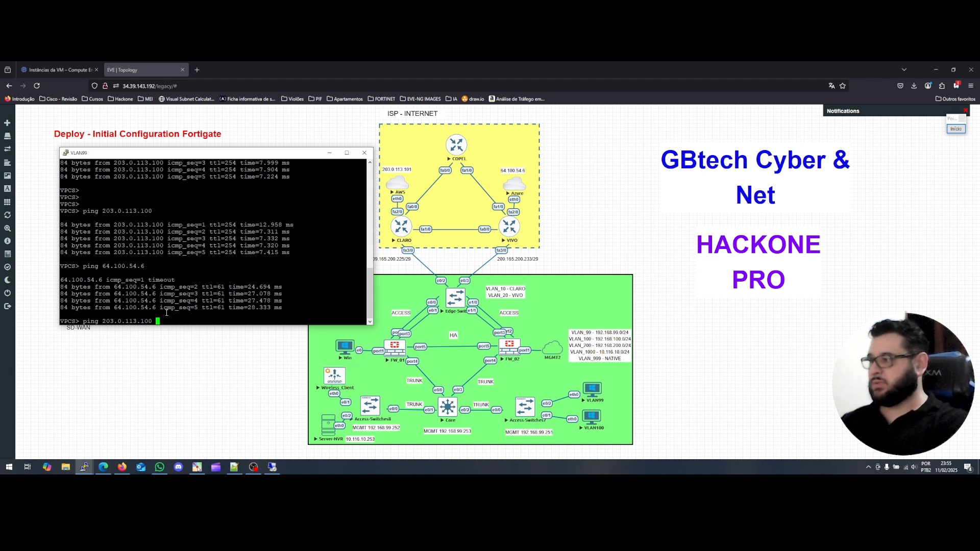
{"action": "type", "text": "-t"}
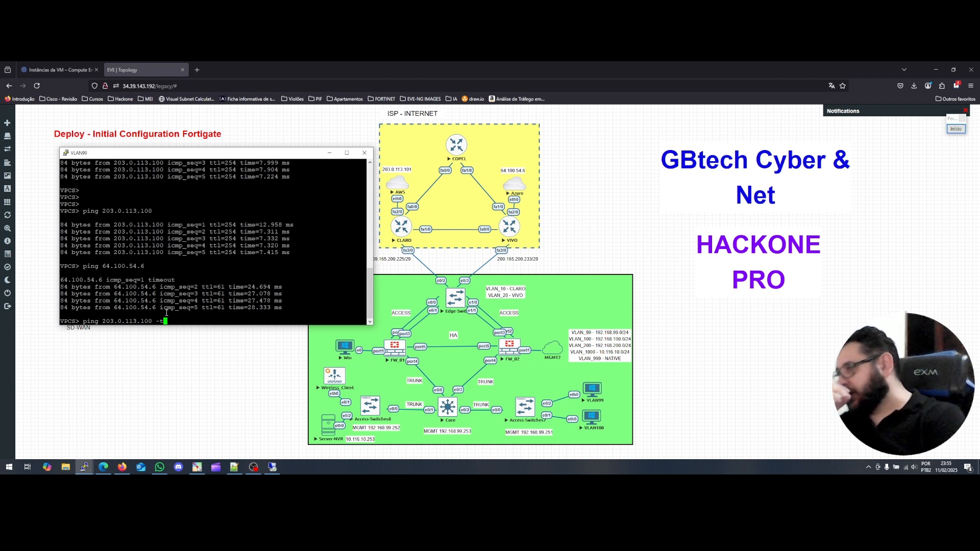
{"action": "key", "text": "Return"}
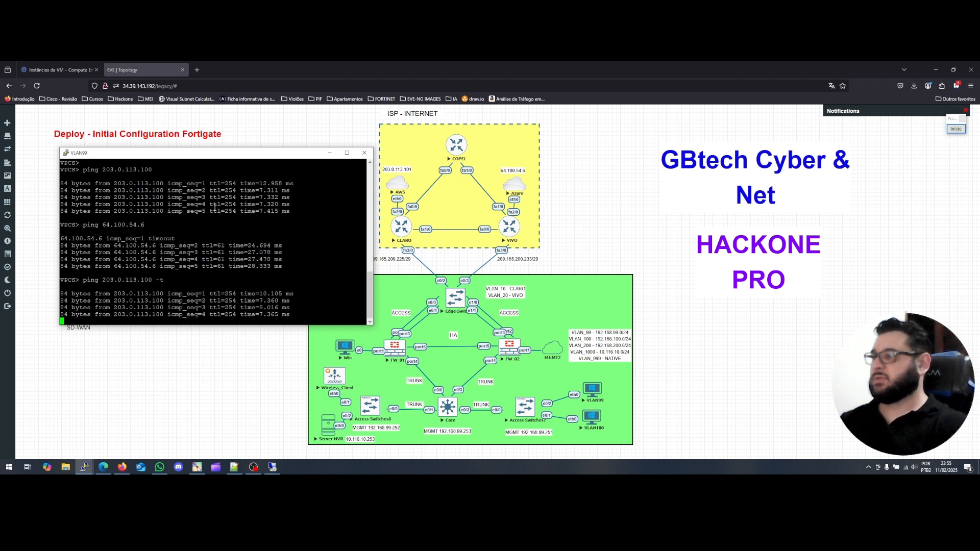
{"action": "key", "text": "ctrl+c"}
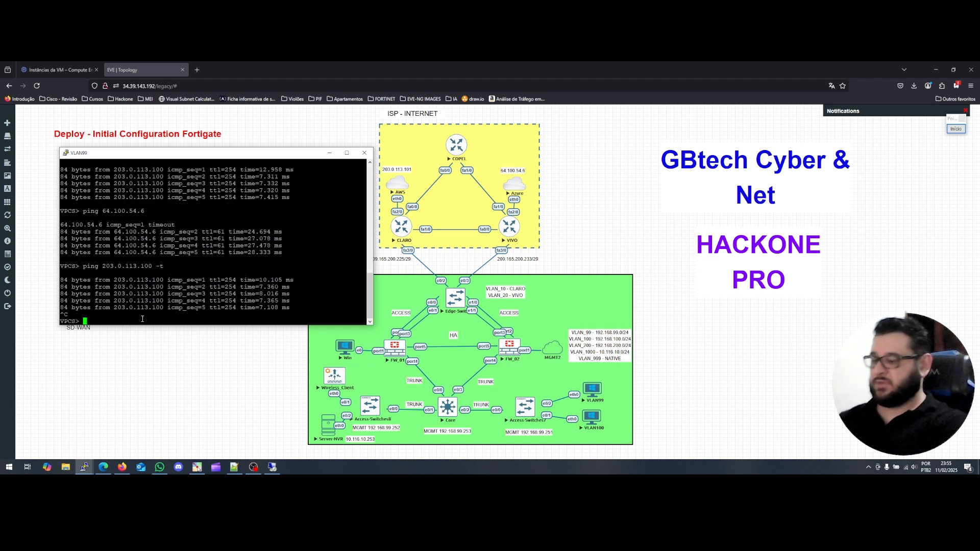
{"action": "type", "text": "trace"}
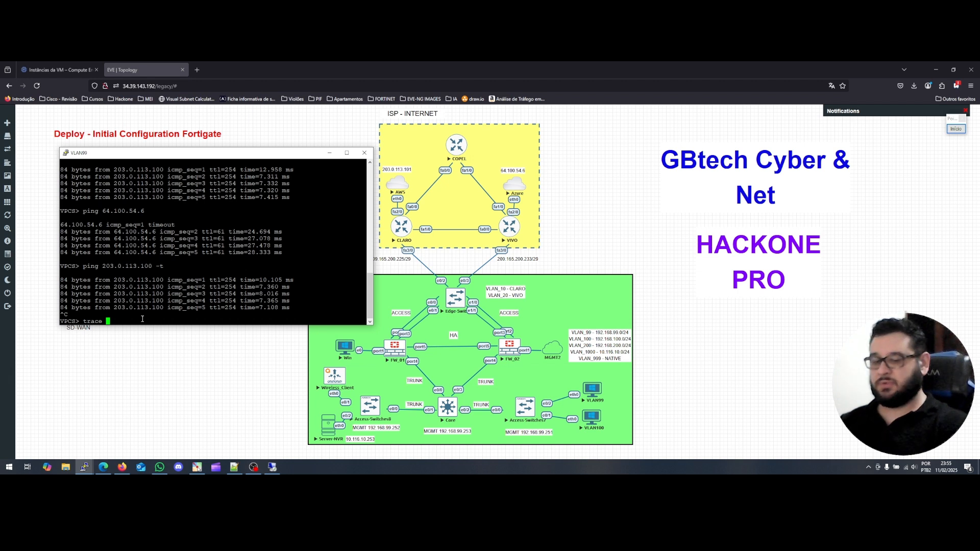
{"action": "type", "text": " 203"}
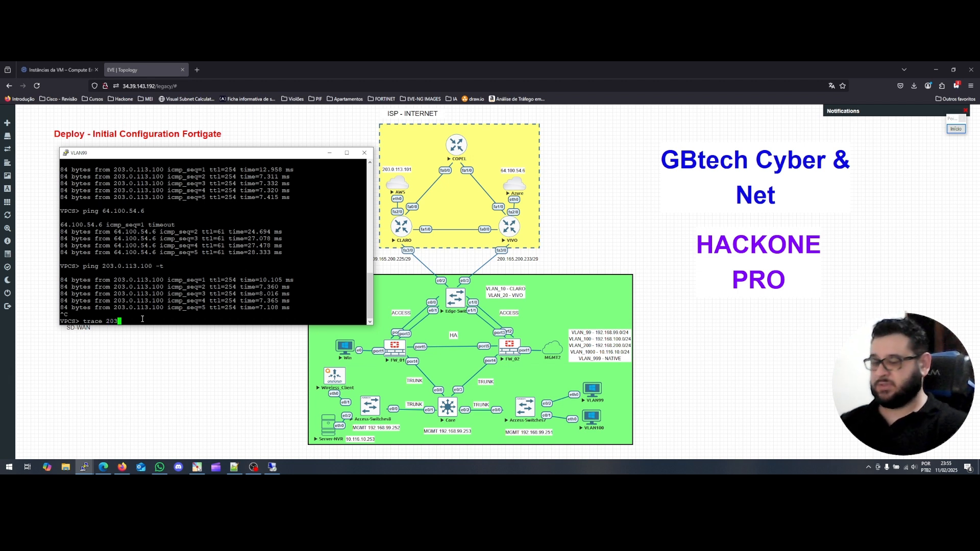
{"action": "type", "text": ".0.1"}
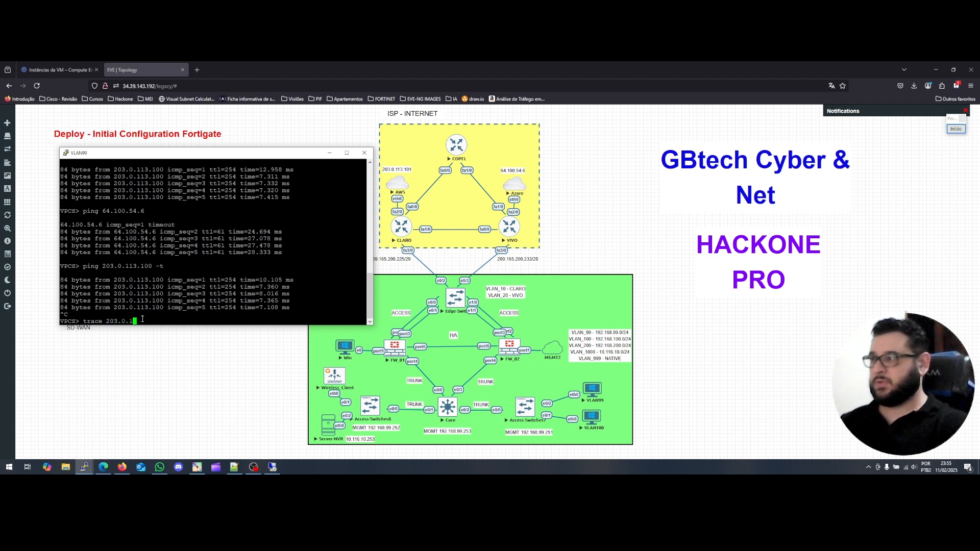
{"action": "type", "text": "13.101"}
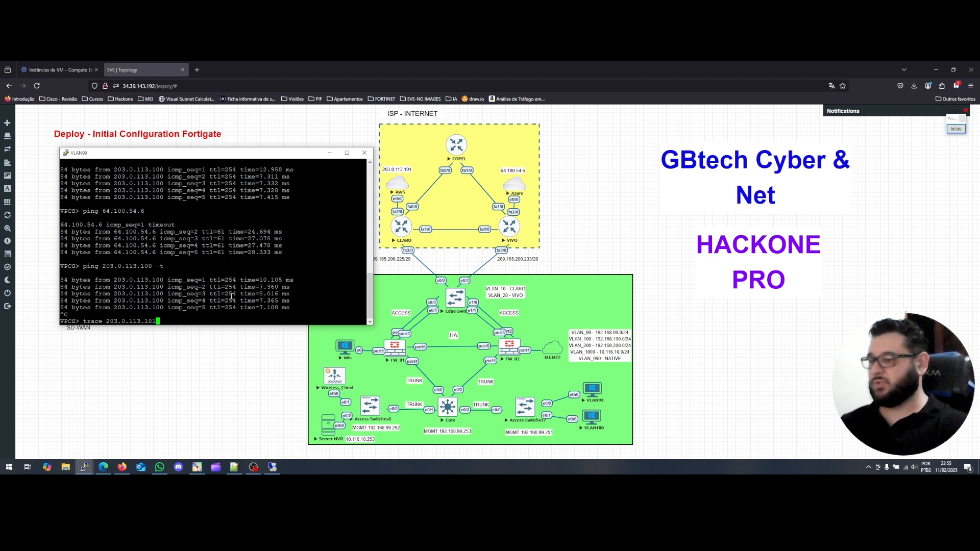
Trace the route to 203.0.113.101 and highlight the first hops via 192.168.99.254.
{"action": "key", "text": "Return"}
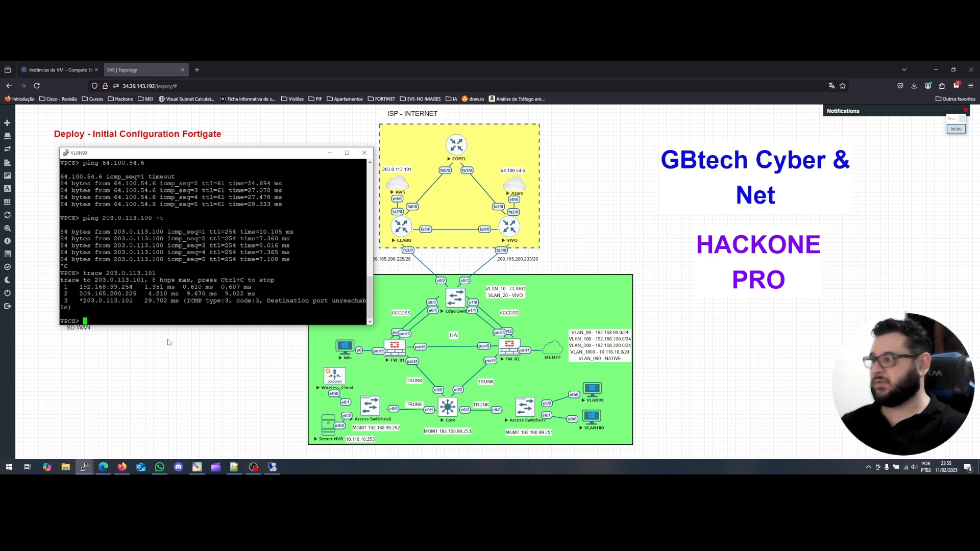
{"action": "left_click_drag", "start_coordinate": [80, 287], "coordinate": [131, 282]}
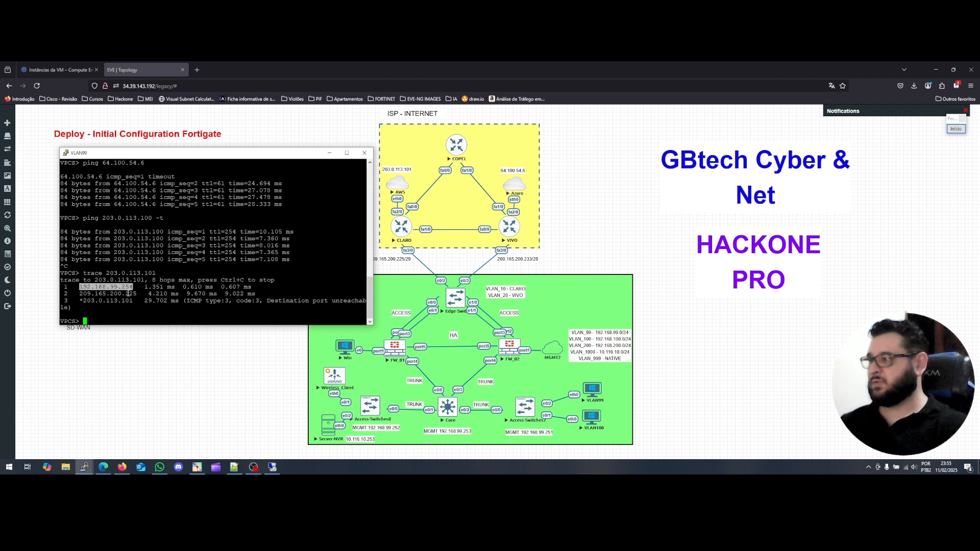
{"action": "left_click", "coordinate": [121, 292]}
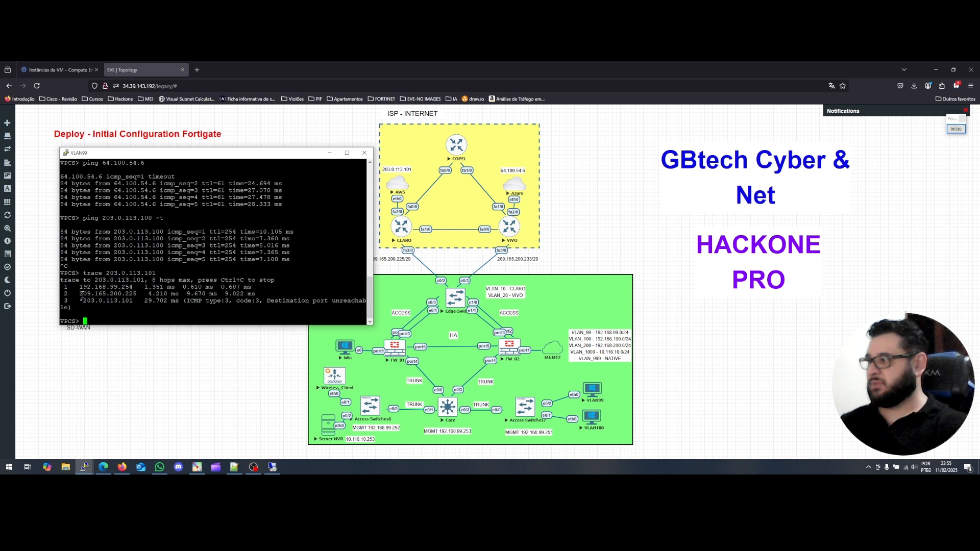
{"action": "left_click_drag", "start_coordinate": [82, 294], "coordinate": [133, 289]}
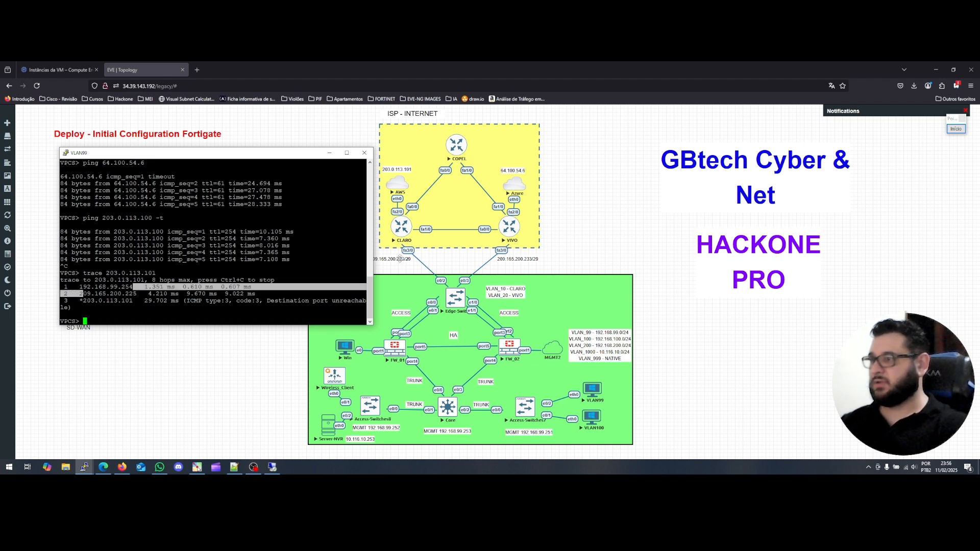
{"action": "left_click", "coordinate": [206, 287]}
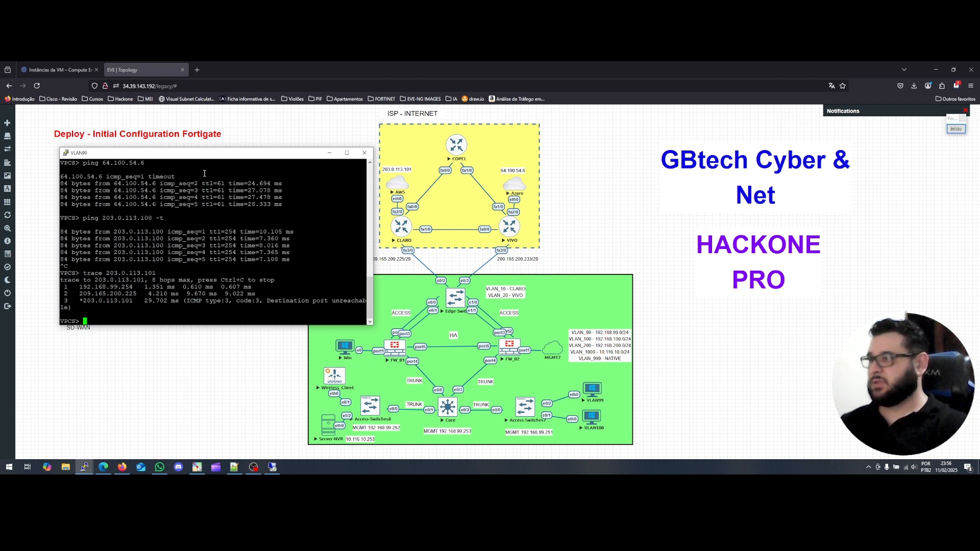
Start a continuous 'ping 203.0.113.101 -t' and move the VLAN99 console aside.
{"action": "key", "text": "Up"}
{"action": "key", "text": "Up"}
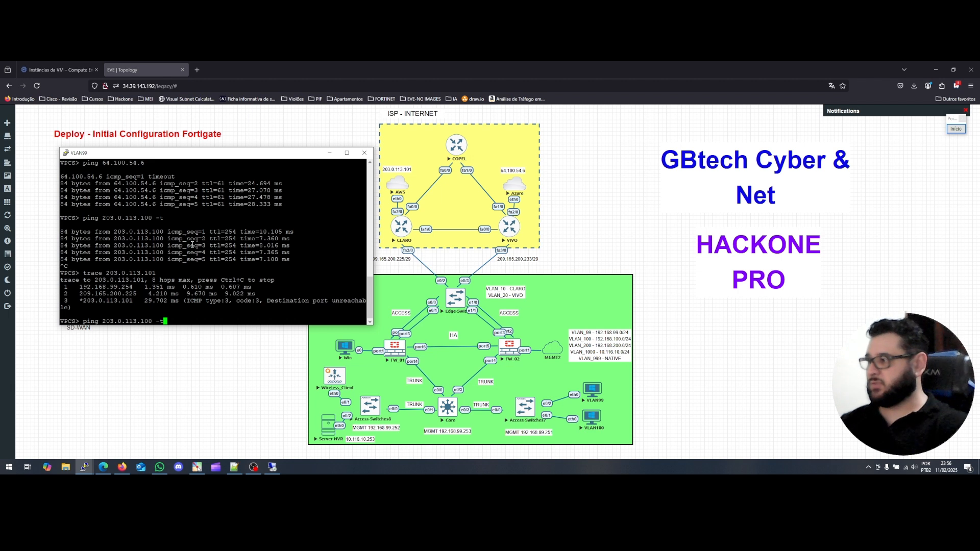
{"action": "key", "text": "BackSpace"}
{"action": "key", "text": "BackSpace"}
{"action": "key", "text": "BackSpace"}
{"action": "key", "text": "BackSpace"}
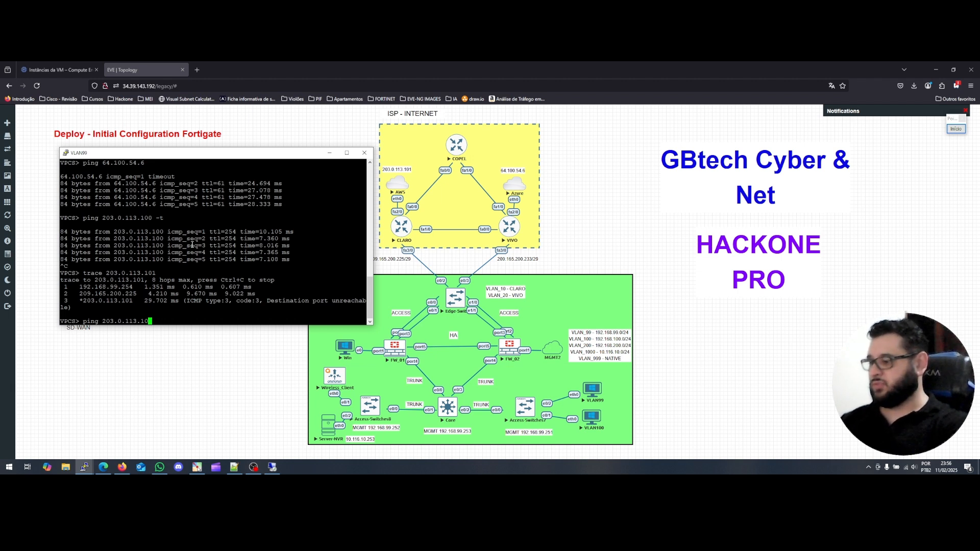
{"action": "type", "text": "1'"}
{"action": "key", "text": "BackSpace"}
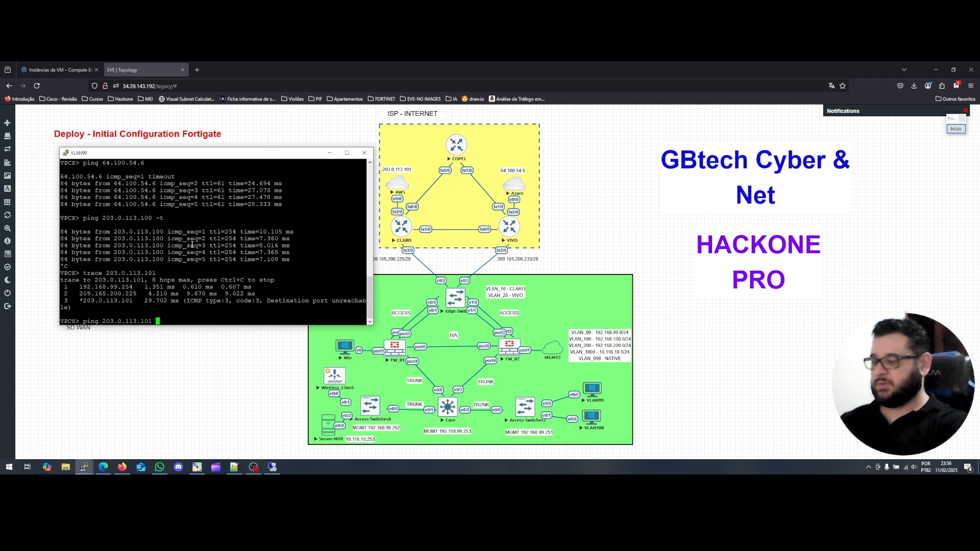
{"action": "type", "text": "-t"}
{"action": "key", "text": "Return"}
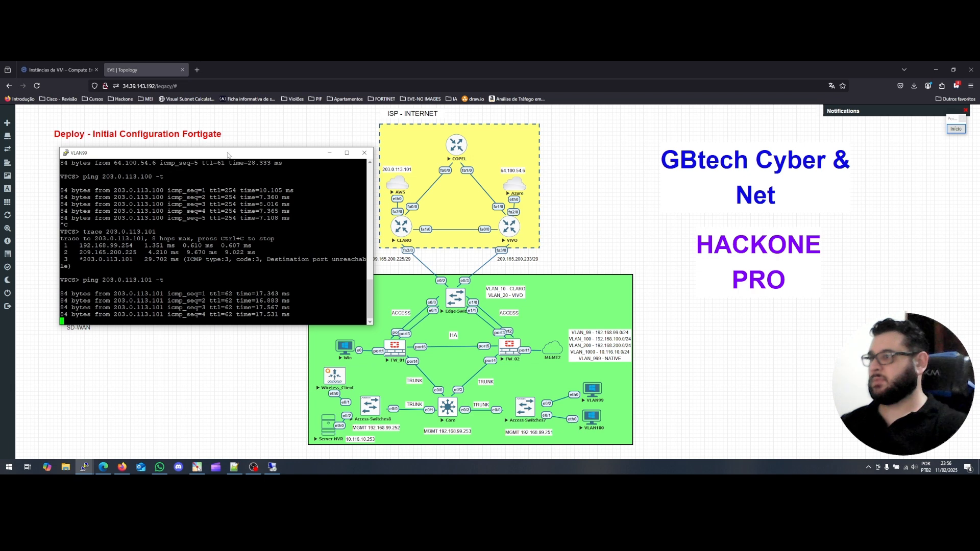
{"action": "left_click_drag", "start_coordinate": [228, 155], "coordinate": [194, 143]}
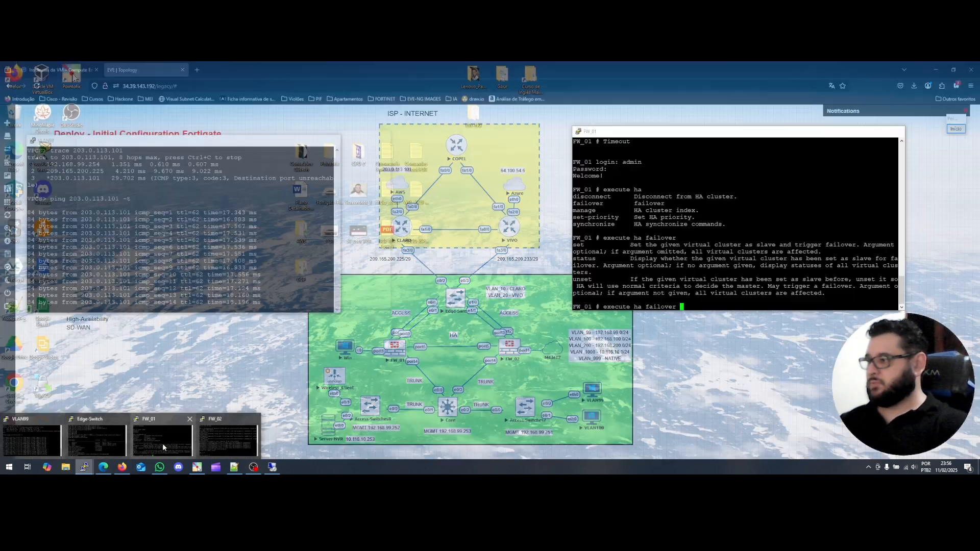
{"action": "left_click", "coordinate": [163, 443]}
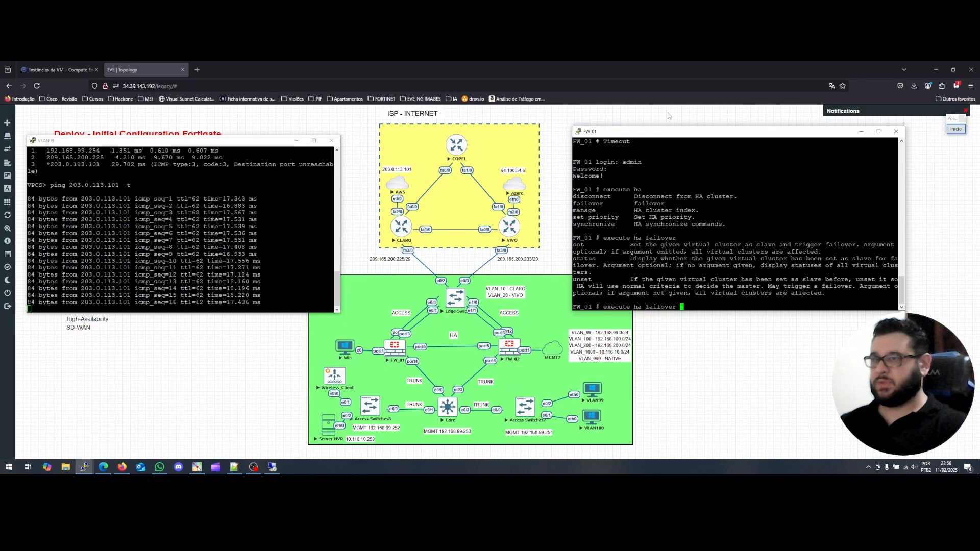
Shut down FW_01 with 'execute shutdown', confirming with y, while the ping keeps running.
{"action": "left_click_drag", "start_coordinate": [656, 135], "coordinate": [636, 125]}
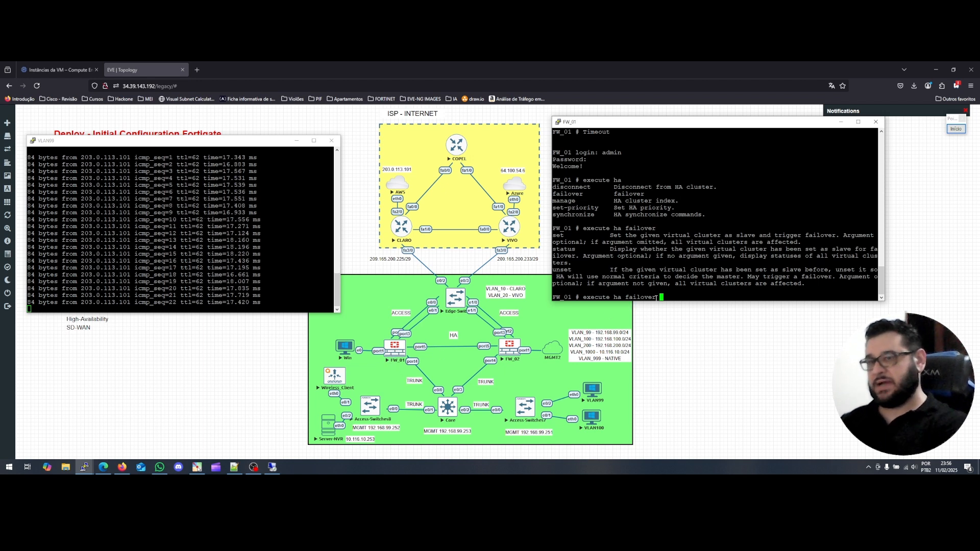
{"action": "key", "text": "BackSpace"}
{"action": "key", "text": "BackSpace"}
{"action": "key", "text": "BackSpace"}
{"action": "key", "text": "BackSpace"}
{"action": "key", "text": "BackSpace"}
{"action": "key", "text": "BackSpace"}
{"action": "key", "text": "BackSpace"}
{"action": "key", "text": "BackSpace"}
{"action": "key", "text": "BackSpace"}
{"action": "key", "text": "BackSpace"}
{"action": "key", "text": "BackSpace"}
{"action": "key", "text": "BackSpace"}
{"action": "key", "text": "BackSpace"}
{"action": "key", "text": "BackSpace"}
{"action": "key", "text": "BackSpace"}
{"action": "key", "text": "BackSpace"}
{"action": "key", "text": "BackSpace"}
{"action": "key", "text": "BackSpace"}
{"action": "key", "text": "BackSpace"}
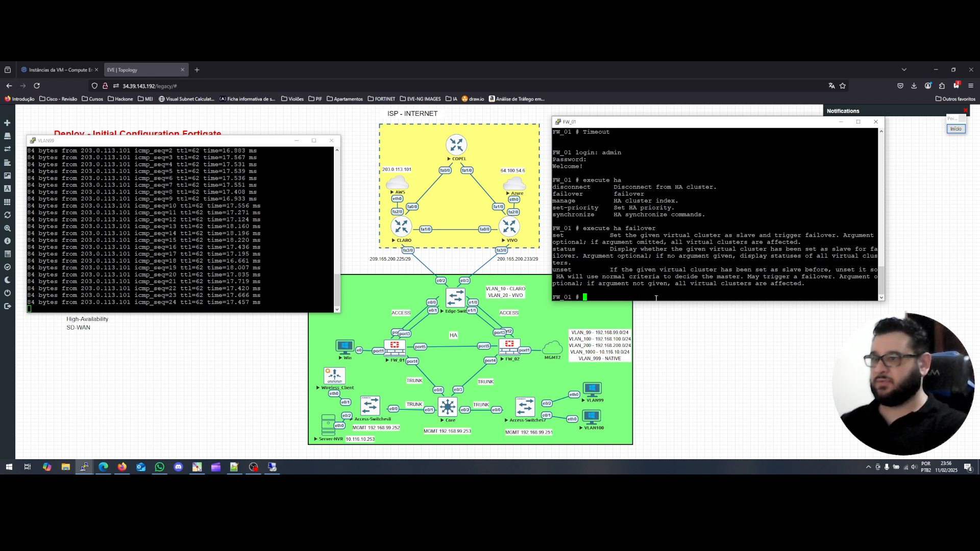
{"action": "type", "text": "e"}
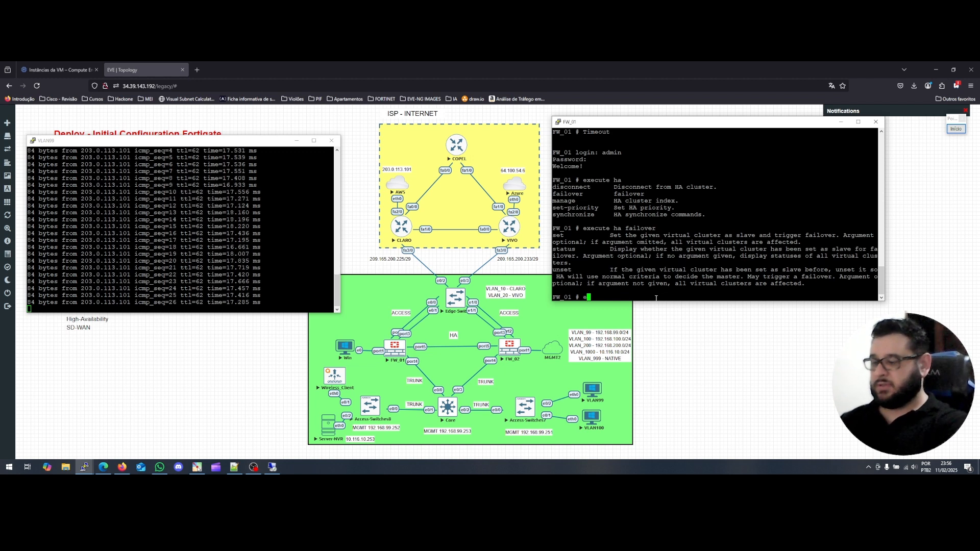
{"action": "type", "text": "xecute shutdown"}
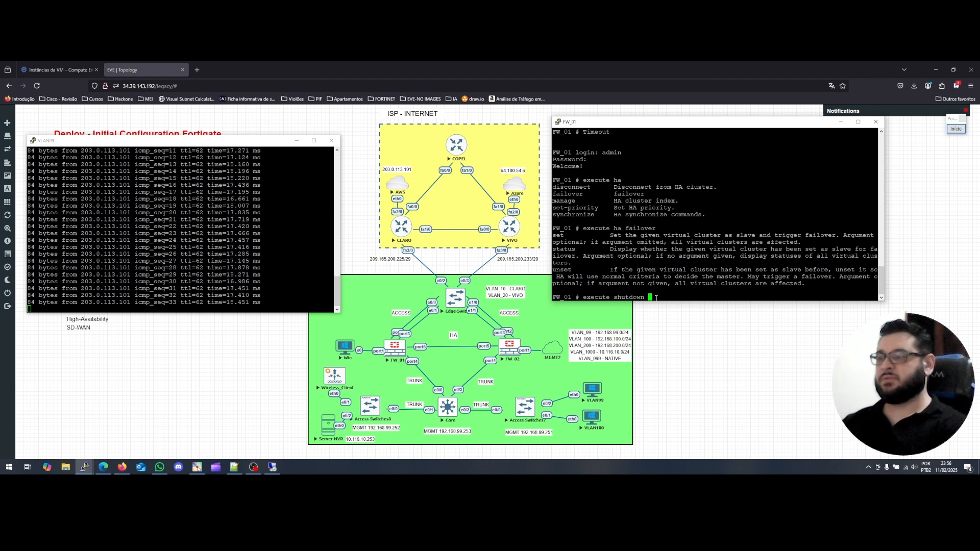
{"action": "key", "text": "Return"}
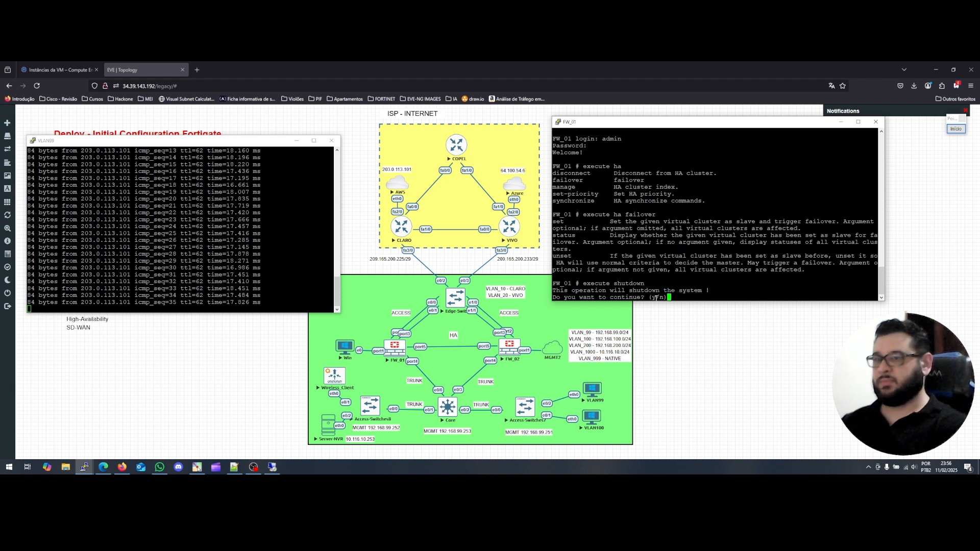
{"action": "type", "text": "y"}
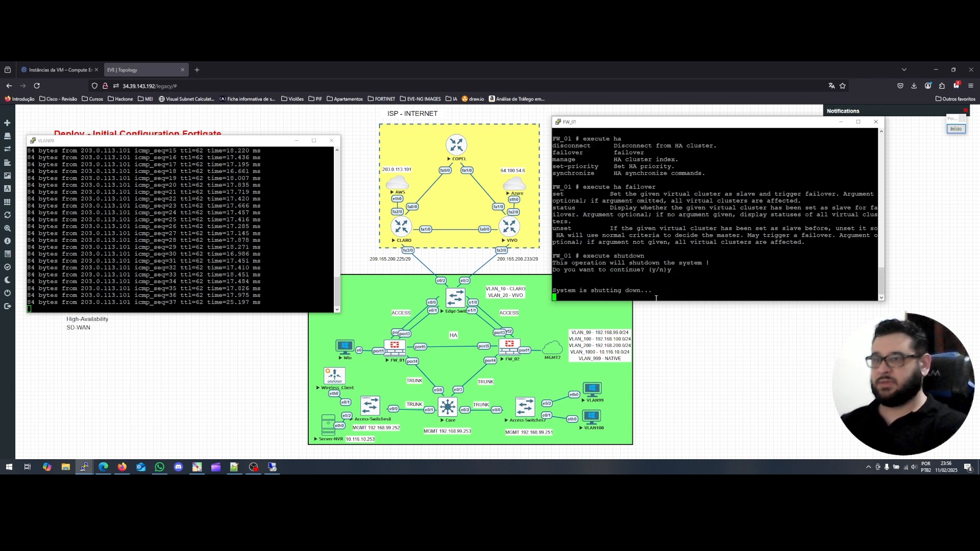
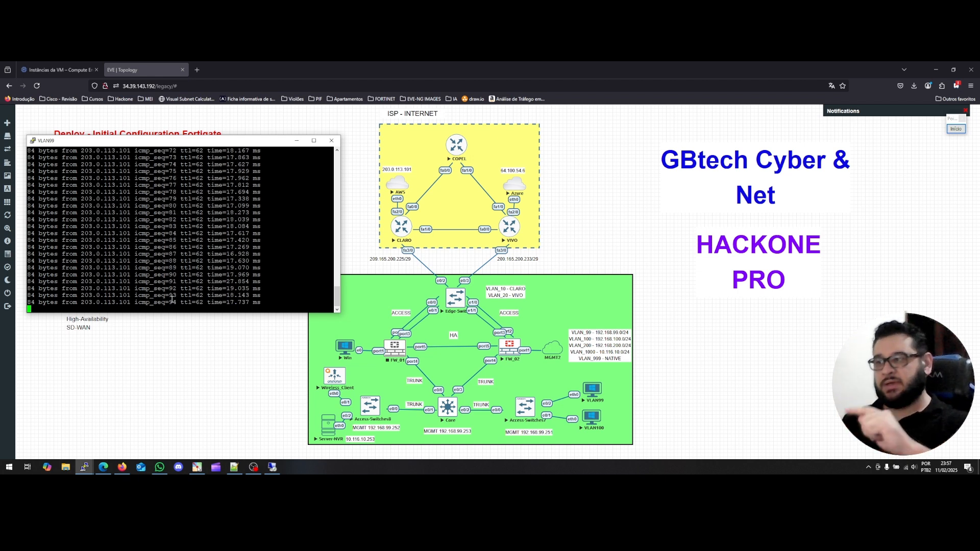
Stop the ping to 203.0.113.101 and scroll through its unbroken ~17 ms replies back to the prompt.
{"action": "left_click", "coordinate": [174, 280]}
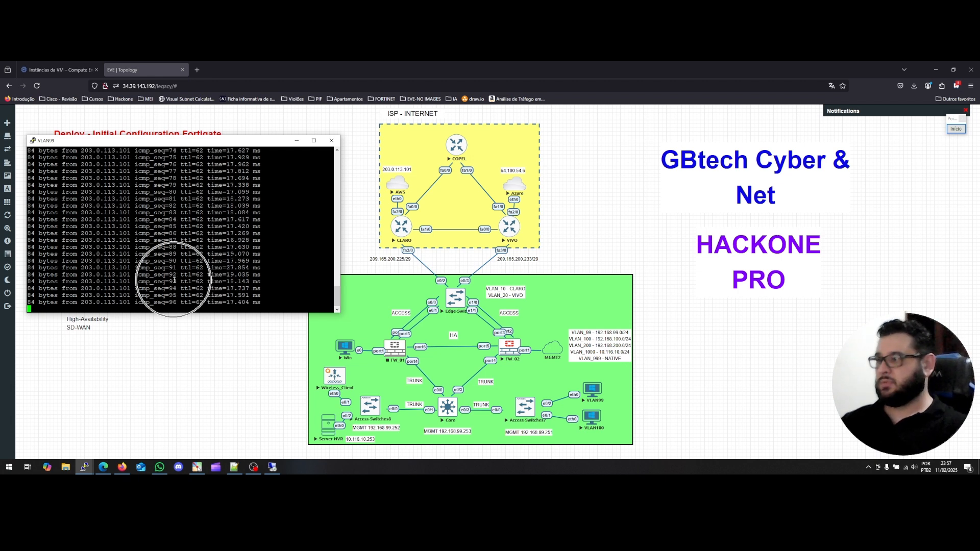
{"action": "key", "text": "ctrl+c"}
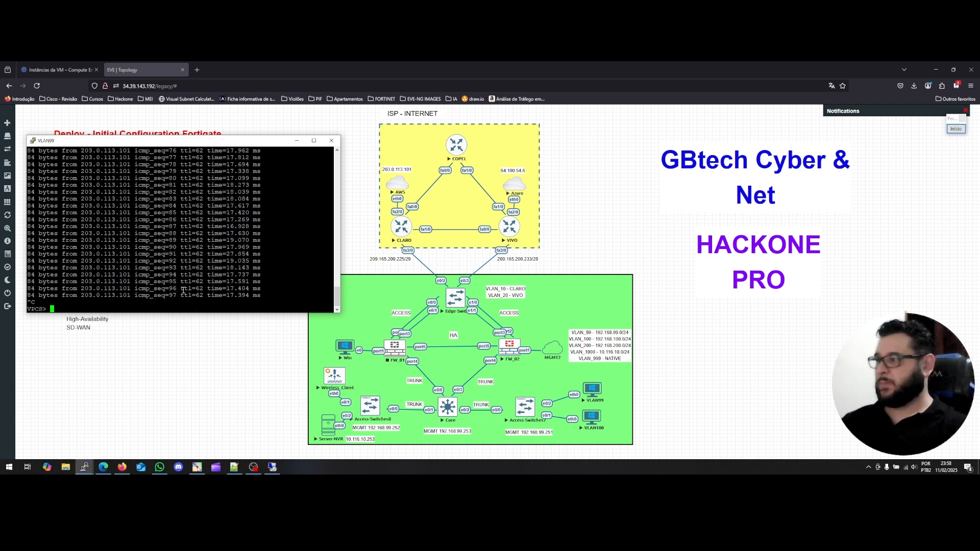
{"action": "scroll", "coordinate": [184, 290], "scroll_direction": "up", "scroll_amount": 20}
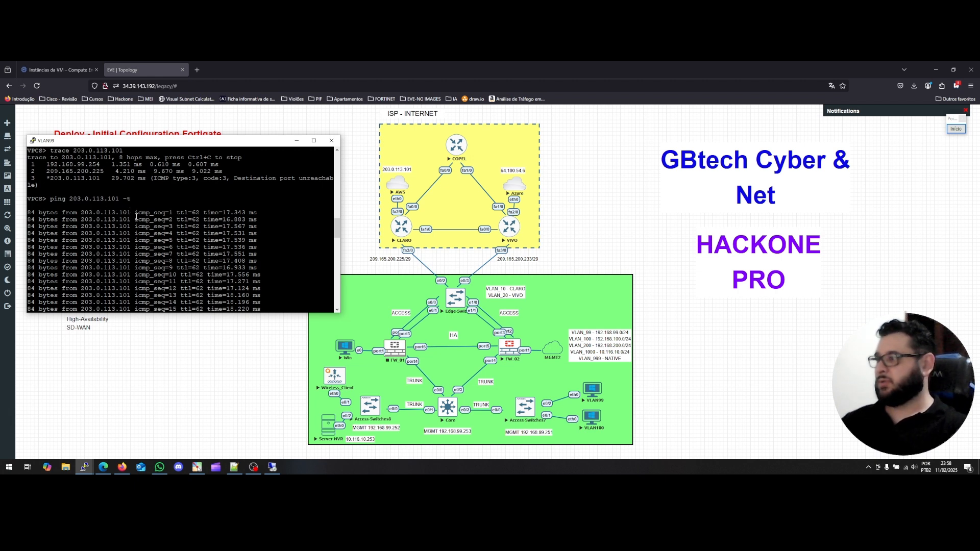
{"action": "scroll", "coordinate": [225, 225], "scroll_direction": "down", "scroll_amount": 8}
{"action": "scroll", "coordinate": [219, 225], "scroll_direction": "up", "scroll_amount": 8}
{"action": "scroll", "coordinate": [217, 225], "scroll_direction": "down", "scroll_amount": 8}
{"action": "scroll", "coordinate": [205, 226], "scroll_direction": "up", "scroll_amount": 8}
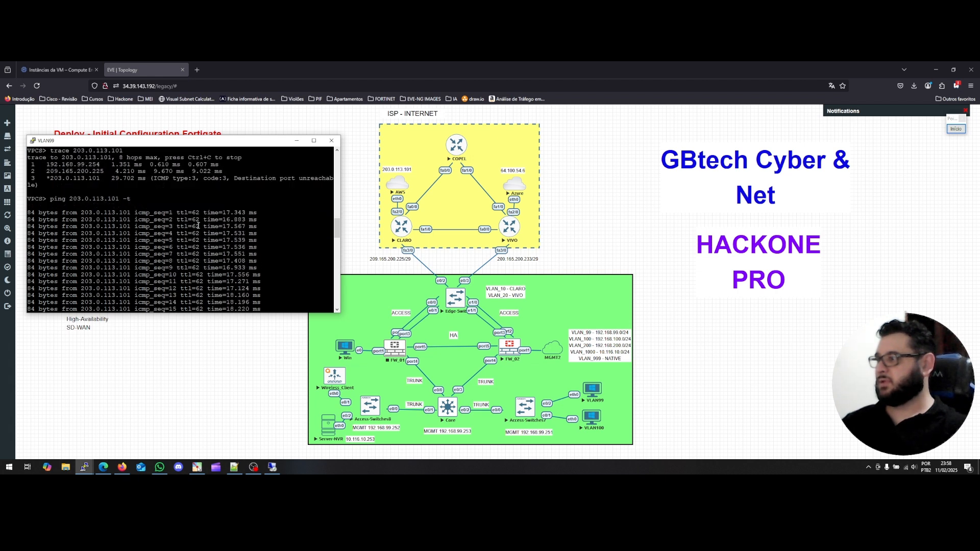
{"action": "scroll", "coordinate": [199, 242], "scroll_direction": "down", "scroll_amount": 4}
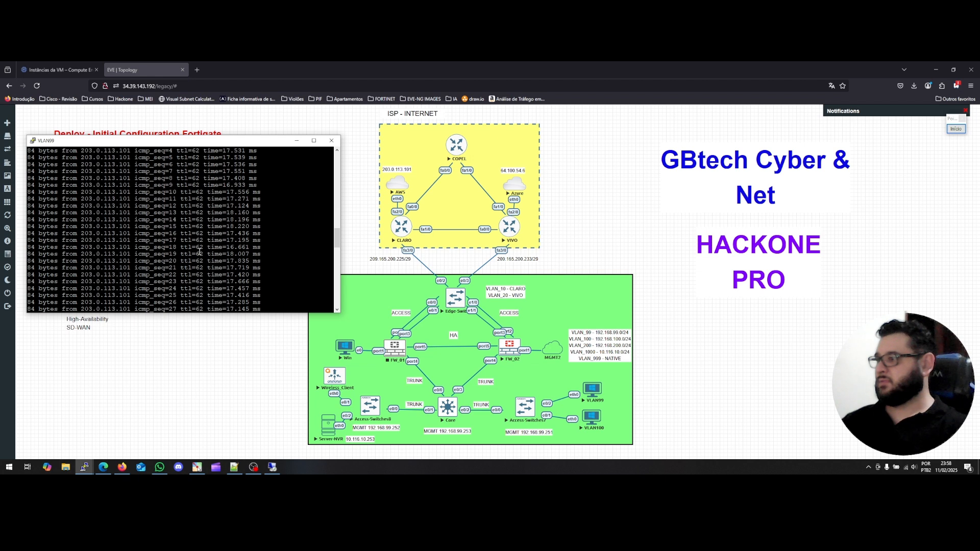
{"action": "scroll", "coordinate": [199, 250], "scroll_direction": "down", "scroll_amount": 16}
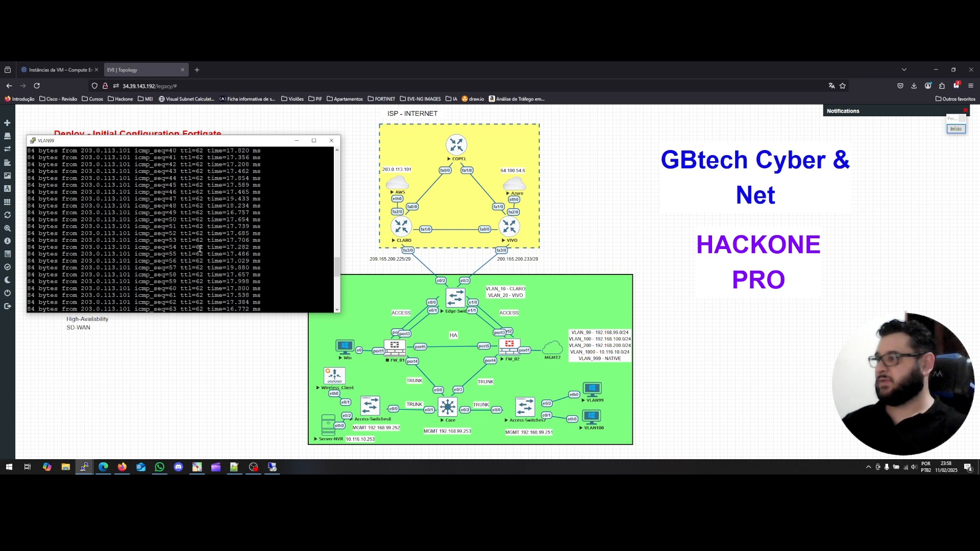
{"action": "scroll", "coordinate": [200, 249], "scroll_direction": "down", "scroll_amount": 4}
{"action": "key", "text": "ctrl+c"}
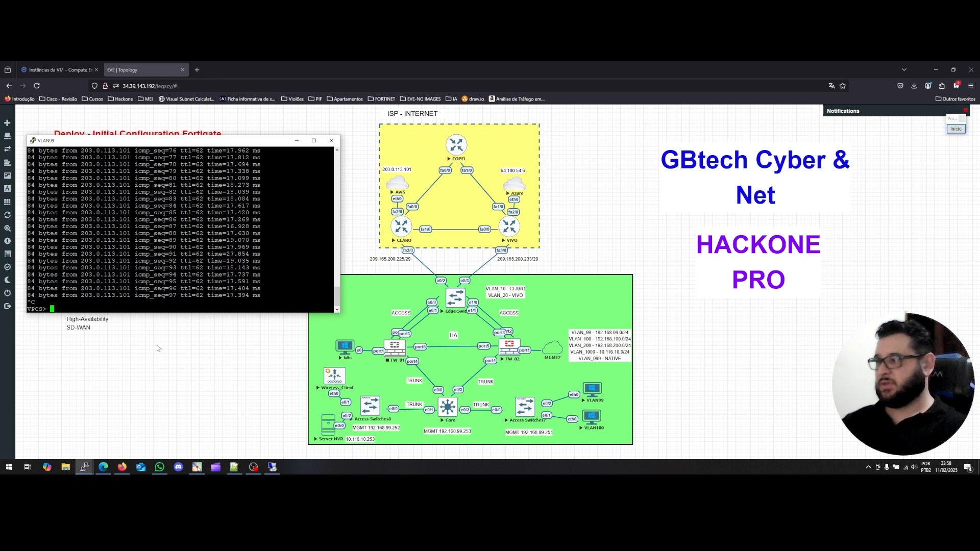
Re-run the recalled ping to 64.100.54.6, getting five replies at about 37–48 ms.
{"action": "key", "text": "Up"}
{"action": "key", "text": "Up"}
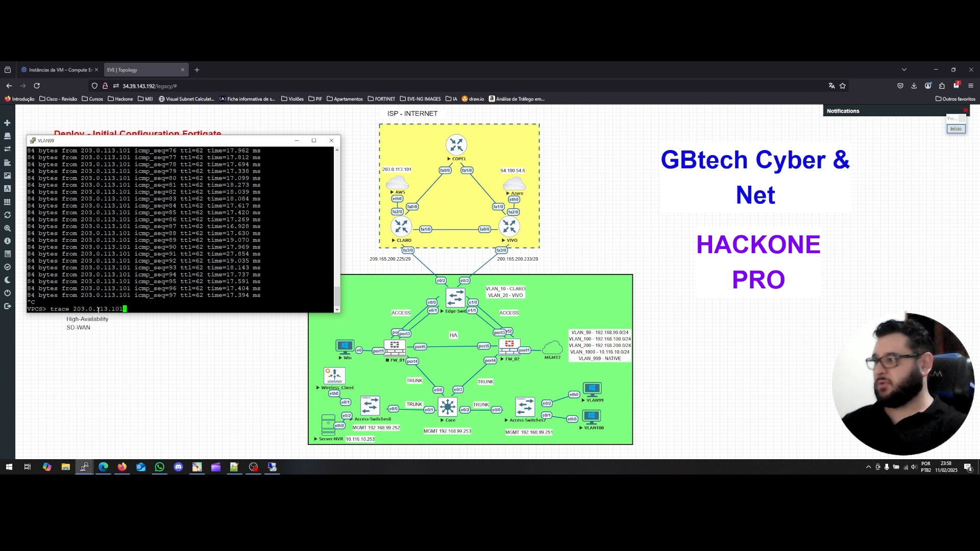
{"action": "key", "text": "Up"}
{"action": "key", "text": "Up"}
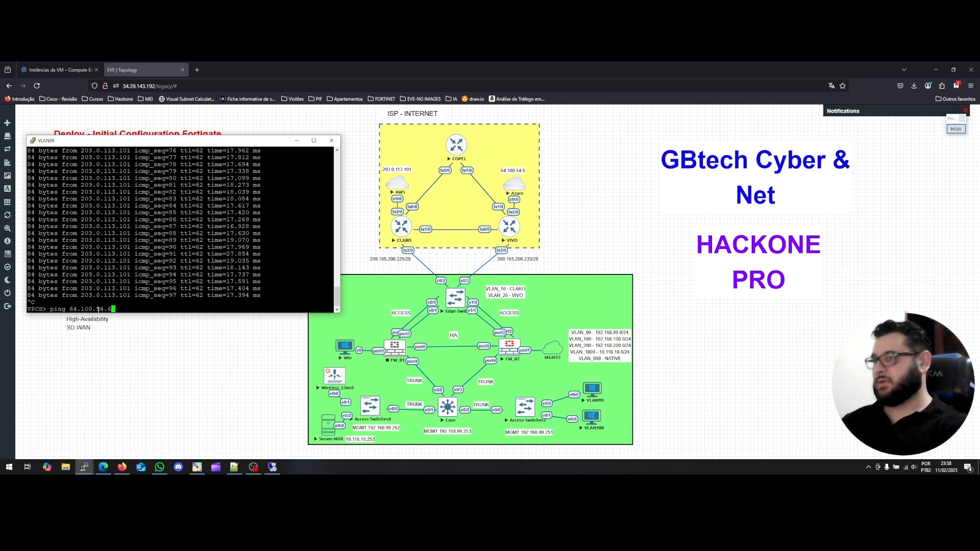
{"action": "key", "text": "Return"}
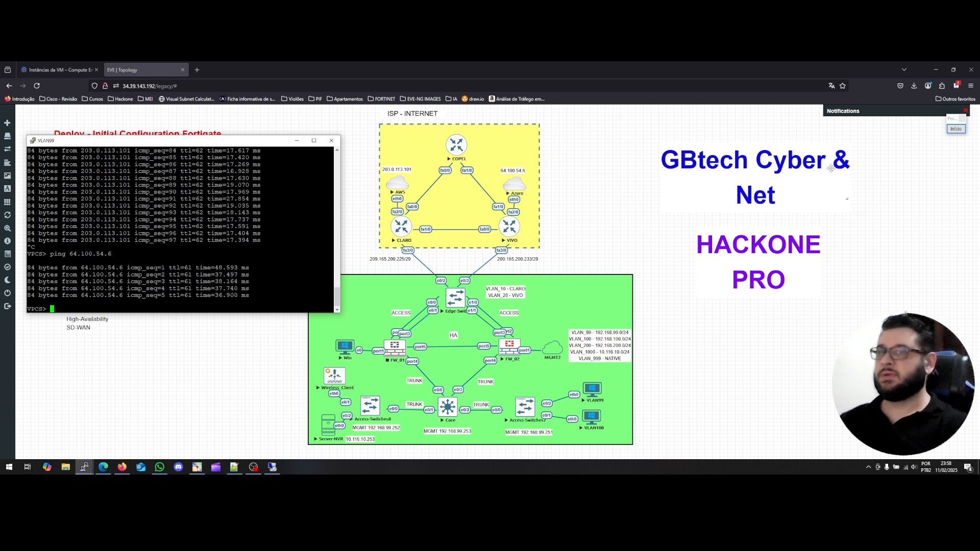
{"action": "left_click", "coordinate": [953, 131]}
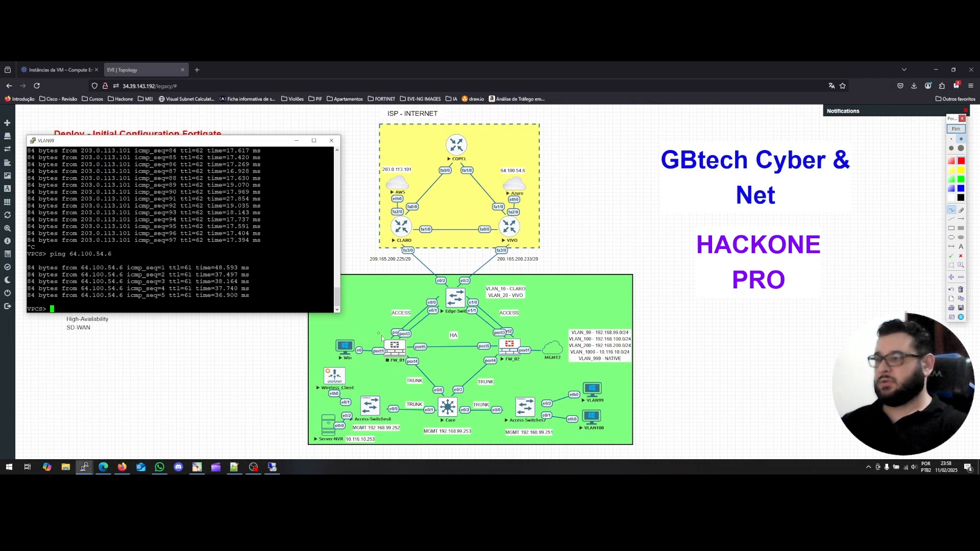
In red, cross out FW_01, circle the Edge-Switch, and write ARP and .226 notes.
{"action": "mouse_move", "coordinate": [406, 336]}
{"action": "left_mouse_down"}
{"action": "mouse_move", "coordinate": [386, 357]}
{"action": "mouse_move", "coordinate": [407, 356]}
{"action": "left_mouse_up"}
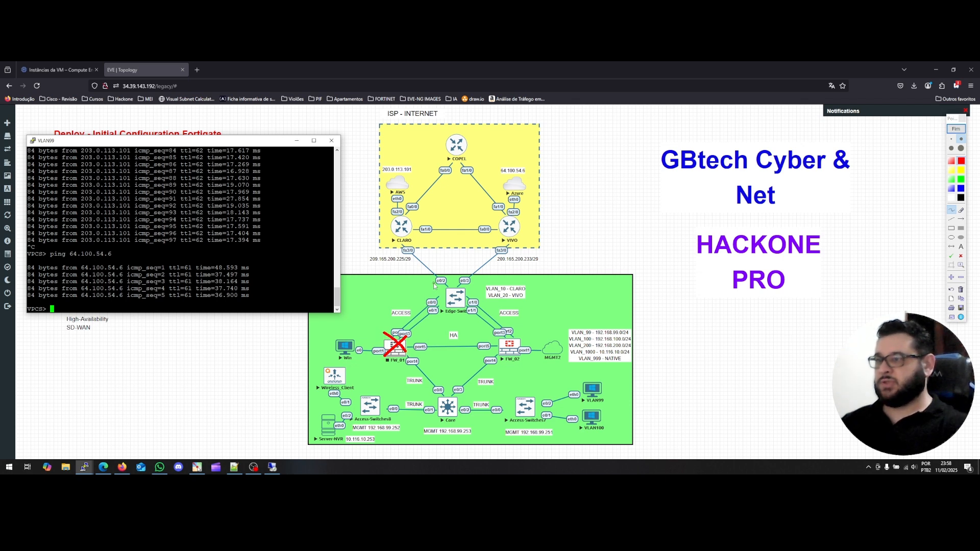
{"action": "mouse_move", "coordinate": [434, 283]}
{"action": "left_mouse_down"}
{"action": "mouse_move", "coordinate": [435, 304]}
{"action": "mouse_move", "coordinate": [436, 281]}
{"action": "mouse_move", "coordinate": [454, 278]}
{"action": "mouse_move", "coordinate": [480, 303]}
{"action": "mouse_move", "coordinate": [472, 322]}
{"action": "mouse_move", "coordinate": [433, 322]}
{"action": "mouse_move", "coordinate": [432, 305]}
{"action": "left_mouse_up"}
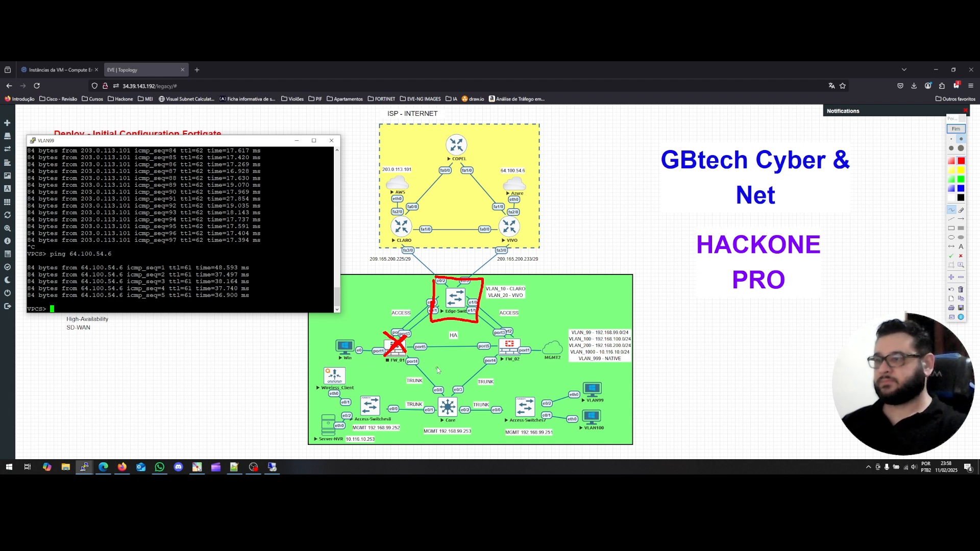
{"action": "mouse_move", "coordinate": [430, 371]}
{"action": "left_mouse_down"}
{"action": "mouse_move", "coordinate": [433, 358]}
{"action": "mouse_move", "coordinate": [439, 371]}
{"action": "mouse_move", "coordinate": [442, 354]}
{"action": "mouse_move", "coordinate": [456, 356]}
{"action": "mouse_move", "coordinate": [450, 344]}
{"action": "mouse_move", "coordinate": [452, 351]}
{"action": "left_mouse_up"}
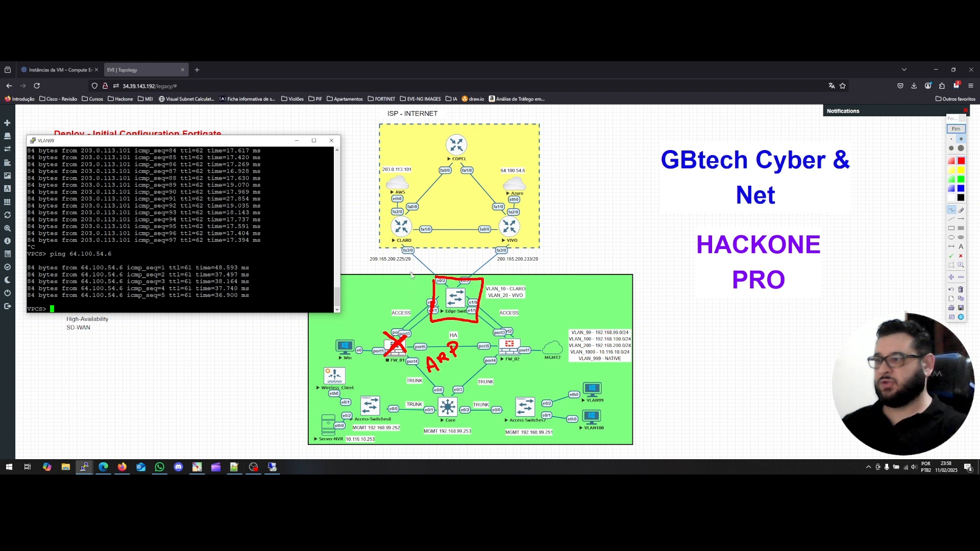
{"action": "left_click_drag", "start_coordinate": [370, 317], "coordinate": [389, 323]}
{"action": "left_click", "coordinate": [366, 326]}
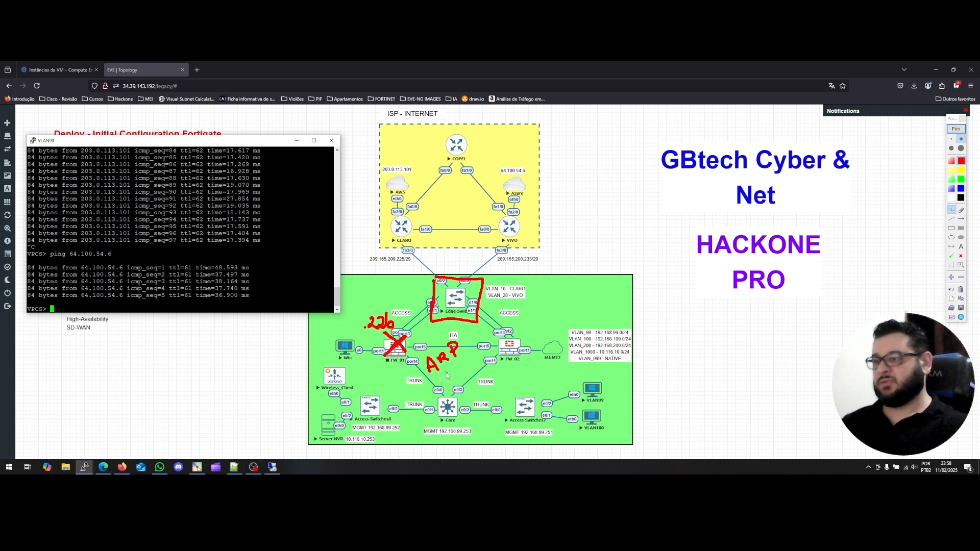
Add G, box FW_02's port, write IP and HSAP notes, and sketch a box right of the diagram.
{"action": "mouse_move", "coordinate": [449, 372]}
{"action": "left_mouse_down"}
{"action": "mouse_move", "coordinate": [444, 380]}
{"action": "mouse_move", "coordinate": [458, 384]}
{"action": "left_mouse_up"}
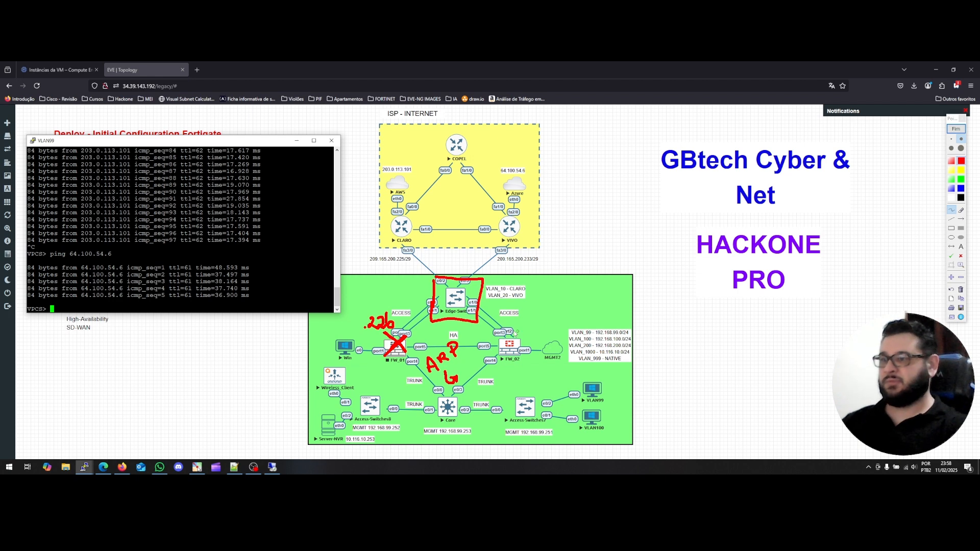
{"action": "mouse_move", "coordinate": [509, 329]}
{"action": "left_mouse_down"}
{"action": "mouse_move", "coordinate": [520, 326]}
{"action": "mouse_move", "coordinate": [511, 340]}
{"action": "left_mouse_up"}
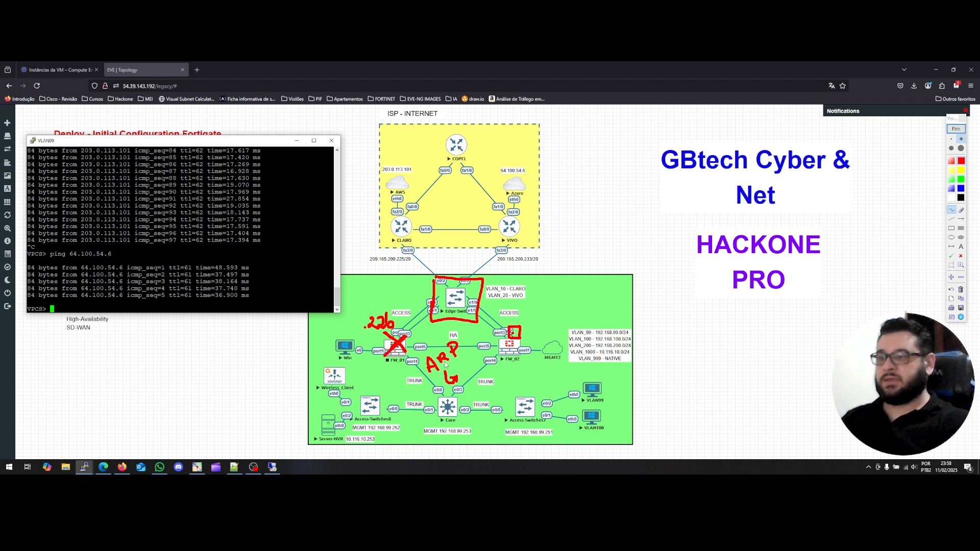
{"action": "mouse_move", "coordinate": [553, 290]}
{"action": "left_mouse_down"}
{"action": "mouse_move", "coordinate": [554, 304]}
{"action": "mouse_move", "coordinate": [561, 292]}
{"action": "left_mouse_up"}
{"action": "left_click", "coordinate": [552, 281]}
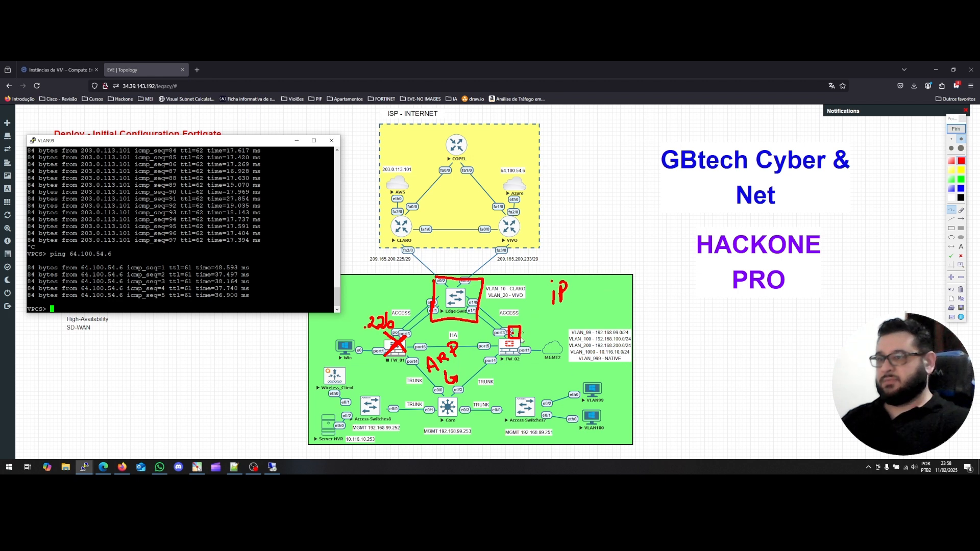
{"action": "mouse_move", "coordinate": [575, 252]}
{"action": "left_mouse_down"}
{"action": "mouse_move", "coordinate": [574, 269]}
{"action": "mouse_move", "coordinate": [610, 268]}
{"action": "left_mouse_up"}
{"action": "left_click_drag", "start_coordinate": [612, 252], "coordinate": [614, 261]}
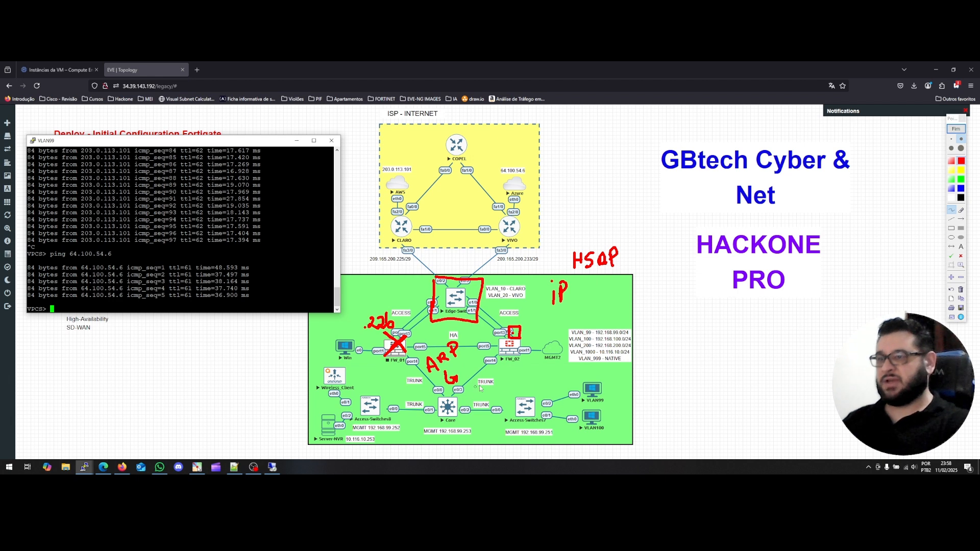
{"action": "mouse_move", "coordinate": [666, 382]}
{"action": "left_mouse_down"}
{"action": "mouse_move", "coordinate": [668, 362]}
{"action": "mouse_move", "coordinate": [701, 378]}
{"action": "mouse_move", "coordinate": [673, 383]}
{"action": "mouse_move", "coordinate": [790, 358]}
{"action": "mouse_move", "coordinate": [798, 381]}
{"action": "mouse_move", "coordinate": [767, 379]}
{"action": "left_mouse_up"}
{"action": "left_click", "coordinate": [707, 372]}
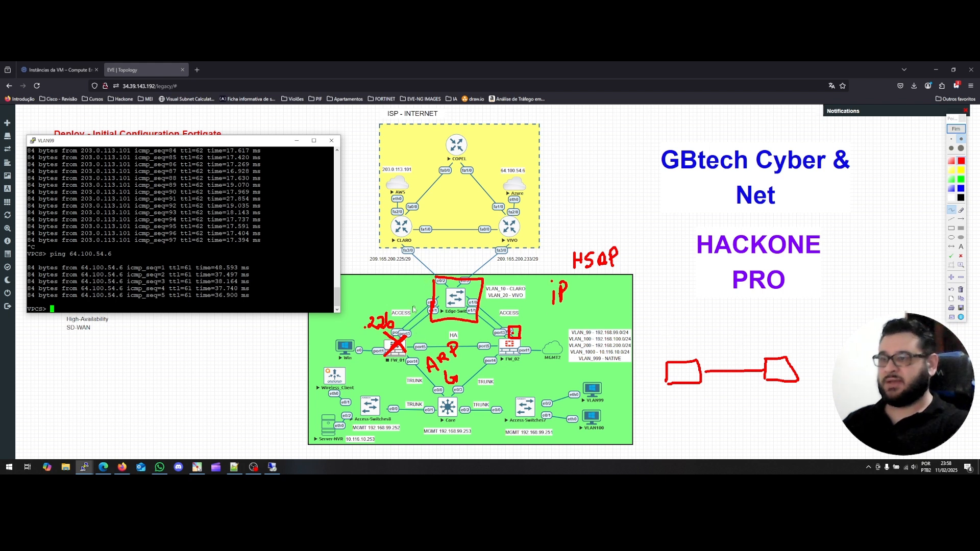
Sketch the vIP diagram: label vIP, draw a second box and lines linking the boxes.
{"action": "left_click_drag", "start_coordinate": [718, 358], "coordinate": [740, 361]}
{"action": "left_click", "coordinate": [729, 350]}
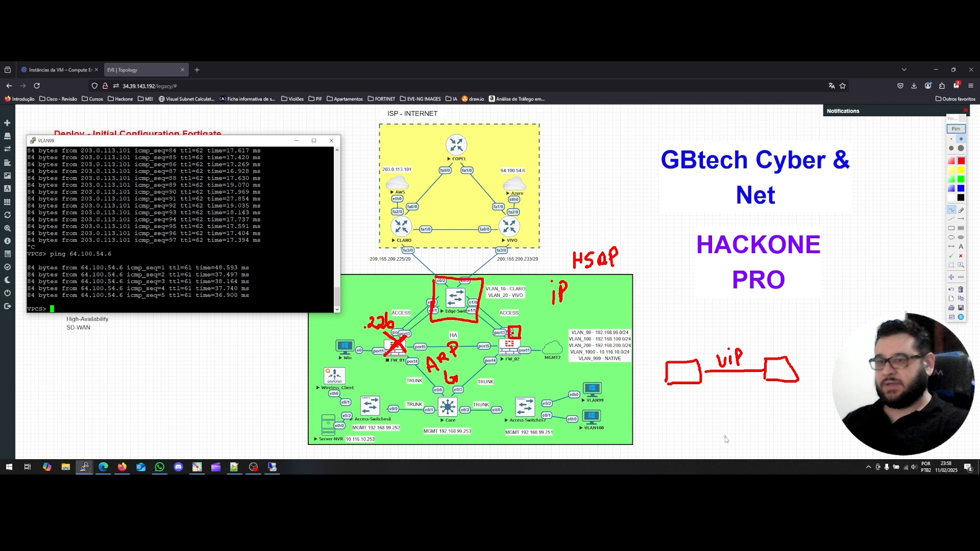
{"action": "mouse_move", "coordinate": [727, 428]}
{"action": "left_mouse_down"}
{"action": "mouse_move", "coordinate": [753, 443]}
{"action": "mouse_move", "coordinate": [733, 447]}
{"action": "left_mouse_up"}
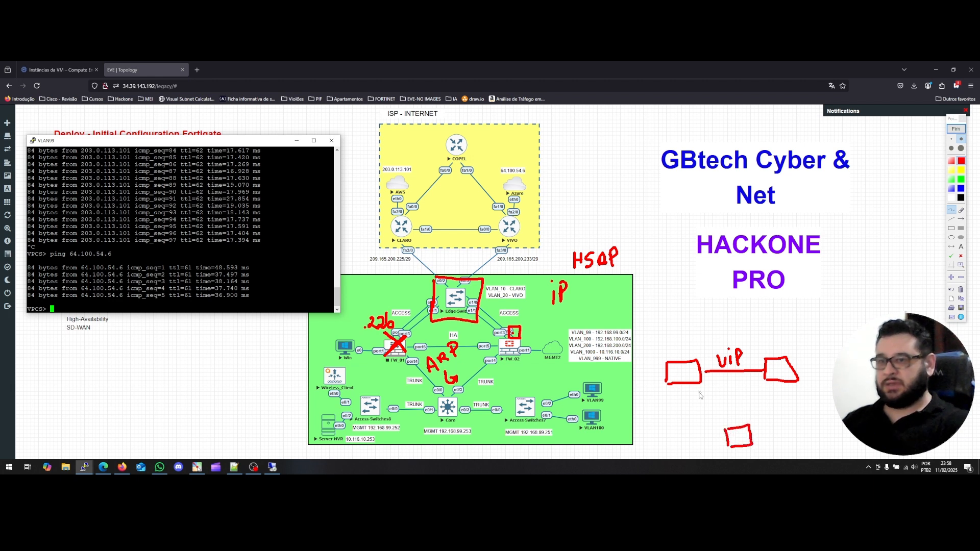
{"action": "left_click_drag", "start_coordinate": [727, 431], "coordinate": [684, 384]}
{"action": "left_click_drag", "start_coordinate": [750, 427], "coordinate": [787, 388]}
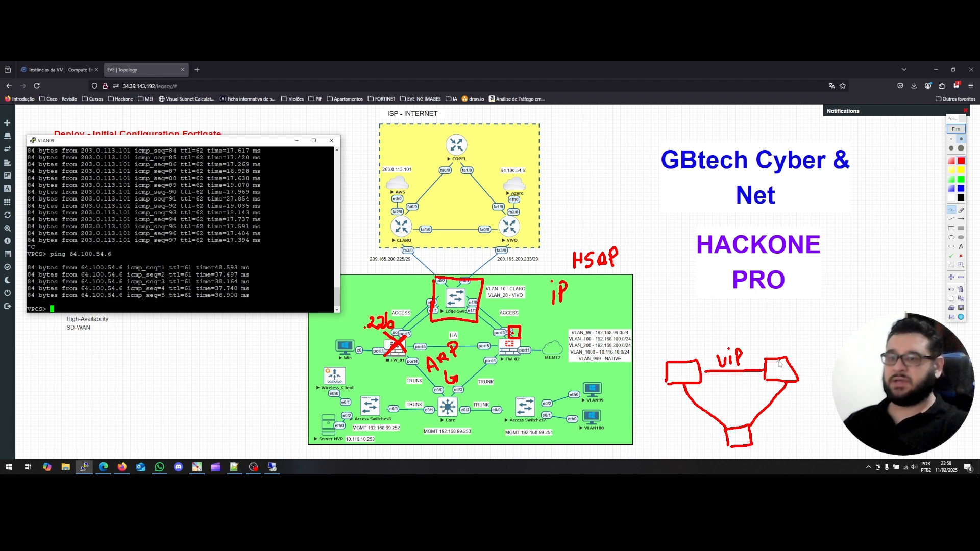
{"action": "left_click_drag", "start_coordinate": [739, 427], "coordinate": [737, 374]}
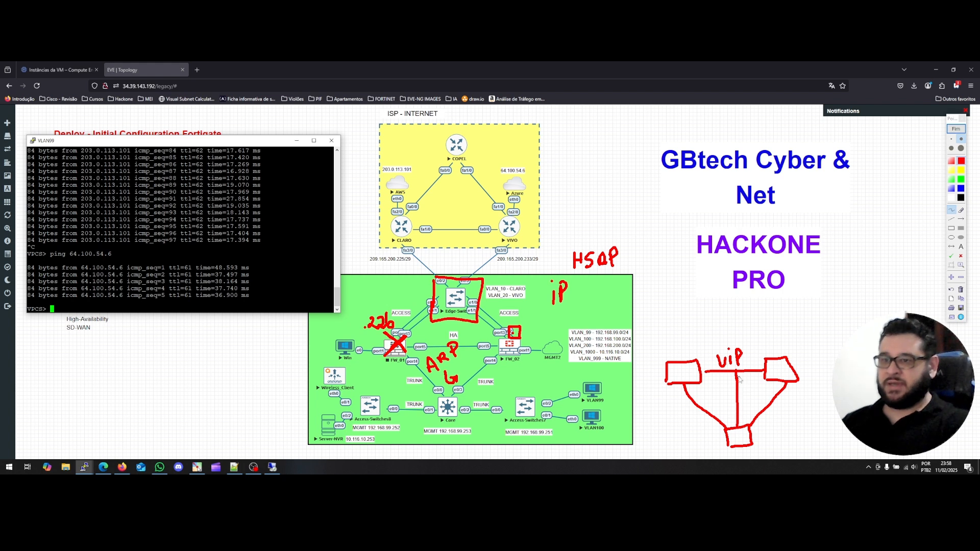
{"action": "mouse_move", "coordinate": [738, 371]}
{"action": "left_mouse_down"}
{"action": "mouse_move", "coordinate": [767, 369]}
{"action": "mouse_move", "coordinate": [700, 371]}
{"action": "mouse_move", "coordinate": [683, 352]}
{"action": "left_mouse_up"}
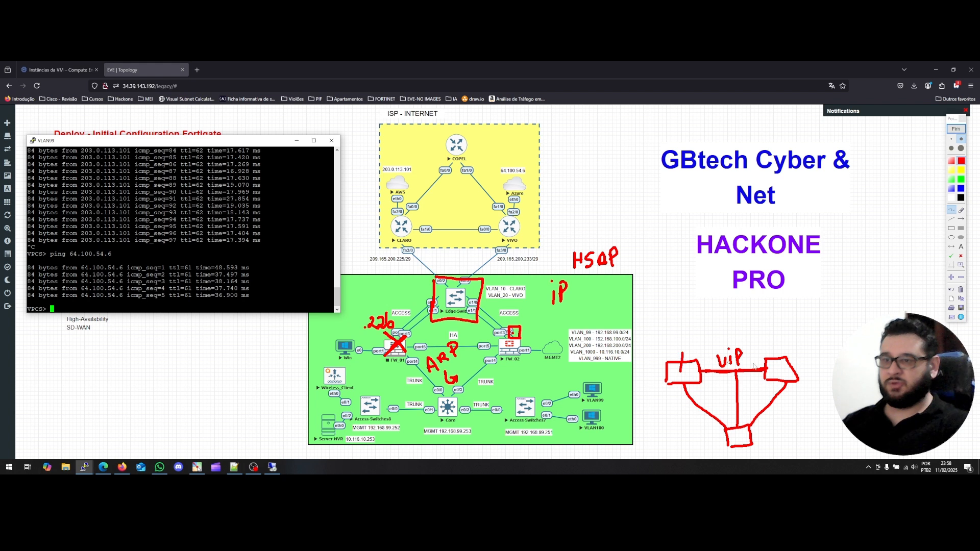
{"action": "left_click_drag", "start_coordinate": [779, 353], "coordinate": [780, 364]}
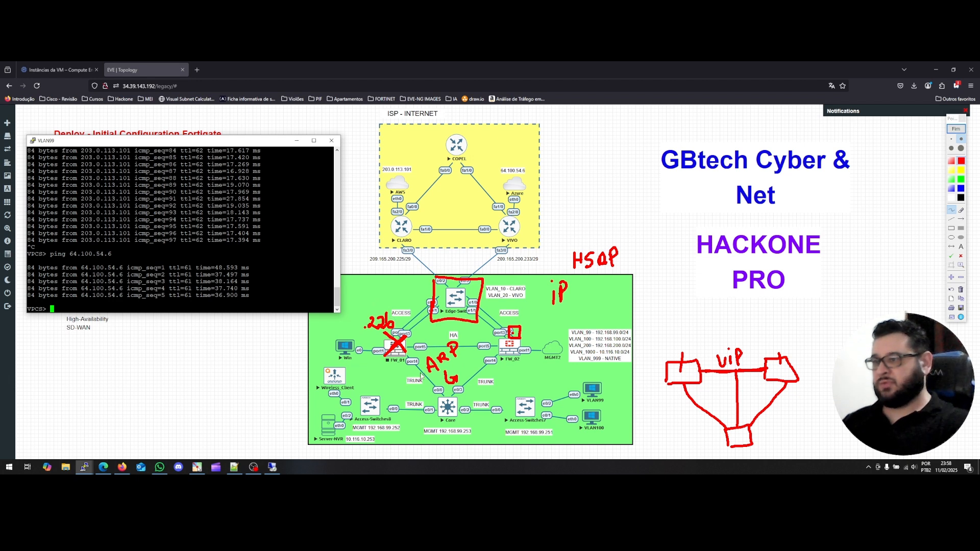
Circle FW_01 and FW_02, link them with a line, then erase all red annotations.
{"action": "mouse_move", "coordinate": [375, 337]}
{"action": "left_mouse_down"}
{"action": "mouse_move", "coordinate": [388, 364]}
{"action": "mouse_move", "coordinate": [378, 329]}
{"action": "left_mouse_up"}
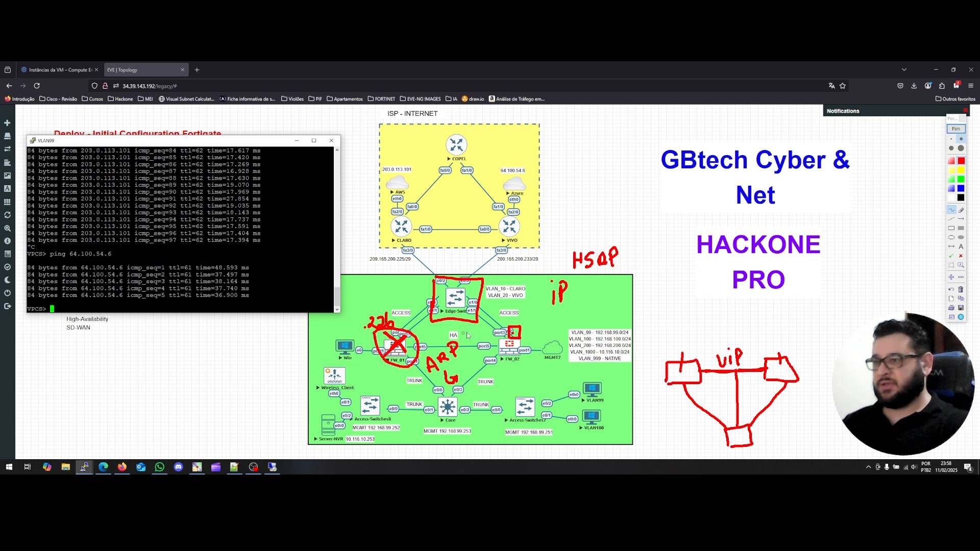
{"action": "mouse_move", "coordinate": [498, 332]}
{"action": "left_mouse_down"}
{"action": "mouse_move", "coordinate": [518, 373]}
{"action": "mouse_move", "coordinate": [487, 327]}
{"action": "left_mouse_up"}
{"action": "left_click_drag", "start_coordinate": [415, 350], "coordinate": [492, 352]}
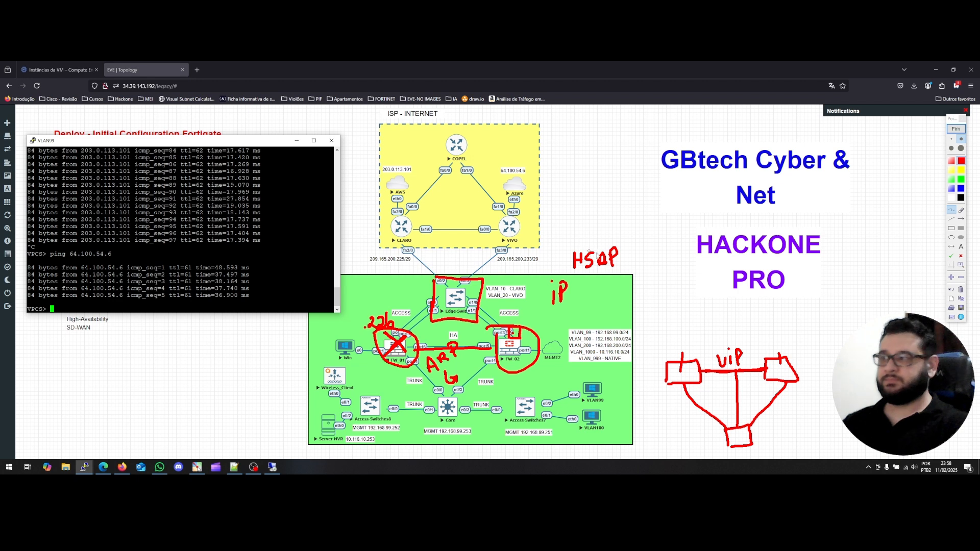
{"action": "left_click", "coordinate": [960, 290]}
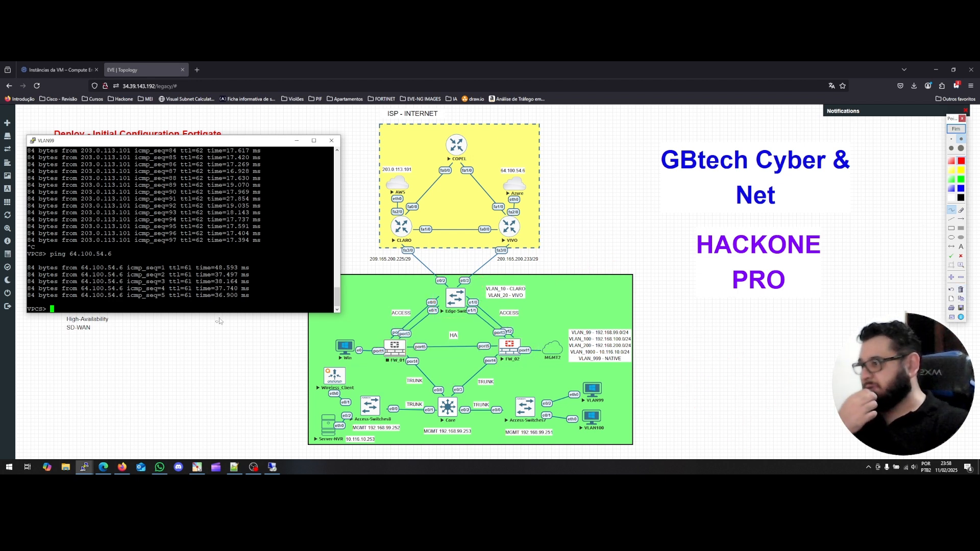
Repeat the ping to 64.100.54.6 from the VLAN99 console, getting five replies at 27–42 ms.
{"action": "left_click", "coordinate": [167, 306]}
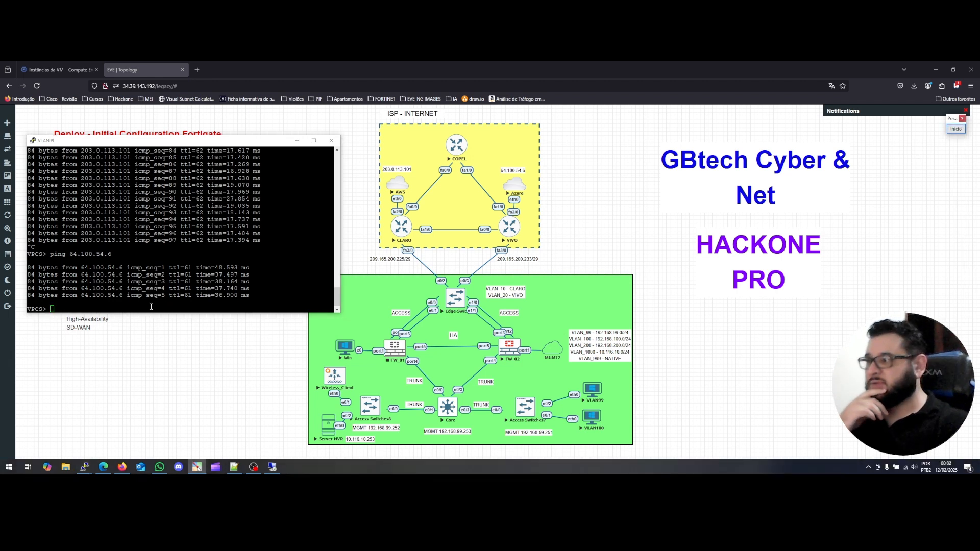
{"action": "left_click", "coordinate": [151, 306]}
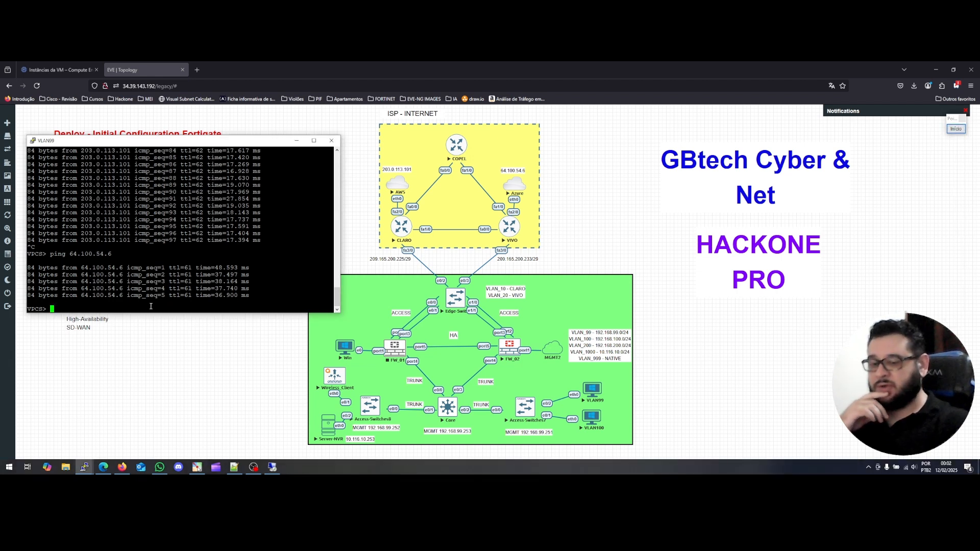
{"action": "key", "text": "Up"}
{"action": "key", "text": "Return"}
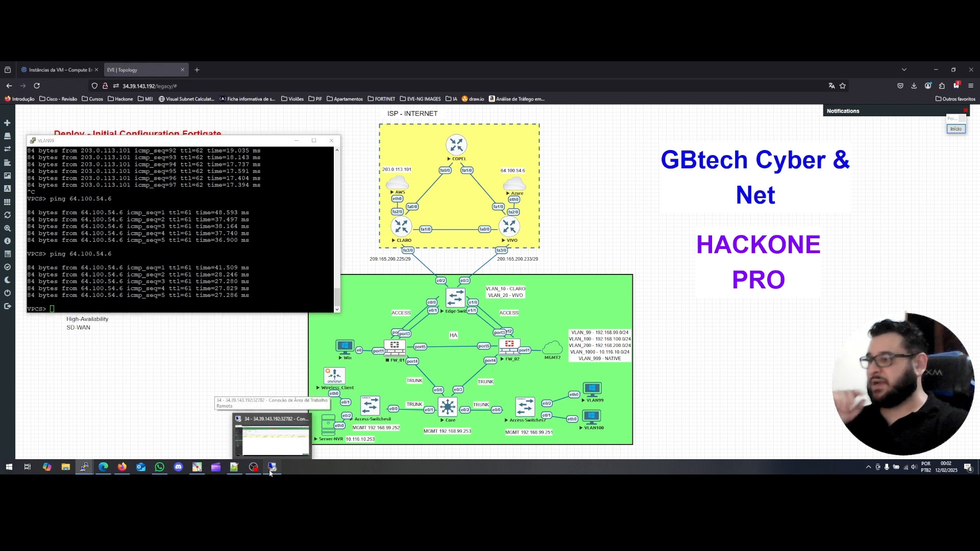
{"action": "left_click", "coordinate": [271, 472]}
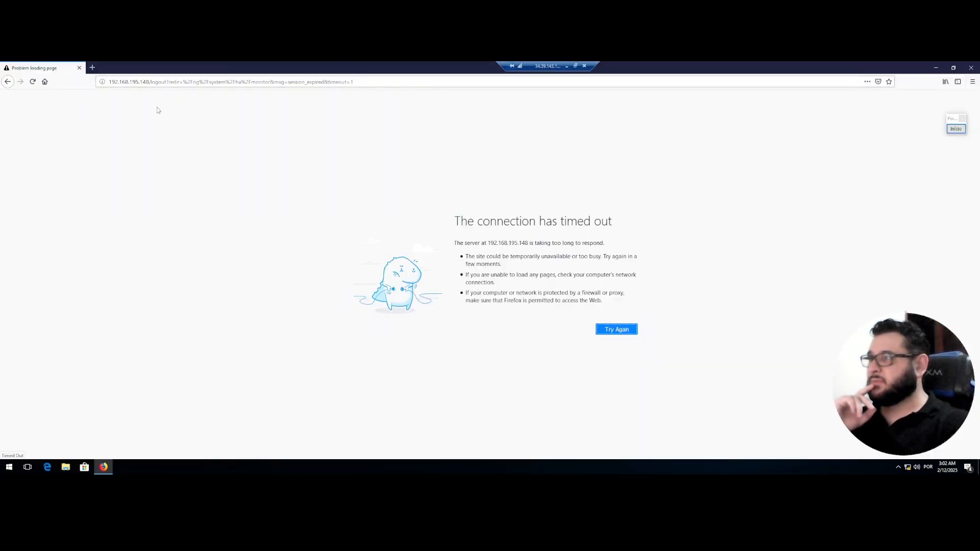
Retry the timed-out firewall page at 192.168.195.148, then minimise the remote desktop session.
{"action": "left_click", "coordinate": [608, 329]}
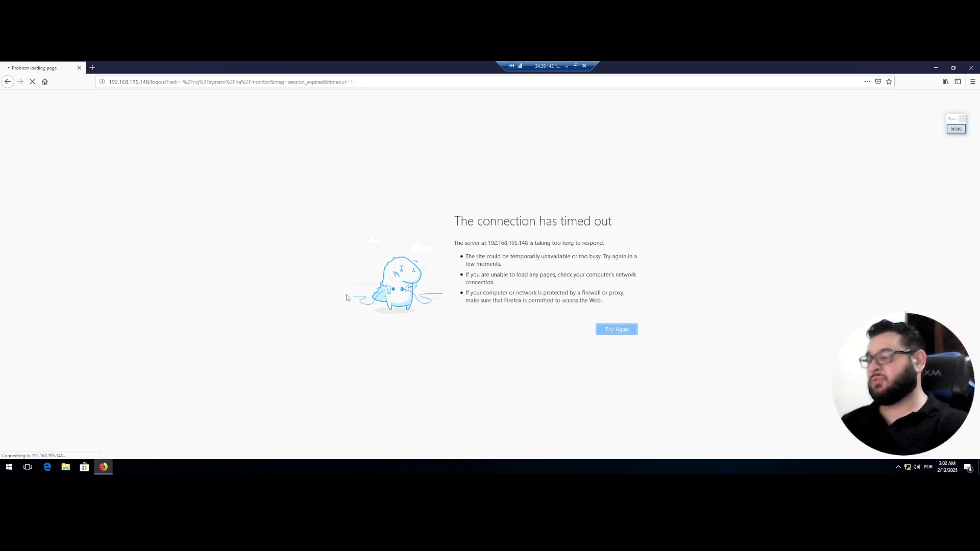
{"action": "left_click", "coordinate": [567, 67]}
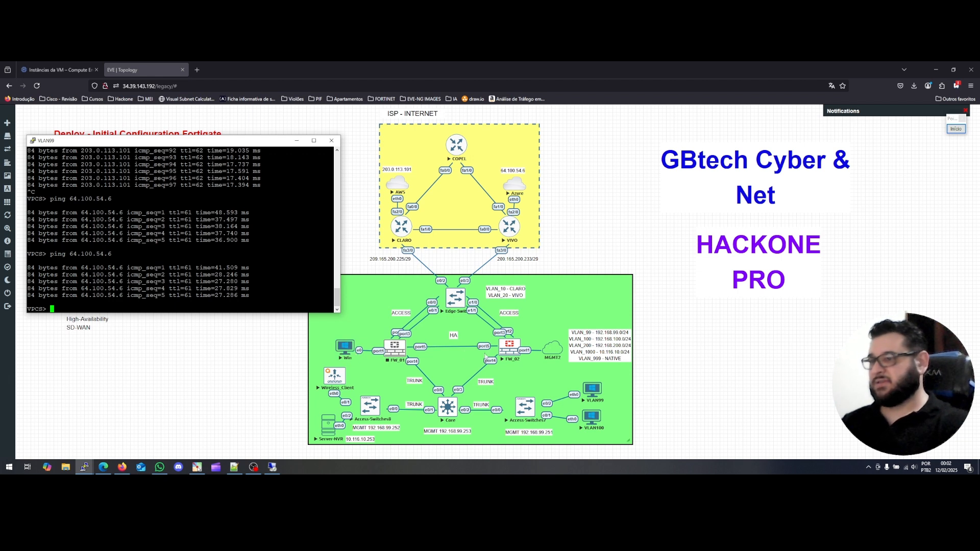
Delete the MGMT2 network cloud from the topology, confirming with Yes.
{"action": "left_click", "coordinate": [548, 349]}
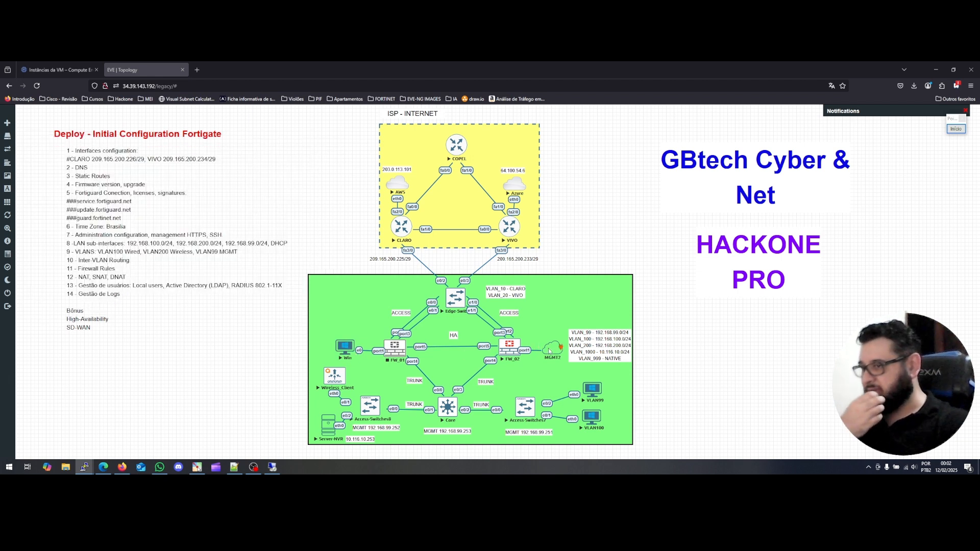
{"action": "right_click", "coordinate": [553, 350]}
{"action": "left_click", "coordinate": [561, 377]}
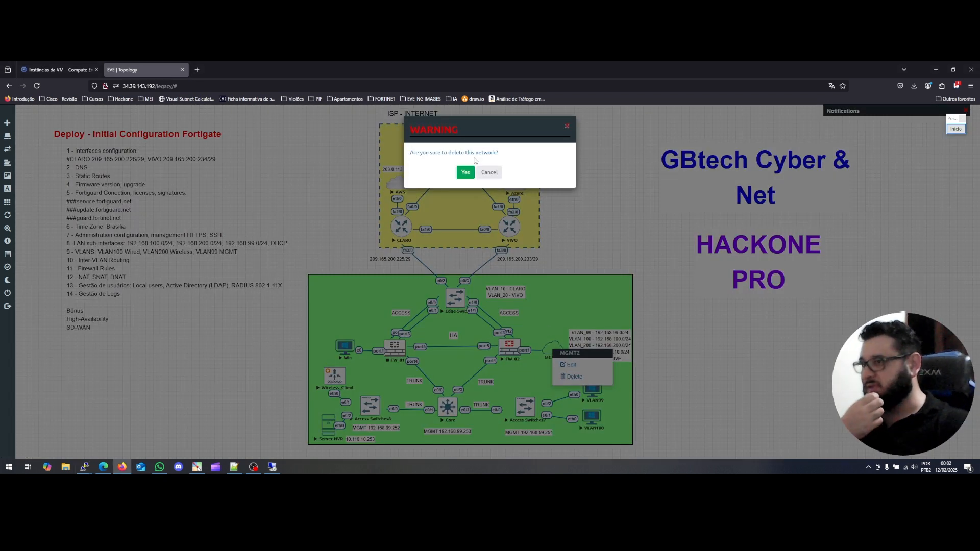
{"action": "left_click", "coordinate": [466, 172]}
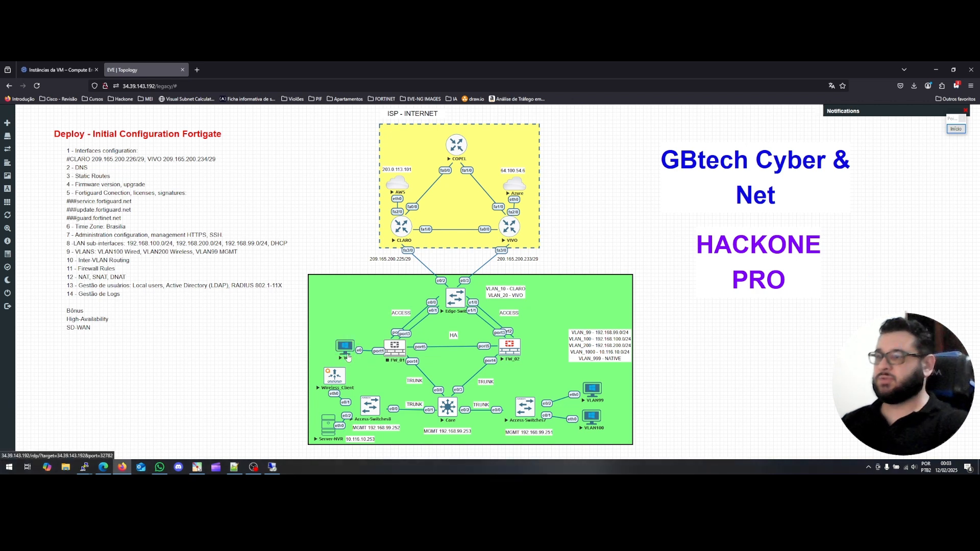
{"action": "right_click", "coordinate": [345, 346]}
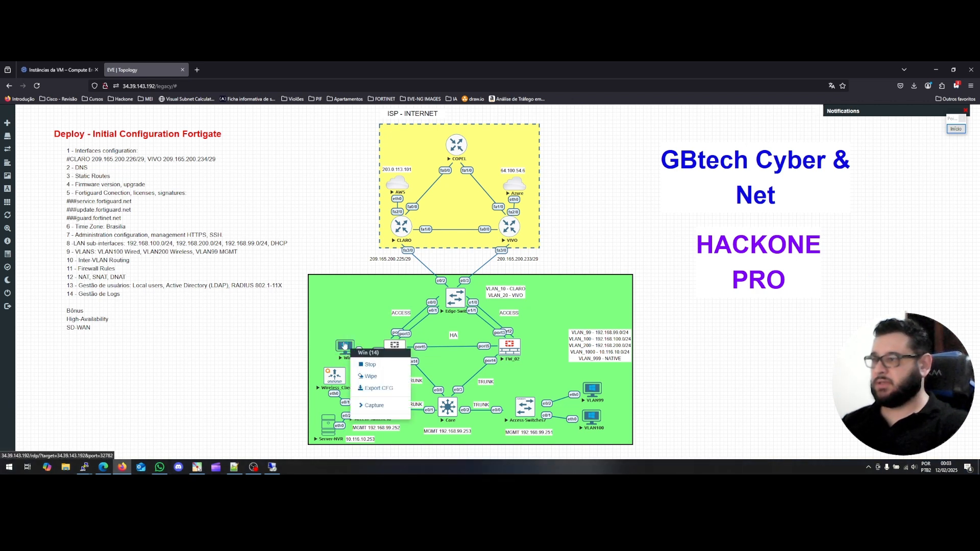
{"action": "left_click", "coordinate": [329, 354]}
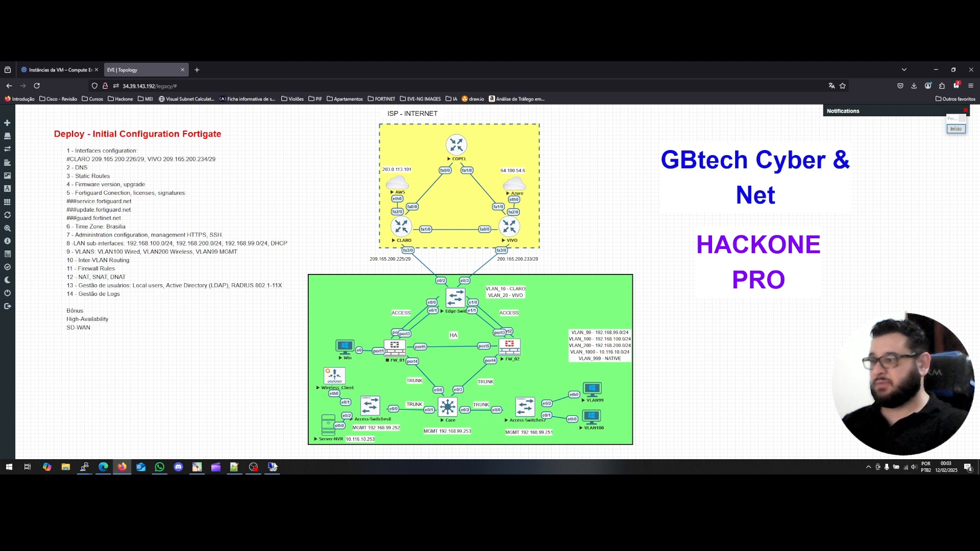
Retry the firewall page in Remote Desktop, minimise it, and bring up FW_01's node actions.
{"action": "left_click", "coordinate": [273, 466]}
{"action": "left_click", "coordinate": [619, 329]}
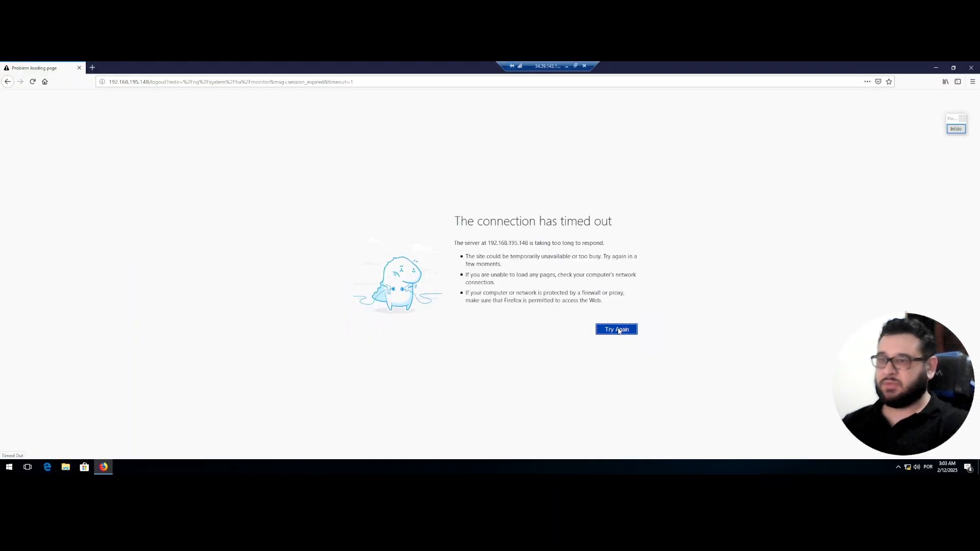
{"action": "left_click", "coordinate": [567, 67]}
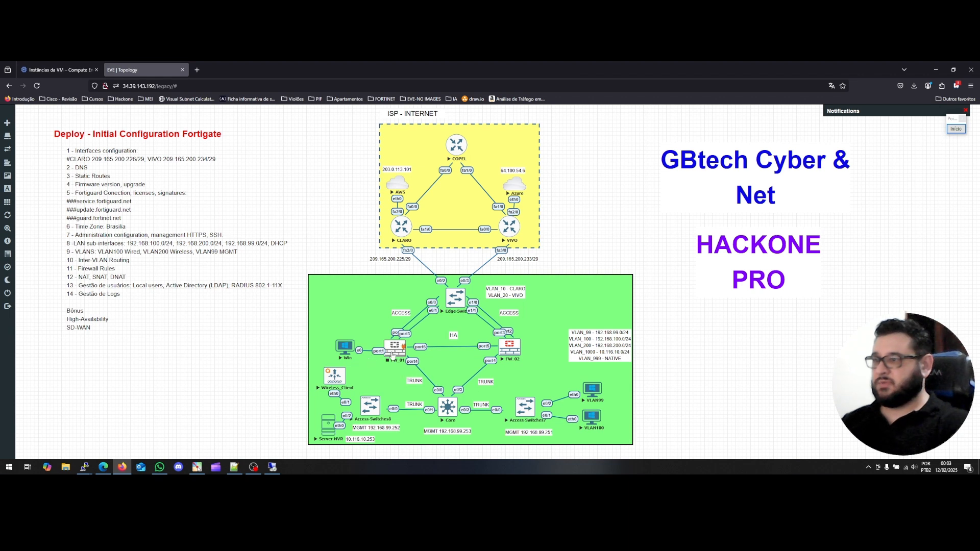
{"action": "right_click", "coordinate": [394, 353]}
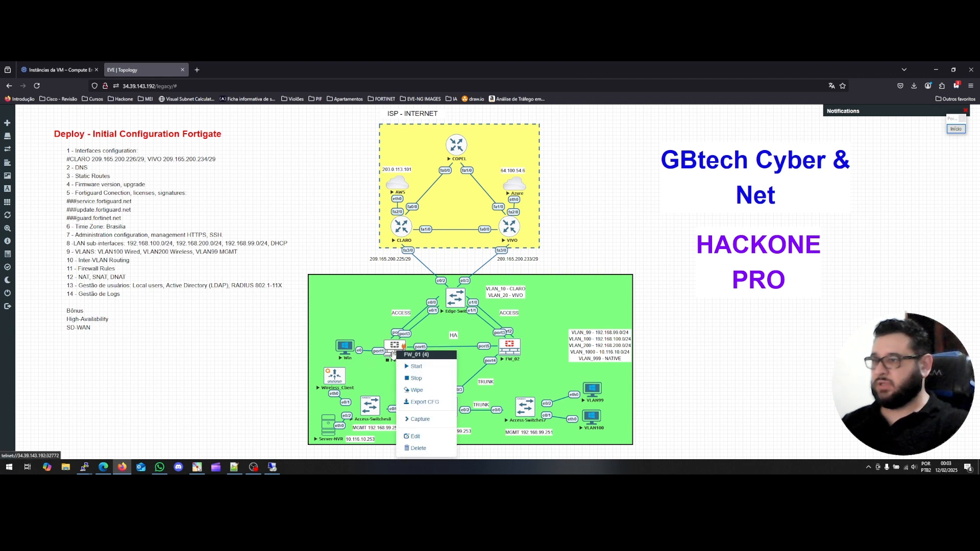
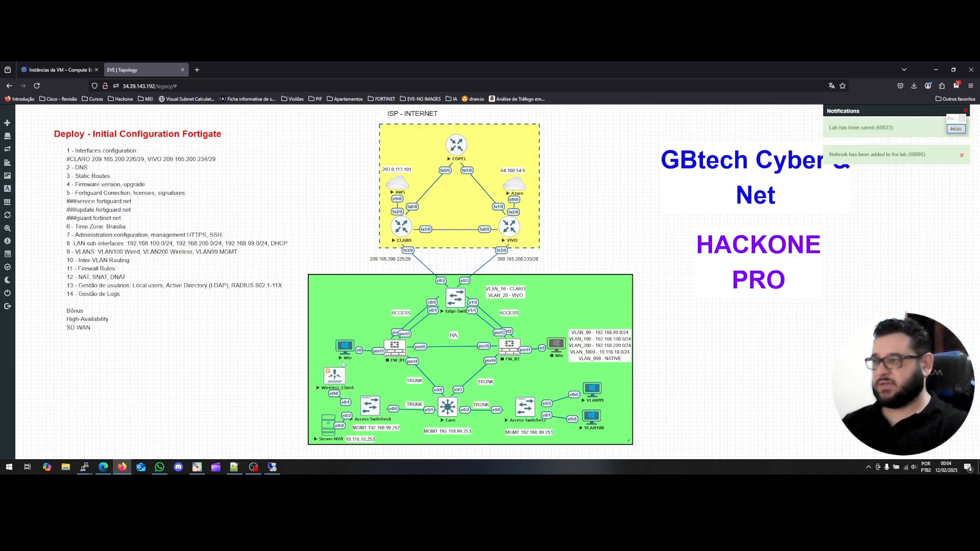
Start the FW_02 and Win nodes and launch the Win node's downloaded .rdp connection file.
{"action": "right_click", "coordinate": [510, 349]}
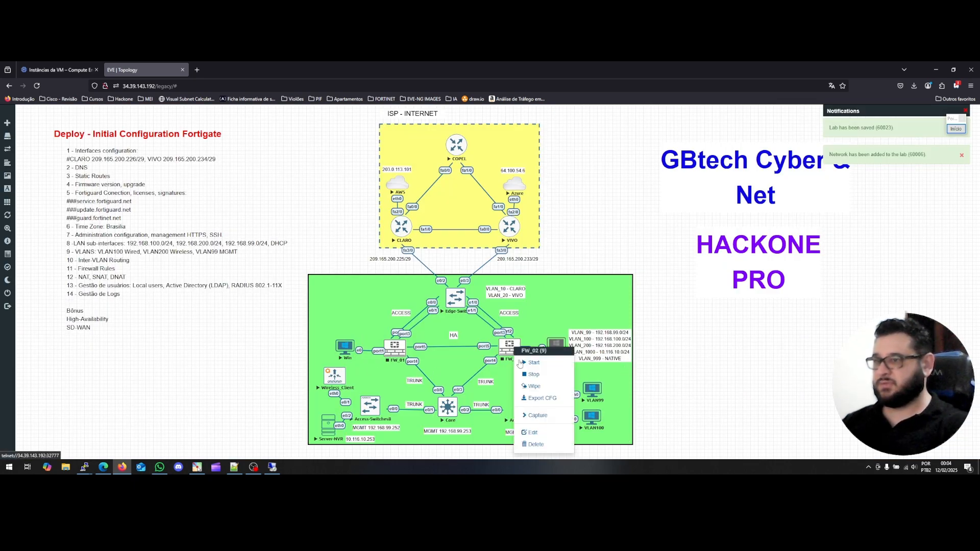
{"action": "left_click", "coordinate": [520, 363]}
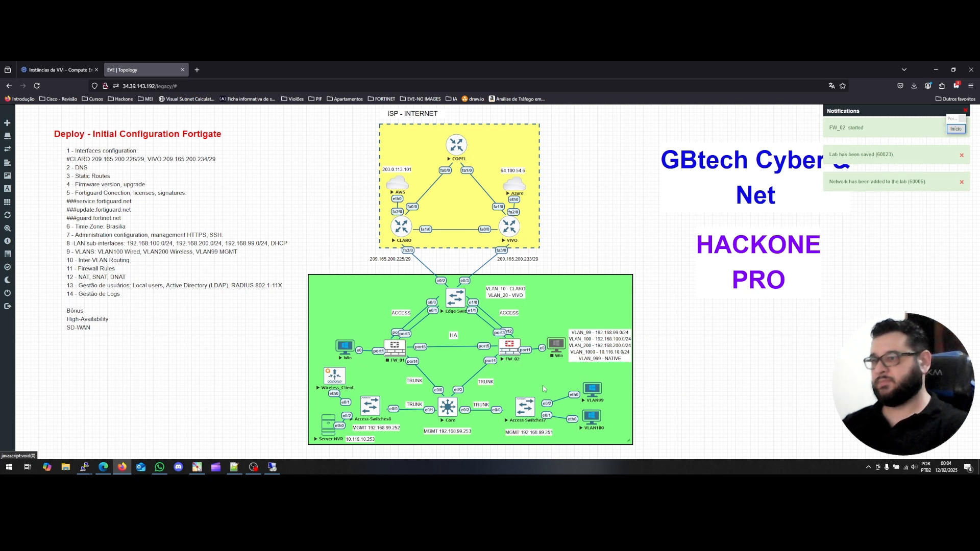
{"action": "right_click", "coordinate": [557, 347]}
{"action": "left_click", "coordinate": [564, 367]}
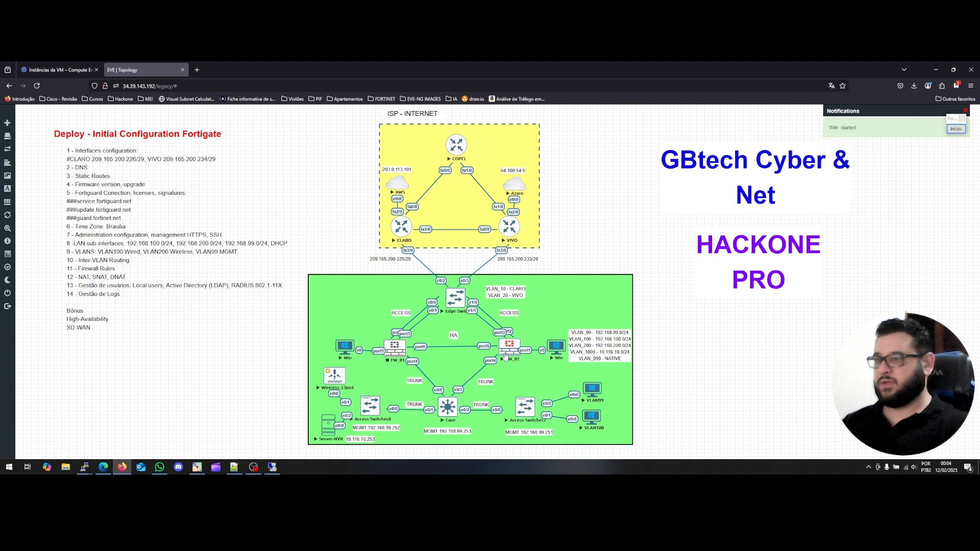
{"action": "left_click", "coordinate": [556, 357]}
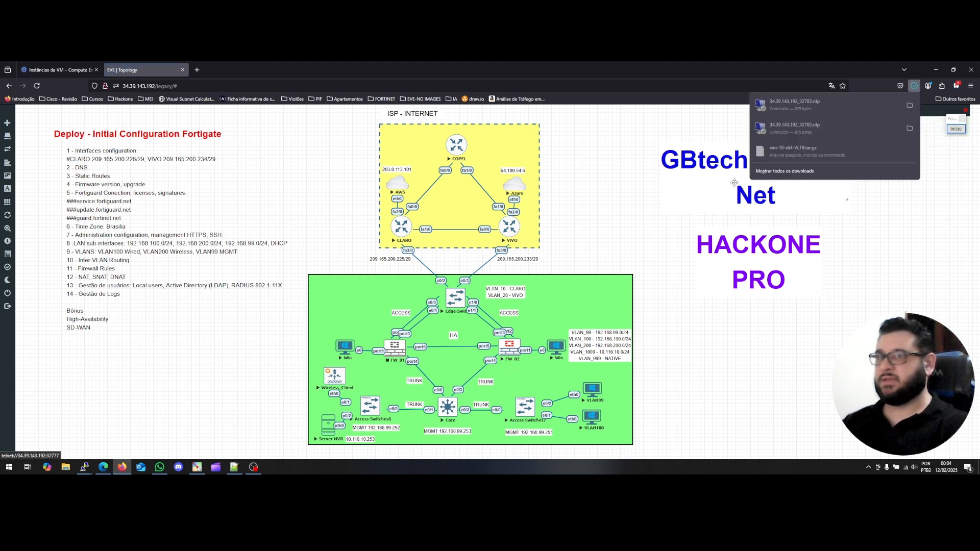
{"action": "left_click", "coordinate": [796, 102]}
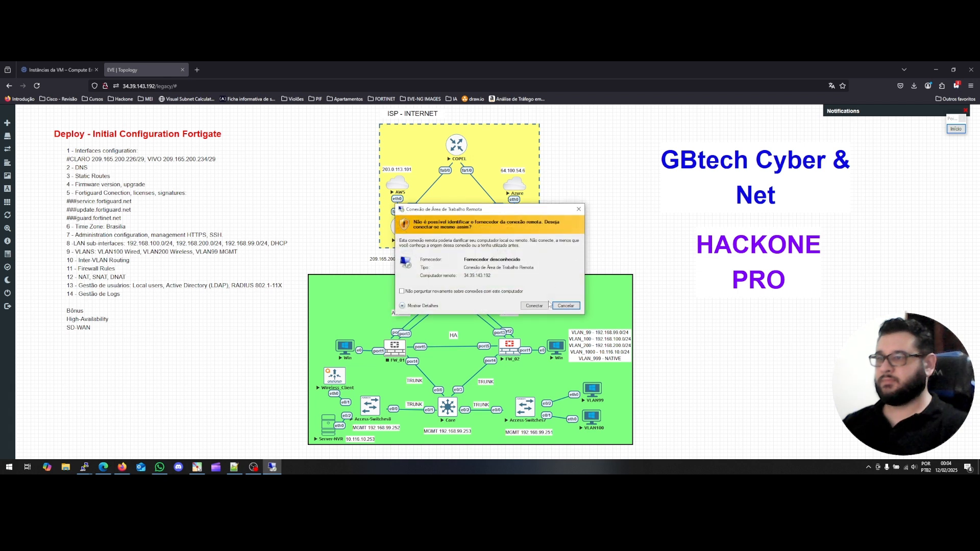
Accept the publisher warning and sign in to Win with a different account's user name and password.
{"action": "left_click", "coordinate": [543, 305]}
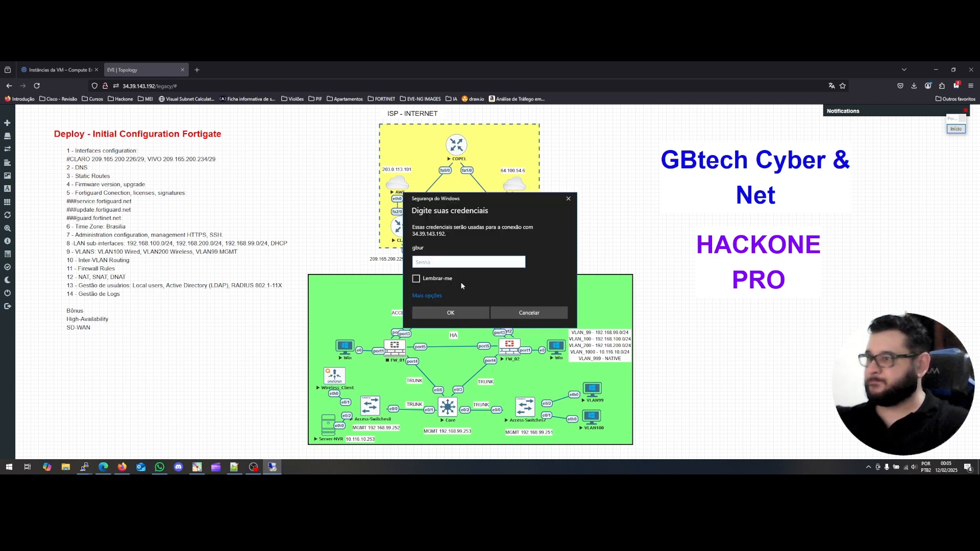
{"action": "left_click", "coordinate": [427, 296]}
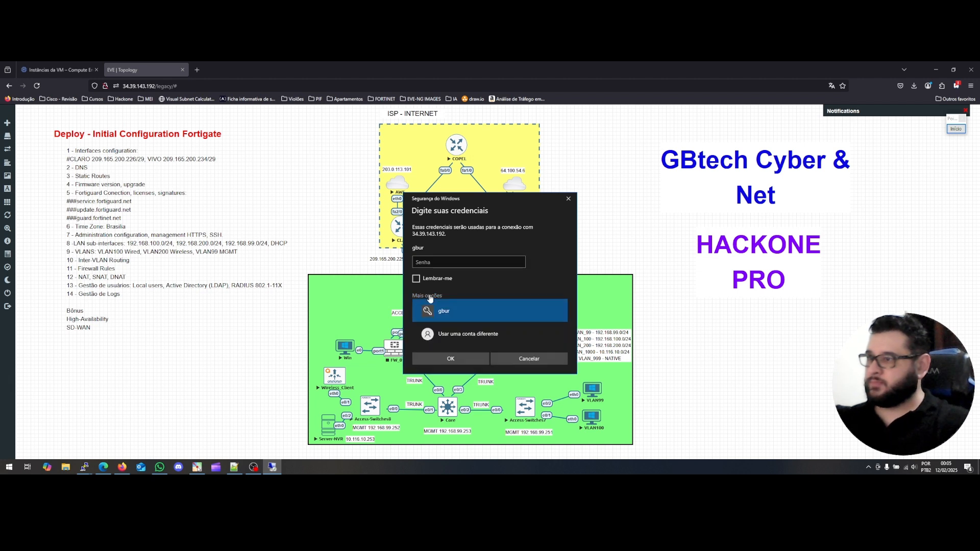
{"action": "left_click", "coordinate": [459, 338]}
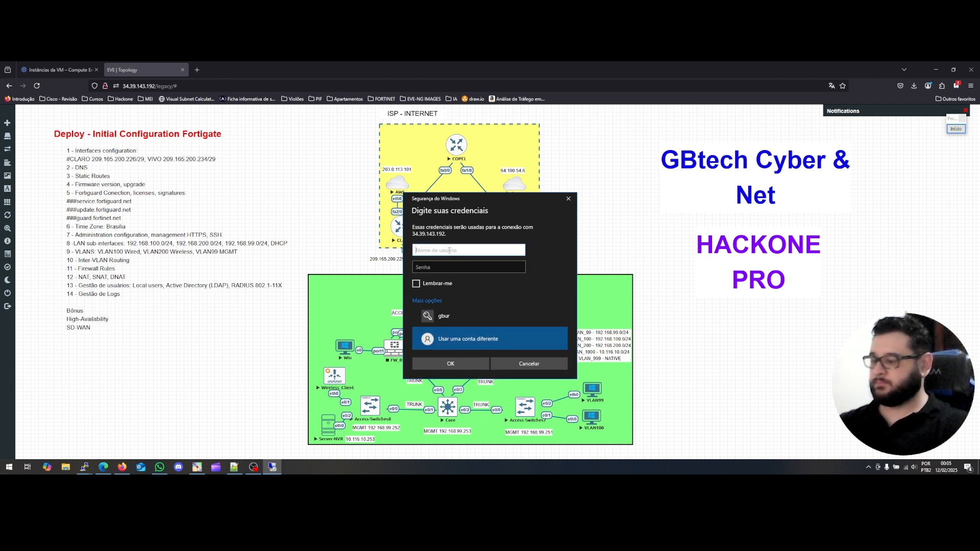
{"action": "type", "text": "\\user"}
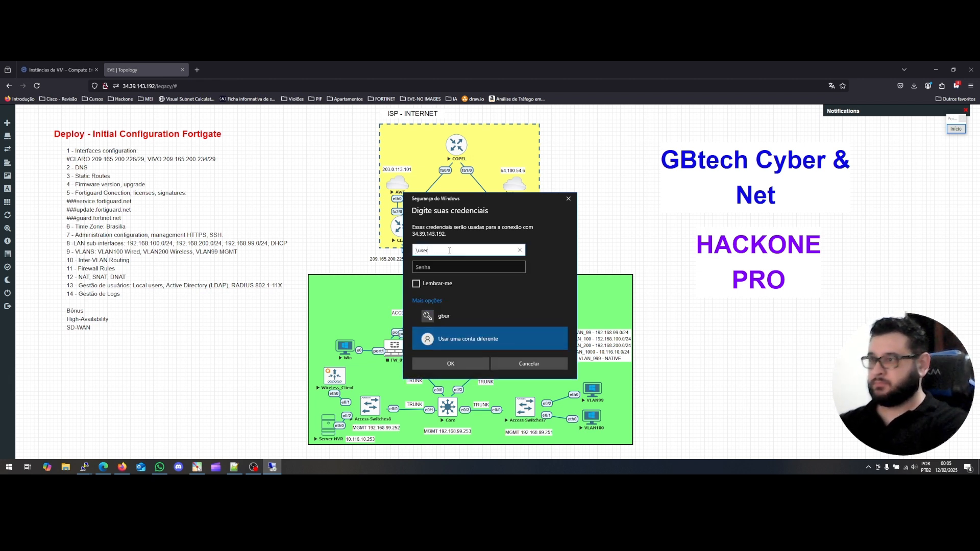
{"action": "key", "text": "Tab"}
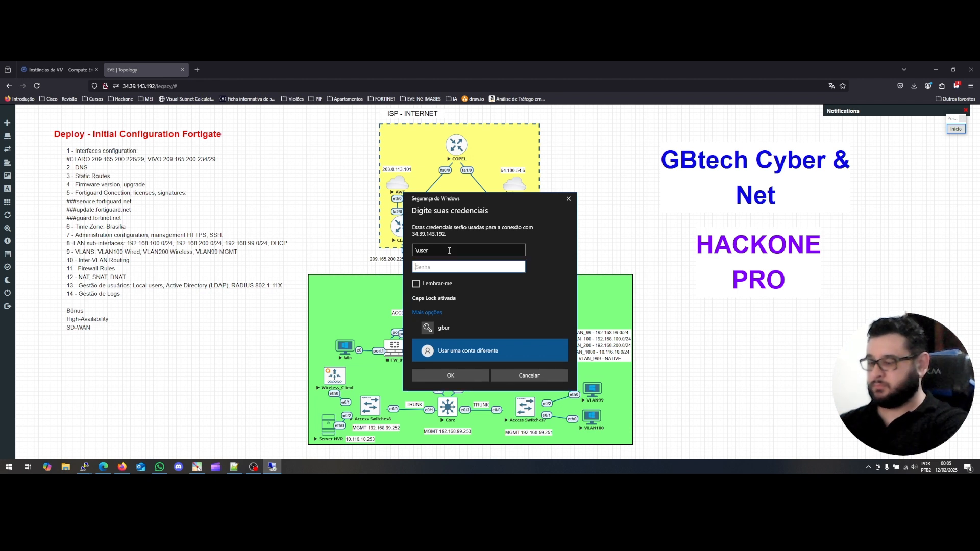
{"action": "type", "text": "a"}
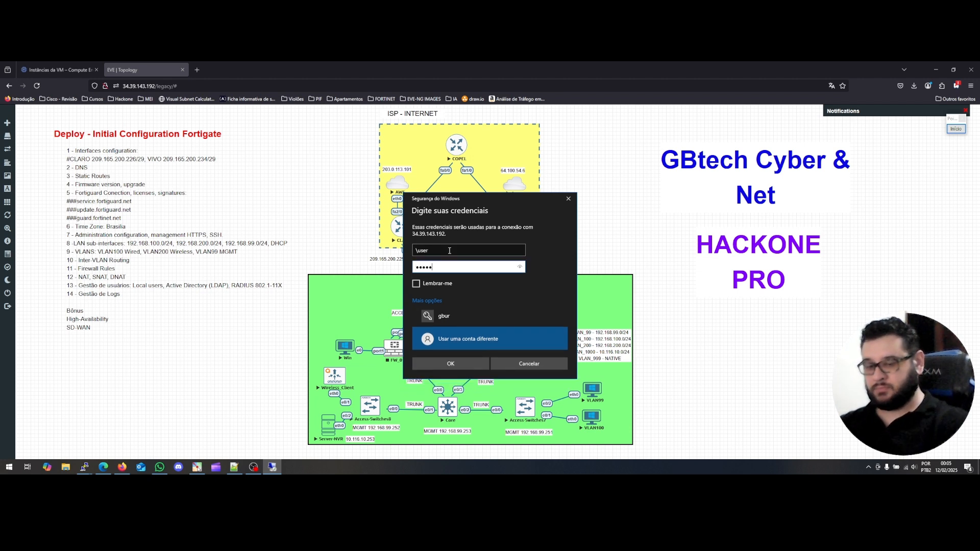
{"action": "key", "text": "Return"}
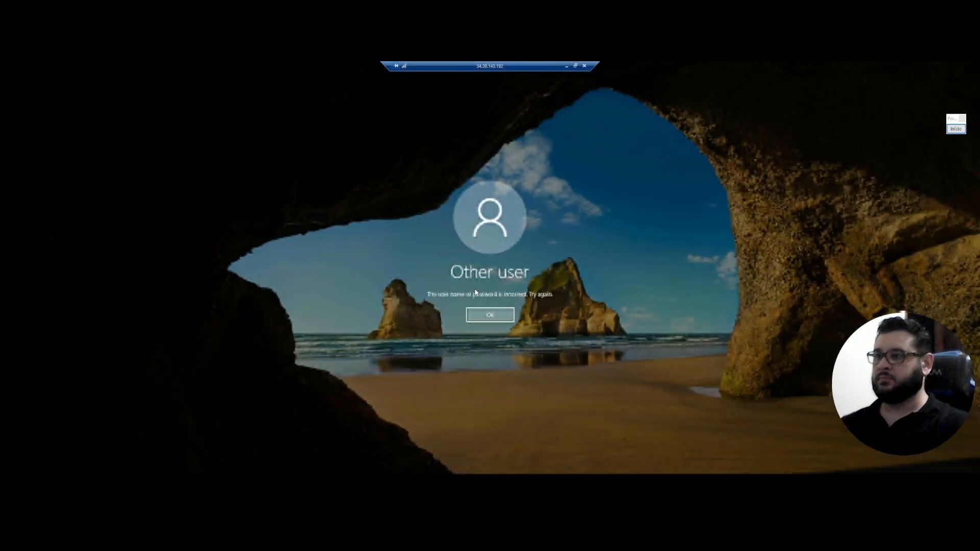
Dismiss the sign-in error and retype the account's user name.
{"action": "left_click", "coordinate": [482, 318]}
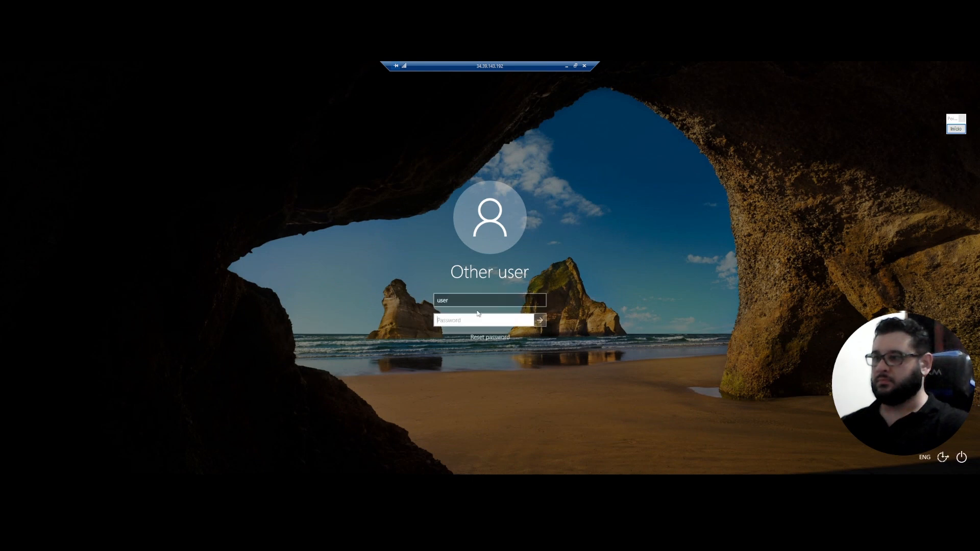
{"action": "double_click", "coordinate": [437, 303]}
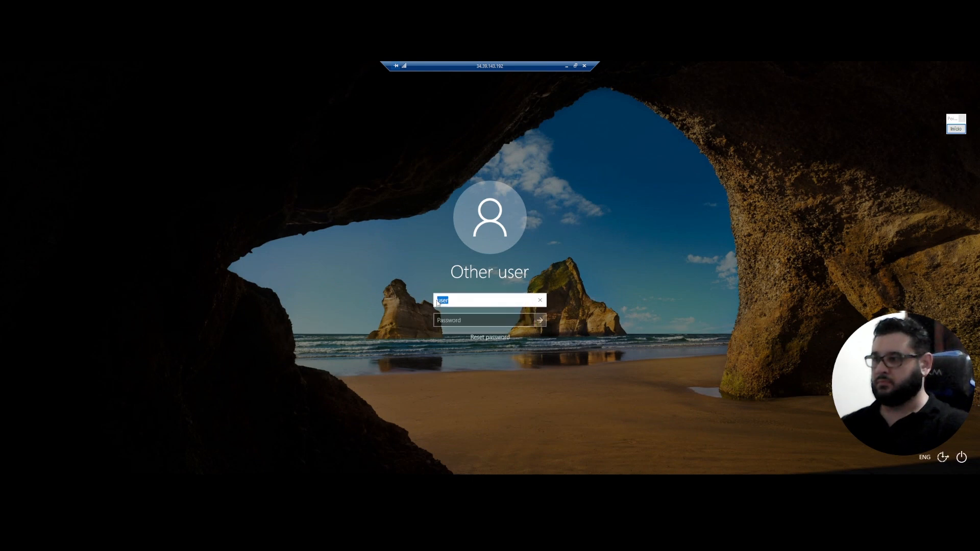
{"action": "type", "text": "\\"}
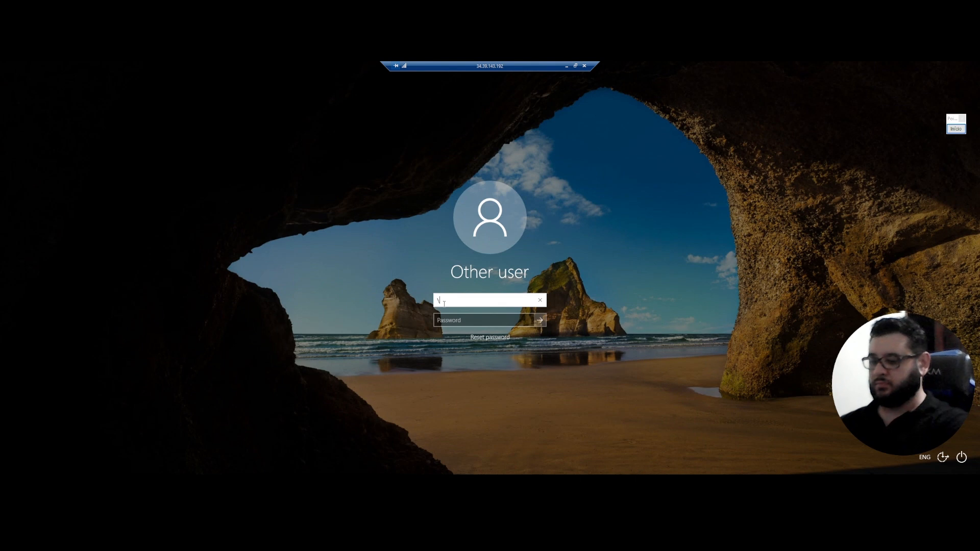
{"action": "key", "text": "BackSpace"}
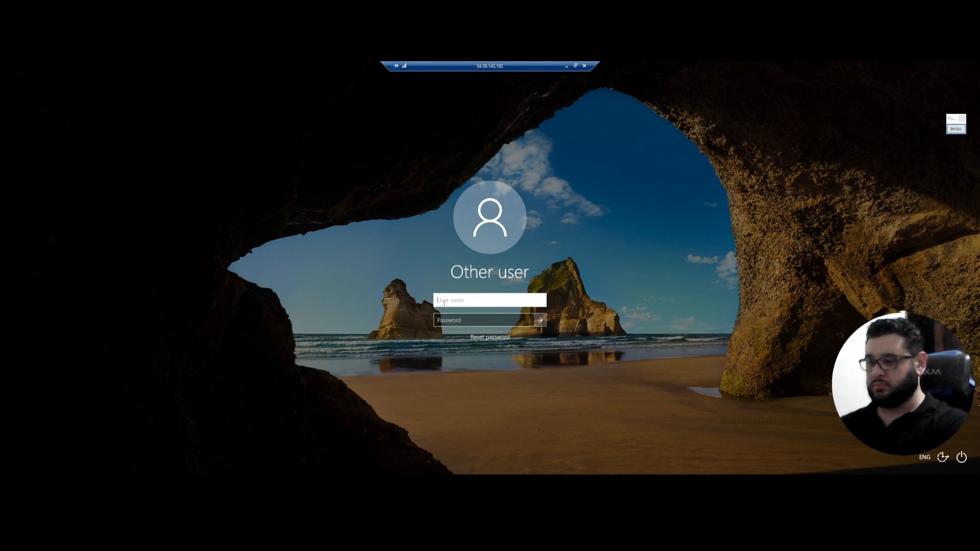
{"action": "type", "text": "z"}
{"action": "key", "text": "BackSpace"}
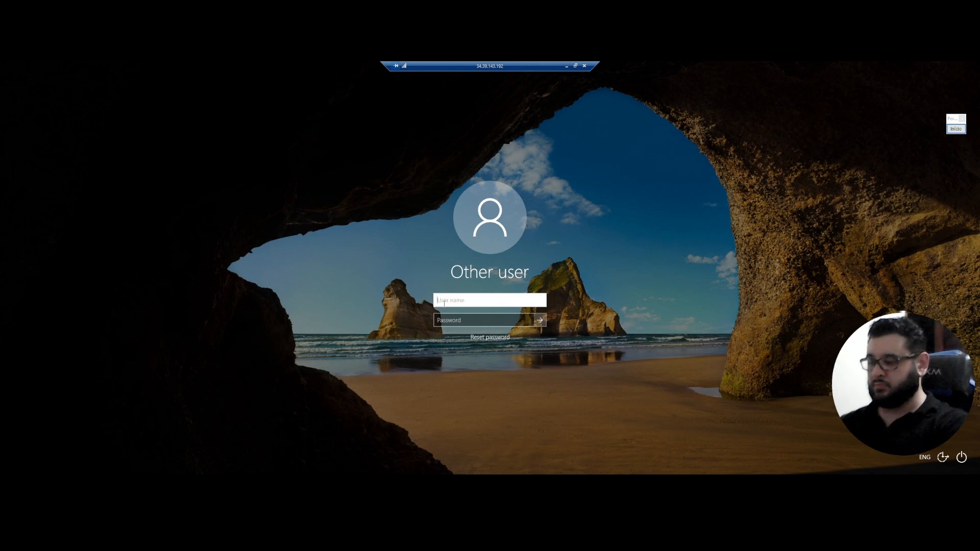
{"action": "type", "text": "\\user"}
Enter the password and submit, dismiss the incorrect-password error, and minimise the session.
{"action": "key", "text": "Tab"}
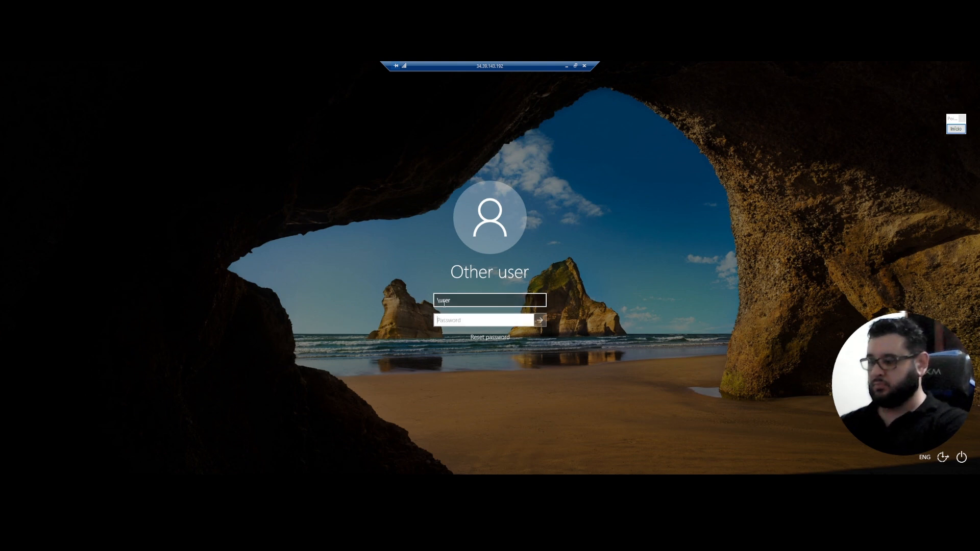
{"action": "key", "text": "Caps_Lock"}
{"action": "type", "text": "*"}
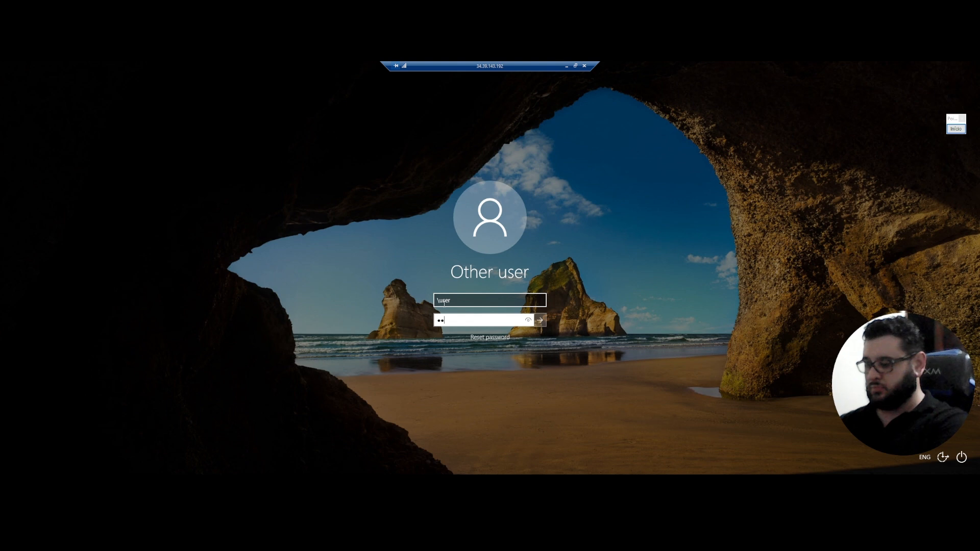
{"action": "type", "text": "*******"}
{"action": "key", "text": "Return"}
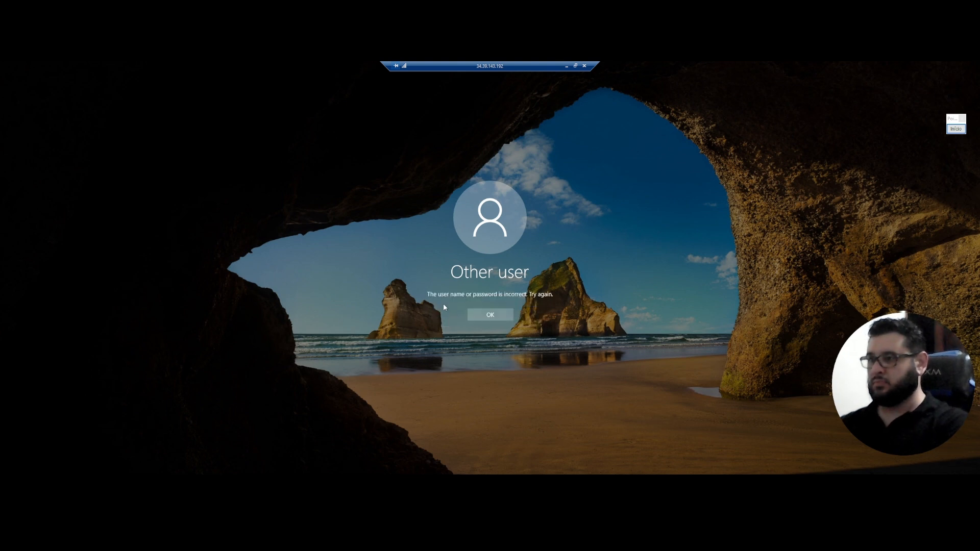
{"action": "key", "text": "Return"}
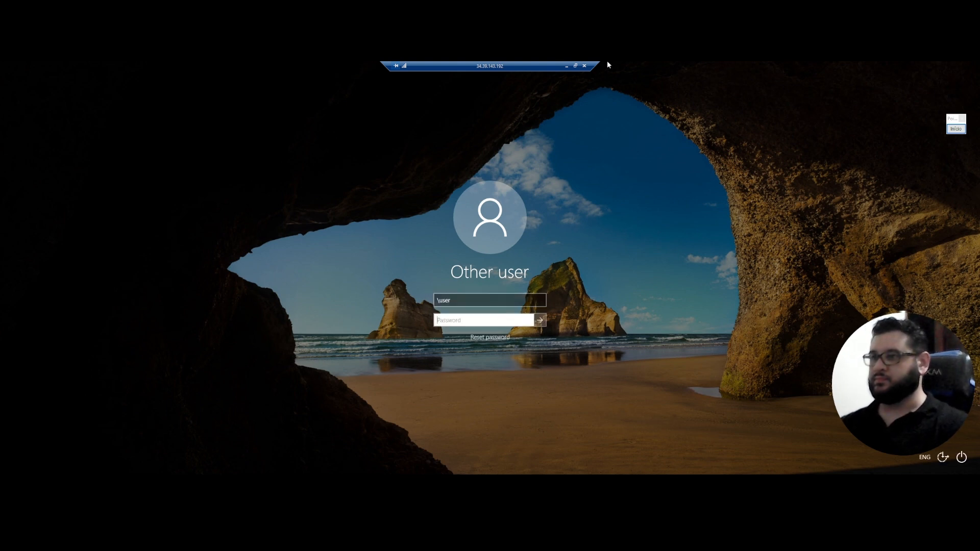
{"action": "left_click", "coordinate": [568, 66]}
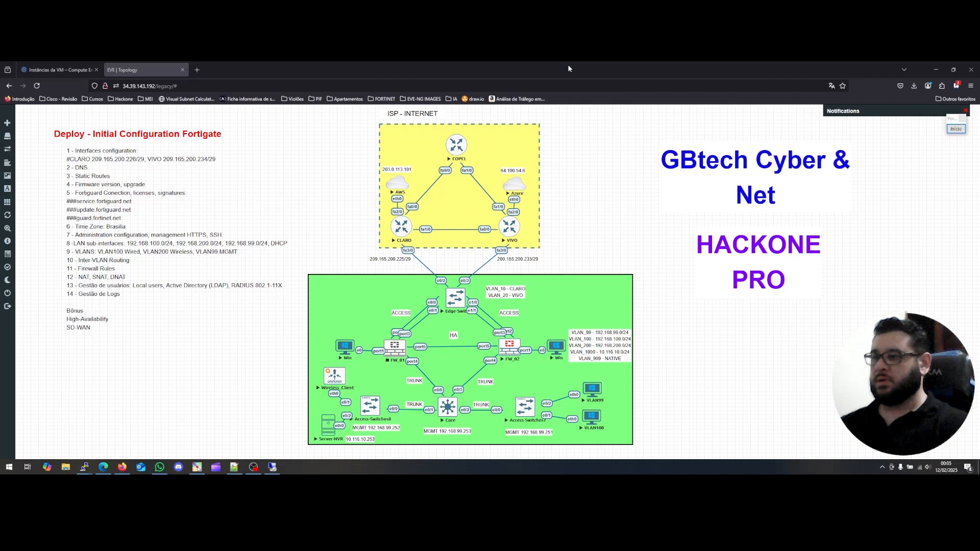
Stop the Win node and dismiss the remote-session-ended message.
{"action": "right_click", "coordinate": [556, 353]}
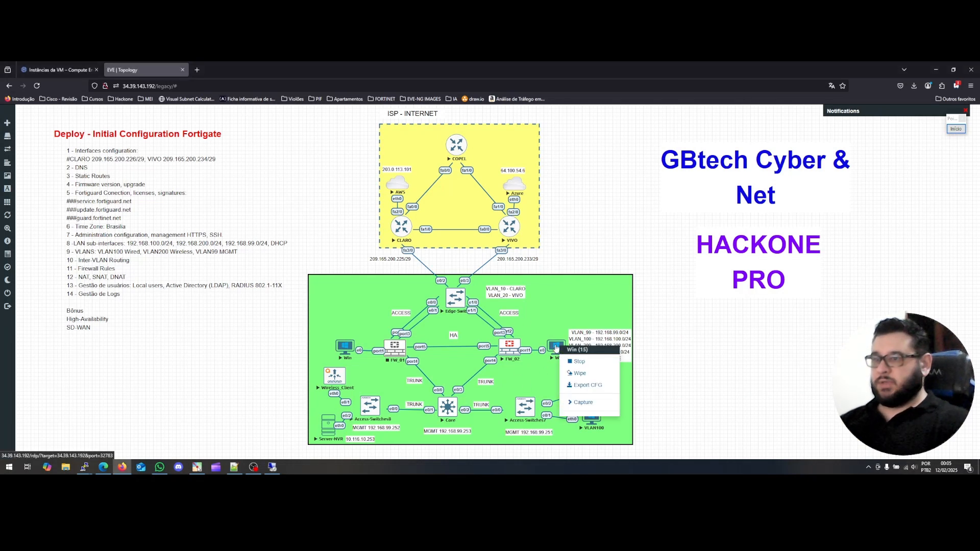
{"action": "left_click", "coordinate": [579, 361]}
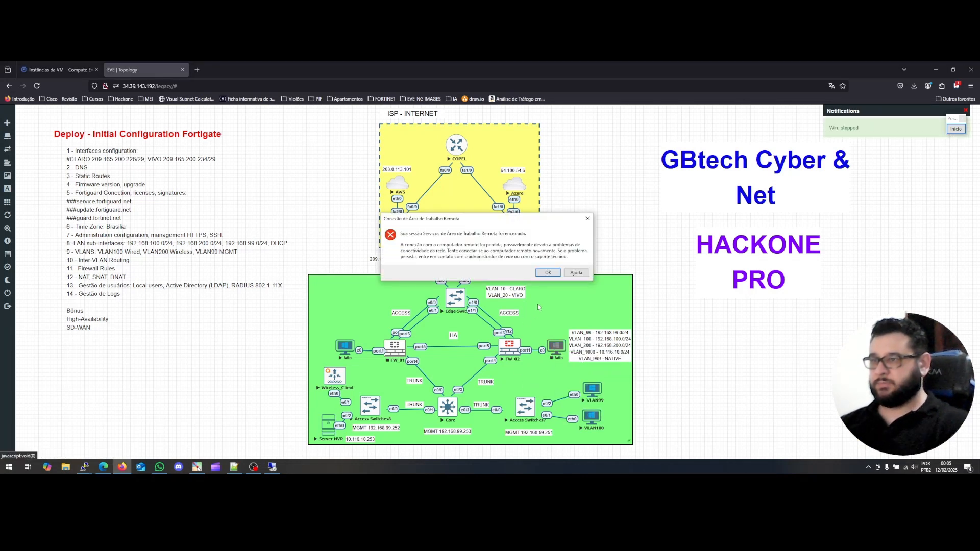
{"action": "left_click", "coordinate": [548, 273]}
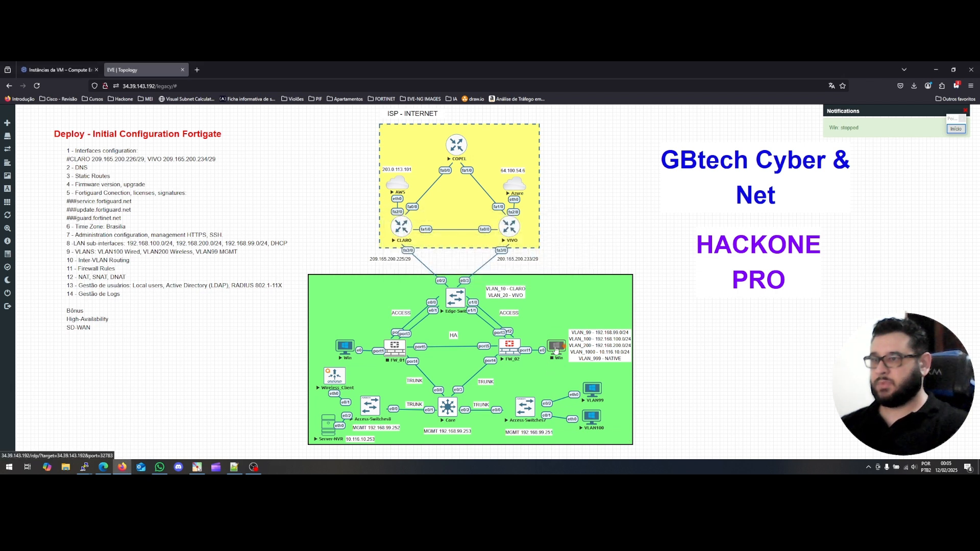
Change the Win node's console type from rdp to vnc and save it.
{"action": "right_click", "coordinate": [556, 350]}
{"action": "left_click", "coordinate": [583, 433]}
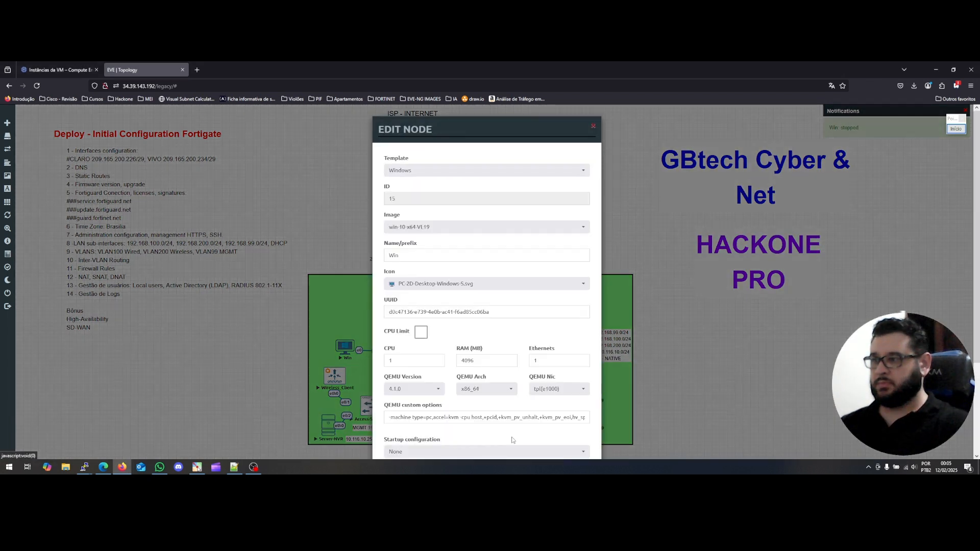
{"action": "scroll", "coordinate": [484, 341], "scroll_direction": "down", "scroll_amount": 3}
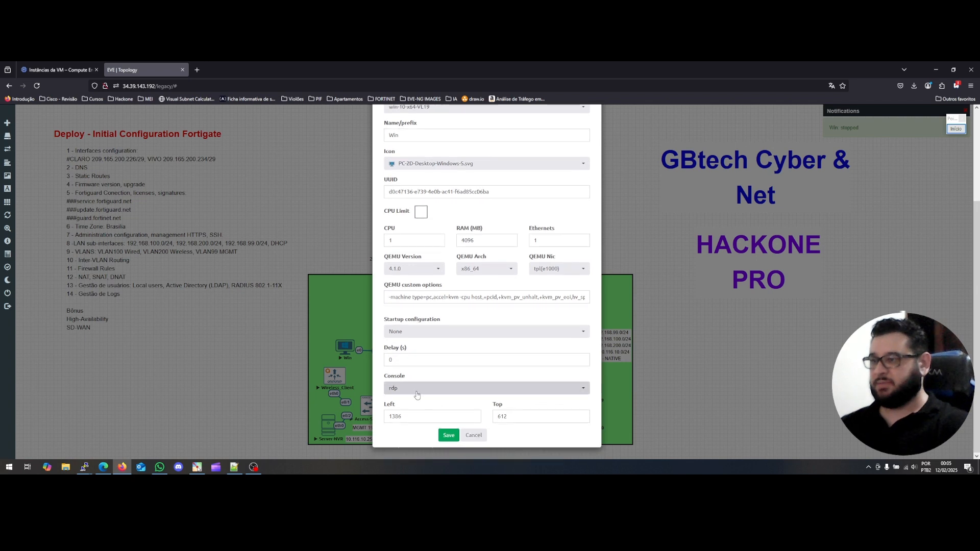
{"action": "left_click", "coordinate": [417, 391]}
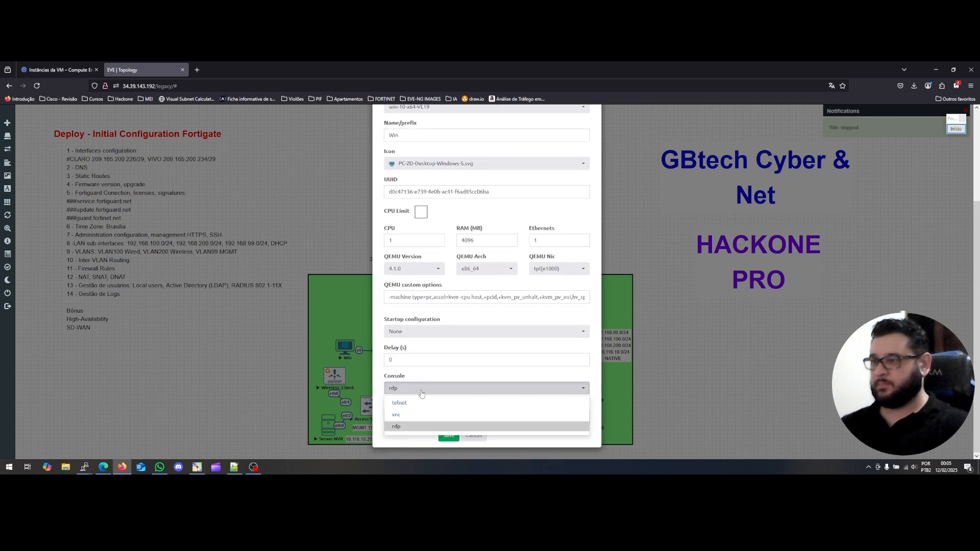
{"action": "left_click", "coordinate": [397, 414]}
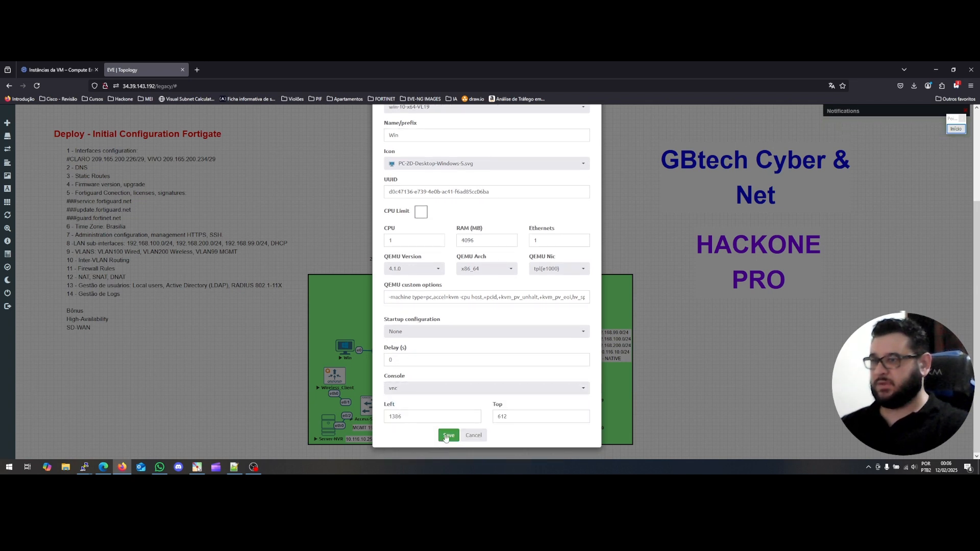
{"action": "left_click", "coordinate": [447, 436]}
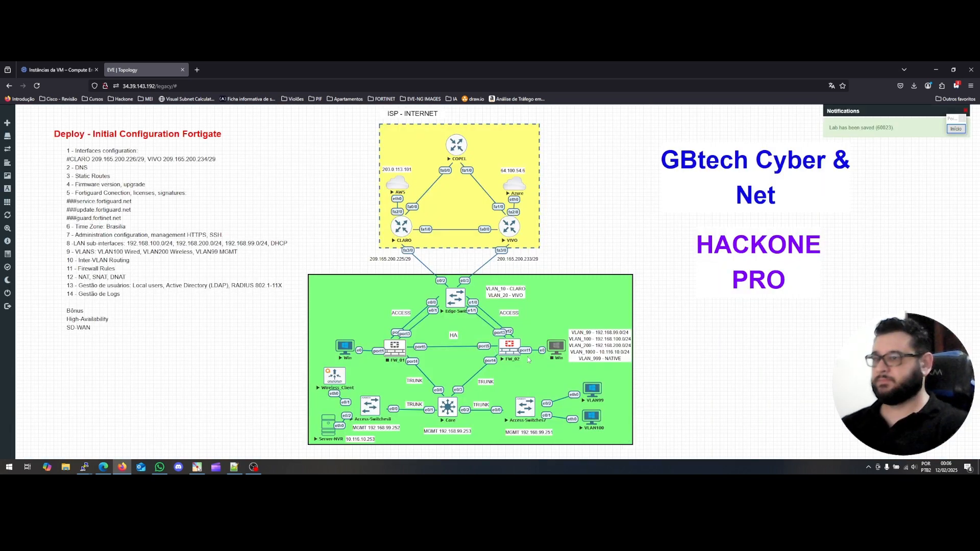
Start the Win node and open its VNC console, allowing the vnc link.
{"action": "right_click", "coordinate": [549, 345]}
{"action": "left_click", "coordinate": [567, 359]}
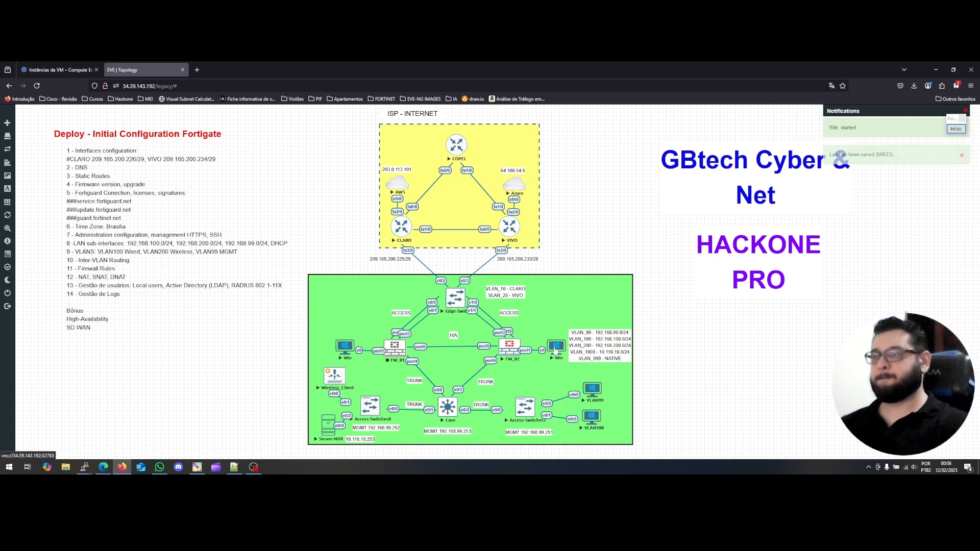
{"action": "left_click", "coordinate": [556, 349]}
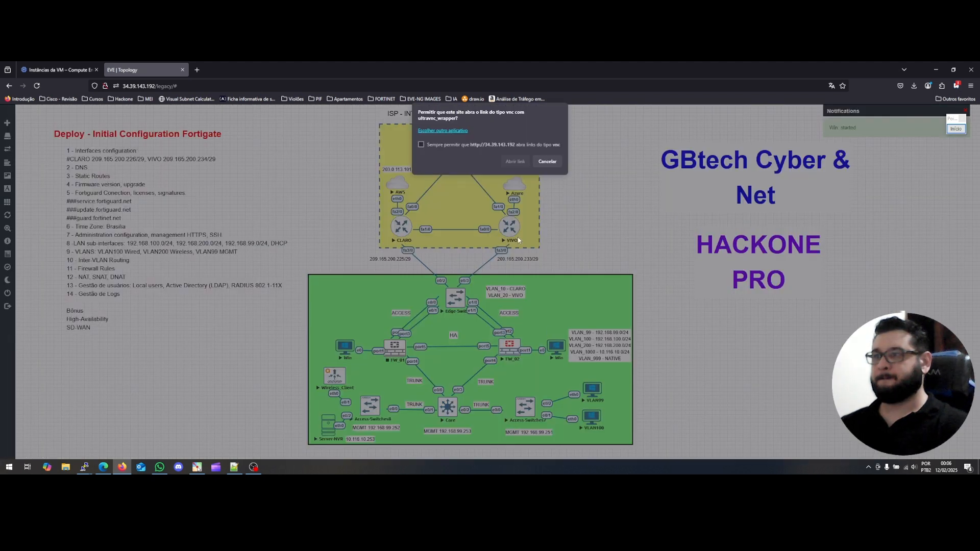
{"action": "left_click", "coordinate": [514, 162]}
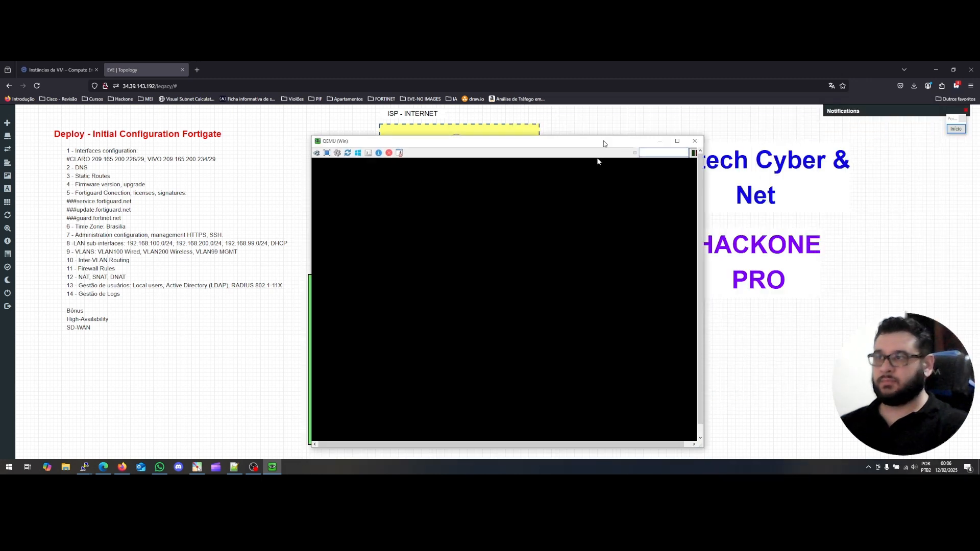
Sign in to Windows and move the console window right of the topology.
{"action": "left_click", "coordinate": [564, 196]}
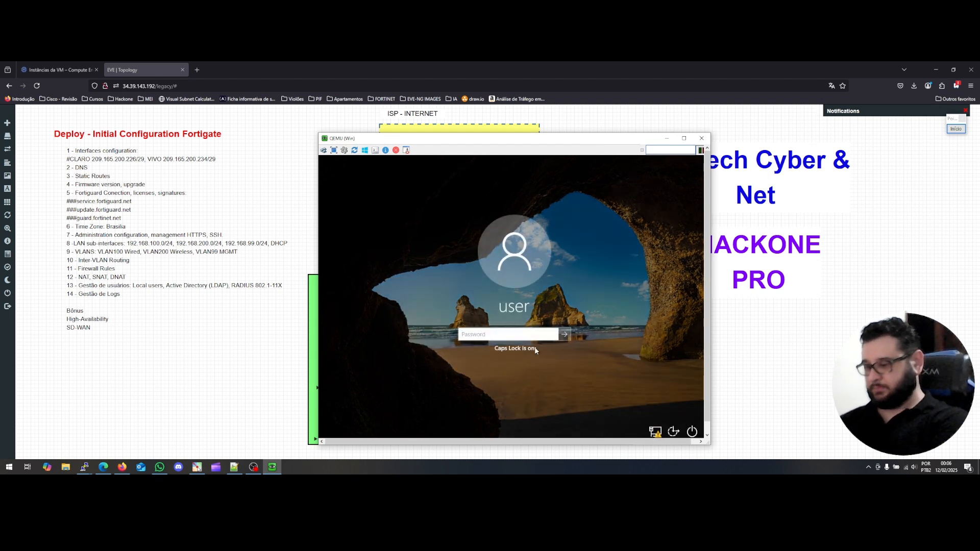
{"action": "type", "text": "••••"}
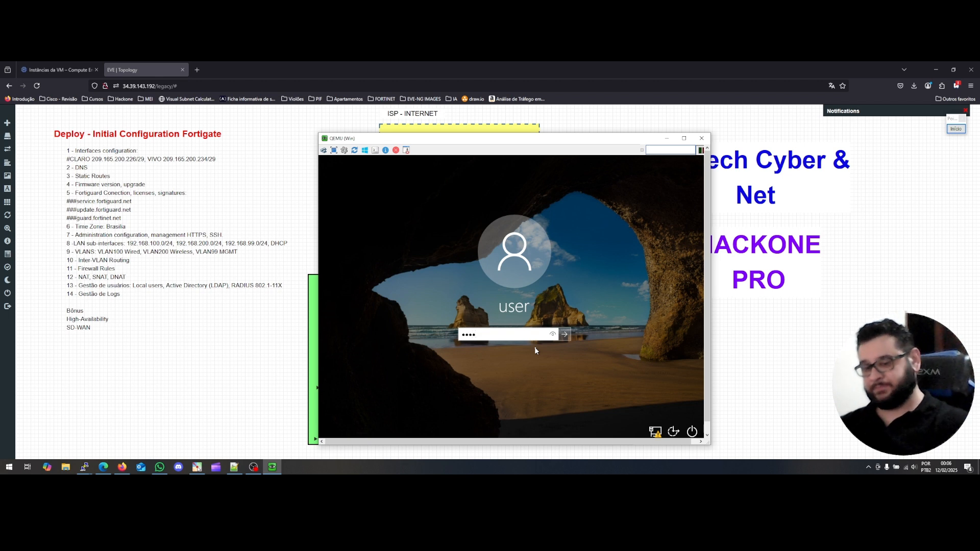
{"action": "type", "text": "•"}
{"action": "key", "text": "Return"}
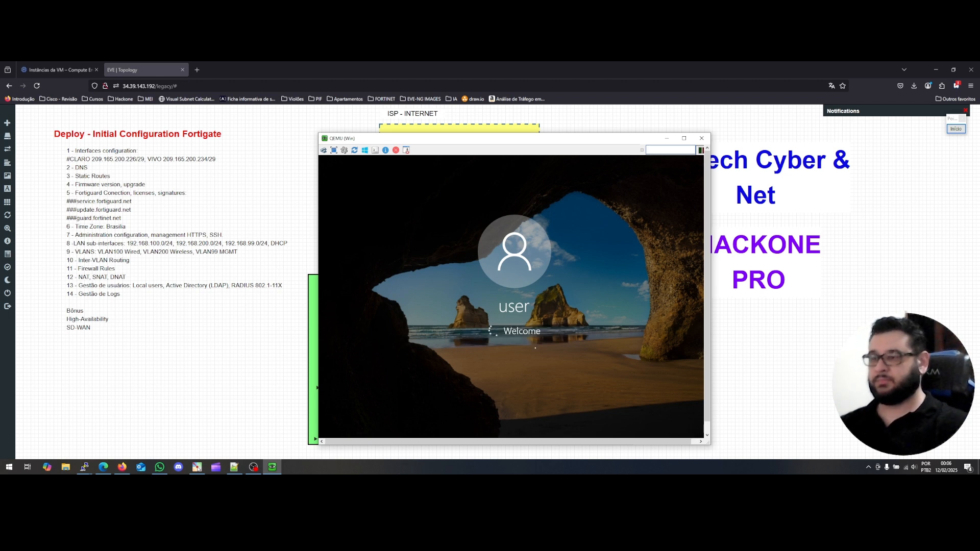
{"action": "left_click_drag", "start_coordinate": [519, 140], "coordinate": [729, 132]}
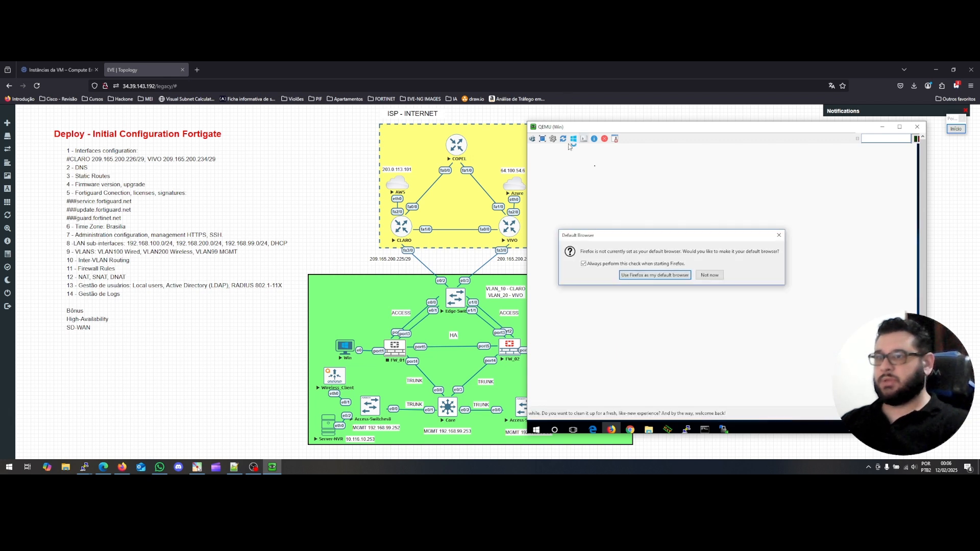
Decline Firefox's default-browser prompt and toggle the VM console to full screen and back.
{"action": "left_click", "coordinate": [709, 275]}
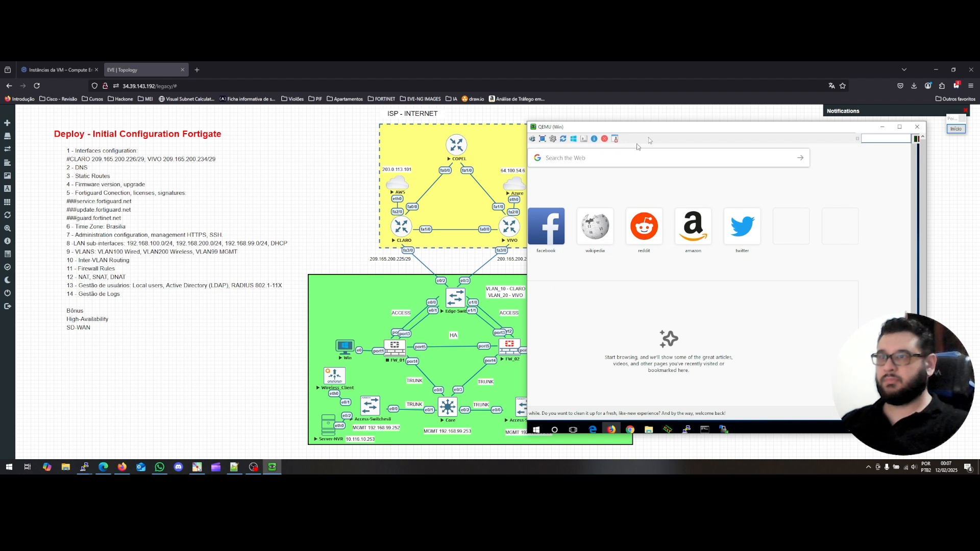
{"action": "left_click", "coordinate": [654, 158]}
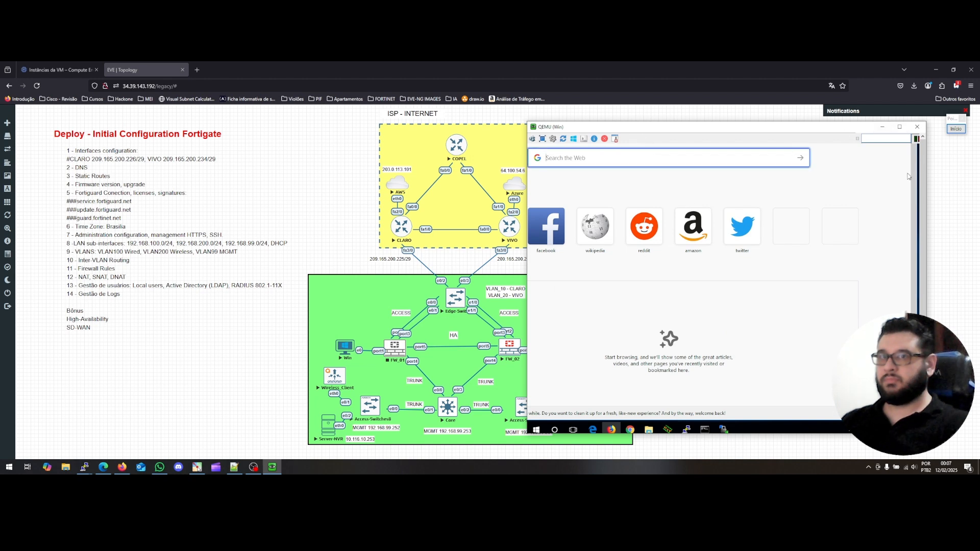
{"action": "scroll", "coordinate": [915, 182], "scroll_direction": "down", "scroll_amount": 1}
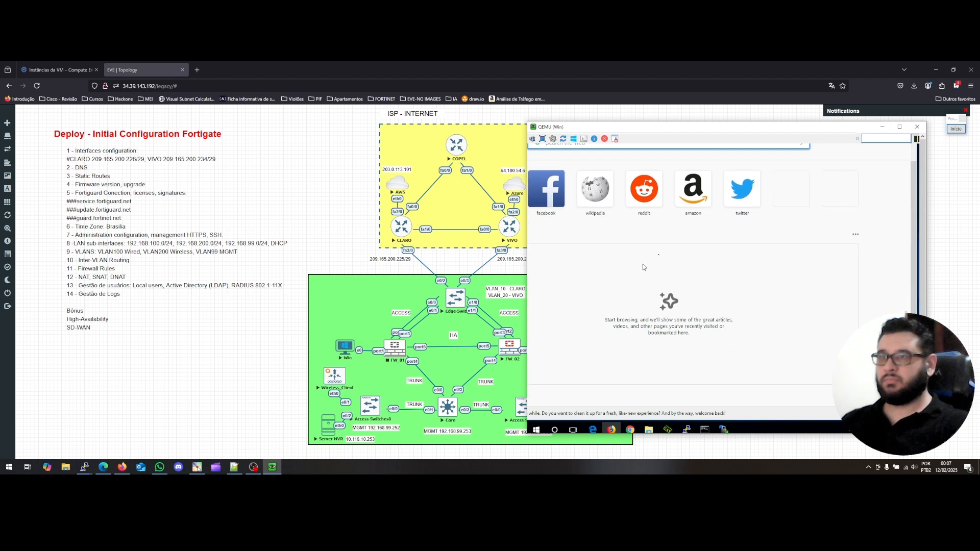
{"action": "scroll", "coordinate": [917, 239], "scroll_direction": "up", "scroll_amount": 1}
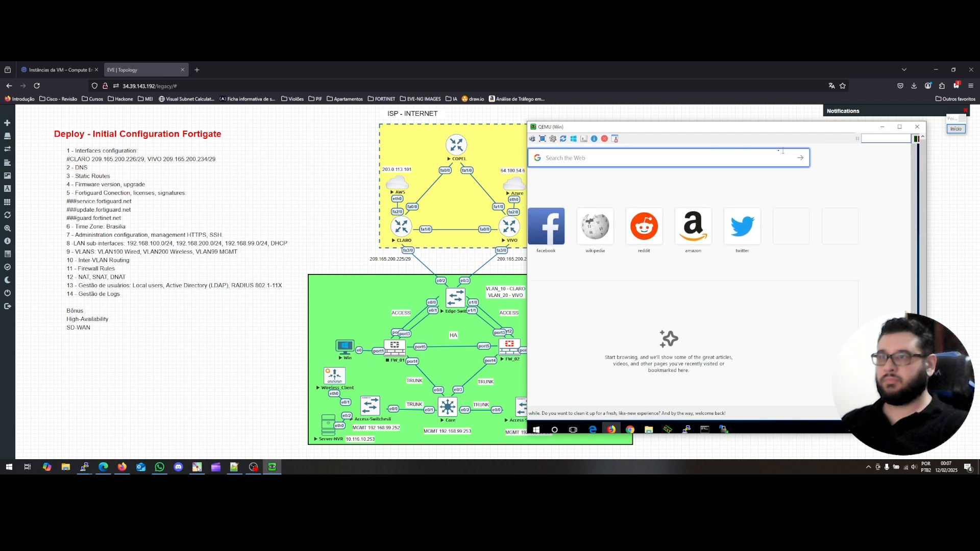
{"action": "double_click", "coordinate": [580, 128]}
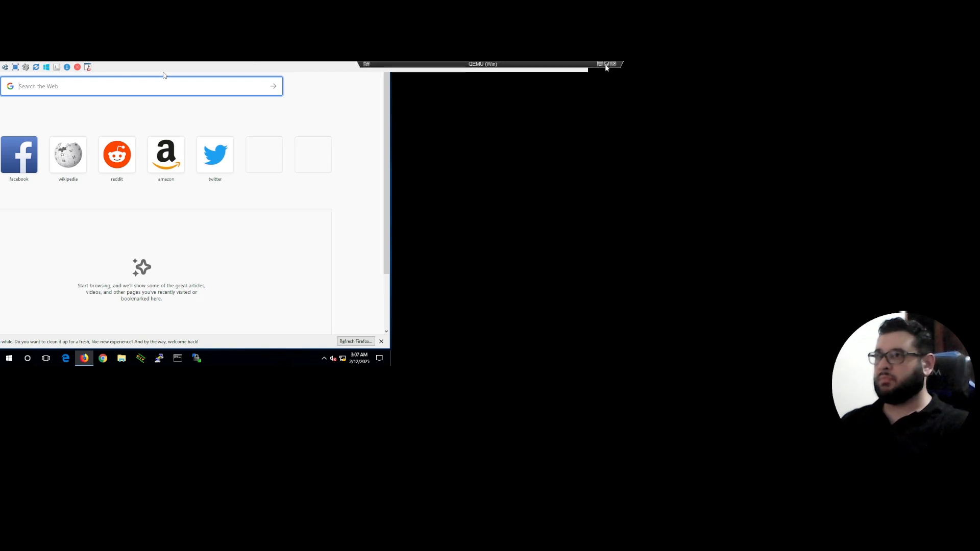
{"action": "left_click", "coordinate": [606, 65]}
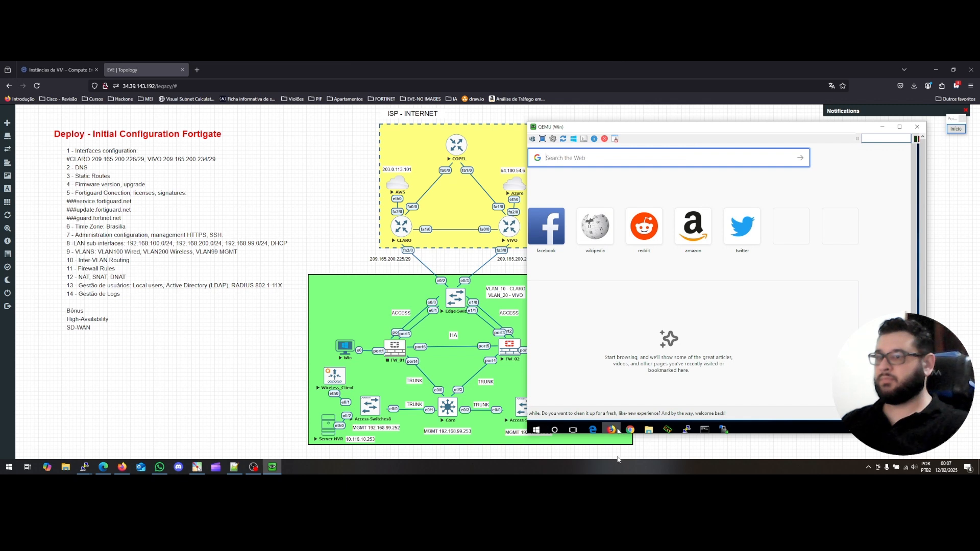
Maximize Firefox, browse to 192.168.195.148, and check the VM's network connection status.
{"action": "mouse_move", "coordinate": [610, 428]}
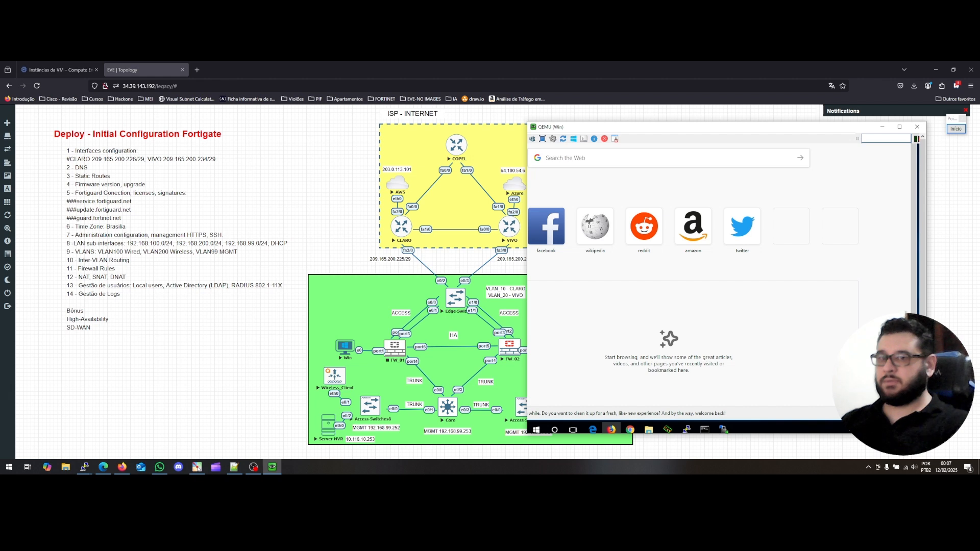
{"action": "left_click_drag", "start_coordinate": [918, 420], "coordinate": [715, 293]}
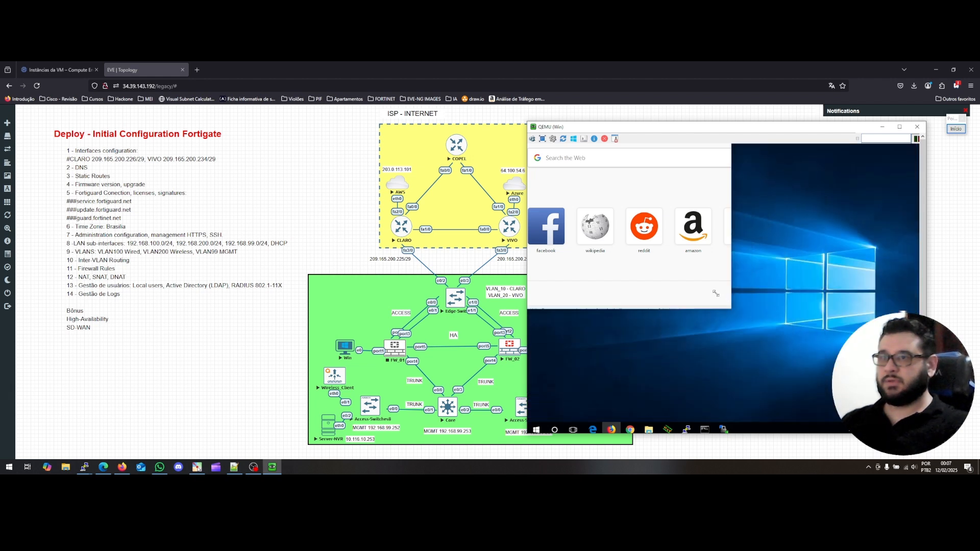
{"action": "left_click_drag", "start_coordinate": [613, 159], "coordinate": [699, 162]}
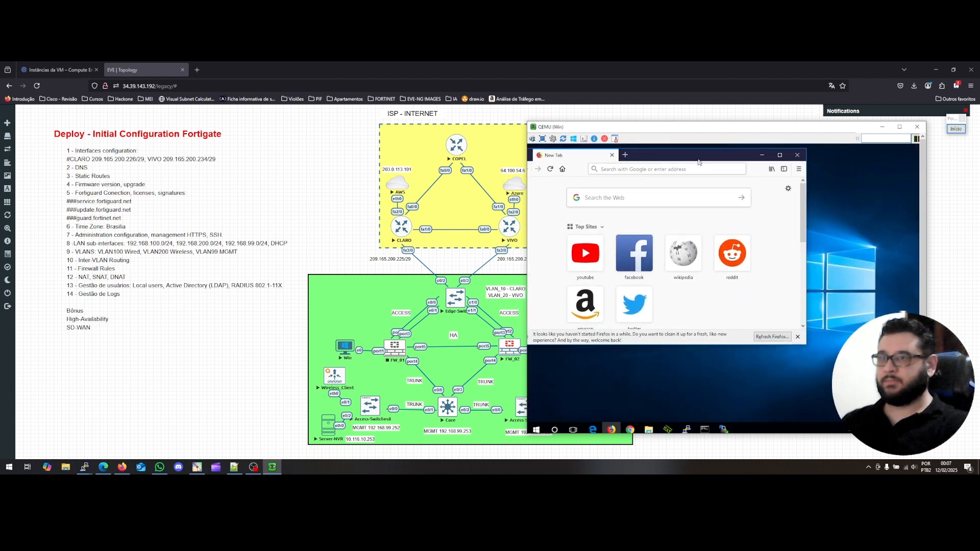
{"action": "double_click", "coordinate": [663, 155]}
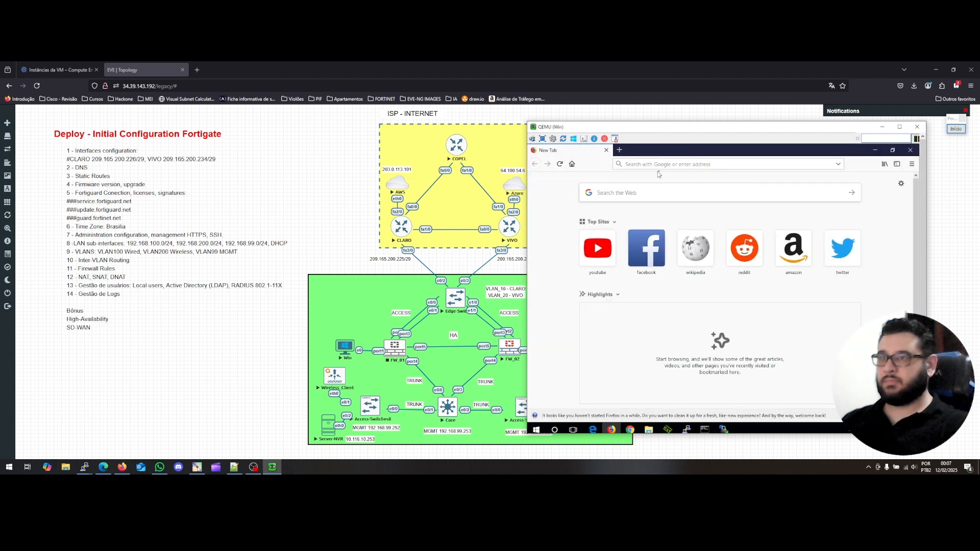
{"action": "left_click", "coordinate": [661, 164]}
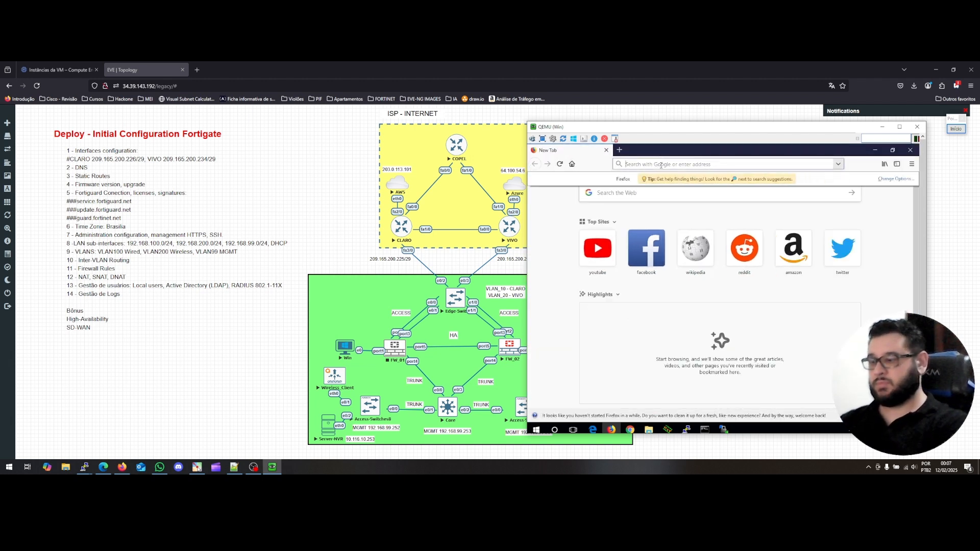
{"action": "type", "text": "19"}
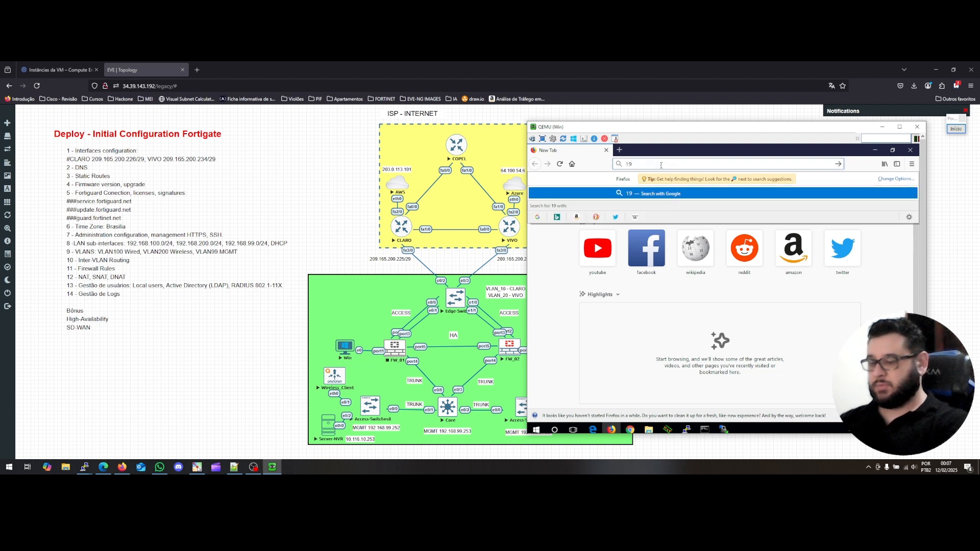
{"action": "type", "text": "2.1"}
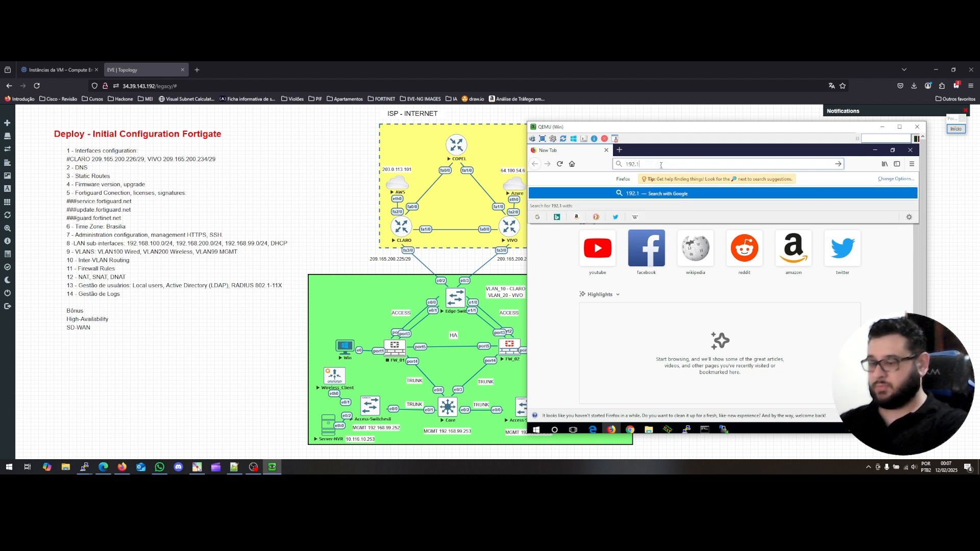
{"action": "type", "text": "68."}
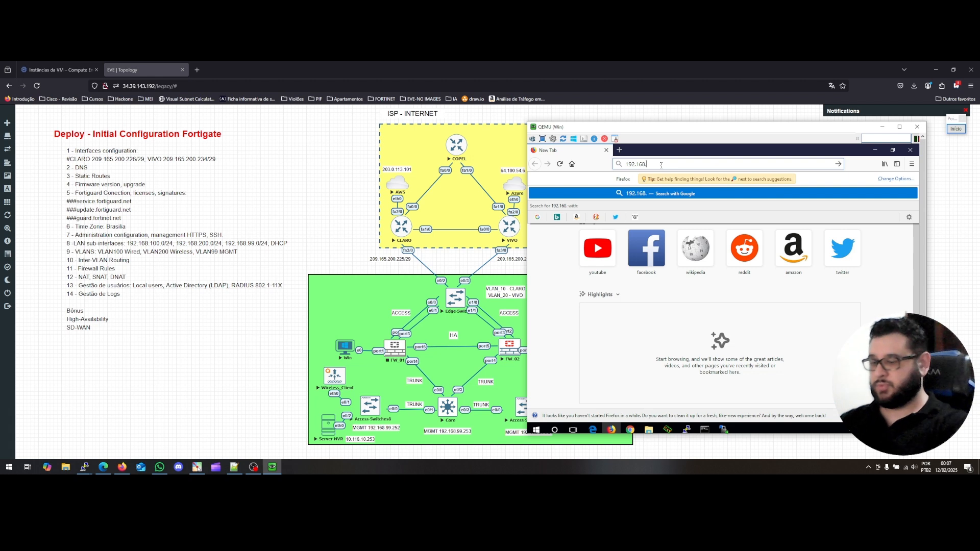
{"action": "type", "text": "195"}
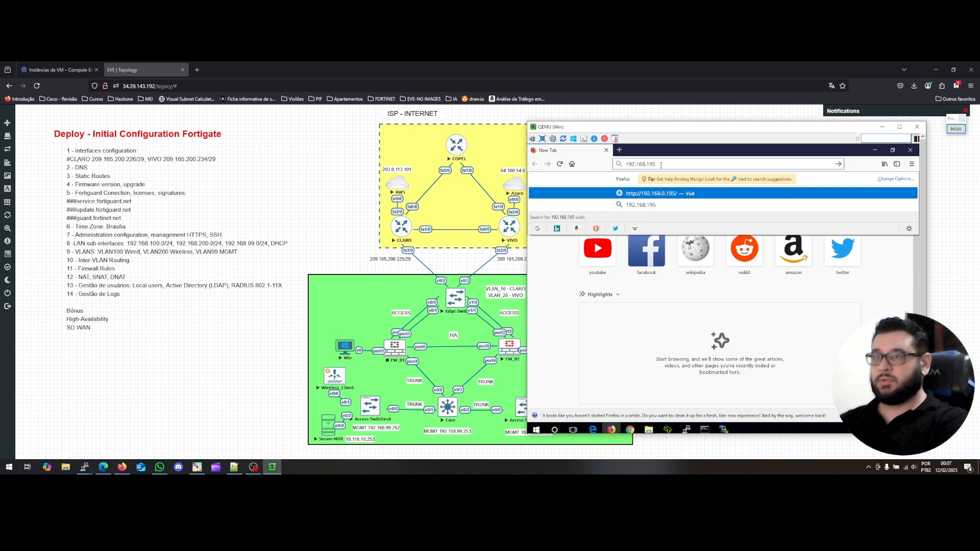
{"action": "type", "text": ".148"}
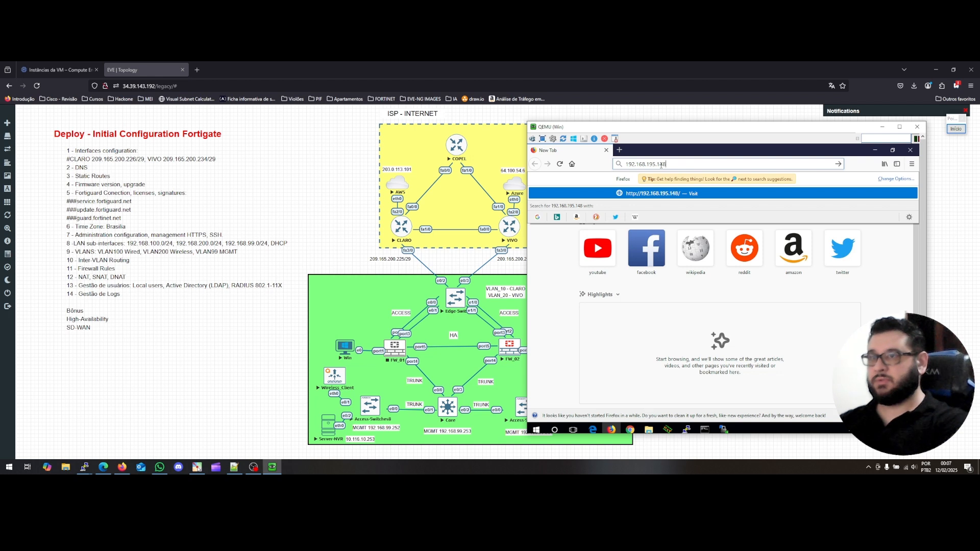
{"action": "key", "text": "Return"}
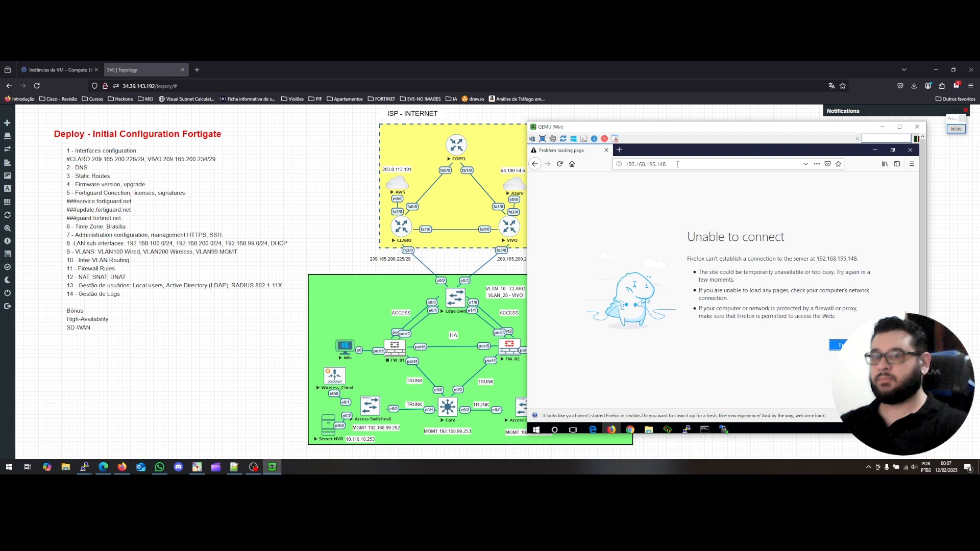
{"action": "left_click", "coordinate": [894, 430]}
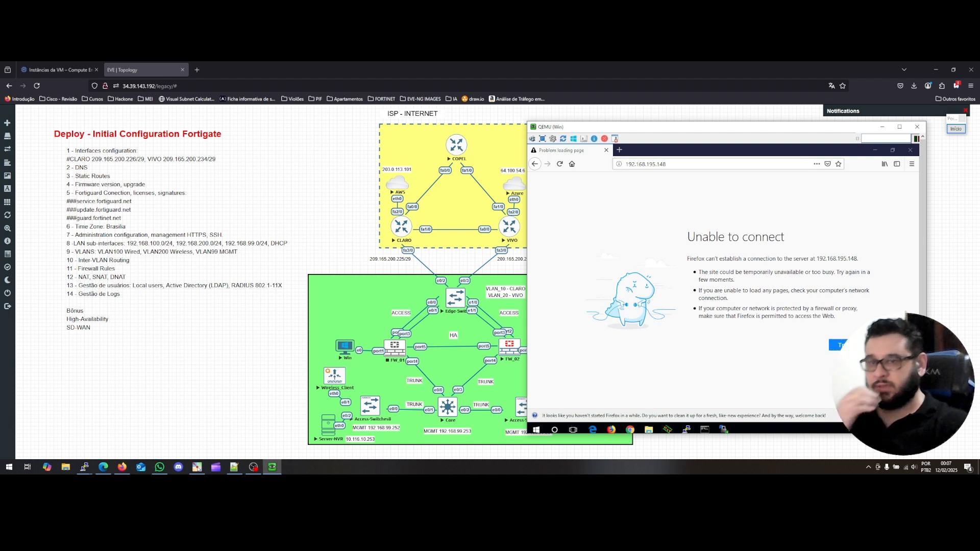
{"action": "left_click", "coordinate": [864, 430]}
Open the IPv4 properties of the VM's Ethernet adapter.
{"action": "right_click", "coordinate": [864, 430]}
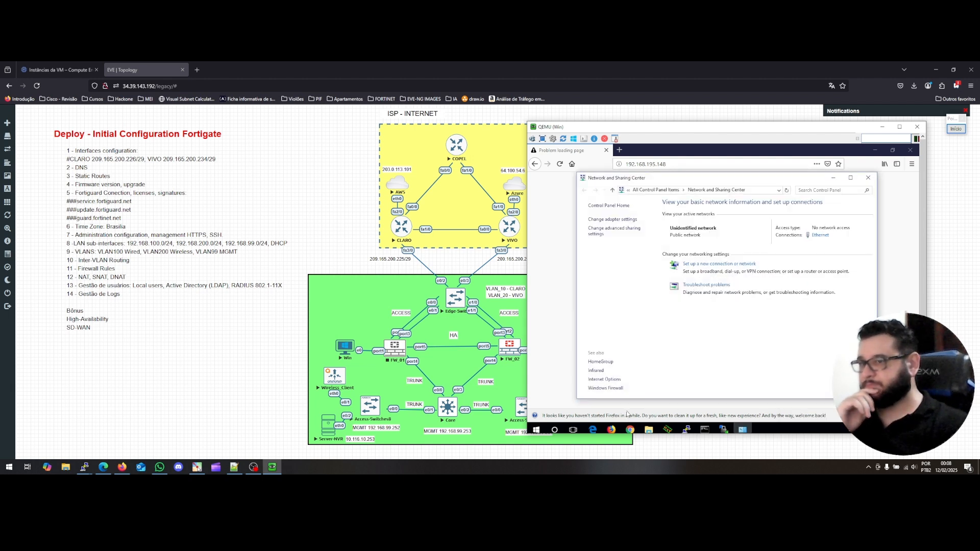
{"action": "left_click", "coordinate": [610, 219]}
{"action": "double_click", "coordinate": [609, 225]}
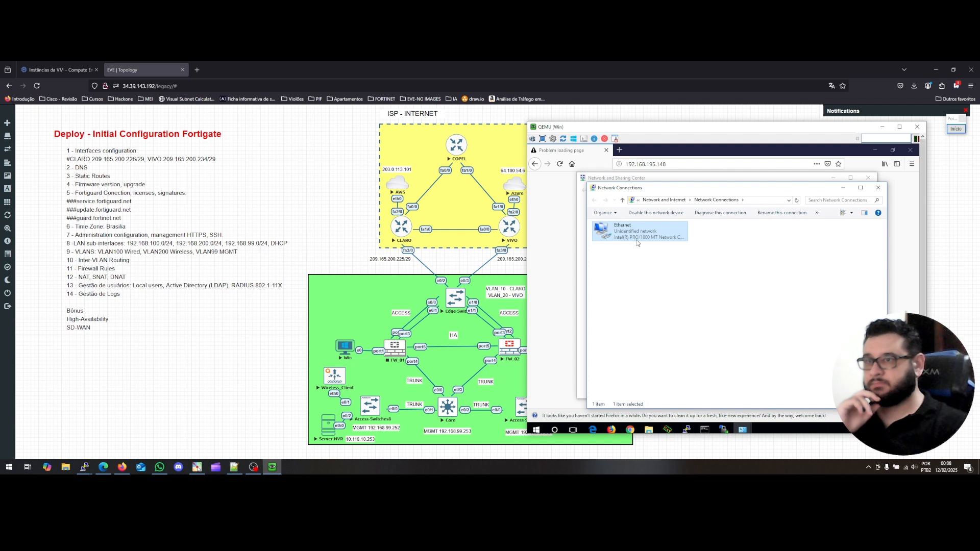
{"action": "left_click", "coordinate": [678, 352]}
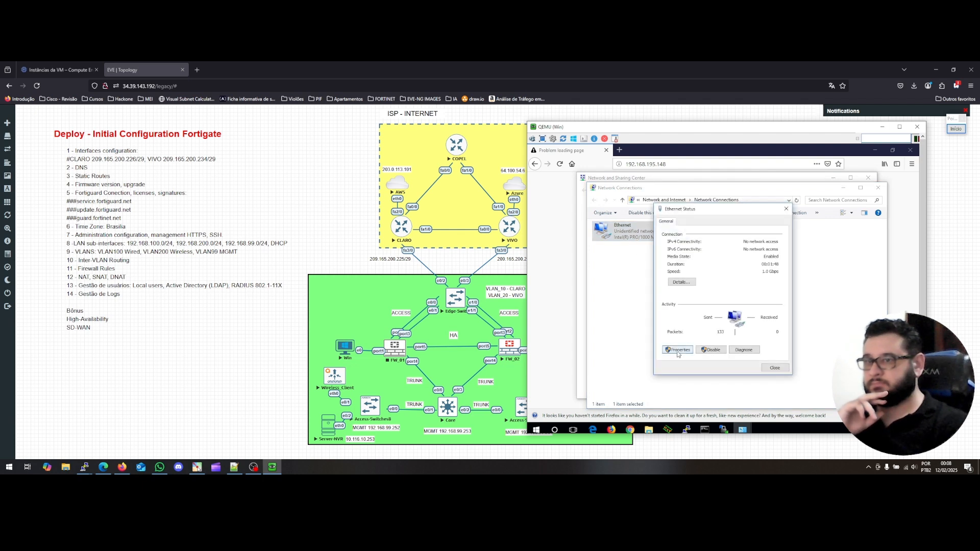
{"action": "scroll", "coordinate": [715, 315], "scroll_direction": "down", "scroll_amount": 1}
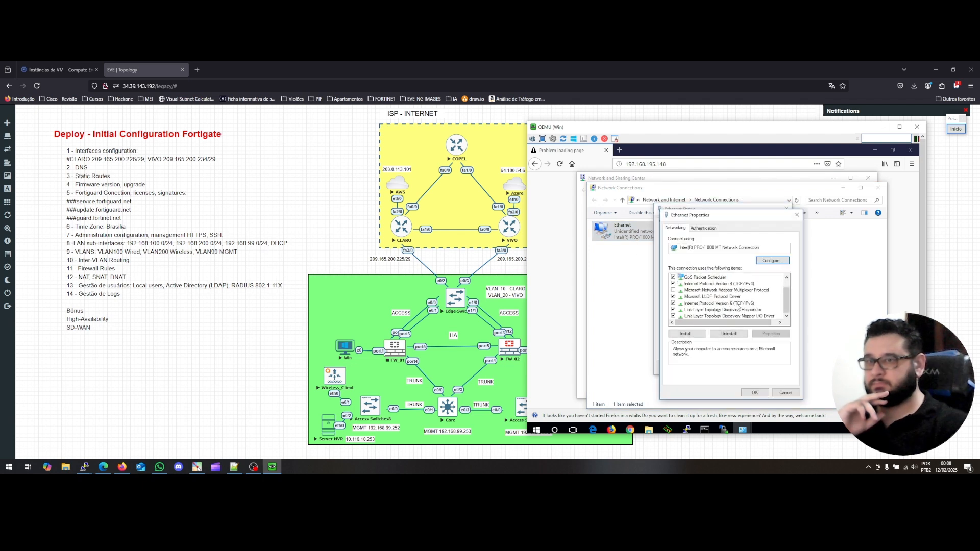
{"action": "left_click", "coordinate": [725, 283]}
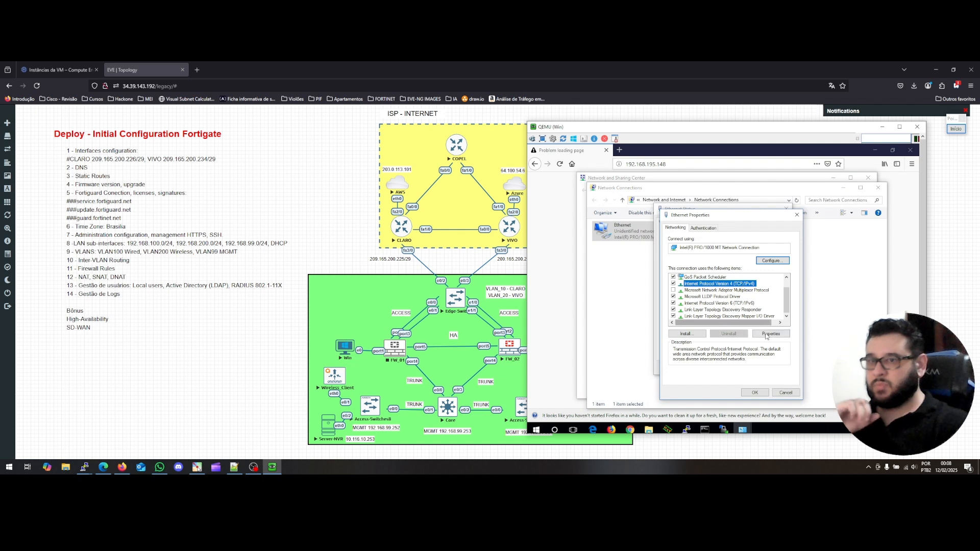
{"action": "left_click", "coordinate": [764, 335]}
Set static IP 192.168.195.250, mask 255.255.255.0, gateway 192.168.195.254, and return to Firefox.
{"action": "left_click", "coordinate": [717, 299]}
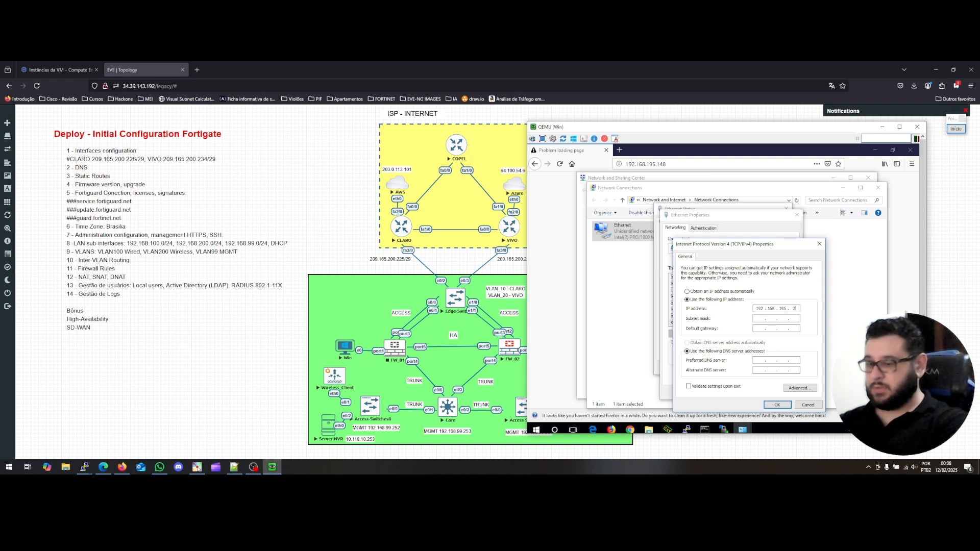
{"action": "key", "text": "Tab"}
{"action": "key", "text": "Tab"}
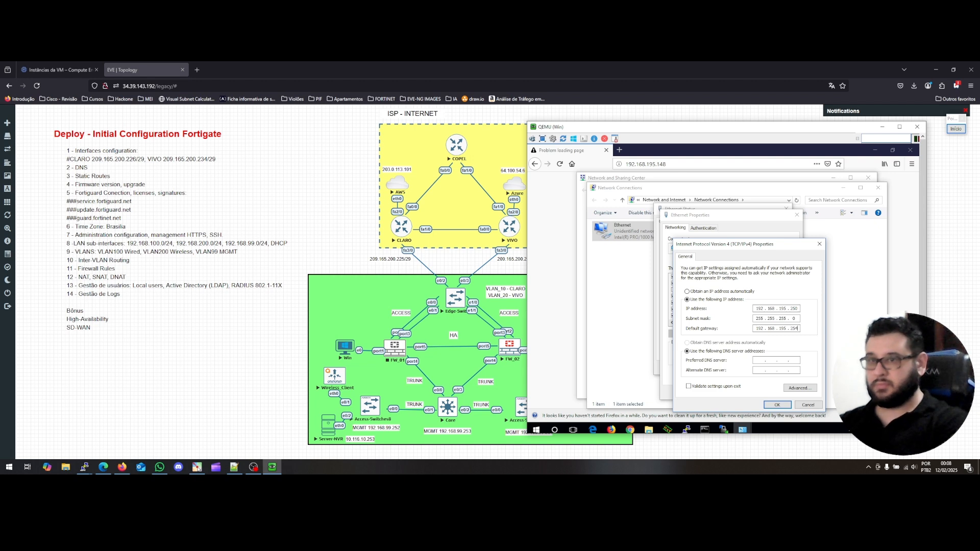
{"action": "left_click", "coordinate": [775, 405]}
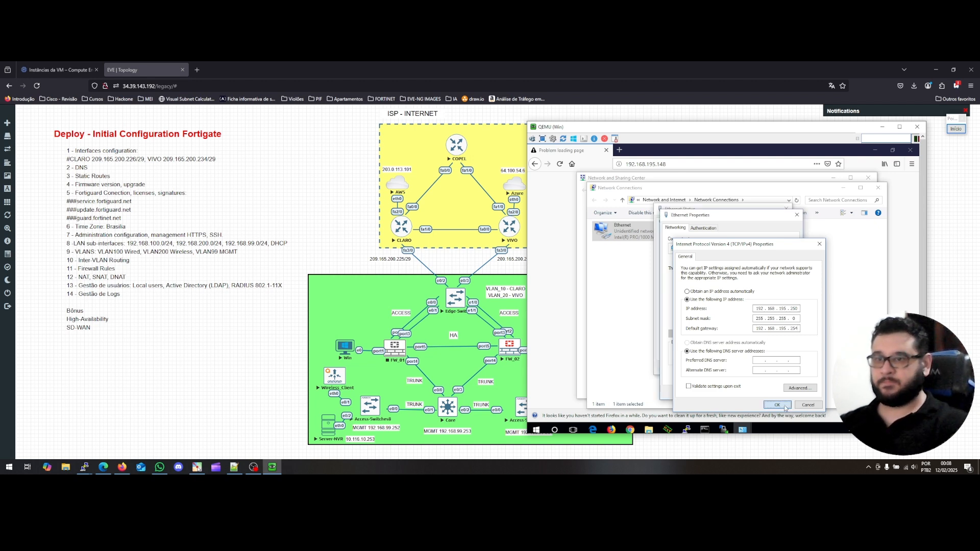
{"action": "left_click", "coordinate": [764, 396]}
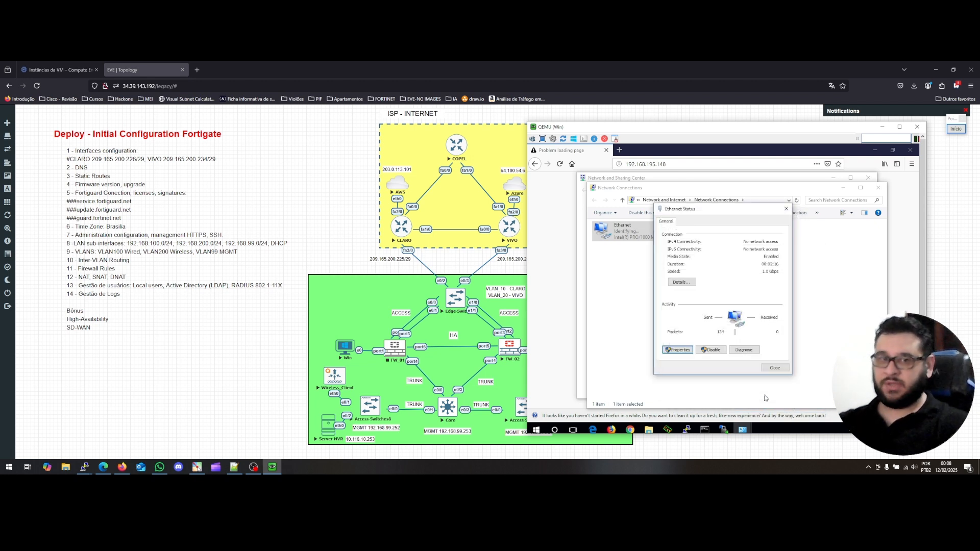
{"action": "left_click", "coordinate": [772, 369]}
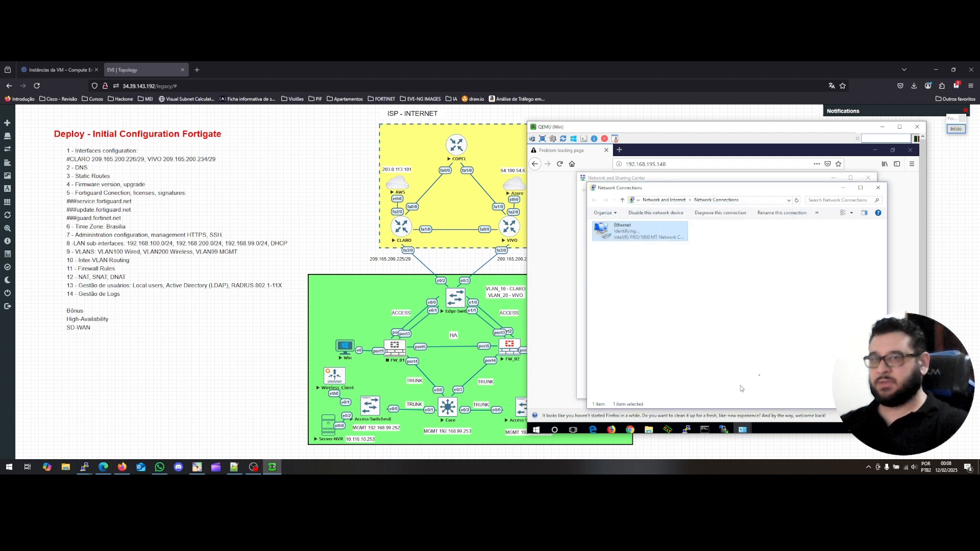
{"action": "left_click", "coordinate": [656, 160]}
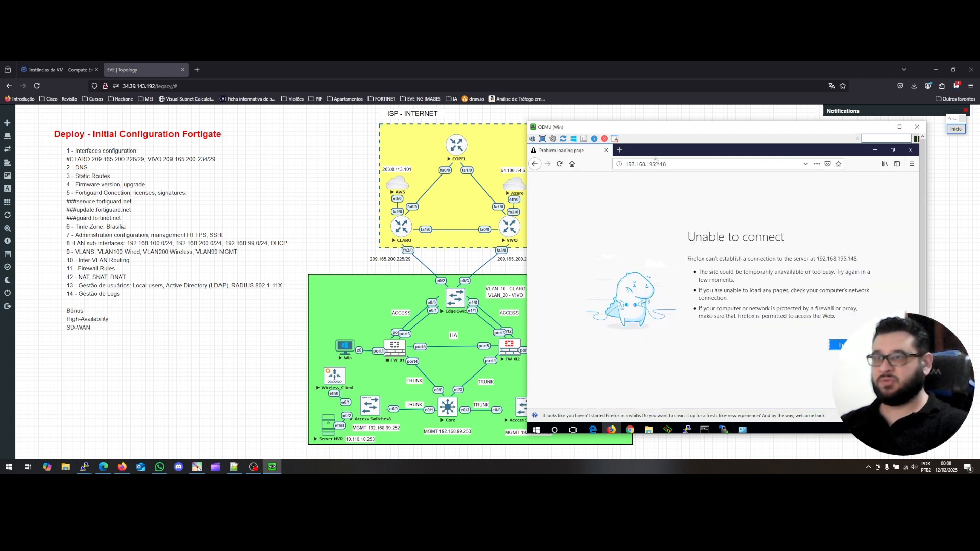
Reload 192.168.195.148 and log in to the FortiGate as admin.
{"action": "left_click", "coordinate": [560, 166]}
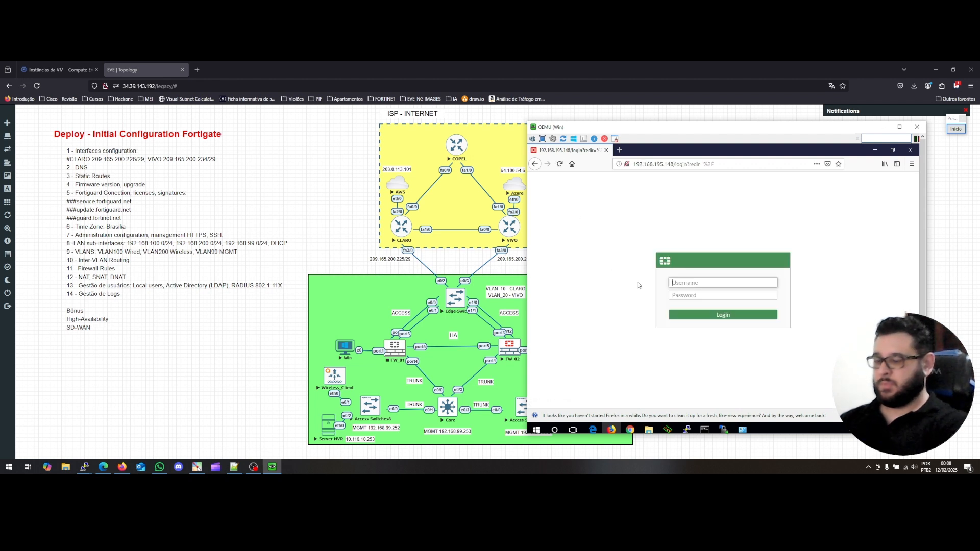
{"action": "type", "text": "admin"}
{"action": "key", "text": "Tab"}
{"action": "type", "text": "f"}
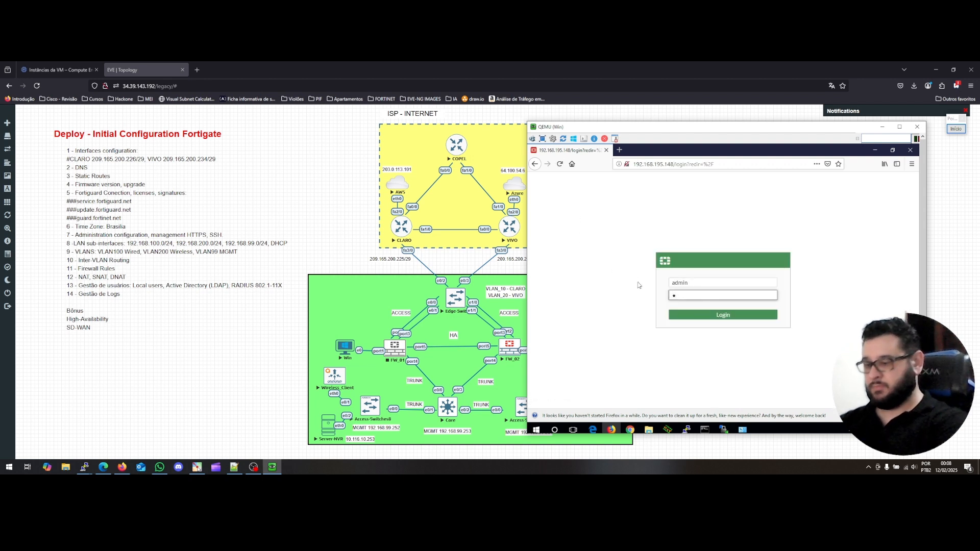
{"action": "key", "text": "Return"}
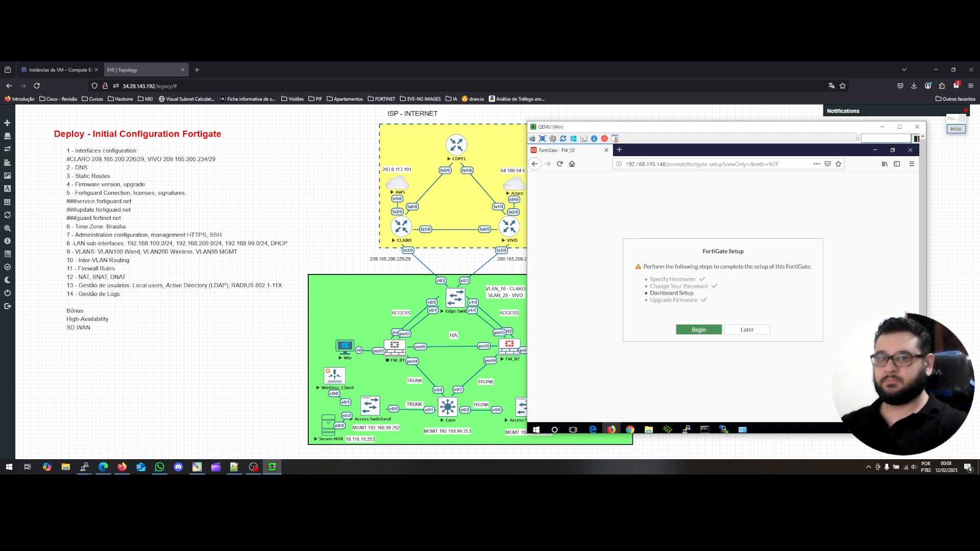
Choose Later on the FortiGate Setup dialog and move the VM window back beside the diagram.
{"action": "left_click_drag", "start_coordinate": [685, 130], "coordinate": [403, 128]}
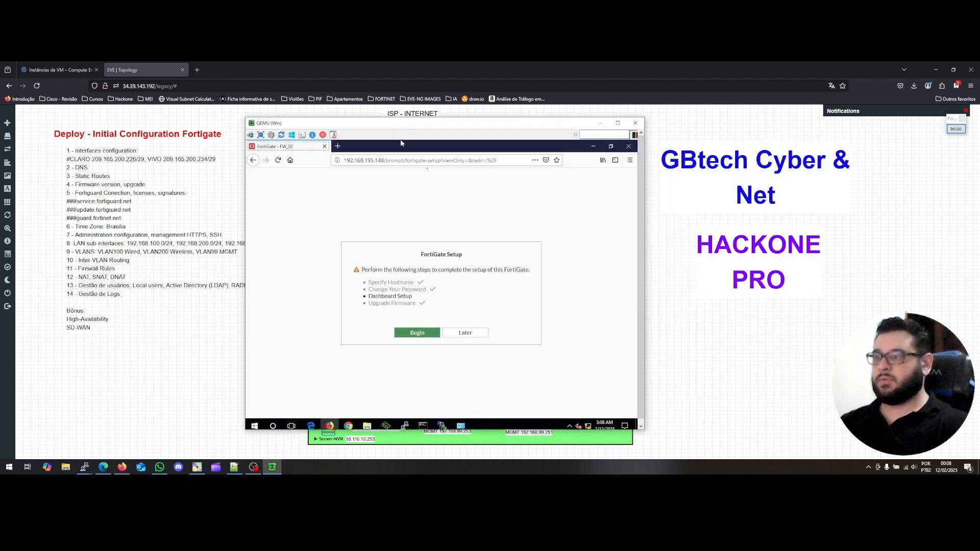
{"action": "left_click", "coordinate": [471, 333]}
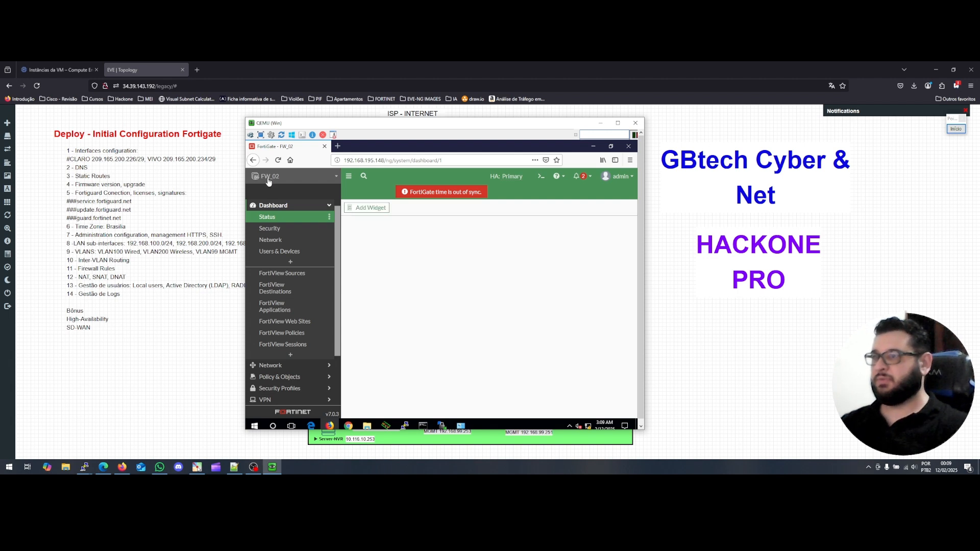
{"action": "left_click_drag", "start_coordinate": [324, 127], "coordinate": [611, 125]}
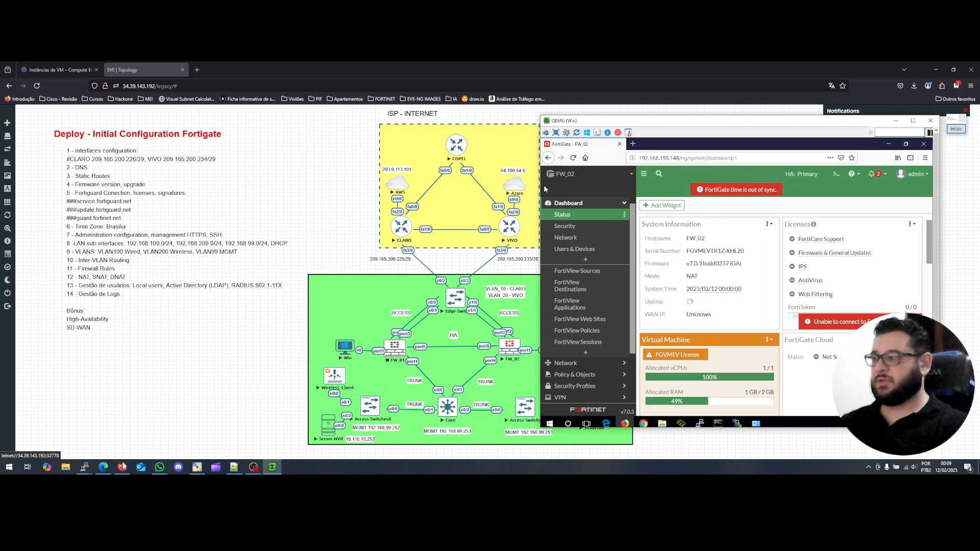
Rerun ping 64.100.54.6 in the VLAN99 PC console.
{"action": "mouse_move", "coordinate": [85, 468]}
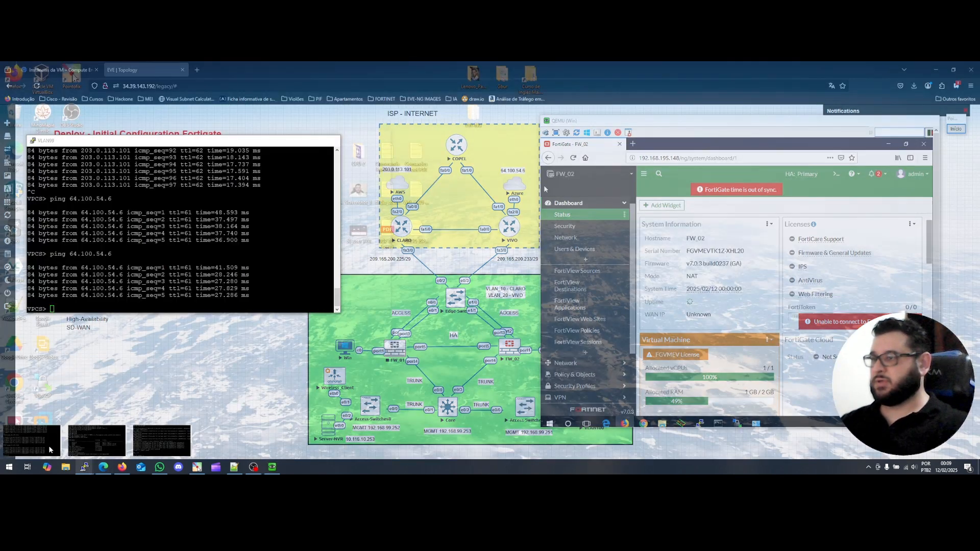
{"action": "left_click", "coordinate": [30, 436]}
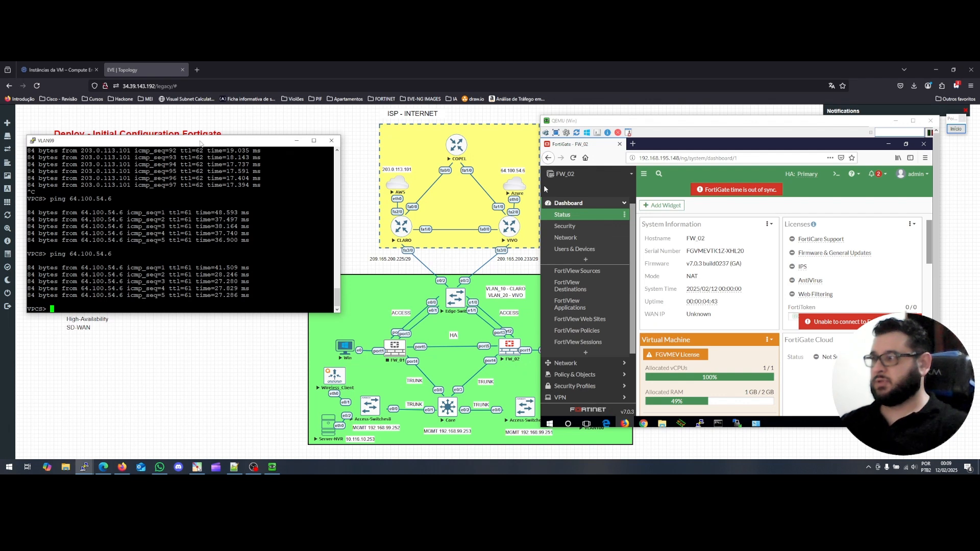
{"action": "key", "text": "Up"}
{"action": "key", "text": "Return"}
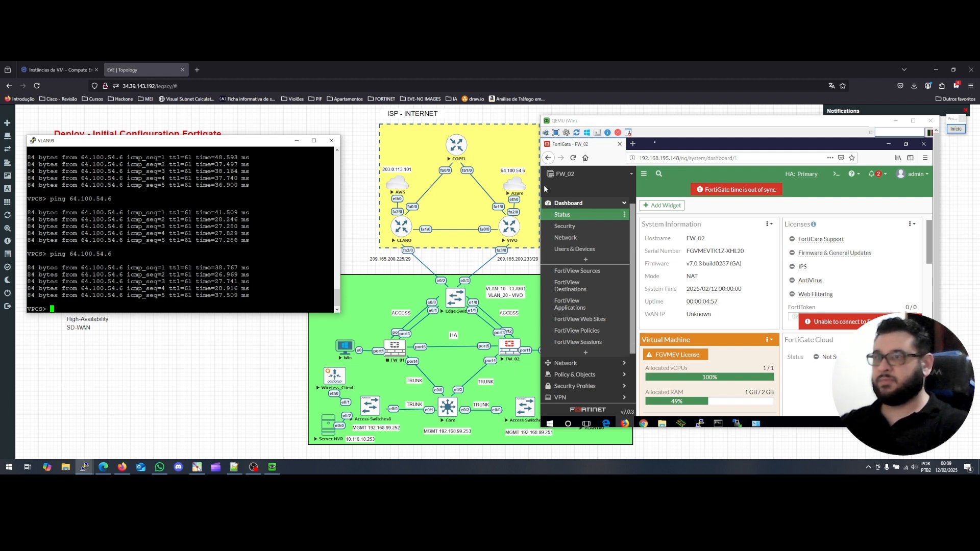
Open System > HA in the FortiGate GUI and scroll the HA member table.
{"action": "left_click", "coordinate": [544, 185]}
{"action": "scroll", "coordinate": [576, 388], "scroll_direction": "down", "scroll_amount": 2}
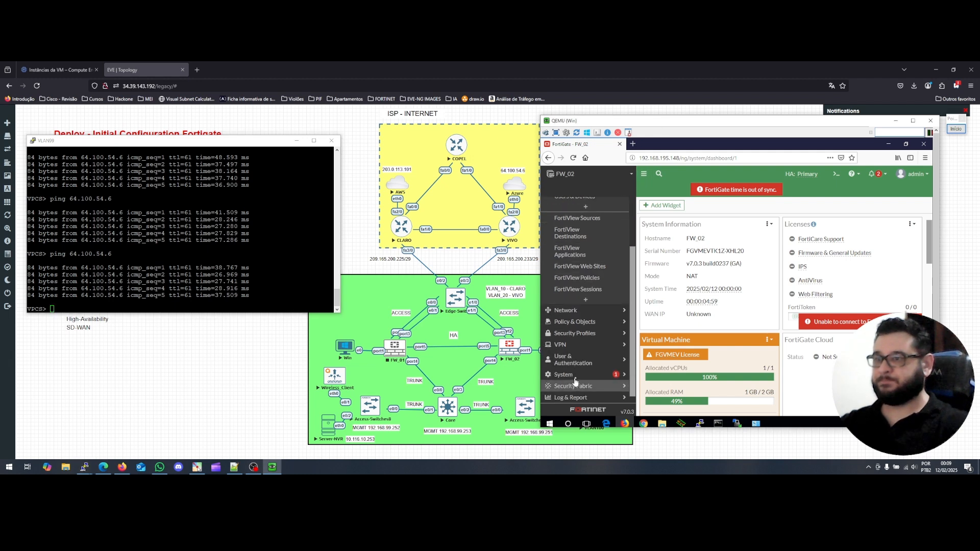
{"action": "left_click", "coordinate": [577, 378]}
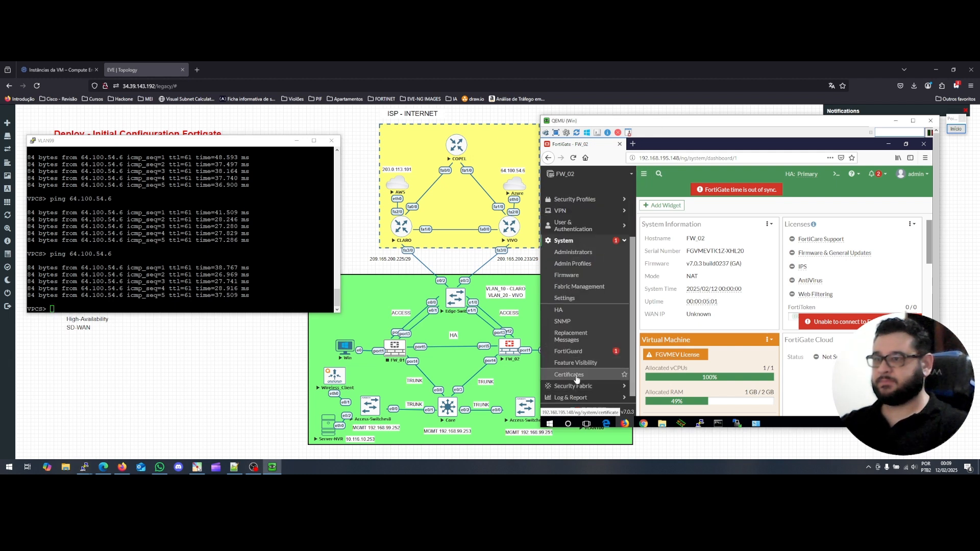
{"action": "left_click", "coordinate": [564, 311]}
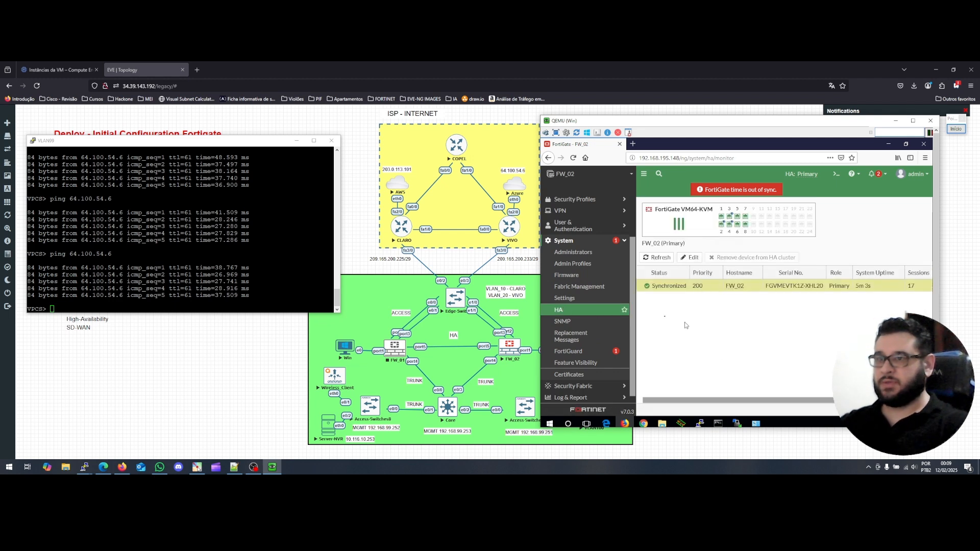
{"action": "left_click_drag", "start_coordinate": [737, 402], "coordinate": [824, 400]}
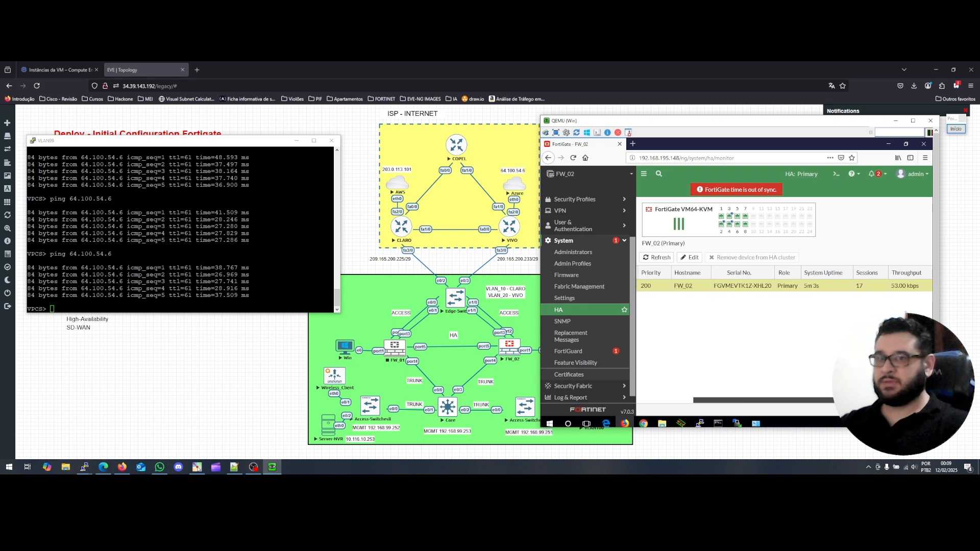
{"action": "left_click_drag", "start_coordinate": [832, 403], "coordinate": [725, 405]}
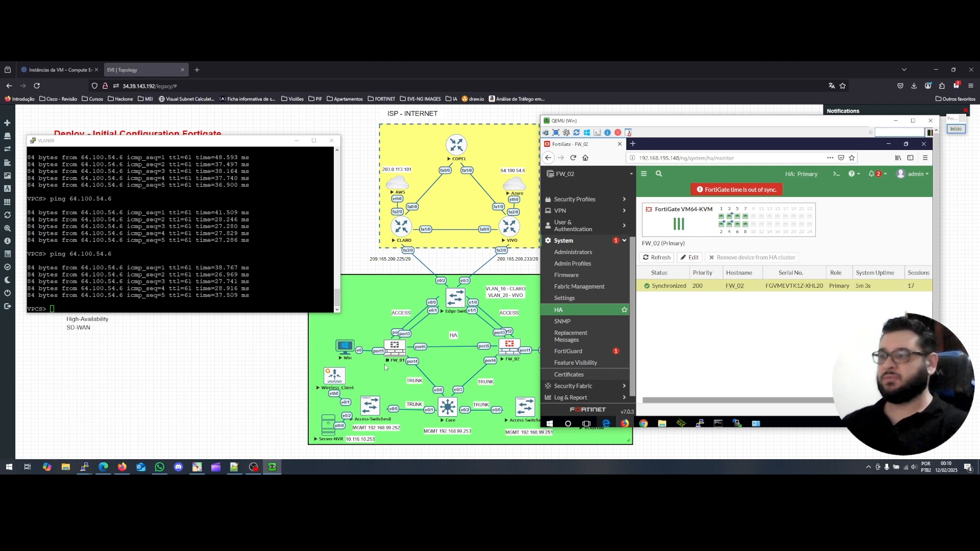
Power on the FW_01 firewall node.
{"action": "right_click", "coordinate": [393, 352]}
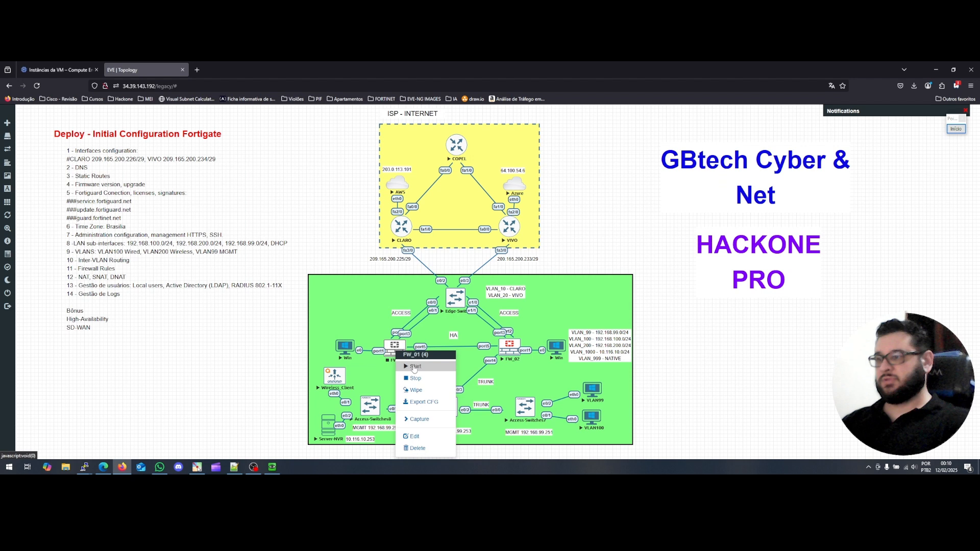
{"action": "left_click", "coordinate": [415, 367]}
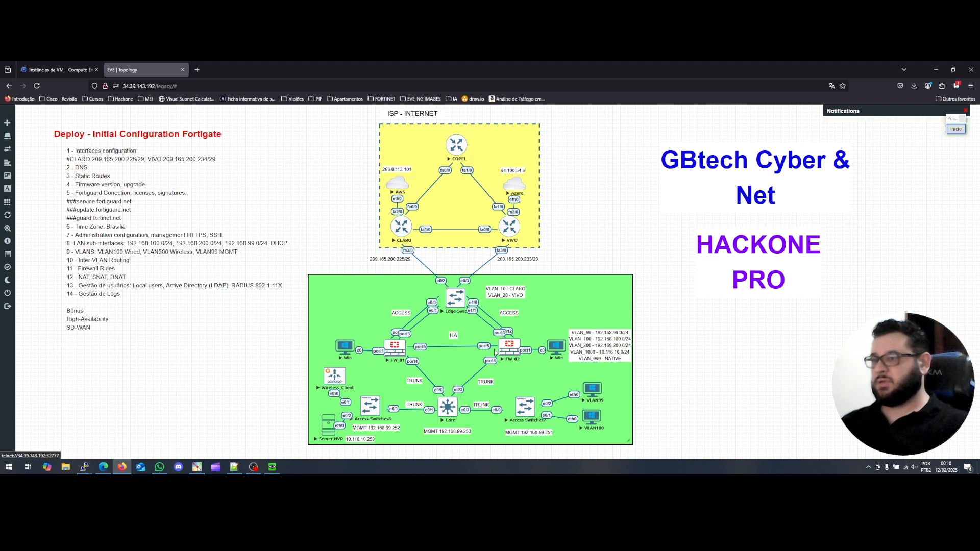
{"action": "left_click", "coordinate": [272, 467]}
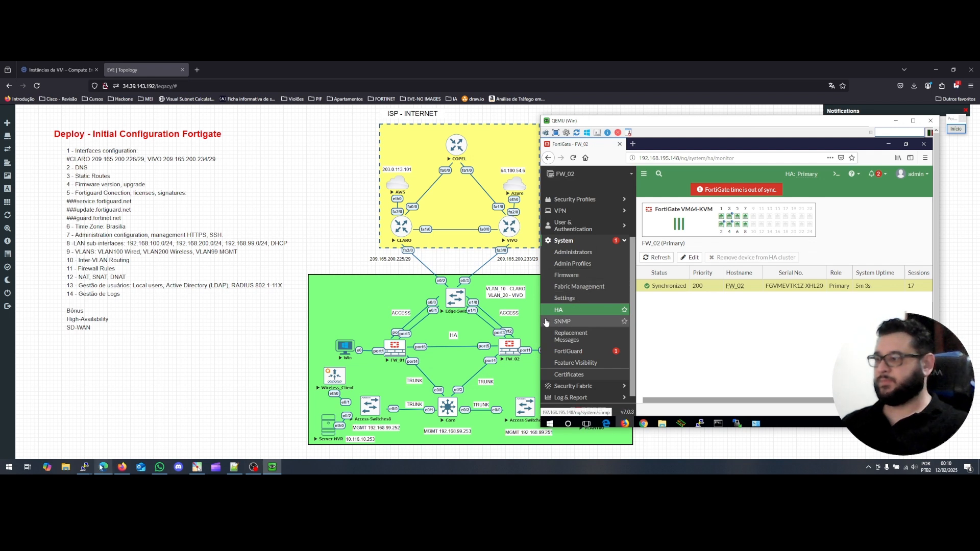
Open the FW_01 console and place it beside the diagram next to the FW_02 GUI.
{"action": "left_click", "coordinate": [387, 352]}
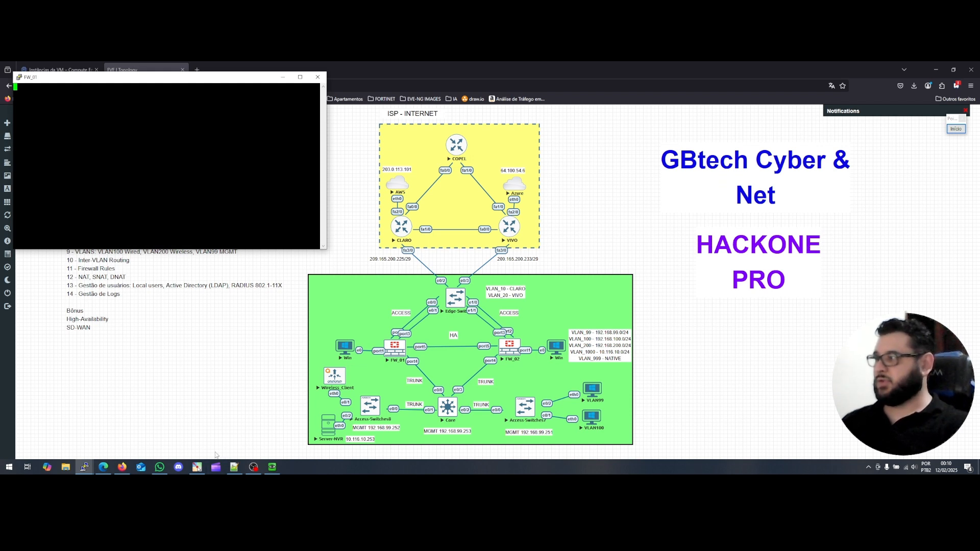
{"action": "left_click", "coordinate": [272, 467]}
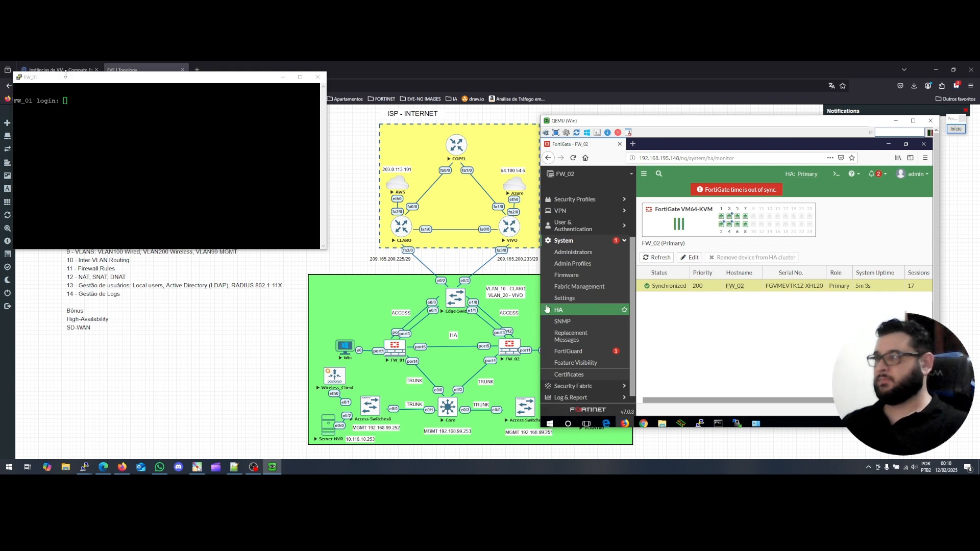
{"action": "left_click_drag", "start_coordinate": [83, 82], "coordinate": [137, 106]}
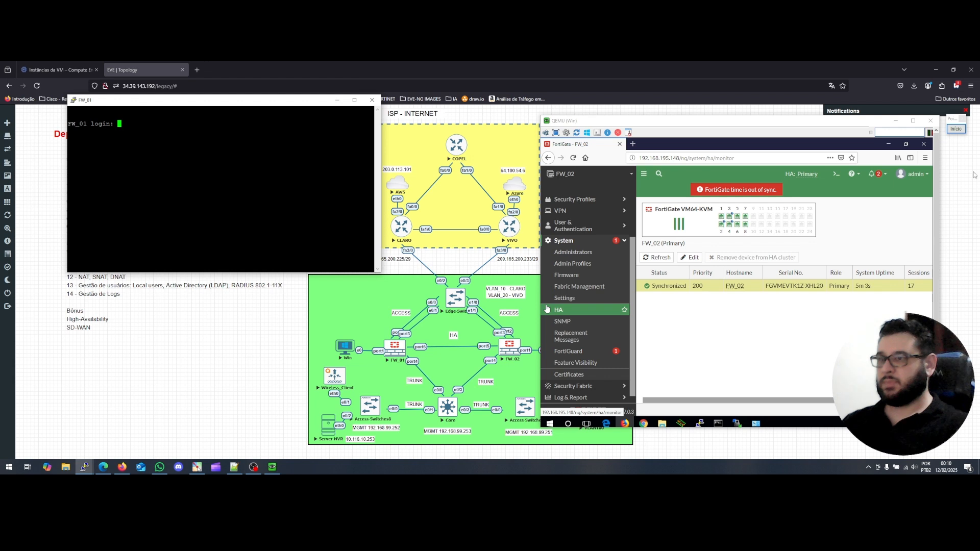
{"action": "left_click", "coordinate": [547, 308]}
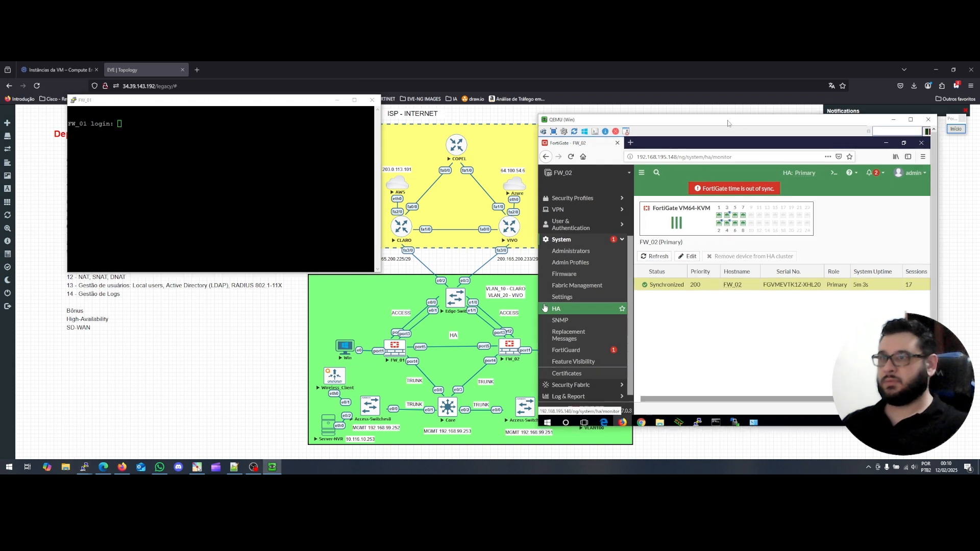
Refresh the FW_02 HA monitor and scroll its table sideways to confirm FW_01 joined as Secondary.
{"action": "left_click", "coordinate": [557, 311]}
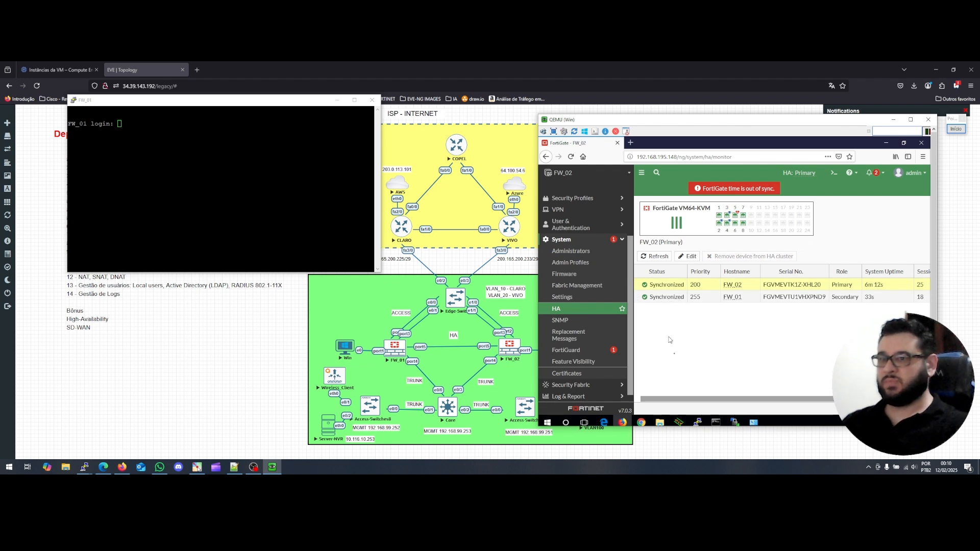
{"action": "left_click_drag", "start_coordinate": [677, 402], "coordinate": [808, 398]}
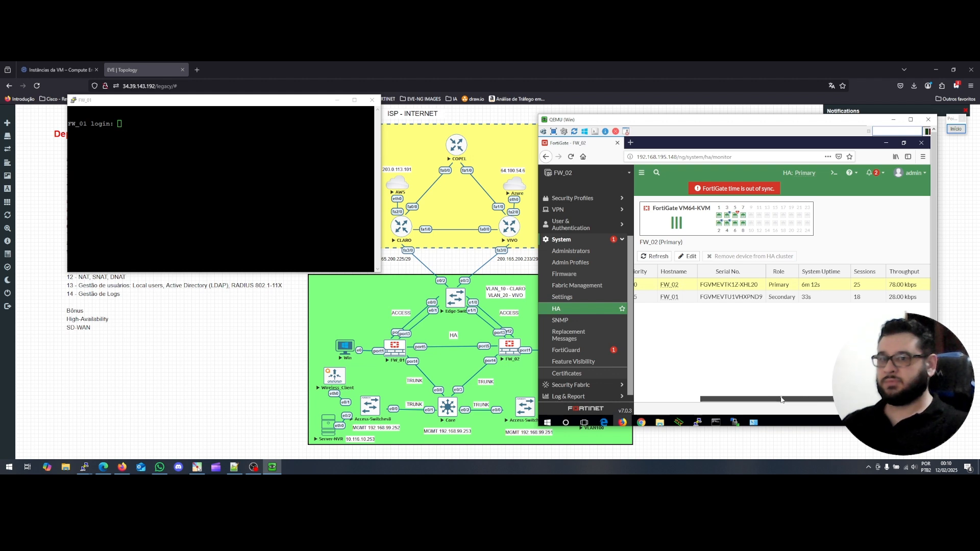
{"action": "left_click_drag", "start_coordinate": [711, 400], "coordinate": [653, 400]}
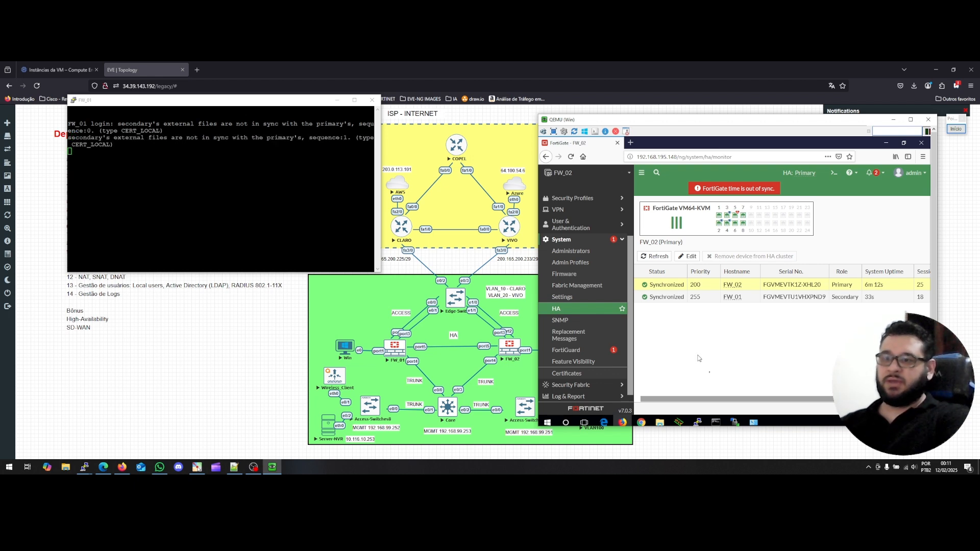
{"action": "left_click_drag", "start_coordinate": [735, 400], "coordinate": [794, 399]}
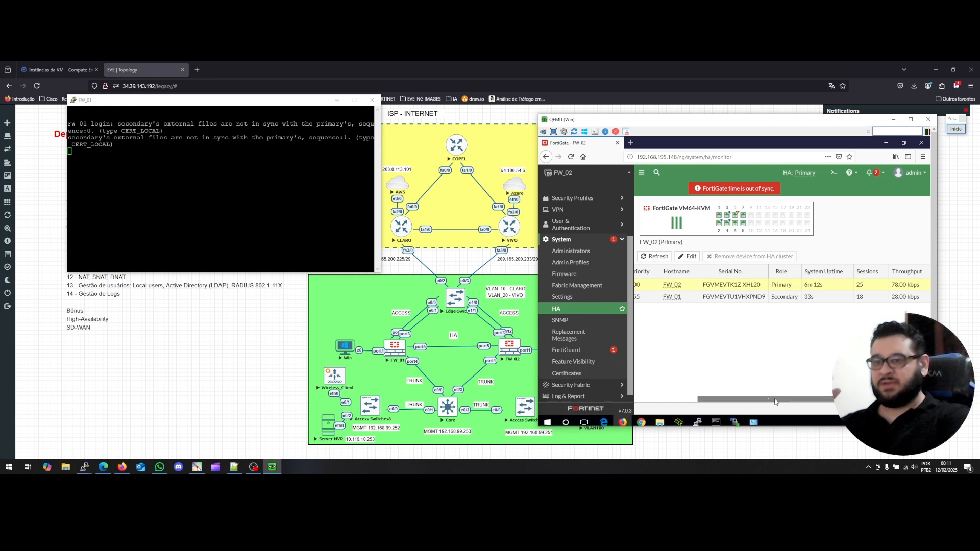
{"action": "left_click_drag", "start_coordinate": [785, 399], "coordinate": [680, 401]}
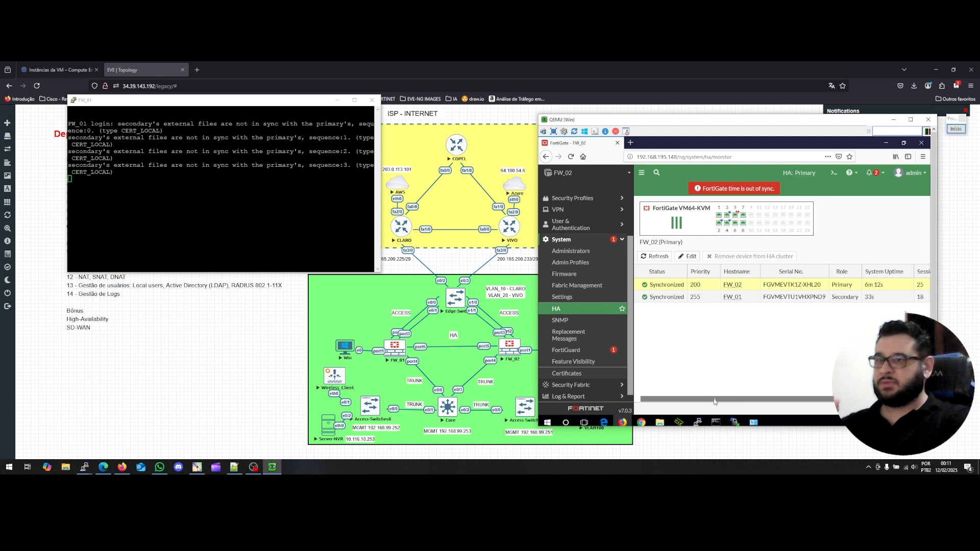
{"action": "left_click_drag", "start_coordinate": [722, 401], "coordinate": [655, 406]}
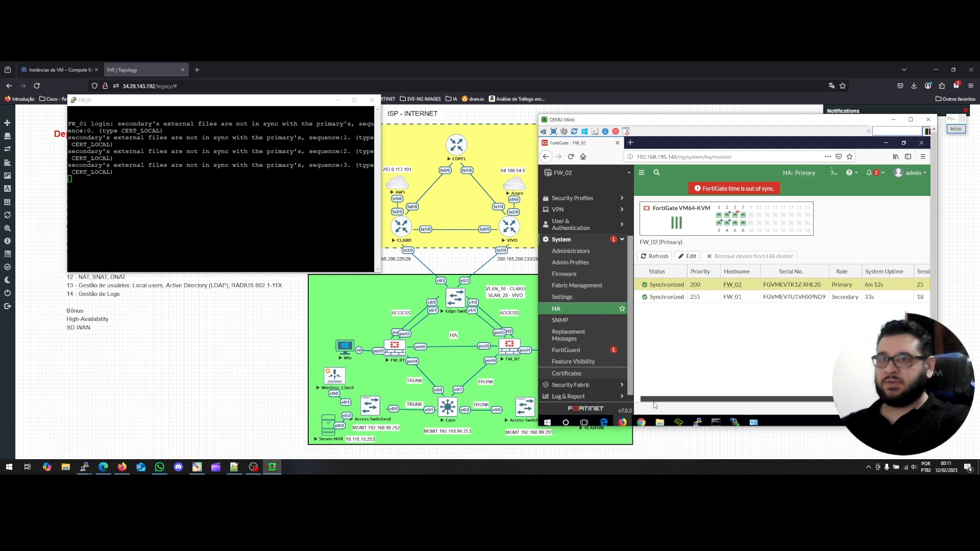
Shift the QEMU window left and minimize it to reveal the lab topology.
{"action": "left_click_drag", "start_coordinate": [786, 121], "coordinate": [769, 119]}
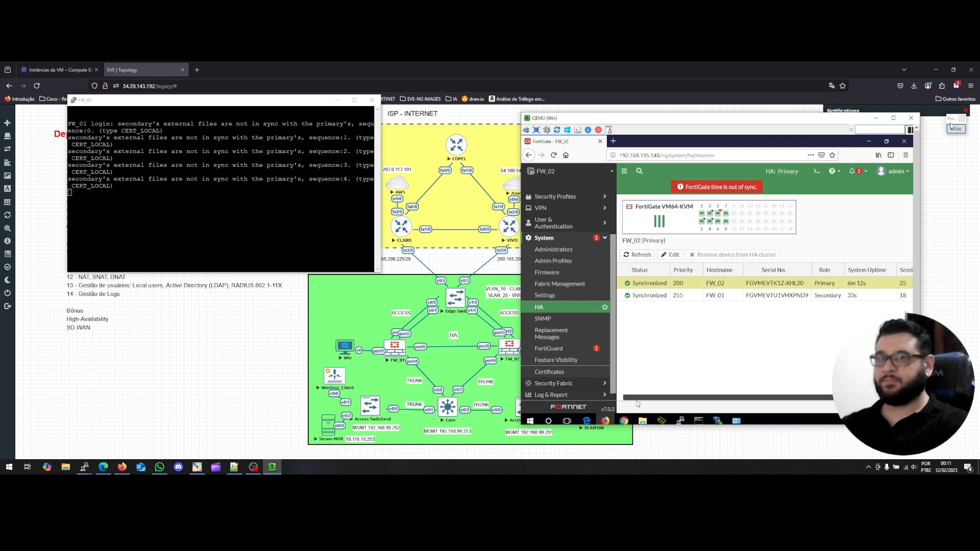
{"action": "left_click_drag", "start_coordinate": [876, 119], "coordinate": [835, 119]}
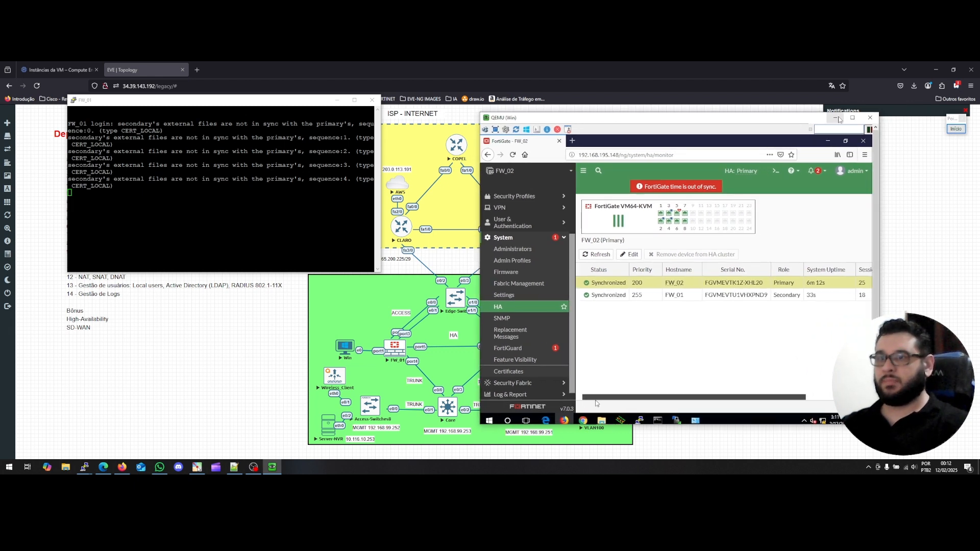
{"action": "left_click", "coordinate": [835, 118]}
Dismiss the VNC closed-connection message and close the empty extra console that opened.
{"action": "left_click", "coordinate": [512, 351]}
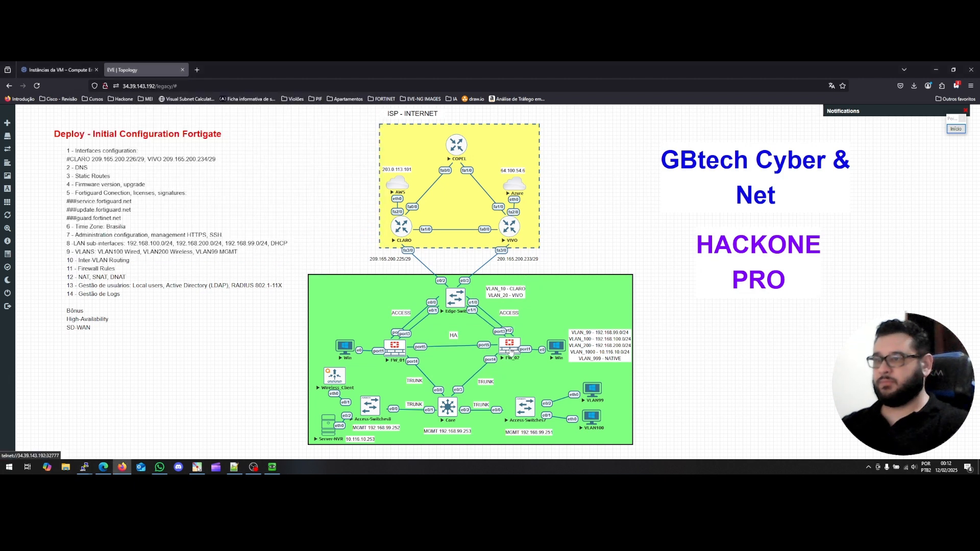
{"action": "left_click_drag", "start_coordinate": [511, 352], "coordinate": [512, 355]}
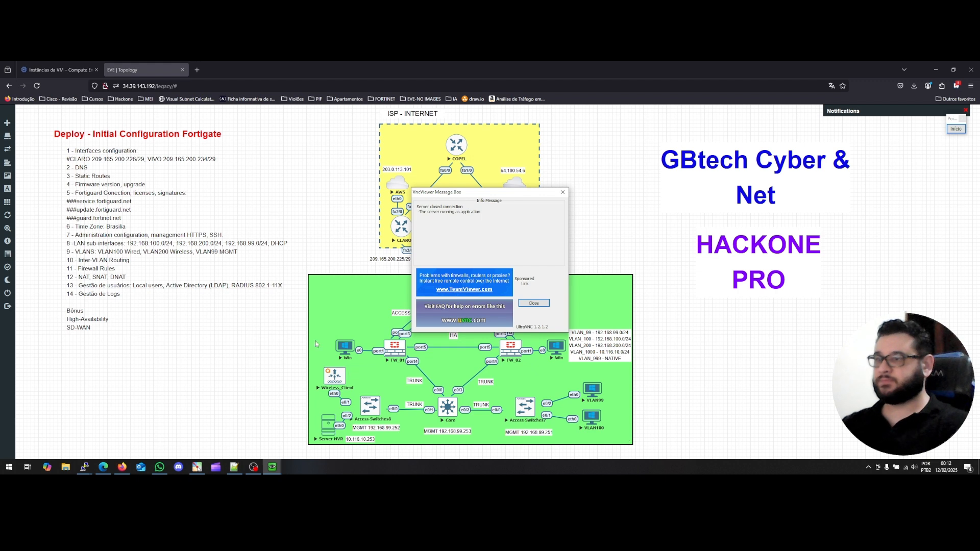
{"action": "left_click", "coordinate": [563, 192]}
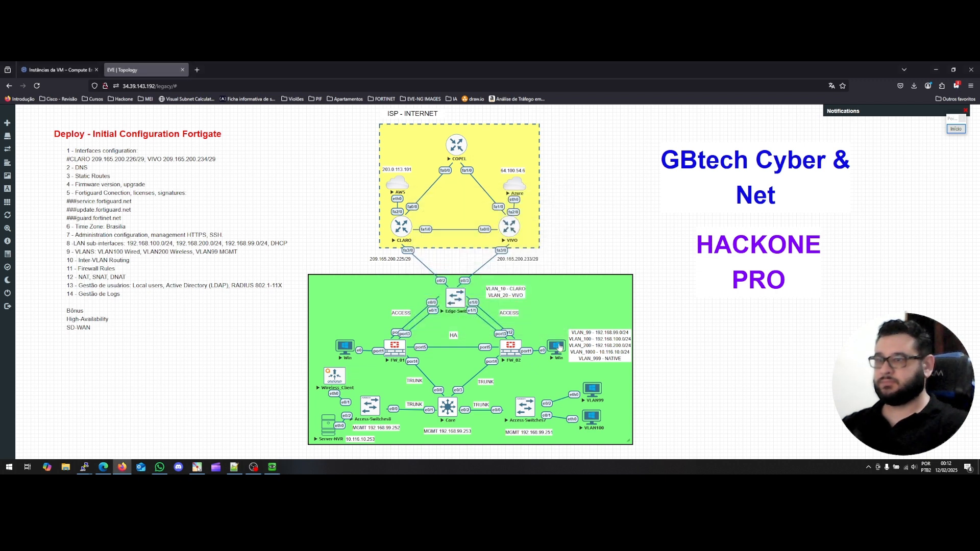
{"action": "left_click", "coordinate": [511, 351]}
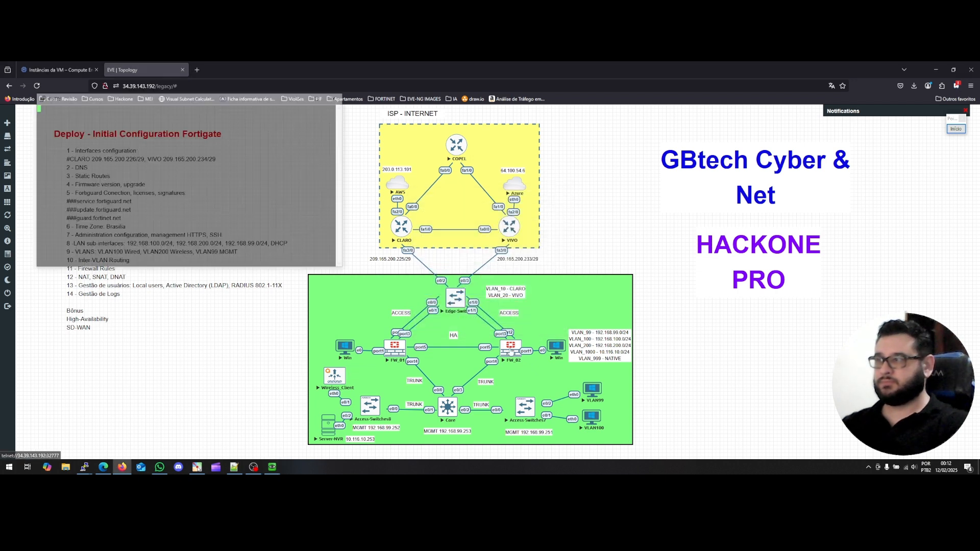
{"action": "left_click_drag", "start_coordinate": [153, 99], "coordinate": [577, 137]}
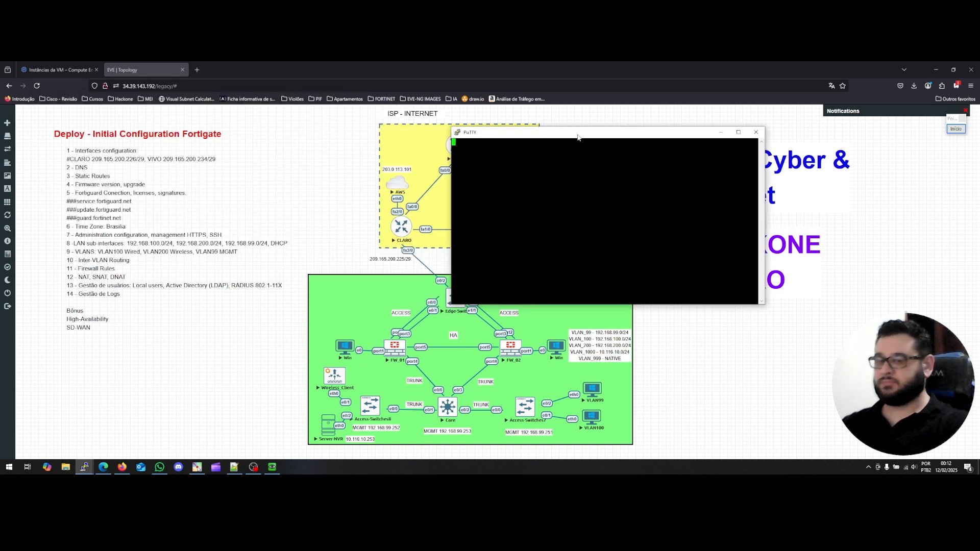
{"action": "key", "text": "Return"}
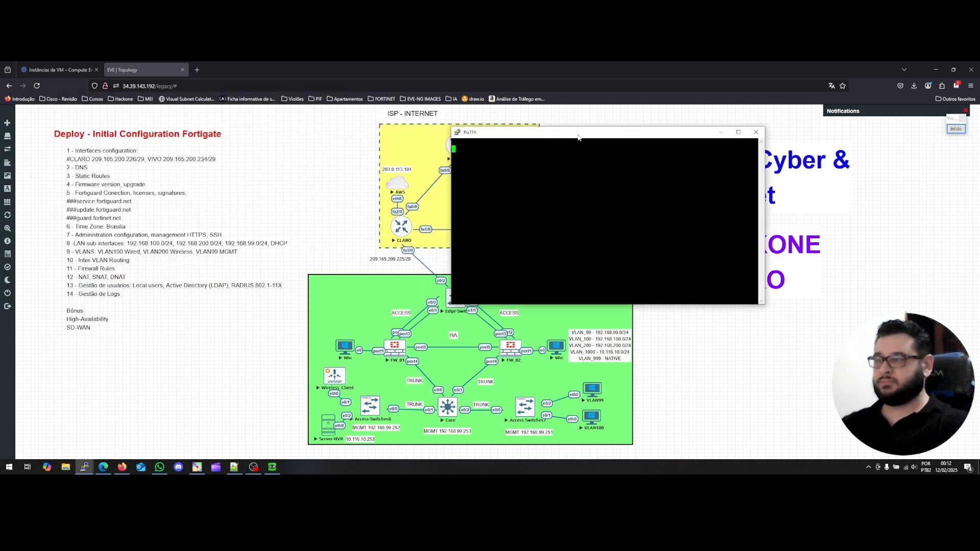
{"action": "left_click", "coordinate": [756, 132]}
{"action": "left_click", "coordinate": [507, 294]}
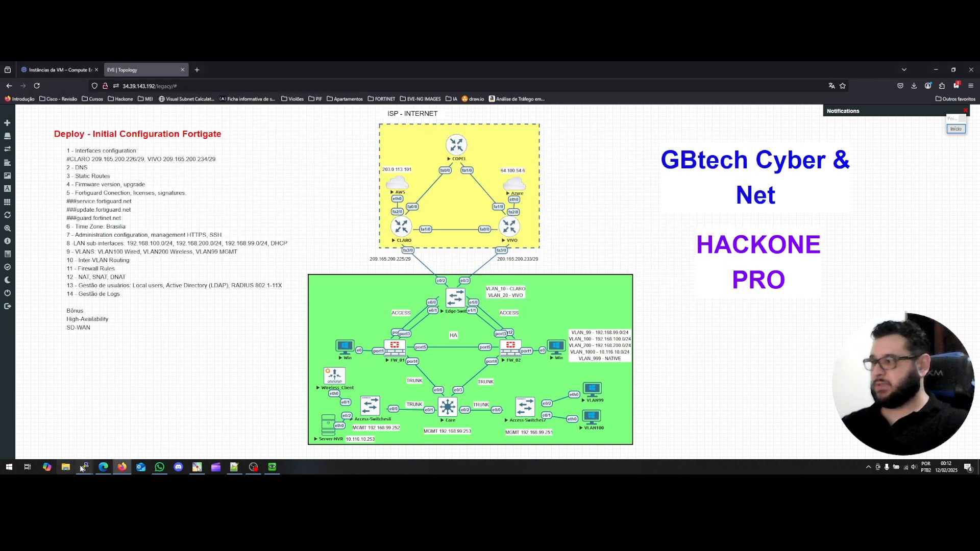
Bring the old FW_02 console forward, dismiss its connection-abort error and close it.
{"action": "mouse_move", "coordinate": [83, 468]}
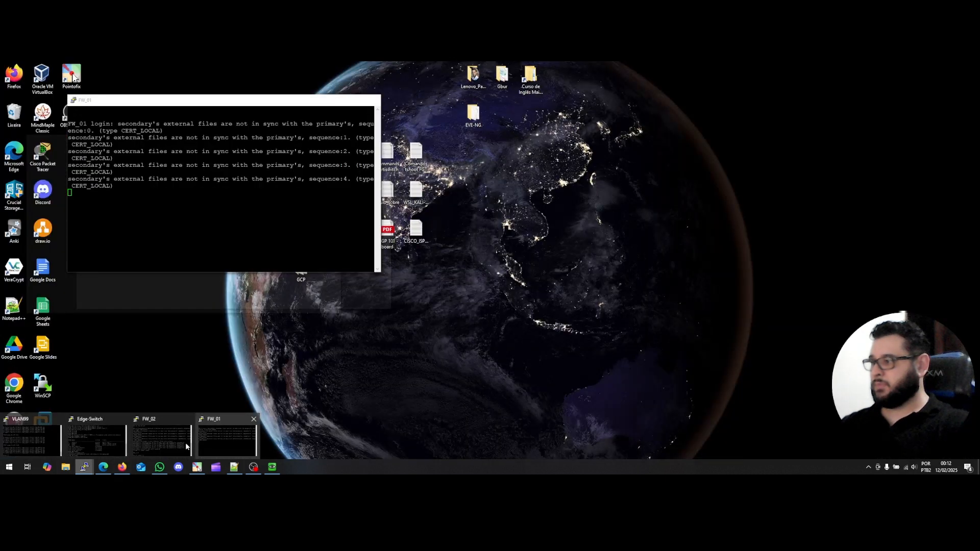
{"action": "left_click", "coordinate": [201, 447]}
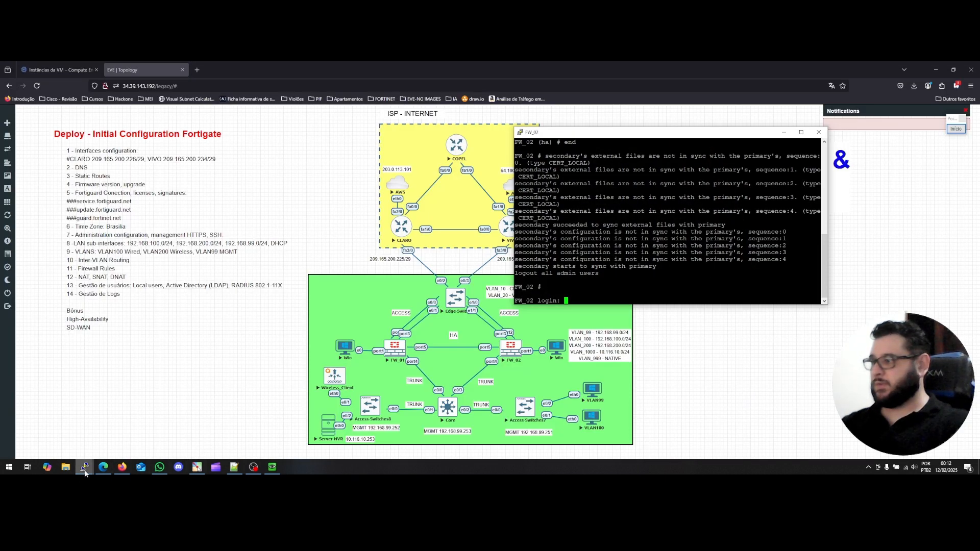
{"action": "left_click", "coordinate": [83, 467]}
{"action": "left_click", "coordinate": [222, 446]}
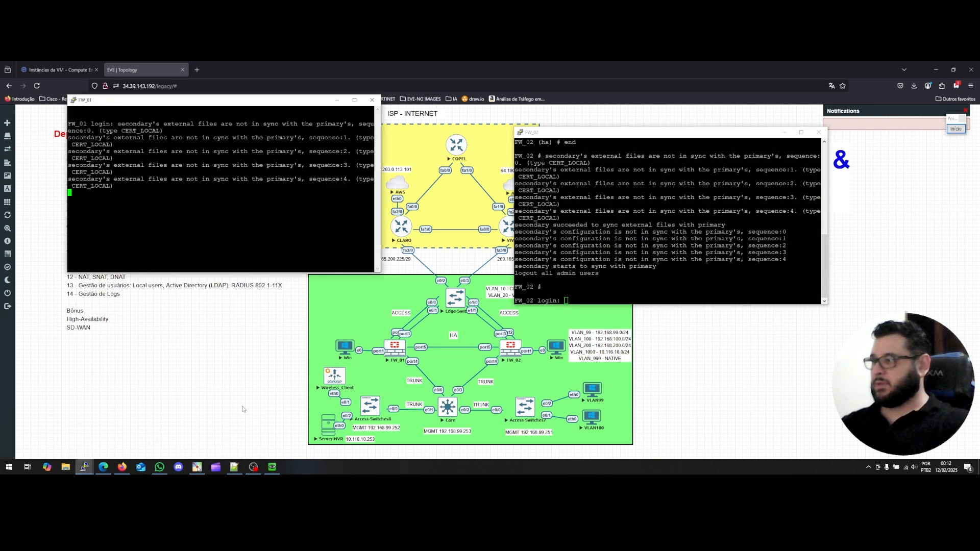
{"action": "left_click", "coordinate": [585, 273]}
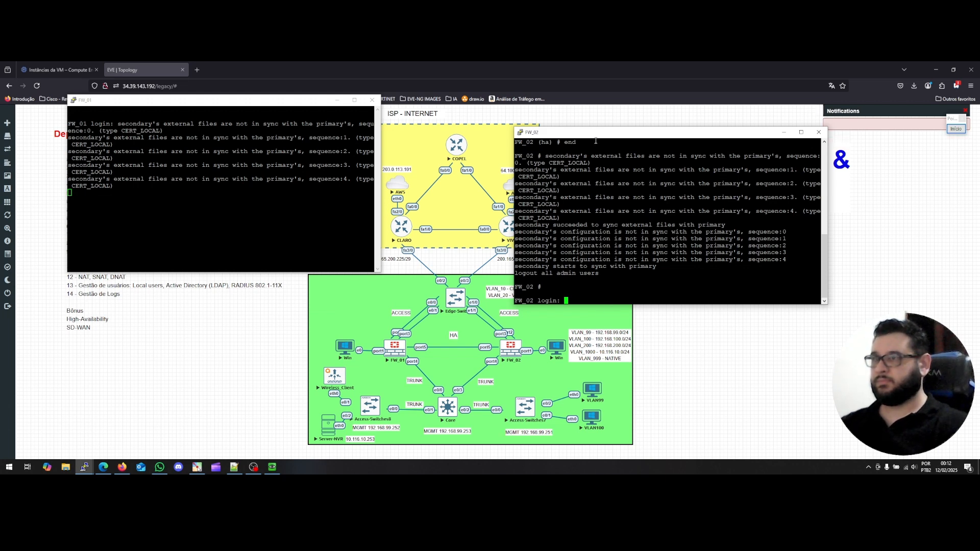
{"action": "left_click_drag", "start_coordinate": [595, 132], "coordinate": [603, 127]}
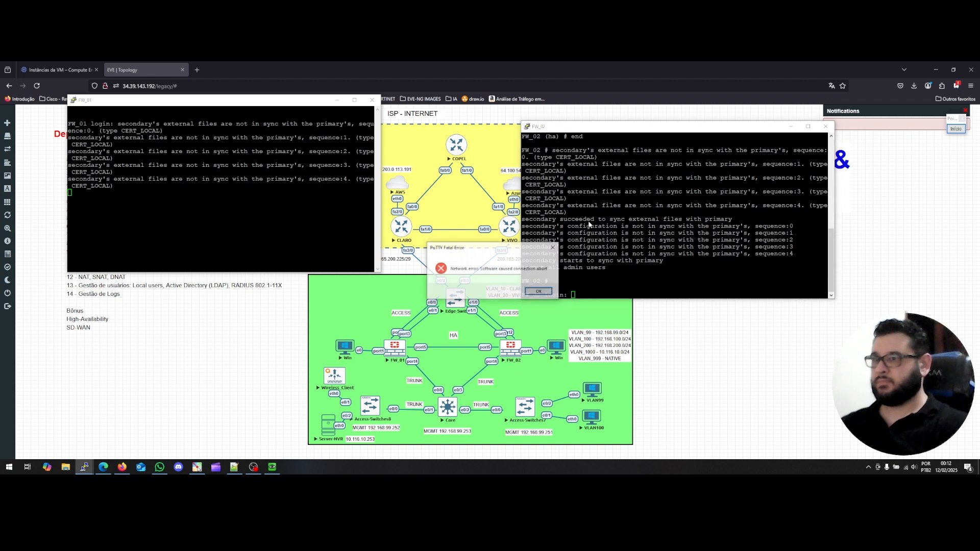
{"action": "left_click", "coordinate": [539, 291]}
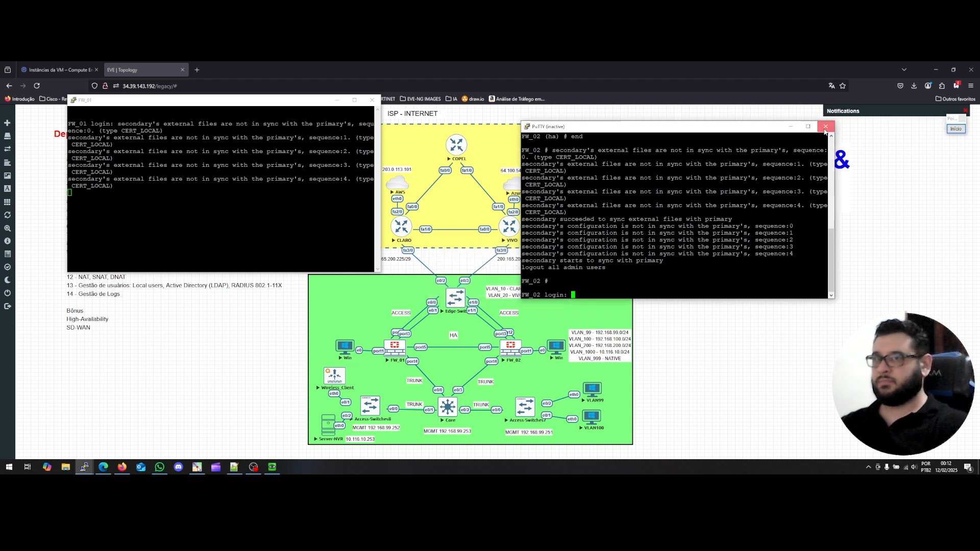
{"action": "left_click", "coordinate": [825, 128]}
Open a fresh FW_02 telnet console and center it over the topology.
{"action": "mouse_move", "coordinate": [85, 470]}
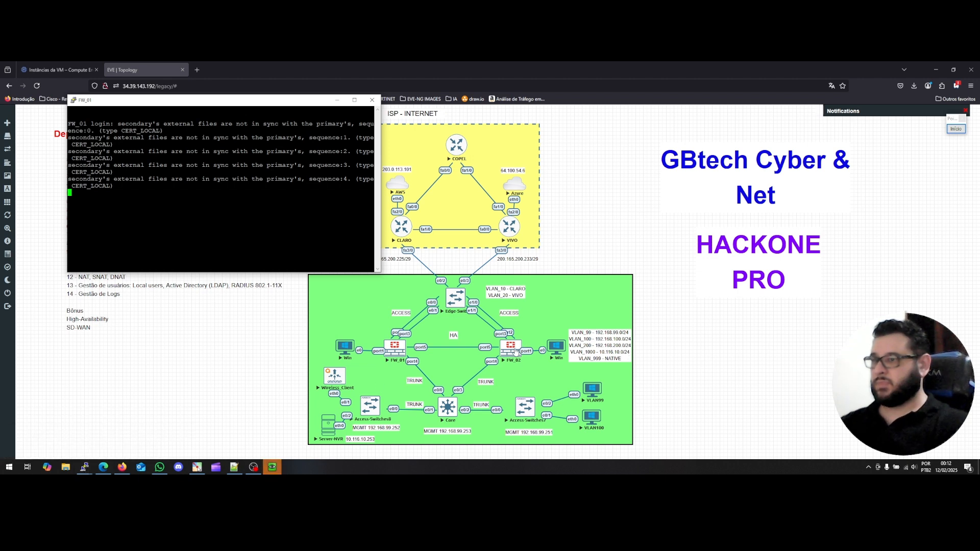
{"action": "left_click", "coordinate": [515, 351]}
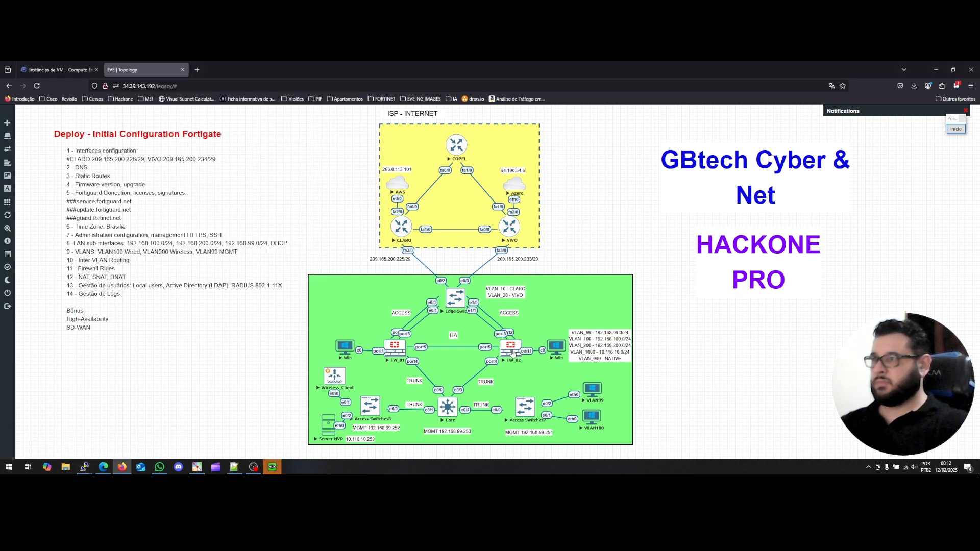
{"action": "left_click", "coordinate": [514, 352]}
{"action": "left_click_drag", "start_coordinate": [237, 109], "coordinate": [705, 148]}
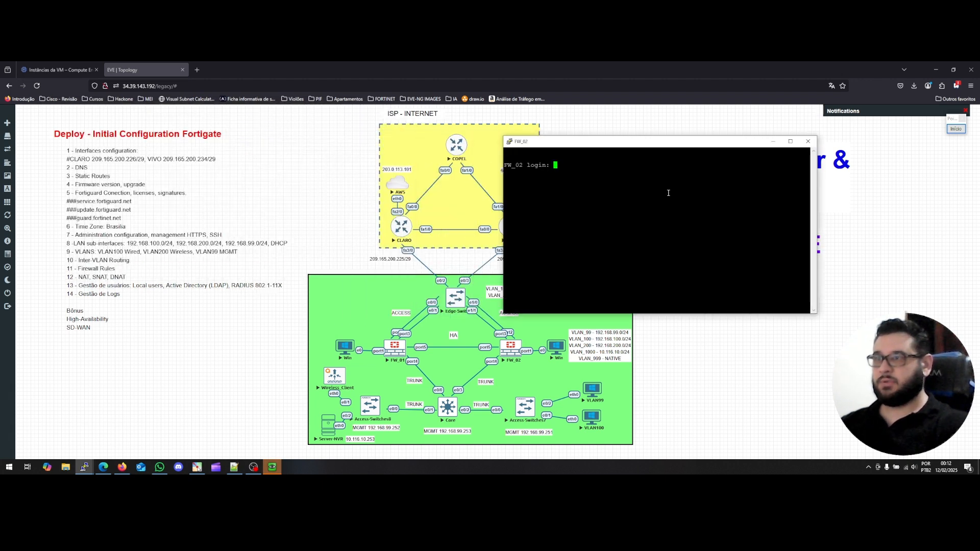
Log into the FW_02 console as admin.
{"action": "type", "text": "a"}
{"action": "left_click", "coordinate": [83, 467]}
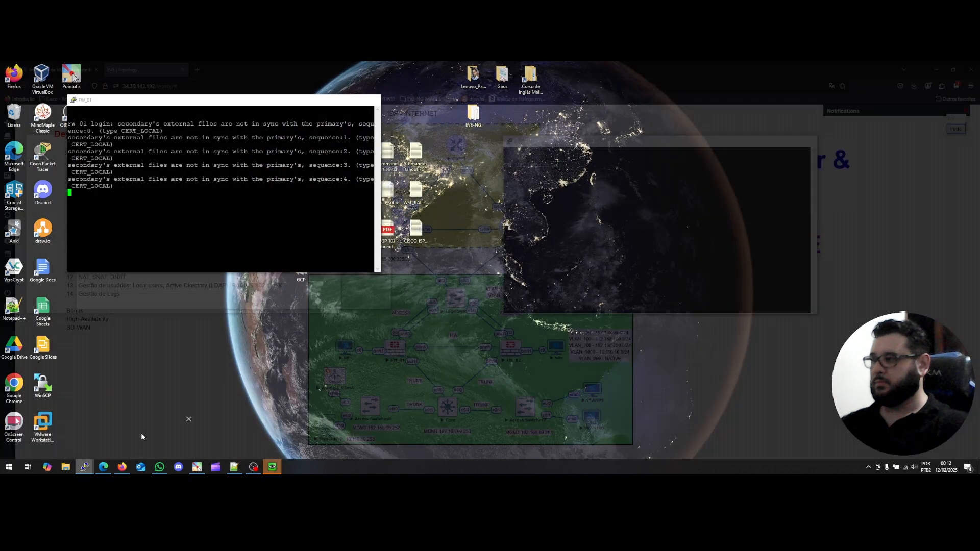
{"action": "left_click", "coordinate": [141, 433]}
{"action": "type", "text": "admin"}
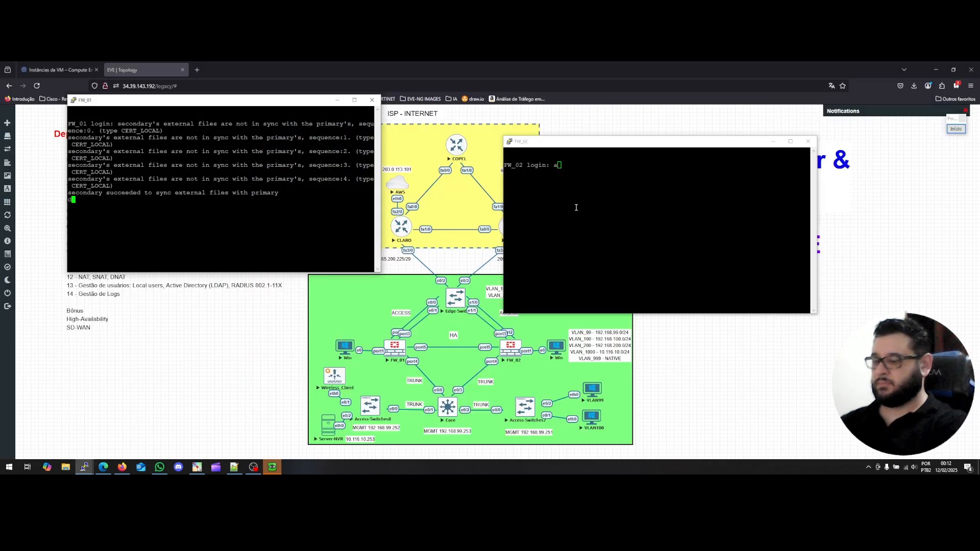
{"action": "left_click", "coordinate": [704, 209]}
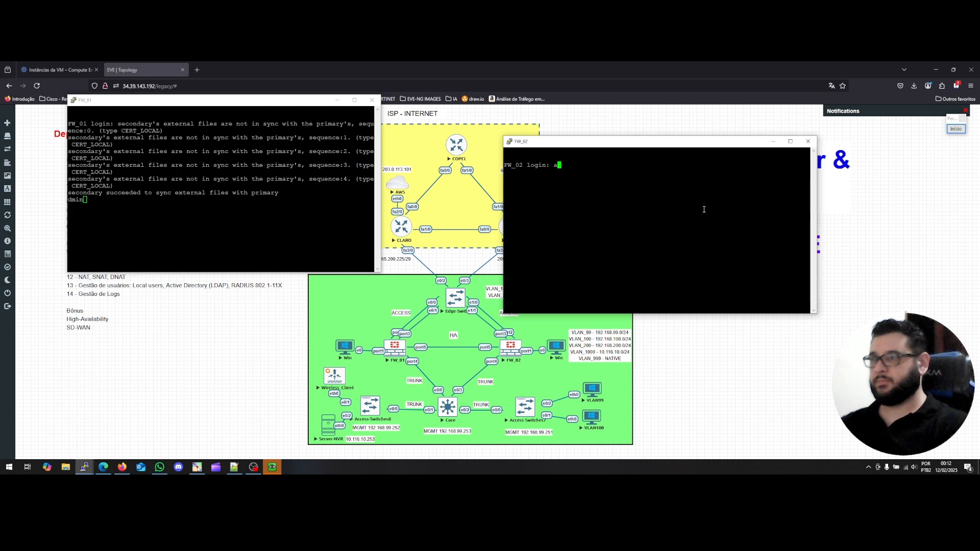
{"action": "type", "text": "dmin"}
{"action": "key", "text": "Return"}
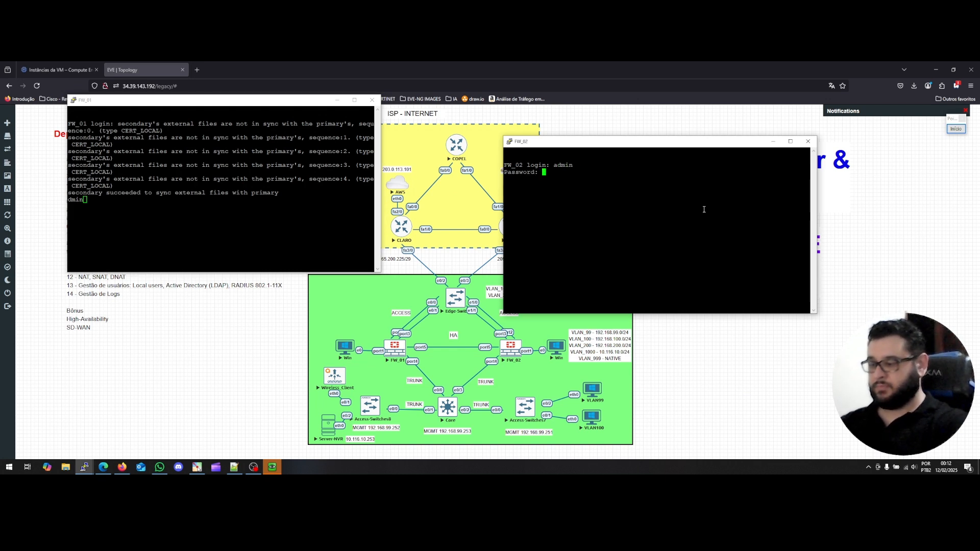
{"action": "key", "text": "Return"}
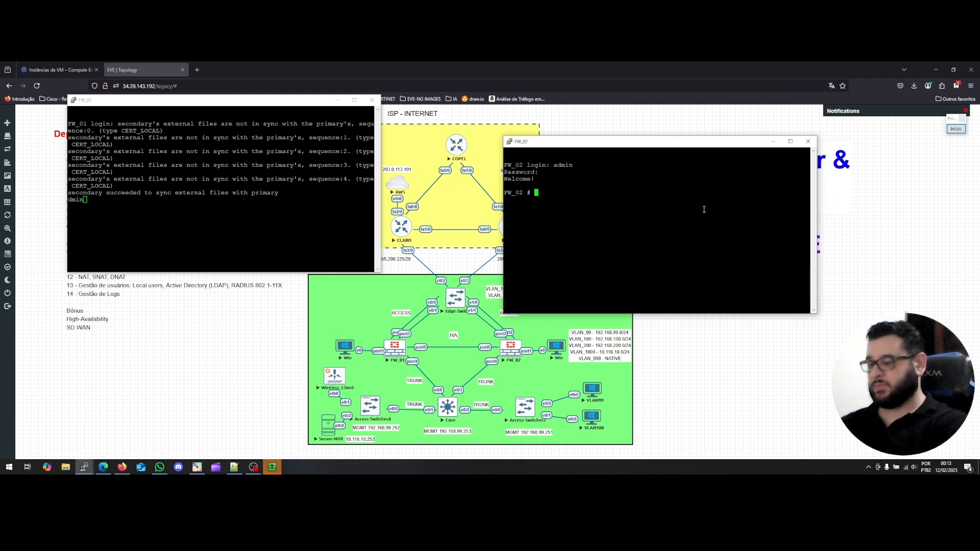
Use 'diagnose sys ha ?' on FW_02 to list the available HA subcommands.
{"action": "type", "text": "diagnose hardware"}
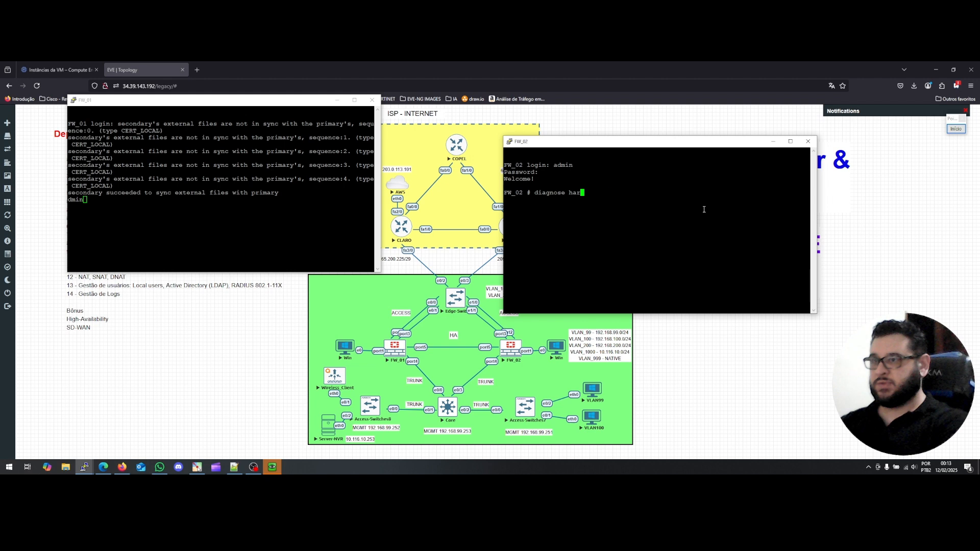
{"action": "key", "text": "Tab"}
{"action": "key", "text": "BackSpace"}
{"action": "key", "text": "BackSpace"}
{"action": "key", "text": "BackSpace"}
{"action": "key", "text": "BackSpace"}
{"action": "key", "text": "BackSpace"}
{"action": "key", "text": "BackSpace"}
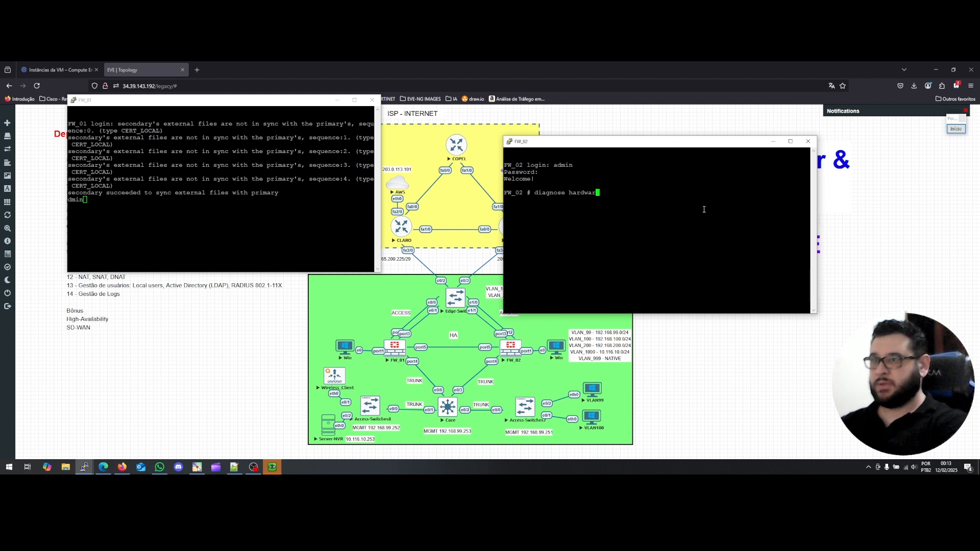
{"action": "key", "text": "BackSpace"}
{"action": "key", "text": "BackSpace"}
{"action": "key", "text": "BackSpace"}
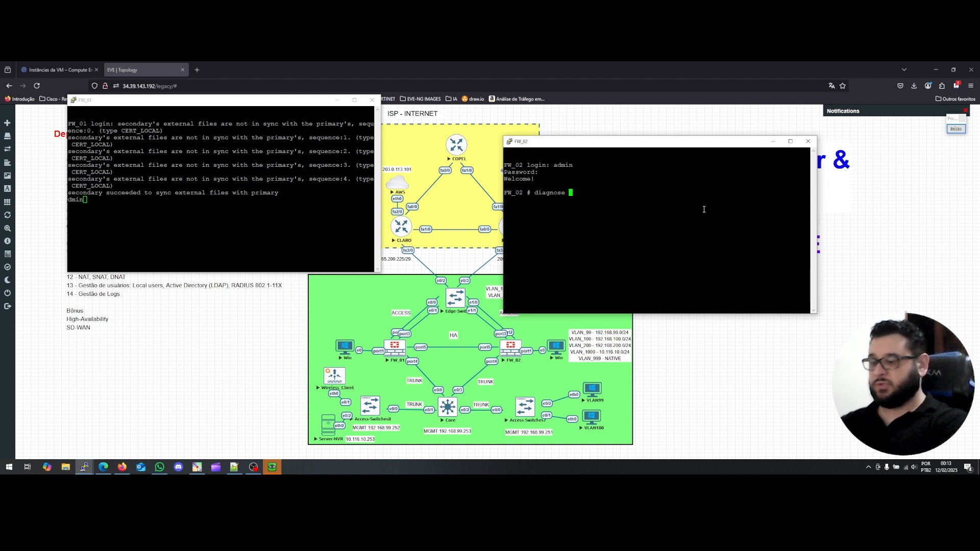
{"action": "type", "text": "sys ha "}
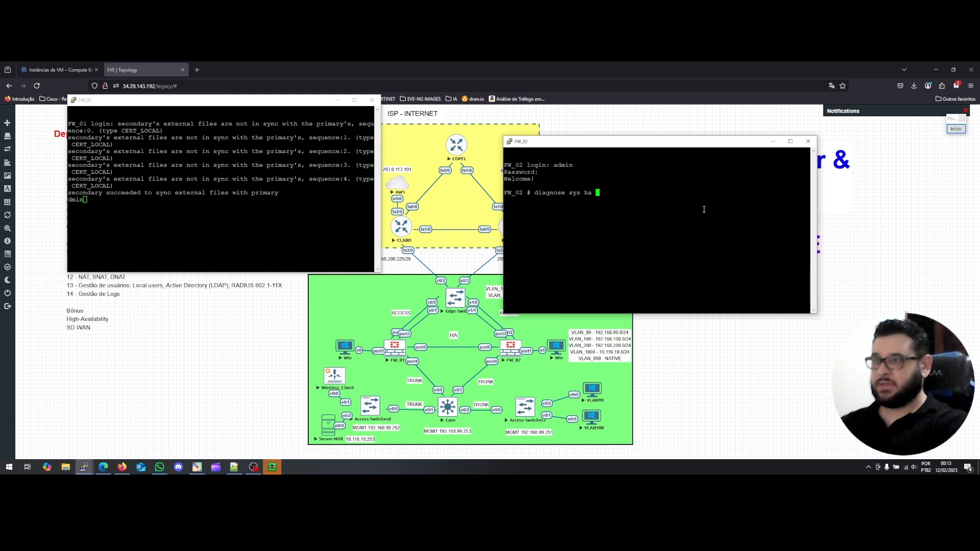
{"action": "type", "text": "cl"}
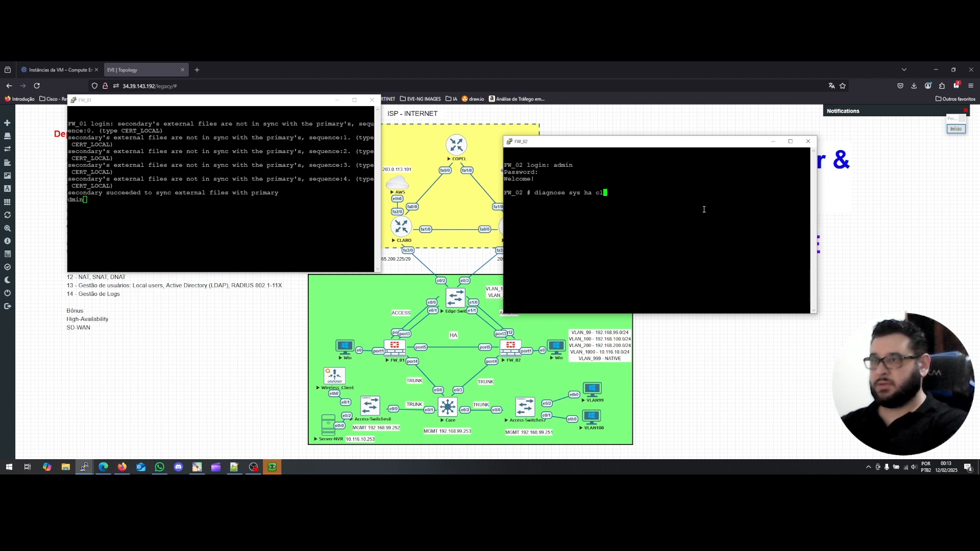
{"action": "key", "text": "BackSpace"}
{"action": "key", "text": "BackSpace"}
{"action": "type", "text": "?"}
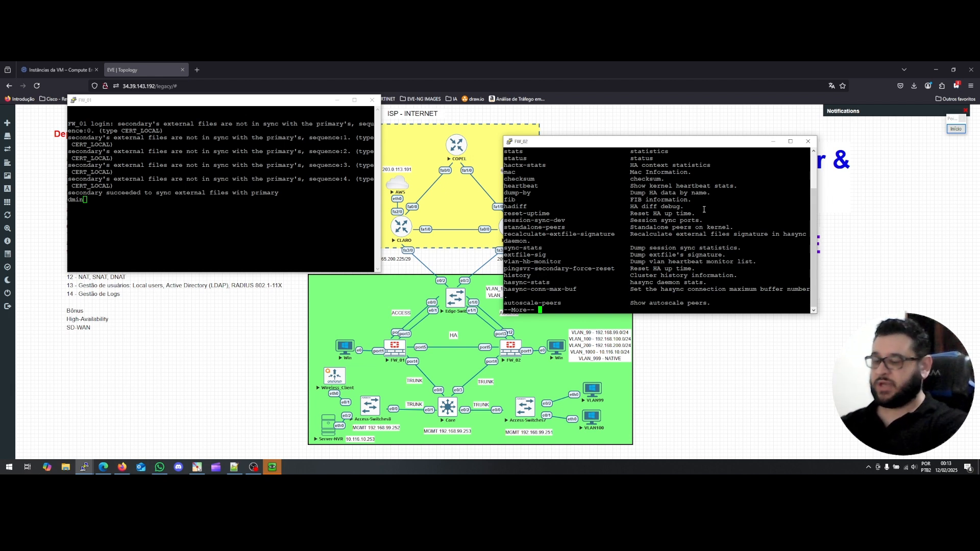
{"action": "key", "text": "space"}
Run 'diagnose sys ha checksum cluster' on FW_02.
{"action": "type", "text": "ha"}
{"action": "key", "text": "Tab"}
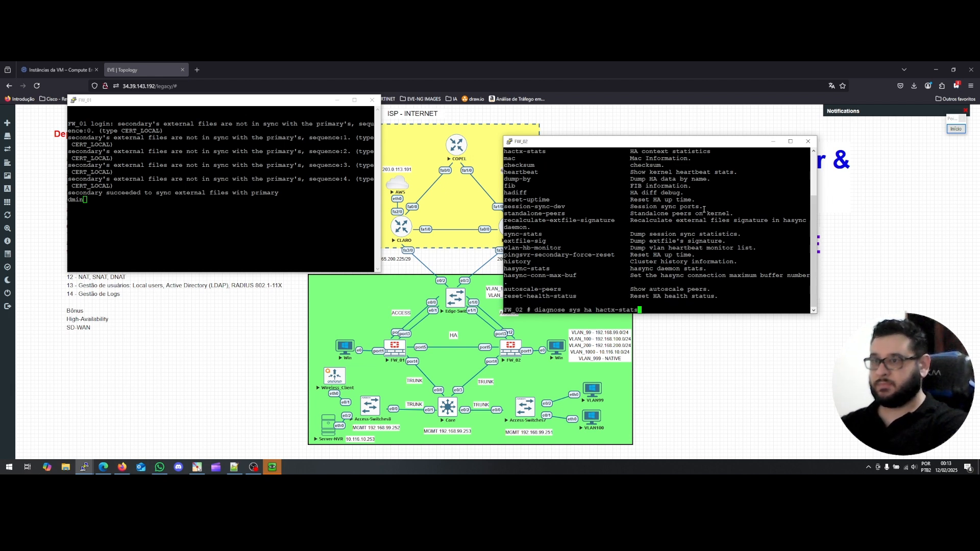
{"action": "key", "text": "Tab"}
{"action": "key", "text": "BackSpace"}
{"action": "key", "text": "BackSpace"}
{"action": "key", "text": "BackSpace"}
{"action": "key", "text": "BackSpace"}
{"action": "key", "text": "BackSpace"}
{"action": "key", "text": "BackSpace"}
{"action": "type", "text": "checksum clu"}
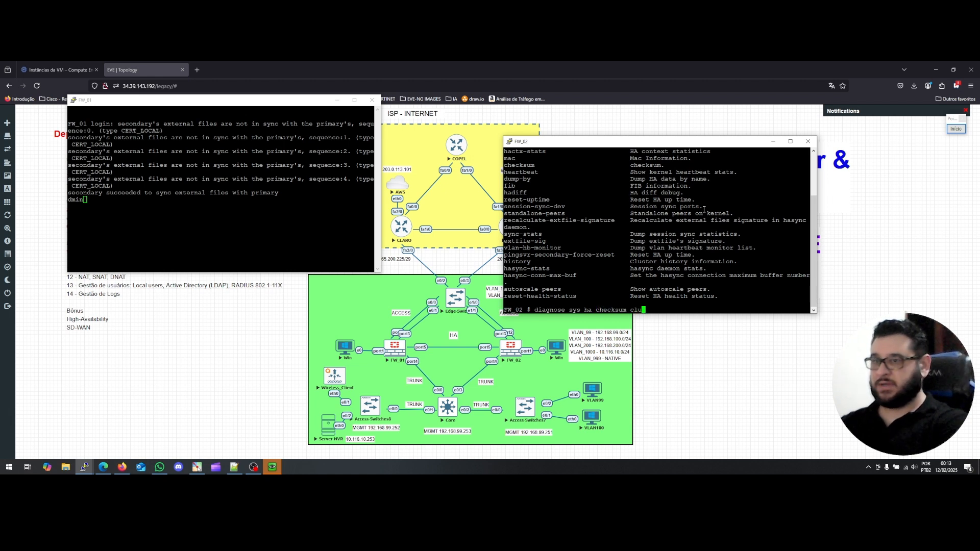
{"action": "key", "text": "Tab"}
{"action": "key", "text": "Return"}
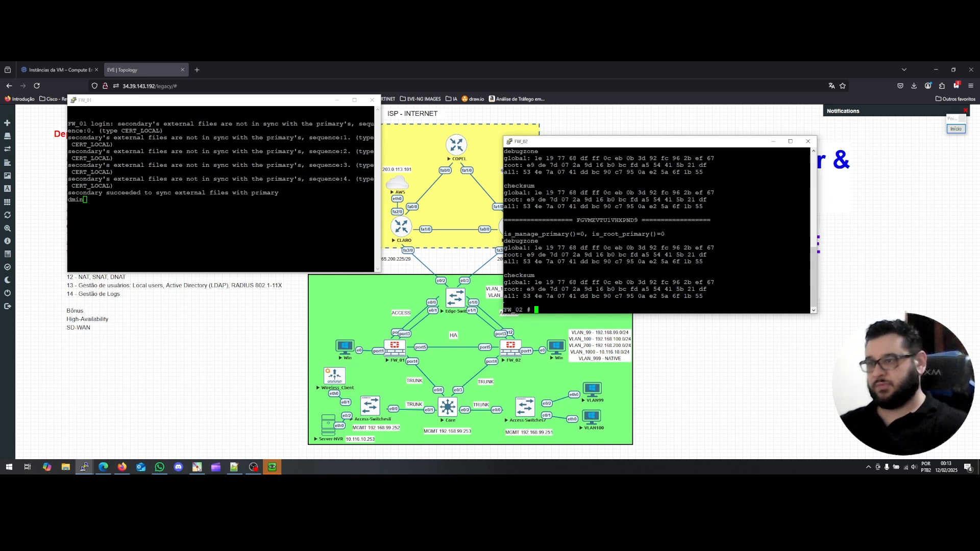
Attempt the admin login on the FW_01 console and reposition its window.
{"action": "left_click", "coordinate": [144, 215]}
{"action": "type", "text": "dmin"}
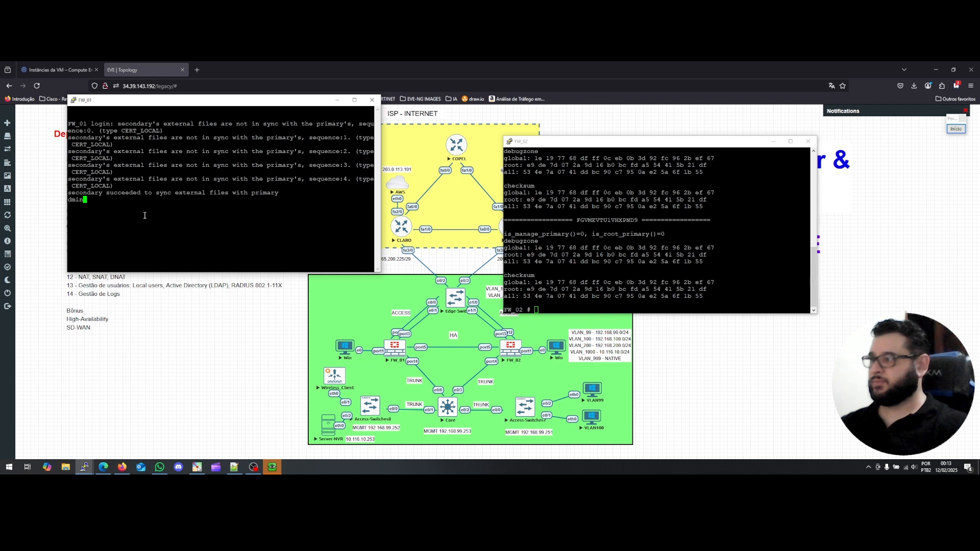
{"action": "key", "text": "Return"}
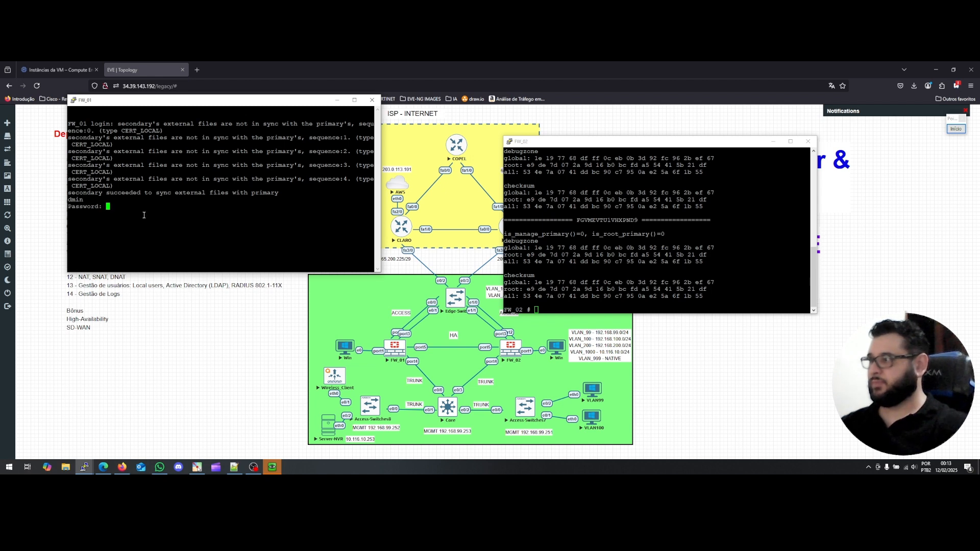
{"action": "key", "text": "Return"}
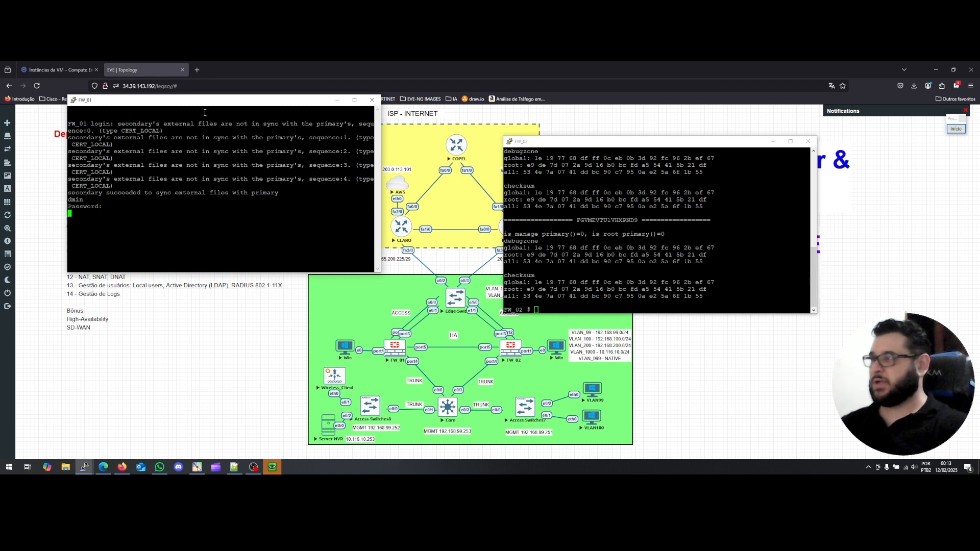
{"action": "left_click_drag", "start_coordinate": [205, 102], "coordinate": [262, 119]}
{"action": "left_click", "coordinate": [560, 310]}
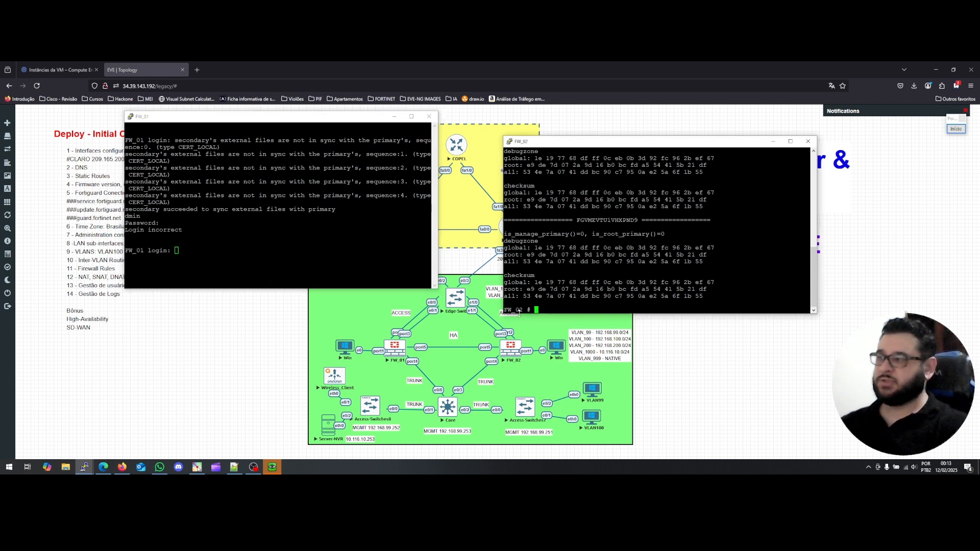
Log into FW_01 as admin and run 'diagnose sys ha checksum cluster'.
{"action": "left_click", "coordinate": [240, 255]}
{"action": "type", "text": "admin"}
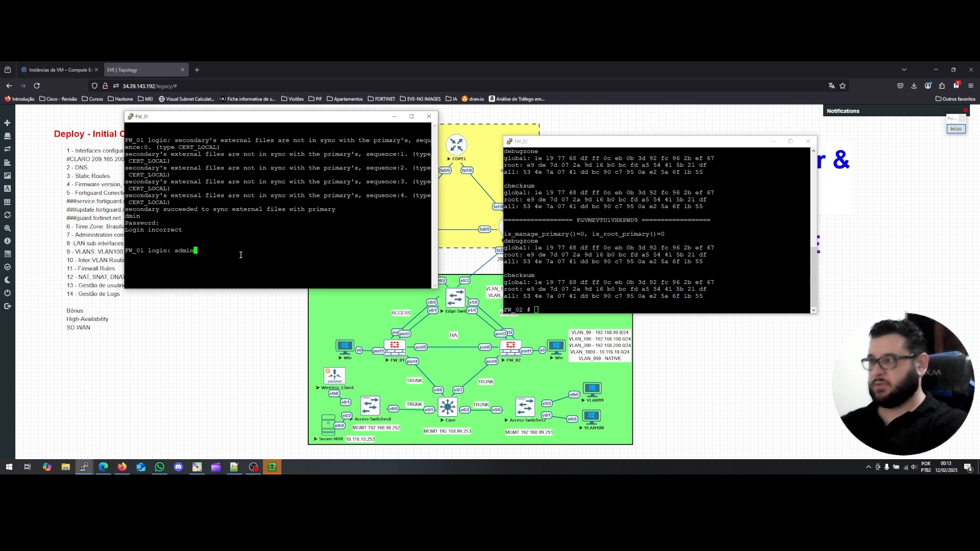
{"action": "key", "text": "Return"}
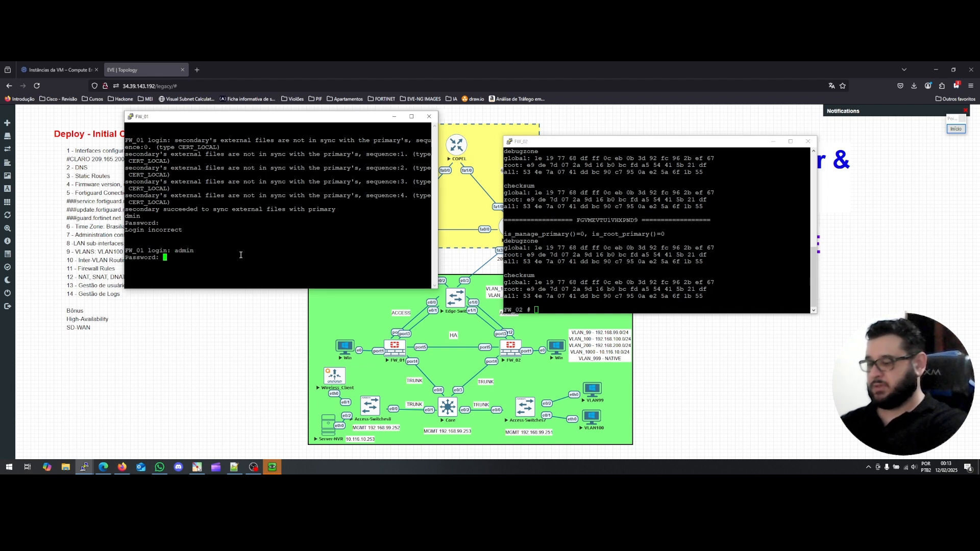
{"action": "key", "text": "Return"}
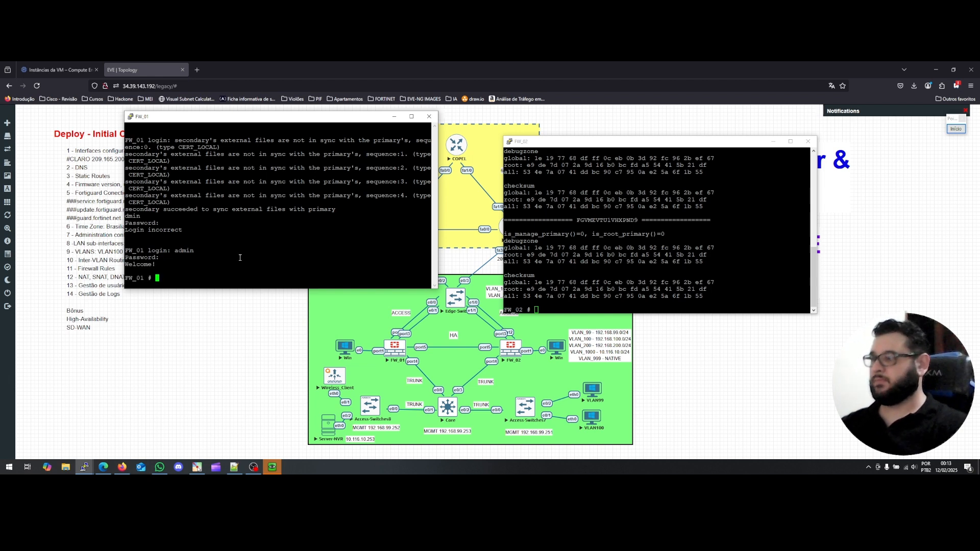
{"action": "type", "text": "diagnose "}
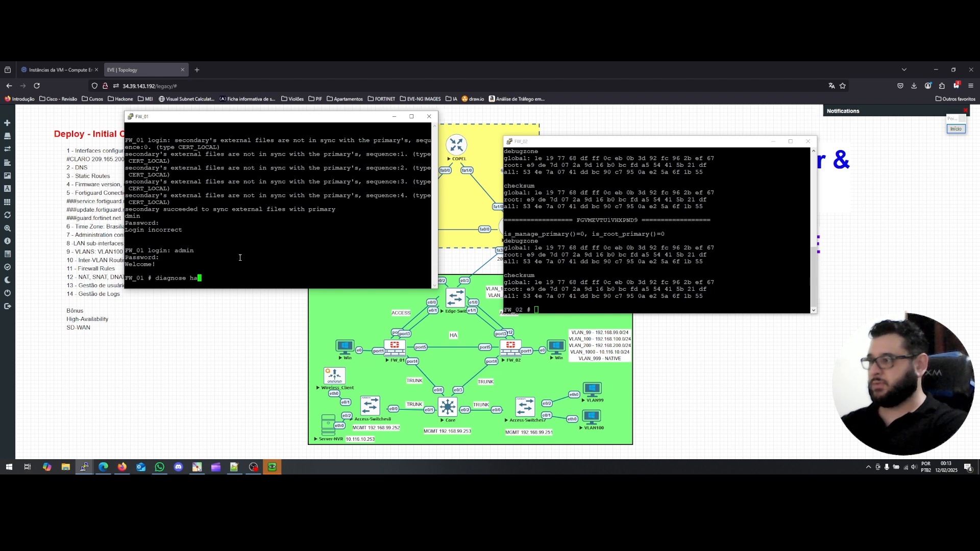
{"action": "type", "text": "sys "}
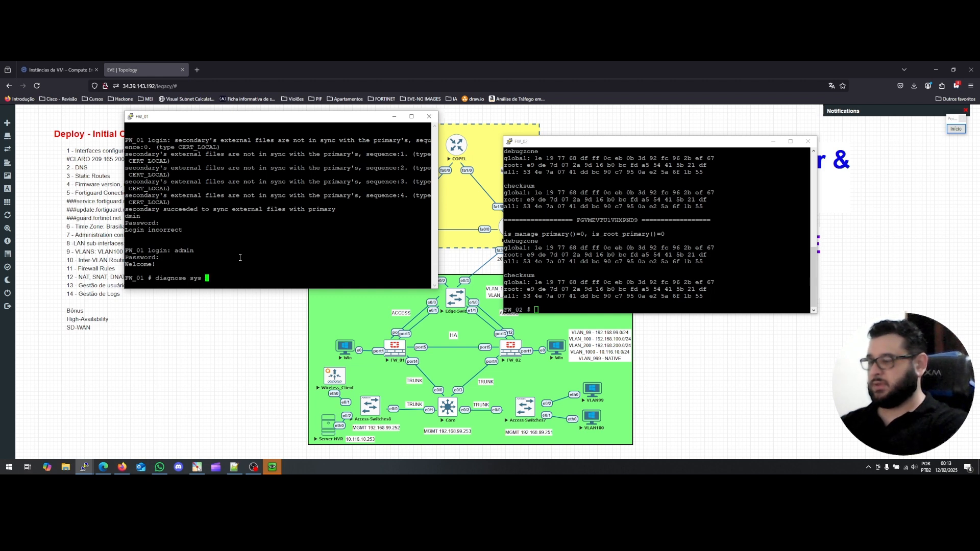
{"action": "type", "text": "ha "}
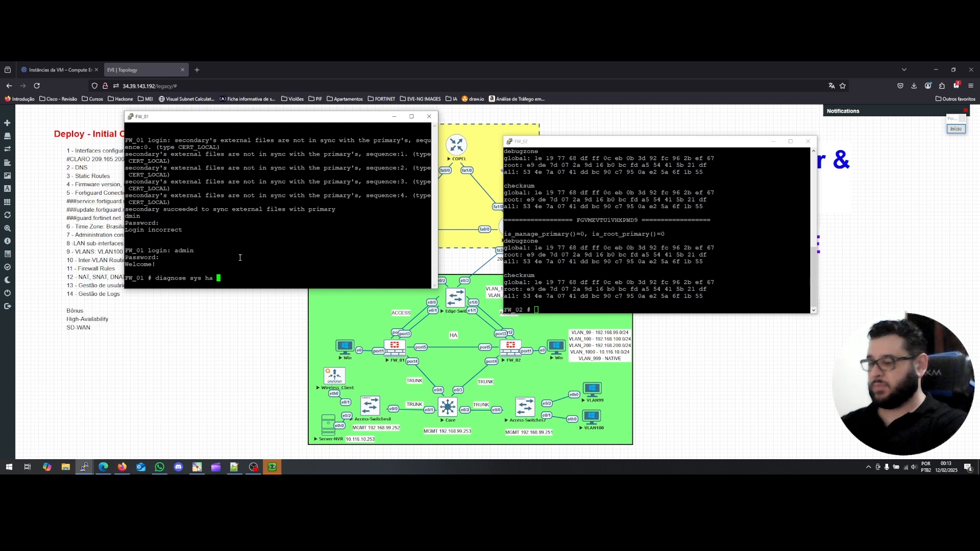
{"action": "type", "text": "checksum cluster"}
{"action": "key", "text": "Return"}
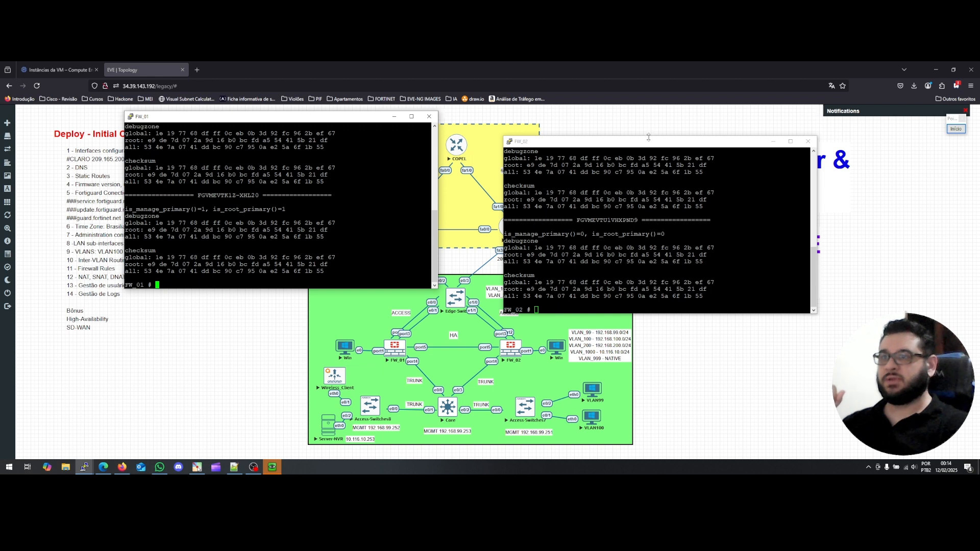
Run 'diagnose sys ha status' on the FW_02 console.
{"action": "left_click_drag", "start_coordinate": [649, 139], "coordinate": [639, 127]}
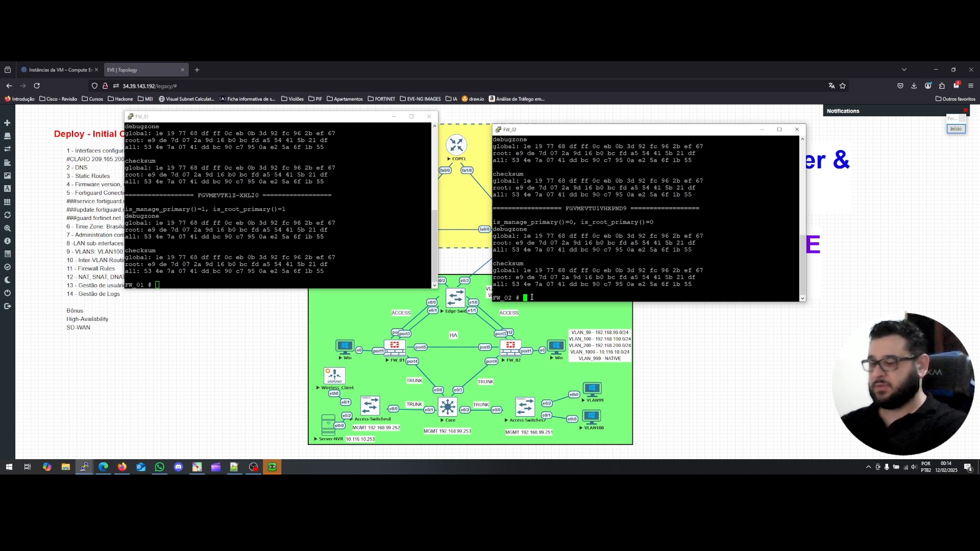
{"action": "type", "text": "diagnose hardware"}
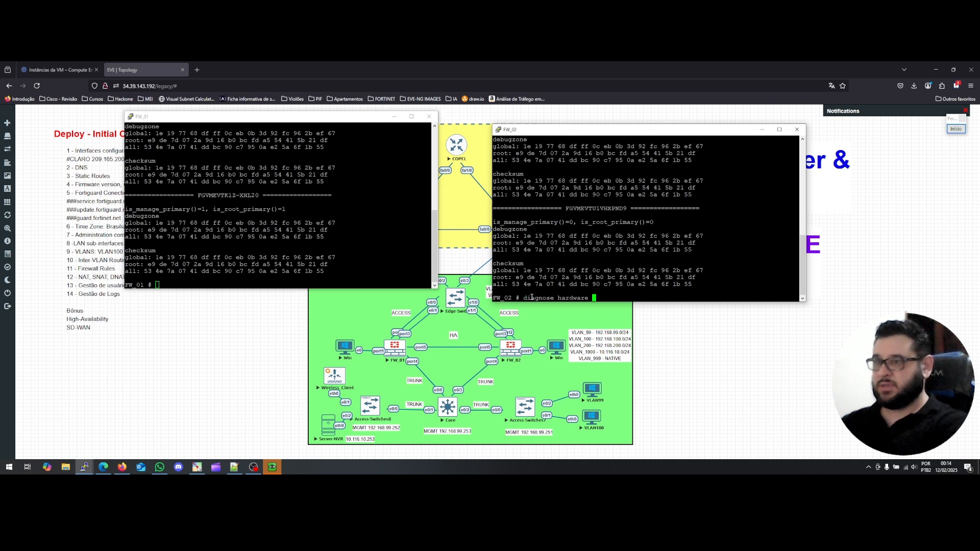
{"action": "key", "text": "BackSpace"}
{"action": "key", "text": "BackSpace"}
{"action": "key", "text": "BackSpace"}
{"action": "key", "text": "BackSpace"}
{"action": "key", "text": "BackSpace"}
{"action": "key", "text": "BackSpace"}
{"action": "key", "text": "BackSpace"}
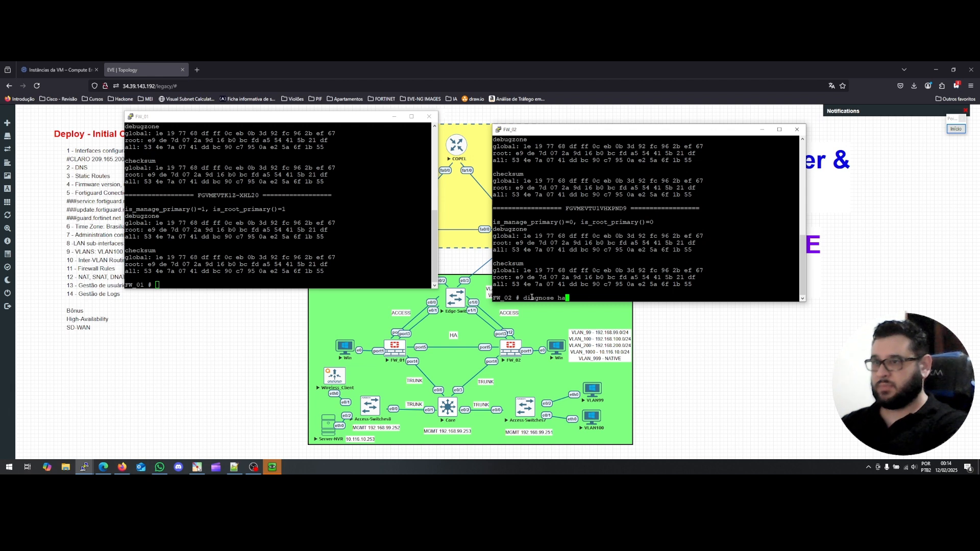
{"action": "key", "text": "question"}
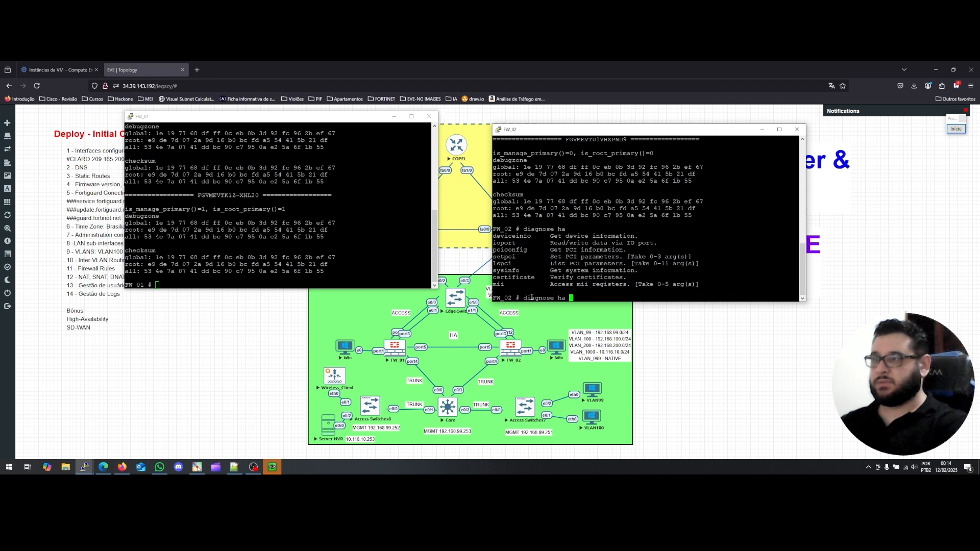
{"action": "key", "text": "BackSpace"}
{"action": "key", "text": "BackSpace"}
{"action": "key", "text": "BackSpace"}
{"action": "key", "text": "BackSpace"}
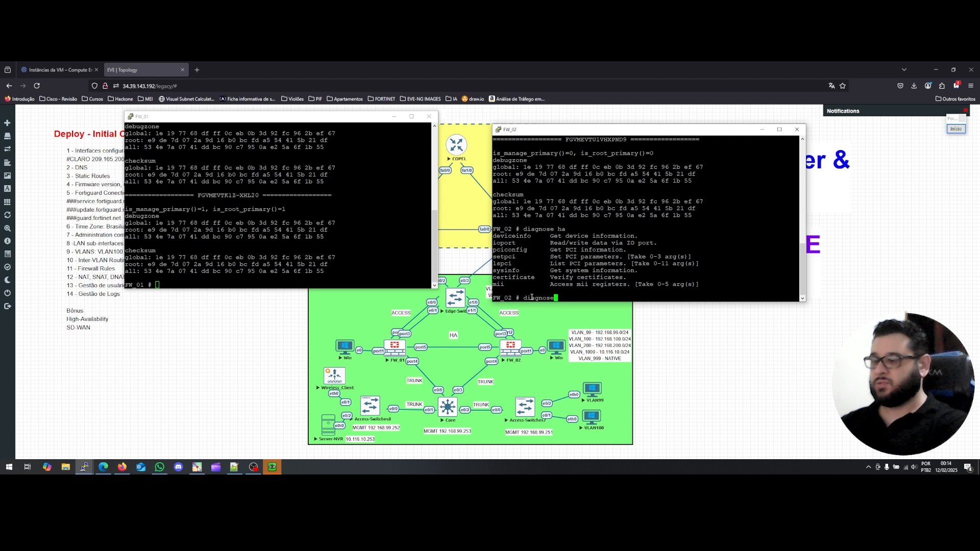
{"action": "type", "text": "sys ha ?"}
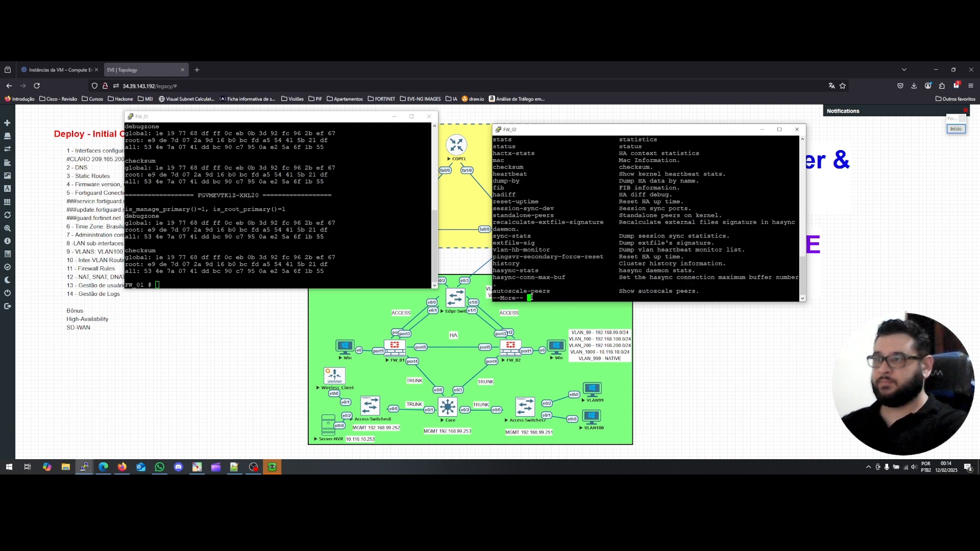
{"action": "key", "text": "space"}
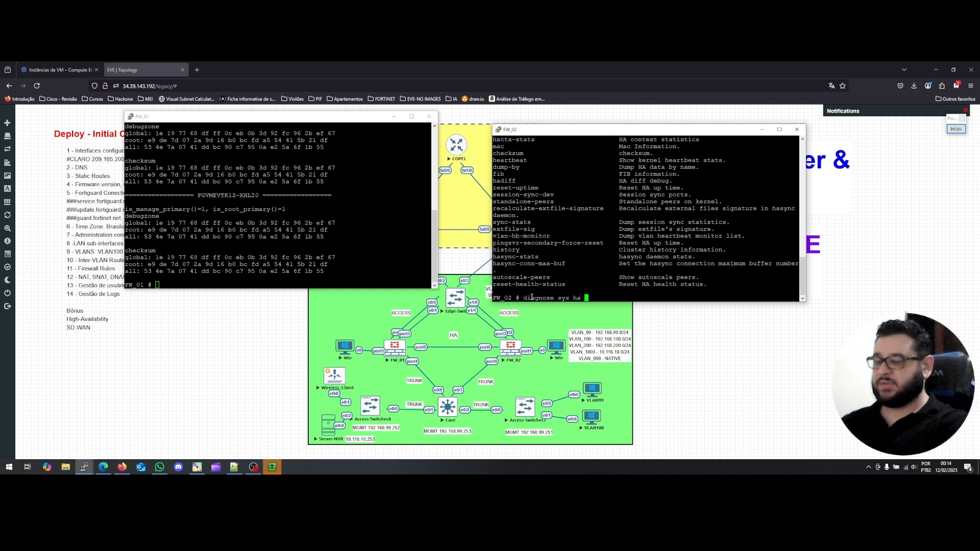
{"action": "type", "text": "s"}
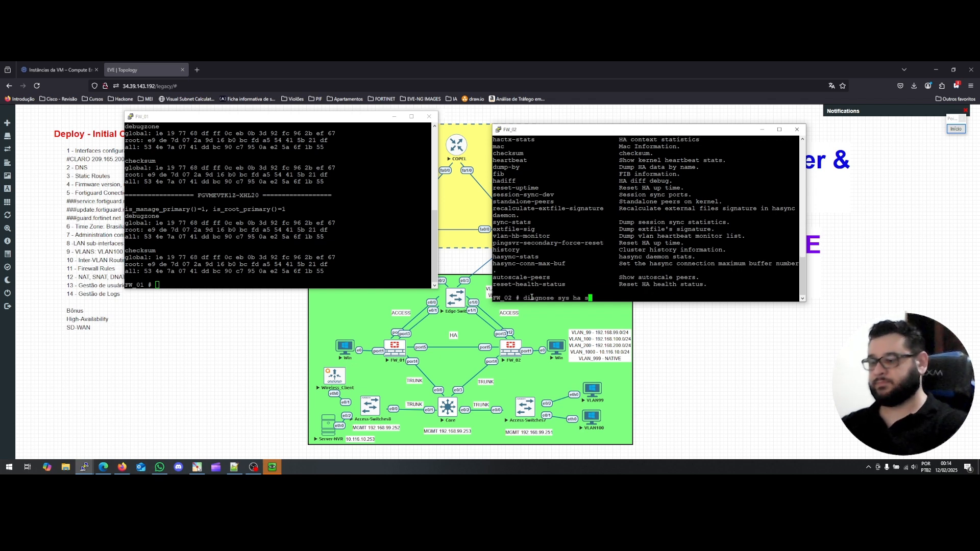
{"action": "type", "text": "tatus"}
{"action": "key", "text": "Return"}
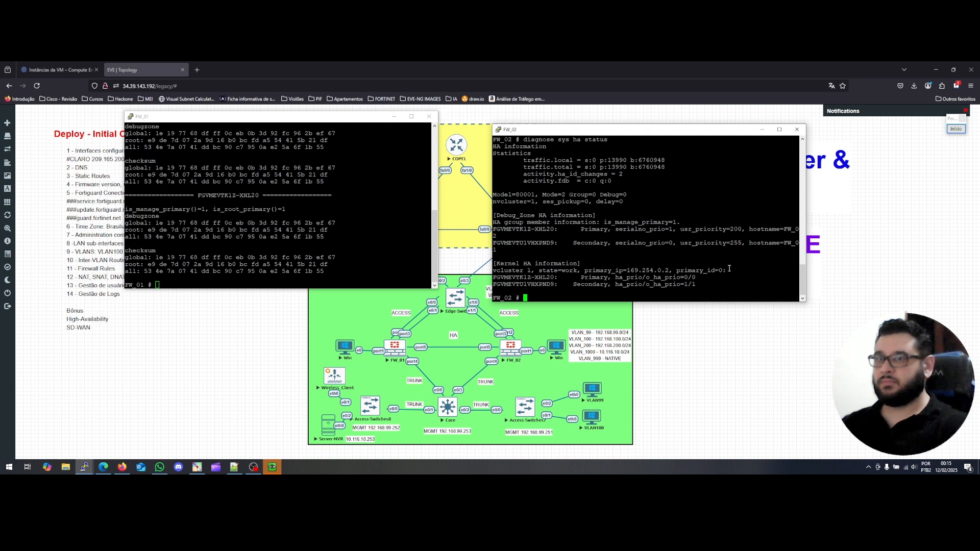
Widen the console and highlight the Primary and Secondary member hostnames in the status output.
{"action": "left_click_drag", "start_coordinate": [805, 301], "coordinate": [833, 304]}
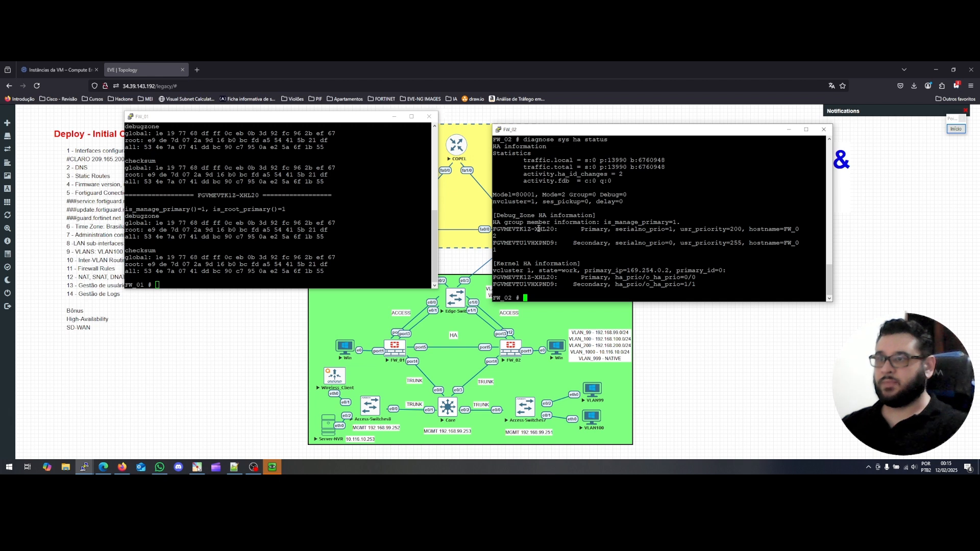
{"action": "left_click_drag", "start_coordinate": [581, 229], "coordinate": [606, 228]}
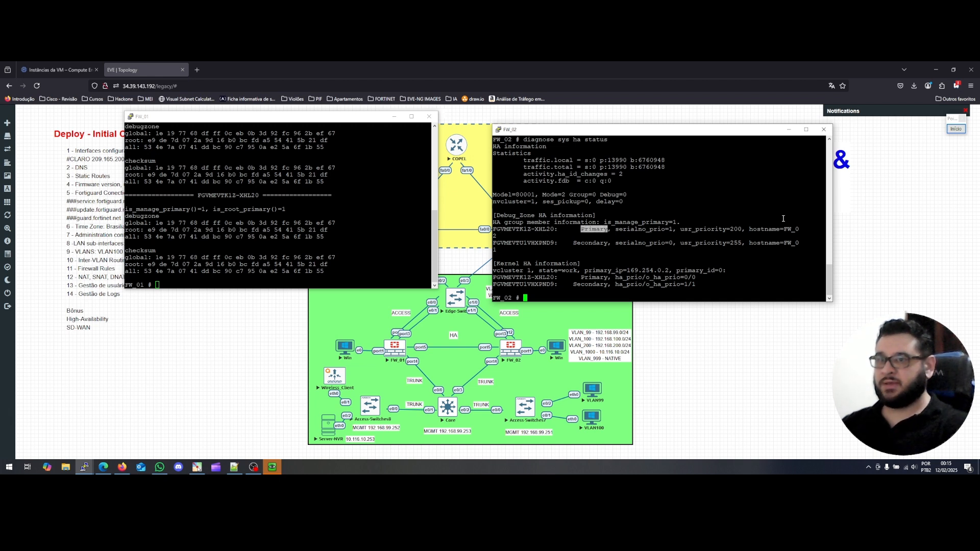
{"action": "left_click_drag", "start_coordinate": [785, 228], "coordinate": [499, 236]}
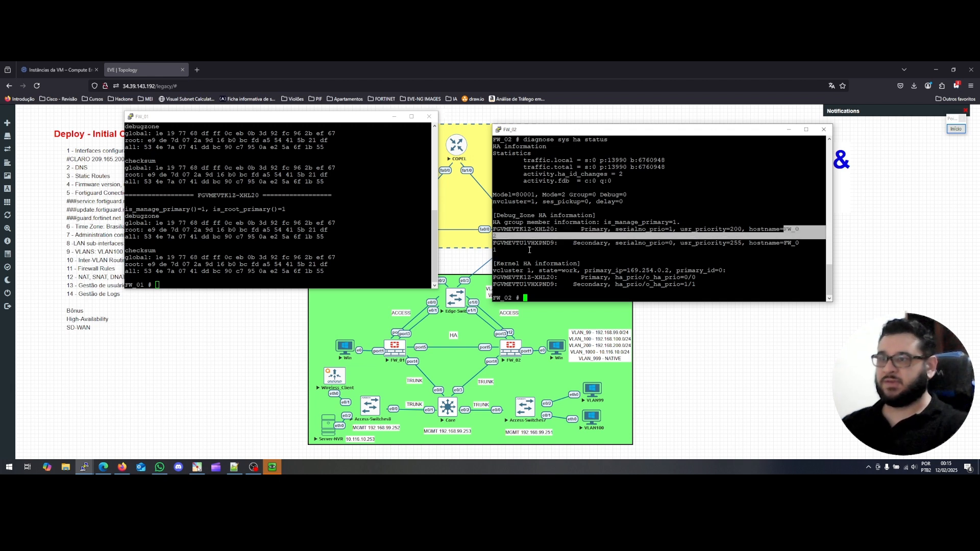
{"action": "left_click_drag", "start_coordinate": [785, 243], "coordinate": [606, 254]}
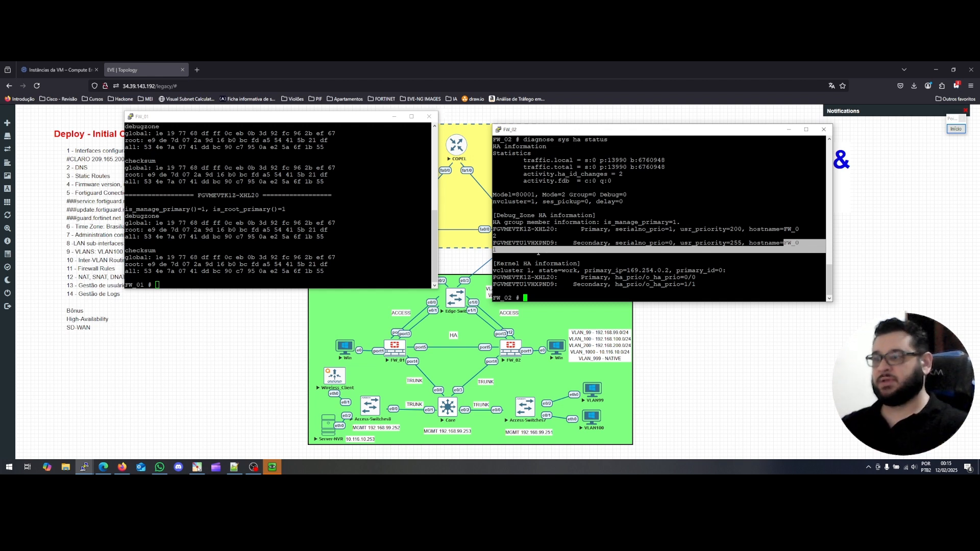
{"action": "left_click", "coordinate": [235, 470]}
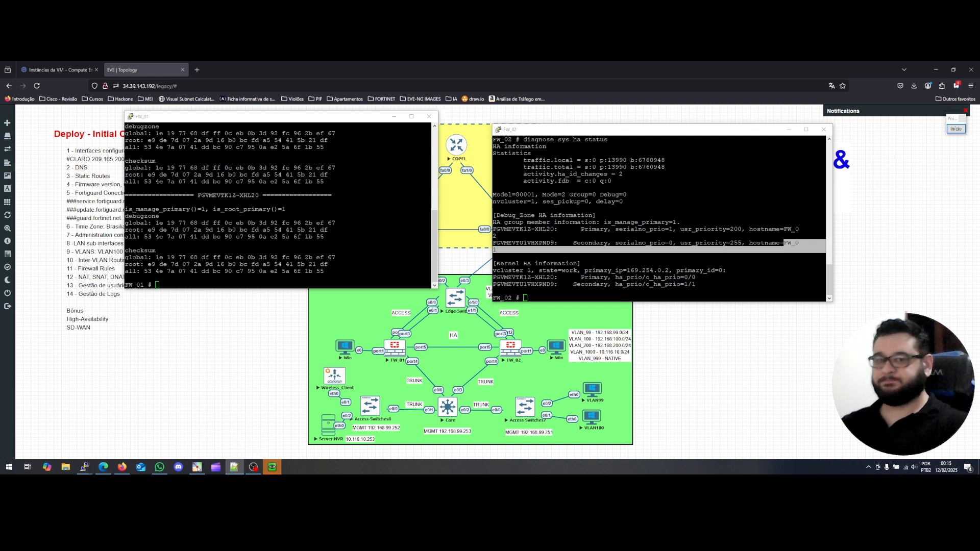
{"action": "left_click", "coordinate": [545, 287]}
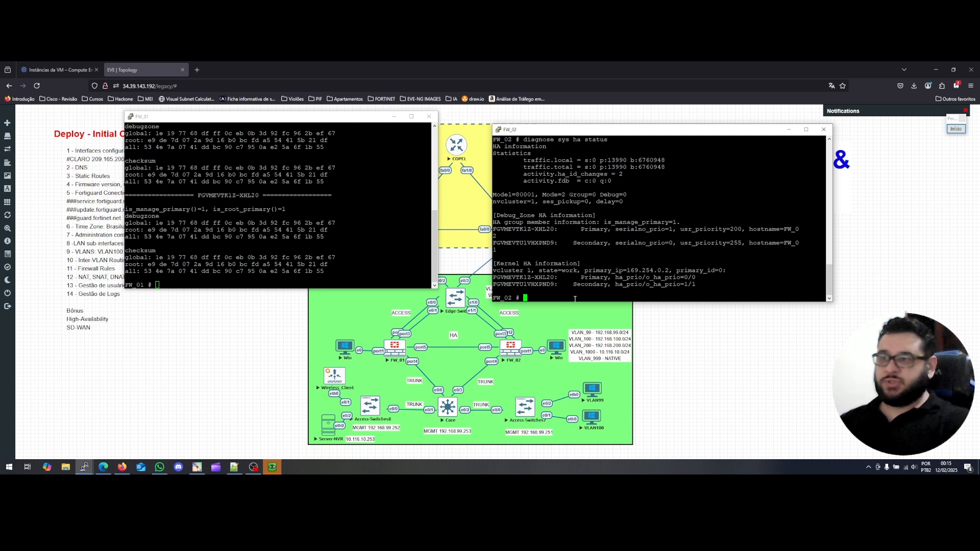
Enter 'diagnose sys ha reset-uptime' at FW_02's prompt and check the GUI HA monitor.
{"action": "type", "text": "diagnose "}
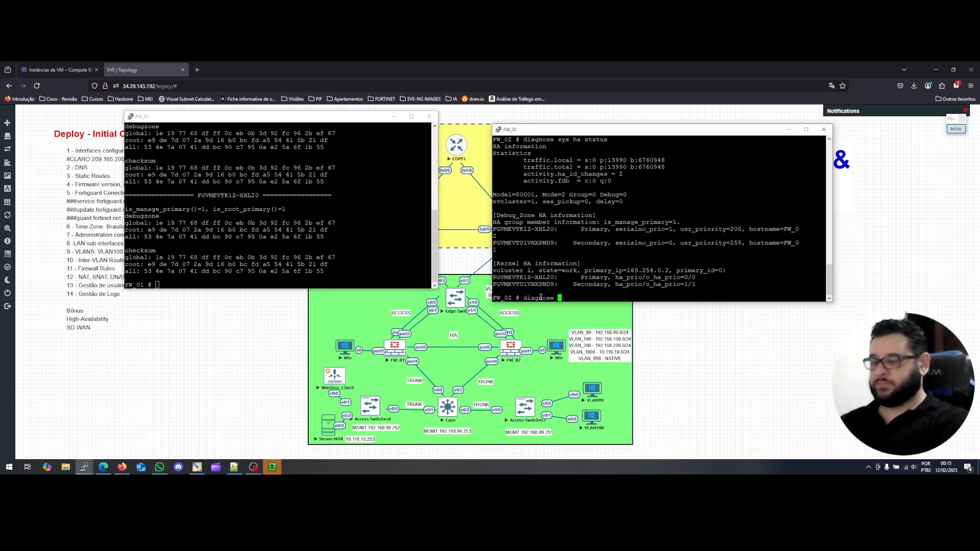
{"action": "type", "text": "sys ha"}
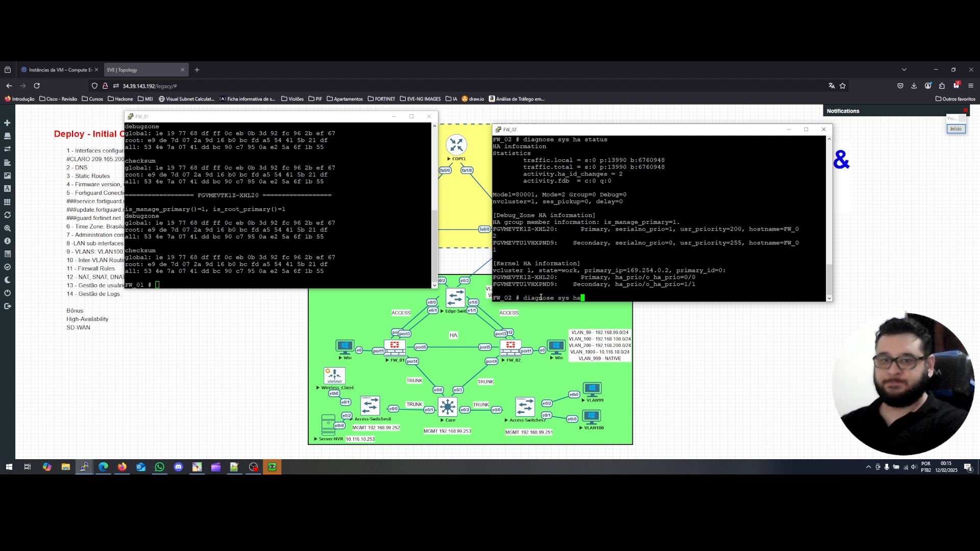
{"action": "type", "text": " reset-uptime"}
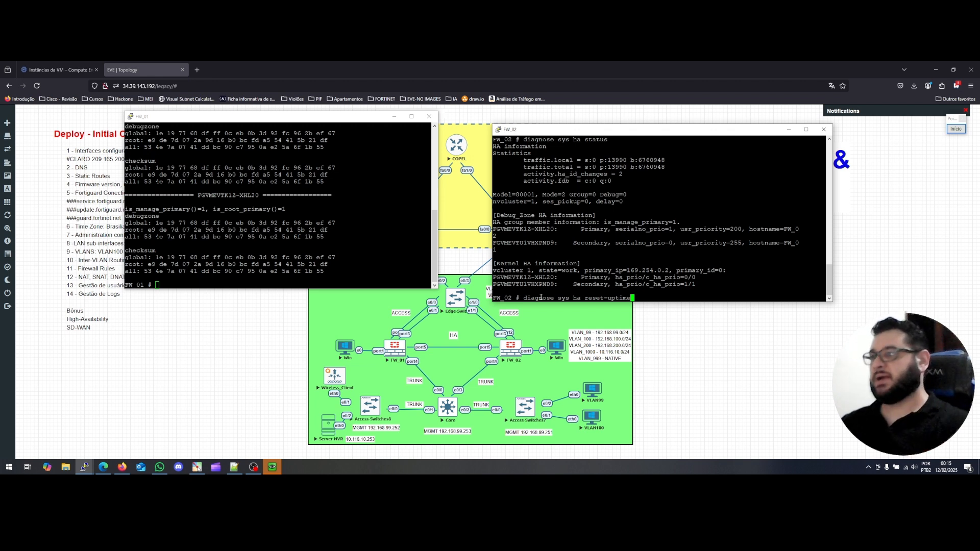
{"action": "left_click", "coordinate": [281, 464]}
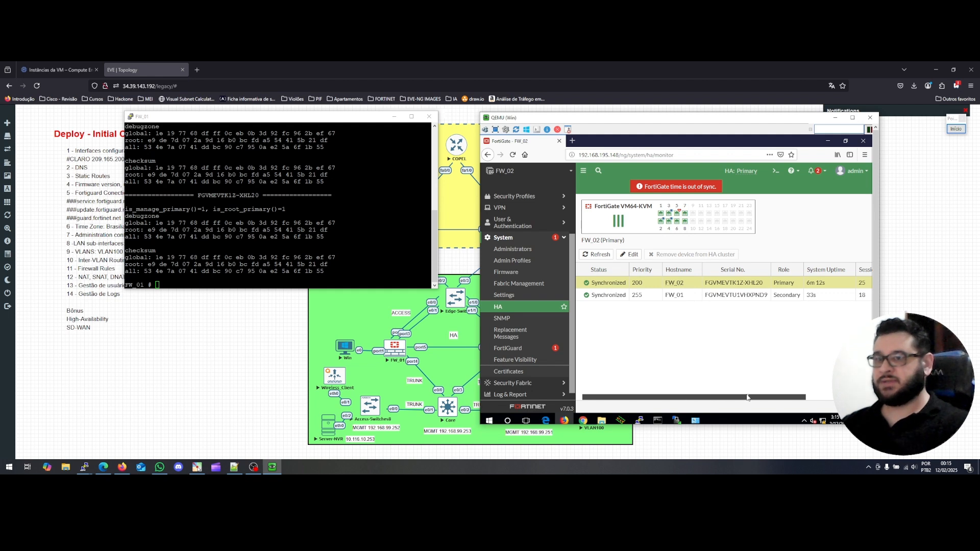
{"action": "left_click_drag", "start_coordinate": [758, 398], "coordinate": [829, 395]}
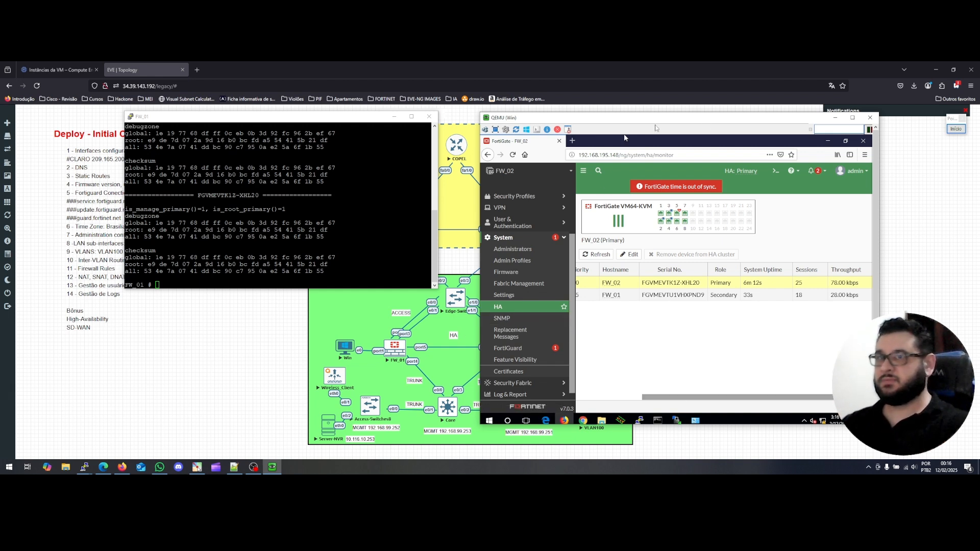
{"action": "left_click", "coordinate": [836, 118]}
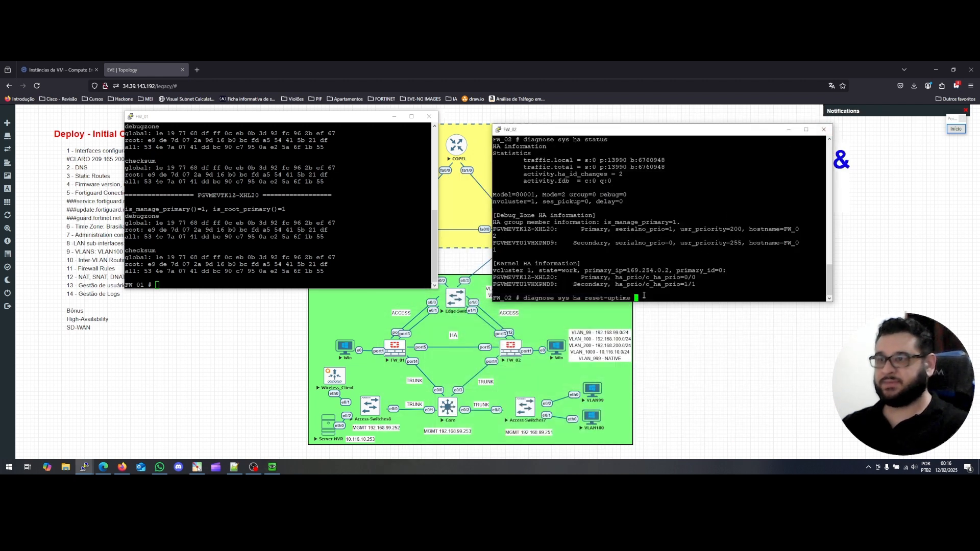
Execute the HA reset-uptime on FW_02, then refresh the GUI HA monitor and open Network > Interfaces.
{"action": "key", "text": "Return"}
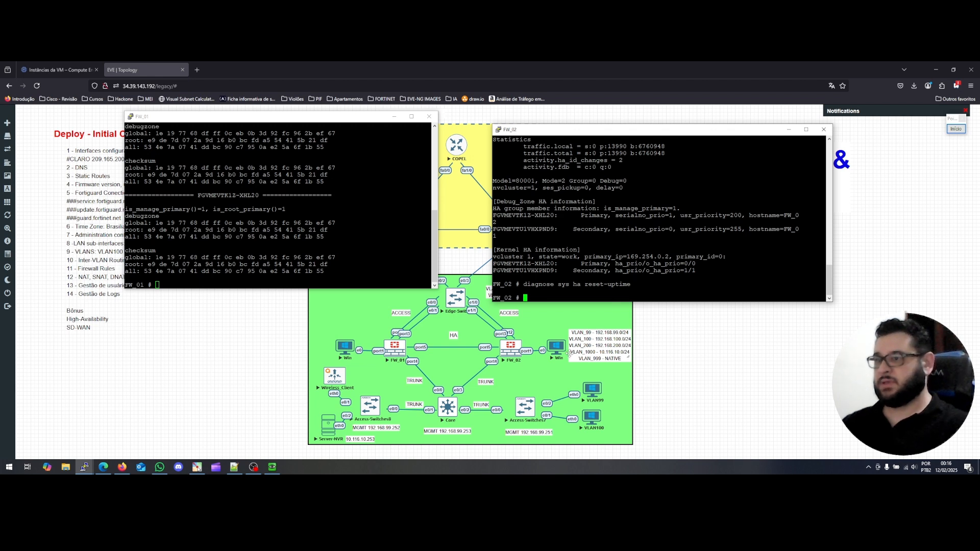
{"action": "left_click", "coordinate": [275, 472]}
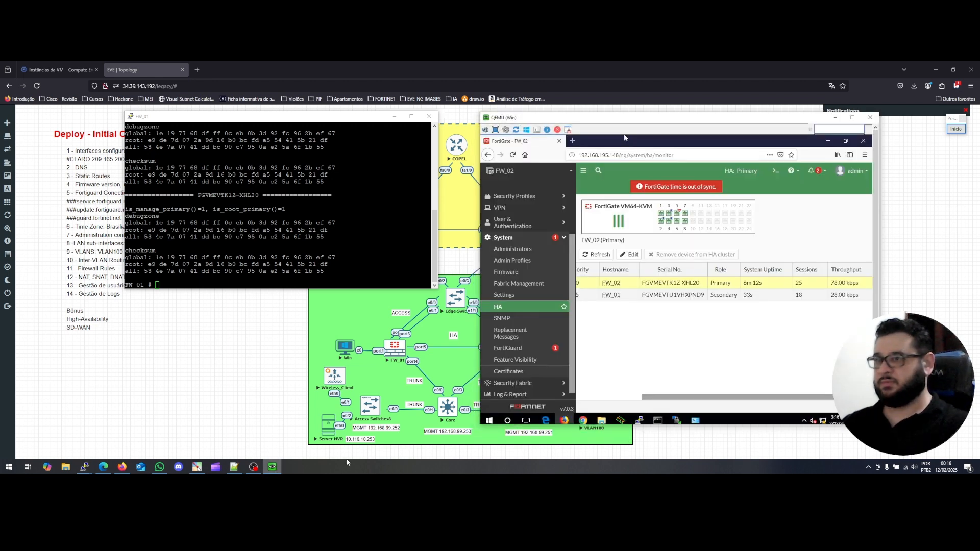
{"action": "left_click", "coordinate": [503, 308]}
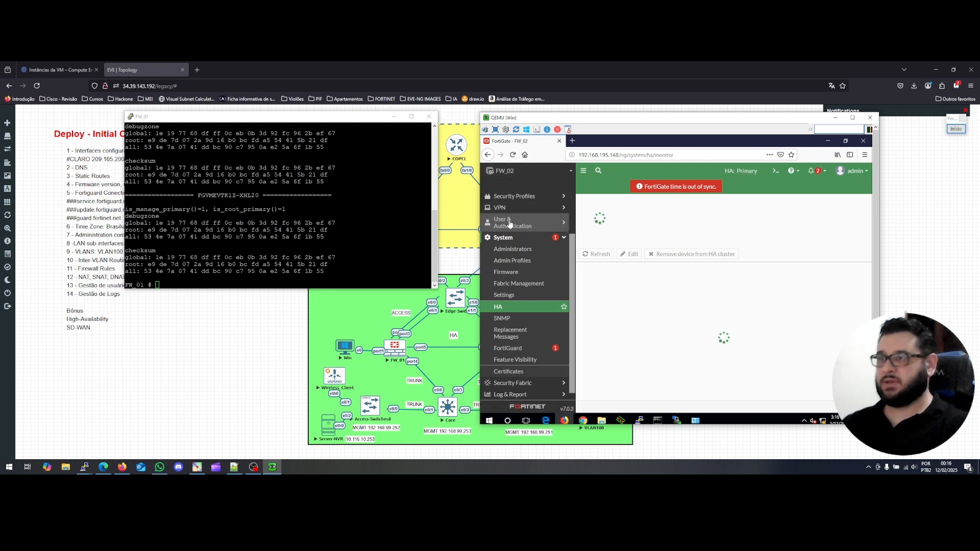
{"action": "scroll", "coordinate": [509, 212], "scroll_direction": "up", "scroll_amount": 3}
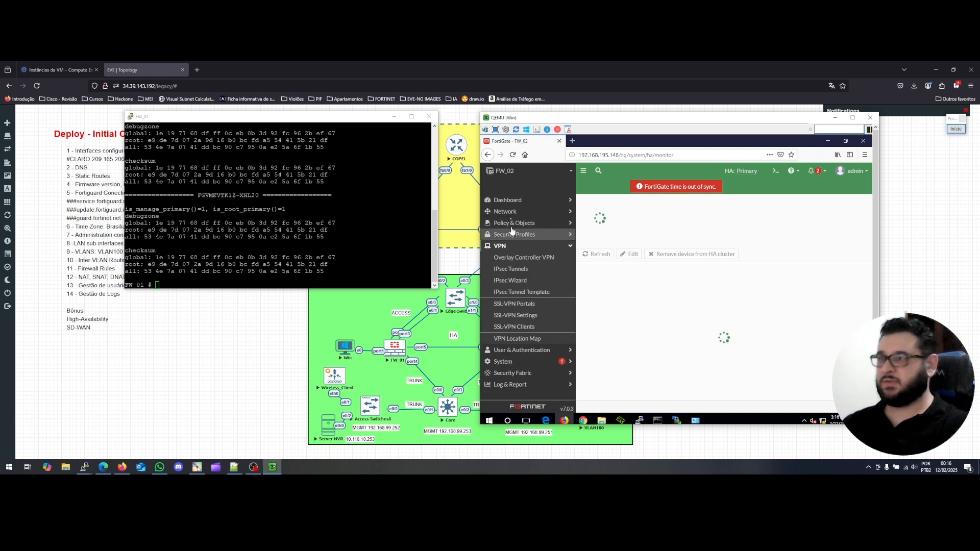
{"action": "left_click", "coordinate": [510, 214]}
{"action": "left_click", "coordinate": [511, 223]}
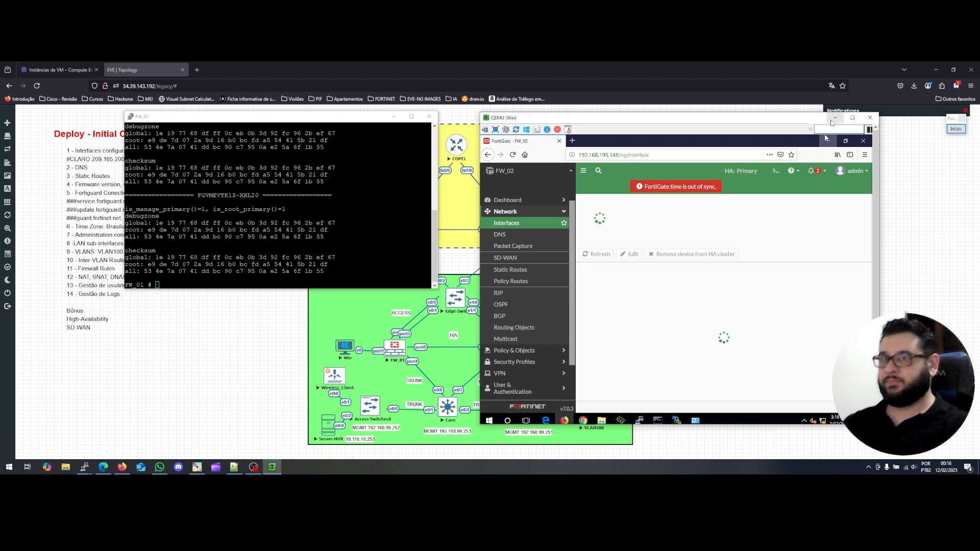
{"action": "left_click", "coordinate": [835, 118]}
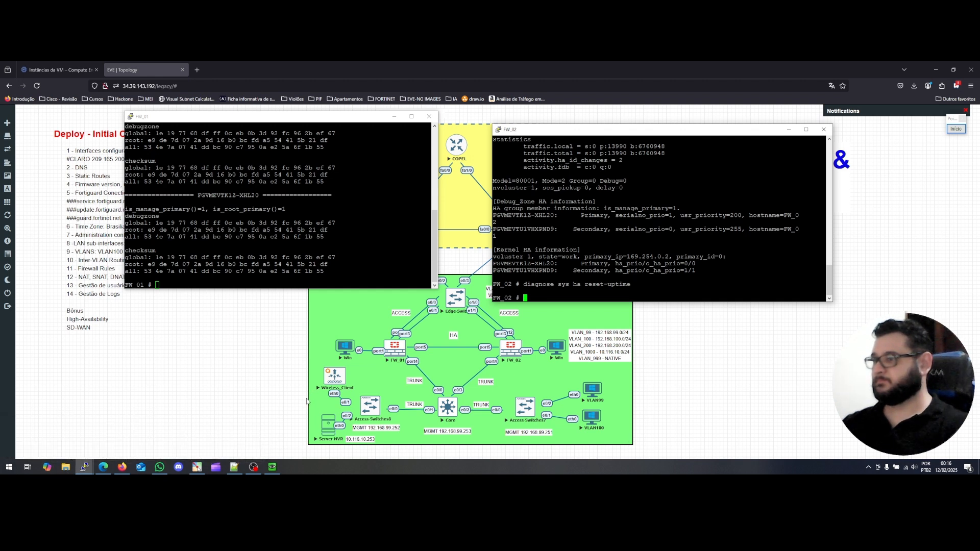
Download the Win node's .rdp file, open it and connect past the security warning.
{"action": "left_click_drag", "start_coordinate": [375, 119], "coordinate": [321, 118]}
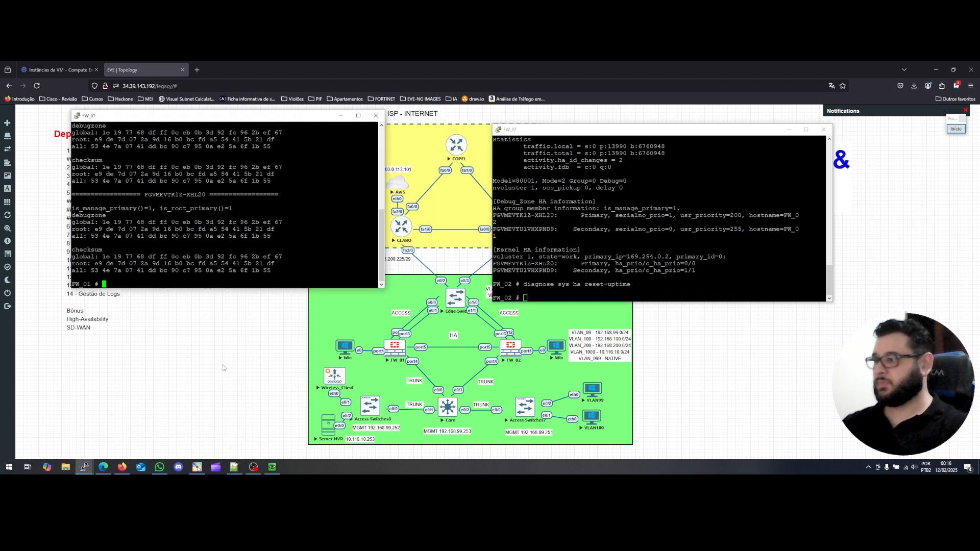
{"action": "left_click", "coordinate": [334, 363]}
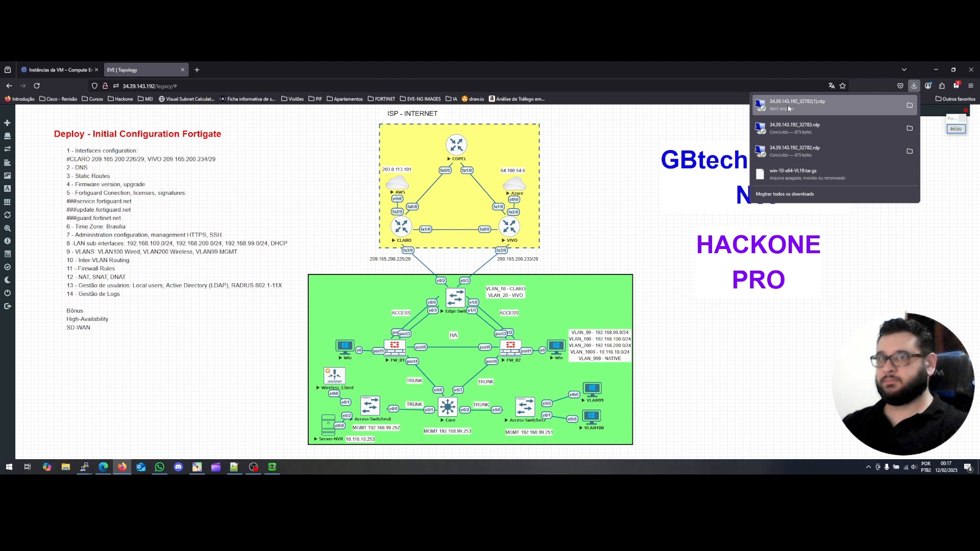
{"action": "left_click", "coordinate": [788, 106]}
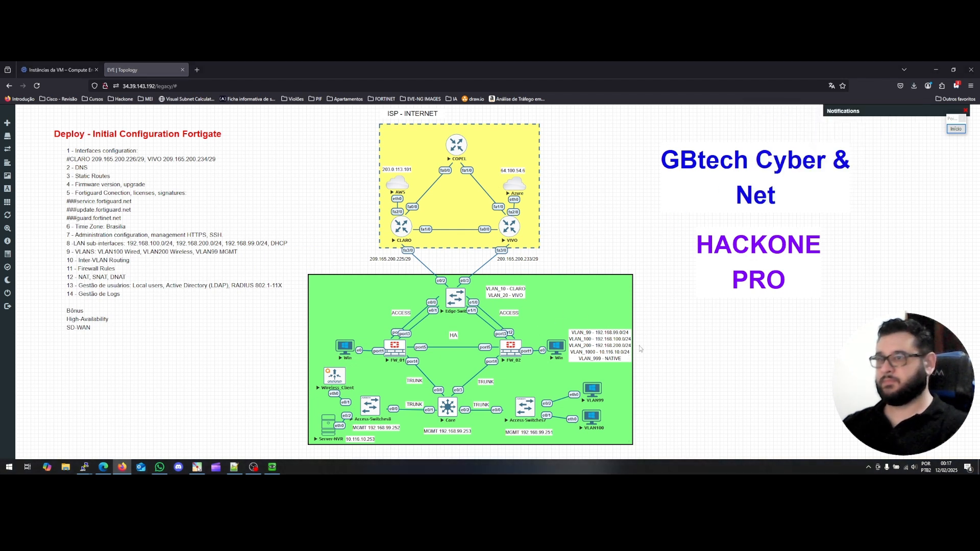
{"action": "left_click", "coordinate": [541, 305]}
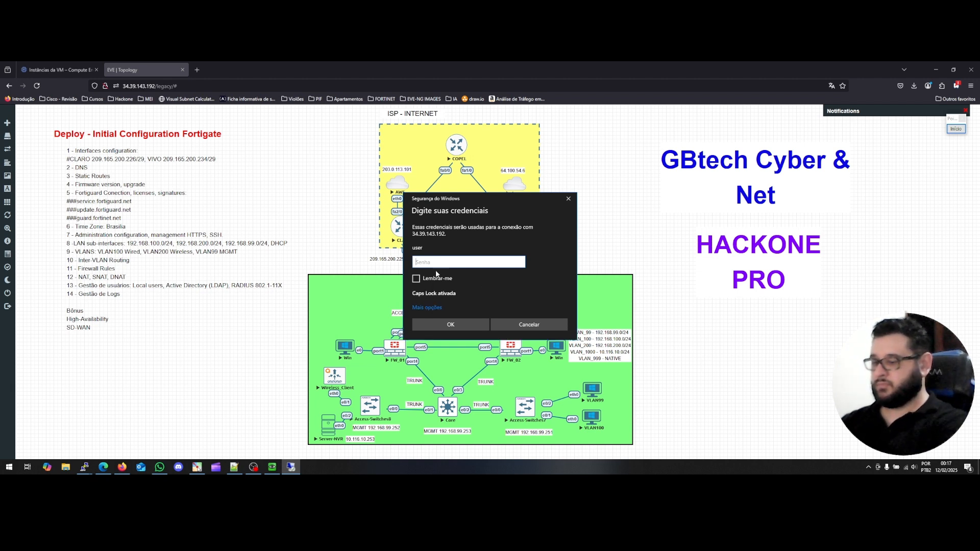
Sign in to the Remote Desktop session using a different account's username and password.
{"action": "type", "text": "****"}
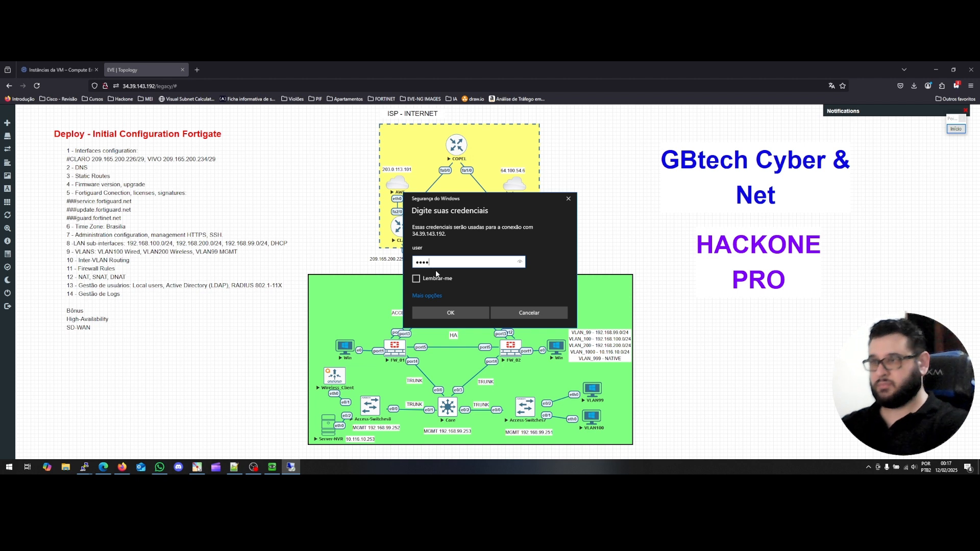
{"action": "key", "text": "BackSpace"}
{"action": "key", "text": "BackSpace"}
{"action": "key", "text": "BackSpace"}
{"action": "key", "text": "BackSpace"}
{"action": "key", "text": "Caps_Lock"}
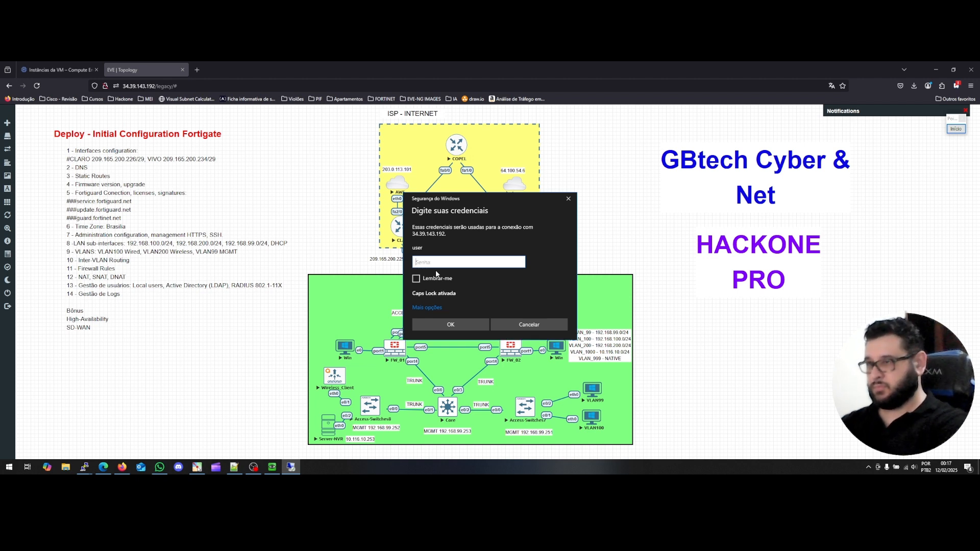
{"action": "key", "text": "Caps_Lock"}
{"action": "left_click", "coordinate": [428, 297]}
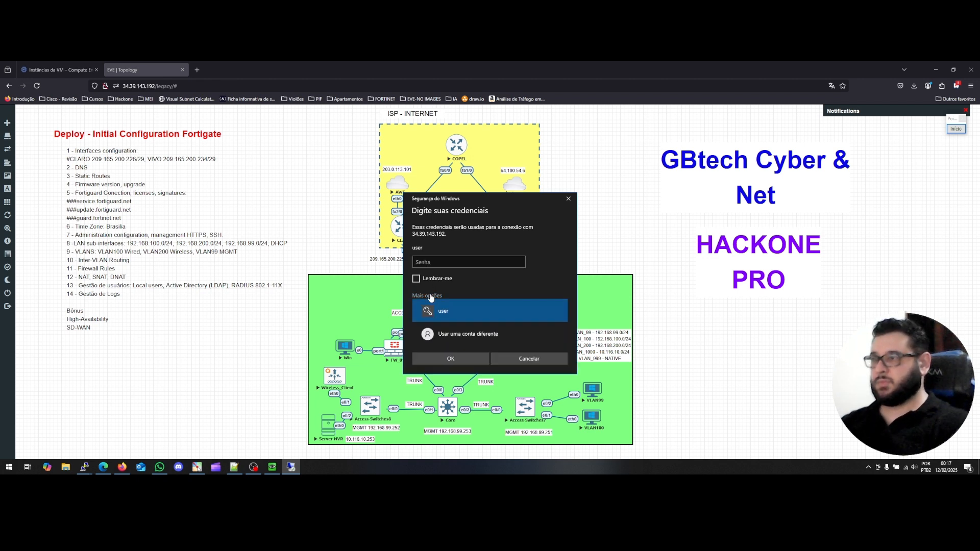
{"action": "left_click", "coordinate": [452, 332]}
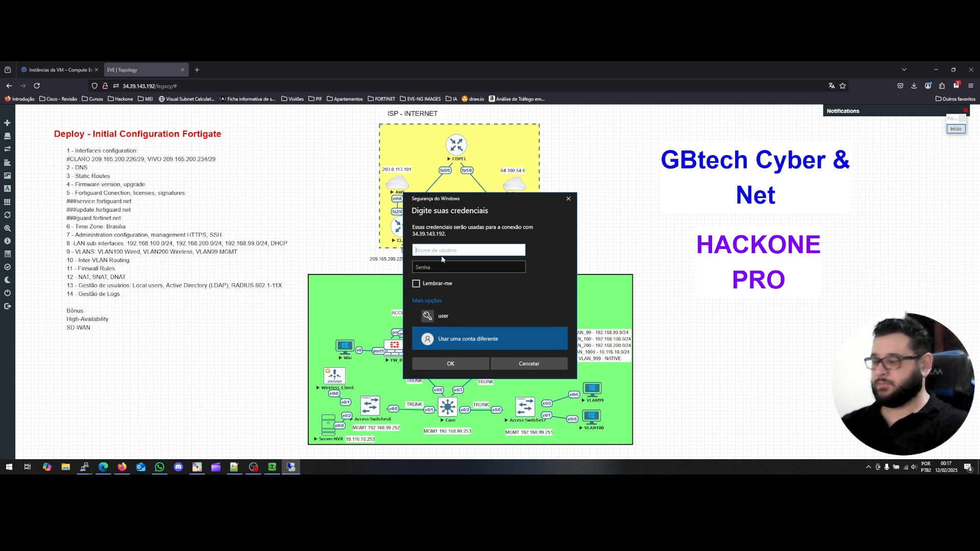
{"action": "type", "text": "\\gbur"}
{"action": "key", "text": "Tab"}
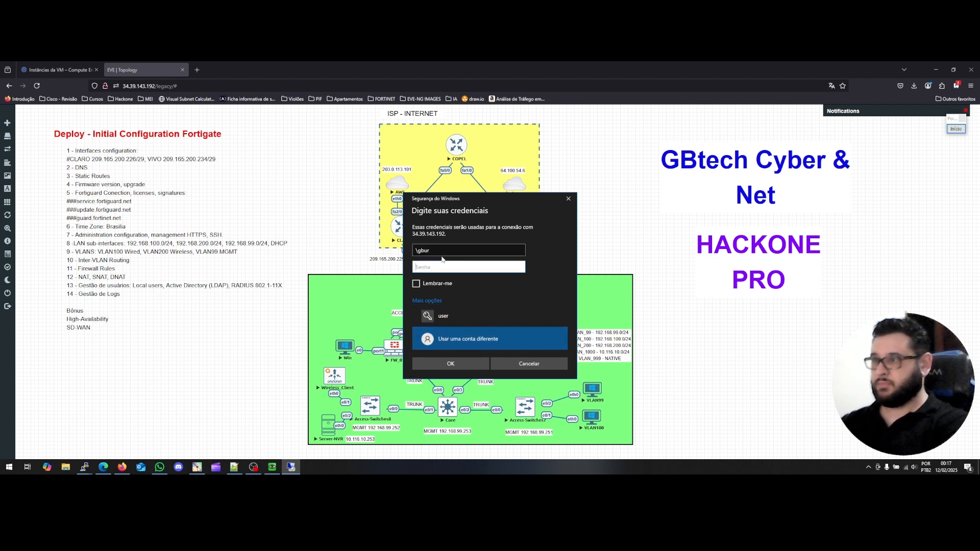
{"action": "type", "text": "••"}
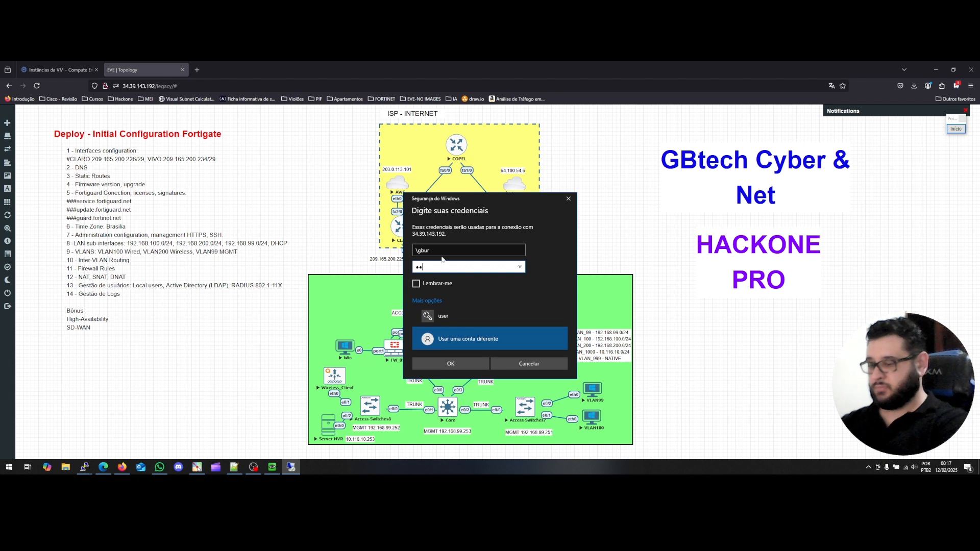
{"action": "type", "text": "••"}
{"action": "key", "text": "Return"}
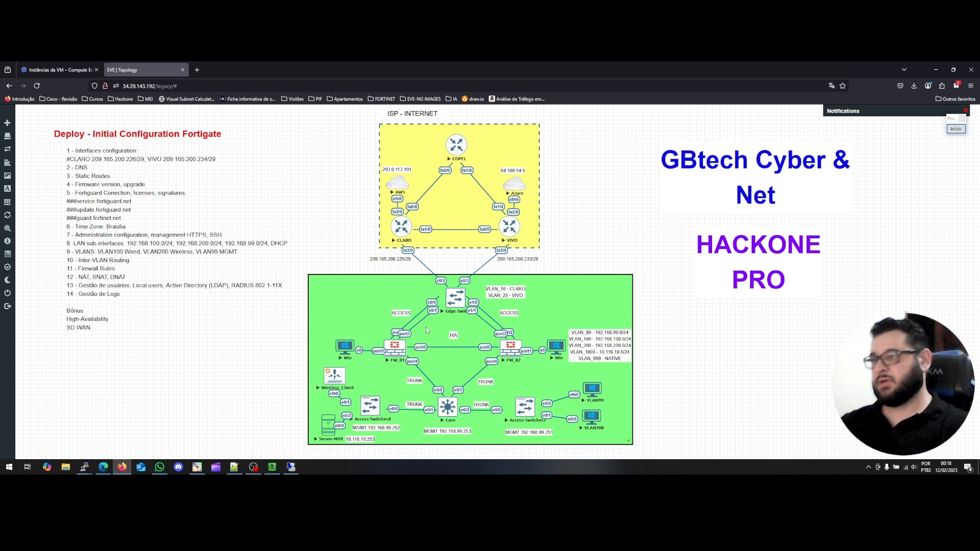
{"action": "left_click", "coordinate": [291, 468]}
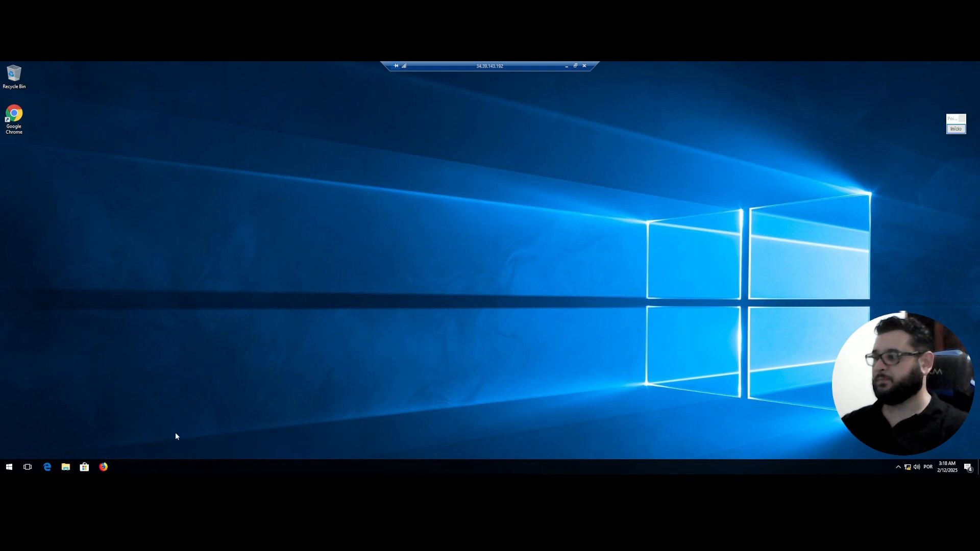
Open the remote browser, load the FortiGate GUI at 192.168.195.148 and log in as admin.
{"action": "left_click", "coordinate": [109, 467]}
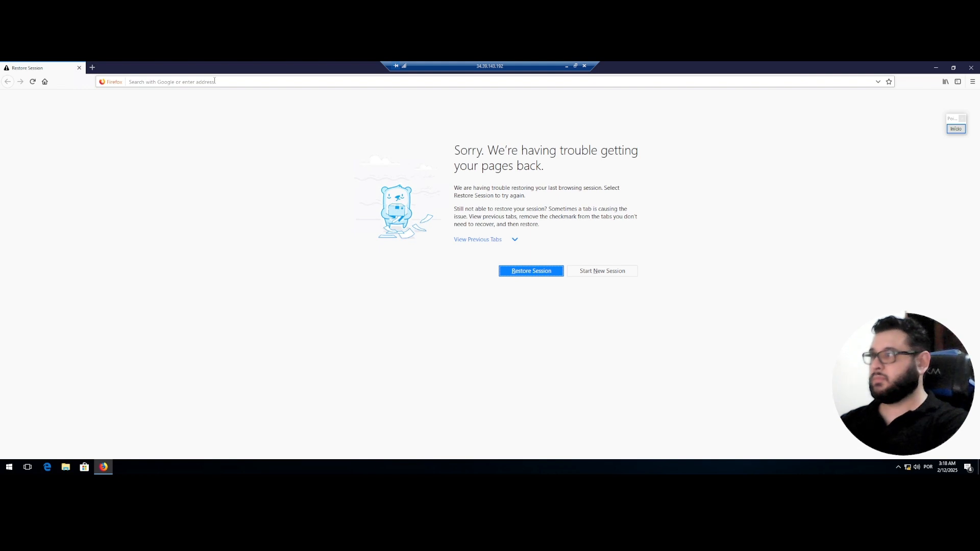
{"action": "left_click", "coordinate": [215, 81]}
{"action": "type", "text": "192.168.195.148/"}
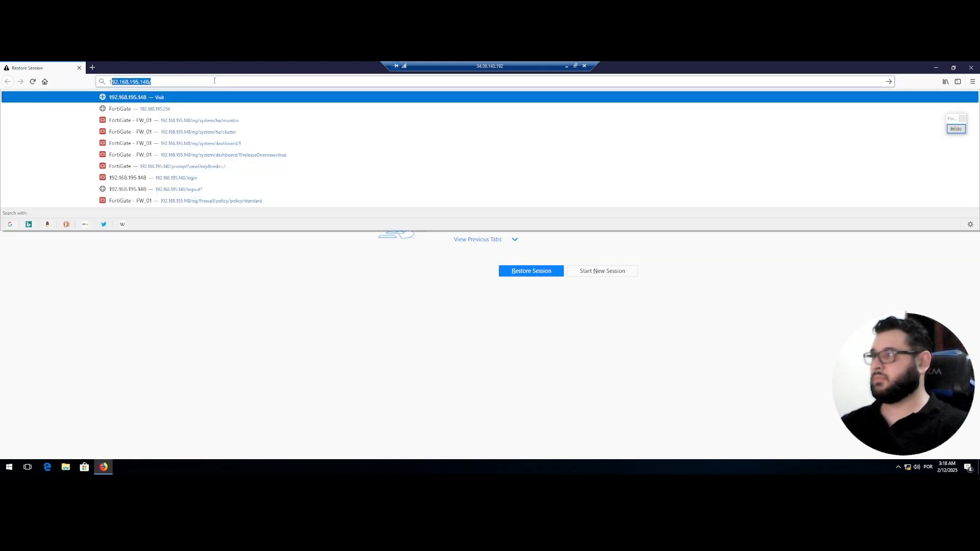
{"action": "key", "text": "Return"}
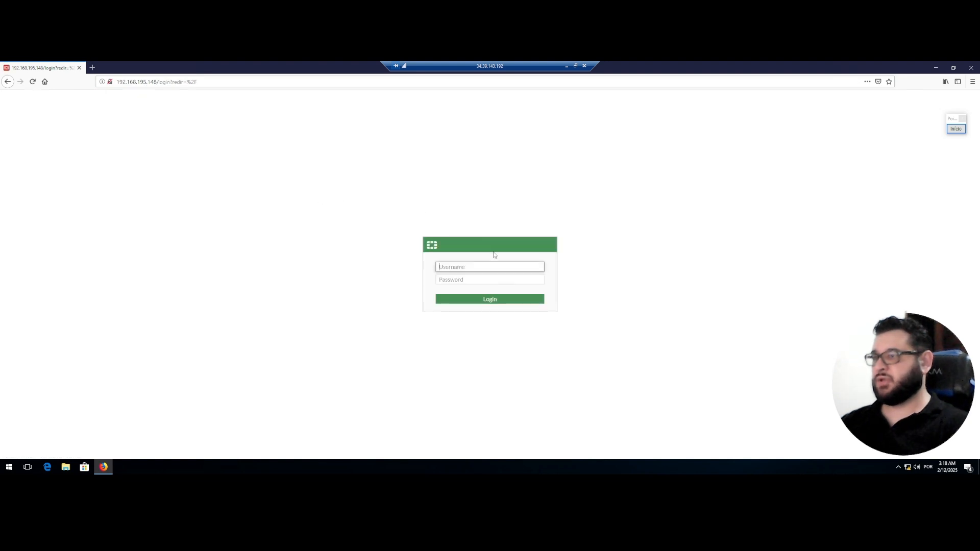
{"action": "type", "text": "admin"}
{"action": "key", "text": "Tab"}
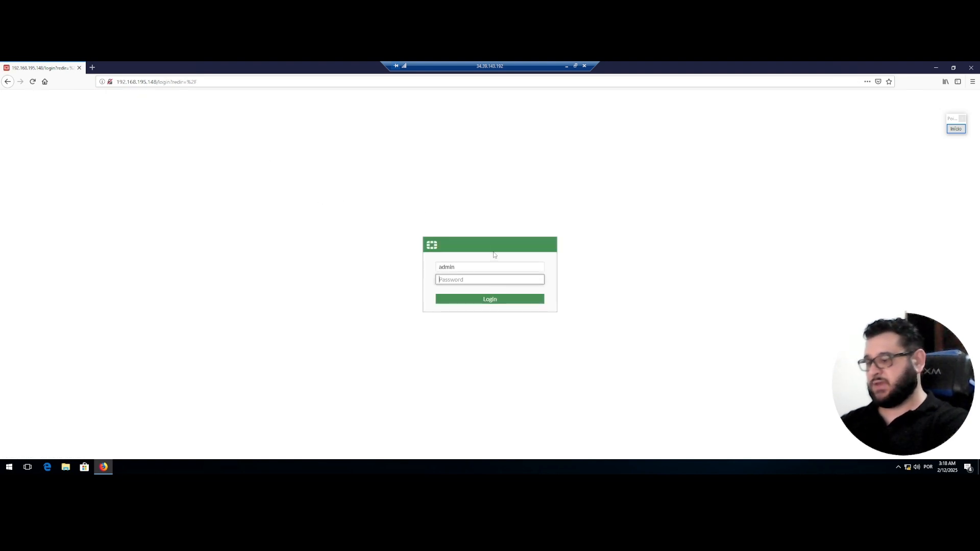
{"action": "type", "text": "****"}
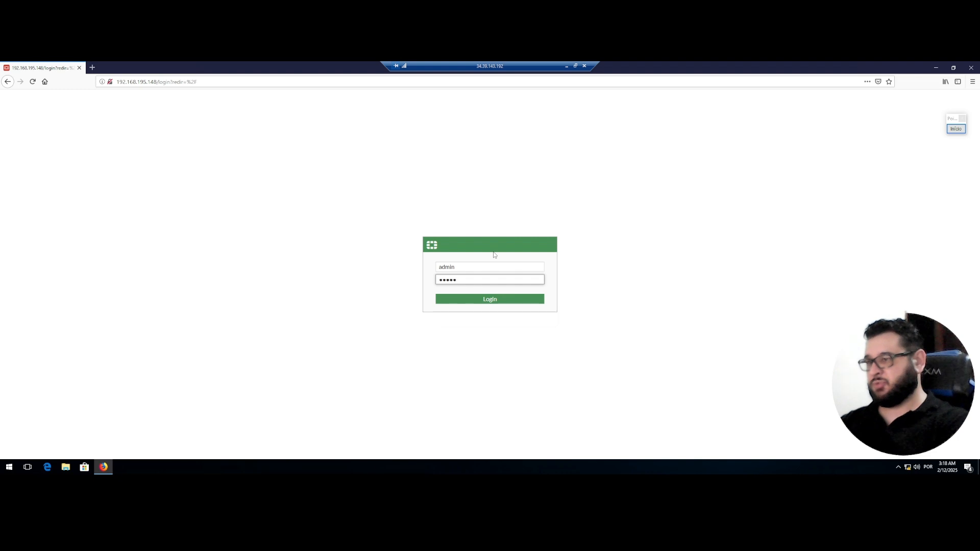
{"action": "key", "text": "Return"}
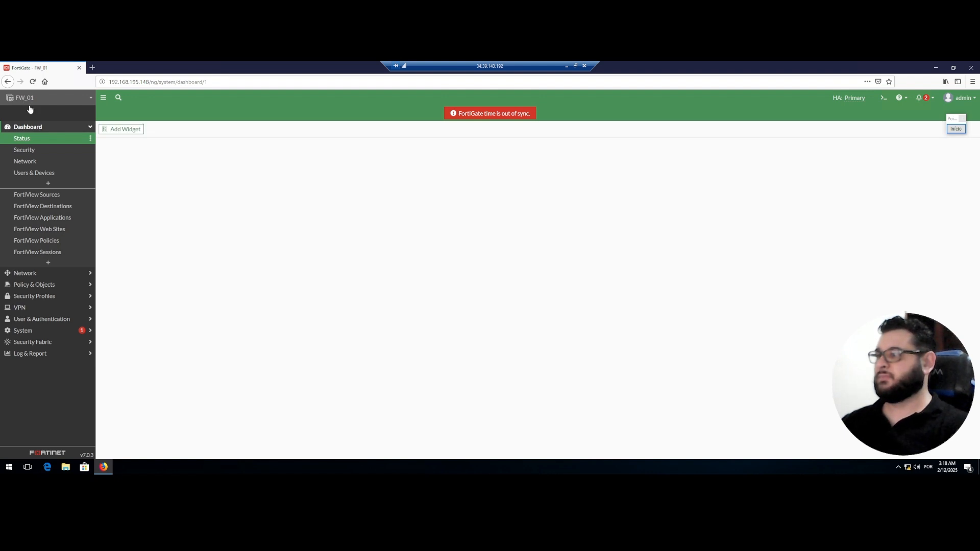
Rerun the ping from the VLAN99 host to 64.100.54.6, then return to FW_01's dashboard.
{"action": "left_click", "coordinate": [567, 69]}
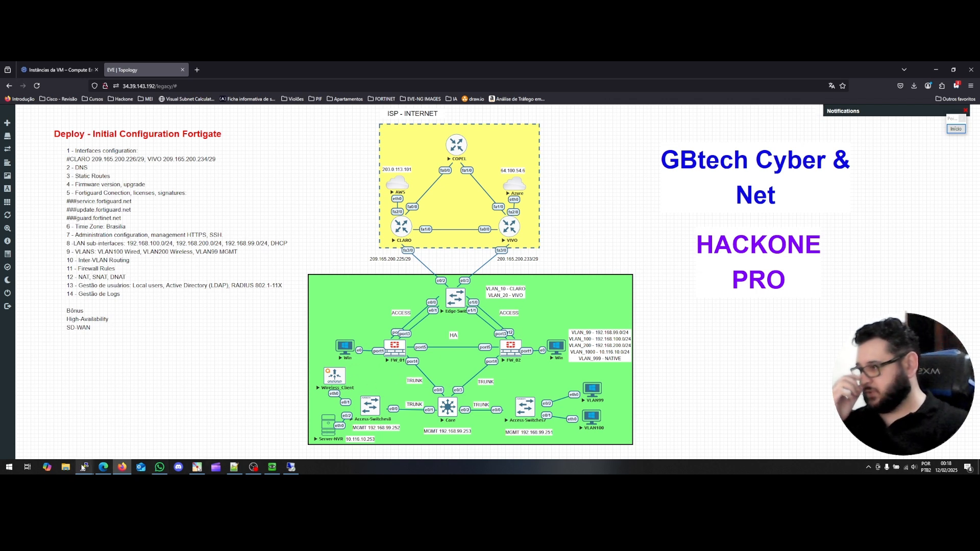
{"action": "left_click", "coordinate": [83, 467]}
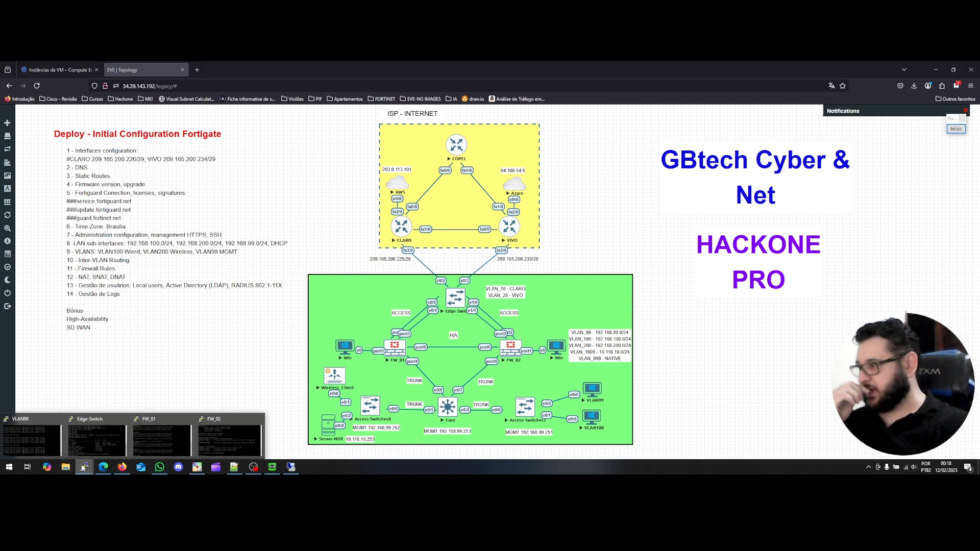
{"action": "left_click", "coordinate": [34, 443]}
{"action": "key", "text": "Up"}
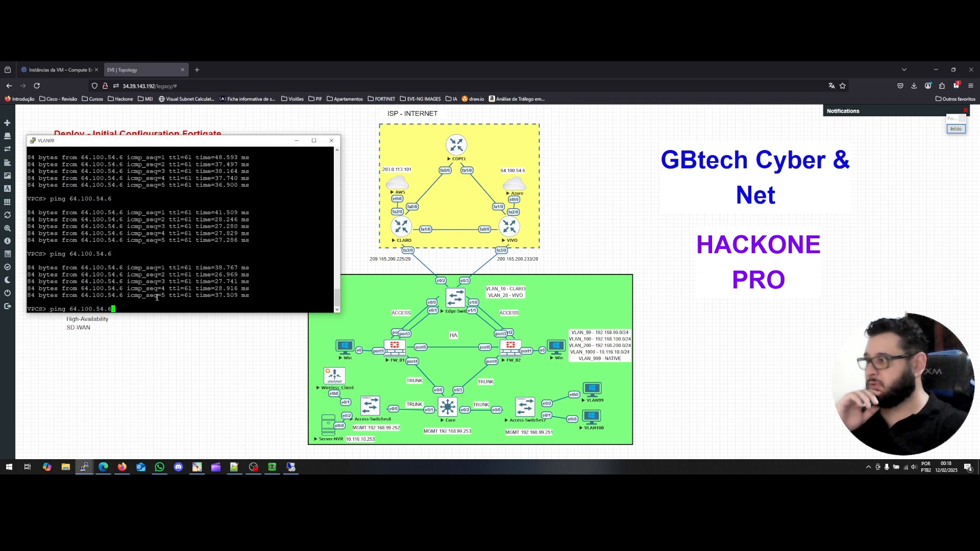
{"action": "key", "text": "Return"}
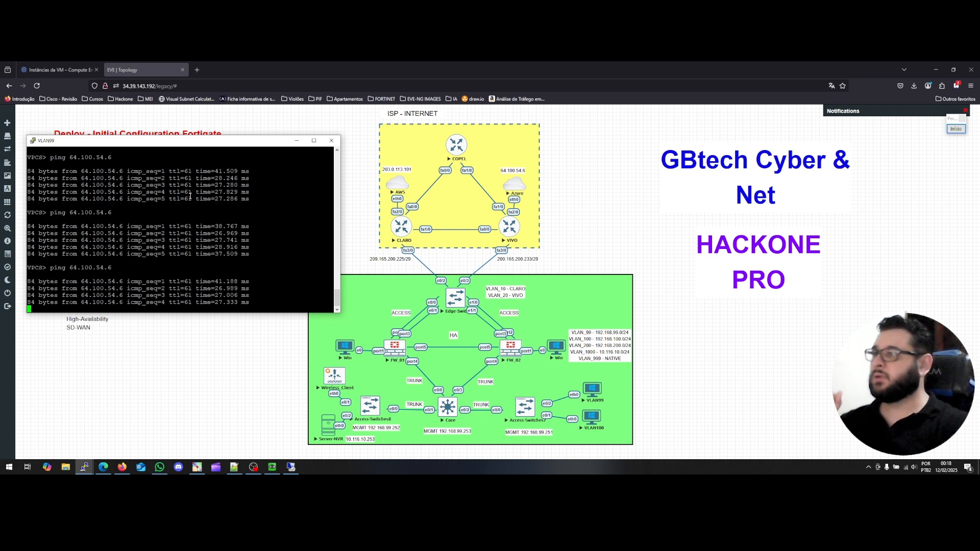
{"action": "left_click_drag", "start_coordinate": [241, 141], "coordinate": [298, 129]}
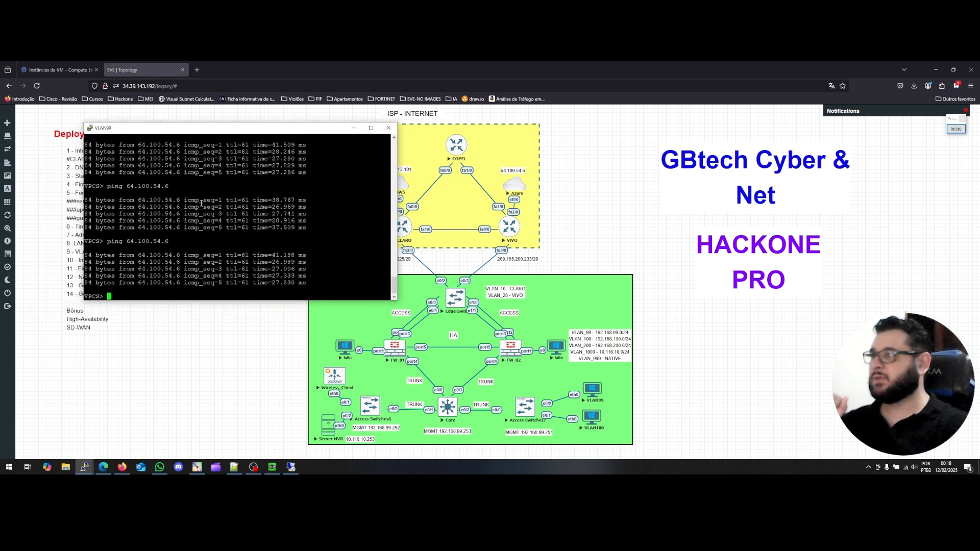
{"action": "left_click", "coordinate": [291, 467]}
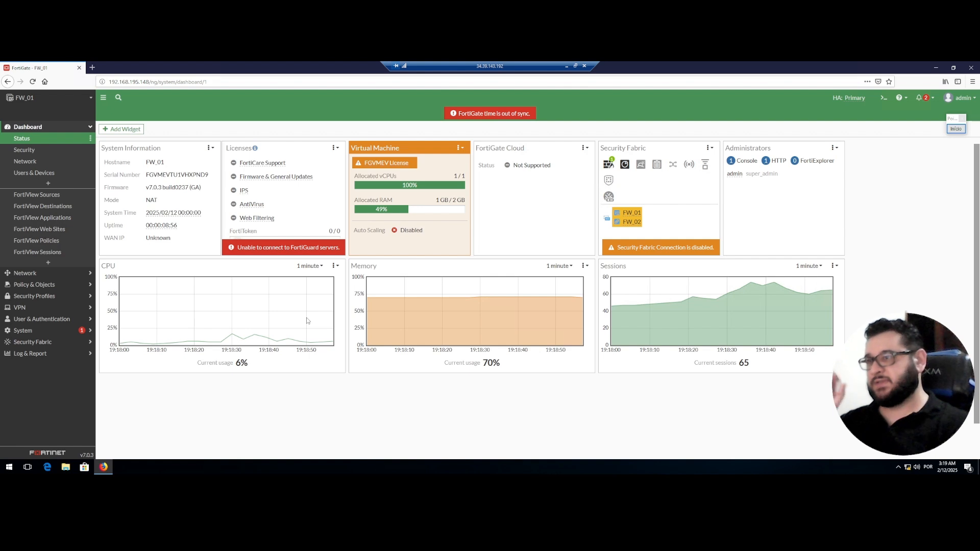
In FW_01's CLI console, enter 'execute system ha' and query its options.
{"action": "left_click", "coordinate": [884, 99]}
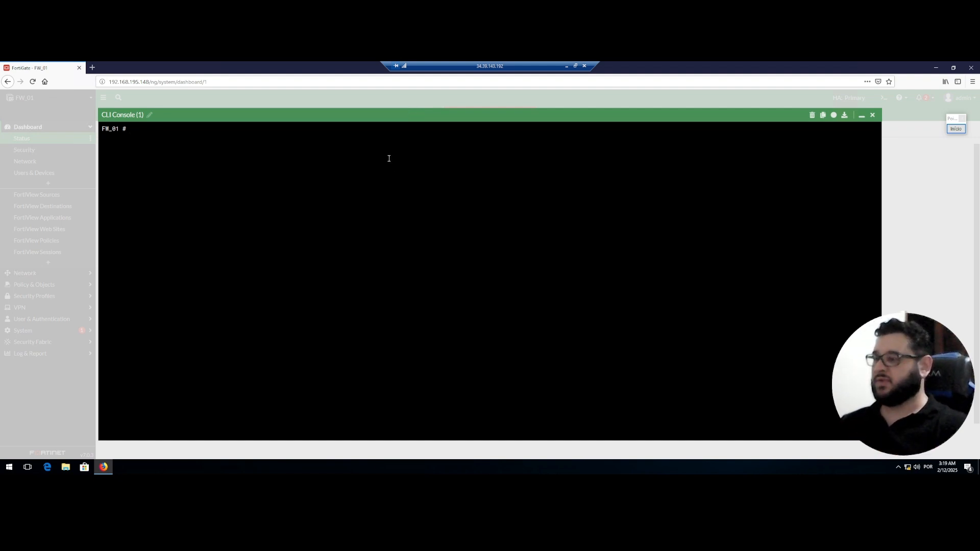
{"action": "type", "text": "execute "}
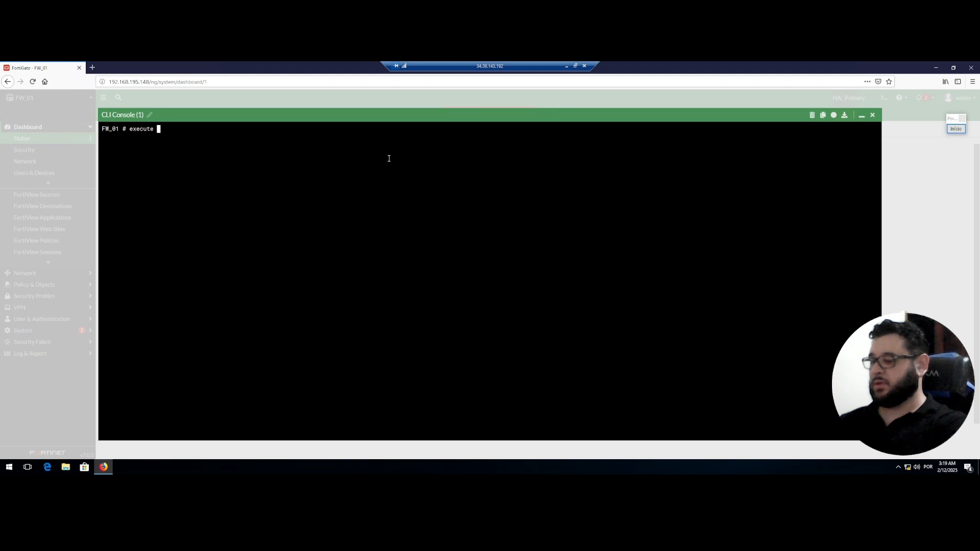
{"action": "type", "text": "system "}
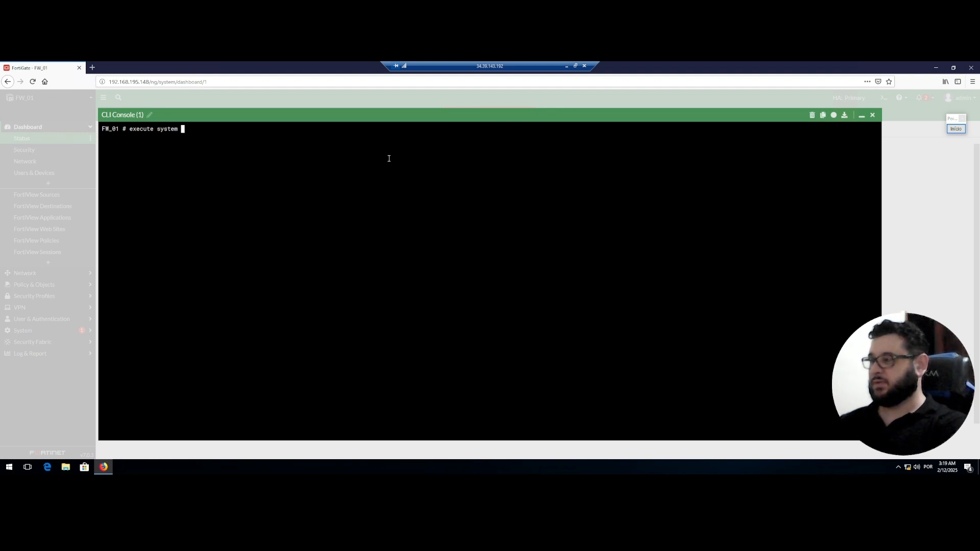
{"action": "type", "text": "h"}
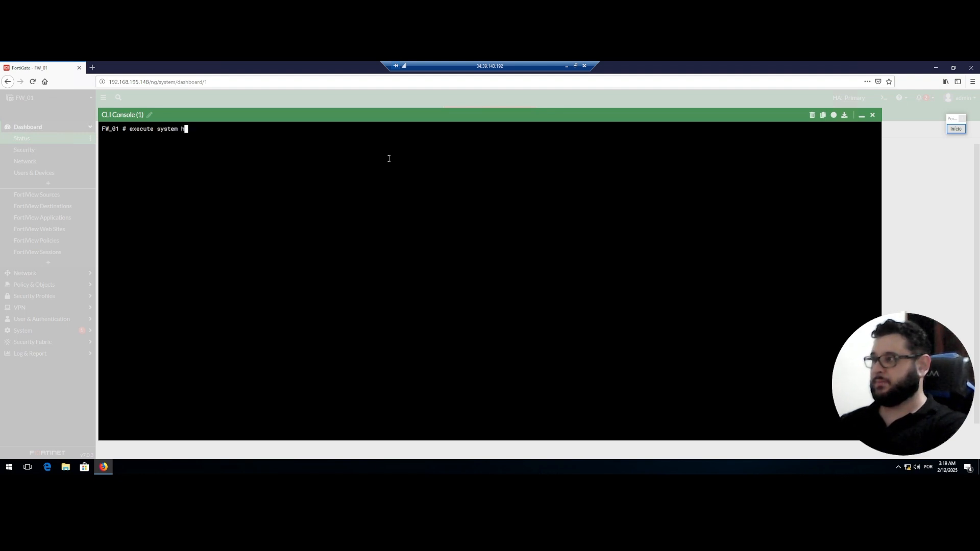
{"action": "type", "text": "a"}
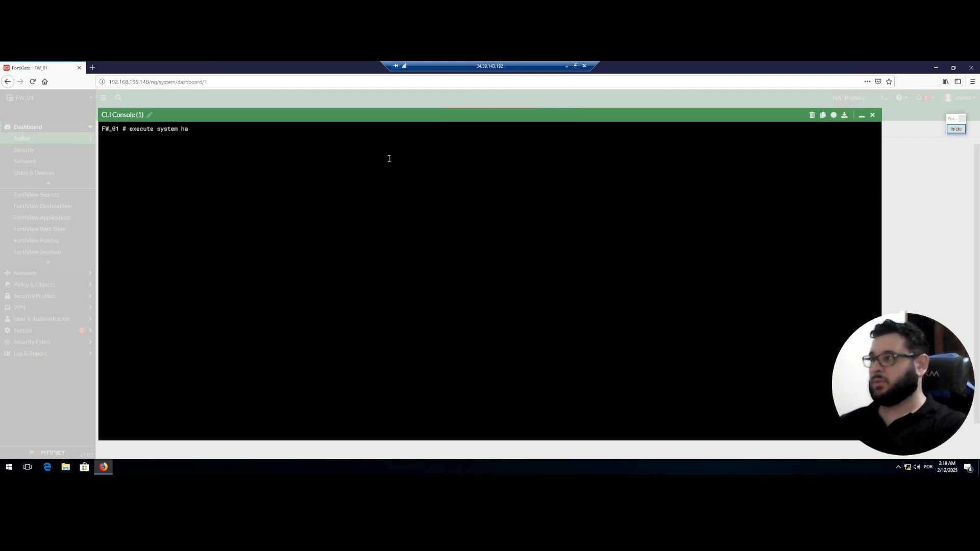
{"action": "key", "text": "question"}
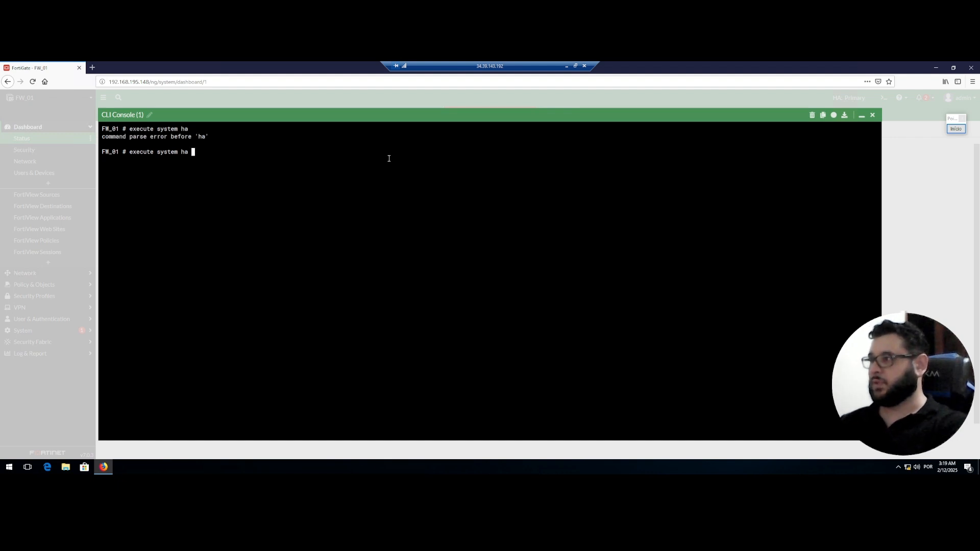
Edit the command down to 'execute ha' and minimize the remote session.
{"action": "key", "text": "BackSpace"}
{"action": "key", "text": "BackSpace"}
{"action": "key", "text": "BackSpace"}
{"action": "key", "text": "BackSpace"}
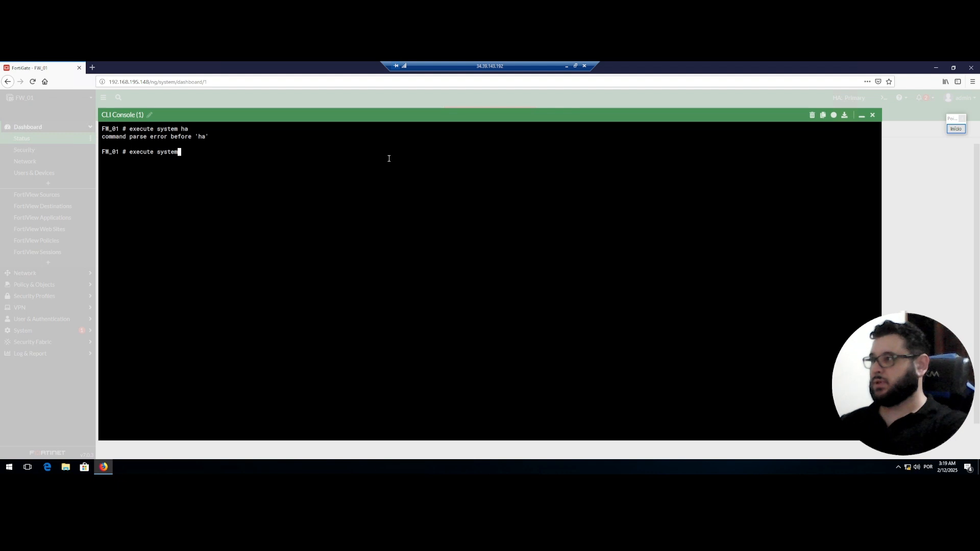
{"action": "key", "text": "BackSpace"}
{"action": "key", "text": "BackSpace"}
{"action": "key", "text": "BackSpace"}
{"action": "key", "text": "BackSpace"}
{"action": "key", "text": "BackSpace"}
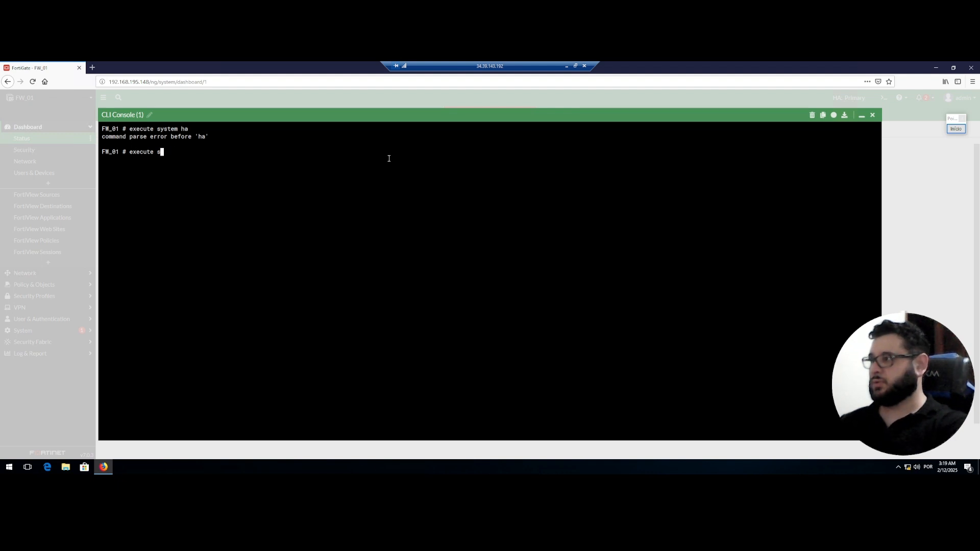
{"action": "key", "text": "BackSpace"}
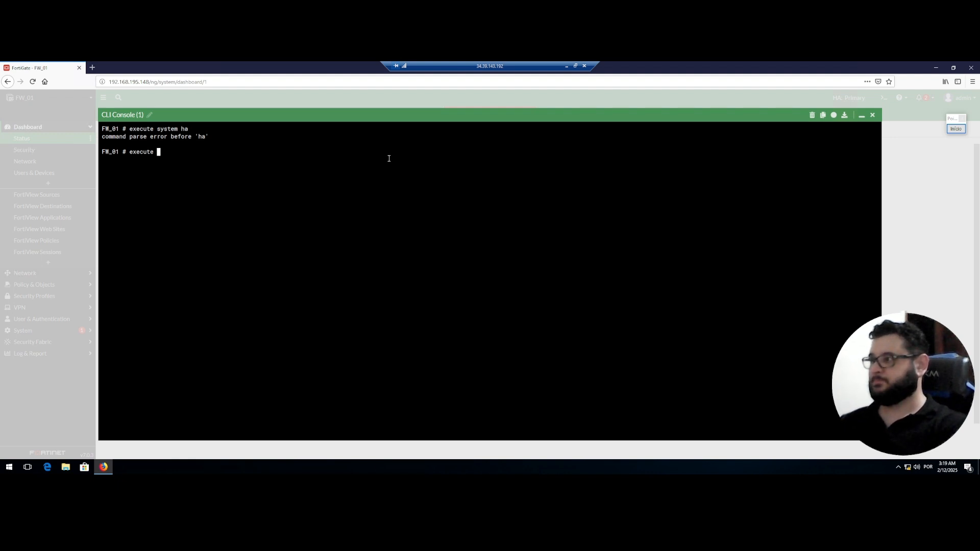
{"action": "key", "text": "BackSpace"}
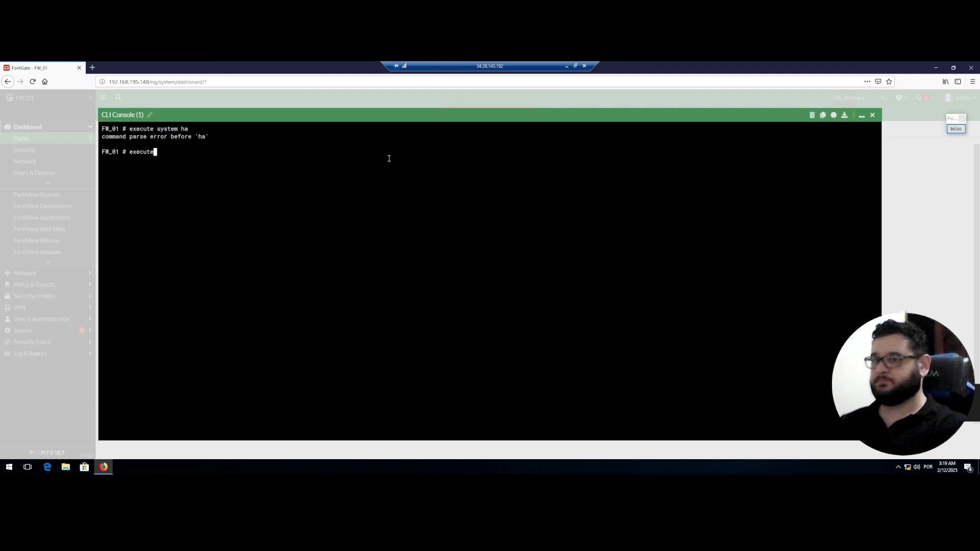
{"action": "type", "text": "ha"}
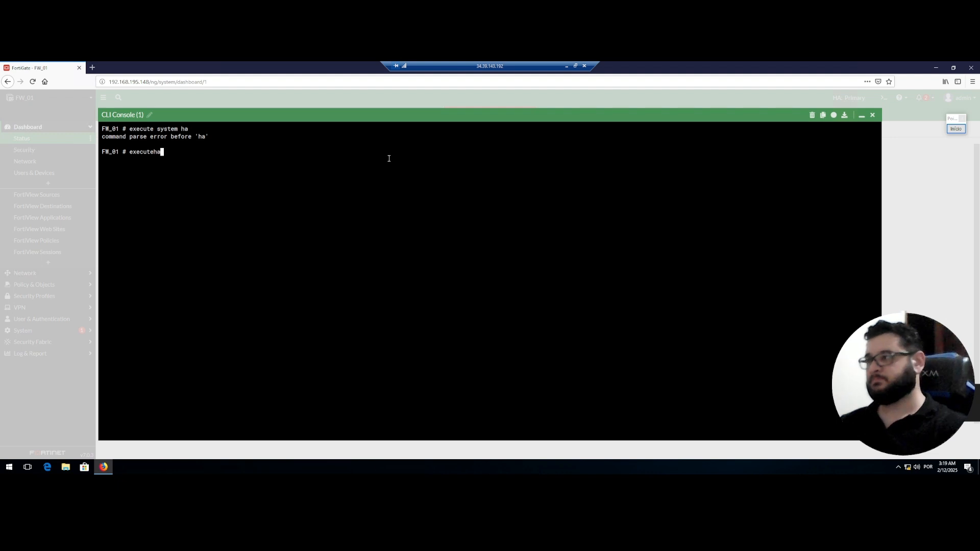
{"action": "left_click", "coordinate": [566, 66]}
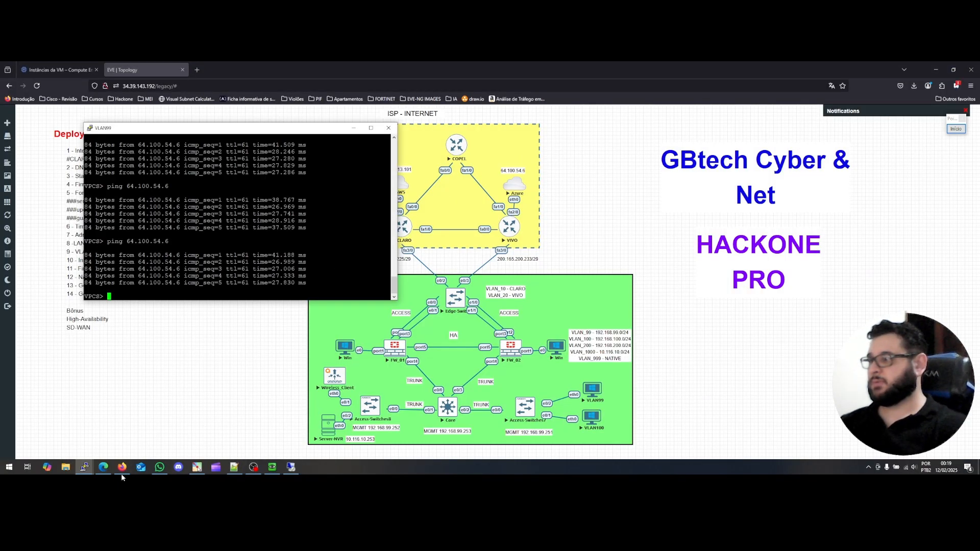
Close the stale FW_01 console windows and open a fresh console from the FW_01 node.
{"action": "mouse_move", "coordinate": [83, 470]}
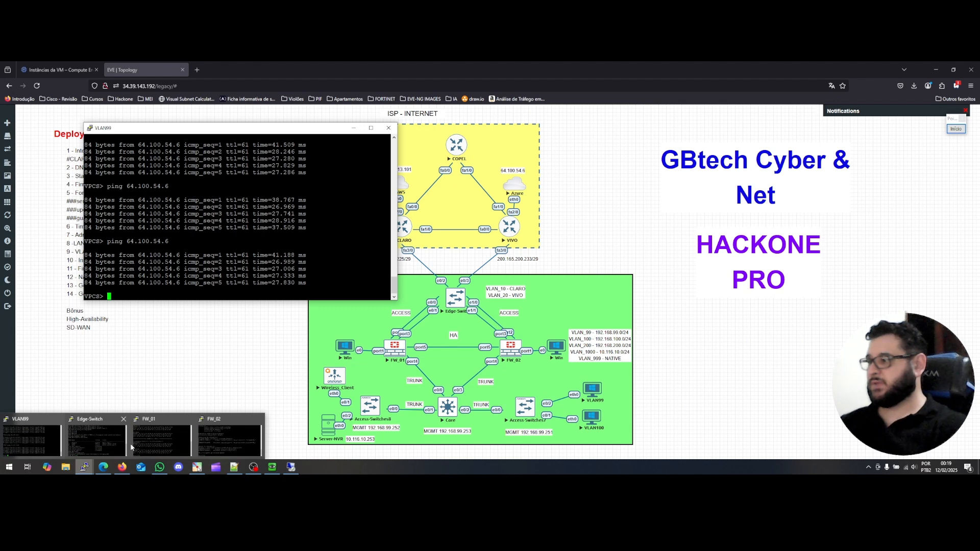
{"action": "left_click", "coordinate": [161, 440]}
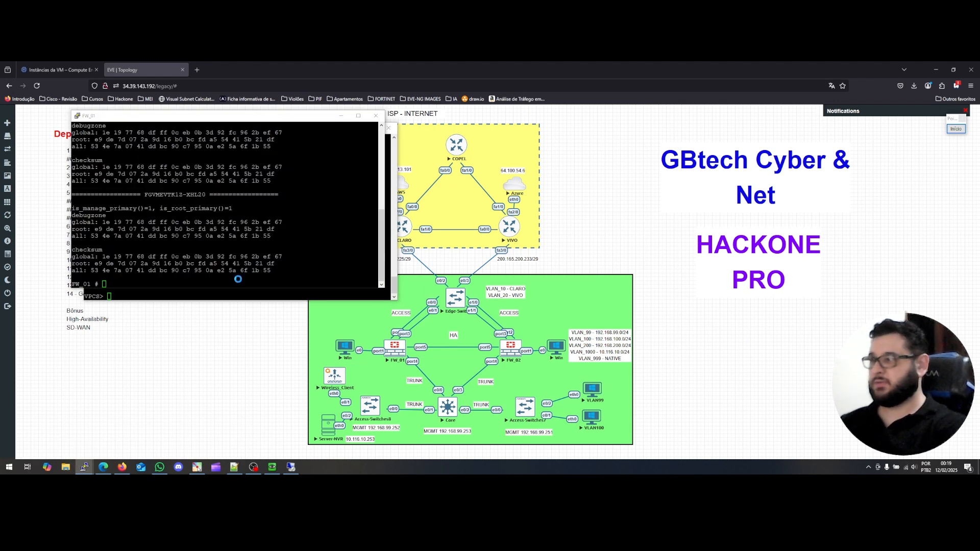
{"action": "left_click", "coordinate": [376, 116]}
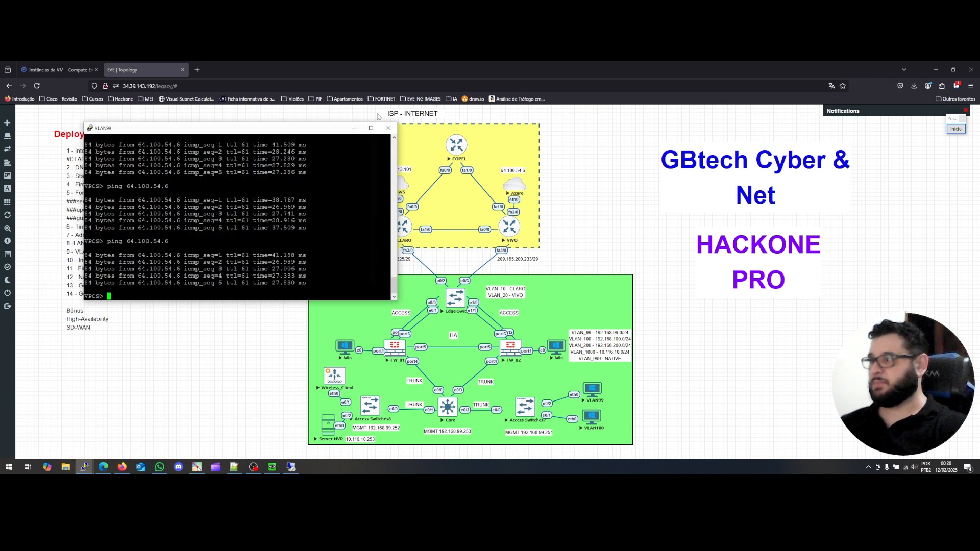
{"action": "left_click", "coordinate": [395, 353]}
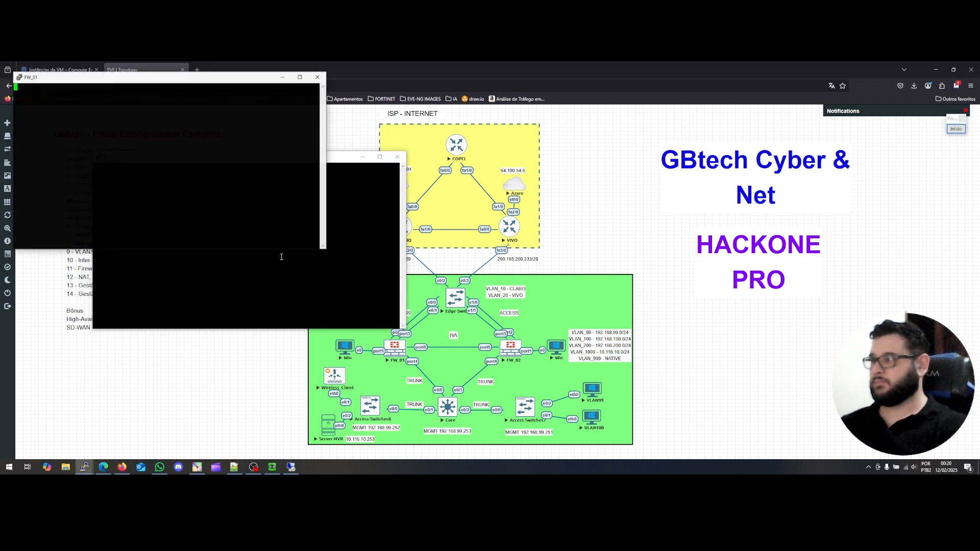
{"action": "left_click", "coordinate": [318, 77]}
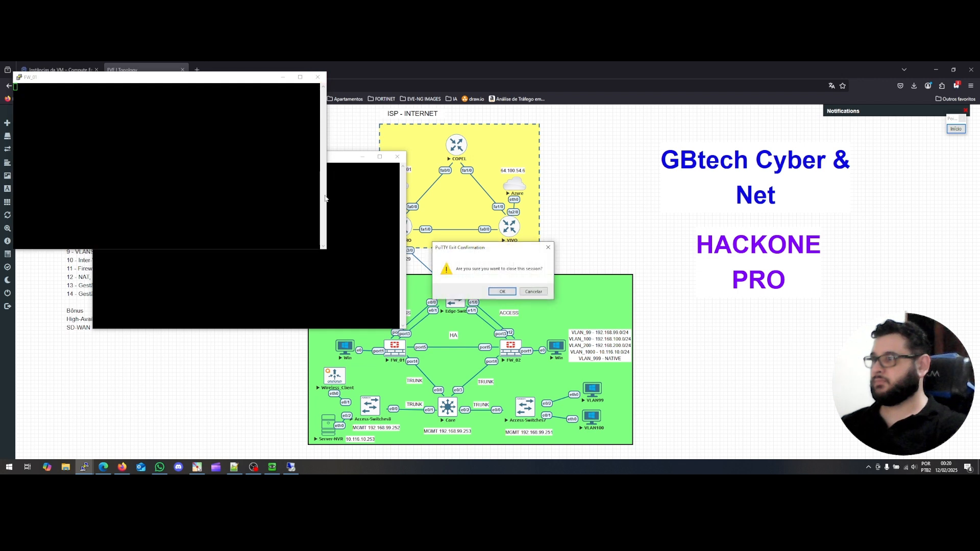
{"action": "left_click", "coordinate": [502, 295]}
Log in to the new FW_01 console as admin and move it toward the centre.
{"action": "key", "text": "Return"}
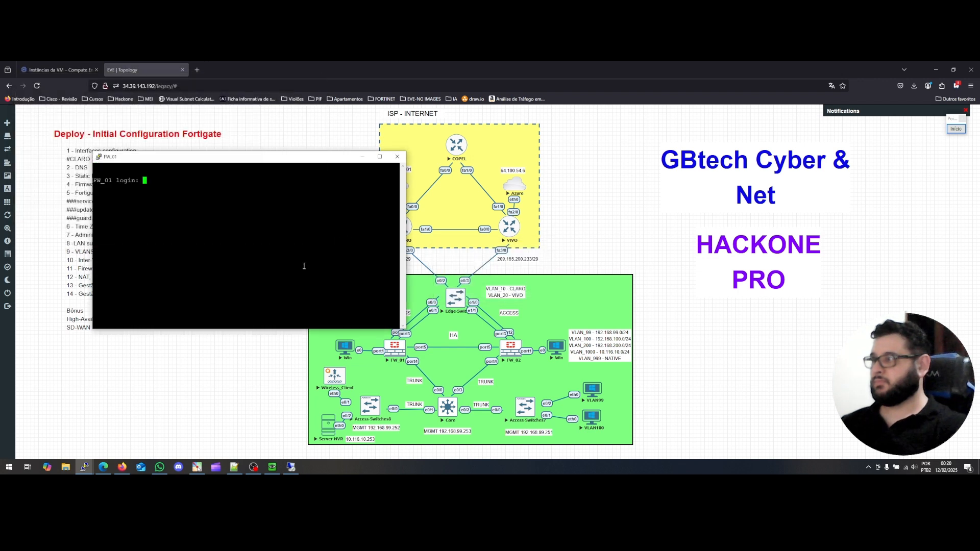
{"action": "type", "text": "admin"}
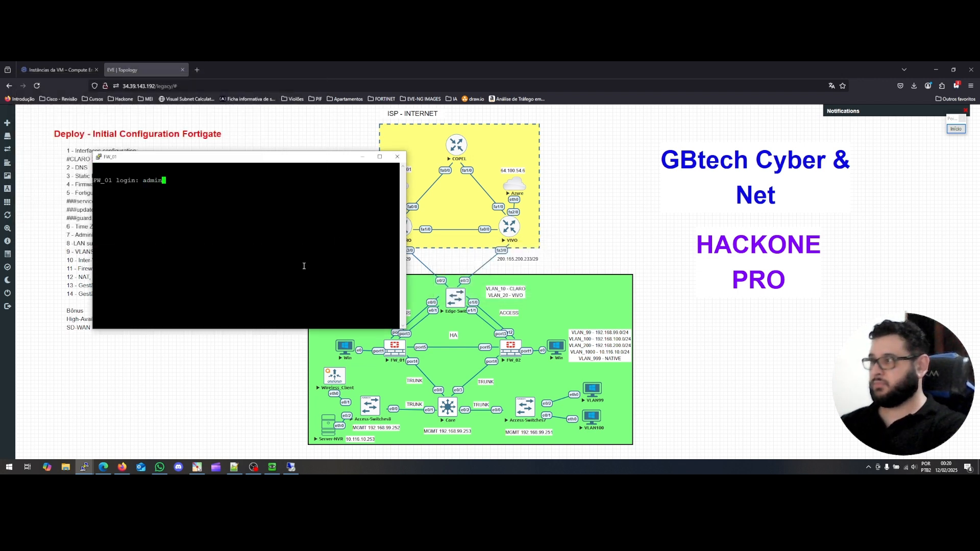
{"action": "key", "text": "Return"}
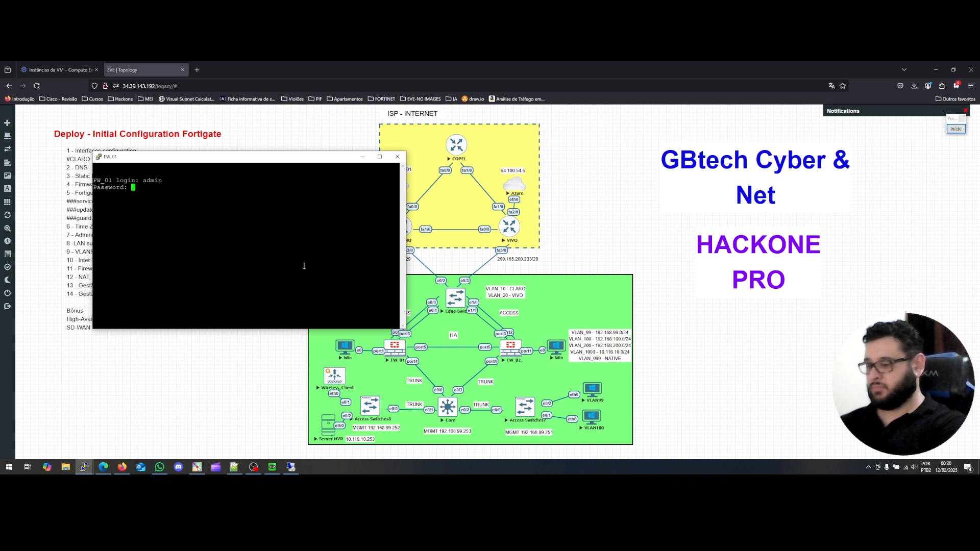
{"action": "key", "text": "Return"}
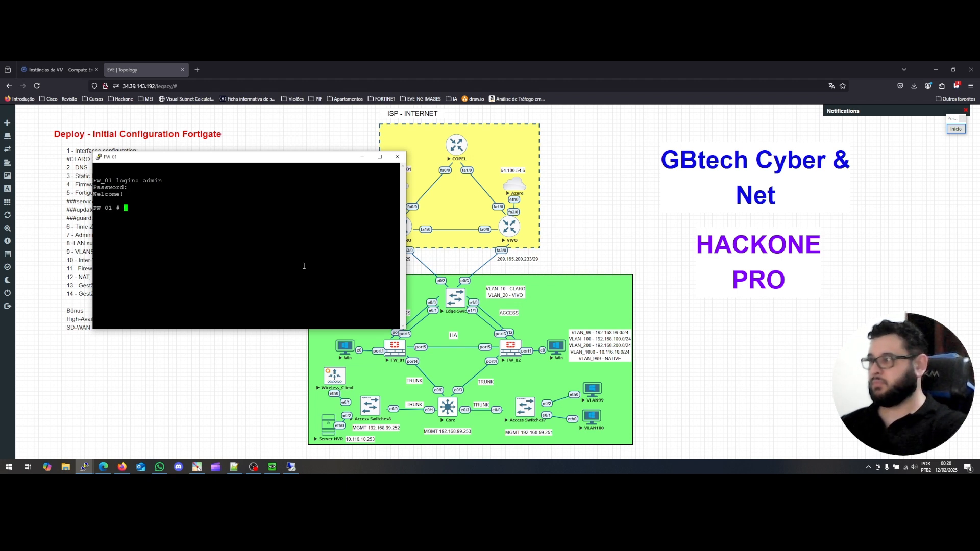
{"action": "left_click_drag", "start_coordinate": [293, 161], "coordinate": [424, 159]}
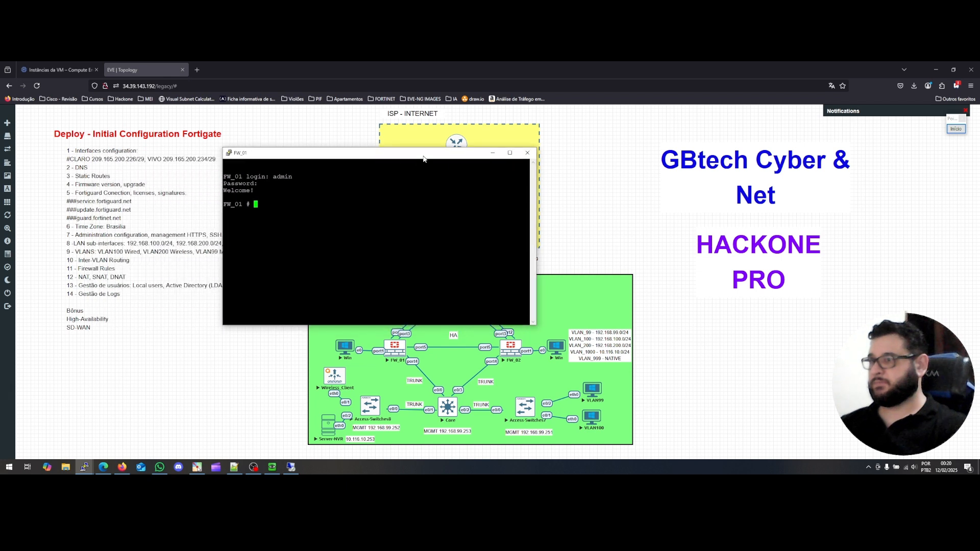
{"action": "left_click", "coordinate": [272, 468]}
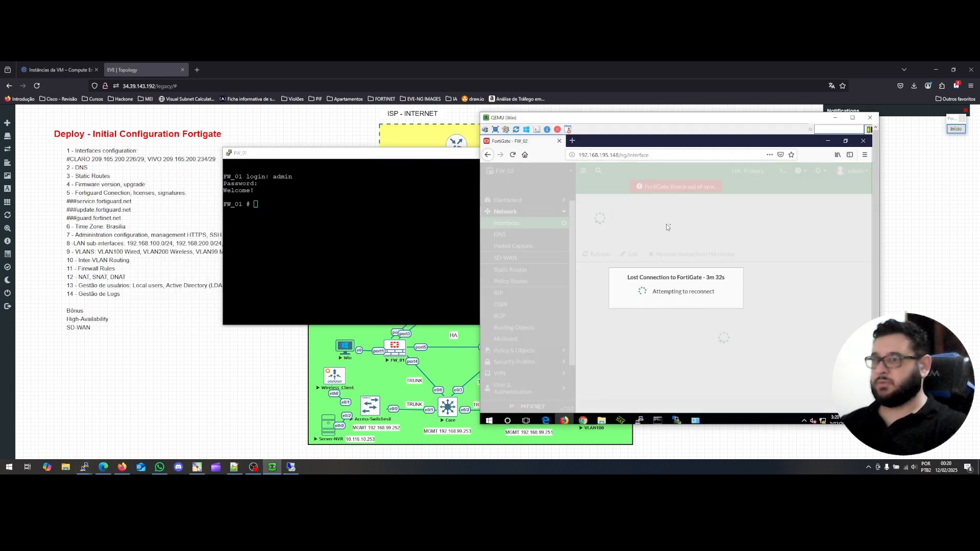
Move the FW_02 window aside and list the 'execute ha' subcommands in FW_01's console.
{"action": "left_click_drag", "start_coordinate": [642, 117], "coordinate": [687, 117]}
{"action": "left_click_drag", "start_coordinate": [406, 158], "coordinate": [352, 158]}
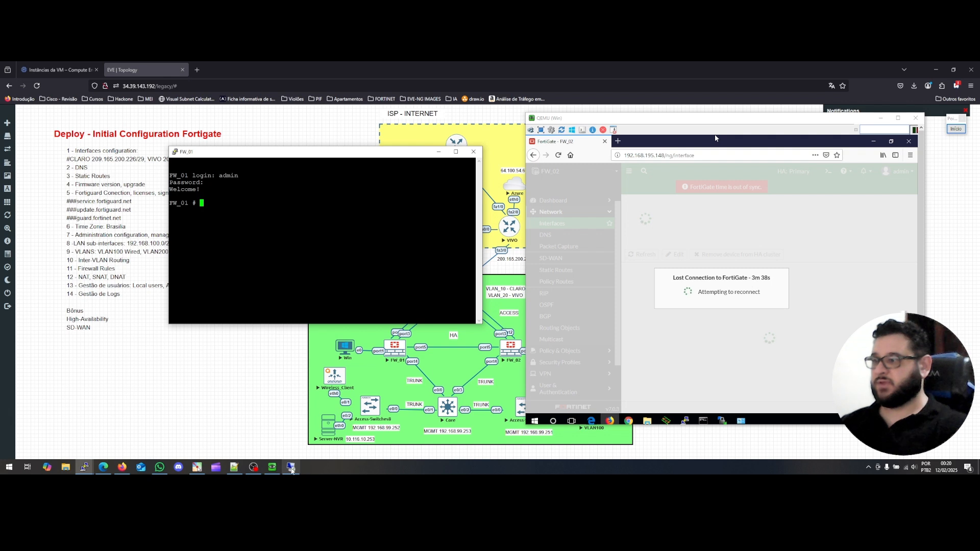
{"action": "left_click_drag", "start_coordinate": [620, 123], "coordinate": [677, 126]}
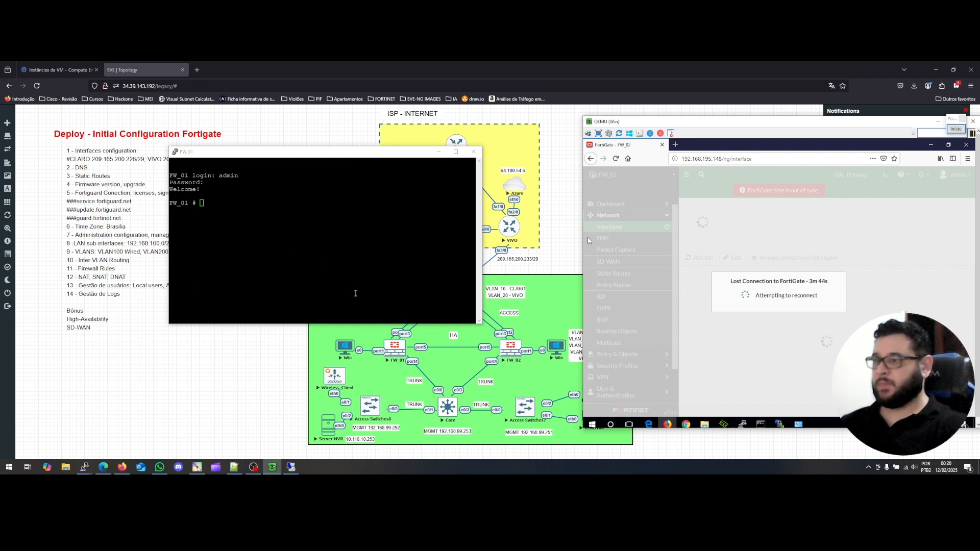
{"action": "left_click", "coordinate": [238, 218]}
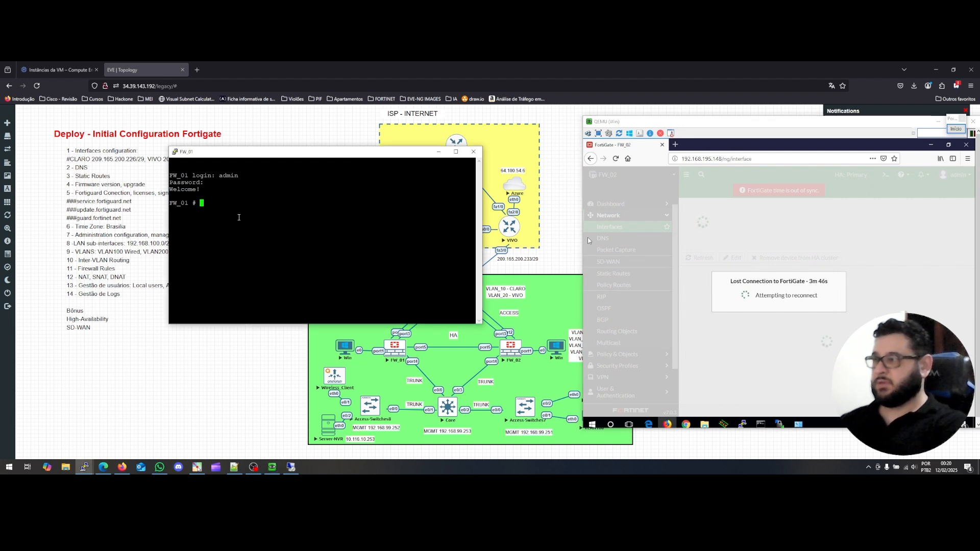
{"action": "type", "text": "execute ha"}
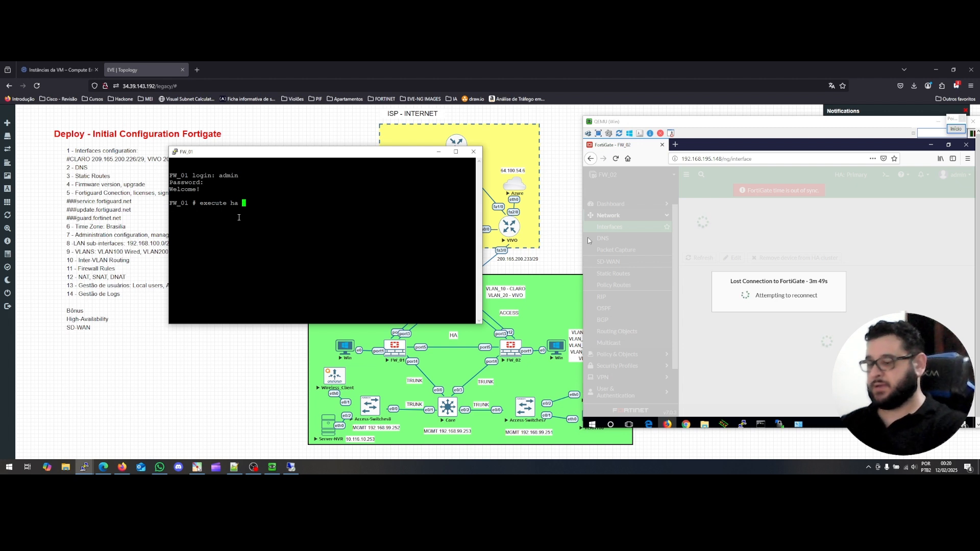
{"action": "key", "text": "question"}
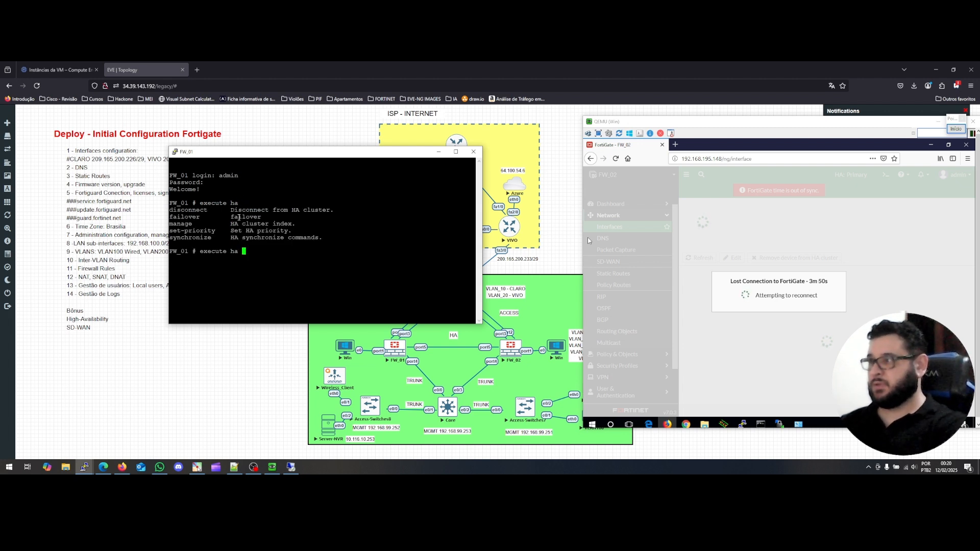
Run 'diagnose sys ha status', showing FW_01 Primary at 255 and FW_02 Secondary at 200.
{"action": "type", "text": "failover"}
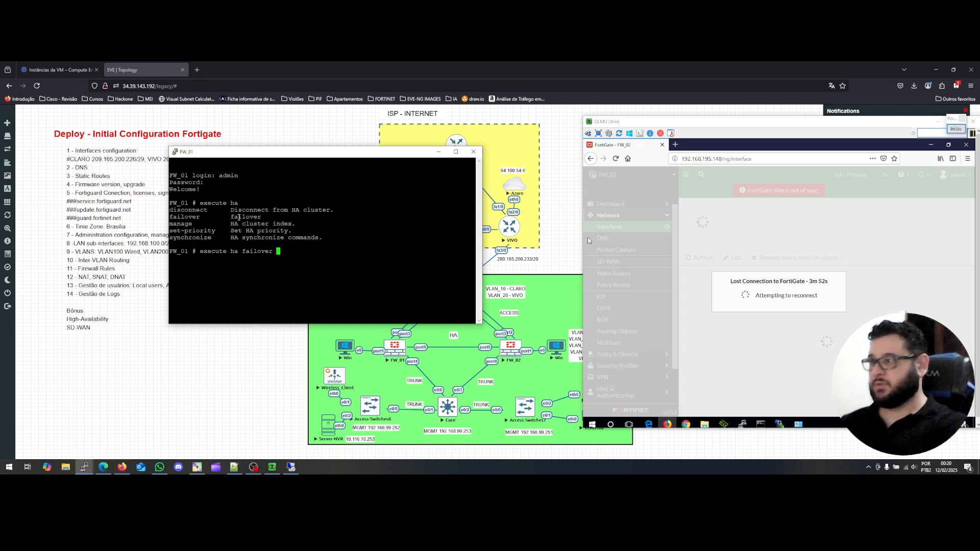
{"action": "key", "text": "BackSpace"}
{"action": "key", "text": "BackSpace"}
{"action": "key", "text": "BackSpace"}
{"action": "key", "text": "BackSpace"}
{"action": "key", "text": "BackSpace"}
{"action": "key", "text": "BackSpace"}
{"action": "key", "text": "BackSpace"}
{"action": "key", "text": "BackSpace"}
{"action": "key", "text": "BackSpace"}
{"action": "key", "text": "BackSpace"}
{"action": "key", "text": "BackSpace"}
{"action": "key", "text": "BackSpace"}
{"action": "key", "text": "BackSpace"}
{"action": "key", "text": "BackSpace"}
{"action": "key", "text": "BackSpace"}
{"action": "key", "text": "BackSpace"}
{"action": "key", "text": "BackSpace"}
{"action": "key", "text": "BackSpace"}
{"action": "key", "text": "BackSpace"}
{"action": "key", "text": "BackSpace"}
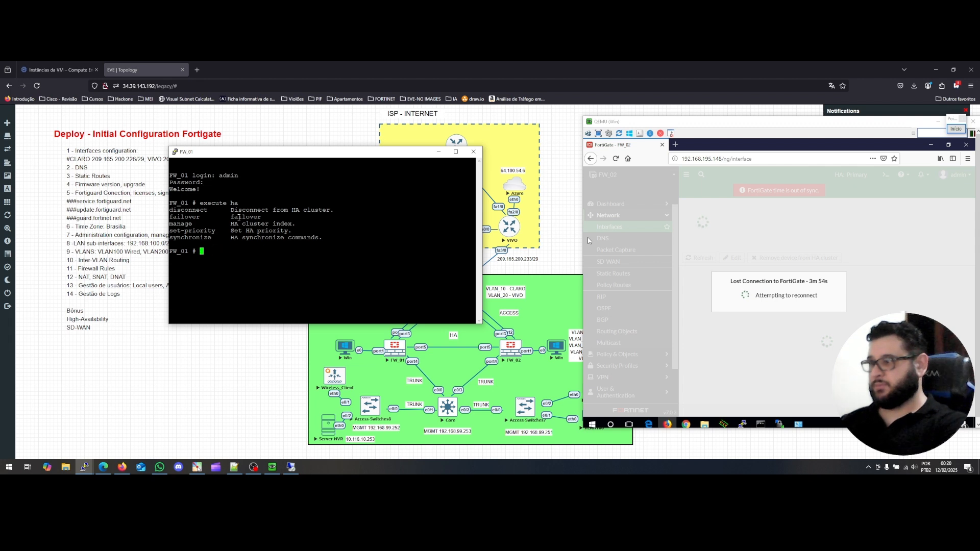
{"action": "type", "text": "diagnose "}
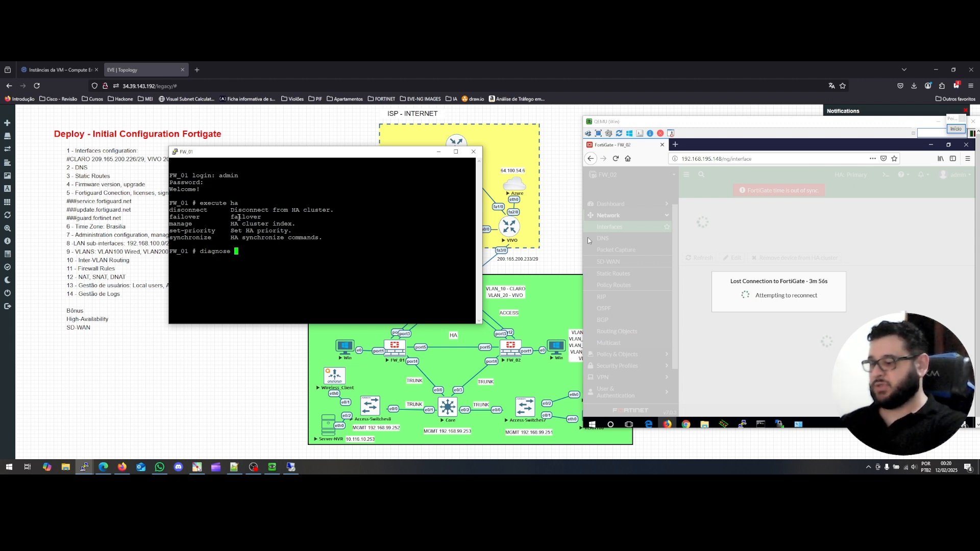
{"action": "type", "text": "sys ha "}
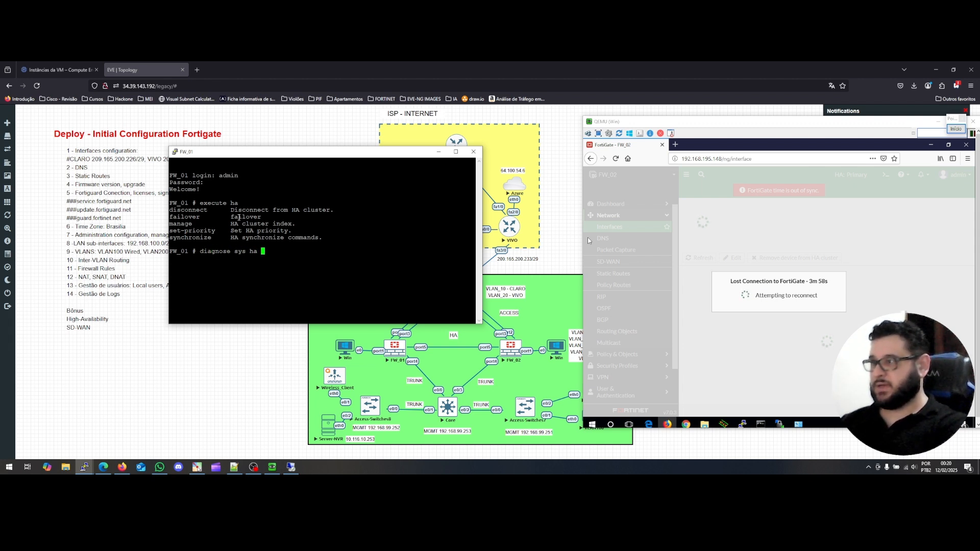
{"action": "type", "text": "status"}
{"action": "key", "text": "Return"}
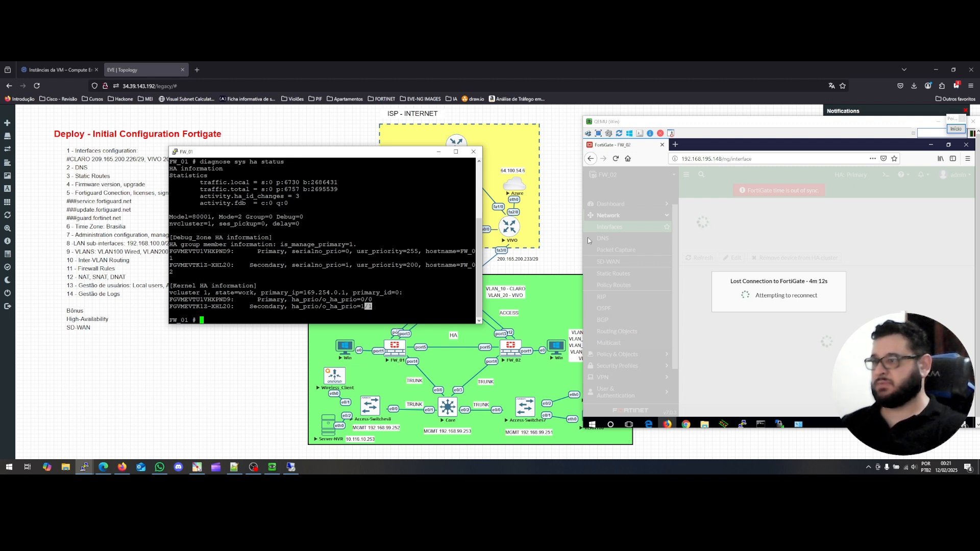
Run 'execute ha failover set 1' on FW_01 and confirm the caution prompt with y.
{"action": "mouse_move", "coordinate": [376, 294]}
{"action": "left_mouse_down"}
{"action": "mouse_move", "coordinate": [362, 294]}
{"action": "mouse_move", "coordinate": [372, 300]}
{"action": "left_mouse_up"}
{"action": "left_click", "coordinate": [365, 300]}
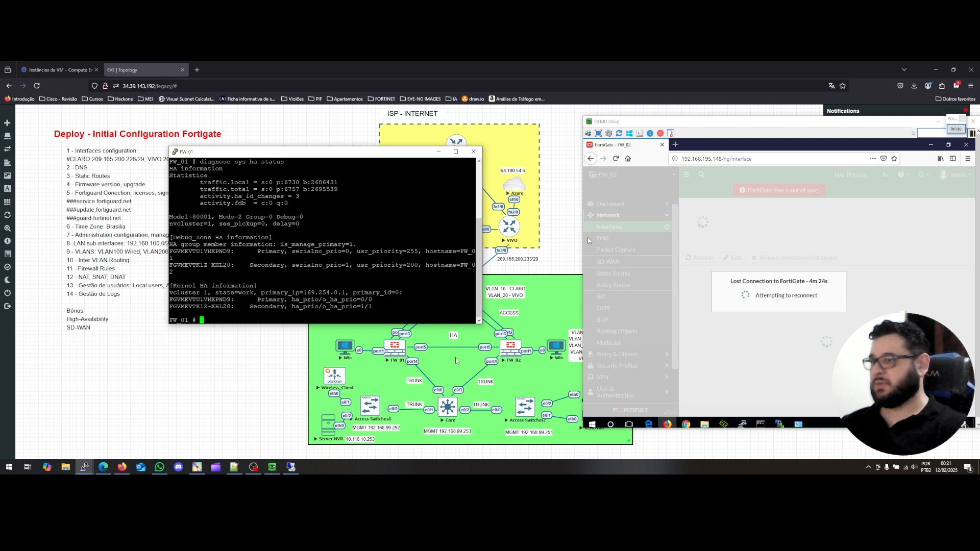
{"action": "type", "text": "exec"}
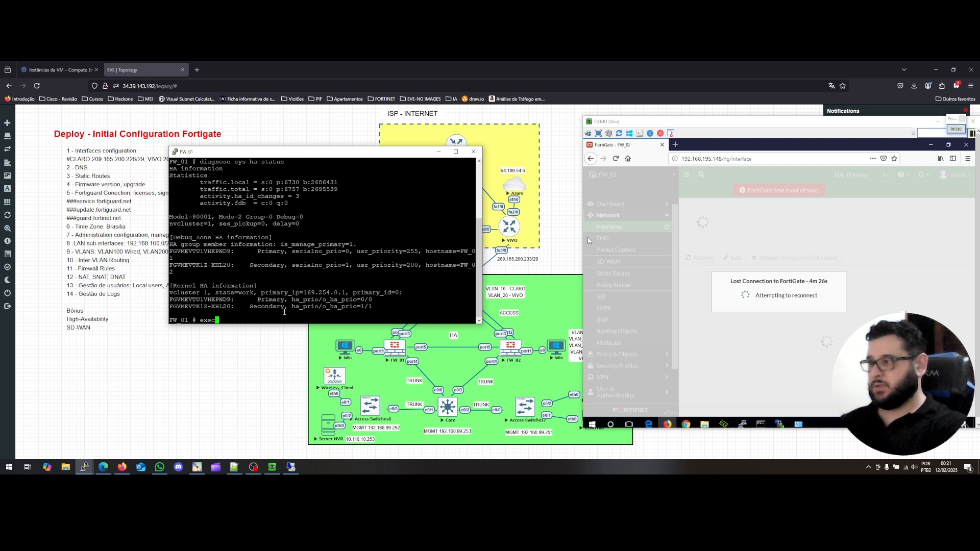
{"action": "type", "text": "ute ha failover"}
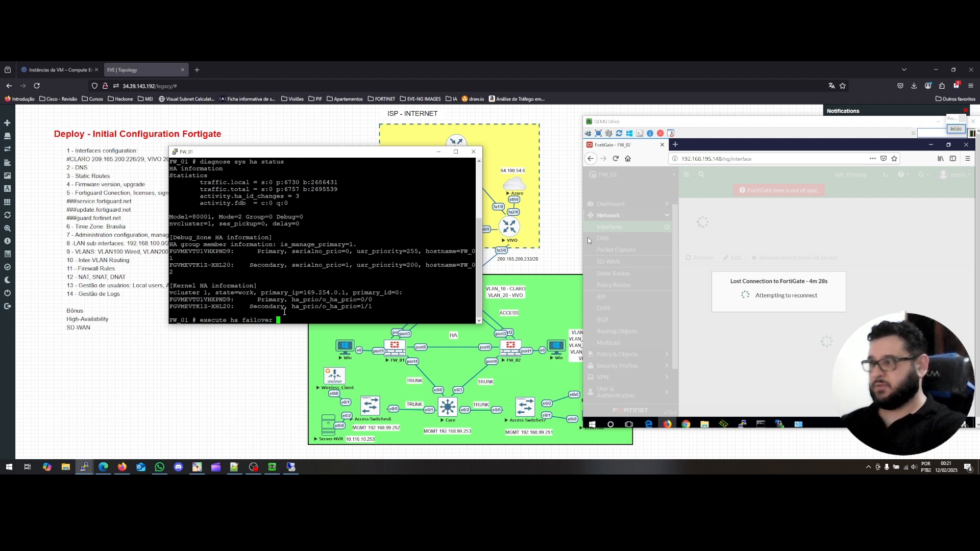
{"action": "key", "text": "question"}
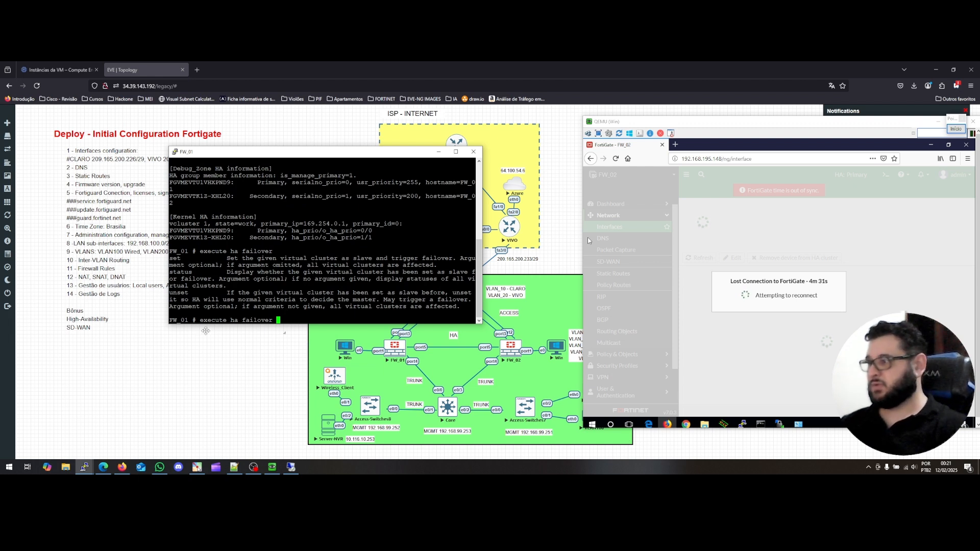
{"action": "type", "text": "set"}
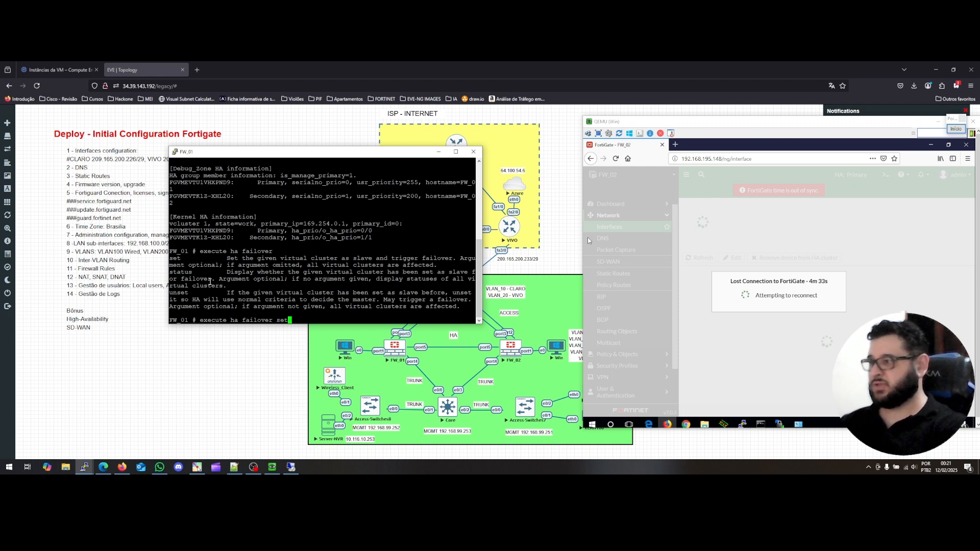
{"action": "key", "text": "question"}
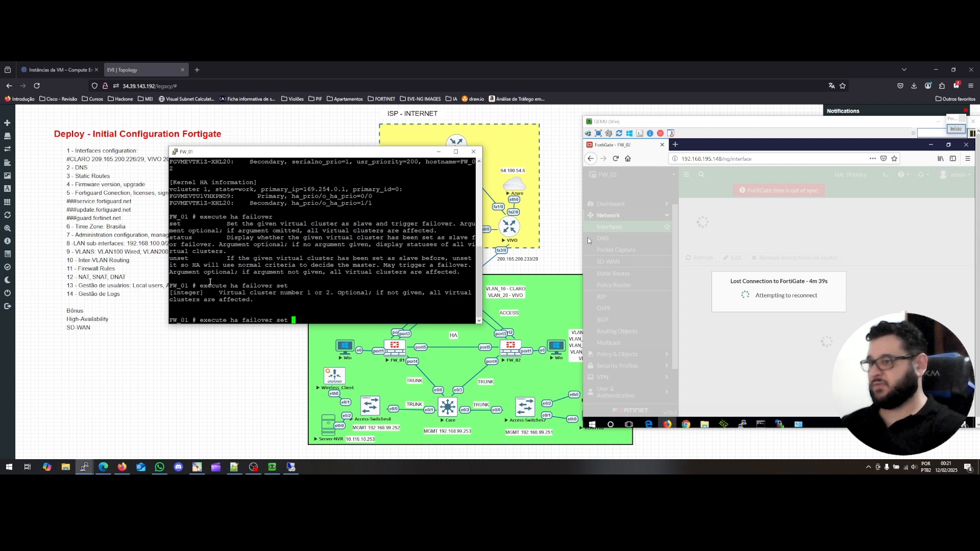
{"action": "type", "text": "1"}
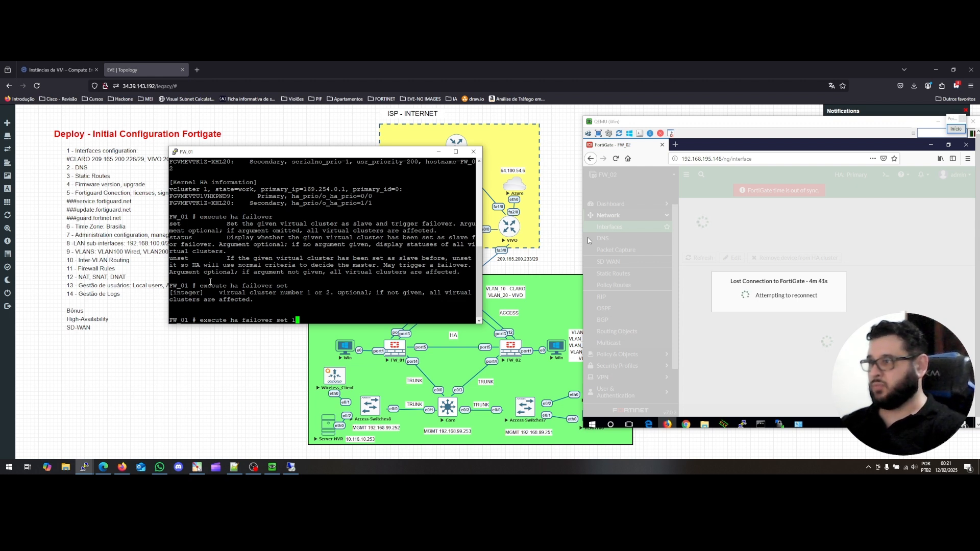
{"action": "key", "text": "Return"}
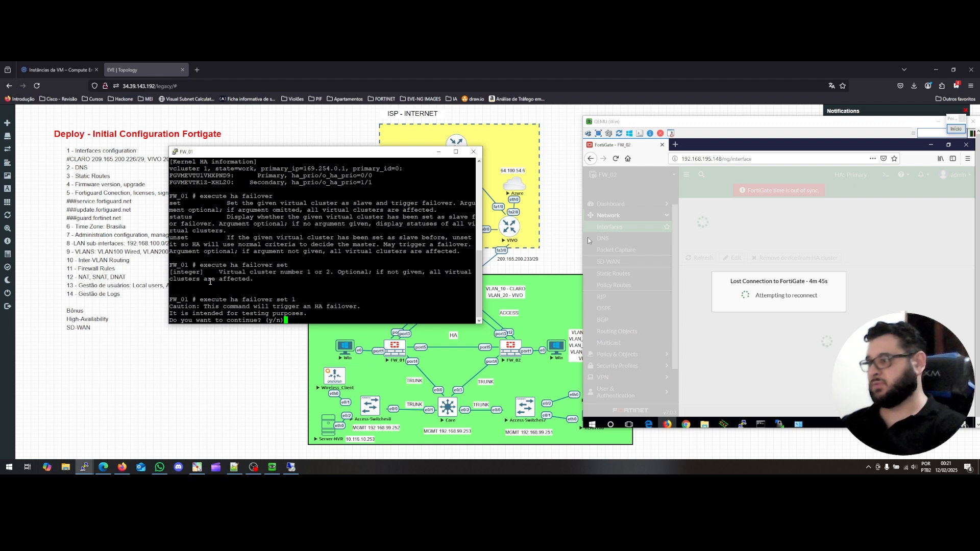
{"action": "type", "text": "y"}
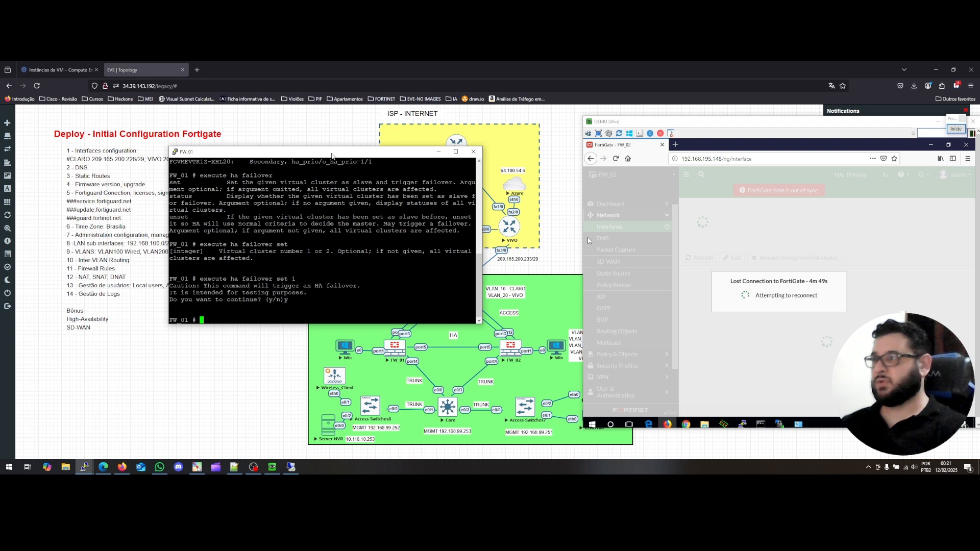
Rearrange the windows and log back into the FortiGate web GUI with the admin username and password.
{"action": "left_click_drag", "start_coordinate": [334, 155], "coordinate": [241, 148]}
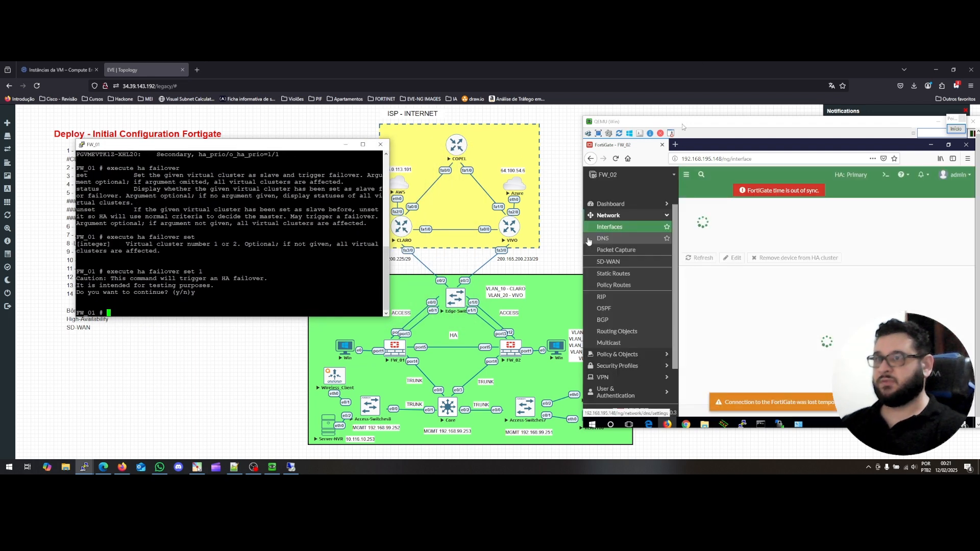
{"action": "left_click_drag", "start_coordinate": [703, 121], "coordinate": [576, 119]}
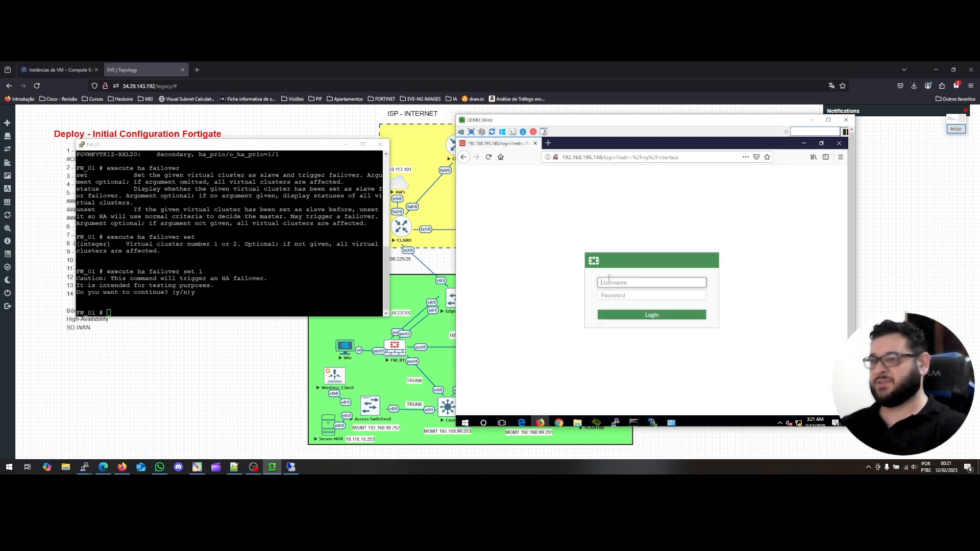
{"action": "left_click_drag", "start_coordinate": [544, 122], "coordinate": [645, 126]}
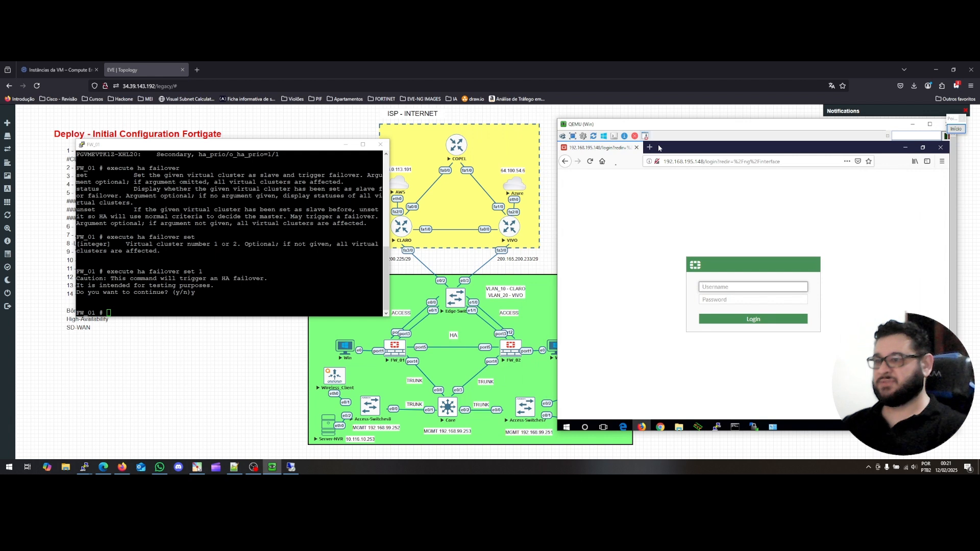
{"action": "type", "text": "a"}
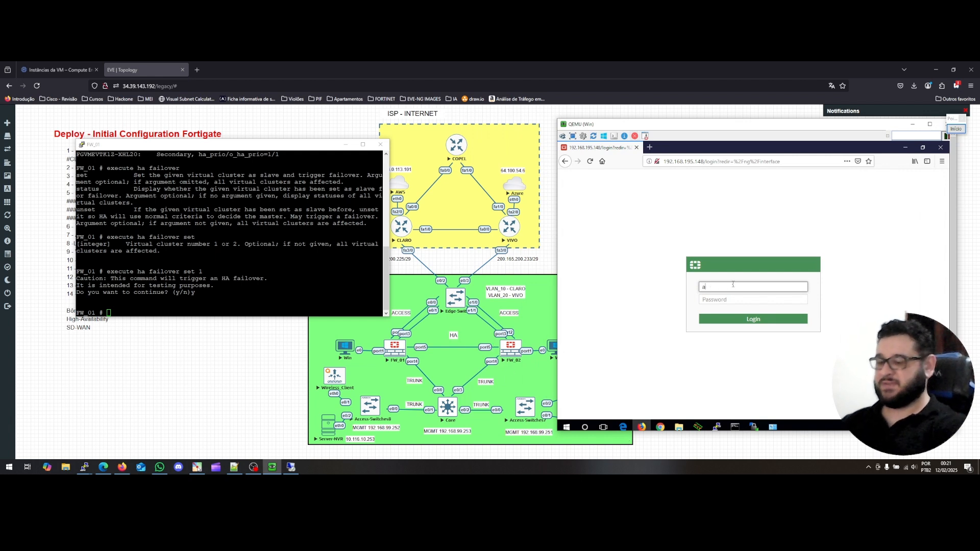
{"action": "type", "text": "dmin"}
{"action": "key", "text": "Tab"}
{"action": "type", "text": "ad"}
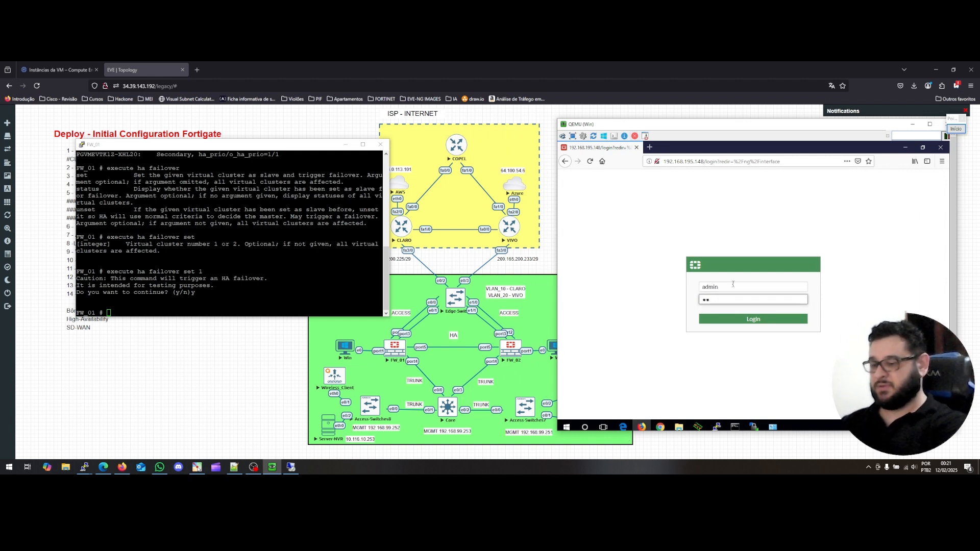
{"action": "key", "text": "Return"}
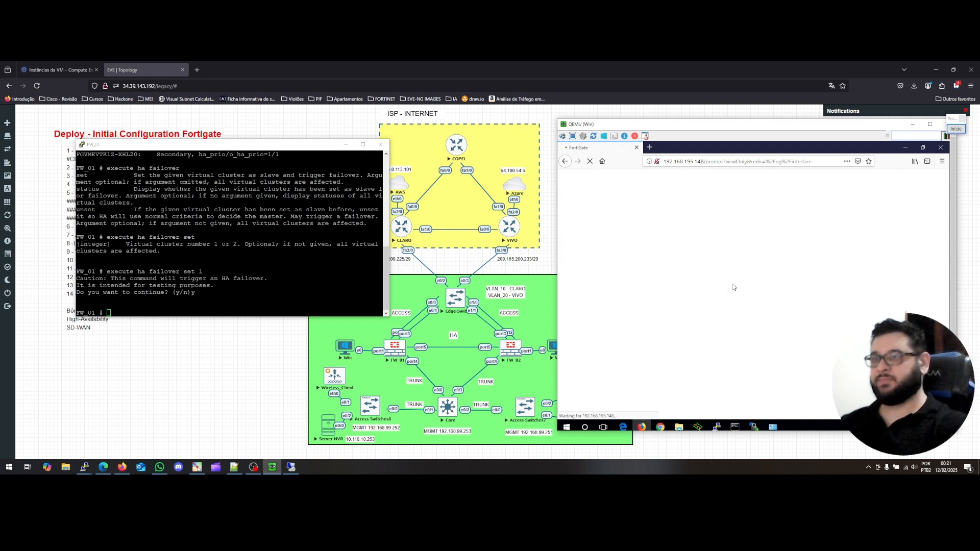
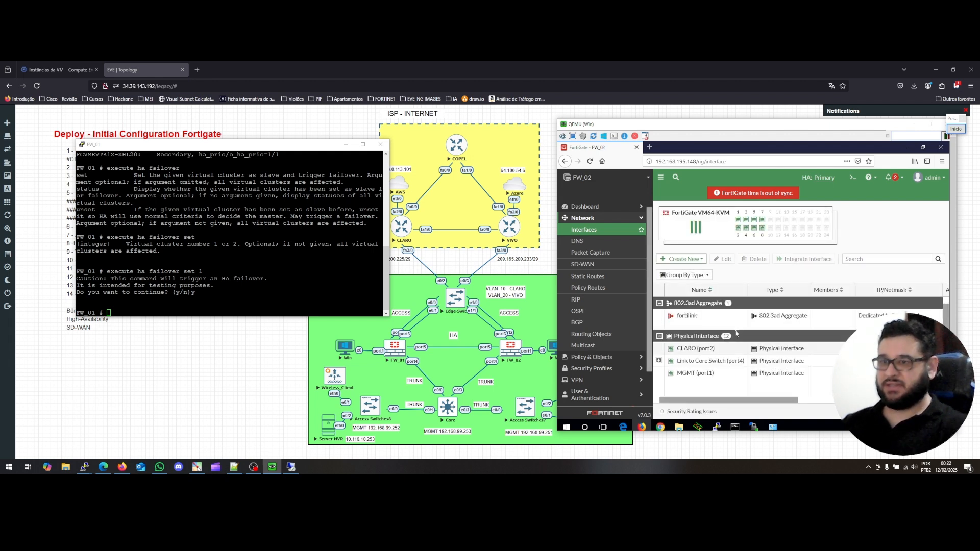
Check the remote FW_01 session, return to the local desktop and nudge the firewall GUI window.
{"action": "scroll", "coordinate": [735, 343], "scroll_direction": "down", "scroll_amount": 2}
{"action": "scroll", "coordinate": [734, 343], "scroll_direction": "up", "scroll_amount": 2}
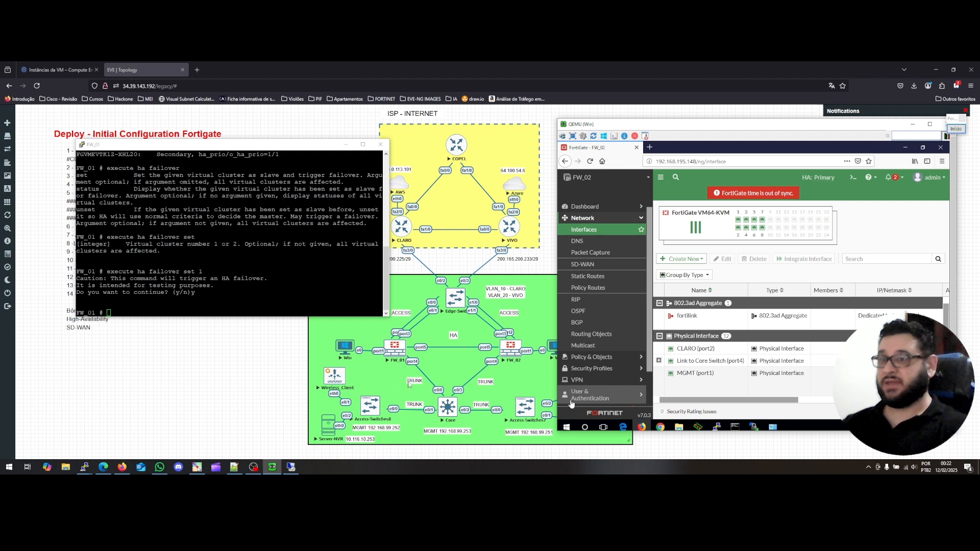
{"action": "left_click", "coordinate": [289, 466]}
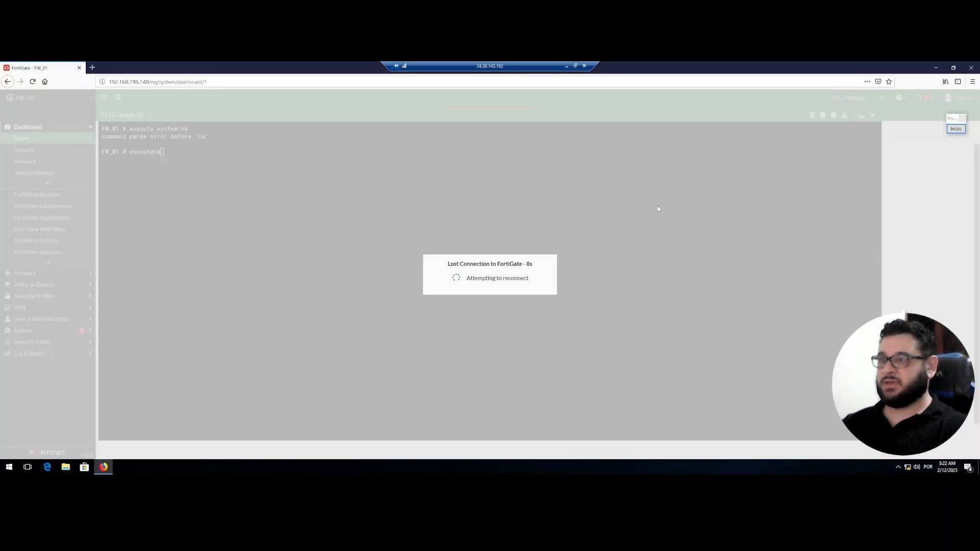
{"action": "left_click", "coordinate": [566, 66]}
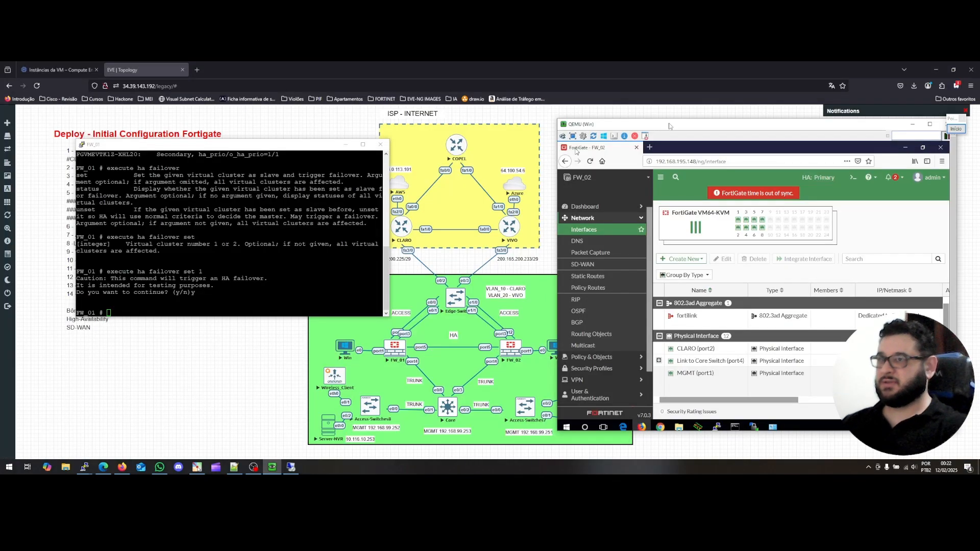
{"action": "left_click_drag", "start_coordinate": [669, 125], "coordinate": [667, 124]}
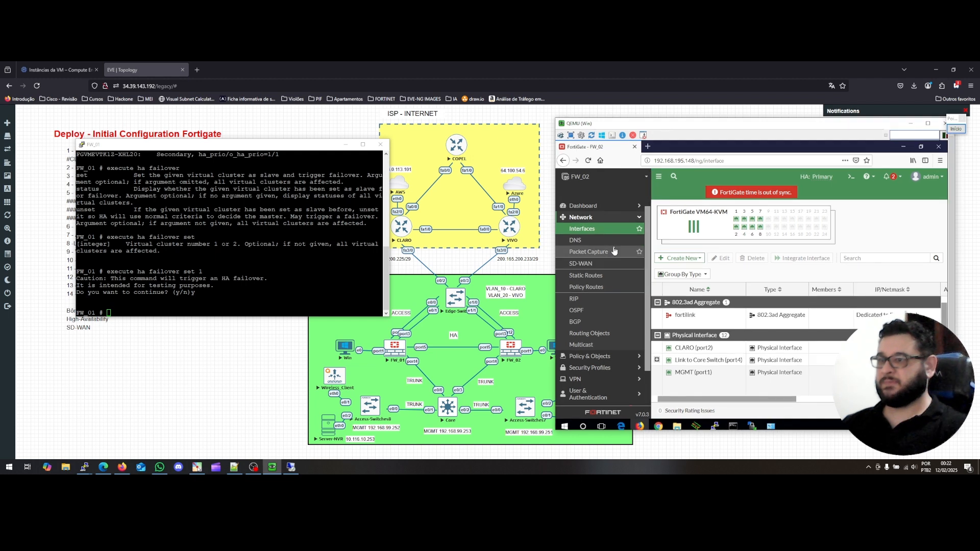
Move the FW_02 PuTTY window aside, dismiss its Fatal Error and close the dead session.
{"action": "mouse_move", "coordinate": [87, 472]}
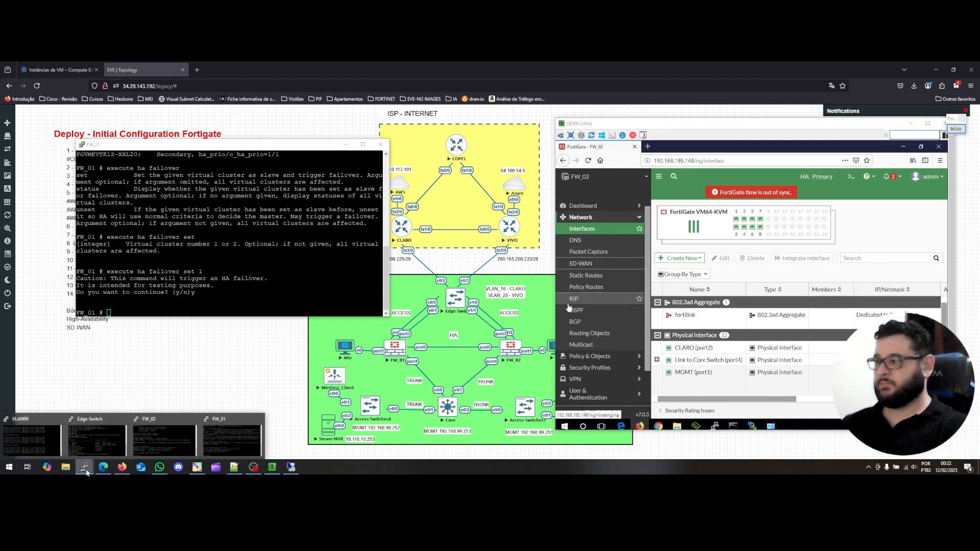
{"action": "left_click", "coordinate": [164, 439]}
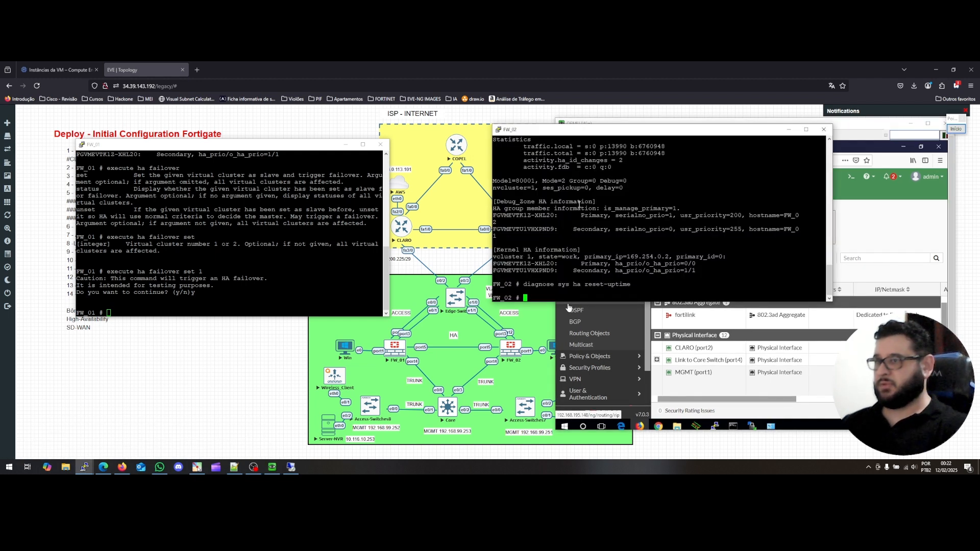
{"action": "left_click_drag", "start_coordinate": [579, 135], "coordinate": [216, 176]}
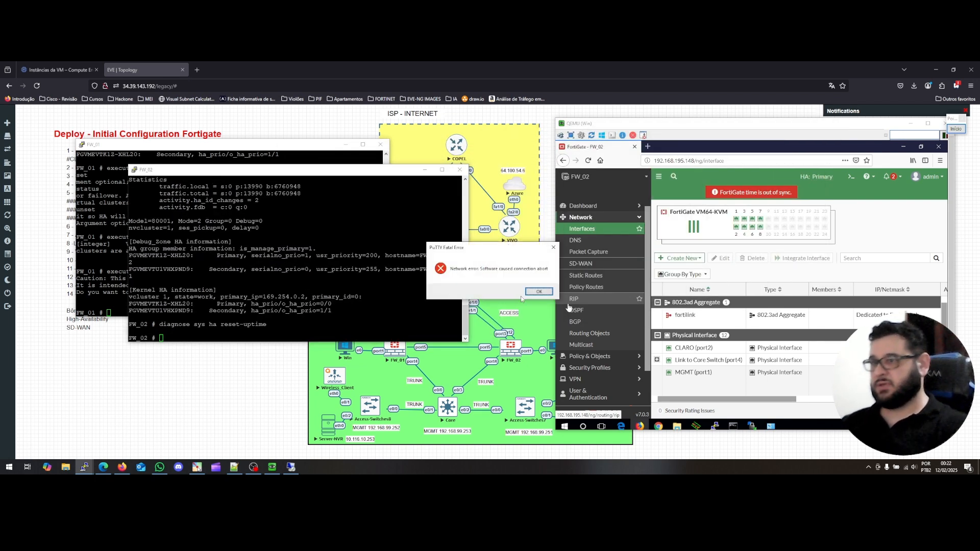
{"action": "left_click", "coordinate": [539, 292]}
{"action": "left_click", "coordinate": [460, 169]}
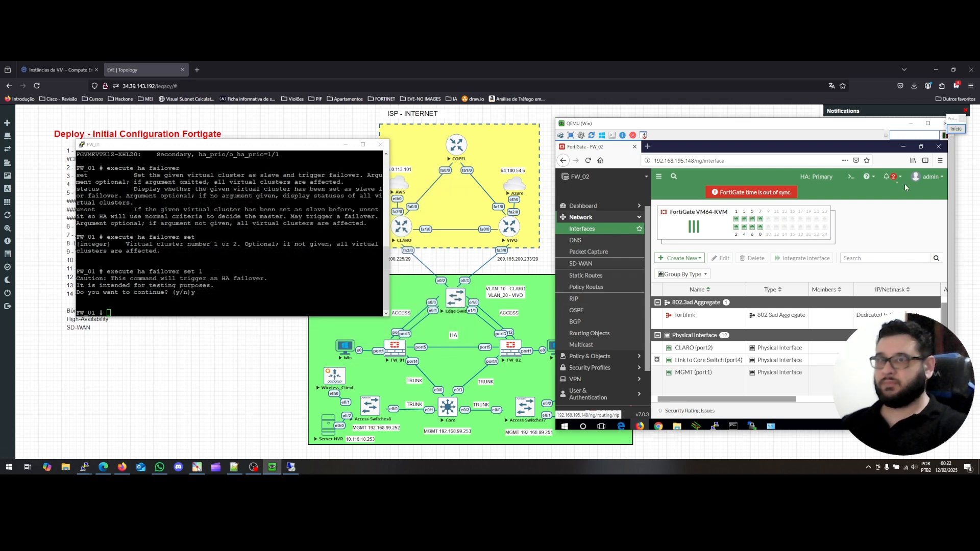
Run 'diagnose sys ha status' in FW_02's CLI console, showing one Primary and one Secondary, then minimize it.
{"action": "left_click", "coordinate": [852, 177]}
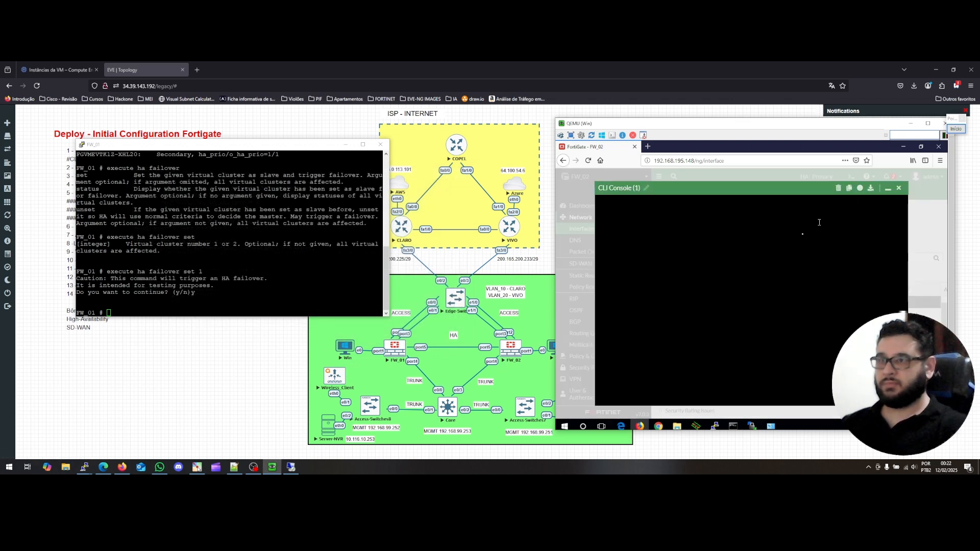
{"action": "type", "text": "diagnose"}
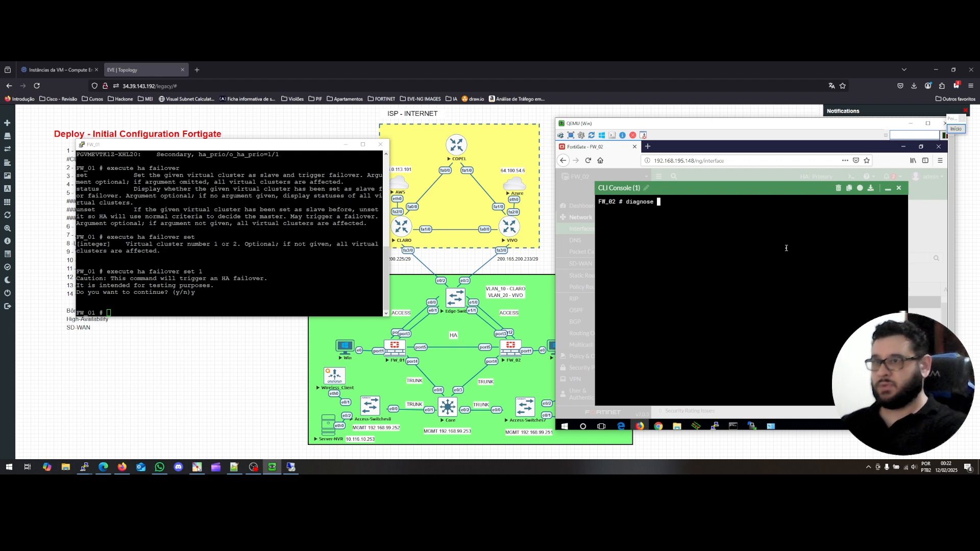
{"action": "type", "text": " hardware"}
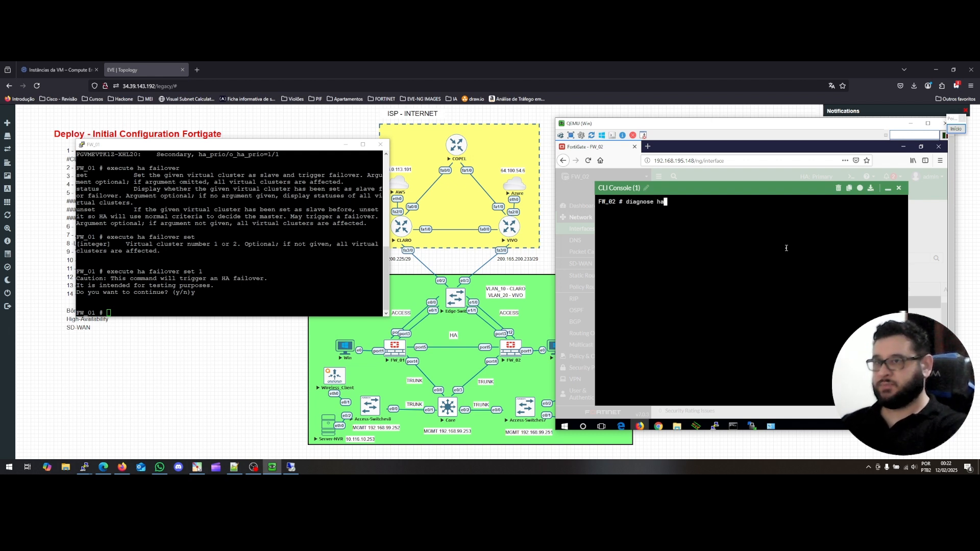
{"action": "key", "text": "BackSpace"}
{"action": "key", "text": "BackSpace"}
{"action": "key", "text": "BackSpace"}
{"action": "key", "text": "BackSpace"}
{"action": "key", "text": "BackSpace"}
{"action": "key", "text": "BackSpace"}
{"action": "key", "text": "BackSpace"}
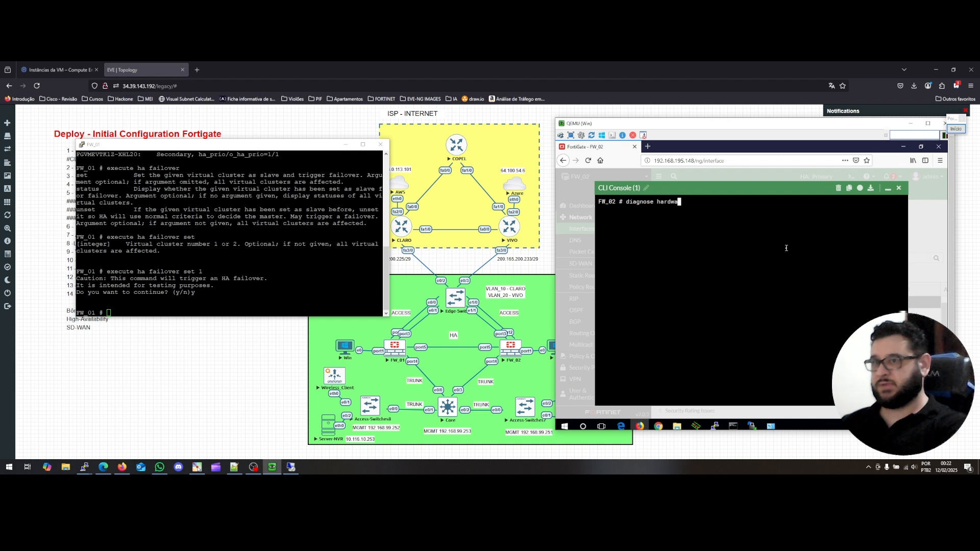
{"action": "key", "text": "BackSpace"}
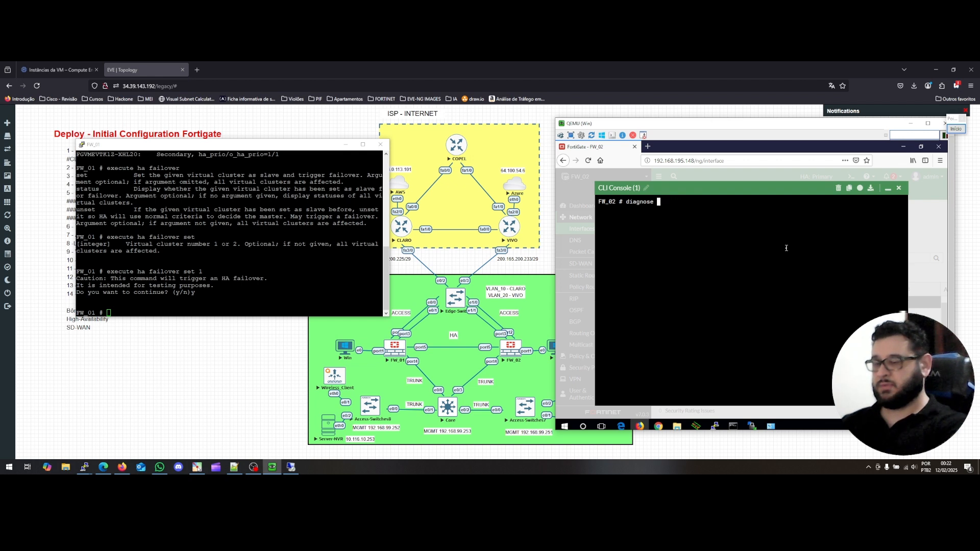
{"action": "type", "text": "sys "}
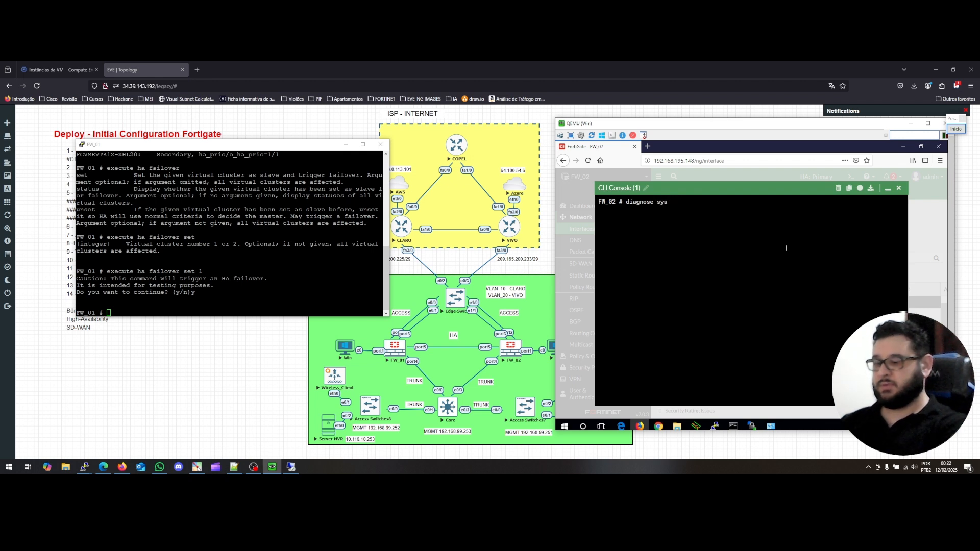
{"action": "type", "text": "ha"}
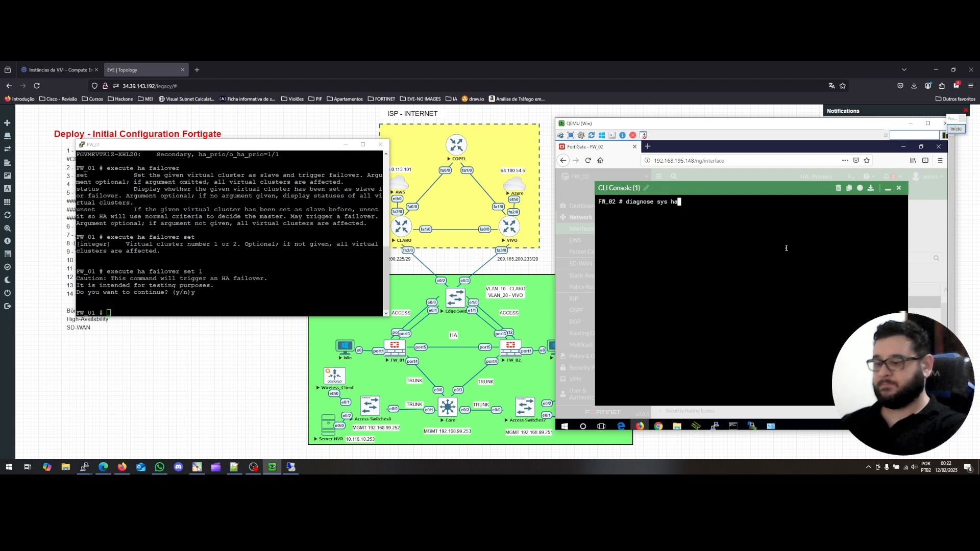
{"action": "type", "text": " ?"}
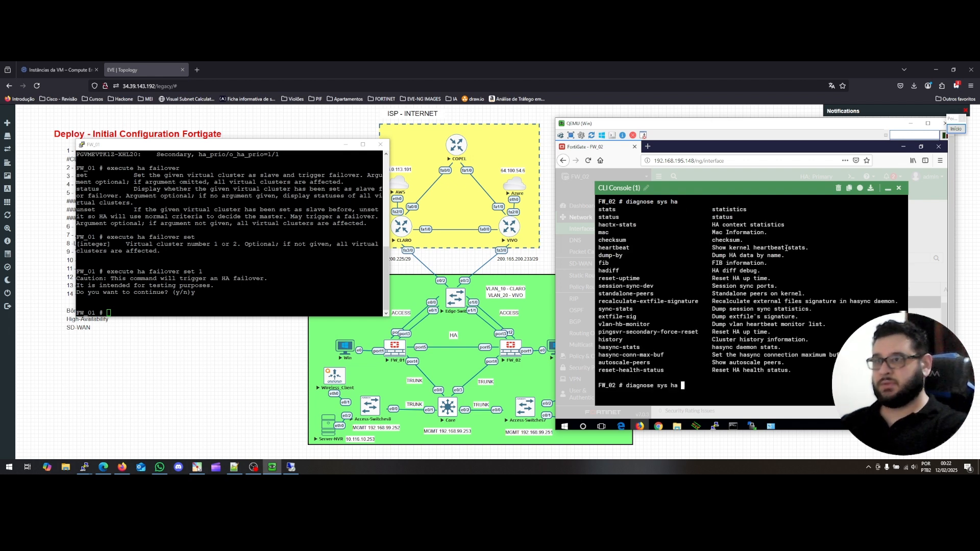
{"action": "type", "text": "status"}
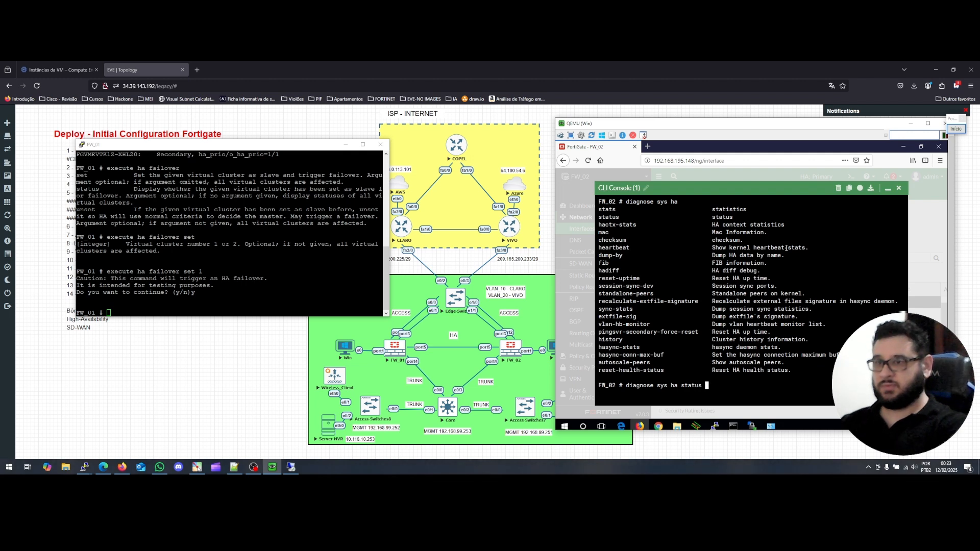
{"action": "key", "text": "Return"}
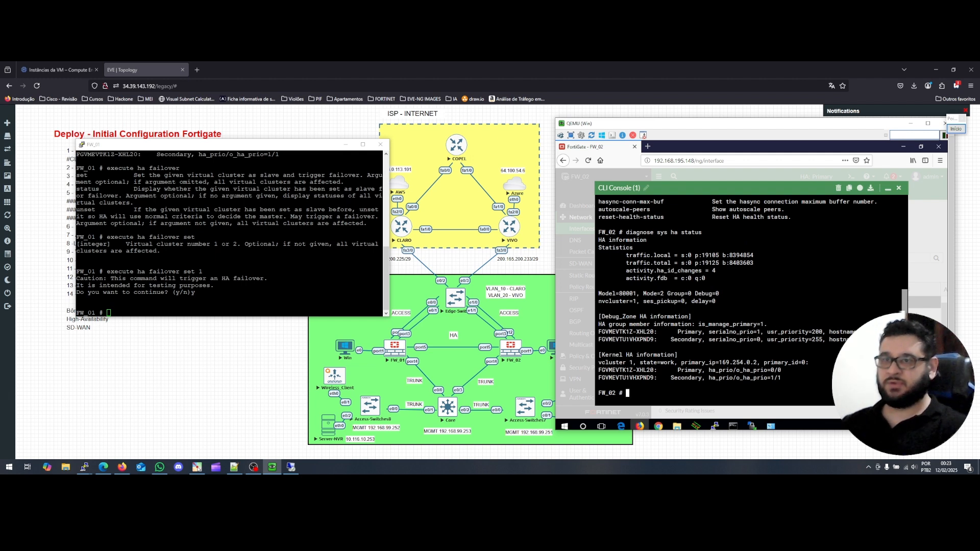
{"action": "left_click", "coordinate": [888, 189]}
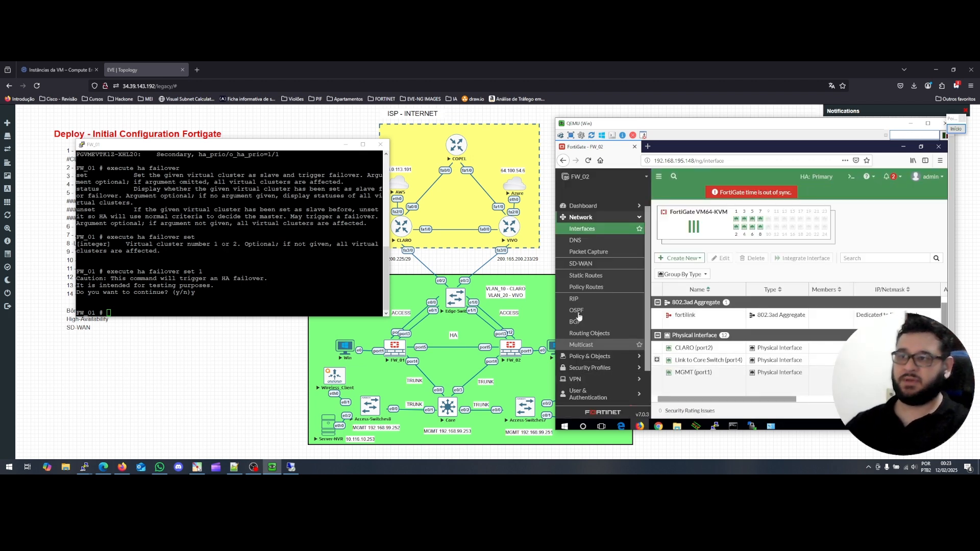
Create a new firewall policy under Policy & Objects and name it TESTE.
{"action": "left_click", "coordinate": [595, 358]}
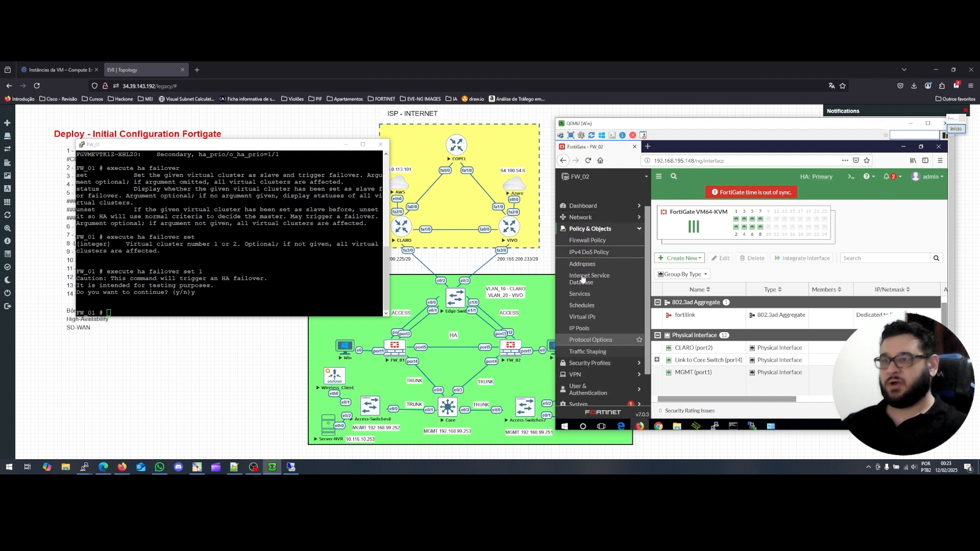
{"action": "left_click", "coordinate": [594, 241]}
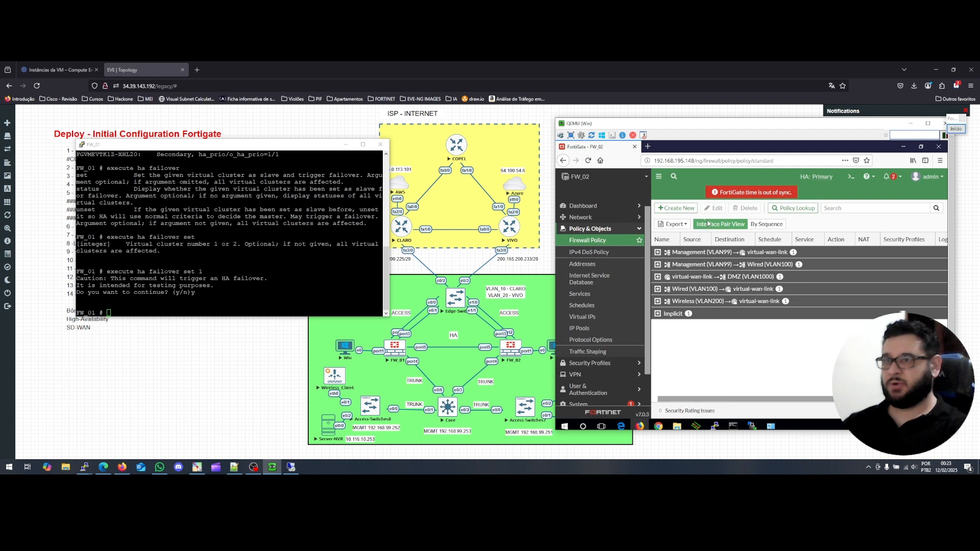
{"action": "left_click", "coordinate": [686, 212]}
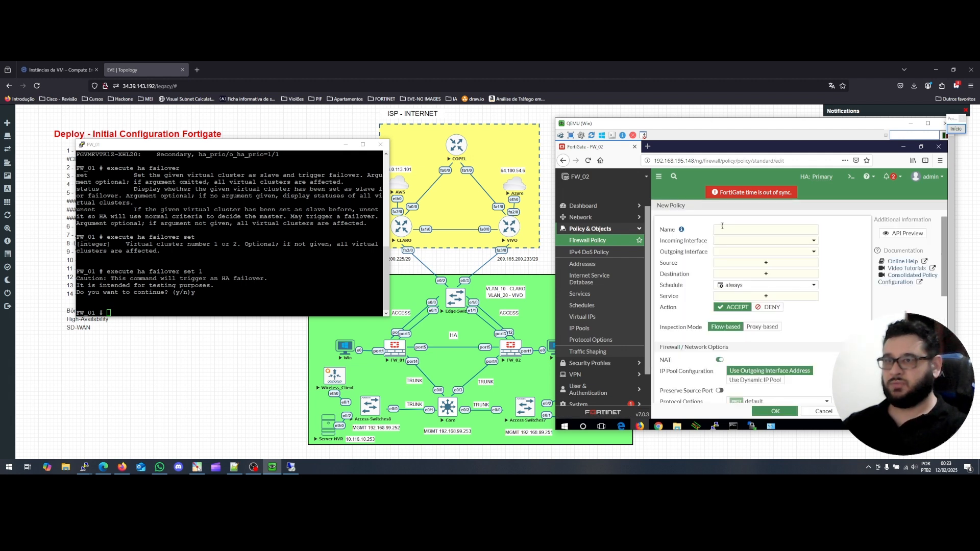
{"action": "left_click", "coordinate": [723, 228]}
{"action": "type", "text": "TESTE"}
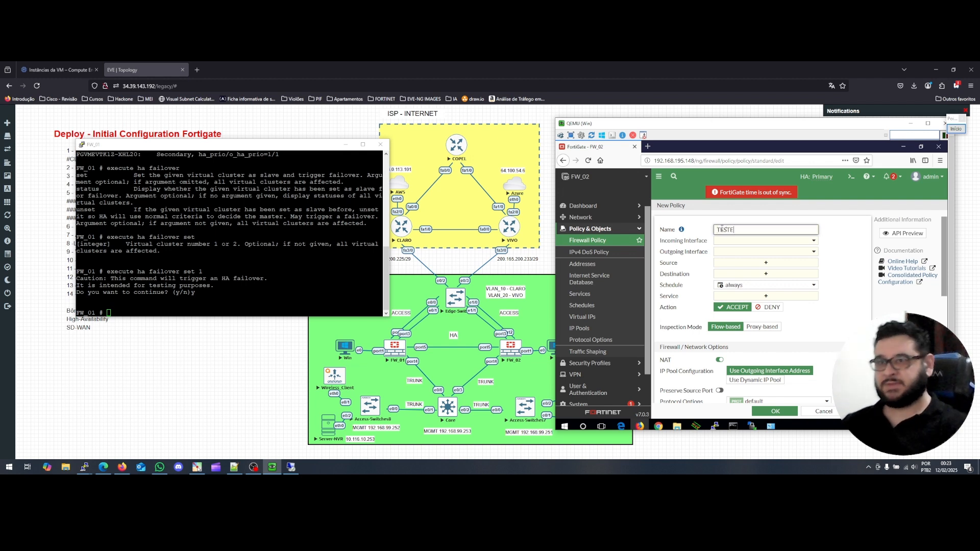
Set the policy's incoming interface to Wireless (VLAN200), outgoing to Wired (VLAN100), and source to all.
{"action": "left_click", "coordinate": [758, 241]}
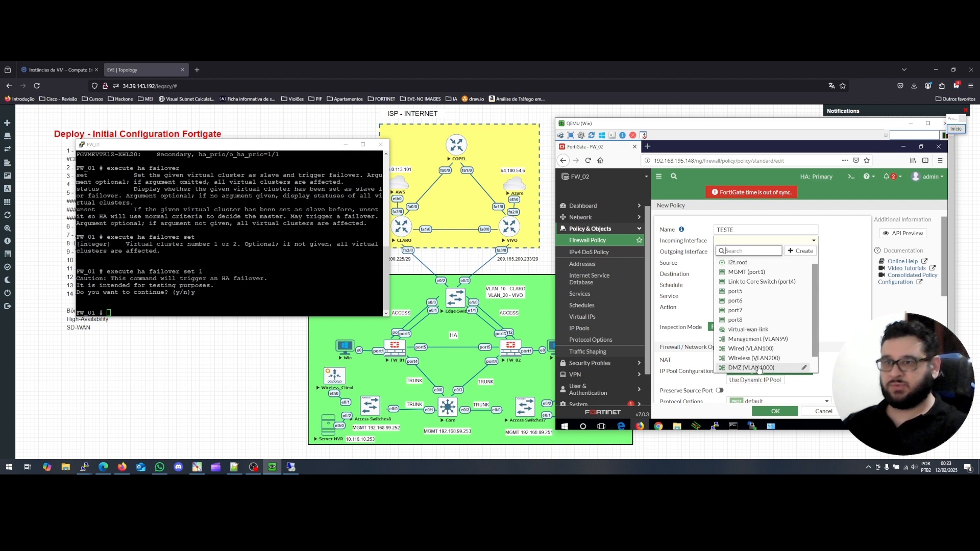
{"action": "left_click", "coordinate": [754, 358]}
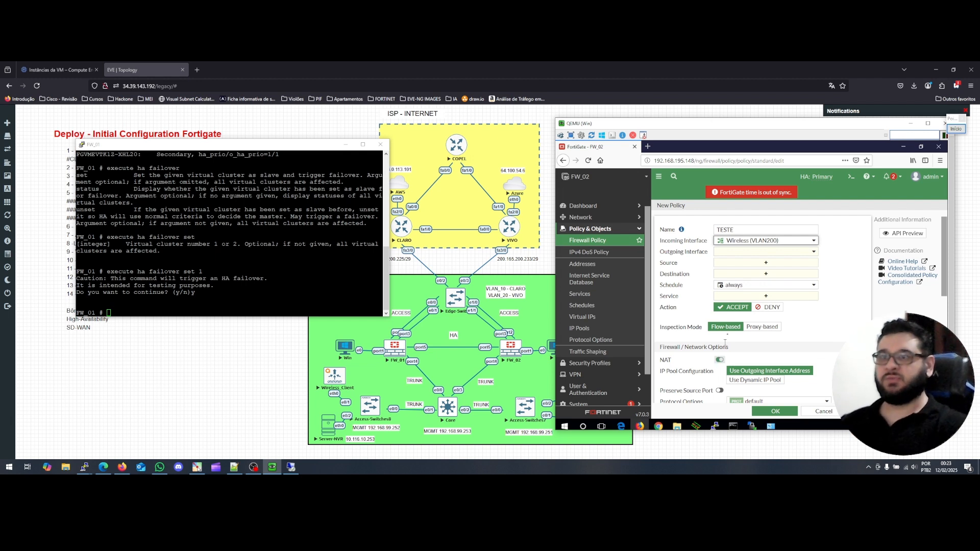
{"action": "left_click", "coordinate": [738, 255]}
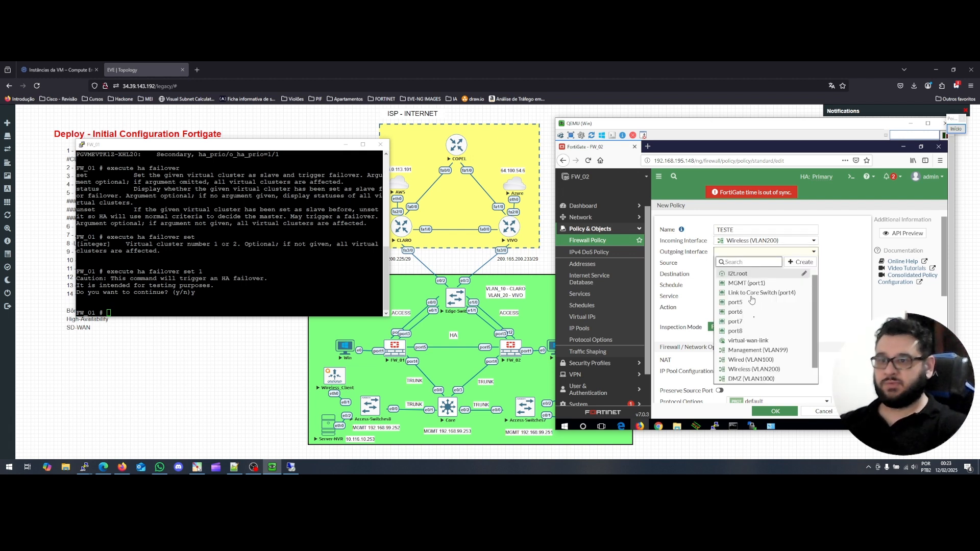
{"action": "left_click", "coordinate": [751, 360]}
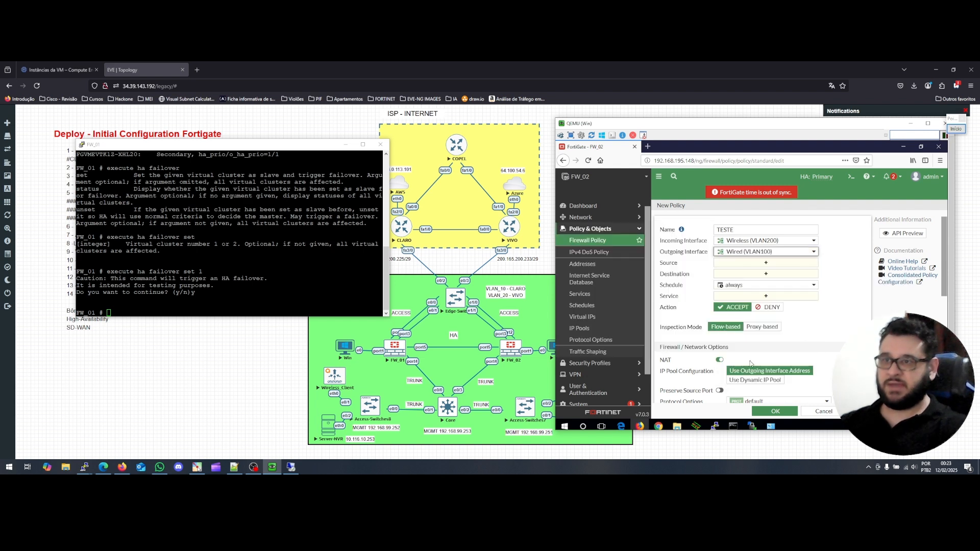
{"action": "left_click", "coordinate": [755, 264]}
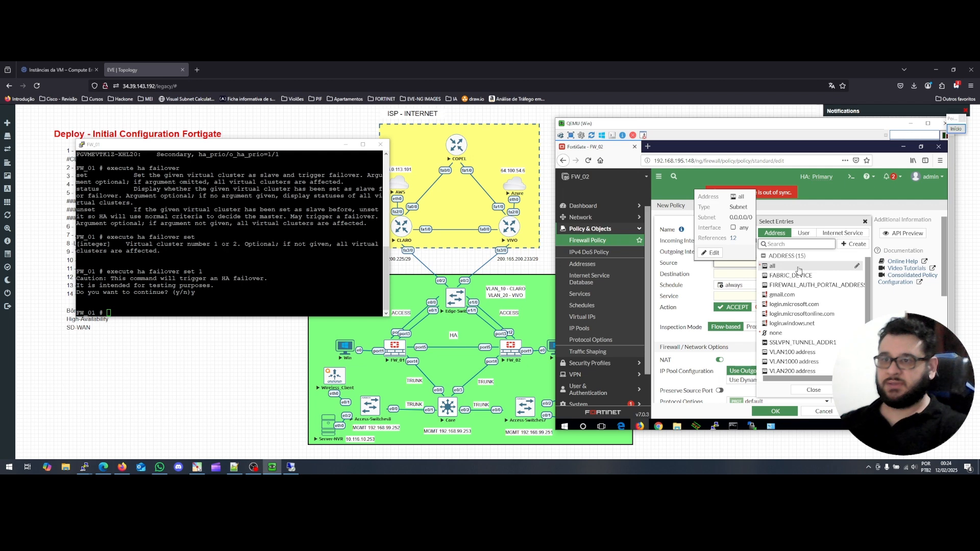
{"action": "left_click", "coordinate": [800, 270]}
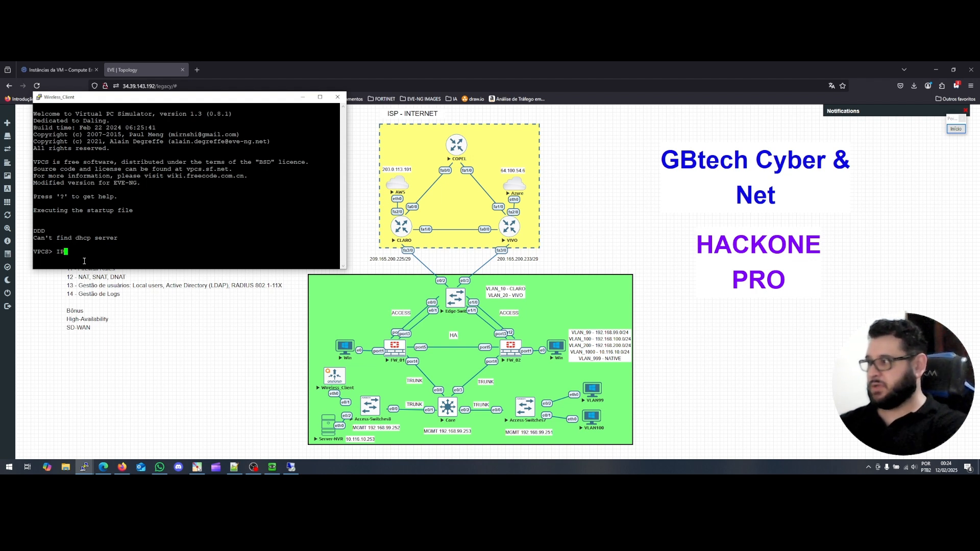
Run 'ip dhcp' on Wireless_Client, then close the empty VLAN100 host console session.
{"action": "type", "text": "ip dhcp"}
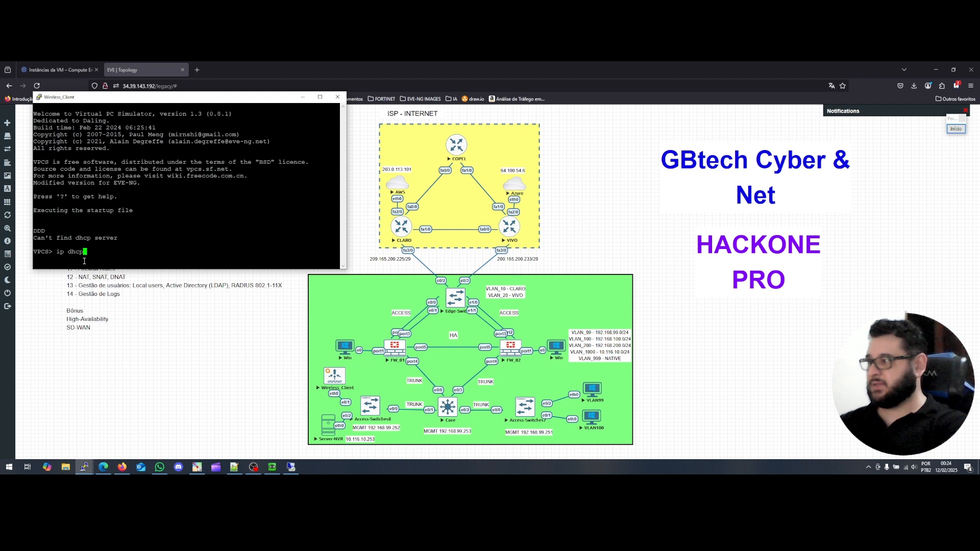
{"action": "key", "text": "Return"}
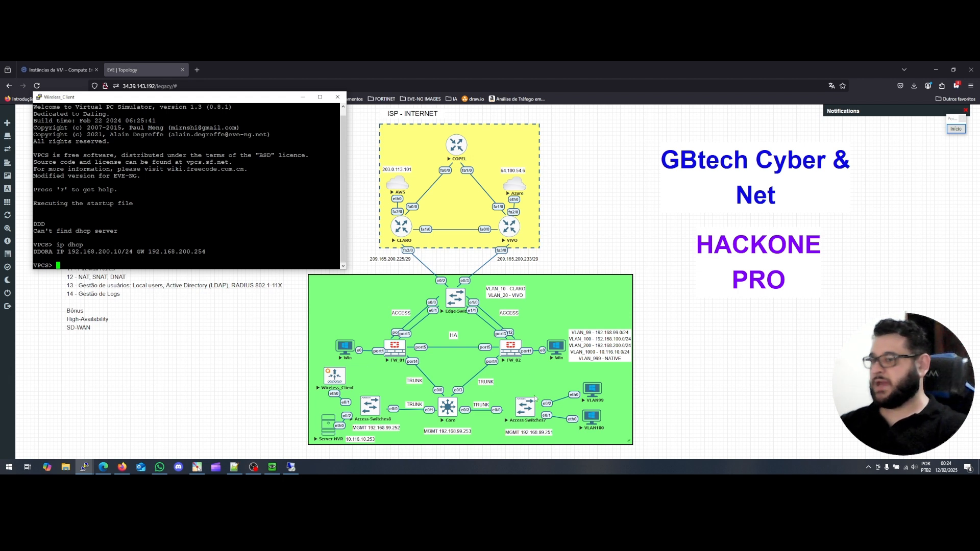
{"action": "left_click", "coordinate": [588, 418]}
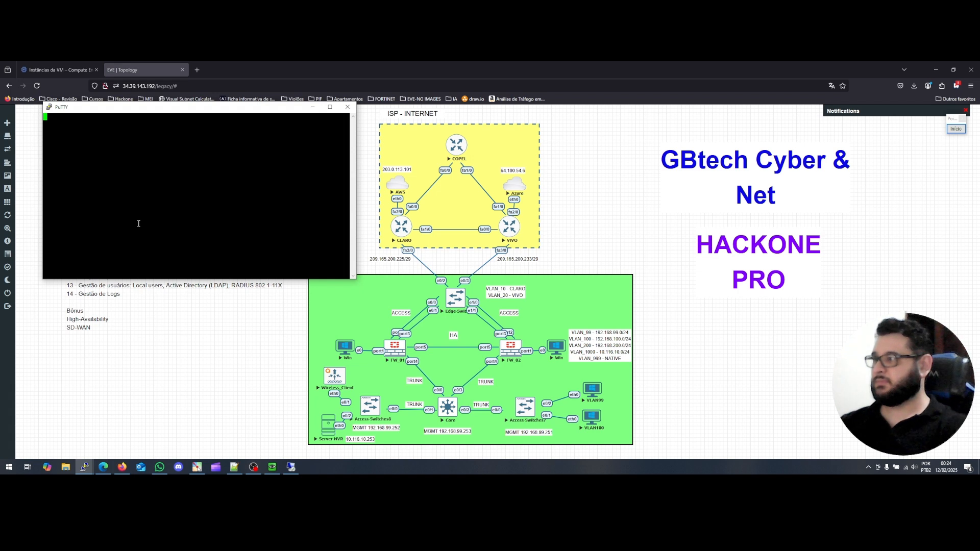
{"action": "key", "text": "Return"}
{"action": "key", "text": "Return"}
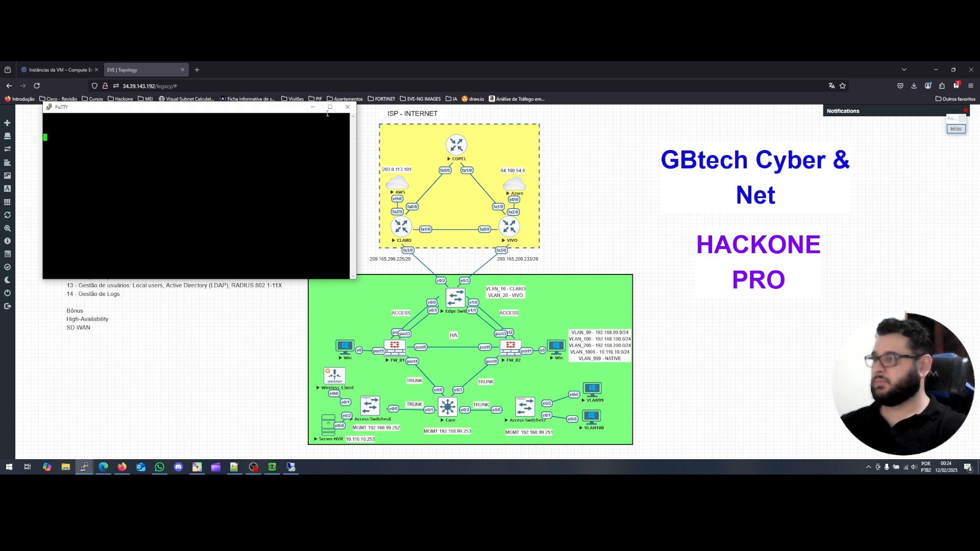
{"action": "left_click", "coordinate": [348, 107]}
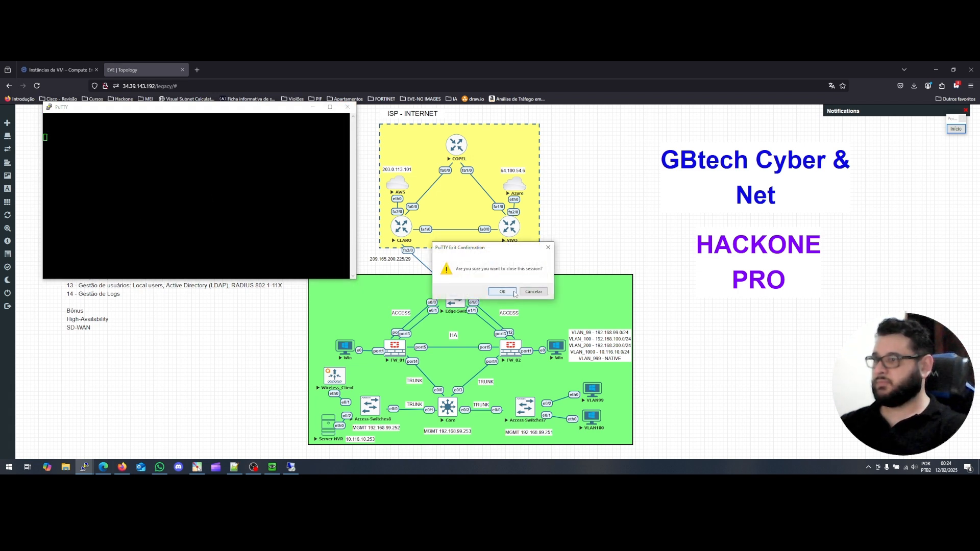
{"action": "left_click", "coordinate": [514, 294]}
Check the VLAN99 host and Wireless_Client consoles, then minimize both.
{"action": "mouse_move", "coordinate": [89, 472]}
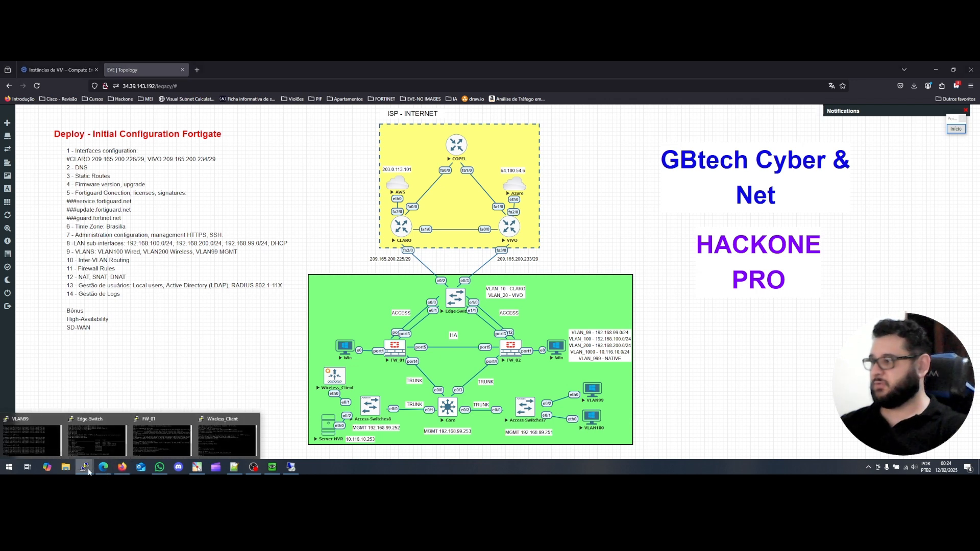
{"action": "left_click", "coordinate": [31, 439]}
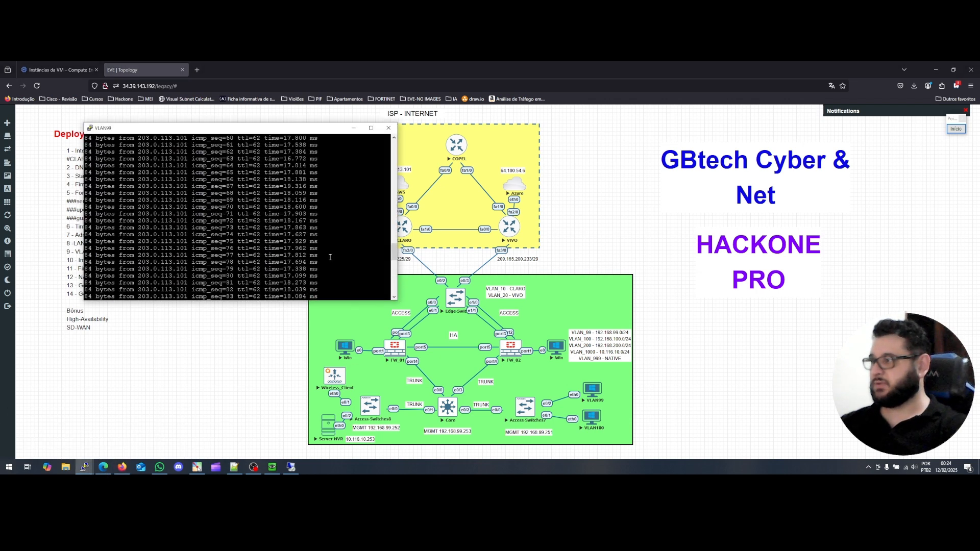
{"action": "scroll", "coordinate": [330, 257], "scroll_direction": "up", "scroll_amount": 20}
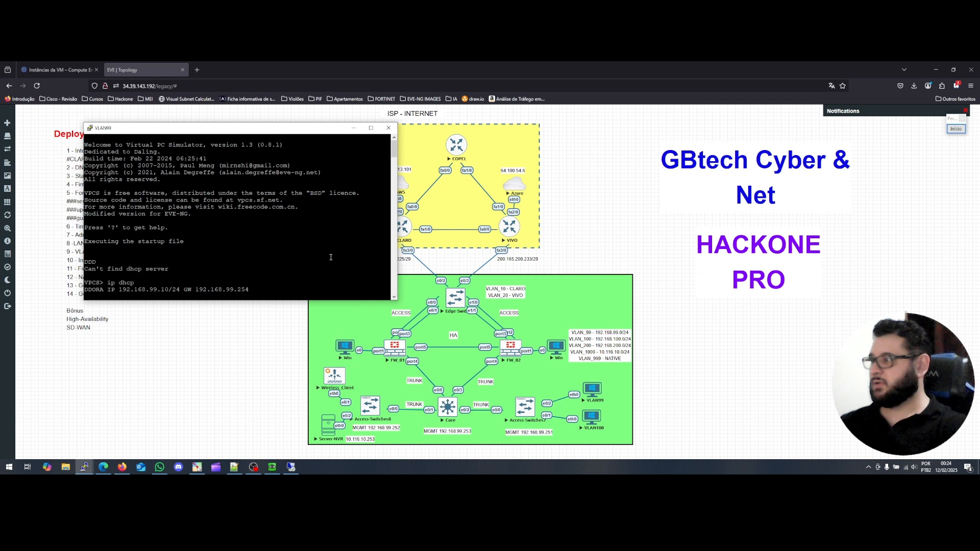
{"action": "scroll", "coordinate": [330, 257], "scroll_direction": "down", "scroll_amount": 4}
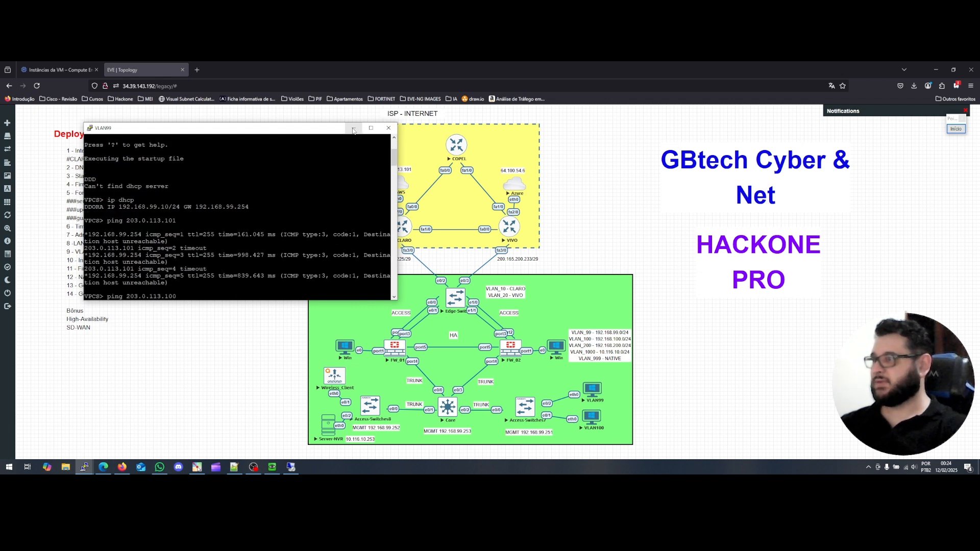
{"action": "left_click", "coordinate": [353, 130]}
{"action": "mouse_move", "coordinate": [84, 467]}
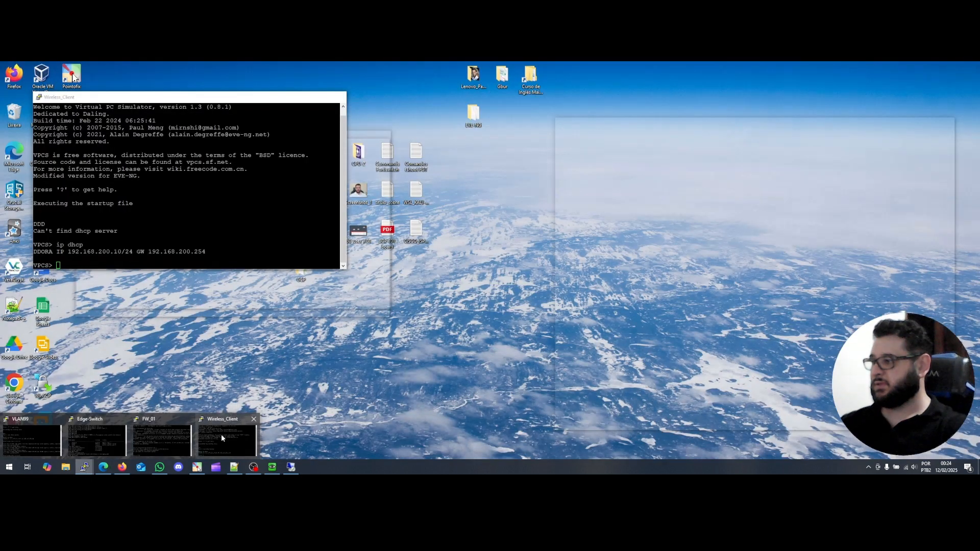
{"action": "left_click", "coordinate": [222, 435]}
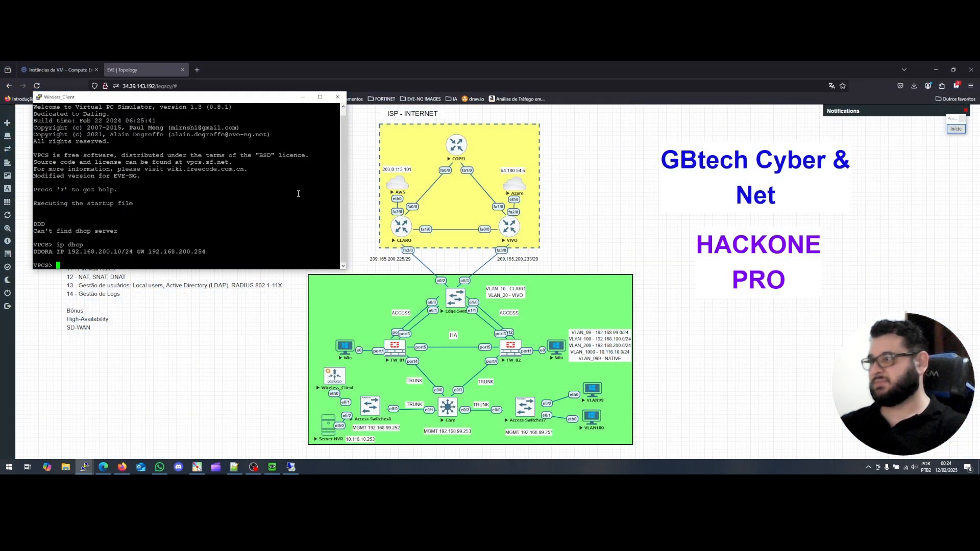
{"action": "left_click", "coordinate": [303, 98]}
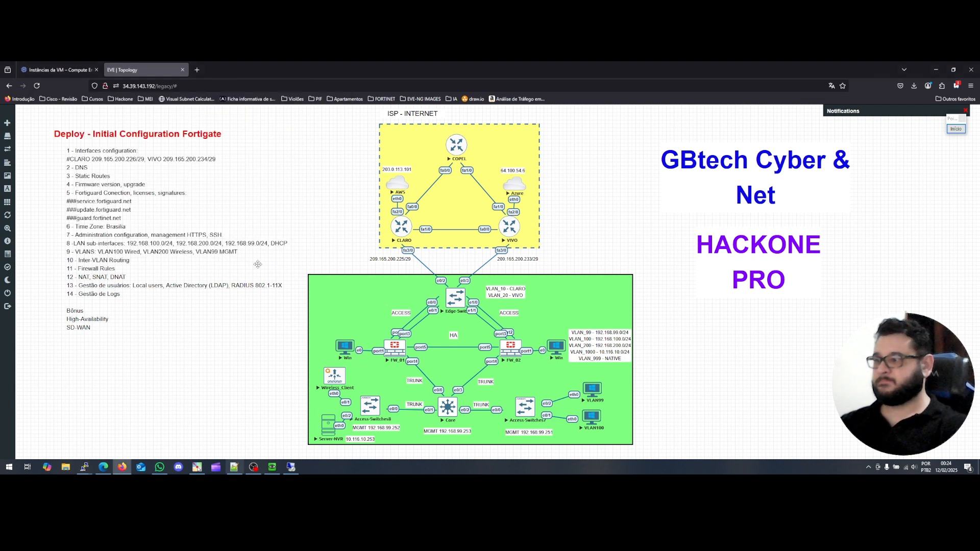
Return to the FortiGate TESTE policy form and reset its source to all.
{"action": "left_click", "coordinate": [289, 470]}
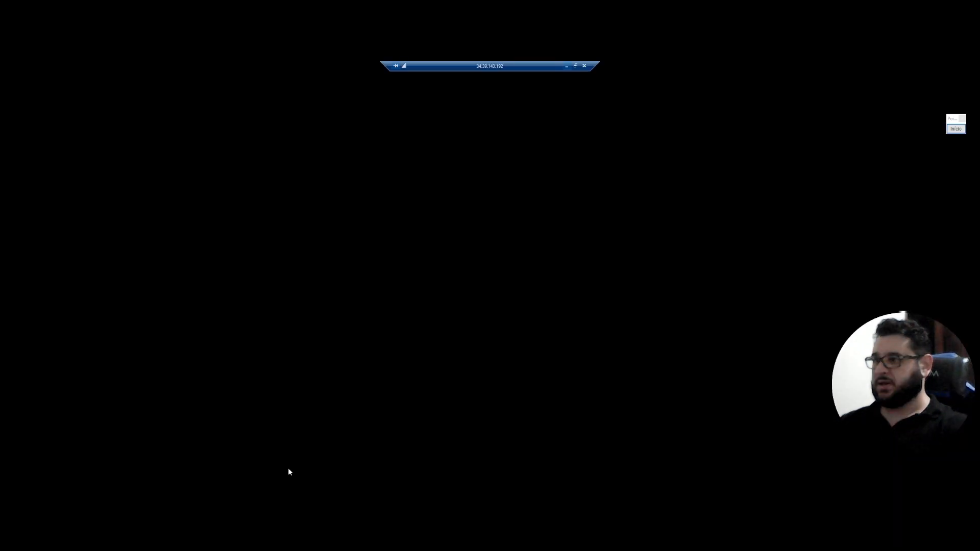
{"action": "left_click", "coordinate": [567, 66]}
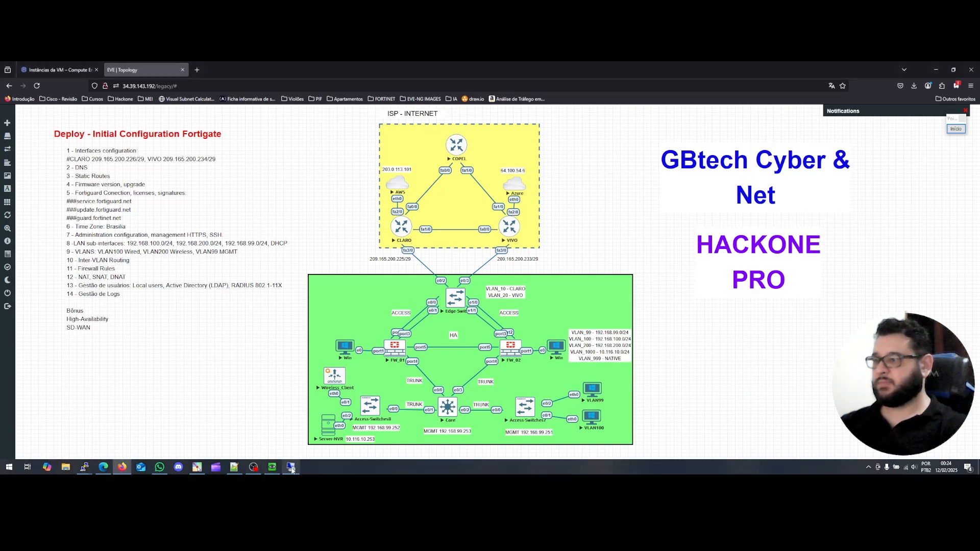
{"action": "left_click", "coordinate": [278, 470]}
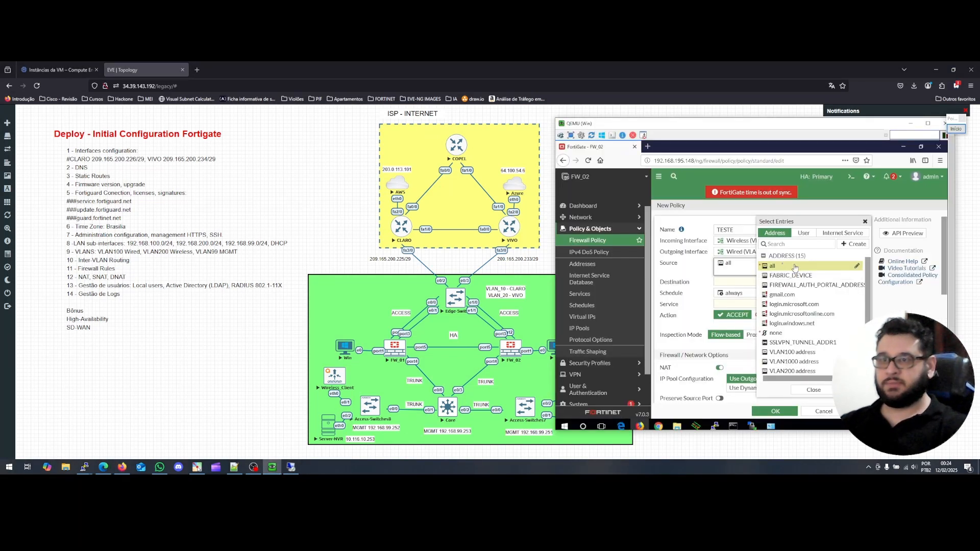
{"action": "left_click", "coordinate": [781, 269]}
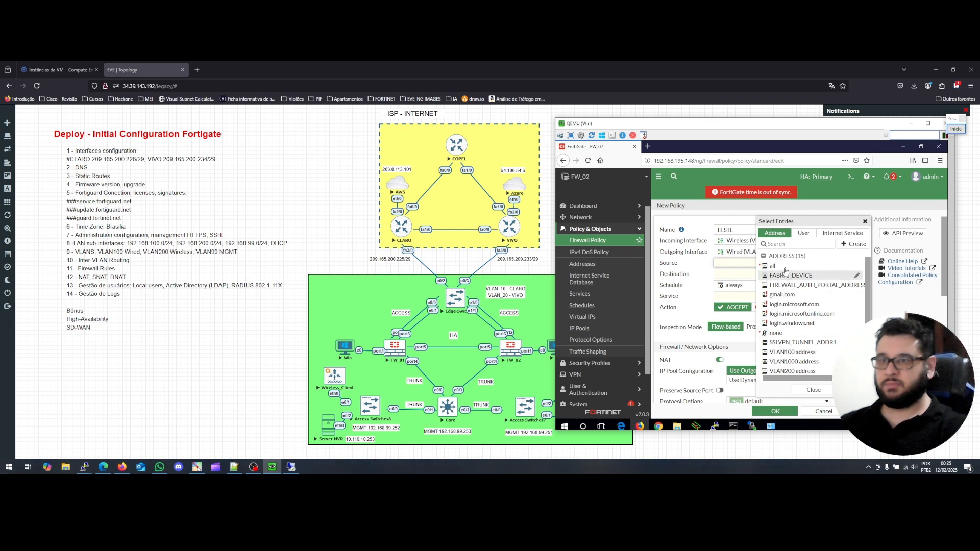
{"action": "left_click", "coordinate": [785, 270]}
Set the TESTE policy destination to all and turn NAT off.
{"action": "left_click", "coordinate": [739, 287]}
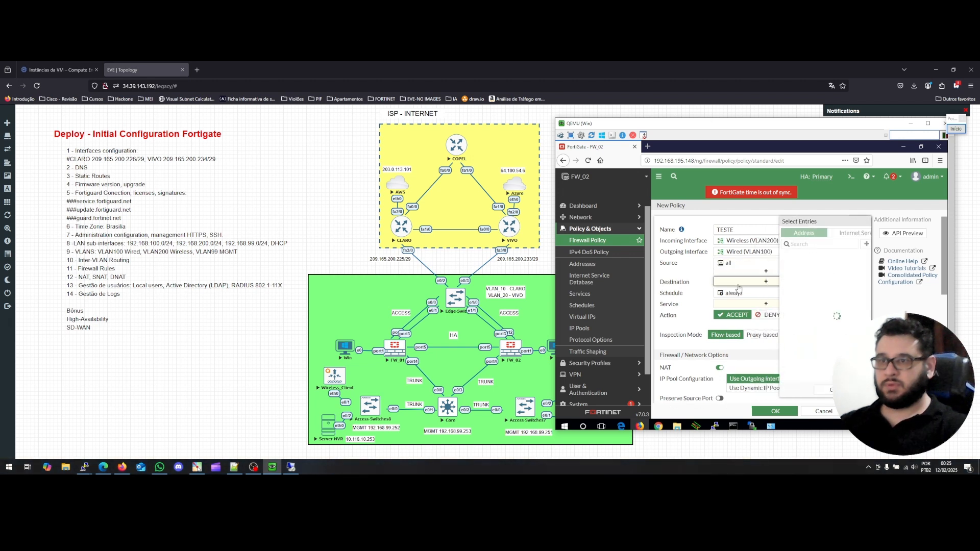
{"action": "left_click", "coordinate": [772, 267]}
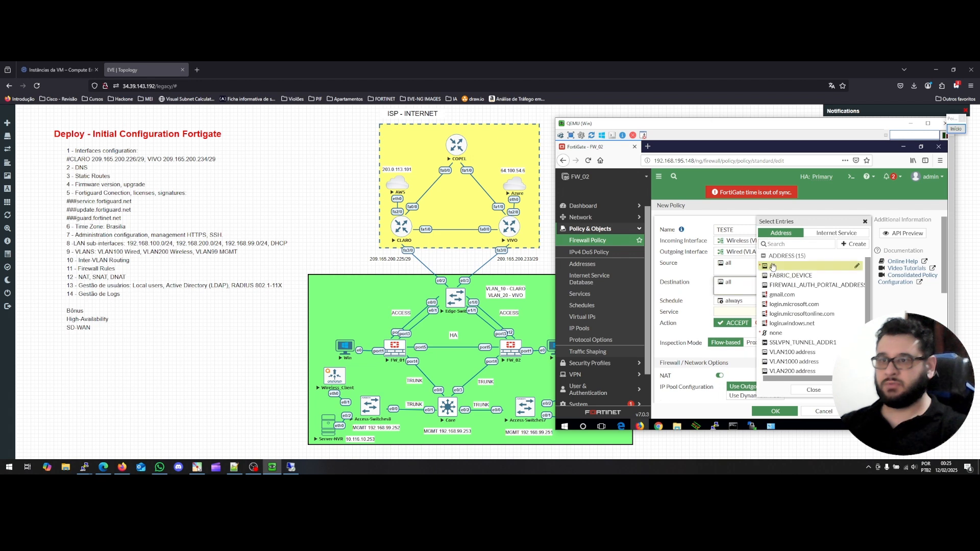
{"action": "left_click", "coordinate": [805, 391]}
{"action": "left_click", "coordinate": [720, 375]}
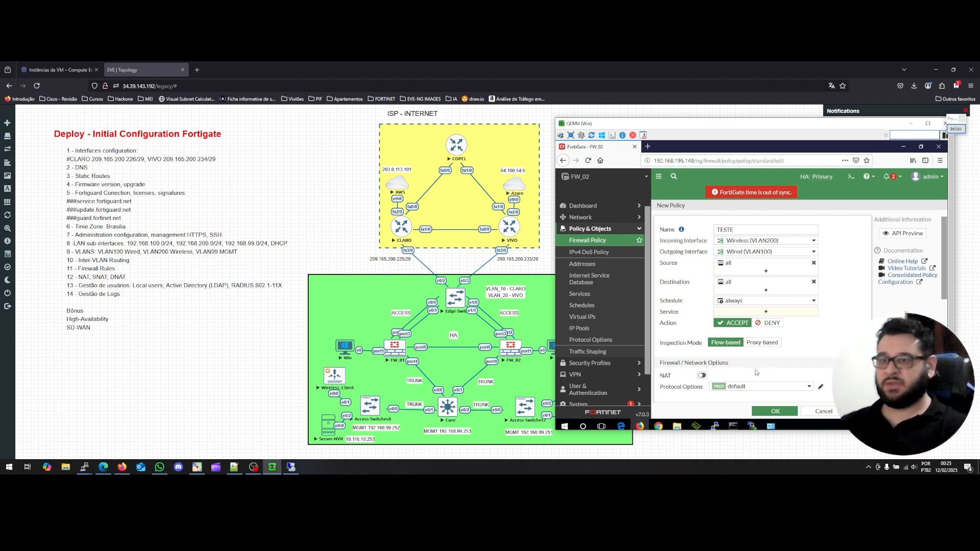
{"action": "scroll", "coordinate": [755, 372], "scroll_direction": "down", "scroll_amount": 2}
{"action": "scroll", "coordinate": [755, 372], "scroll_direction": "down", "scroll_amount": 5}
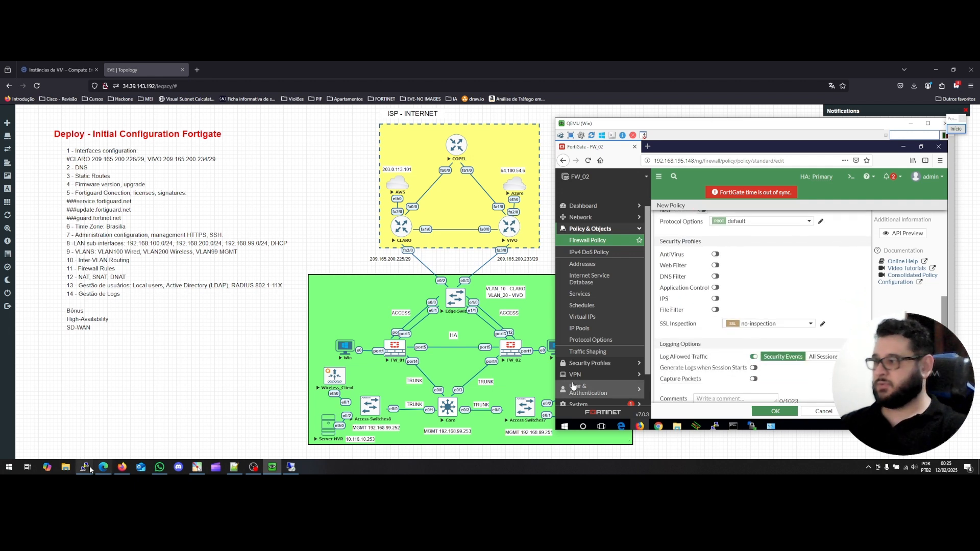
{"action": "mouse_move", "coordinate": [89, 469]}
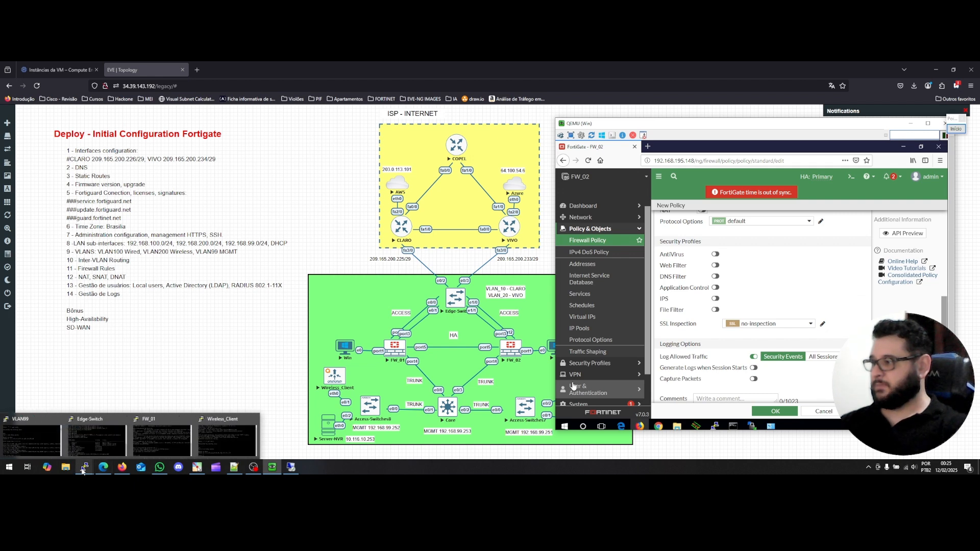
Ping 192.168.99.10 from Wireless_Client, which times out, and try saving the TESTE policy.
{"action": "left_click", "coordinate": [227, 440]}
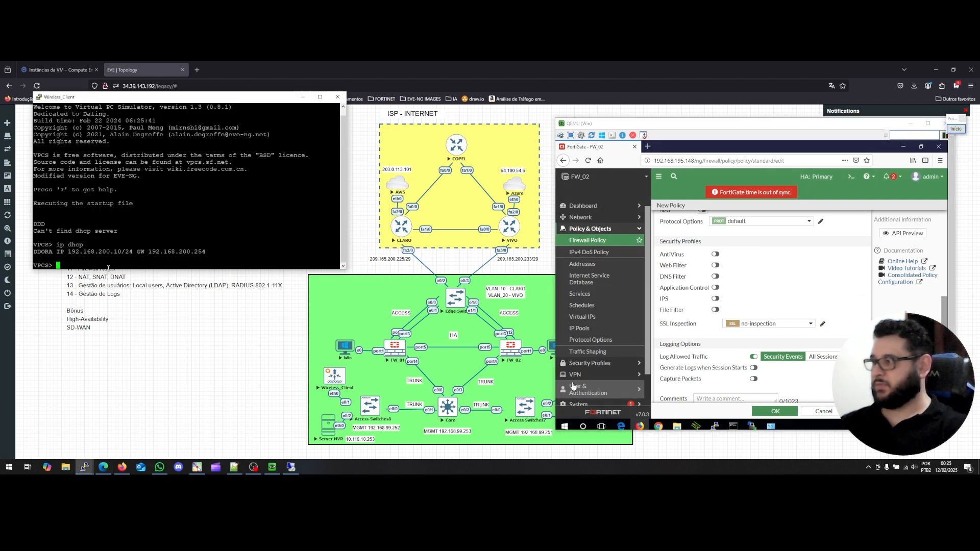
{"action": "type", "text": "ping "}
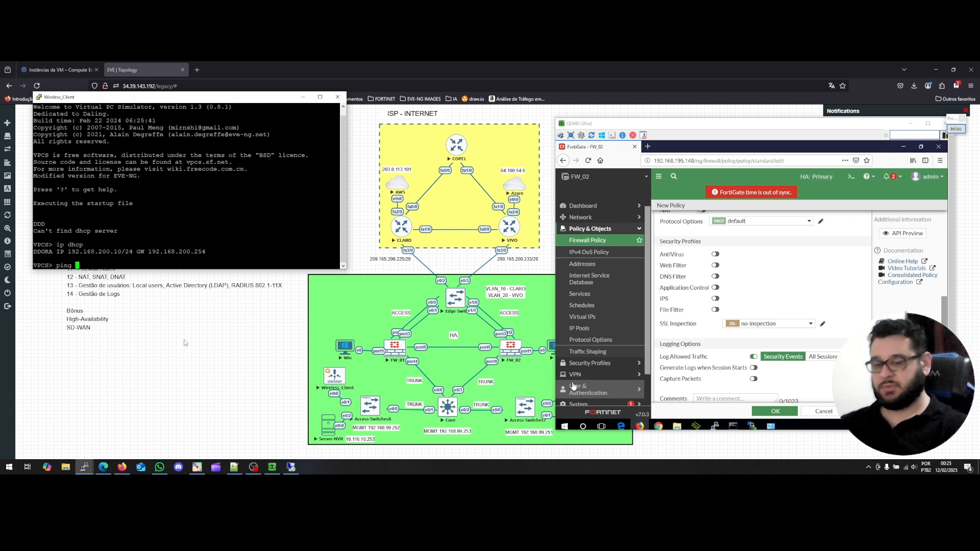
{"action": "type", "text": "192.168.195."}
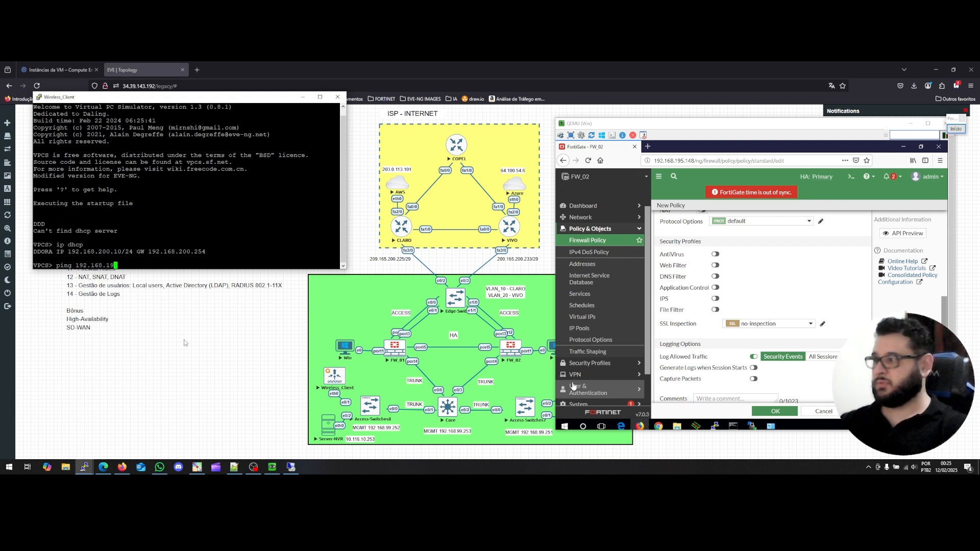
{"action": "key", "text": "BackSpace"}
{"action": "key", "text": "BackSpace"}
{"action": "key", "text": "BackSpace"}
{"action": "key", "text": "BackSpace"}
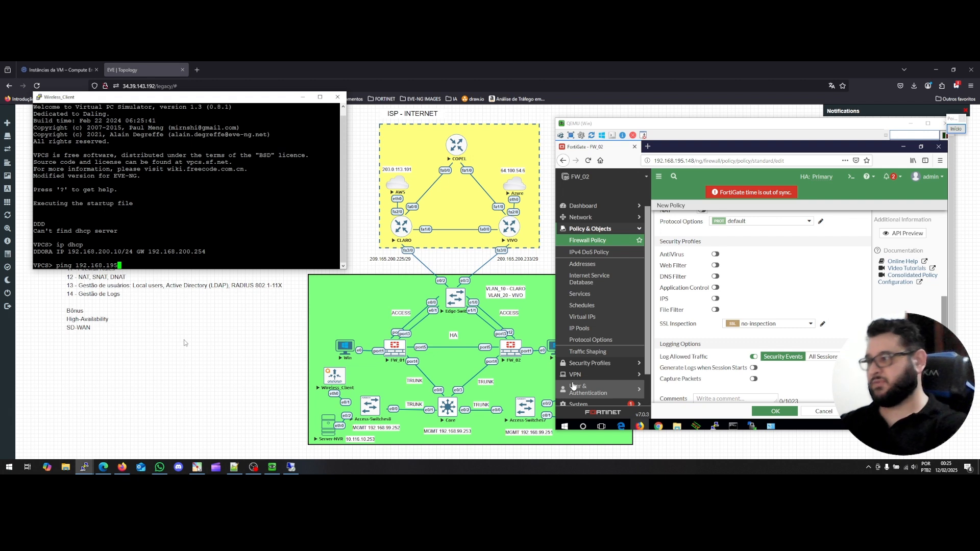
{"action": "type", "text": "99.10"}
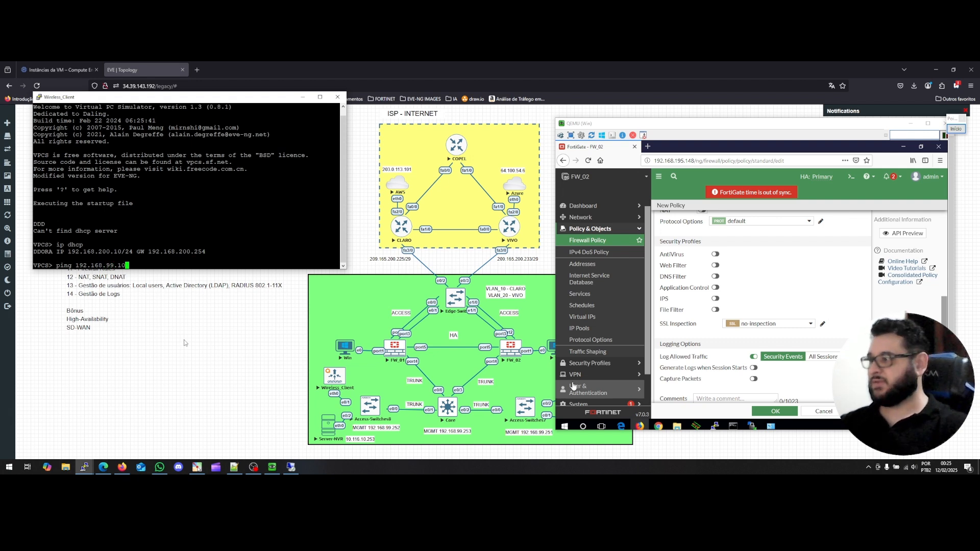
{"action": "key", "text": "Return"}
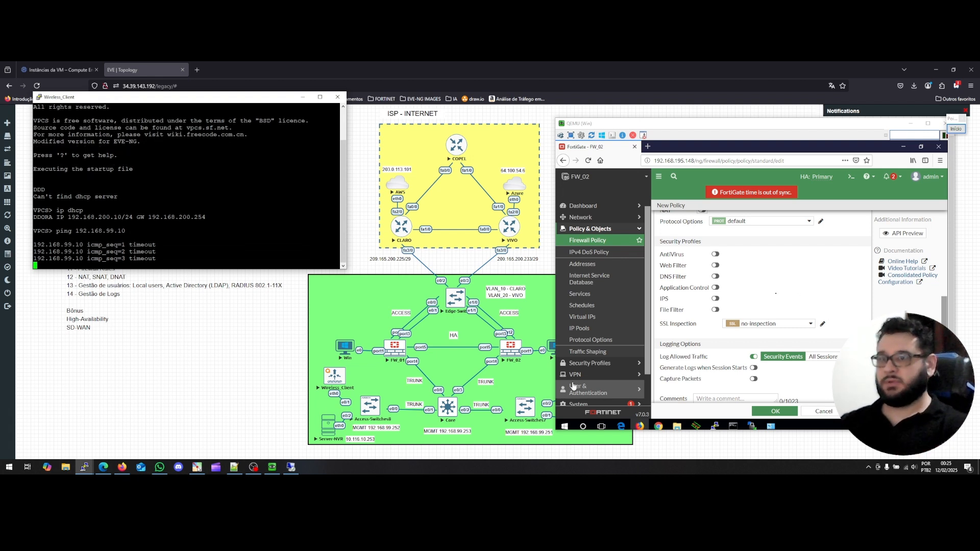
{"action": "scroll", "coordinate": [574, 386], "scroll_direction": "down", "scroll_amount": 1}
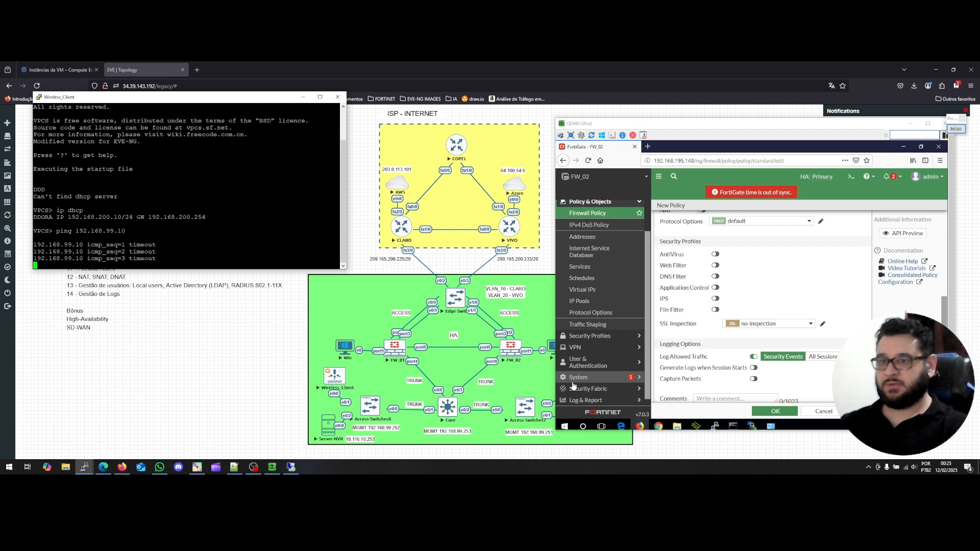
{"action": "left_click_drag", "start_coordinate": [770, 124], "coordinate": [748, 124]}
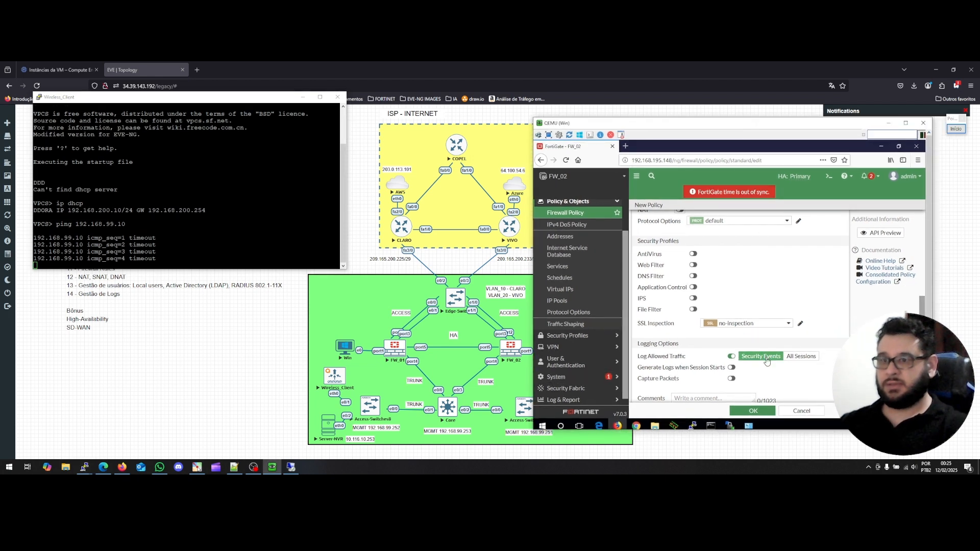
{"action": "left_click", "coordinate": [758, 412]}
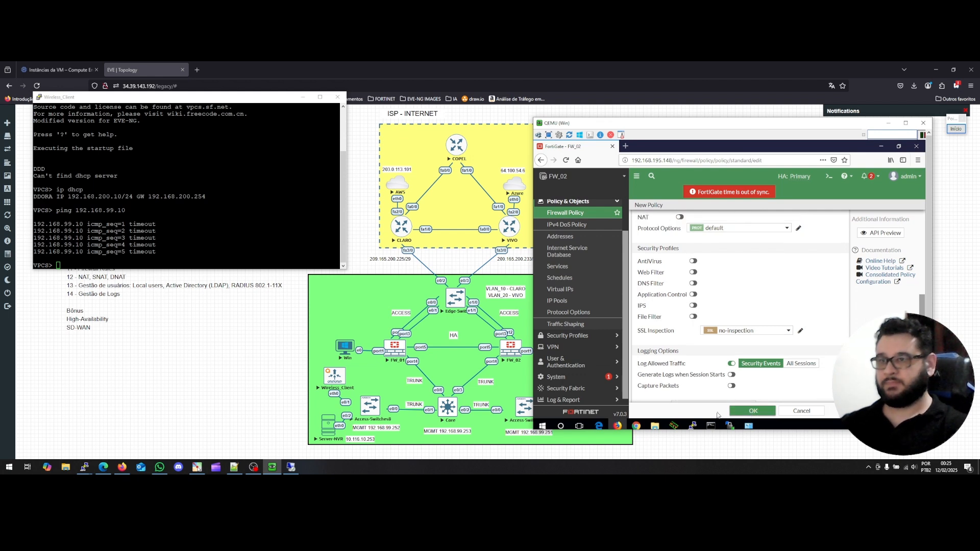
Set the TESTE policy's services to ALL and save it.
{"action": "left_click", "coordinate": [738, 412]}
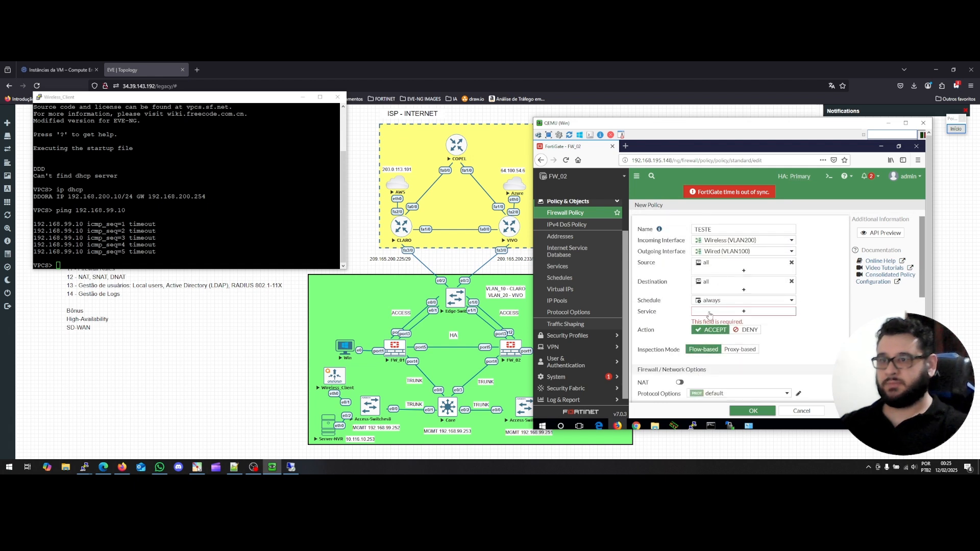
{"action": "left_click", "coordinate": [710, 312]}
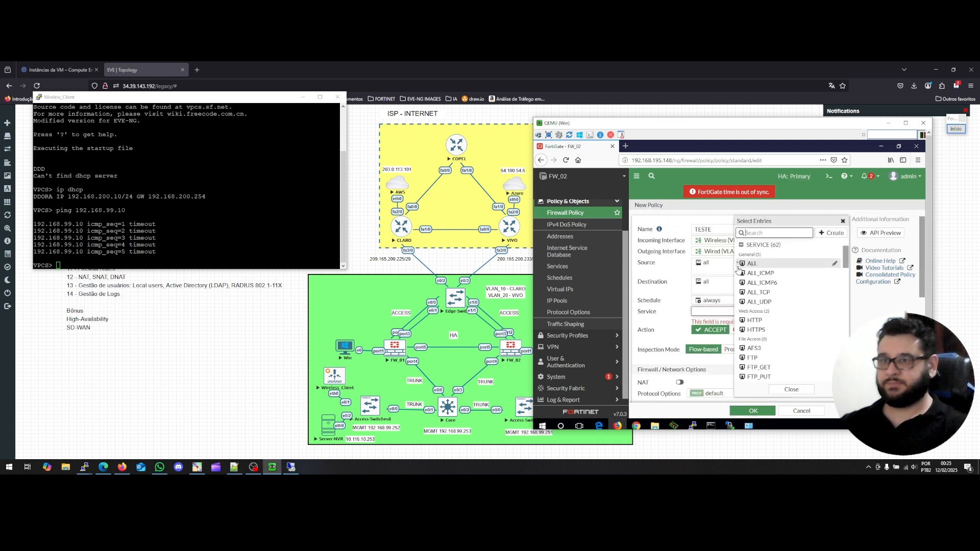
{"action": "left_click", "coordinate": [771, 263]}
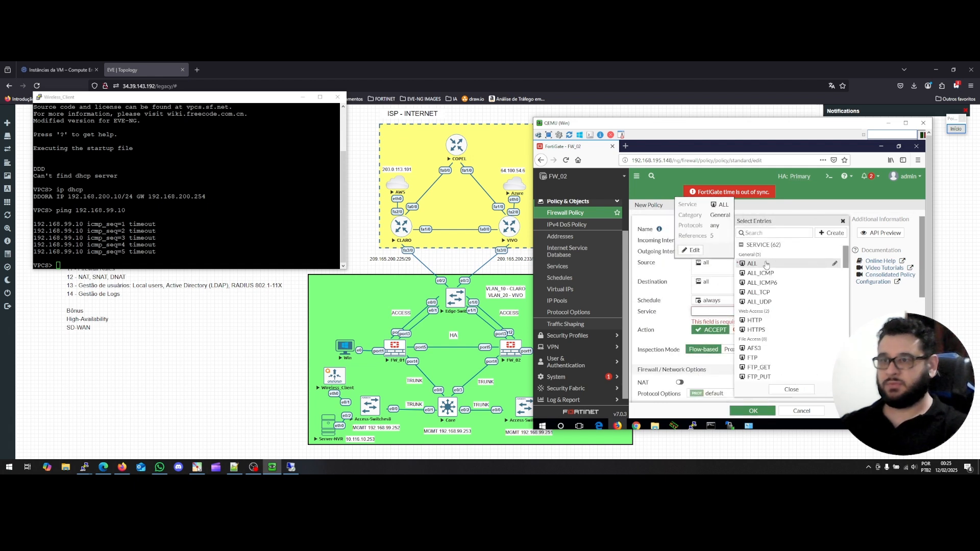
{"action": "left_click", "coordinate": [787, 392]}
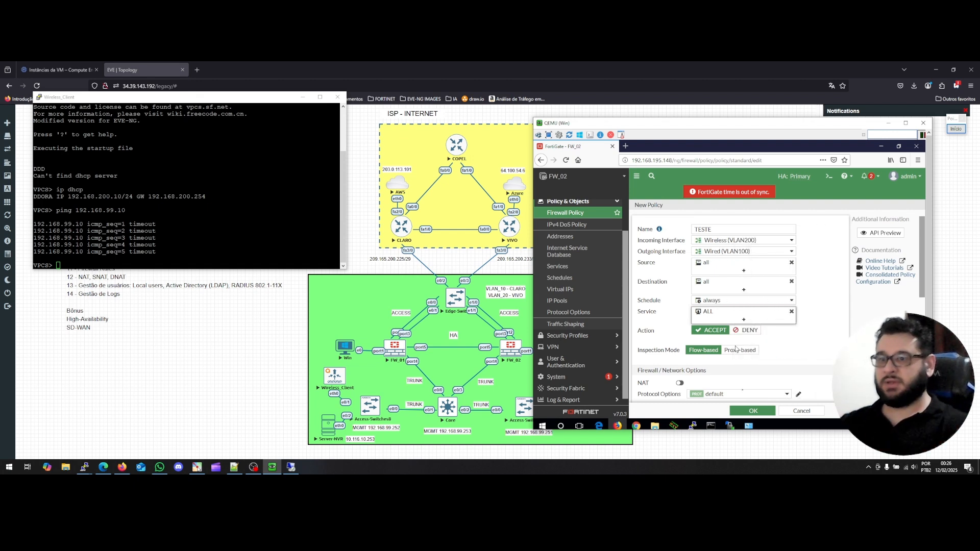
{"action": "left_click", "coordinate": [752, 413]}
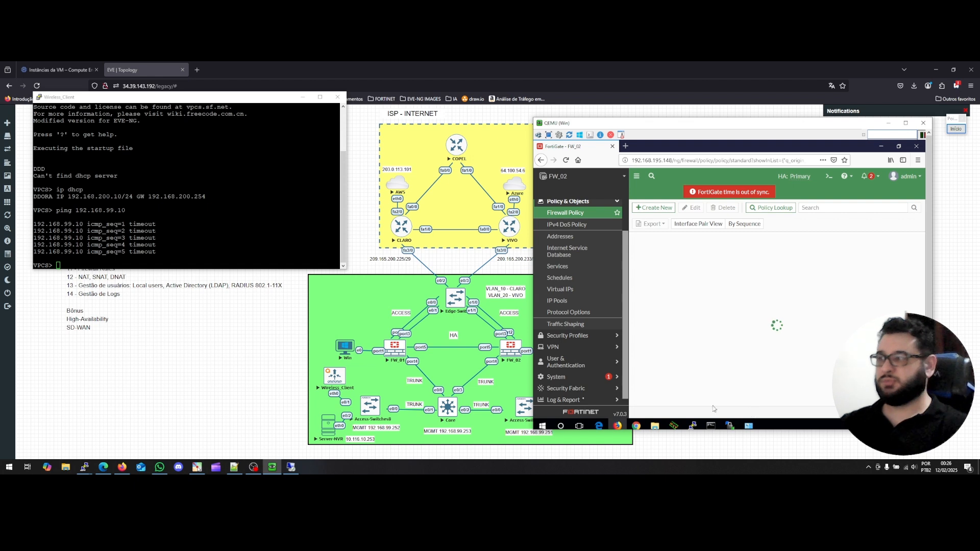
Rerun the ping to 192.168.99.10 on Wireless_Client, then minimize its terminal.
{"action": "left_click", "coordinate": [113, 267]}
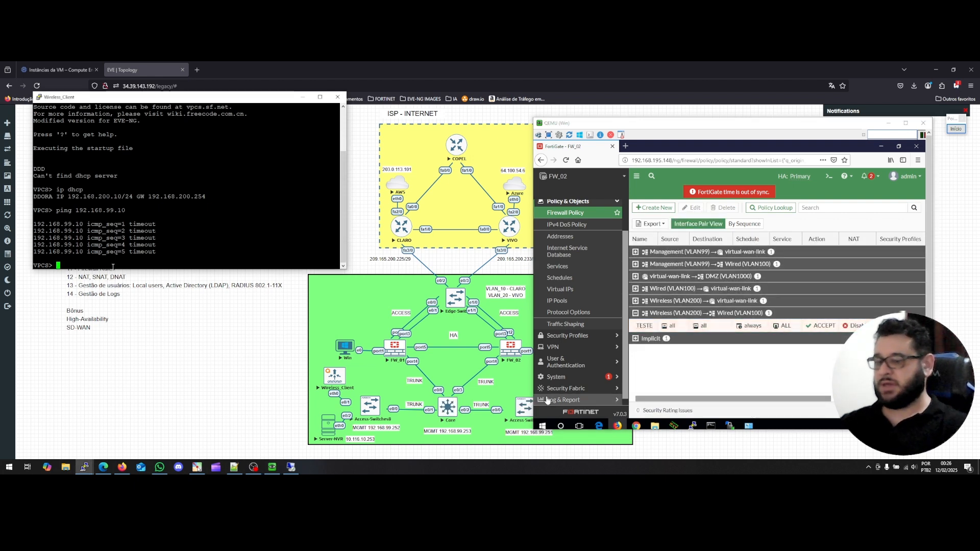
{"action": "key", "text": "Up"}
{"action": "key", "text": "Return"}
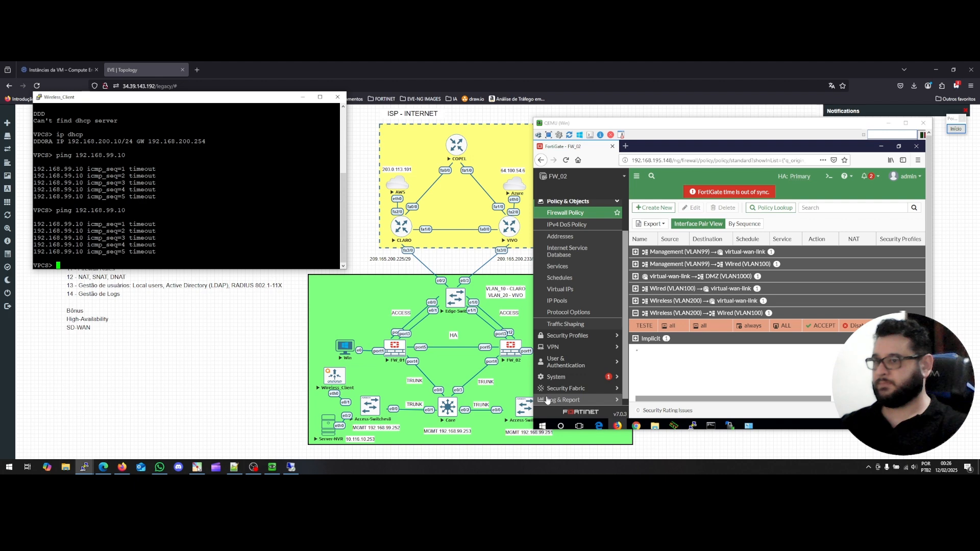
{"action": "left_click_drag", "start_coordinate": [638, 127], "coordinate": [619, 103]}
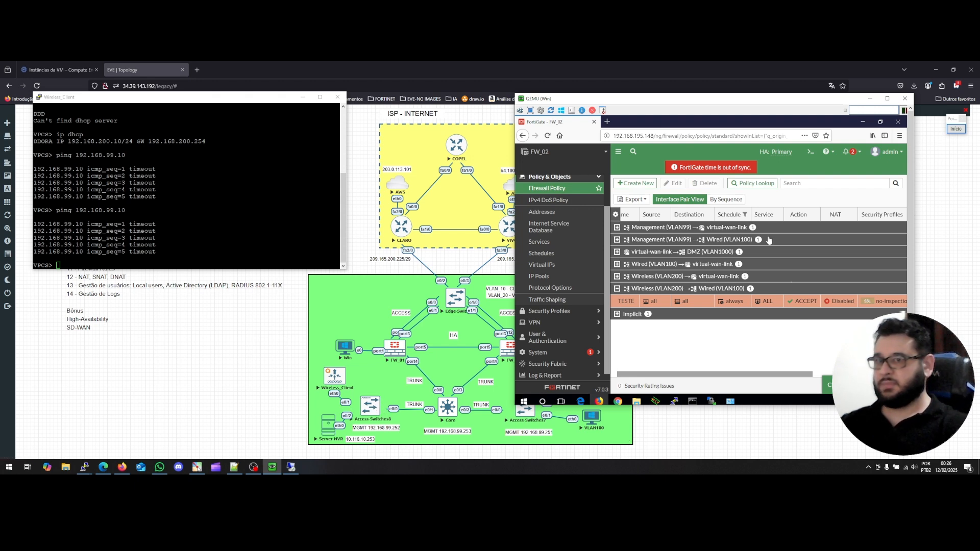
{"action": "left_click", "coordinate": [142, 264]}
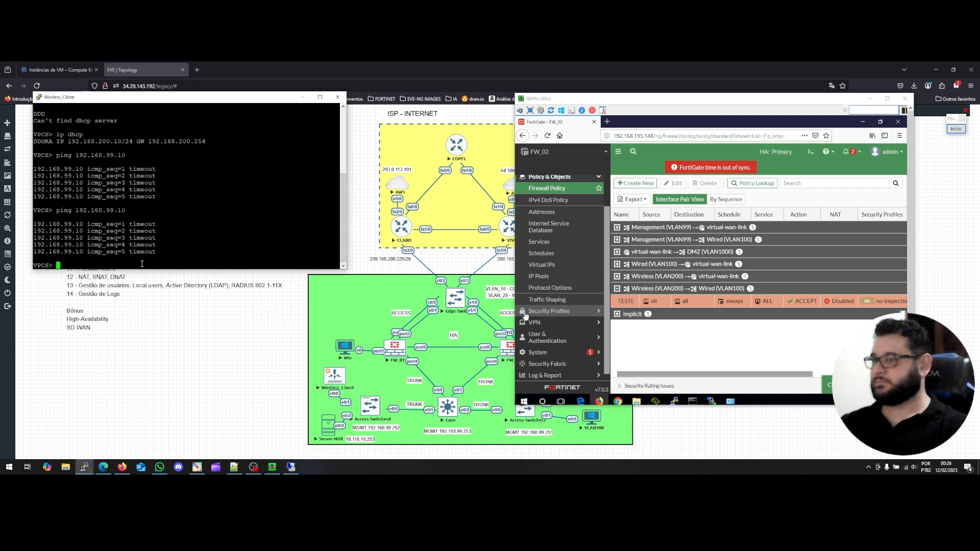
{"action": "left_click", "coordinate": [304, 98]}
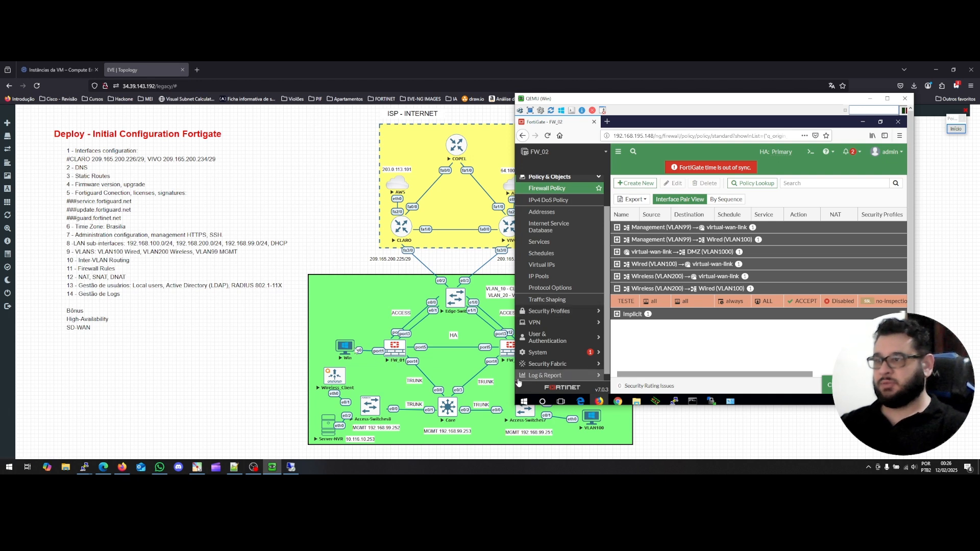
Open System > HA and rerun 'diagnose sys ha status', showing FW_02 Primary and FW_01 Secondary.
{"action": "left_click", "coordinate": [547, 358]}
{"action": "left_click", "coordinate": [537, 300]}
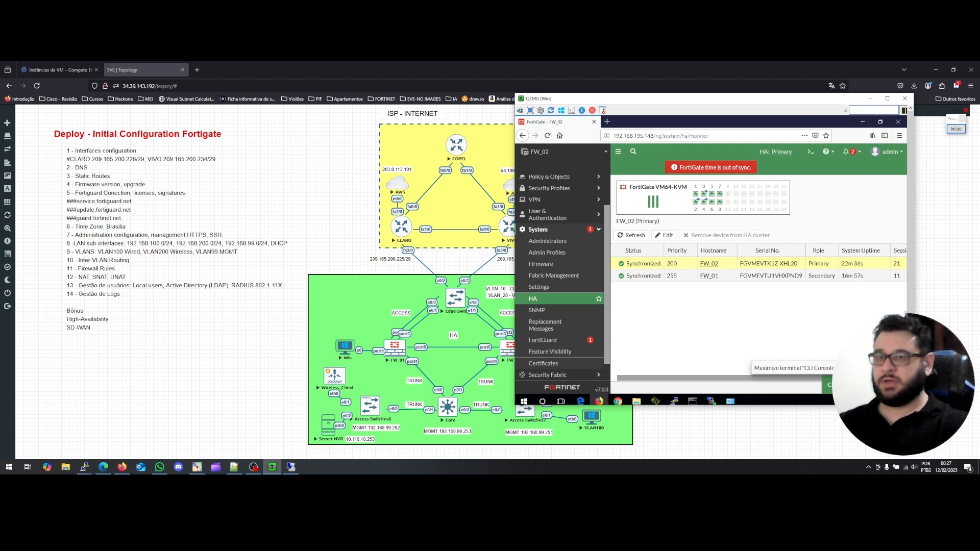
{"action": "left_click", "coordinate": [842, 385]}
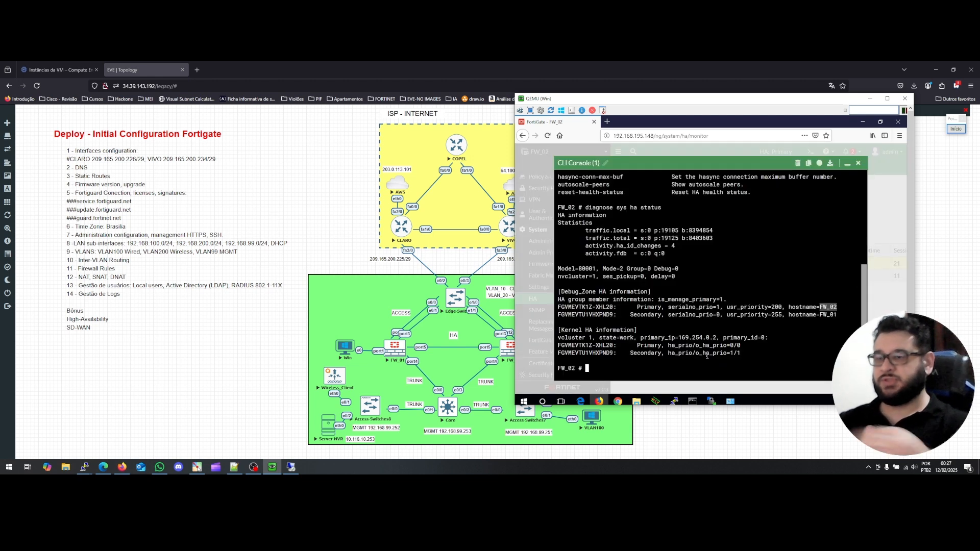
{"action": "left_click", "coordinate": [667, 370]}
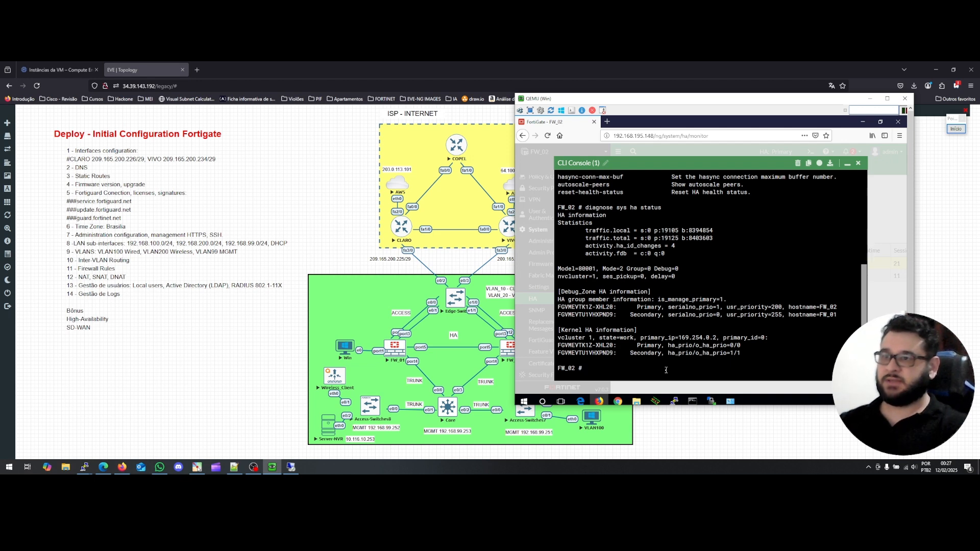
{"action": "key", "text": "Up"}
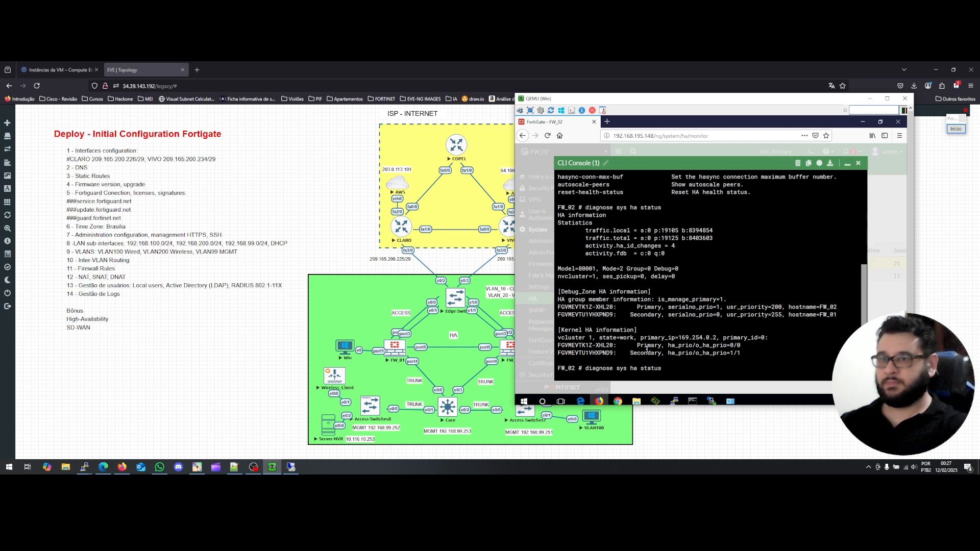
{"action": "key", "text": "Return"}
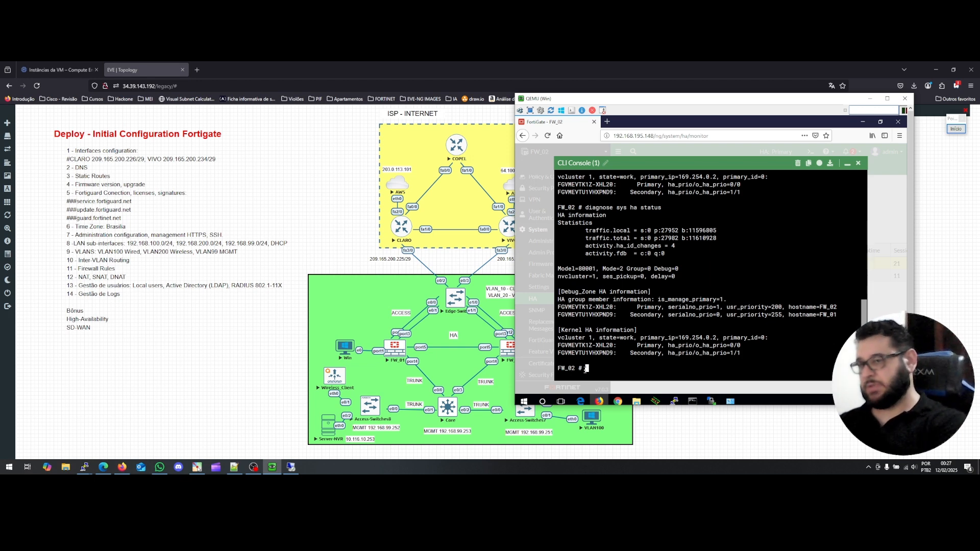
{"action": "type", "text": "execute"}
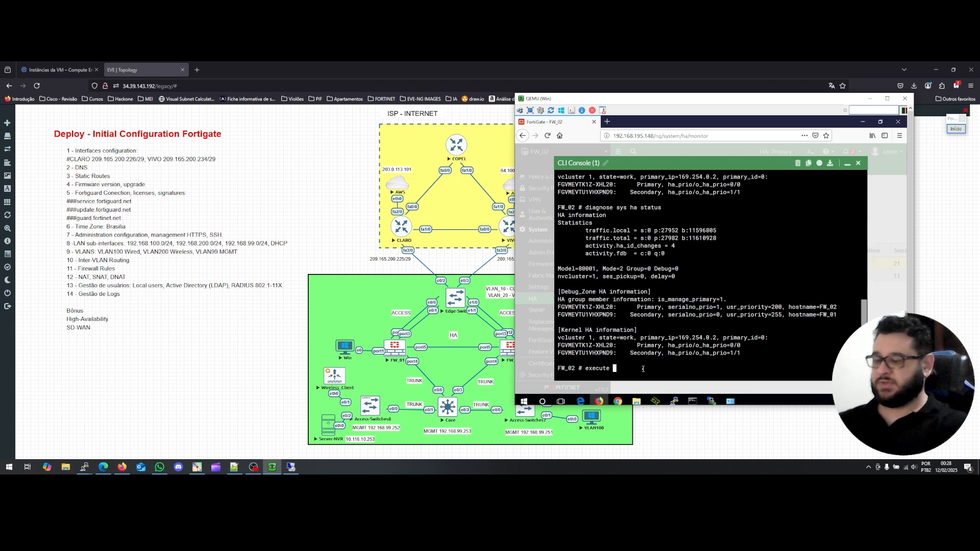
Run 'execute ha failover unset 1' on FW_02 and close the CLI console.
{"action": "type", "text": "ha failover"}
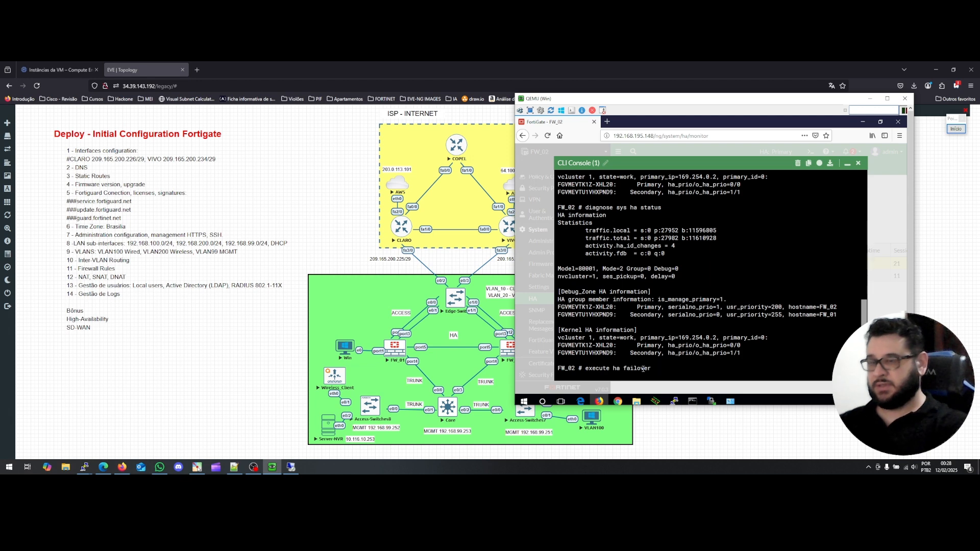
{"action": "key", "text": "question"}
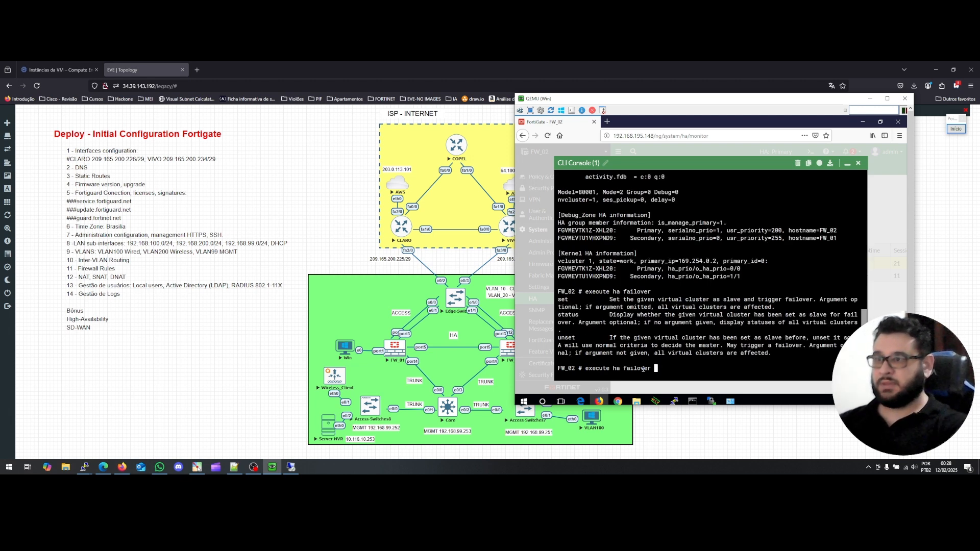
{"action": "type", "text": "u"}
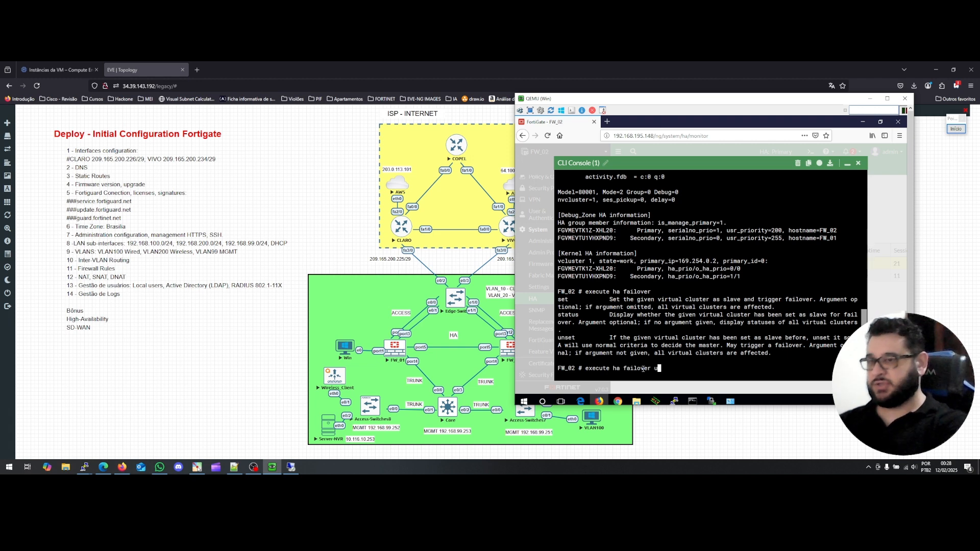
{"action": "type", "text": "nset"}
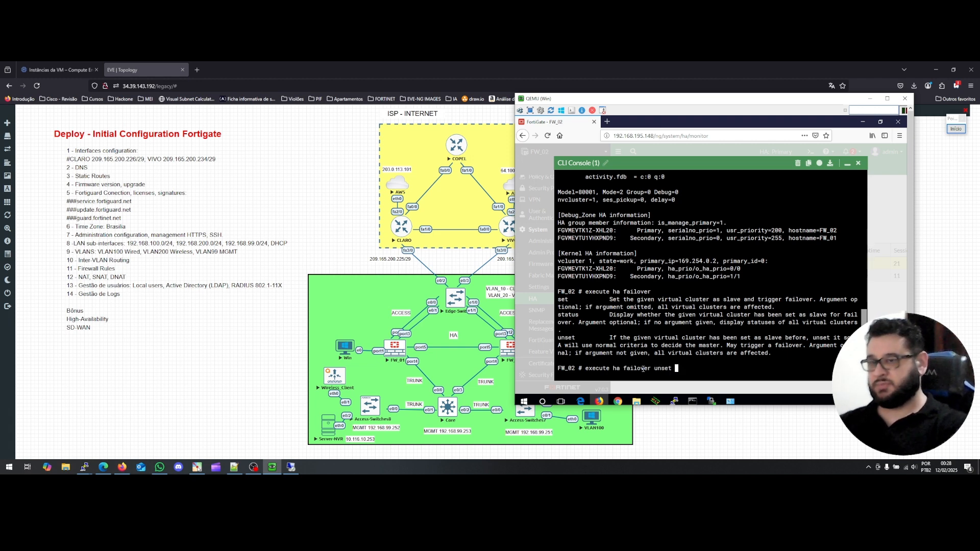
{"action": "key", "text": "question"}
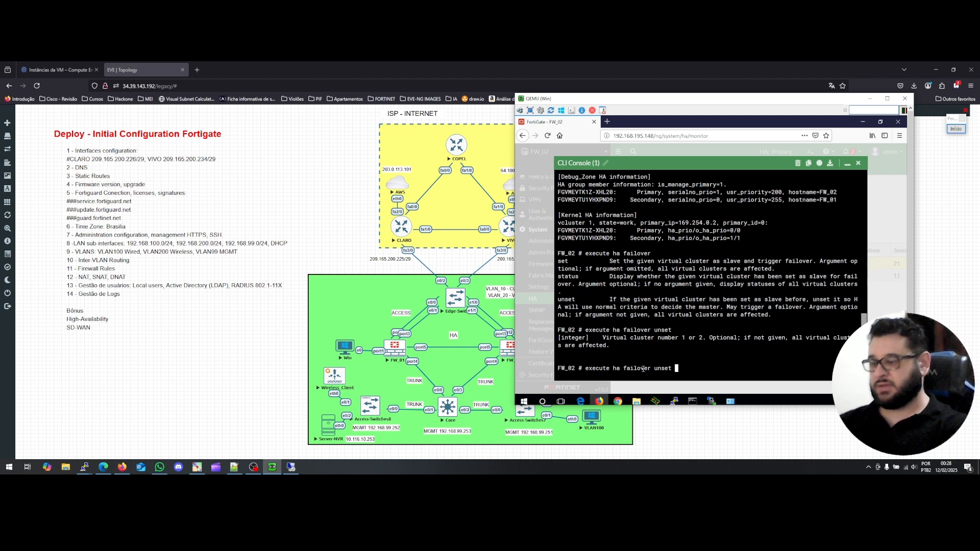
{"action": "type", "text": "1"}
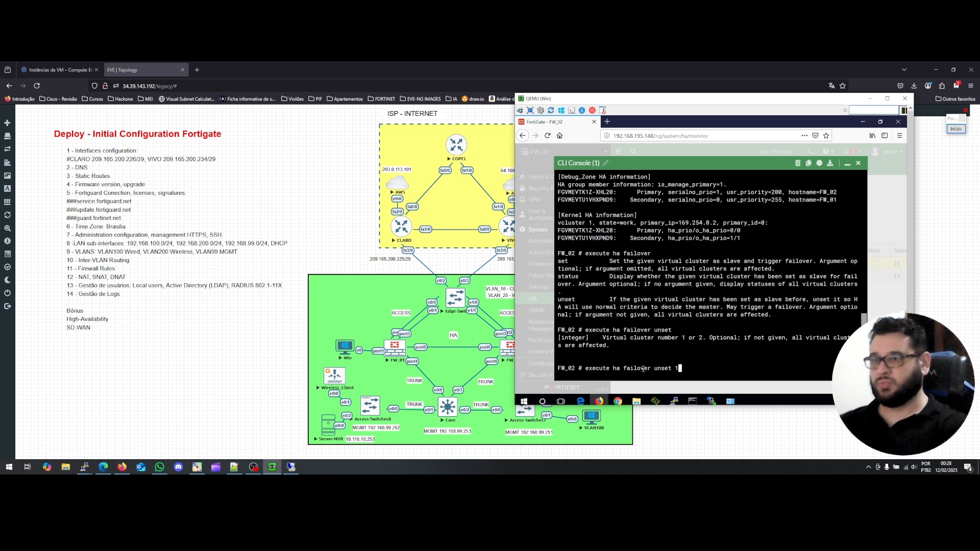
{"action": "key", "text": "Return"}
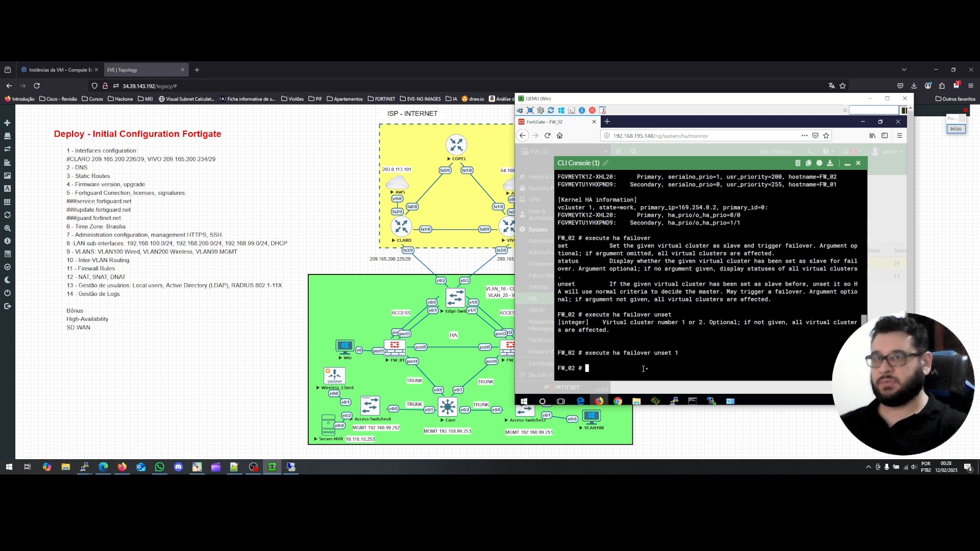
{"action": "left_click", "coordinate": [857, 162]}
{"action": "left_click", "coordinate": [544, 188]}
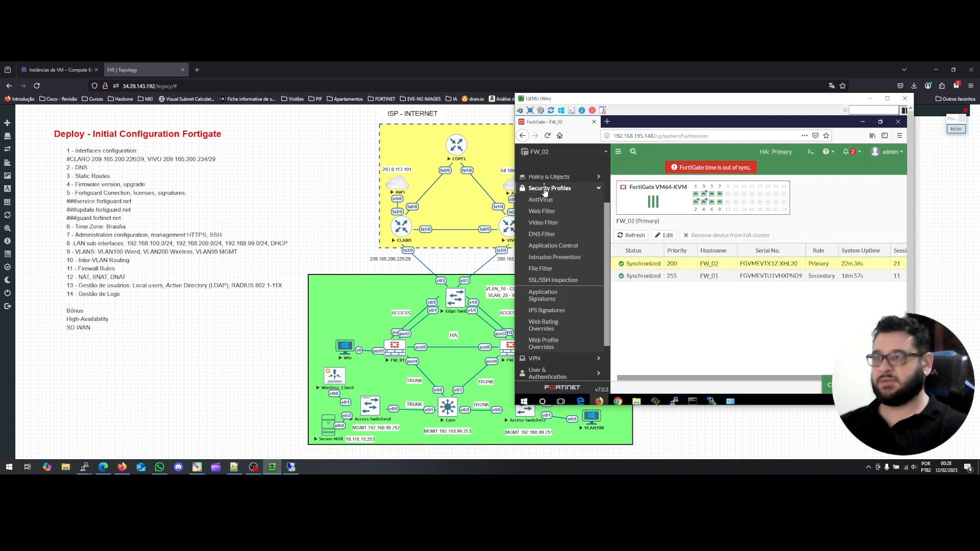
Browse FW_02's Web Filter, Video Filter and Interfaces pages, then switch to the FW_01 remote session.
{"action": "left_click", "coordinate": [543, 212]}
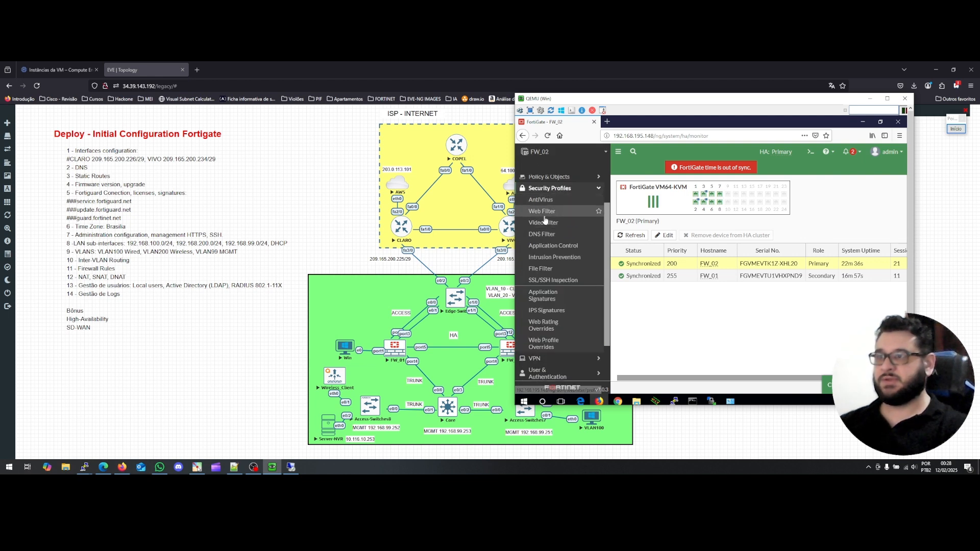
{"action": "left_click", "coordinate": [545, 221]}
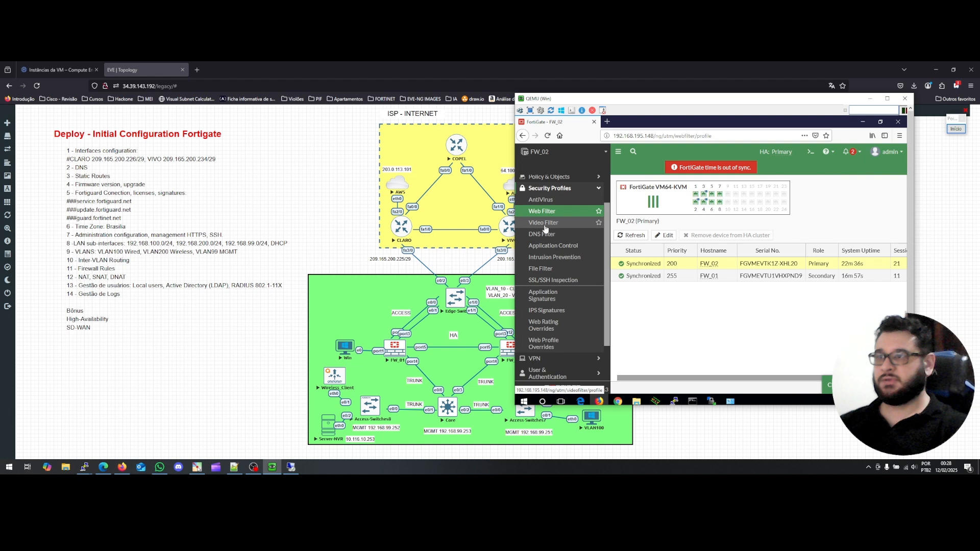
{"action": "scroll", "coordinate": [553, 330], "scroll_direction": "down", "scroll_amount": 1}
{"action": "scroll", "coordinate": [552, 330], "scroll_direction": "up", "scroll_amount": 3}
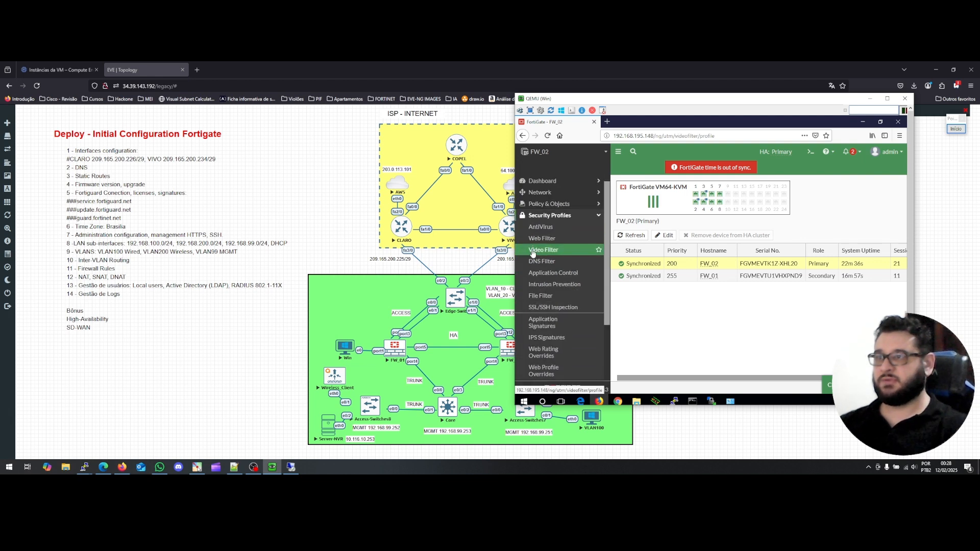
{"action": "left_click", "coordinate": [541, 193]}
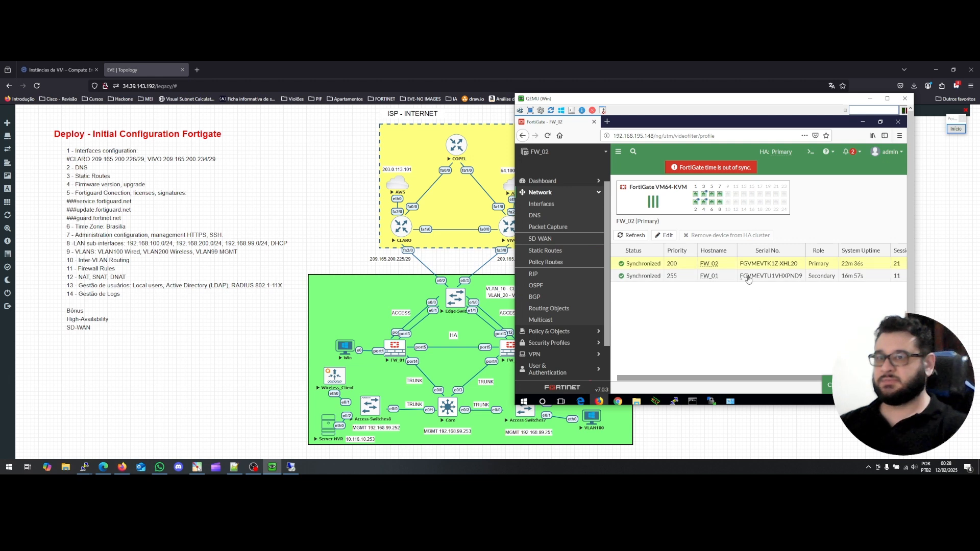
{"action": "left_click", "coordinate": [534, 204]}
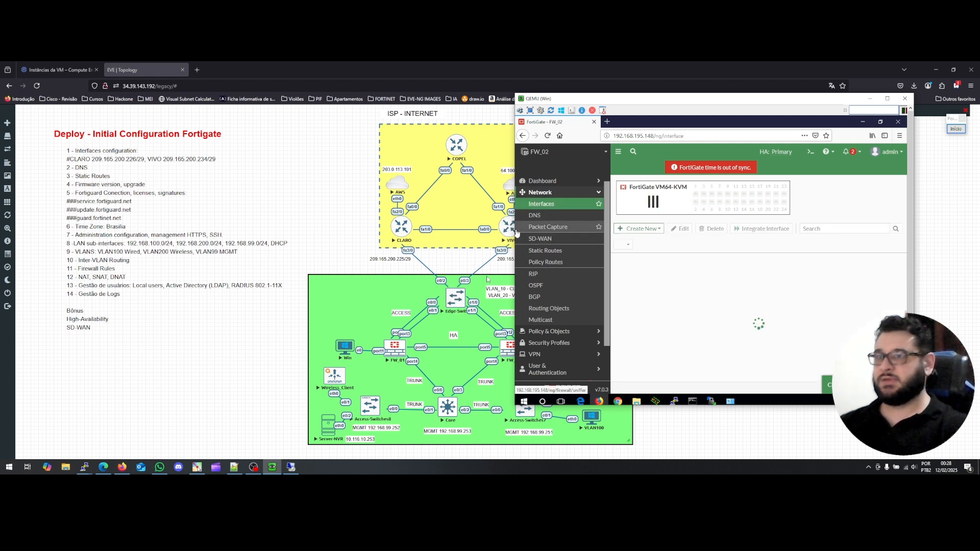
{"action": "left_click", "coordinate": [291, 467]}
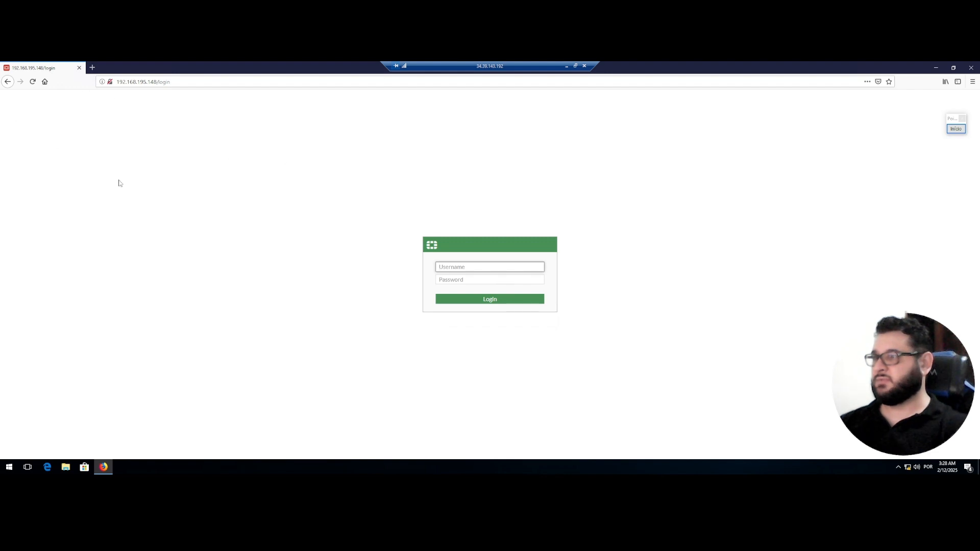
Log in to FW_01 as admin with its password to reach the status dashboard.
{"action": "type", "text": "admin"}
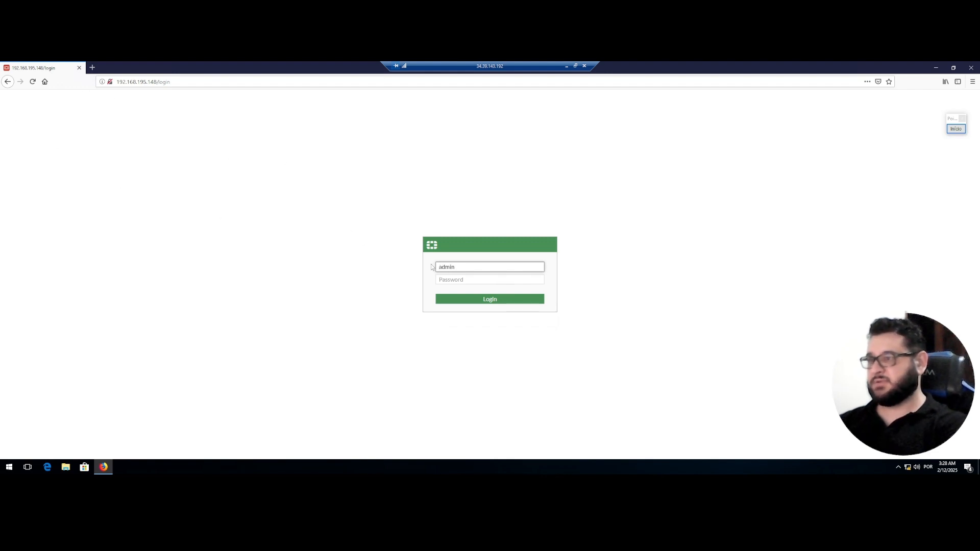
{"action": "key", "text": "Tab"}
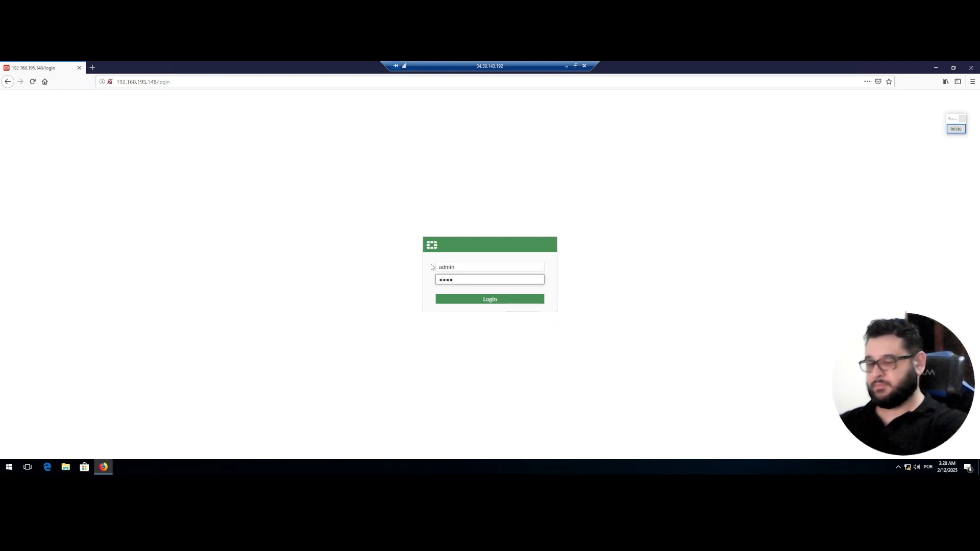
{"action": "key", "text": "Return"}
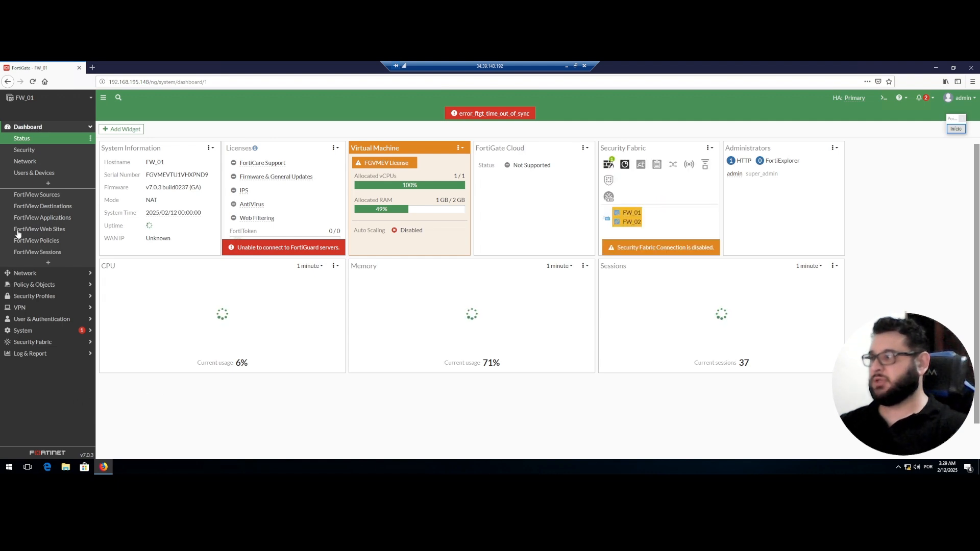
Open the Firewall Policy list and expand Wireless (VLAN200) → Wired (VLAN100) to reveal TESTE.
{"action": "left_click", "coordinate": [40, 287]}
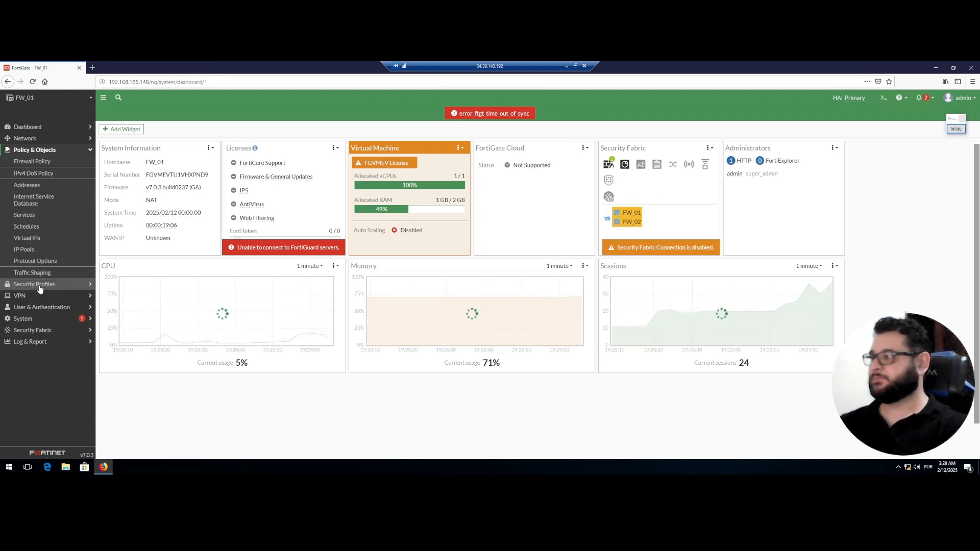
{"action": "left_click", "coordinate": [42, 162]}
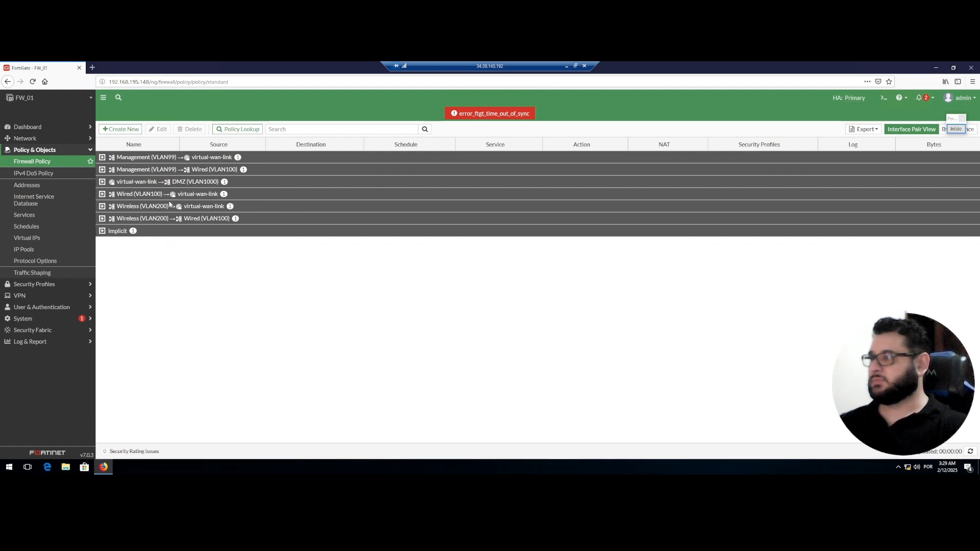
{"action": "left_click", "coordinate": [46, 162]}
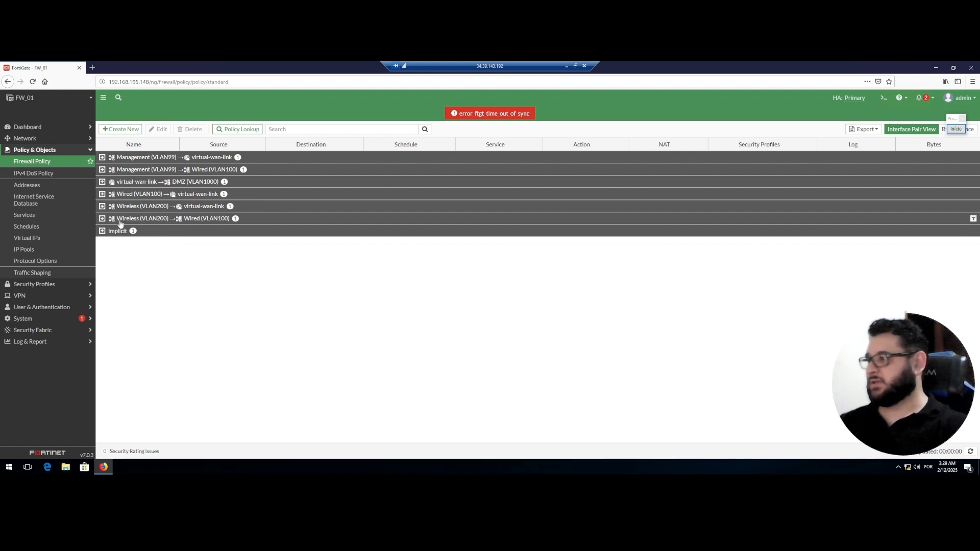
{"action": "left_click", "coordinate": [102, 219]}
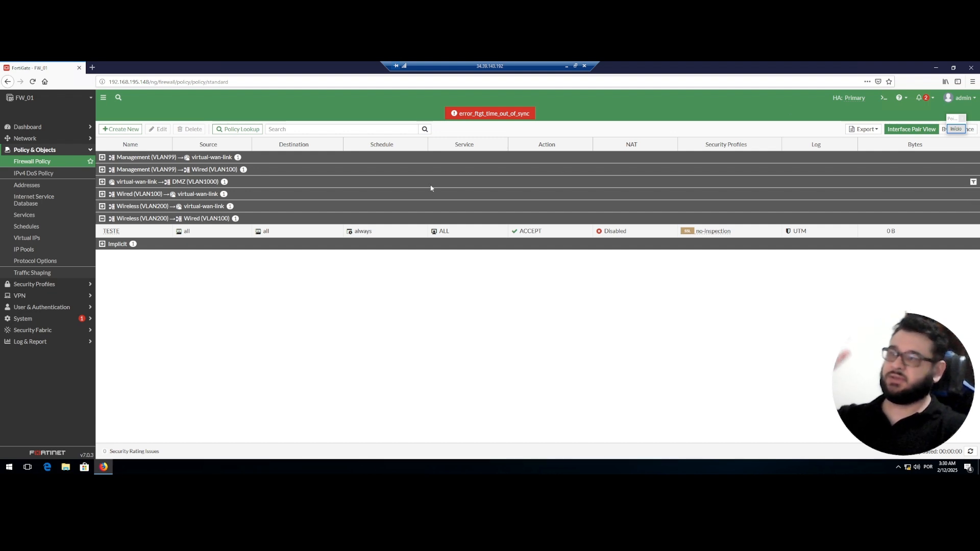
Toggle the list to By Sequence and back to Interface Pair View, then minimize the remote session.
{"action": "left_click_drag", "start_coordinate": [950, 119], "coordinate": [938, 193]}
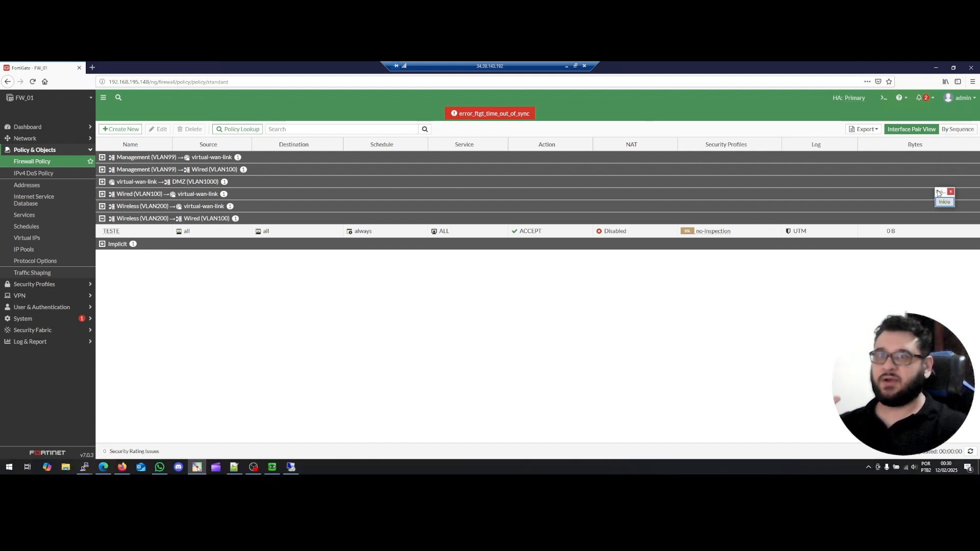
{"action": "left_click", "coordinate": [958, 130]}
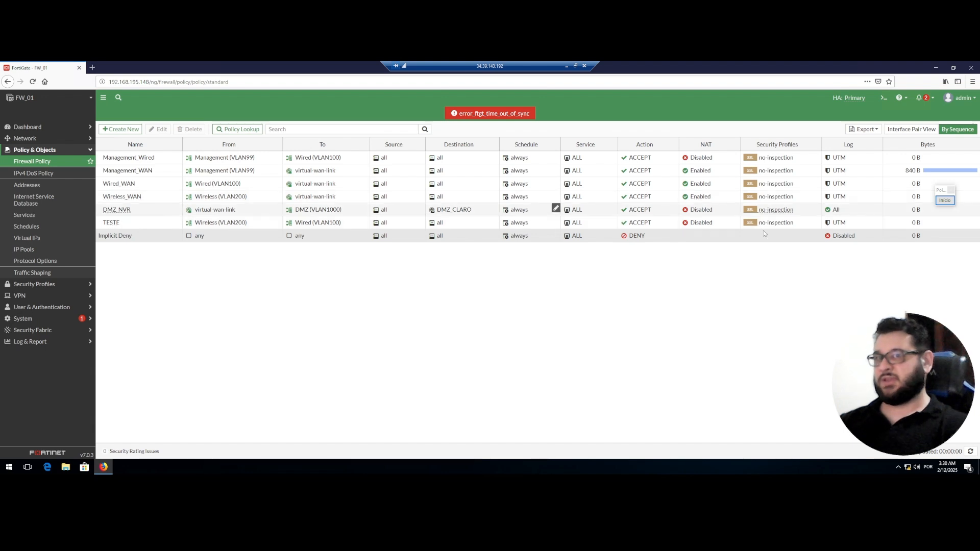
{"action": "left_click", "coordinate": [911, 129]}
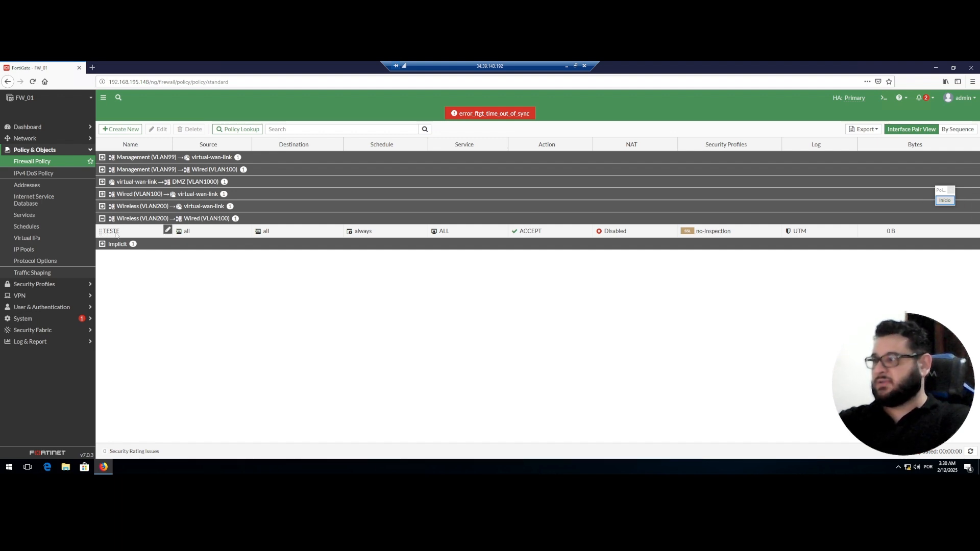
{"action": "left_click", "coordinate": [567, 67]}
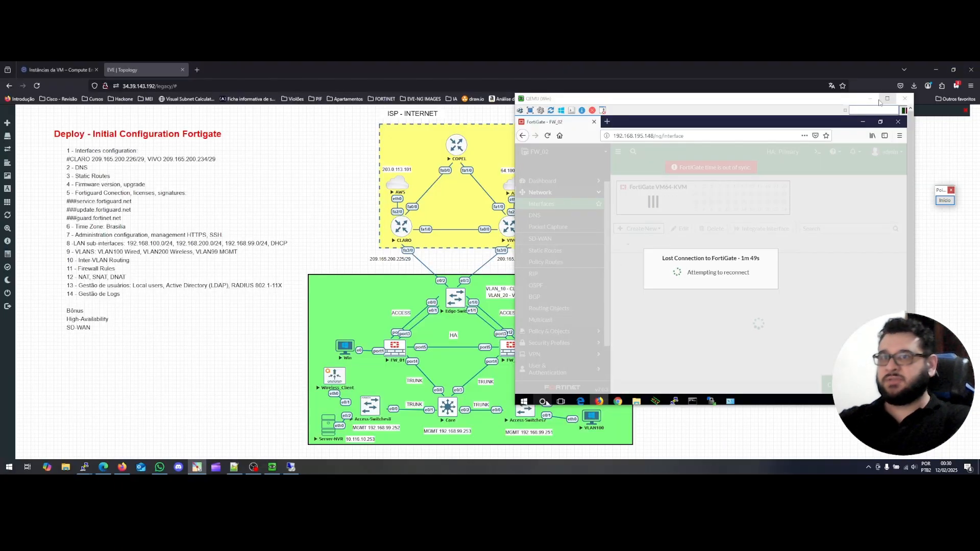
Close the FW_02 console and cross out the two Core trunk links with Pointofix.
{"action": "left_click", "coordinate": [870, 98]}
{"action": "left_click", "coordinate": [946, 200]}
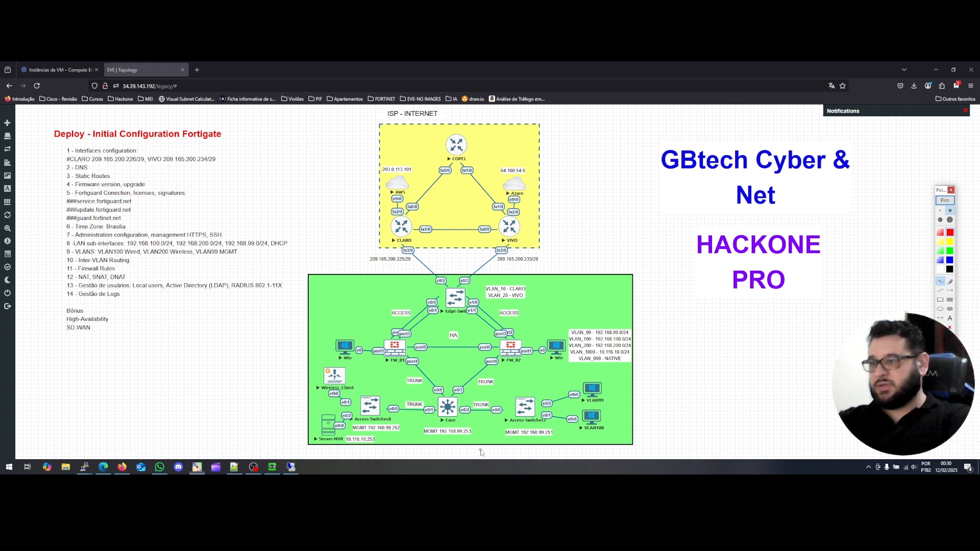
{"action": "mouse_move", "coordinate": [486, 413]}
{"action": "left_mouse_down"}
{"action": "mouse_move", "coordinate": [468, 424]}
{"action": "mouse_move", "coordinate": [483, 425]}
{"action": "left_mouse_up"}
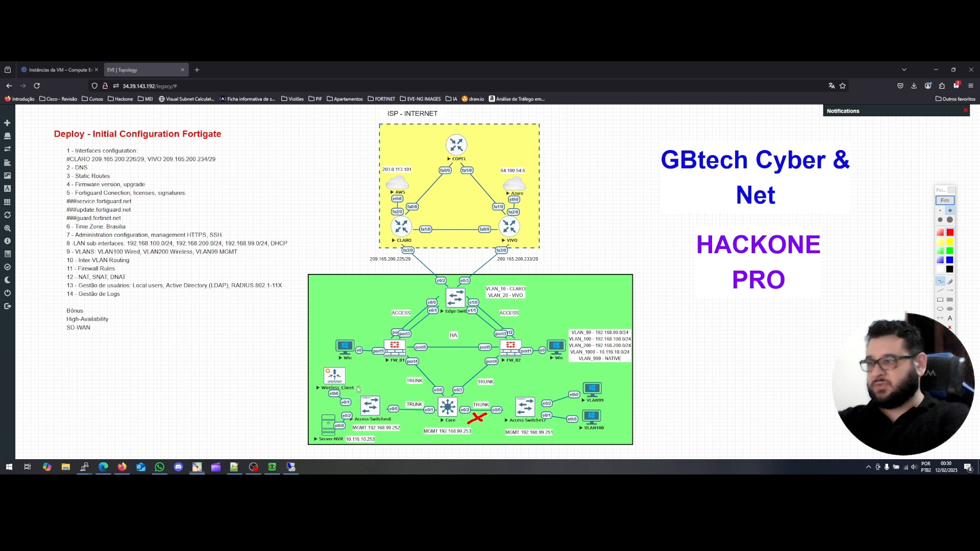
{"action": "left_click_drag", "start_coordinate": [410, 427], "coordinate": [419, 419]}
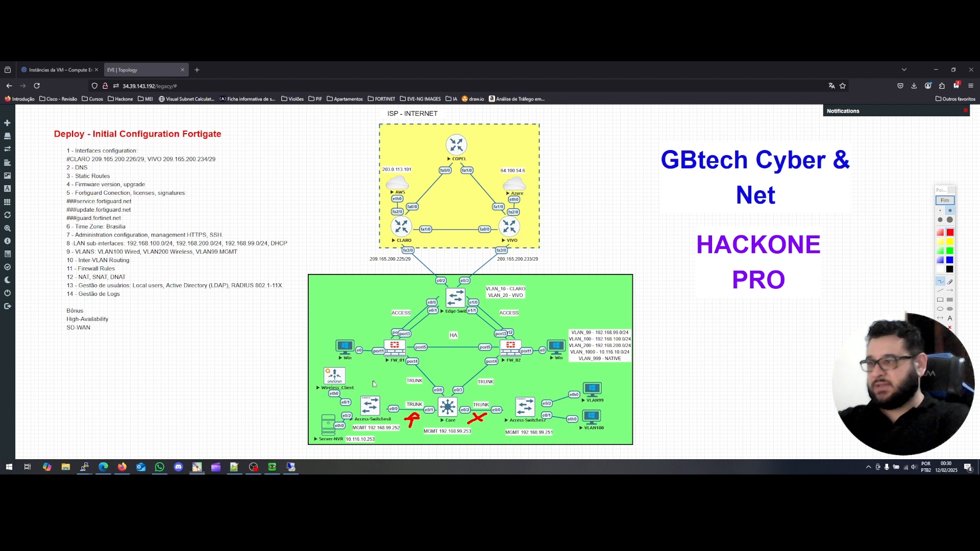
{"action": "mouse_move", "coordinate": [372, 379]}
{"action": "left_mouse_down"}
{"action": "mouse_move", "coordinate": [368, 393]}
{"action": "mouse_move", "coordinate": [376, 393]}
{"action": "left_mouse_up"}
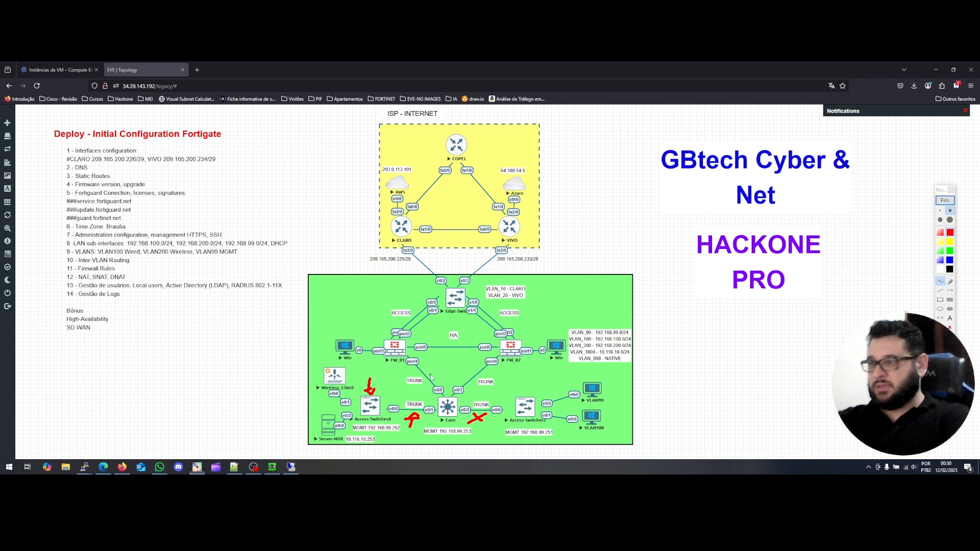
Mark the FW_01–Core trunk and left access switch, clear the drawings, and return to FW_01.
{"action": "left_click_drag", "start_coordinate": [421, 371], "coordinate": [481, 373]}
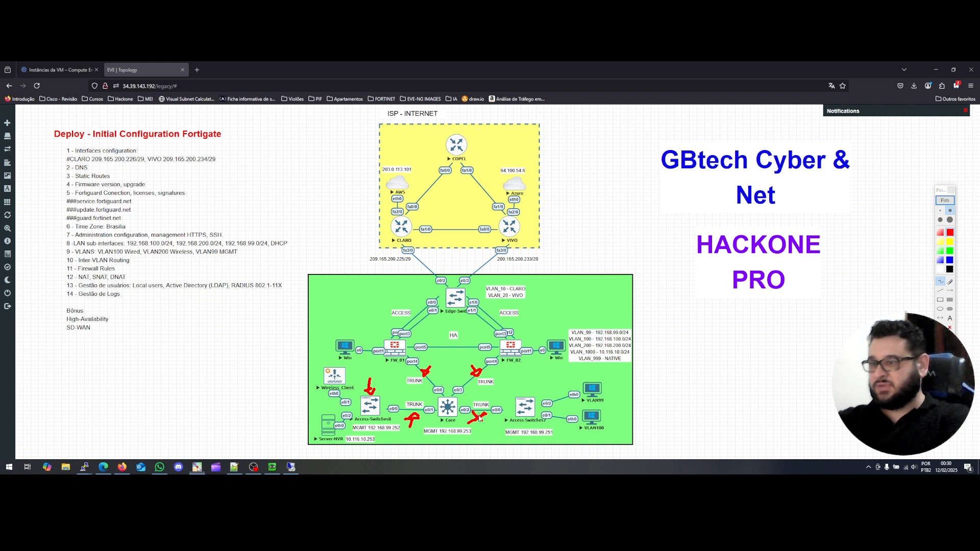
{"action": "left_click_drag", "start_coordinate": [366, 388], "coordinate": [373, 388]}
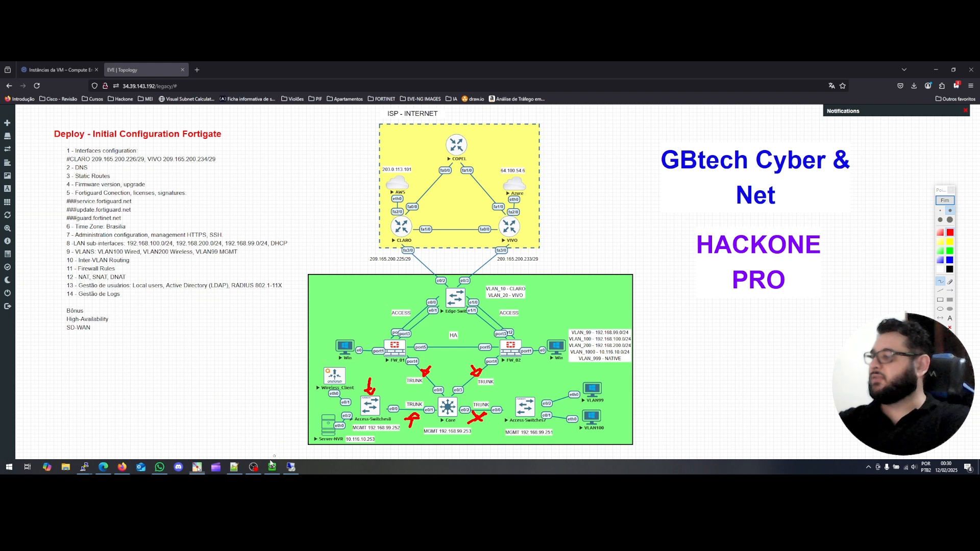
{"action": "left_click", "coordinate": [945, 200]}
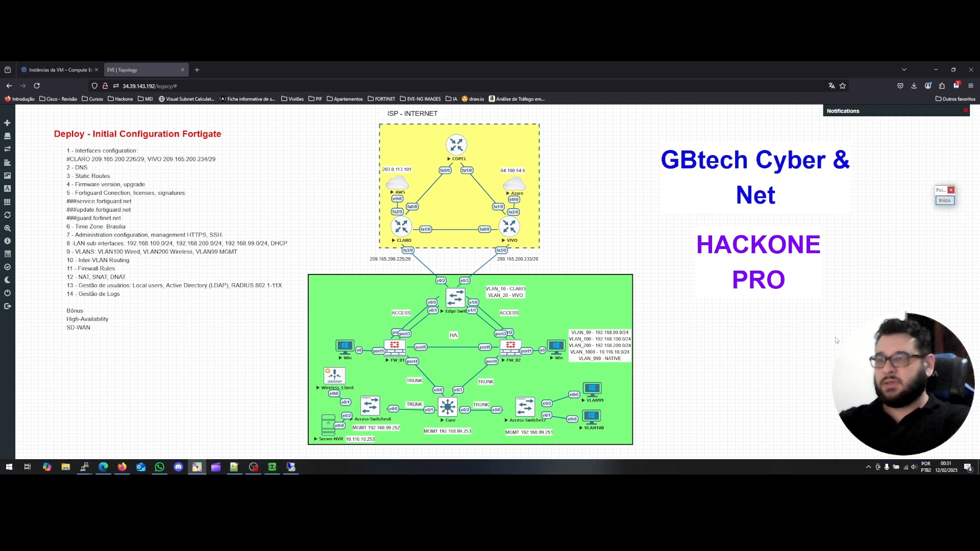
{"action": "left_click", "coordinate": [291, 467]}
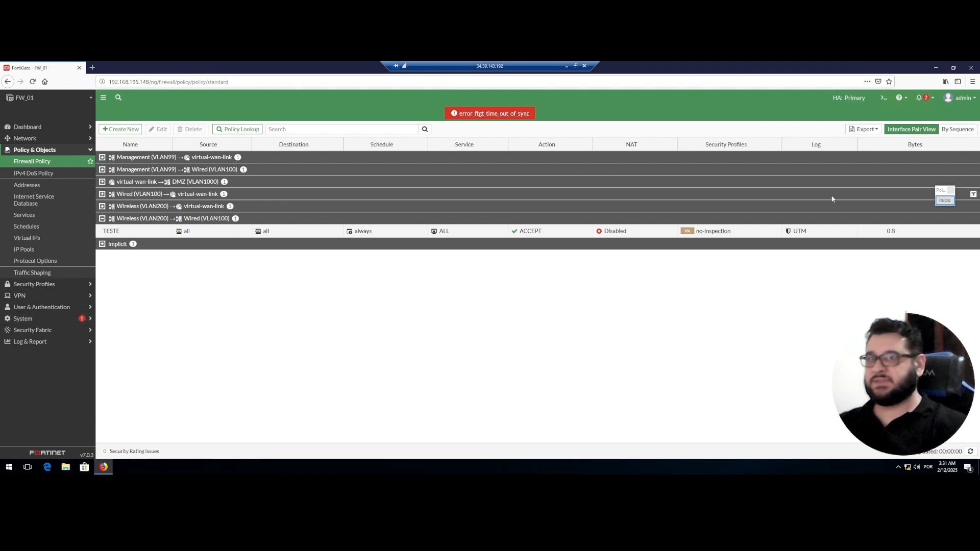
In the CLI console, enter 'config system ha' and run 'show' for the current HA settings.
{"action": "left_click", "coordinate": [885, 101]}
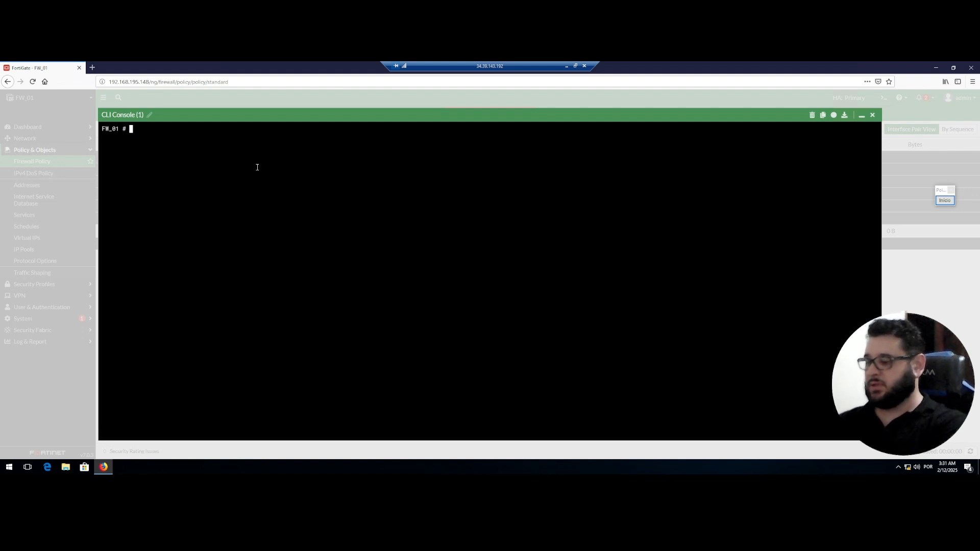
{"action": "type", "text": "config "}
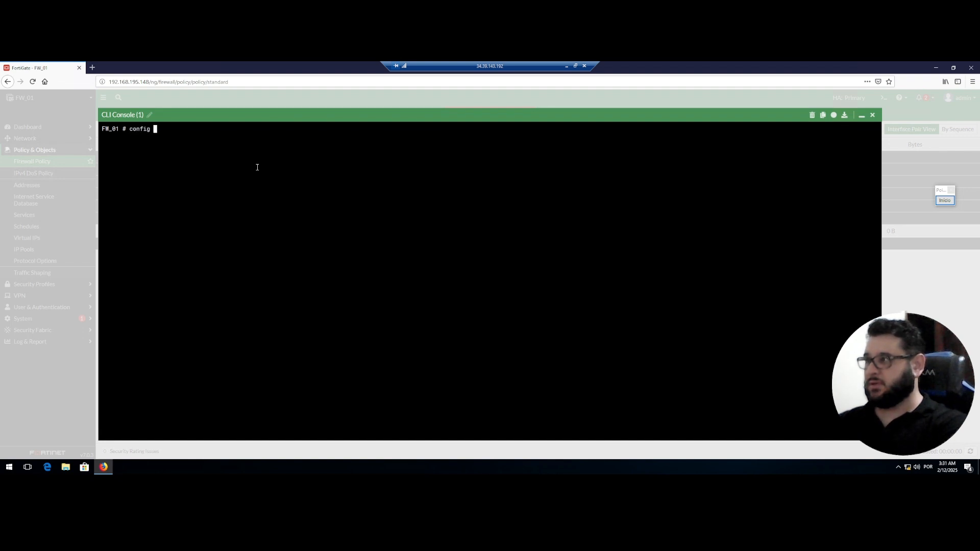
{"action": "type", "text": "system "}
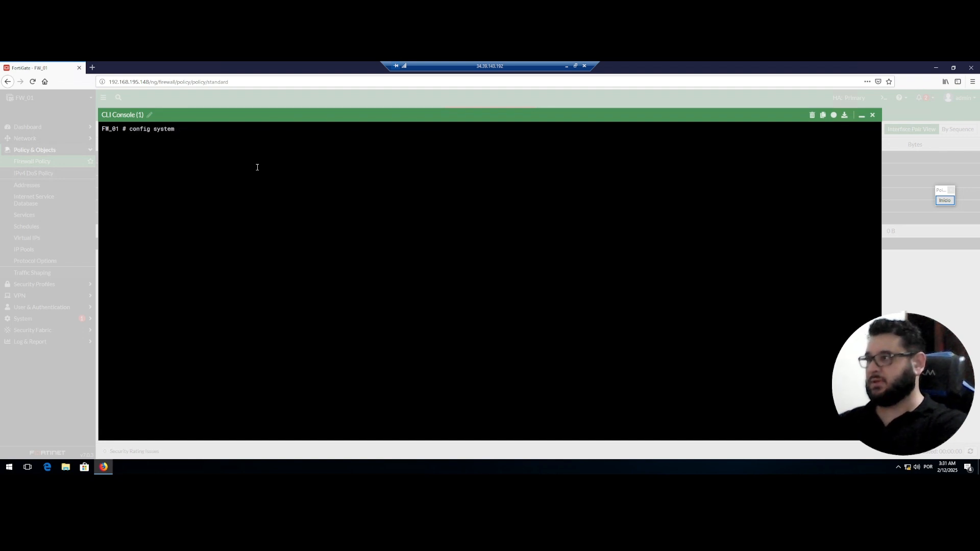
{"action": "type", "text": "ha"}
{"action": "key", "text": "Return"}
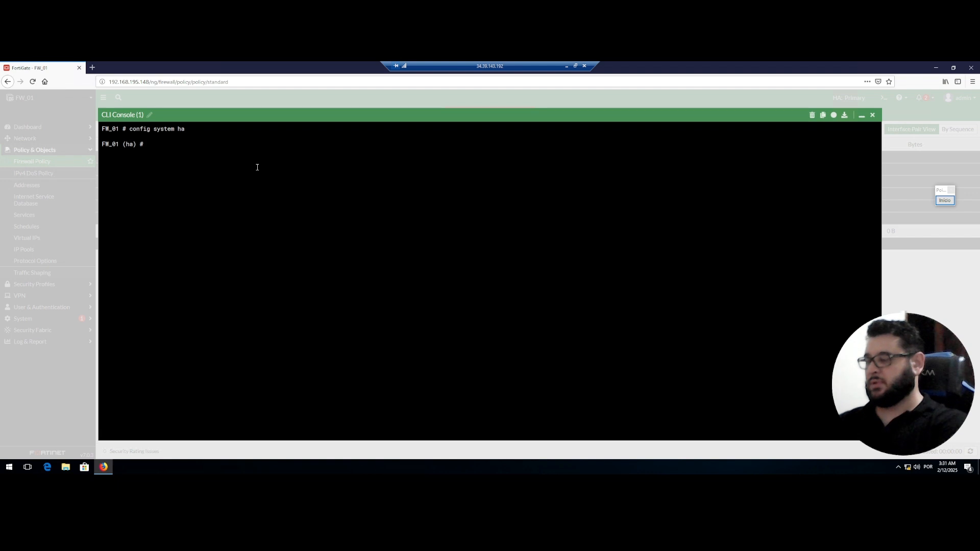
{"action": "type", "text": "sh"}
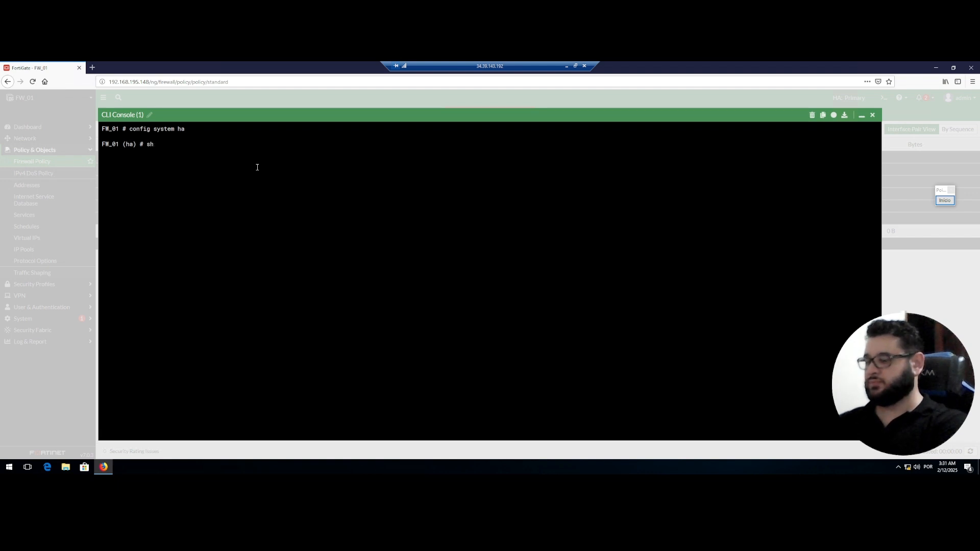
{"action": "type", "text": "ow"}
{"action": "key", "text": "Return"}
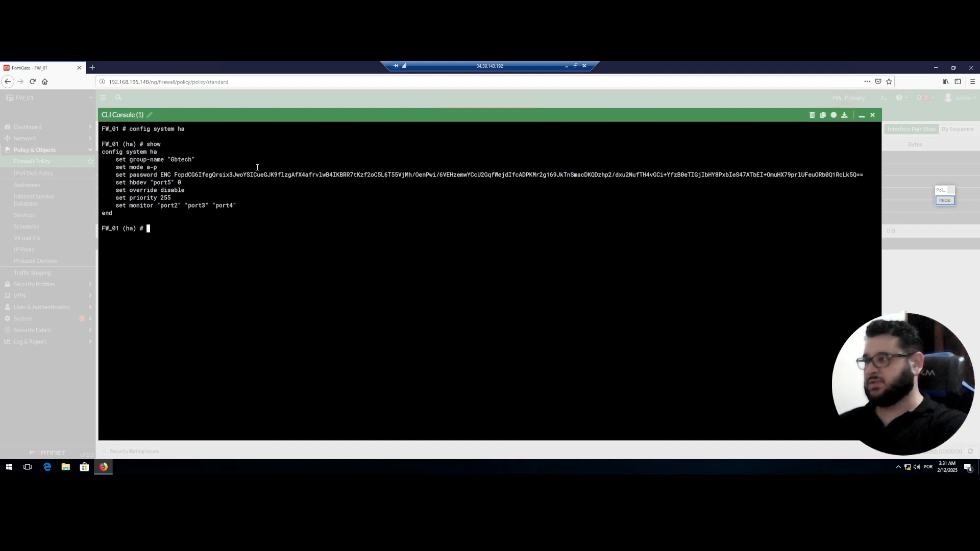
Run 'show full-configuration', page through the output, then minimize the remote session.
{"action": "type", "text": "show fu"}
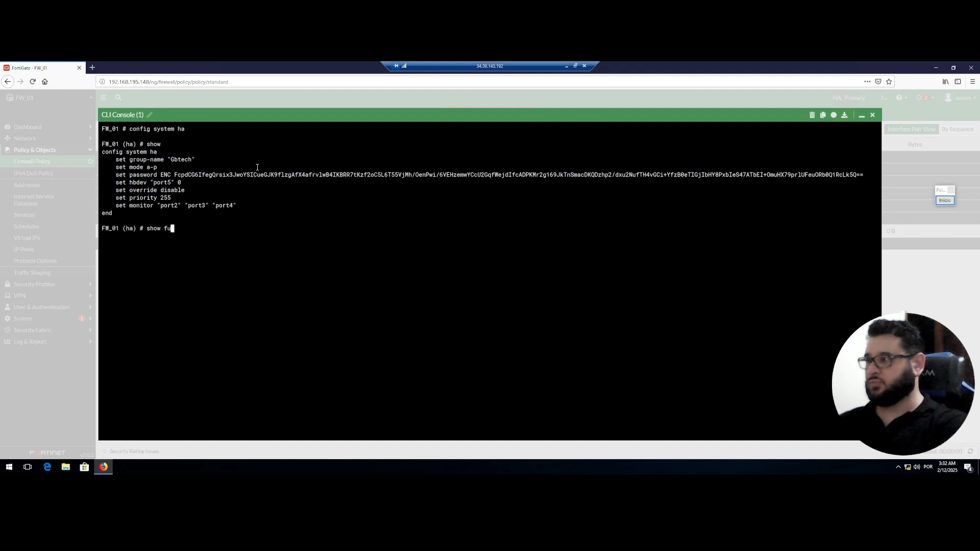
{"action": "key", "text": "Tab"}
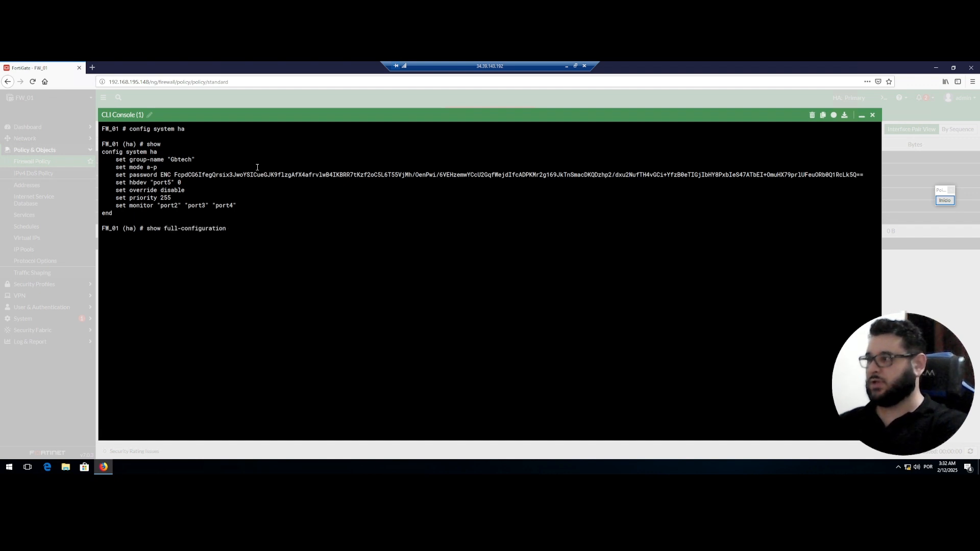
{"action": "key", "text": "Return"}
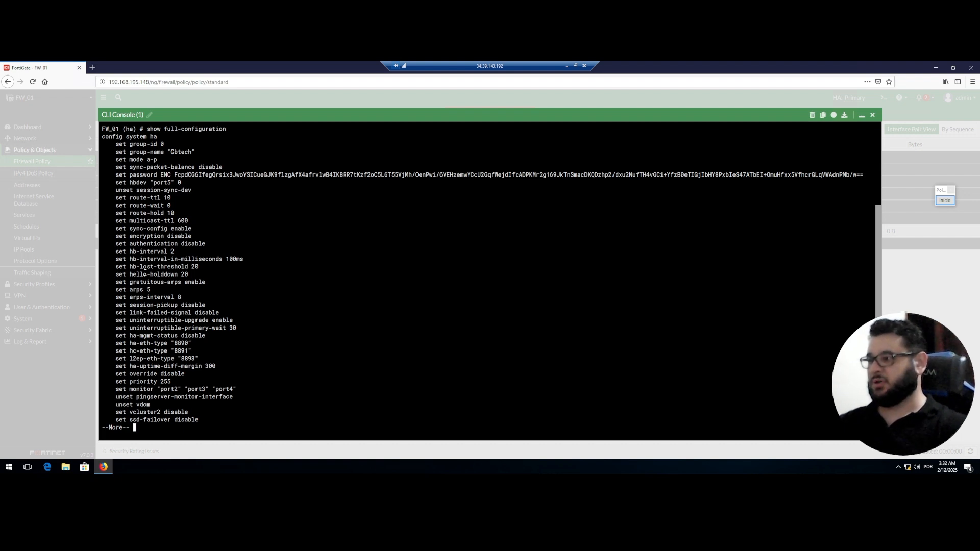
{"action": "key", "text": "space"}
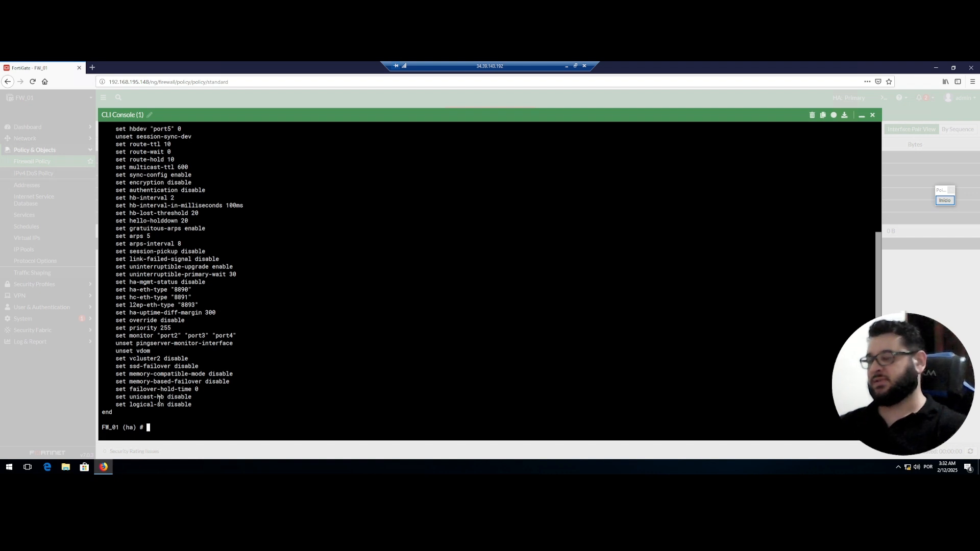
{"action": "left_click", "coordinate": [566, 67]}
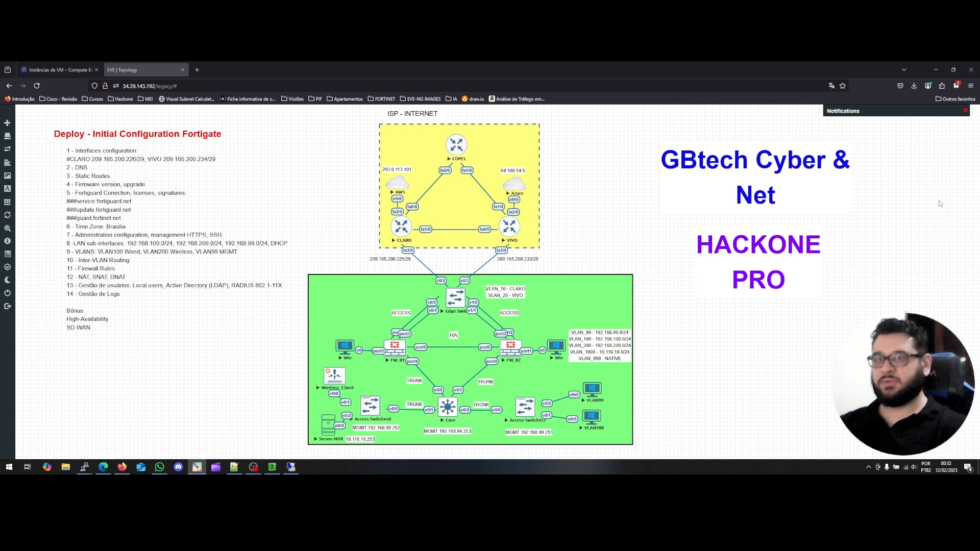
Circle the FW_01–FW_02 HA pair in red, write 'SL', and draw an arrow at the Win host.
{"action": "left_click", "coordinate": [945, 200]}
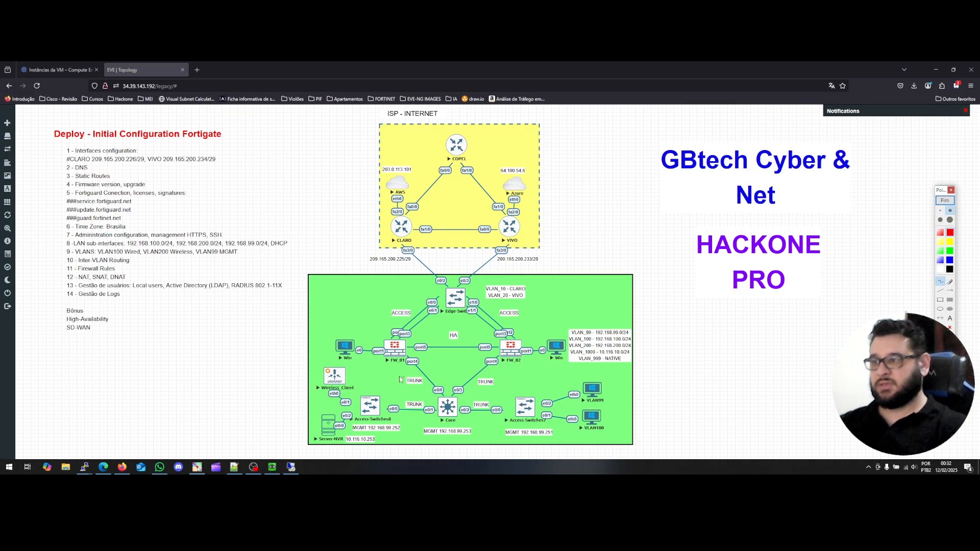
{"action": "mouse_move", "coordinate": [375, 330]}
{"action": "left_mouse_down"}
{"action": "mouse_move", "coordinate": [372, 364]}
{"action": "mouse_move", "coordinate": [376, 345]}
{"action": "mouse_move", "coordinate": [408, 334]}
{"action": "mouse_move", "coordinate": [546, 326]}
{"action": "mouse_move", "coordinate": [545, 357]}
{"action": "mouse_move", "coordinate": [472, 376]}
{"action": "mouse_move", "coordinate": [383, 371]}
{"action": "mouse_move", "coordinate": [367, 369]}
{"action": "mouse_move", "coordinate": [375, 332]}
{"action": "left_mouse_up"}
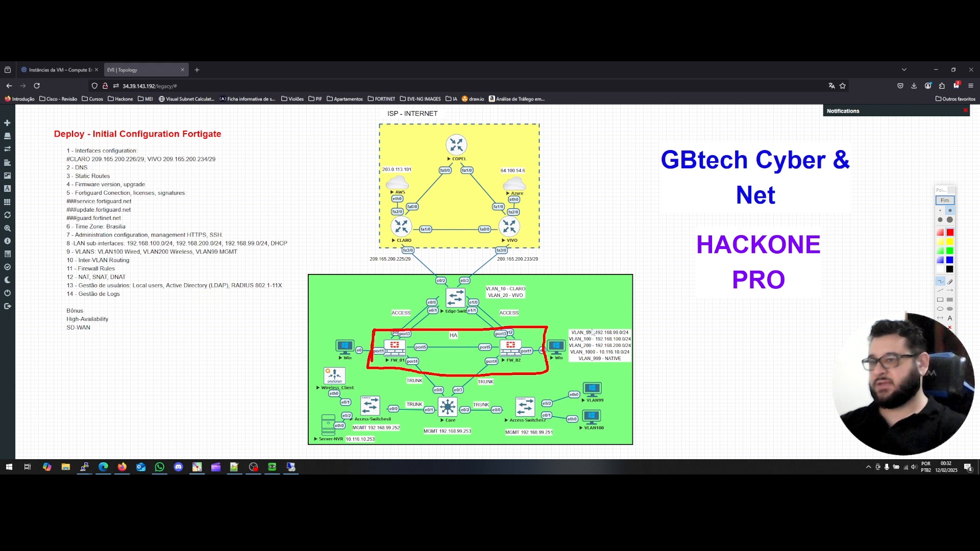
{"action": "mouse_move", "coordinate": [563, 307]}
{"action": "left_mouse_down"}
{"action": "mouse_move", "coordinate": [547, 325]}
{"action": "mouse_move", "coordinate": [572, 312]}
{"action": "mouse_move", "coordinate": [583, 322]}
{"action": "left_mouse_up"}
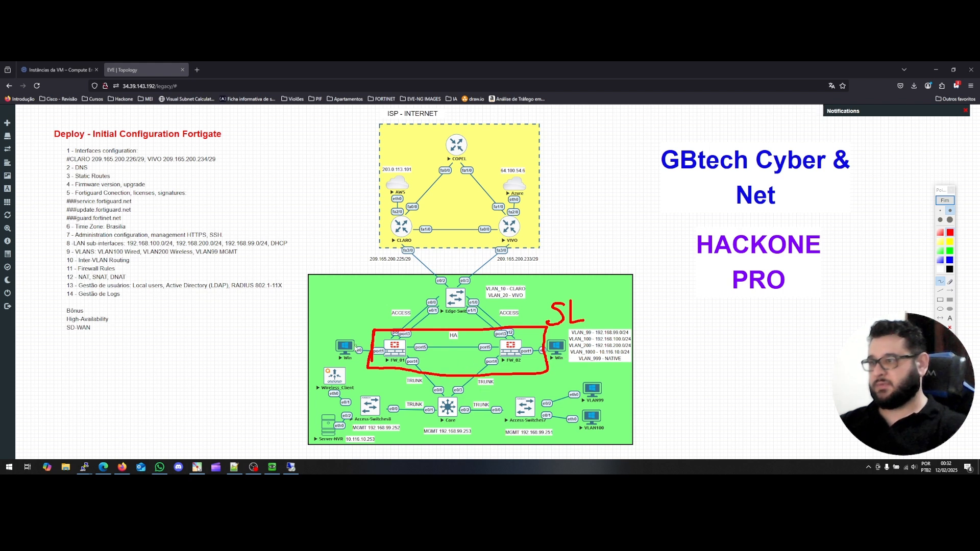
{"action": "left_click_drag", "start_coordinate": [339, 300], "coordinate": [342, 322]}
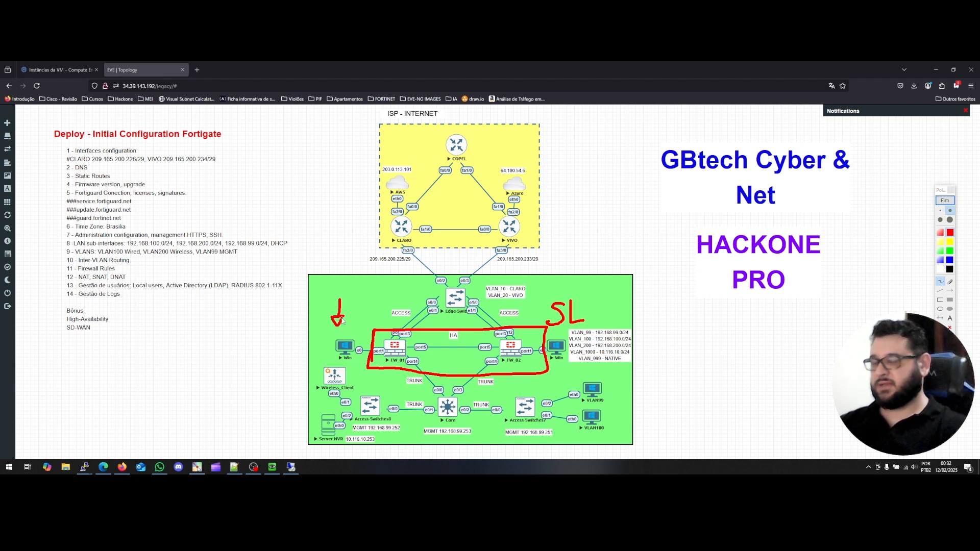